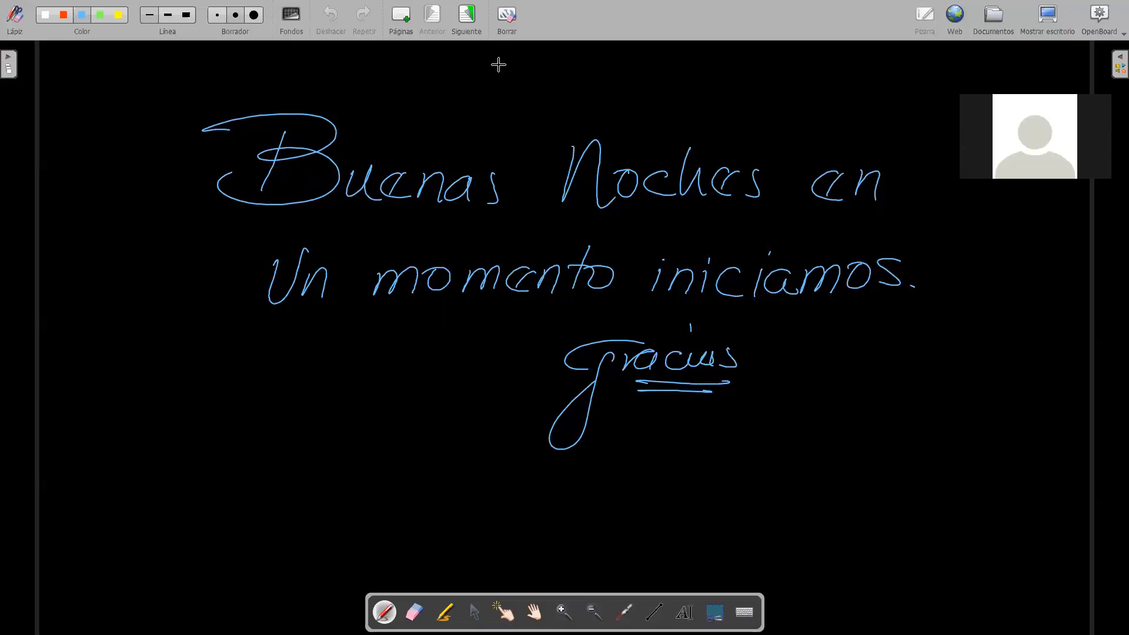
Step: Clear the greeting from the page and handwrite the blue title "SOLIDOS DE REVOLUCION" across the upper part
{"action": "left_click", "coordinate": [510, 31]}
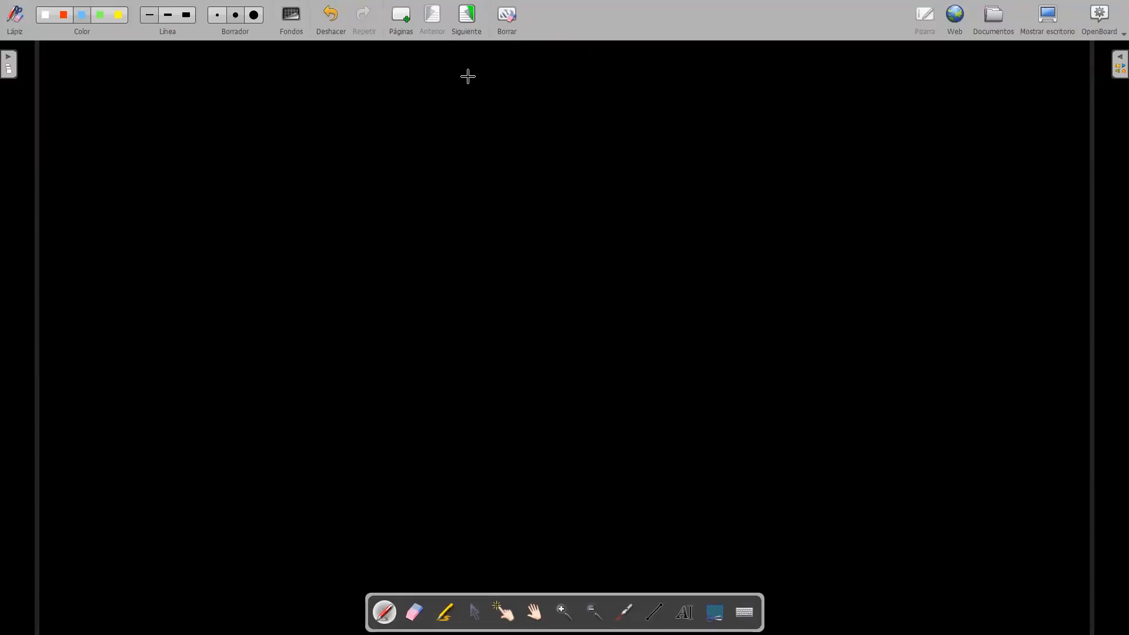
{"action": "mouse_move", "coordinate": [438, 67]}
{"action": "left_mouse_down"}
{"action": "mouse_move", "coordinate": [452, 100]}
{"action": "mouse_move", "coordinate": [520, 103]}
{"action": "left_mouse_up"}
{"action": "mouse_move", "coordinate": [528, 86]}
{"action": "left_mouse_down"}
{"action": "mouse_move", "coordinate": [528, 105]}
{"action": "mouse_move", "coordinate": [565, 89]}
{"action": "mouse_move", "coordinate": [582, 106]}
{"action": "mouse_move", "coordinate": [646, 94]}
{"action": "mouse_move", "coordinate": [767, 105]}
{"action": "left_mouse_up"}
{"action": "mouse_move", "coordinate": [740, 98]}
{"action": "left_mouse_down"}
{"action": "mouse_move", "coordinate": [760, 90]}
{"action": "mouse_move", "coordinate": [777, 108]}
{"action": "mouse_move", "coordinate": [786, 89]}
{"action": "mouse_move", "coordinate": [804, 95]}
{"action": "left_mouse_up"}
{"action": "mouse_move", "coordinate": [822, 93]}
{"action": "left_mouse_down"}
{"action": "mouse_move", "coordinate": [838, 110]}
{"action": "mouse_move", "coordinate": [858, 95]}
{"action": "left_mouse_up"}
{"action": "mouse_move", "coordinate": [893, 93]}
{"action": "left_mouse_down"}
{"action": "mouse_move", "coordinate": [894, 111]}
{"action": "mouse_move", "coordinate": [912, 93]}
{"action": "left_mouse_up"}
{"action": "left_click_drag", "start_coordinate": [928, 110], "coordinate": [948, 82]}
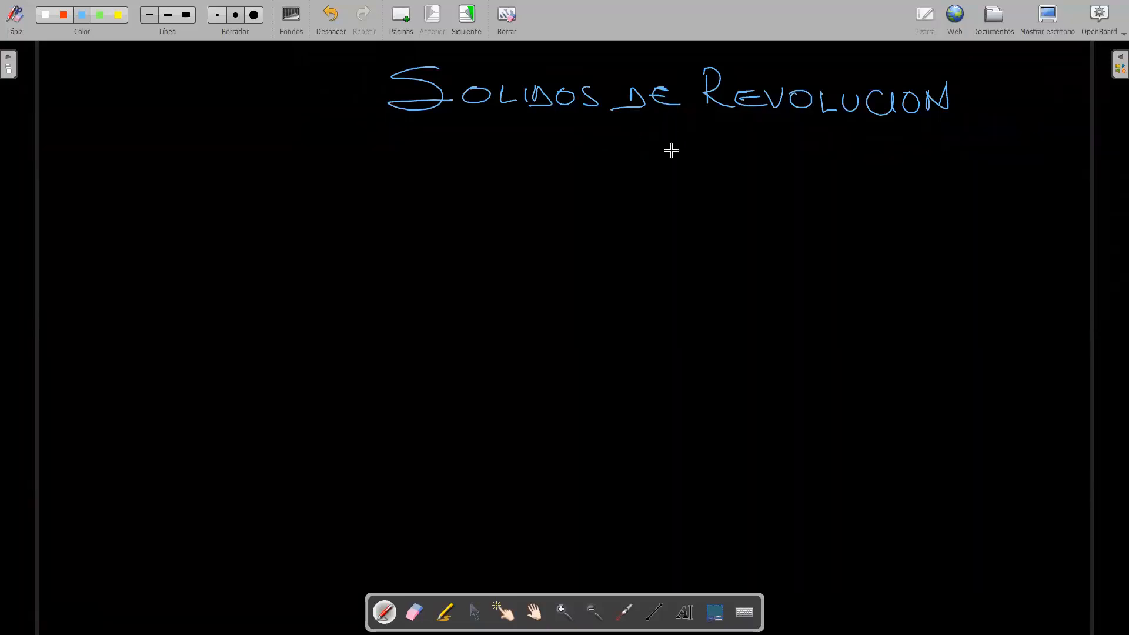
Step: Write the volume formula V = π∫ from a to b of [f(x)]² dx in blue under the title and frame it in white
{"action": "left_click_drag", "start_coordinate": [592, 145], "coordinate": [628, 157]}
{"action": "left_click_drag", "start_coordinate": [620, 164], "coordinate": [628, 164]}
{"action": "left_click", "coordinate": [678, 131]}
{"action": "left_click_drag", "start_coordinate": [672, 152], "coordinate": [672, 171]}
{"action": "mouse_move", "coordinate": [679, 152]}
{"action": "left_mouse_down"}
{"action": "mouse_move", "coordinate": [679, 171]}
{"action": "mouse_move", "coordinate": [689, 151]}
{"action": "mouse_move", "coordinate": [700, 176]}
{"action": "mouse_move", "coordinate": [690, 200]}
{"action": "mouse_move", "coordinate": [712, 198]}
{"action": "left_mouse_up"}
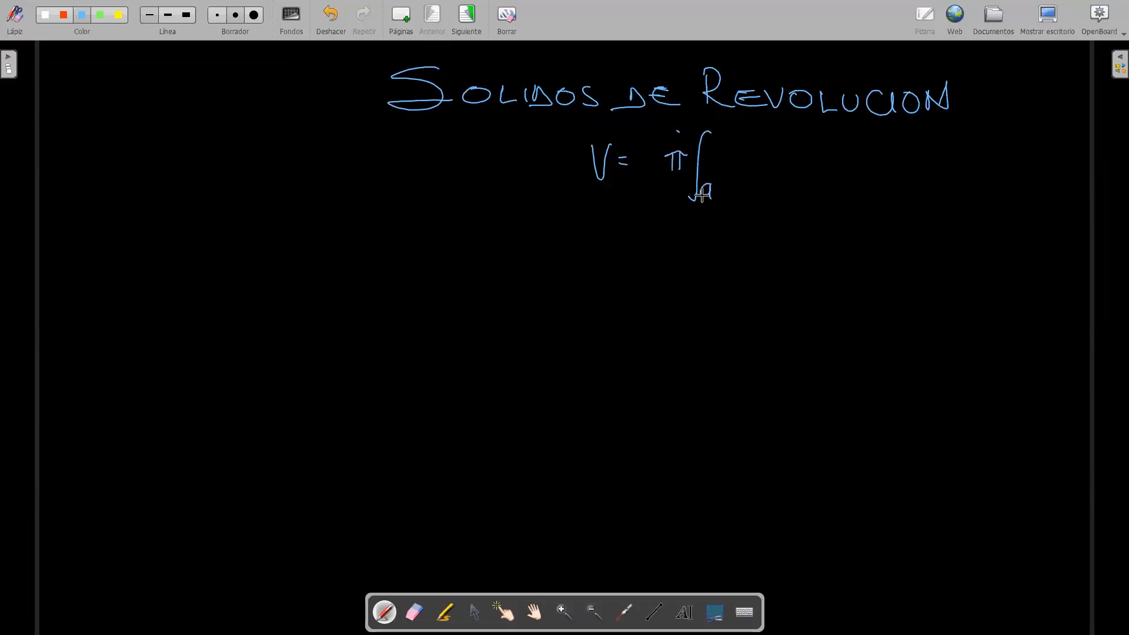
{"action": "left_click_drag", "start_coordinate": [722, 125], "coordinate": [723, 142]}
{"action": "left_click_drag", "start_coordinate": [754, 153], "coordinate": [747, 185]}
{"action": "left_click_drag", "start_coordinate": [739, 168], "coordinate": [761, 179]}
{"action": "mouse_move", "coordinate": [768, 166]}
{"action": "left_mouse_down"}
{"action": "mouse_move", "coordinate": [778, 178]}
{"action": "mouse_move", "coordinate": [768, 179]}
{"action": "left_mouse_up"}
{"action": "mouse_move", "coordinate": [776, 163]}
{"action": "left_mouse_down"}
{"action": "mouse_move", "coordinate": [779, 178]}
{"action": "mouse_move", "coordinate": [788, 145]}
{"action": "mouse_move", "coordinate": [784, 192]}
{"action": "left_mouse_up"}
{"action": "left_click_drag", "start_coordinate": [740, 151], "coordinate": [740, 194]}
{"action": "mouse_move", "coordinate": [802, 141]}
{"action": "left_mouse_down"}
{"action": "mouse_move", "coordinate": [815, 182]}
{"action": "mouse_move", "coordinate": [849, 184]}
{"action": "left_mouse_up"}
{"action": "left_click_drag", "start_coordinate": [848, 170], "coordinate": [841, 184]}
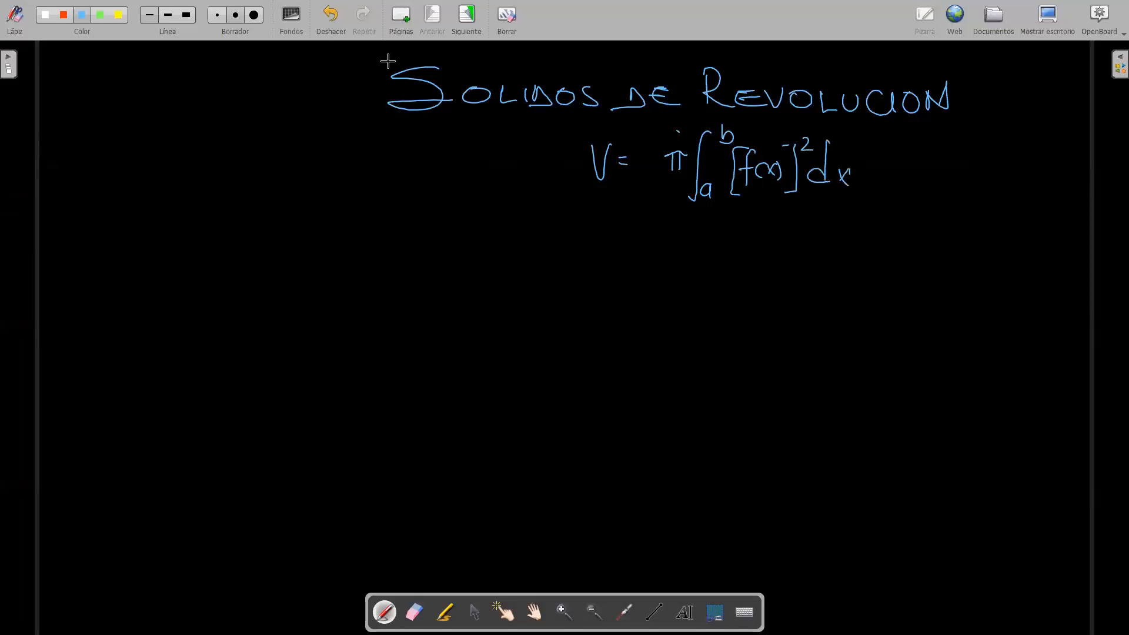
{"action": "left_click", "coordinate": [46, 15]}
{"action": "mouse_move", "coordinate": [591, 120]}
{"action": "left_mouse_down"}
{"action": "mouse_move", "coordinate": [859, 123]}
{"action": "mouse_move", "coordinate": [862, 200]}
{"action": "mouse_move", "coordinate": [609, 214]}
{"action": "mouse_move", "coordinate": [570, 199]}
{"action": "mouse_move", "coordinate": [584, 125]}
{"action": "left_mouse_up"}
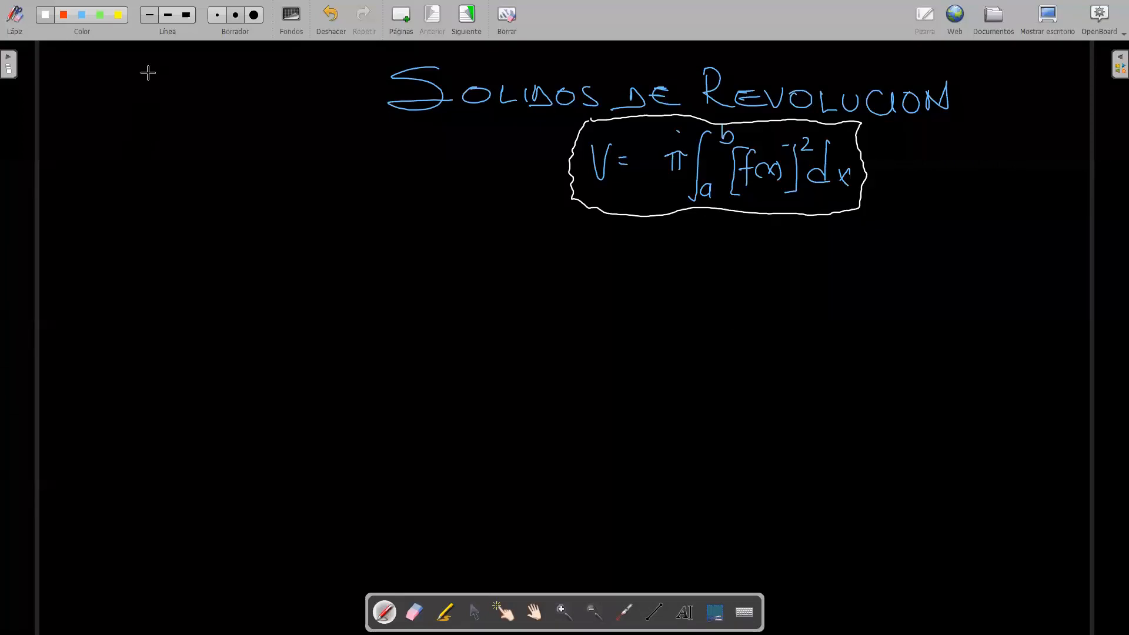
Step: Write the exercise "y = √(9−x²); y = 0 alrededor del eje x" in white beside the framed formula
{"action": "mouse_move", "coordinate": [112, 139]}
{"action": "left_mouse_down"}
{"action": "mouse_move", "coordinate": [121, 173]}
{"action": "mouse_move", "coordinate": [143, 157]}
{"action": "mouse_move", "coordinate": [167, 173]}
{"action": "mouse_move", "coordinate": [177, 143]}
{"action": "mouse_move", "coordinate": [243, 141]}
{"action": "mouse_move", "coordinate": [193, 172]}
{"action": "mouse_move", "coordinate": [213, 161]}
{"action": "mouse_move", "coordinate": [232, 172]}
{"action": "left_mouse_up"}
{"action": "mouse_move", "coordinate": [231, 152]}
{"action": "left_mouse_down"}
{"action": "mouse_move", "coordinate": [221, 172]}
{"action": "mouse_move", "coordinate": [243, 154]}
{"action": "left_mouse_up"}
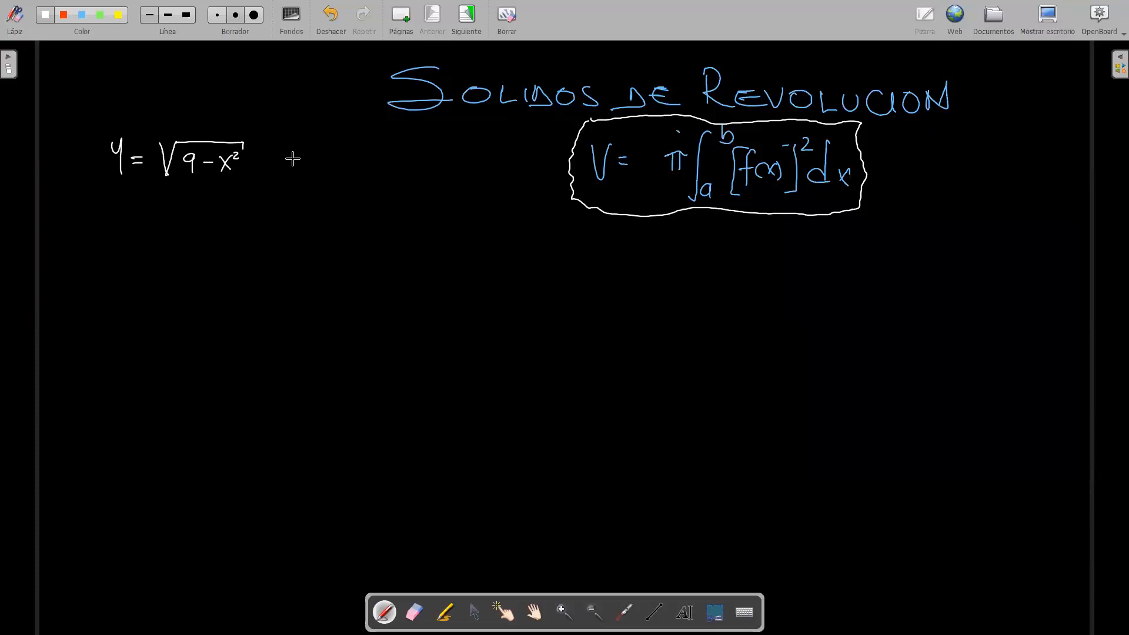
{"action": "mouse_move", "coordinate": [287, 150]}
{"action": "left_mouse_down"}
{"action": "mouse_move", "coordinate": [295, 175]}
{"action": "mouse_move", "coordinate": [316, 159]}
{"action": "left_mouse_up"}
{"action": "mouse_move", "coordinate": [304, 166]}
{"action": "left_mouse_down"}
{"action": "mouse_move", "coordinate": [327, 156]}
{"action": "mouse_move", "coordinate": [269, 158]}
{"action": "left_mouse_up"}
{"action": "left_click_drag", "start_coordinate": [269, 164], "coordinate": [267, 170]}
{"action": "mouse_move", "coordinate": [380, 157]}
{"action": "left_mouse_down"}
{"action": "mouse_move", "coordinate": [414, 165]}
{"action": "mouse_move", "coordinate": [425, 152]}
{"action": "mouse_move", "coordinate": [420, 168]}
{"action": "mouse_move", "coordinate": [545, 170]}
{"action": "left_mouse_up"}
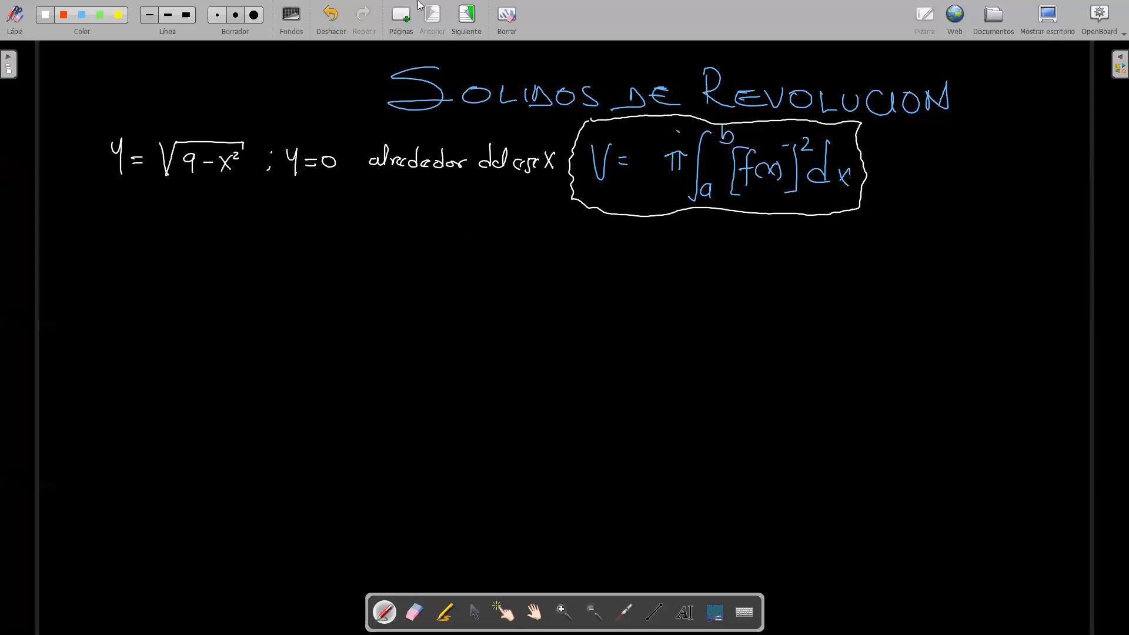
Step: Switch to the GeoGebra Clásico page in the browser and move the floating annotation palette clear of the expression input
{"action": "left_click", "coordinate": [1040, 19]}
{"action": "left_click", "coordinate": [93, 19]}
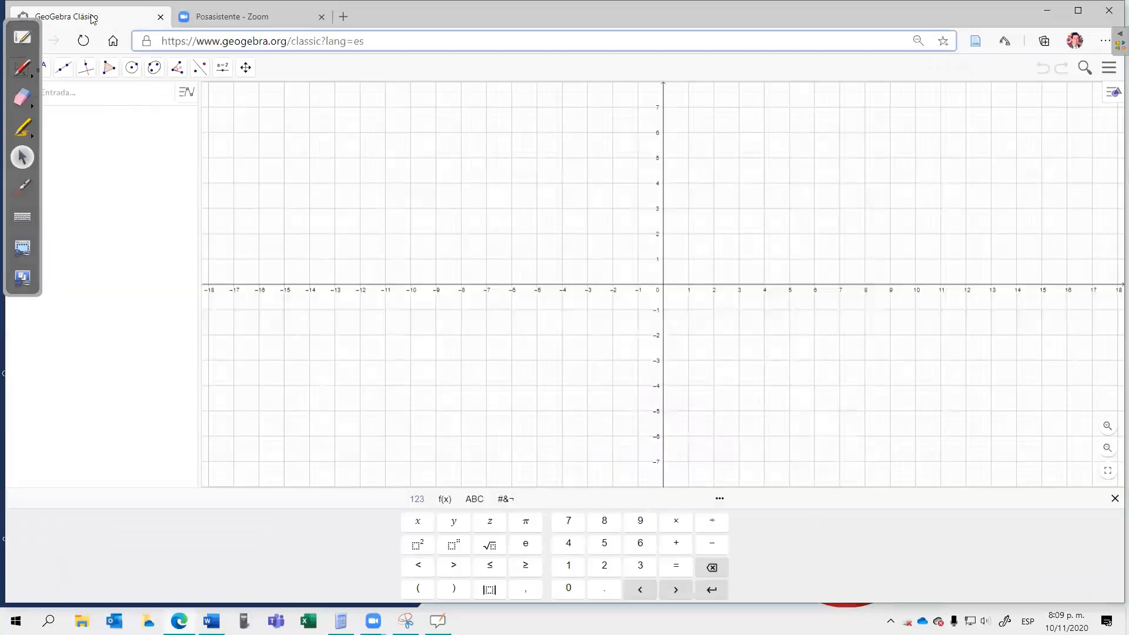
{"action": "left_click_drag", "start_coordinate": [9, 50], "coordinate": [32, 158]}
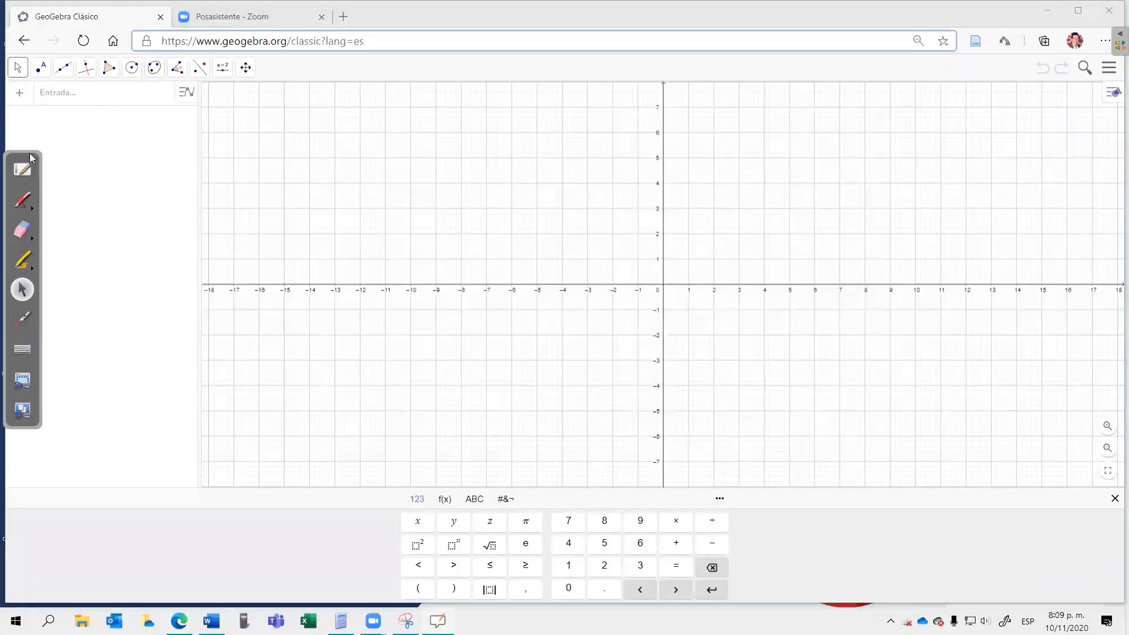
Step: Plot the function f(x) = √(9−x²) in GeoGebra
{"action": "left_click", "coordinate": [57, 94]}
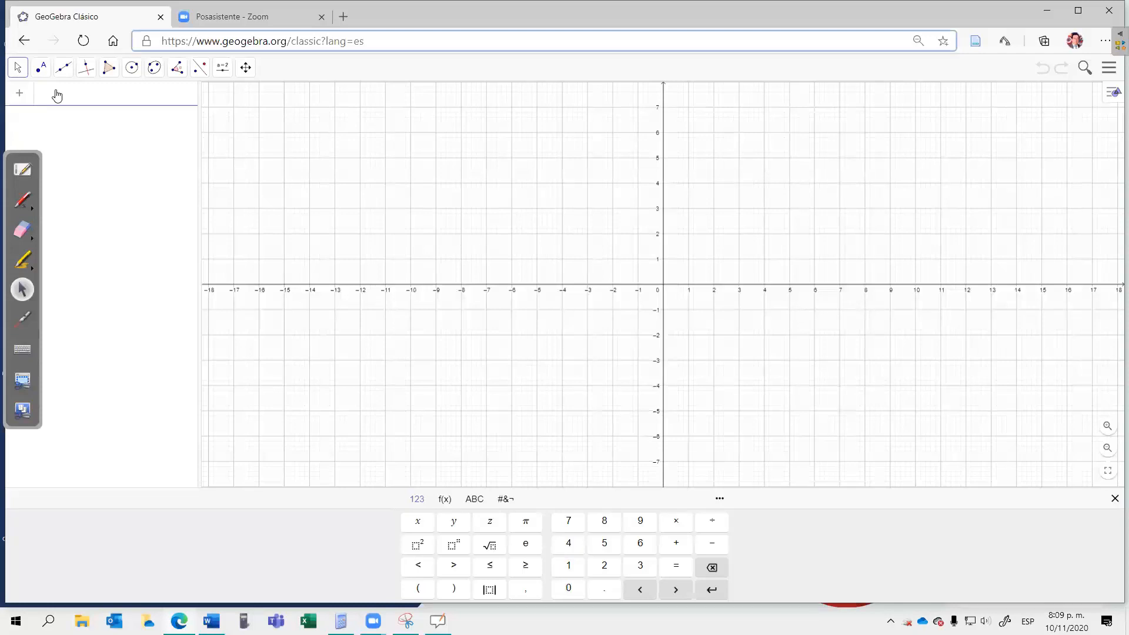
{"action": "type", "text": "f(x) ="}
{"action": "left_click", "coordinate": [492, 546]}
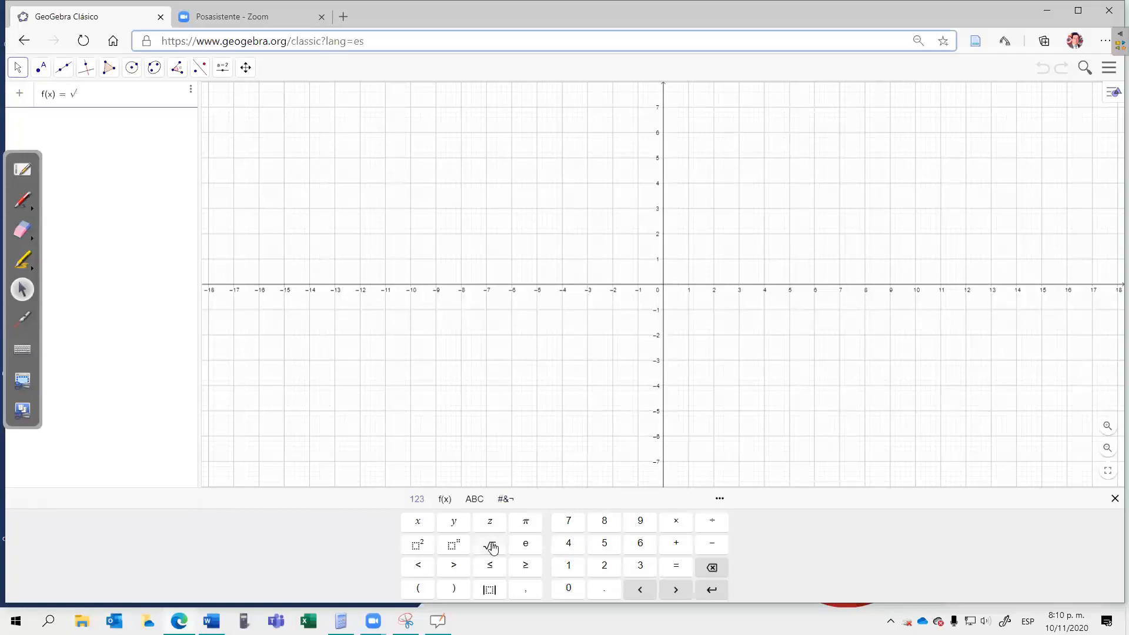
{"action": "type", "text": "9"}
{"action": "type", "text": "-"}
{"action": "type", "text": "x"}
{"action": "left_click", "coordinate": [427, 546]}
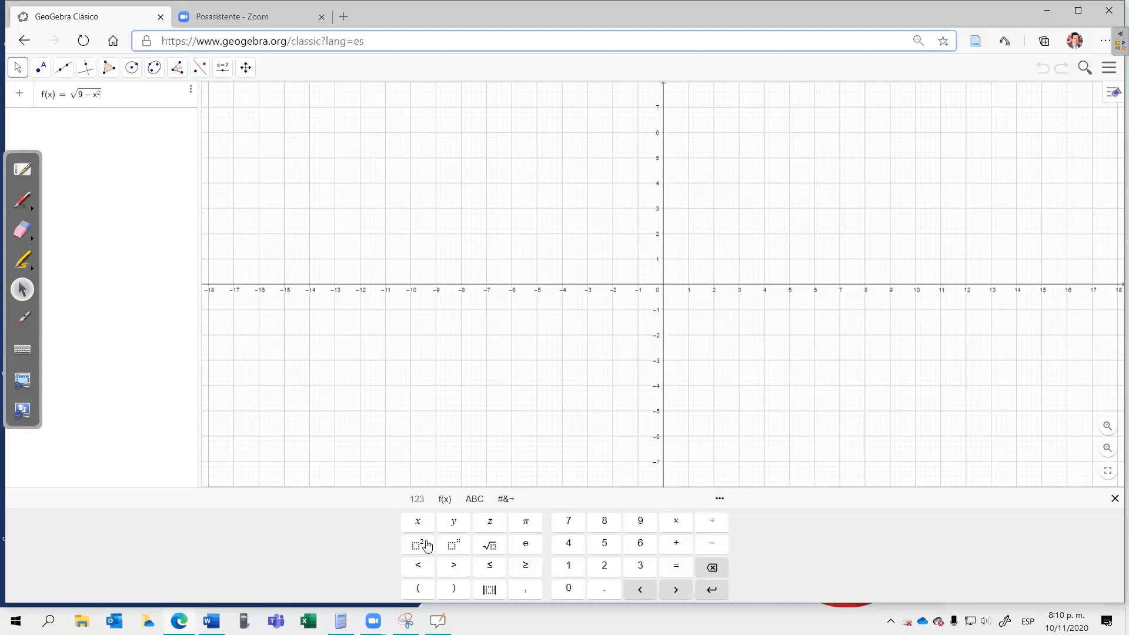
{"action": "key", "text": "Return"}
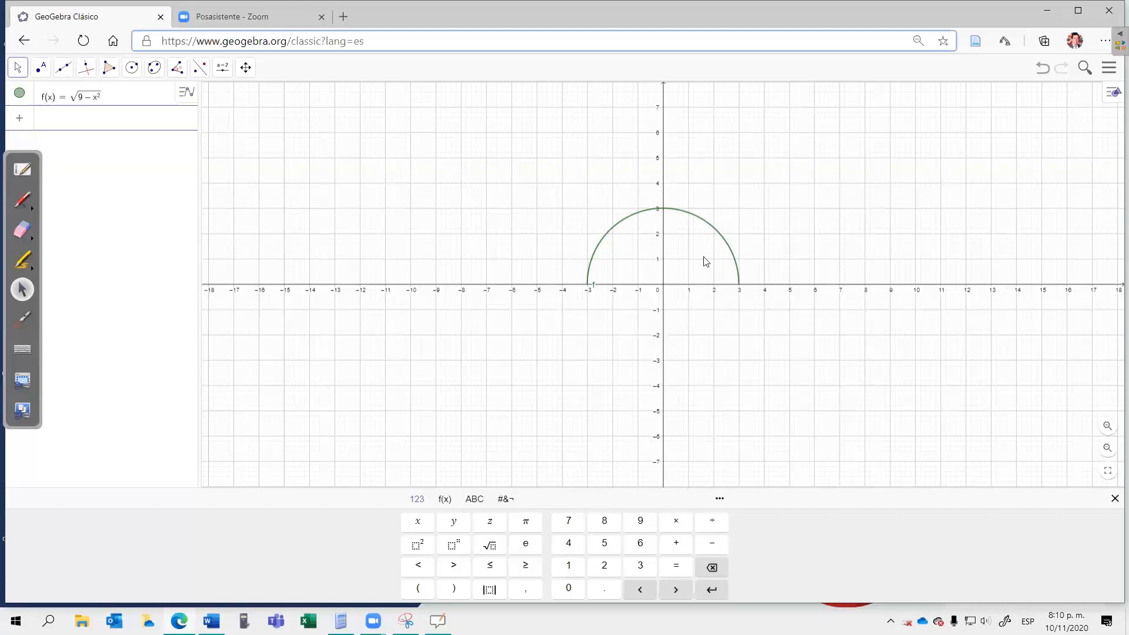
Step: Switch back to the OpenBoard whiteboard and write the interval [-3, 3] and V = π∫ from -3 to 3 of (√(9−x²))² dx
{"action": "left_click", "coordinate": [23, 169]}
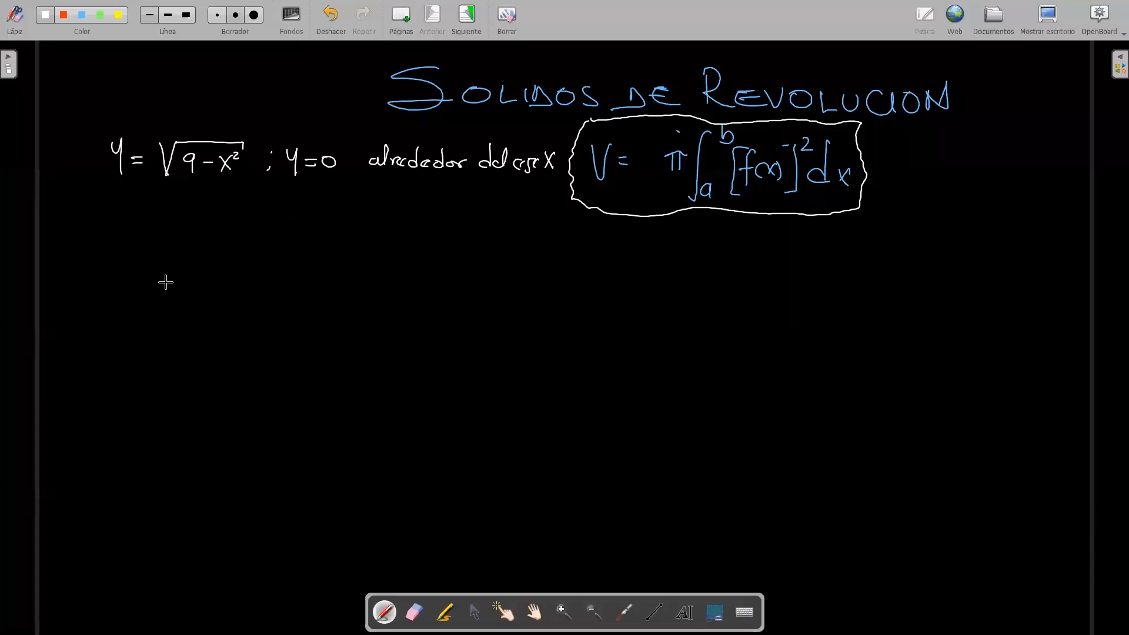
{"action": "mouse_move", "coordinate": [125, 190]}
{"action": "left_mouse_down"}
{"action": "mouse_move", "coordinate": [124, 217]}
{"action": "mouse_move", "coordinate": [137, 207]}
{"action": "mouse_move", "coordinate": [186, 218]}
{"action": "left_mouse_up"}
{"action": "left_click_drag", "start_coordinate": [98, 259], "coordinate": [127, 275]}
{"action": "left_click_drag", "start_coordinate": [120, 281], "coordinate": [175, 307]}
{"action": "mouse_move", "coordinate": [167, 248]}
{"action": "left_mouse_down"}
{"action": "mouse_move", "coordinate": [137, 285]}
{"action": "mouse_move", "coordinate": [148, 269]}
{"action": "left_mouse_up"}
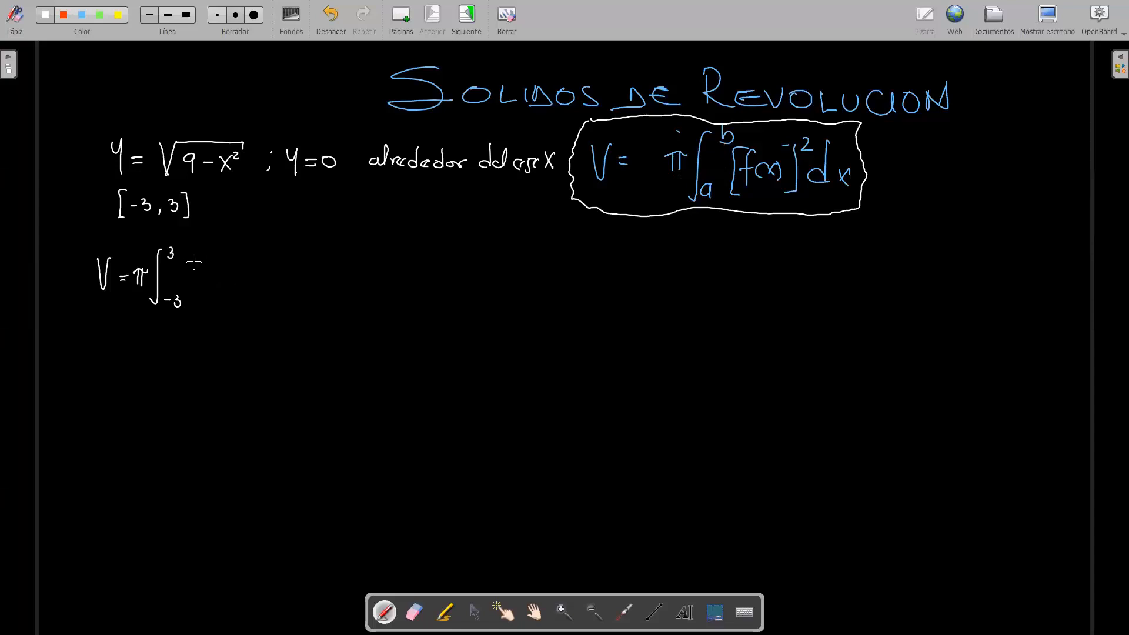
{"action": "mouse_move", "coordinate": [198, 261]}
{"action": "left_mouse_down"}
{"action": "mouse_move", "coordinate": [197, 293]}
{"action": "mouse_move", "coordinate": [227, 259]}
{"action": "mouse_move", "coordinate": [282, 258]}
{"action": "mouse_move", "coordinate": [236, 272]}
{"action": "mouse_move", "coordinate": [241, 288]}
{"action": "mouse_move", "coordinate": [257, 277]}
{"action": "left_mouse_up"}
{"action": "mouse_move", "coordinate": [259, 272]}
{"action": "left_mouse_down"}
{"action": "mouse_move", "coordinate": [264, 285]}
{"action": "mouse_move", "coordinate": [283, 272]}
{"action": "left_mouse_up"}
{"action": "mouse_move", "coordinate": [292, 258]}
{"action": "left_mouse_down"}
{"action": "mouse_move", "coordinate": [293, 297]}
{"action": "mouse_move", "coordinate": [304, 258]}
{"action": "mouse_move", "coordinate": [339, 280]}
{"action": "left_mouse_up"}
{"action": "left_click_drag", "start_coordinate": [338, 263], "coordinate": [328, 281]}
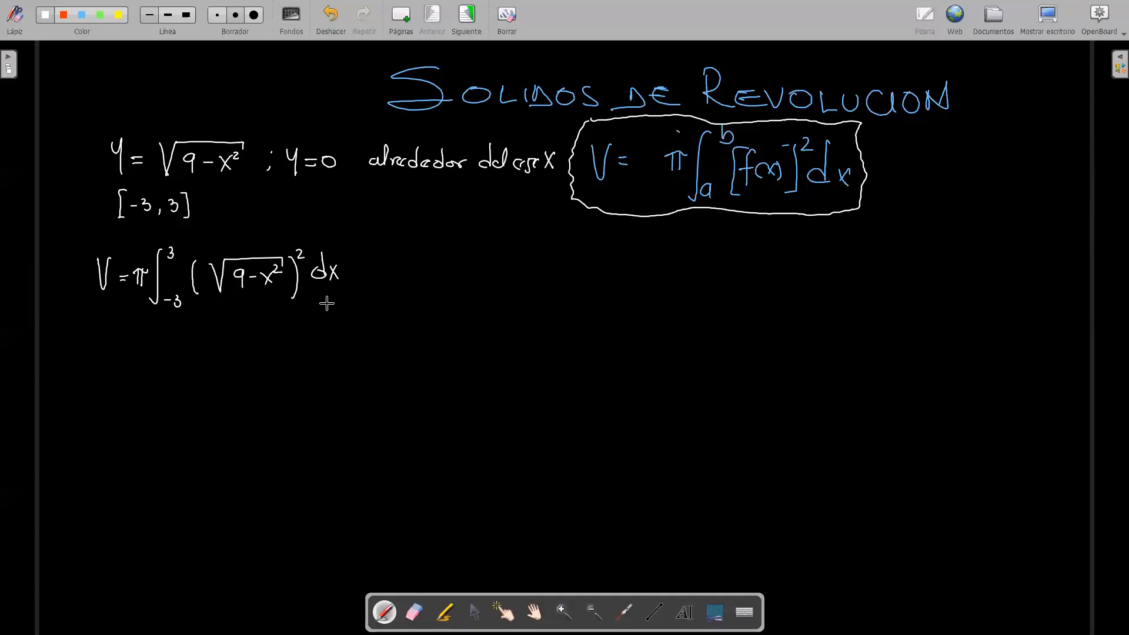
Step: Write the simplified integral V = π∫ from -3 to 3 of (9−x²) dx beside the first one, separated by a colon
{"action": "left_click", "coordinate": [367, 272]}
{"action": "left_click_drag", "start_coordinate": [367, 280], "coordinate": [402, 291]}
{"action": "left_click_drag", "start_coordinate": [414, 279], "coordinate": [423, 278]}
{"action": "left_click_drag", "start_coordinate": [415, 285], "coordinate": [445, 286]}
{"action": "left_click_drag", "start_coordinate": [451, 272], "coordinate": [451, 285]}
{"action": "mouse_move", "coordinate": [480, 250]}
{"action": "left_mouse_down"}
{"action": "mouse_move", "coordinate": [463, 308]}
{"action": "mouse_move", "coordinate": [488, 312]}
{"action": "left_mouse_up"}
{"action": "left_click_drag", "start_coordinate": [486, 248], "coordinate": [485, 258]}
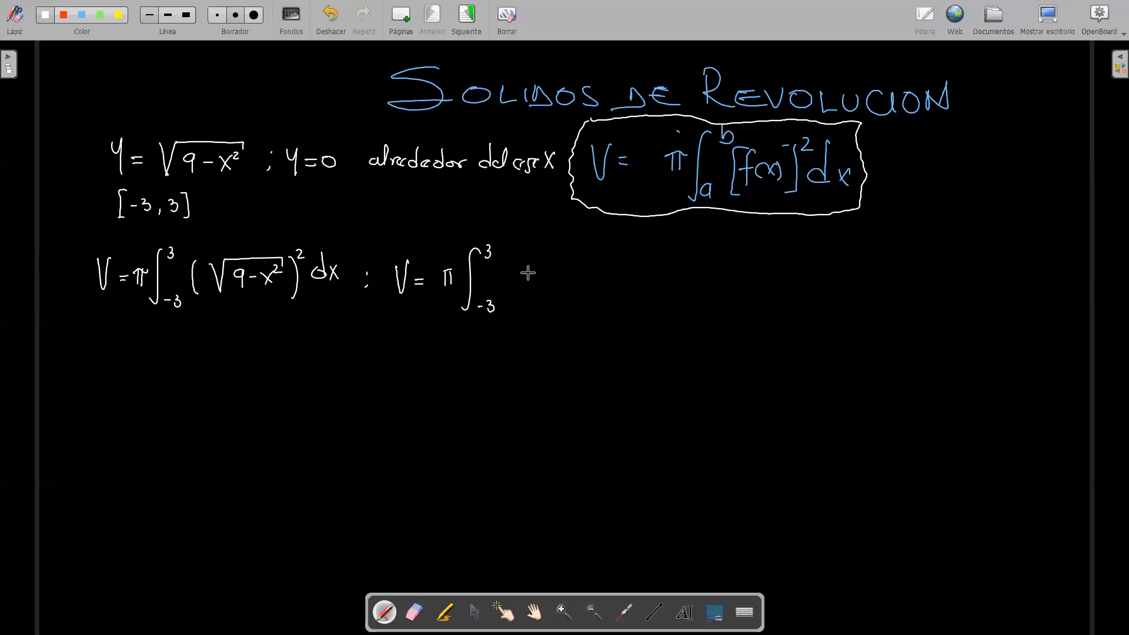
{"action": "left_click_drag", "start_coordinate": [509, 264], "coordinate": [507, 297]}
{"action": "left_click", "coordinate": [414, 612]}
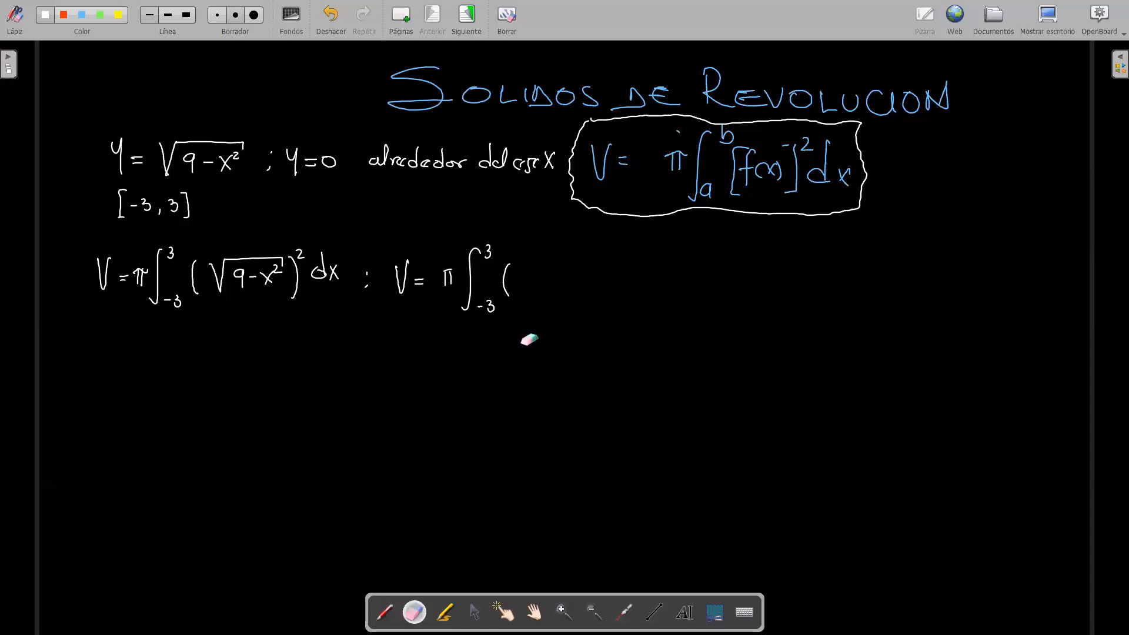
{"action": "left_click", "coordinate": [385, 613]}
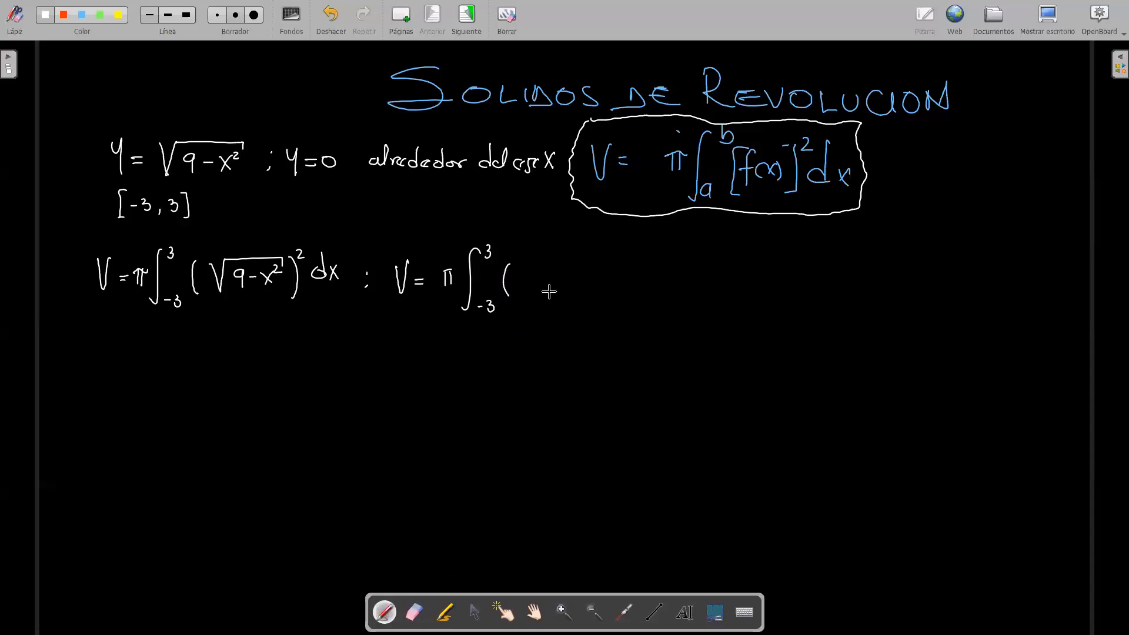
{"action": "mouse_move", "coordinate": [529, 271]}
{"action": "left_mouse_down"}
{"action": "mouse_move", "coordinate": [524, 292]}
{"action": "mouse_move", "coordinate": [545, 277]}
{"action": "mouse_move", "coordinate": [564, 288]}
{"action": "mouse_move", "coordinate": [551, 289]}
{"action": "mouse_move", "coordinate": [565, 274]}
{"action": "mouse_move", "coordinate": [573, 291]}
{"action": "mouse_move", "coordinate": [597, 269]}
{"action": "mouse_move", "coordinate": [598, 289]}
{"action": "left_mouse_up"}
{"action": "mouse_move", "coordinate": [603, 277]}
{"action": "left_mouse_down"}
{"action": "mouse_move", "coordinate": [615, 289]}
{"action": "mouse_move", "coordinate": [603, 289]}
{"action": "left_mouse_up"}
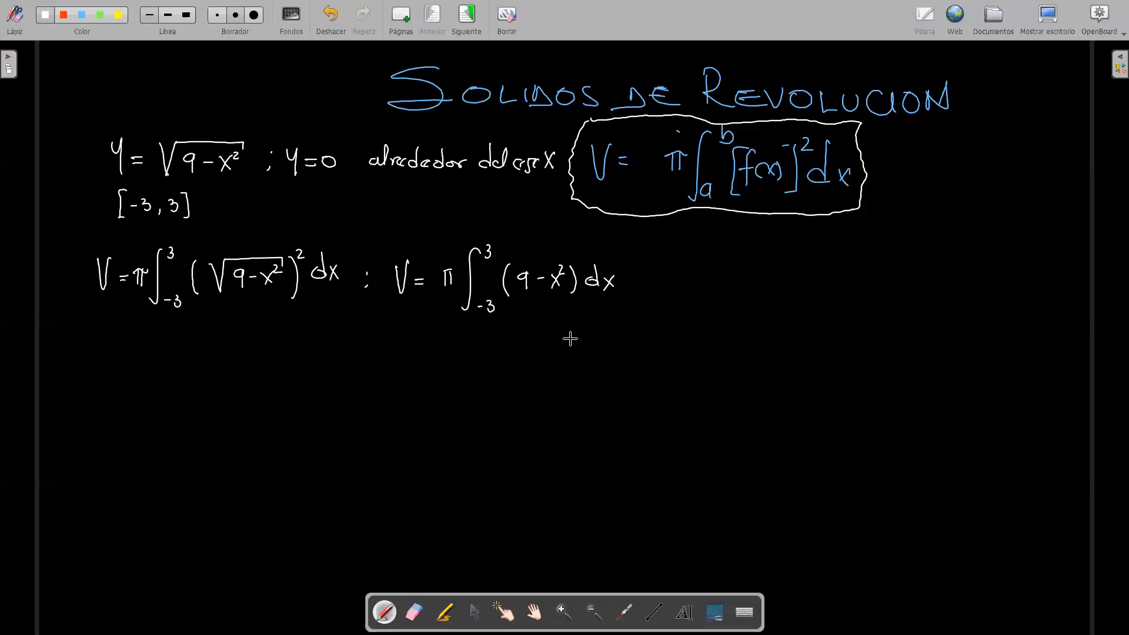
Step: Write the antiderivative V = 9x − x³/3 with evaluation limits -3 and 3 at the end of the integral line
{"action": "left_click", "coordinate": [639, 274]}
{"action": "left_click_drag", "start_coordinate": [637, 282], "coordinate": [674, 267]}
{"action": "left_click_drag", "start_coordinate": [680, 277], "coordinate": [689, 276]}
{"action": "left_click_drag", "start_coordinate": [681, 283], "coordinate": [691, 282]}
{"action": "left_click_drag", "start_coordinate": [717, 269], "coordinate": [713, 287]}
{"action": "mouse_move", "coordinate": [722, 272]}
{"action": "left_mouse_down"}
{"action": "mouse_move", "coordinate": [723, 286]}
{"action": "mouse_move", "coordinate": [751, 276]}
{"action": "mouse_move", "coordinate": [770, 286]}
{"action": "left_mouse_up"}
{"action": "mouse_move", "coordinate": [770, 270]}
{"action": "left_mouse_down"}
{"action": "mouse_move", "coordinate": [761, 286]}
{"action": "mouse_move", "coordinate": [772, 262]}
{"action": "mouse_move", "coordinate": [780, 284]}
{"action": "mouse_move", "coordinate": [764, 302]}
{"action": "left_mouse_up"}
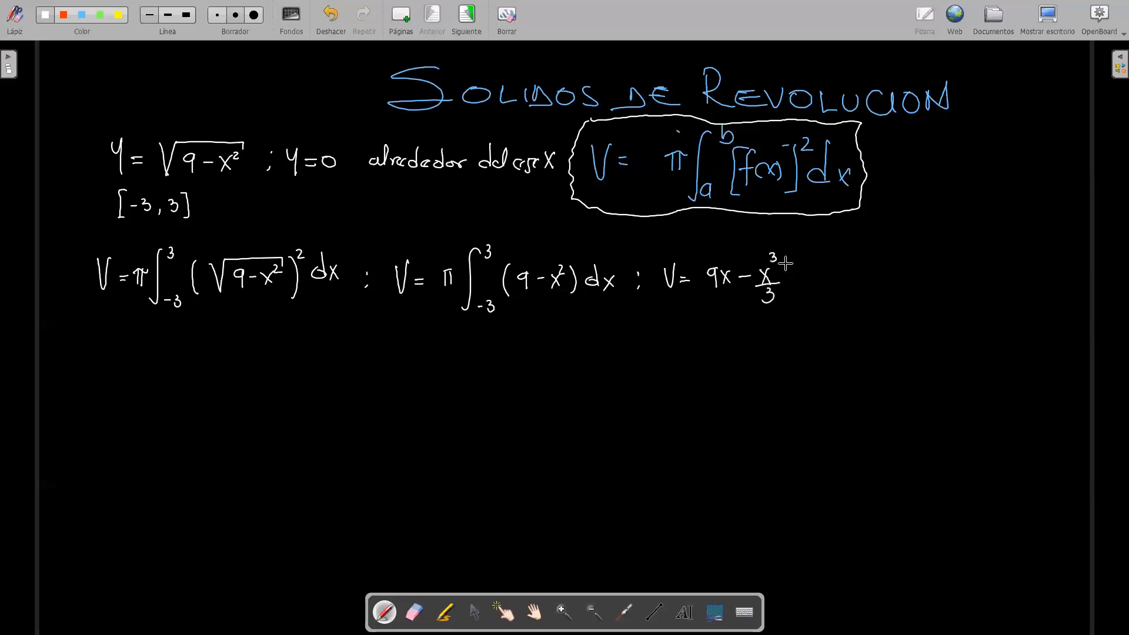
{"action": "mouse_move", "coordinate": [788, 263]}
{"action": "left_mouse_down"}
{"action": "mouse_move", "coordinate": [787, 307]}
{"action": "mouse_move", "coordinate": [814, 310]}
{"action": "left_mouse_up"}
{"action": "left_click_drag", "start_coordinate": [794, 259], "coordinate": [792, 264]}
Step: Write the substituted limits on a new line as V = π[9(3) − (3)³/3 − (9(-3) − (-3)³/3)]
{"action": "left_click_drag", "start_coordinate": [107, 354], "coordinate": [134, 367]}
{"action": "left_click_drag", "start_coordinate": [127, 374], "coordinate": [134, 373]}
{"action": "mouse_move", "coordinate": [152, 359]}
{"action": "left_mouse_down"}
{"action": "mouse_move", "coordinate": [169, 356]}
{"action": "mouse_move", "coordinate": [186, 387]}
{"action": "left_mouse_up"}
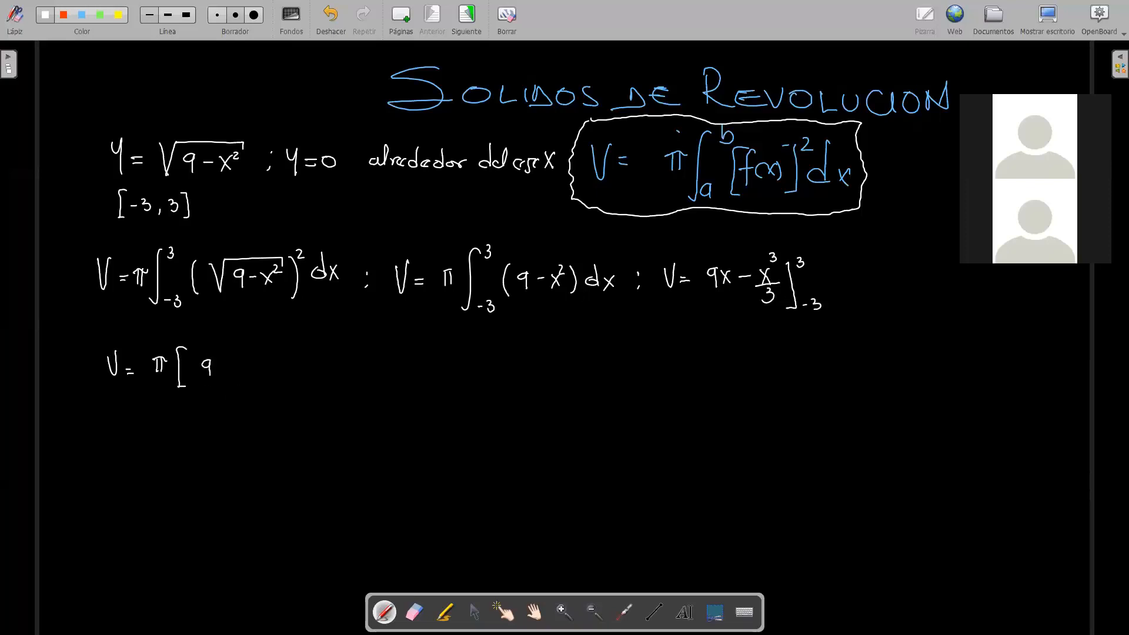
{"action": "mouse_move", "coordinate": [218, 360]}
{"action": "left_mouse_down"}
{"action": "mouse_move", "coordinate": [216, 381]}
{"action": "mouse_move", "coordinate": [234, 381]}
{"action": "mouse_move", "coordinate": [300, 377]}
{"action": "mouse_move", "coordinate": [306, 354]}
{"action": "mouse_move", "coordinate": [308, 375]}
{"action": "mouse_move", "coordinate": [289, 392]}
{"action": "mouse_move", "coordinate": [330, 374]}
{"action": "mouse_move", "coordinate": [348, 380]}
{"action": "left_mouse_up"}
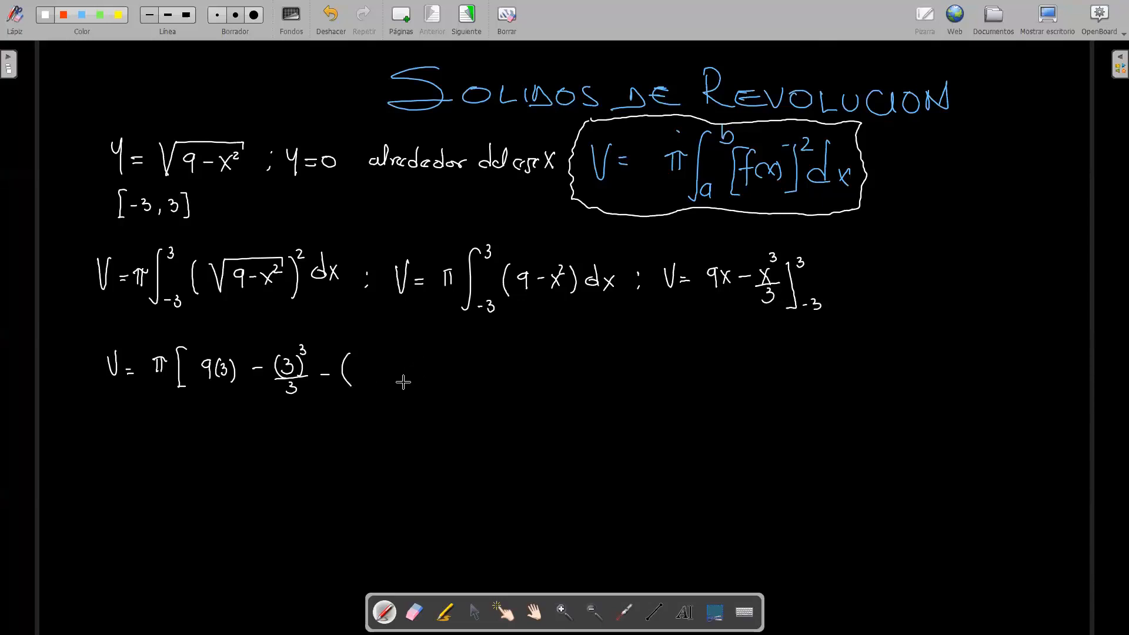
{"action": "mouse_move", "coordinate": [372, 363]}
{"action": "left_mouse_down"}
{"action": "mouse_move", "coordinate": [370, 382]}
{"action": "mouse_move", "coordinate": [402, 383]}
{"action": "left_mouse_up"}
{"action": "mouse_move", "coordinate": [453, 361]}
{"action": "left_mouse_down"}
{"action": "mouse_move", "coordinate": [452, 386]}
{"action": "mouse_move", "coordinate": [463, 372]}
{"action": "left_mouse_up"}
{"action": "mouse_move", "coordinate": [469, 365]}
{"action": "left_mouse_down"}
{"action": "mouse_move", "coordinate": [483, 383]}
{"action": "mouse_move", "coordinate": [485, 357]}
{"action": "mouse_move", "coordinate": [486, 387]}
{"action": "mouse_move", "coordinate": [468, 403]}
{"action": "left_mouse_up"}
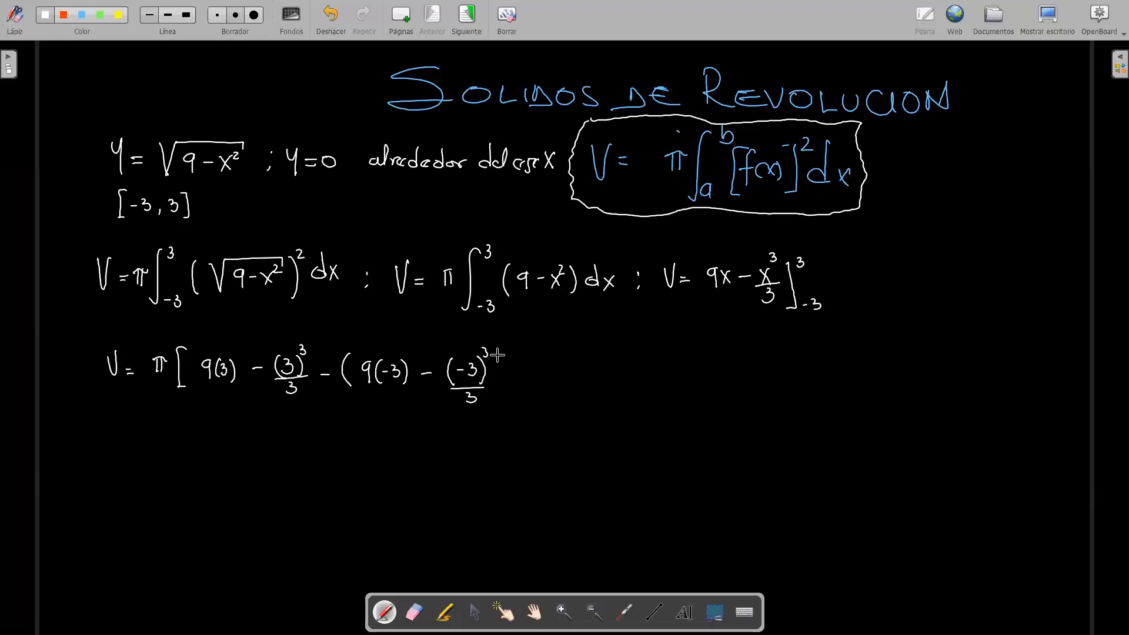
{"action": "left_click_drag", "start_coordinate": [500, 357], "coordinate": [500, 390]}
{"action": "mouse_move", "coordinate": [507, 349]}
{"action": "left_mouse_down"}
{"action": "mouse_move", "coordinate": [516, 401]}
{"action": "mouse_move", "coordinate": [505, 400]}
{"action": "left_mouse_up"}
Step: Write the evaluated terms V = π[27 − 9 + 27 − 9] on the line below the substitution
{"action": "left_click_drag", "start_coordinate": [108, 422], "coordinate": [138, 425]}
{"action": "left_click_drag", "start_coordinate": [130, 433], "coordinate": [160, 435]}
{"action": "left_click_drag", "start_coordinate": [168, 419], "coordinate": [188, 447]}
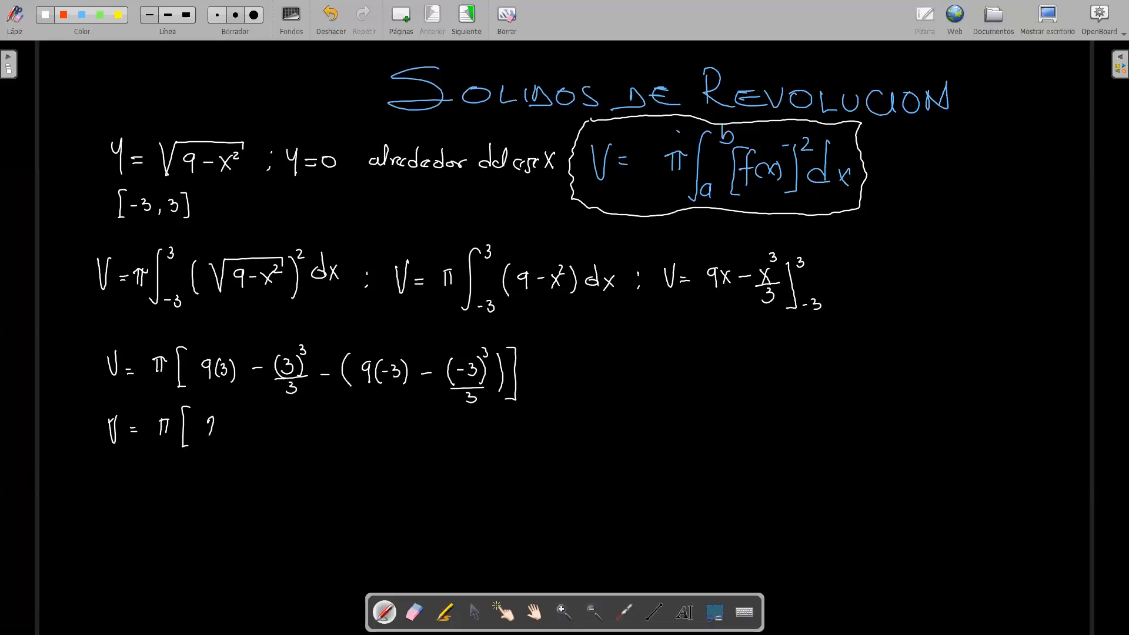
{"action": "left_click_drag", "start_coordinate": [218, 421], "coordinate": [221, 436]}
{"action": "left_click_drag", "start_coordinate": [217, 428], "coordinate": [227, 428]}
{"action": "left_click_drag", "start_coordinate": [276, 421], "coordinate": [272, 439]}
{"action": "left_click_drag", "start_coordinate": [293, 429], "coordinate": [303, 429]}
{"action": "mouse_move", "coordinate": [297, 423]}
{"action": "left_mouse_down"}
{"action": "mouse_move", "coordinate": [298, 437]}
{"action": "mouse_move", "coordinate": [323, 435]}
{"action": "left_mouse_up"}
{"action": "mouse_move", "coordinate": [338, 429]}
{"action": "left_mouse_down"}
{"action": "mouse_move", "coordinate": [386, 436]}
{"action": "mouse_move", "coordinate": [381, 445]}
{"action": "left_mouse_up"}
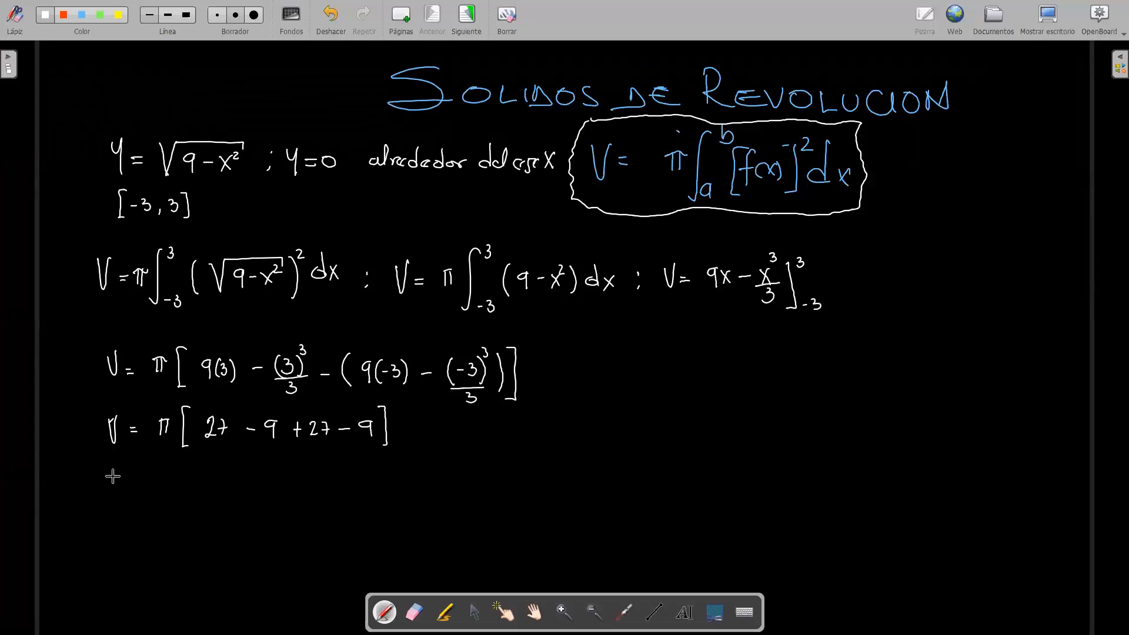
Step: Write V = π[36] on the following line and erase the extra equals sign after it
{"action": "left_click_drag", "start_coordinate": [111, 470], "coordinate": [136, 481]}
{"action": "left_click_drag", "start_coordinate": [128, 490], "coordinate": [163, 494]}
{"action": "mouse_move", "coordinate": [170, 475]}
{"action": "left_mouse_down"}
{"action": "mouse_move", "coordinate": [170, 493]}
{"action": "mouse_move", "coordinate": [173, 474]}
{"action": "mouse_move", "coordinate": [190, 473]}
{"action": "mouse_move", "coordinate": [203, 496]}
{"action": "left_mouse_up"}
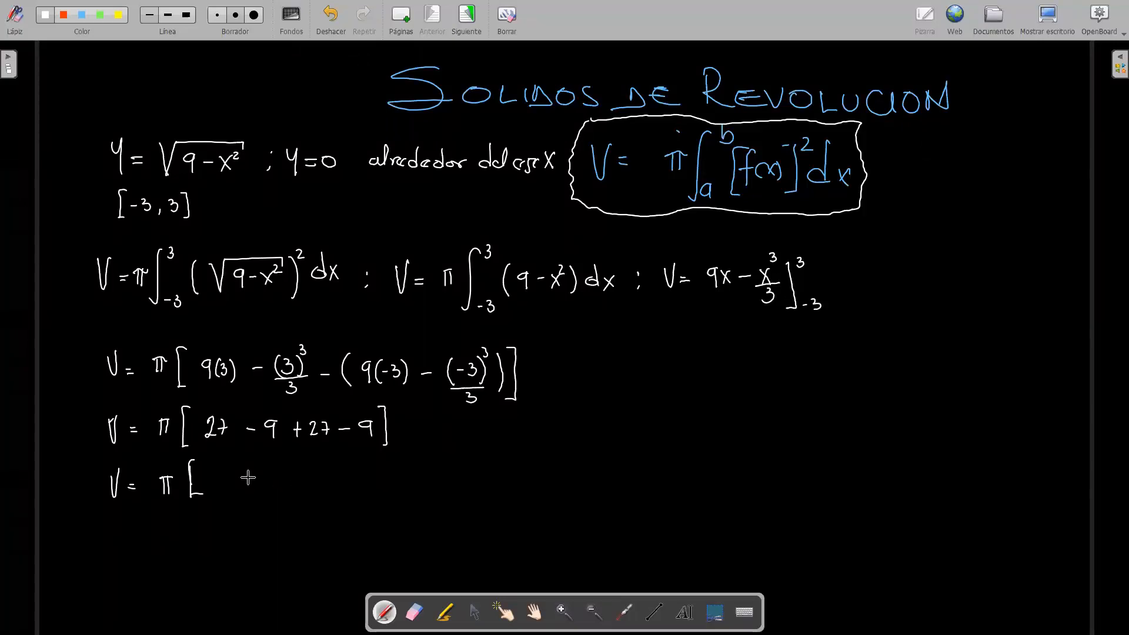
{"action": "mouse_move", "coordinate": [205, 469]}
{"action": "left_mouse_down"}
{"action": "mouse_move", "coordinate": [206, 486]}
{"action": "mouse_move", "coordinate": [230, 469]}
{"action": "mouse_move", "coordinate": [232, 494]}
{"action": "left_mouse_up"}
{"action": "left_click_drag", "start_coordinate": [259, 479], "coordinate": [269, 480]}
{"action": "left_click_drag", "start_coordinate": [260, 485], "coordinate": [269, 484]}
{"action": "left_click", "coordinate": [415, 612]}
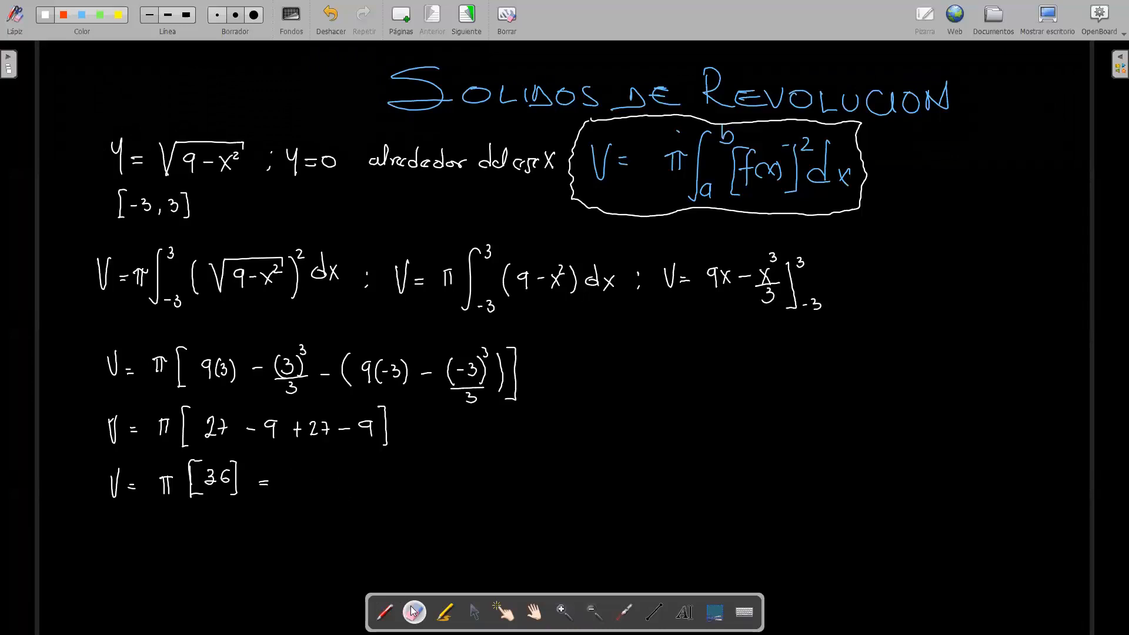
{"action": "left_click_drag", "start_coordinate": [266, 494], "coordinate": [269, 481]}
{"action": "left_click", "coordinate": [385, 612]}
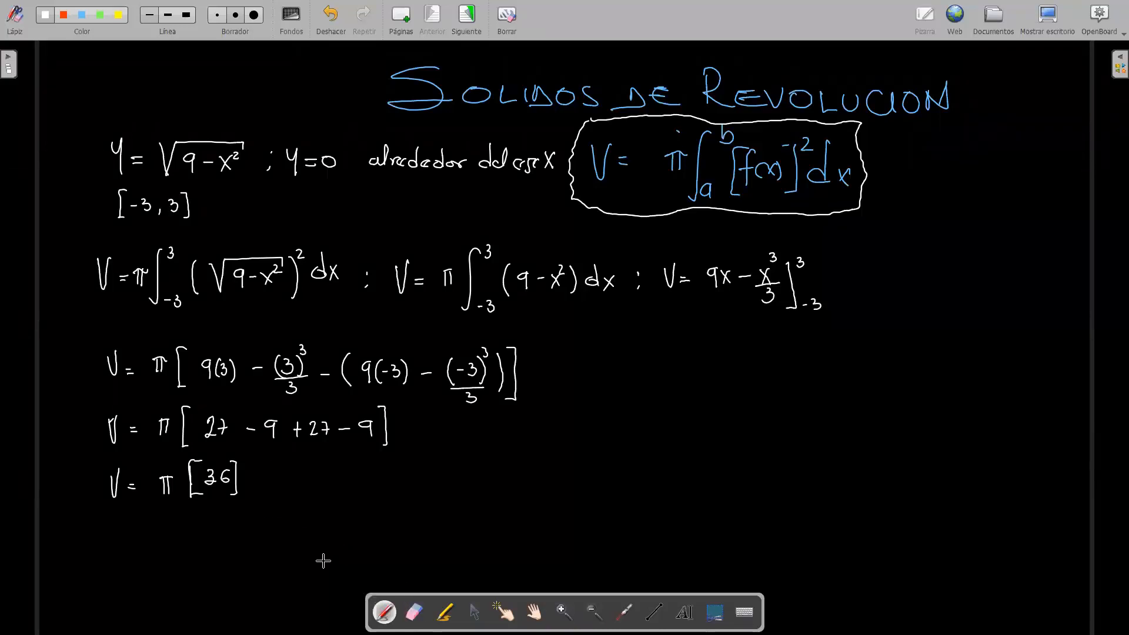
Step: Write the final result V = 36 × 3.1416 = 113.04 u³ below the π[36] line
{"action": "left_click_drag", "start_coordinate": [119, 523], "coordinate": [127, 523]}
{"action": "left_click_drag", "start_coordinate": [135, 533], "coordinate": [141, 532]}
{"action": "left_click_drag", "start_coordinate": [135, 538], "coordinate": [212, 537]}
{"action": "mouse_move", "coordinate": [212, 530]}
{"action": "left_mouse_down"}
{"action": "mouse_move", "coordinate": [204, 537]}
{"action": "mouse_move", "coordinate": [239, 538]}
{"action": "left_mouse_up"}
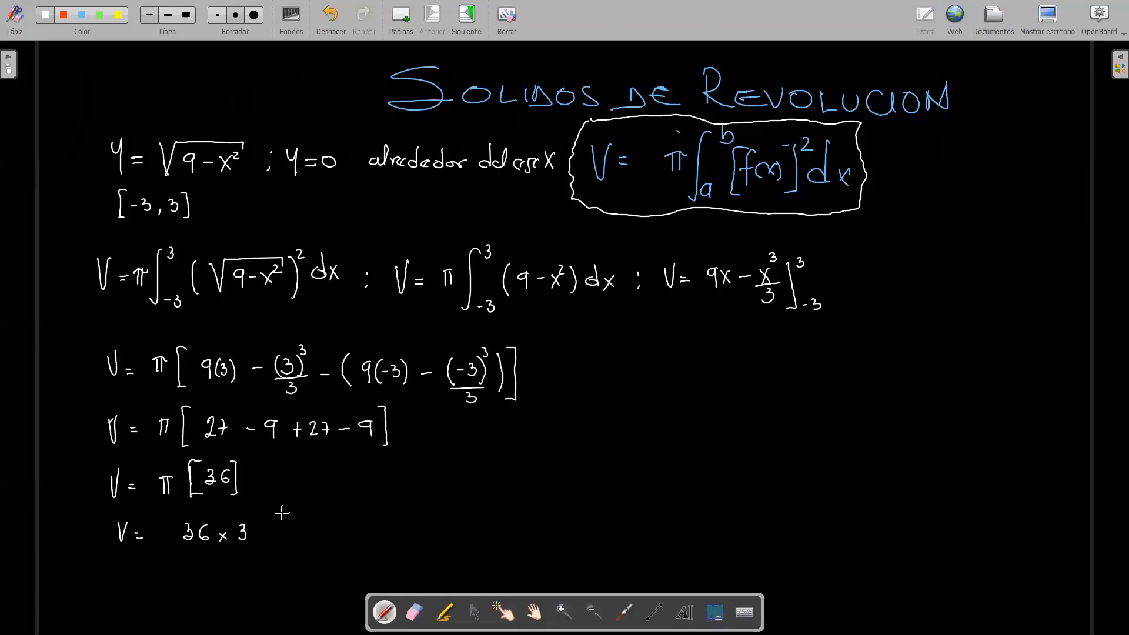
{"action": "left_click", "coordinate": [254, 538]}
{"action": "mouse_move", "coordinate": [267, 525]}
{"action": "left_mouse_down"}
{"action": "mouse_move", "coordinate": [268, 538]}
{"action": "mouse_move", "coordinate": [289, 528]}
{"action": "mouse_move", "coordinate": [346, 538]}
{"action": "mouse_move", "coordinate": [394, 521]}
{"action": "mouse_move", "coordinate": [417, 534]}
{"action": "left_mouse_up"}
{"action": "left_click", "coordinate": [385, 534]}
{"action": "mouse_move", "coordinate": [412, 520]}
{"action": "left_mouse_down"}
{"action": "mouse_move", "coordinate": [411, 542]}
{"action": "mouse_move", "coordinate": [438, 518]}
{"action": "left_mouse_up"}
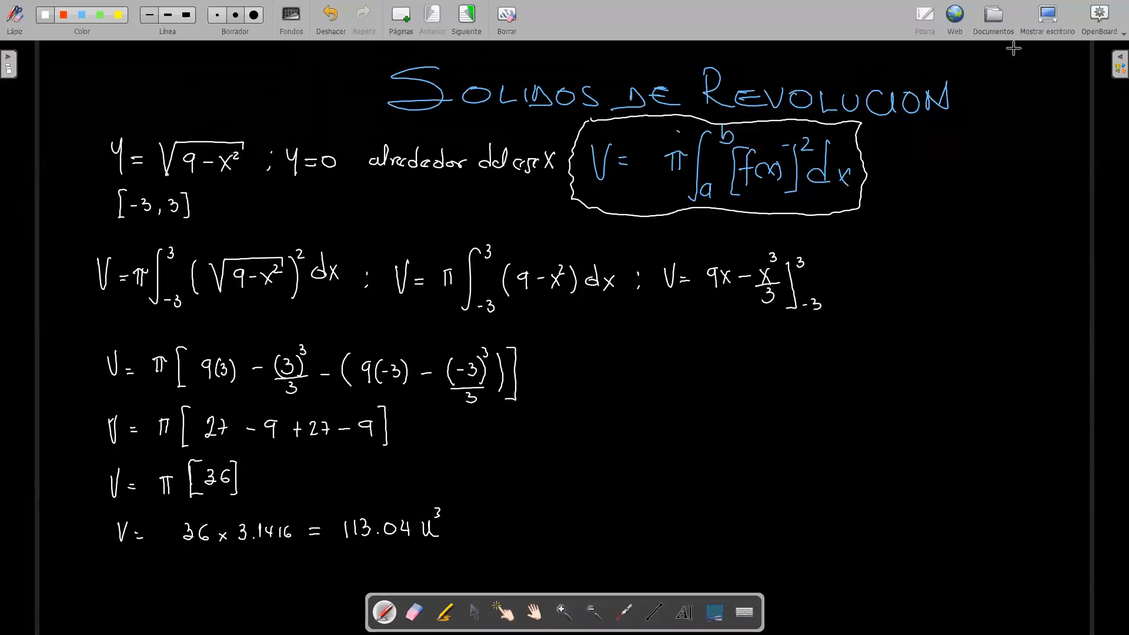
Step: Switch to GeoGebra and enter Función(f, -3, 3) to restrict f to the interval from −3 to 3
{"action": "left_click", "coordinate": [1047, 18]}
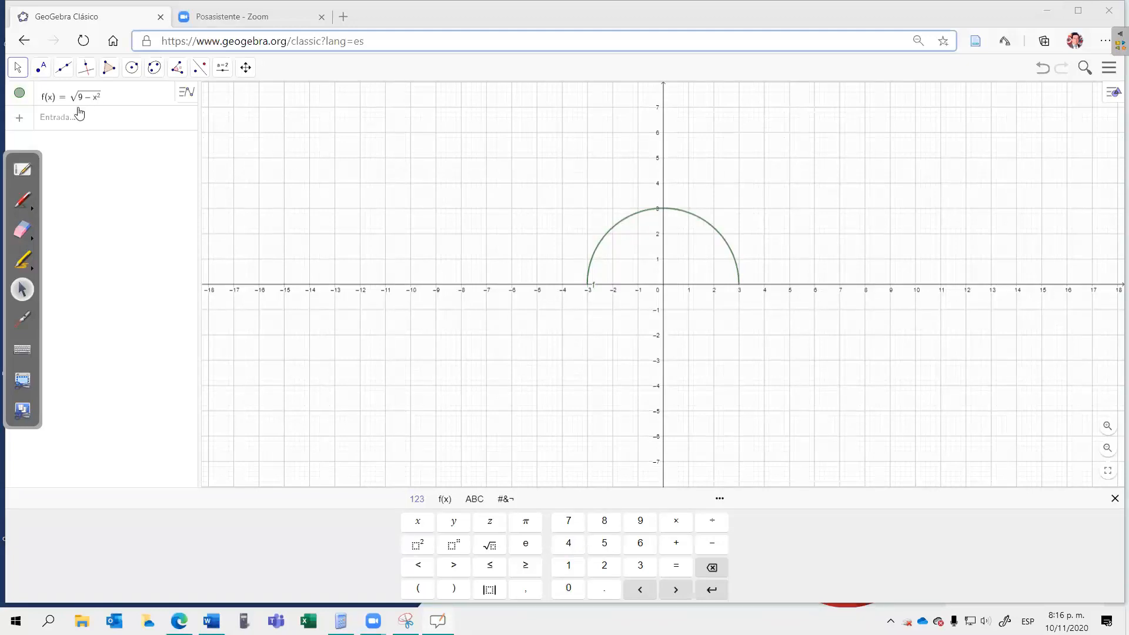
{"action": "left_click", "coordinate": [57, 119]}
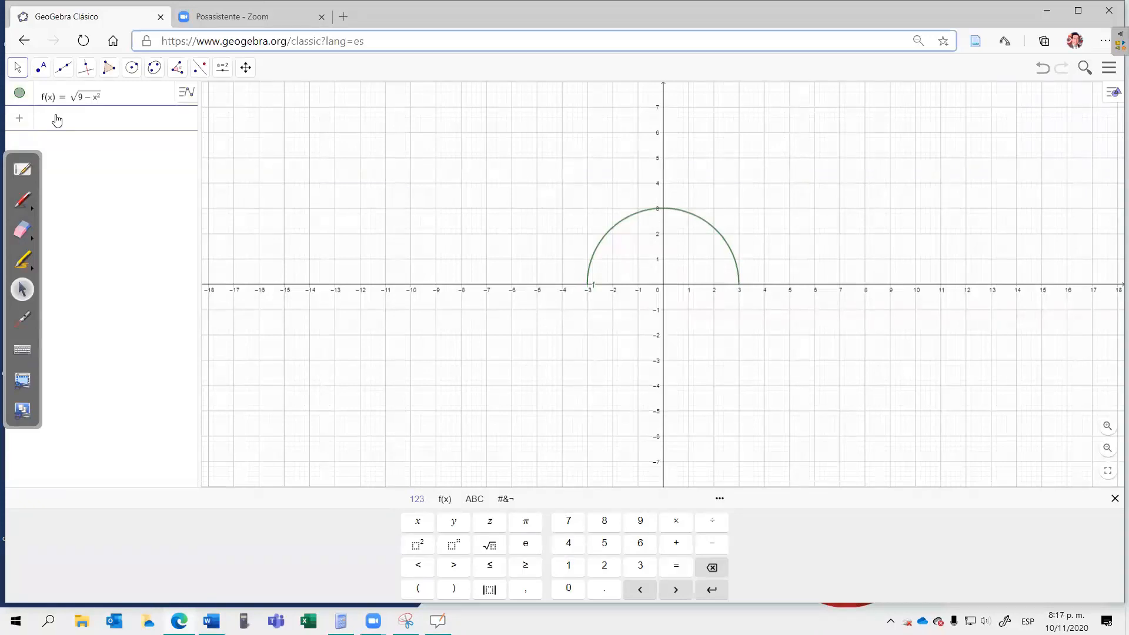
{"action": "type", "text": "fun"}
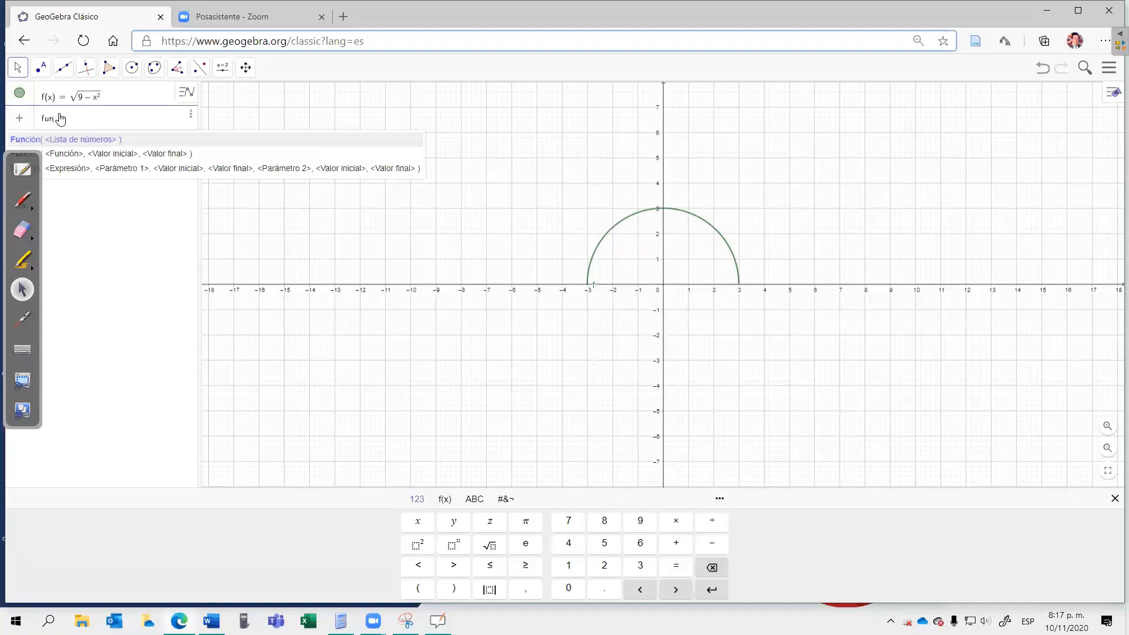
{"action": "left_click", "coordinate": [69, 158]}
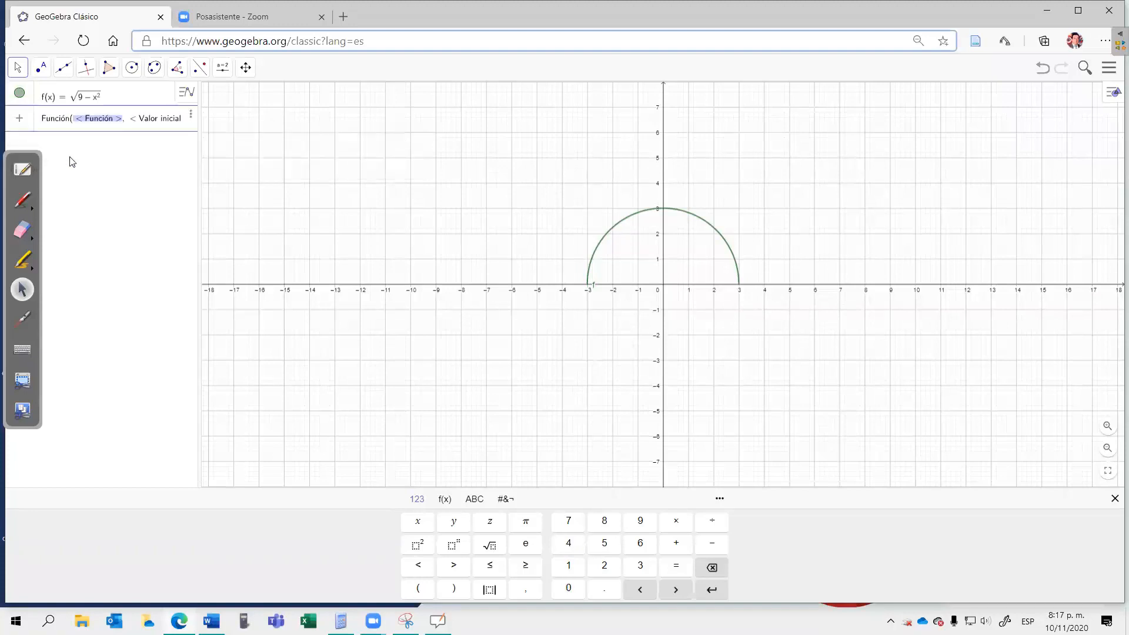
{"action": "key", "text": "End"}
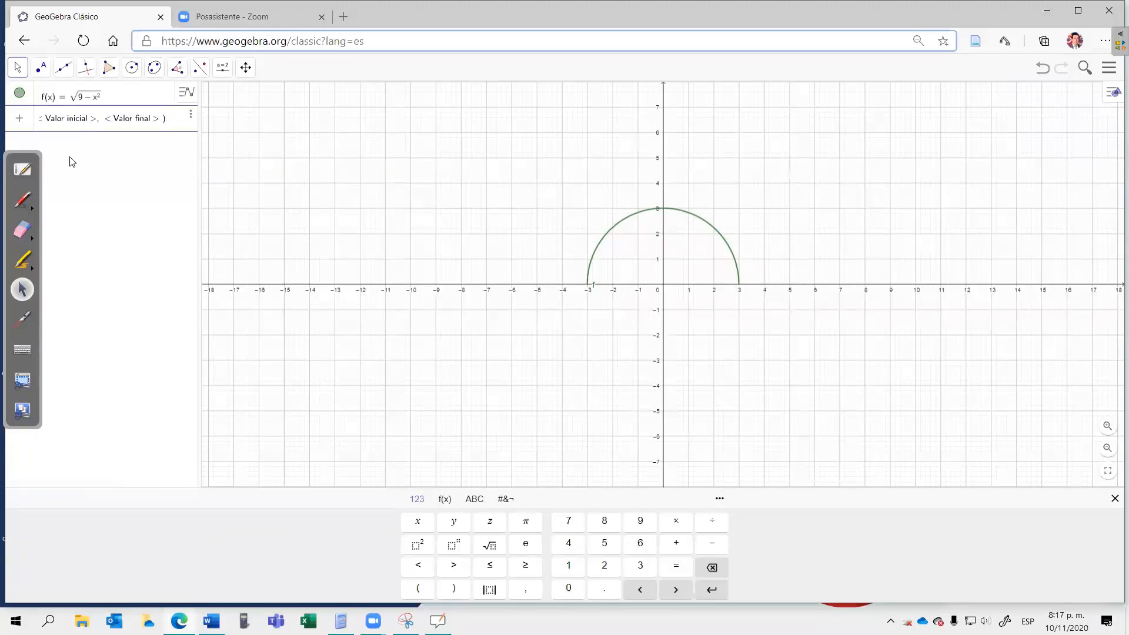
{"action": "type", "text": "f"}
{"action": "key", "text": "Tab"}
{"action": "type", "text": "-3"}
{"action": "key", "text": "Tab"}
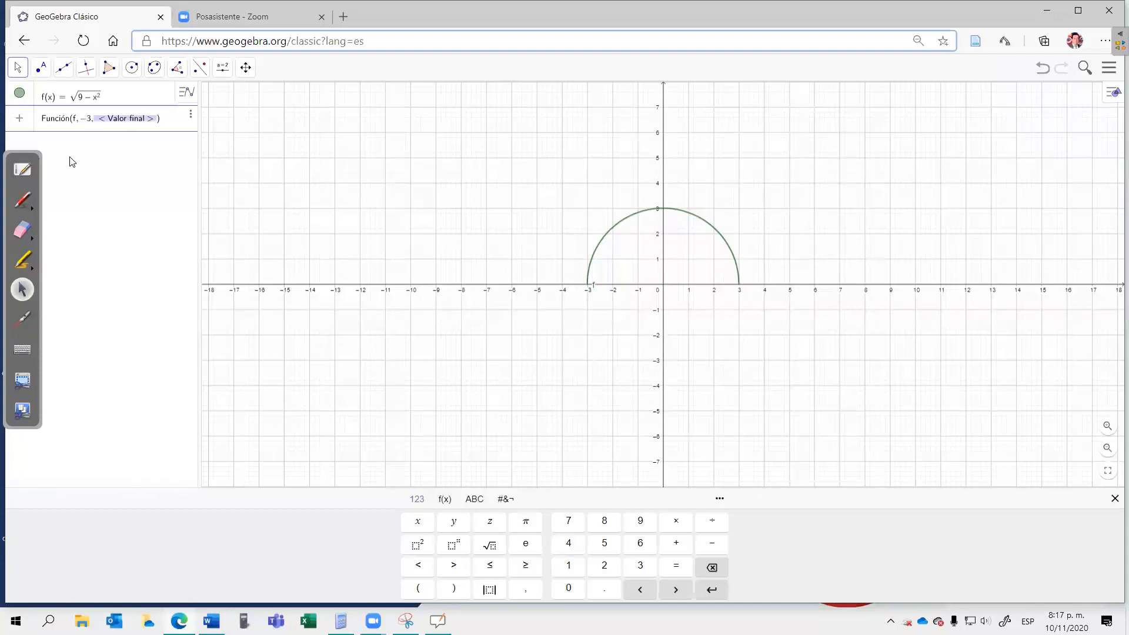
{"action": "type", "text": "3"}
{"action": "left_click", "coordinate": [85, 146]}
Step: Look back at the handwritten solution in OpenBoard and return to GeoGebra
{"action": "left_click", "coordinate": [21, 160]}
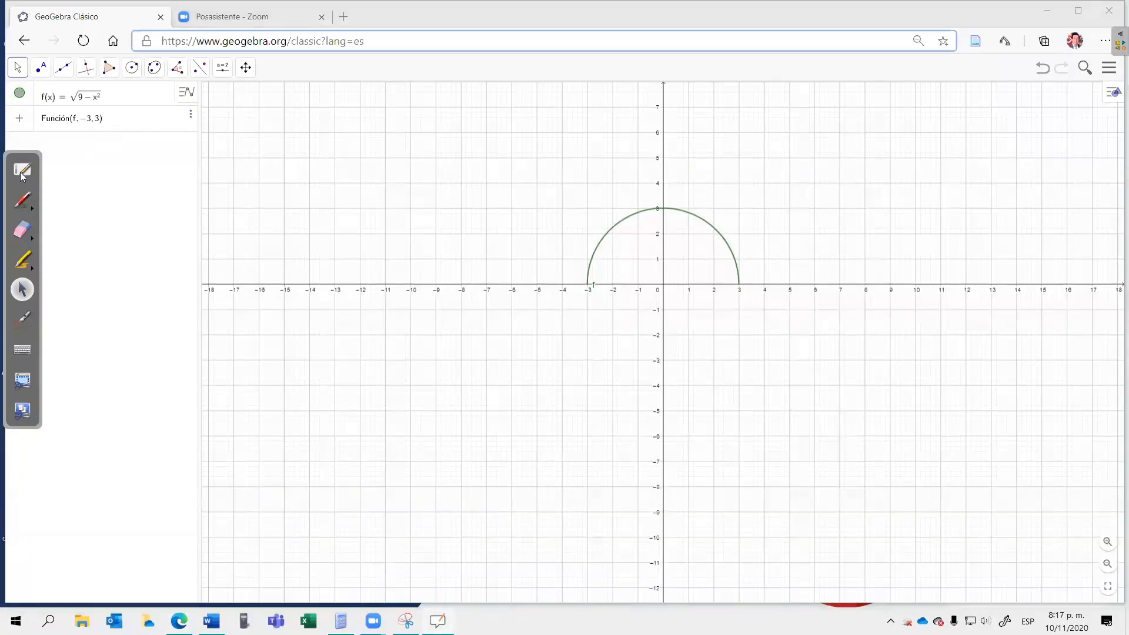
{"action": "left_click", "coordinate": [24, 168]}
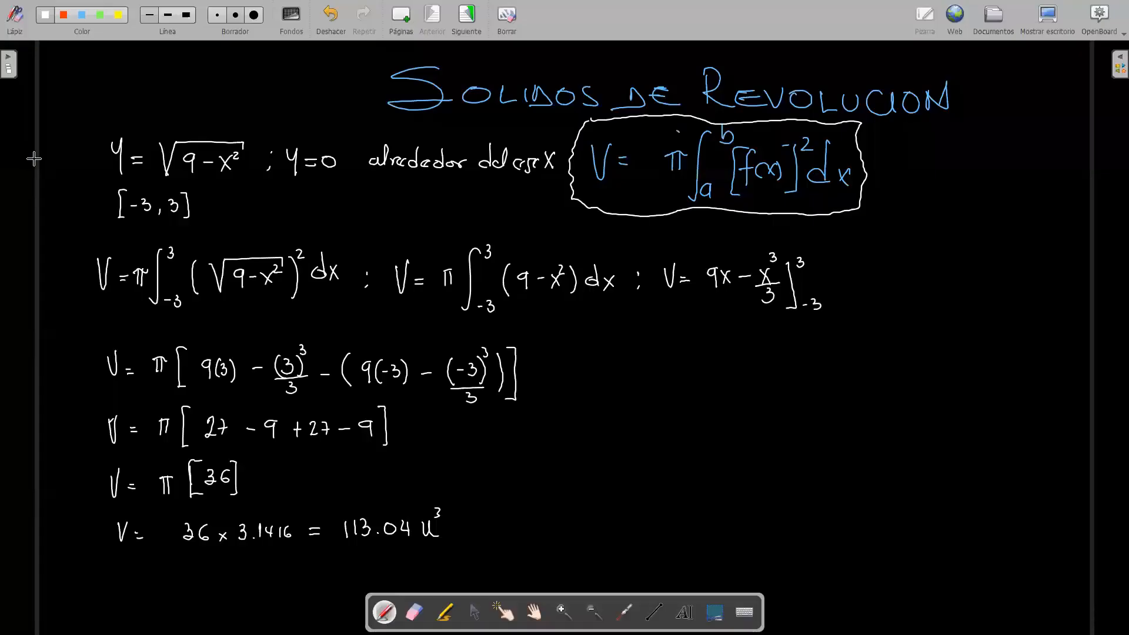
{"action": "left_click", "coordinate": [1051, 19]}
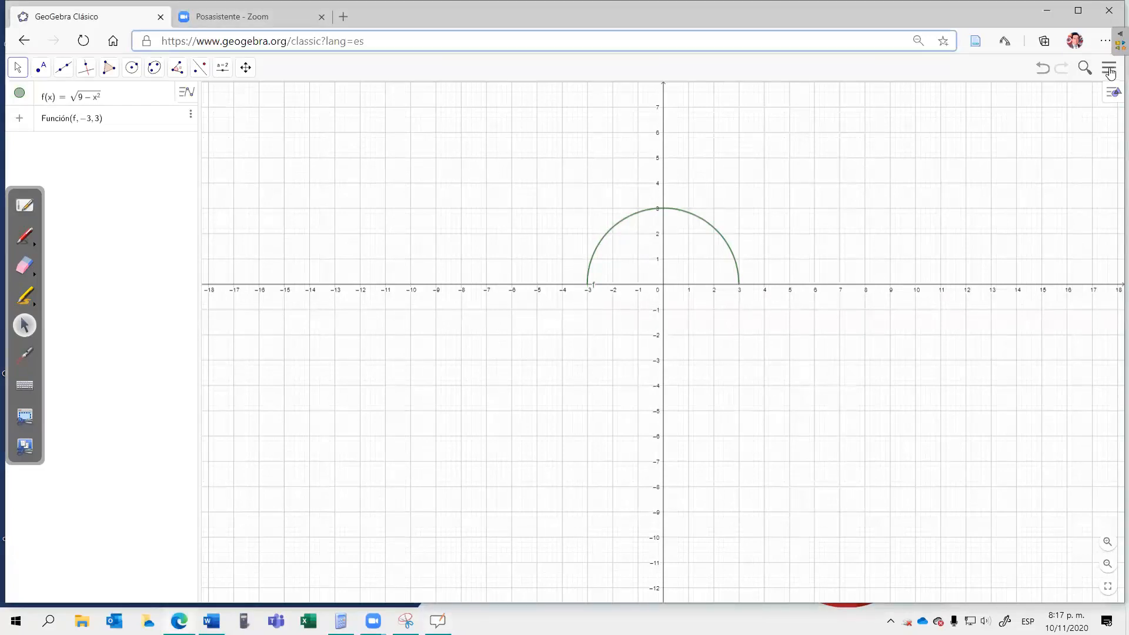
Step: Show the 3D graphics view beside the 2D graph of the semicircle
{"action": "left_click", "coordinate": [1111, 71]}
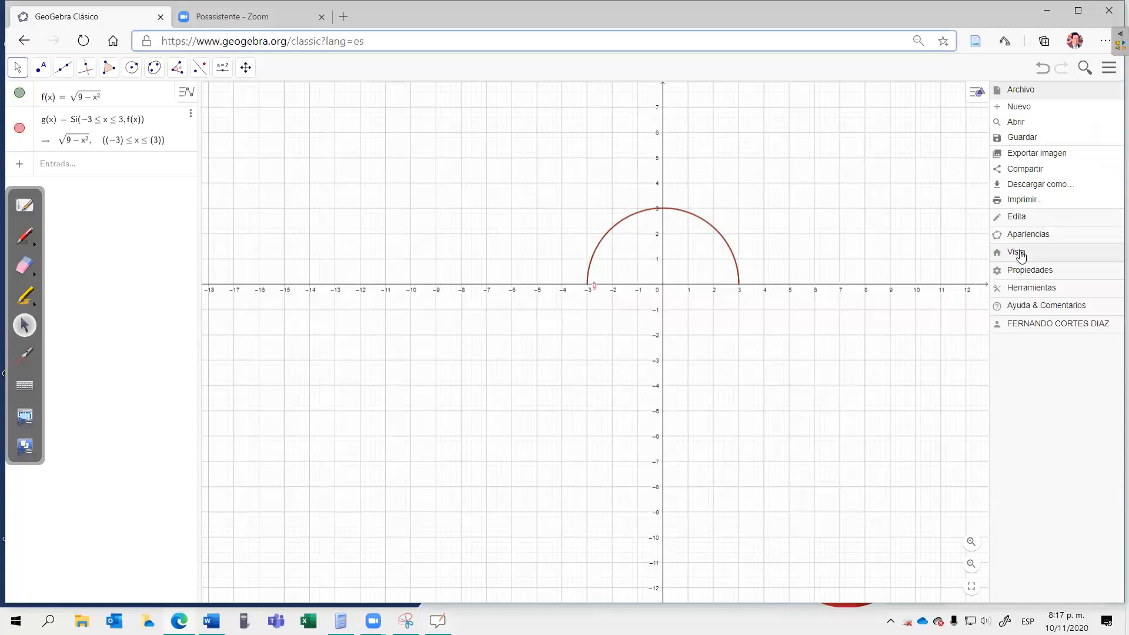
{"action": "left_click", "coordinate": [1023, 254]}
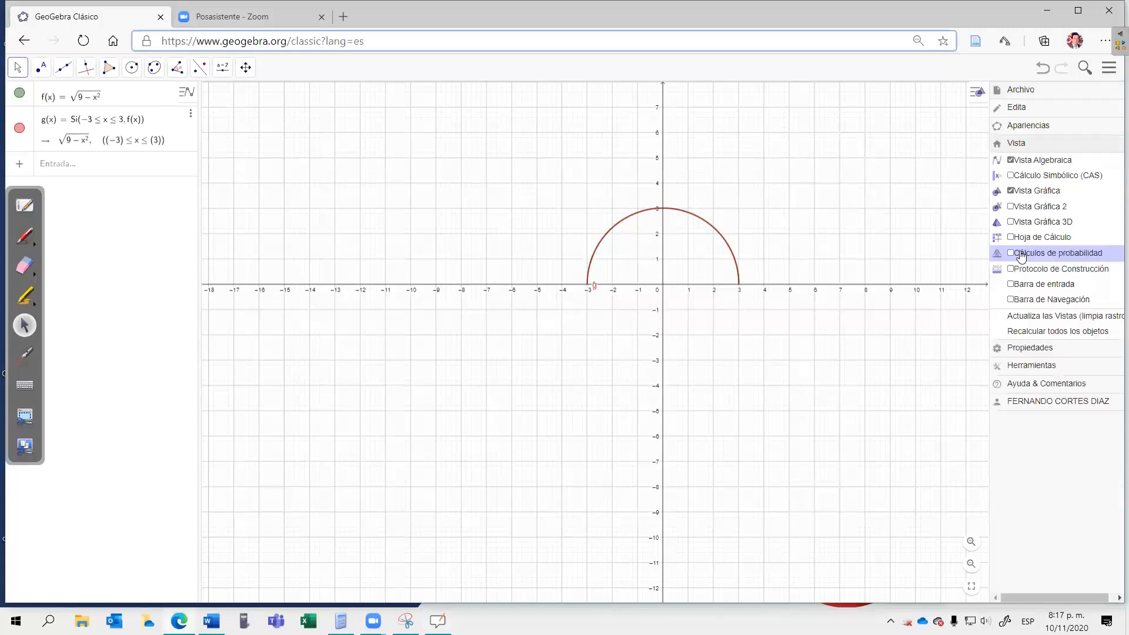
{"action": "left_click", "coordinate": [1012, 222]}
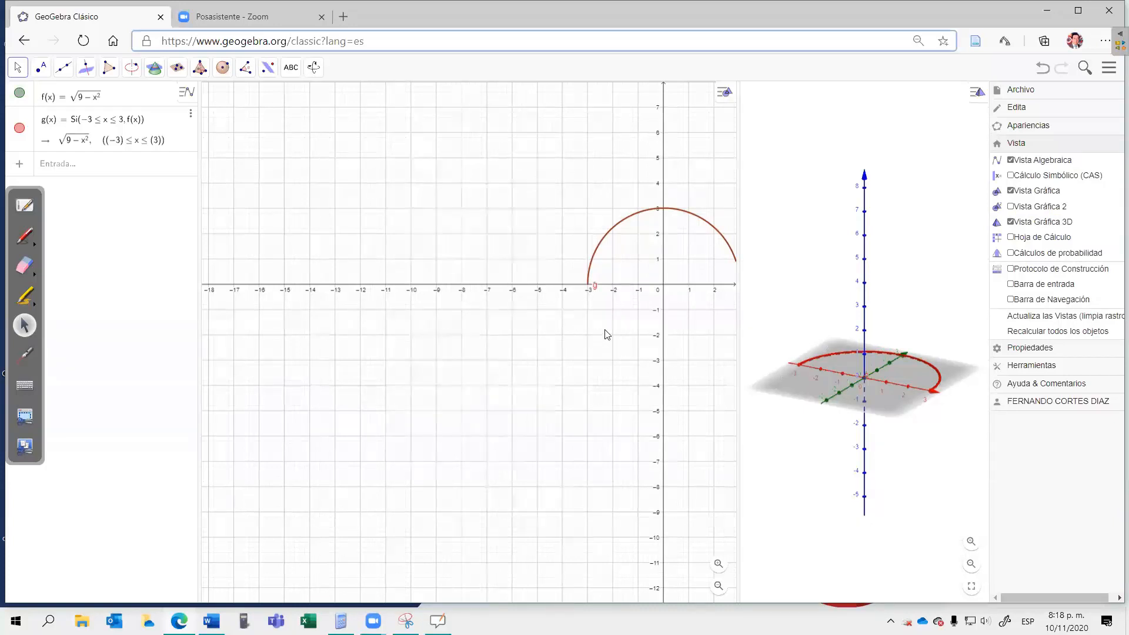
Step: Widen the 3D view by narrowing the 2D graph around the semicircle, and hide the plane in the 3D view
{"action": "left_click_drag", "start_coordinate": [634, 328], "coordinate": [524, 318]}
{"action": "left_click_drag", "start_coordinate": [361, 316], "coordinate": [267, 283]}
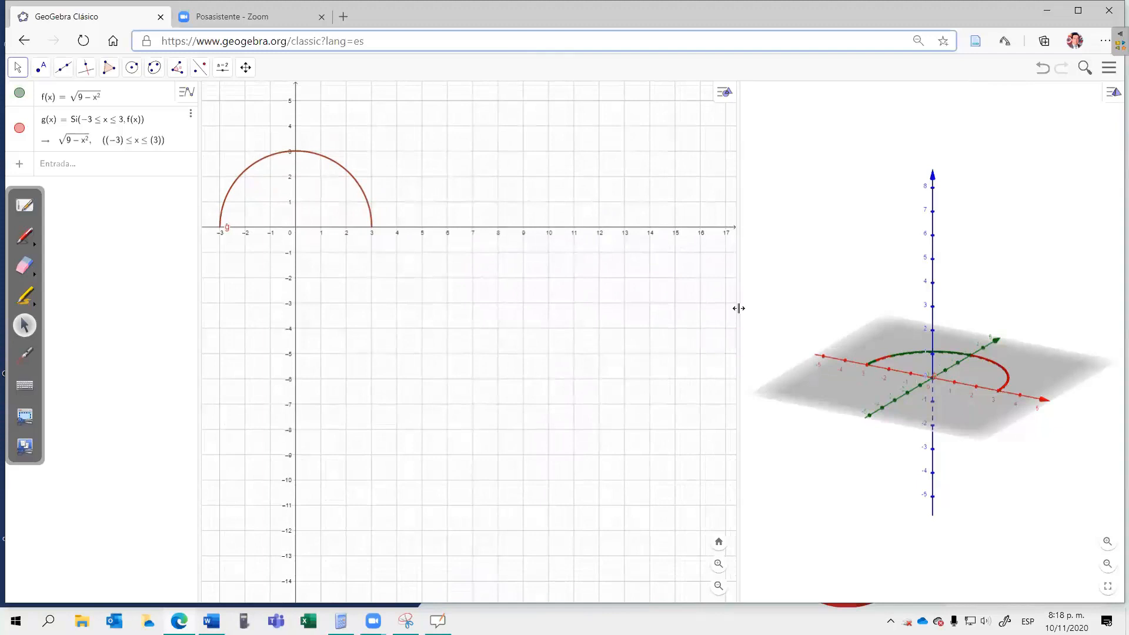
{"action": "left_click_drag", "start_coordinate": [606, 307], "coordinate": [448, 302]}
{"action": "left_click_drag", "start_coordinate": [435, 297], "coordinate": [440, 297]}
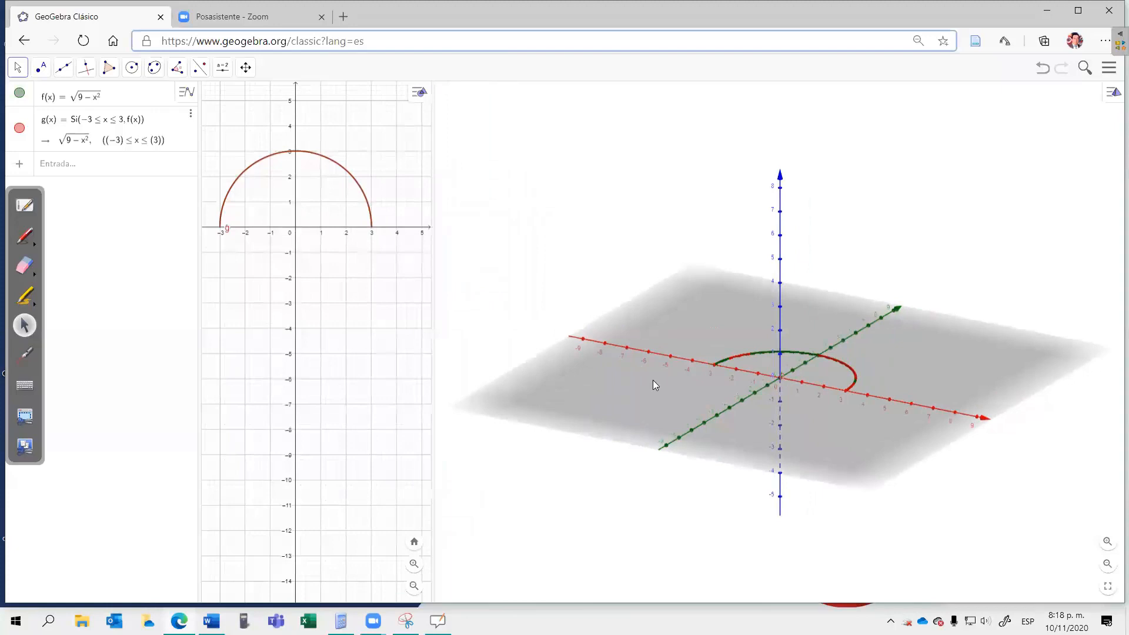
{"action": "right_click", "coordinate": [653, 380]}
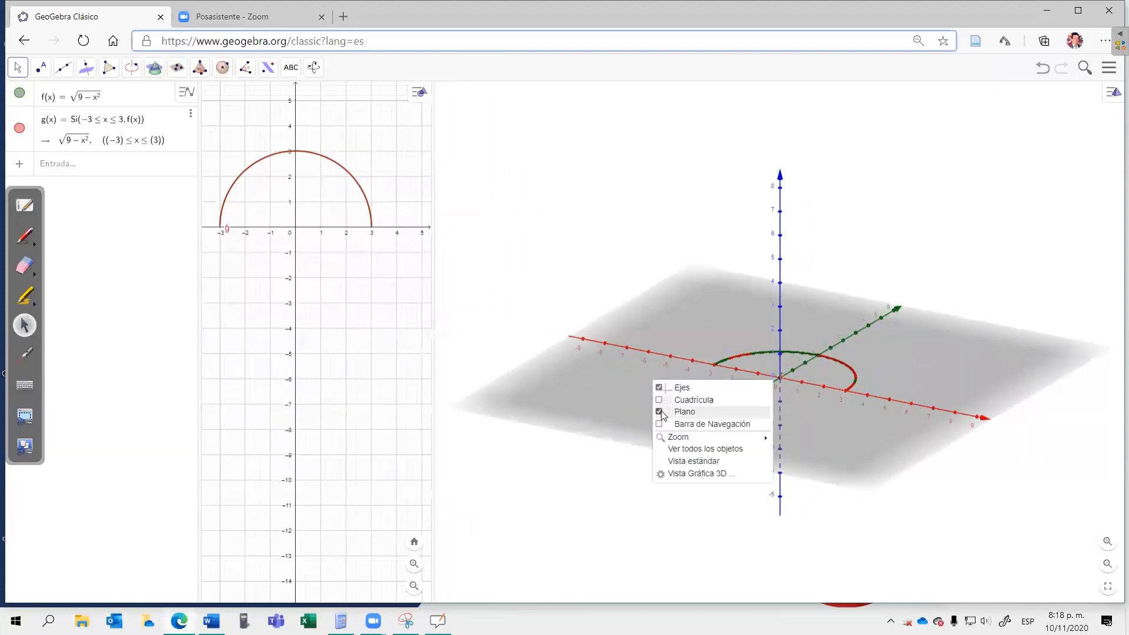
{"action": "left_click", "coordinate": [660, 412]}
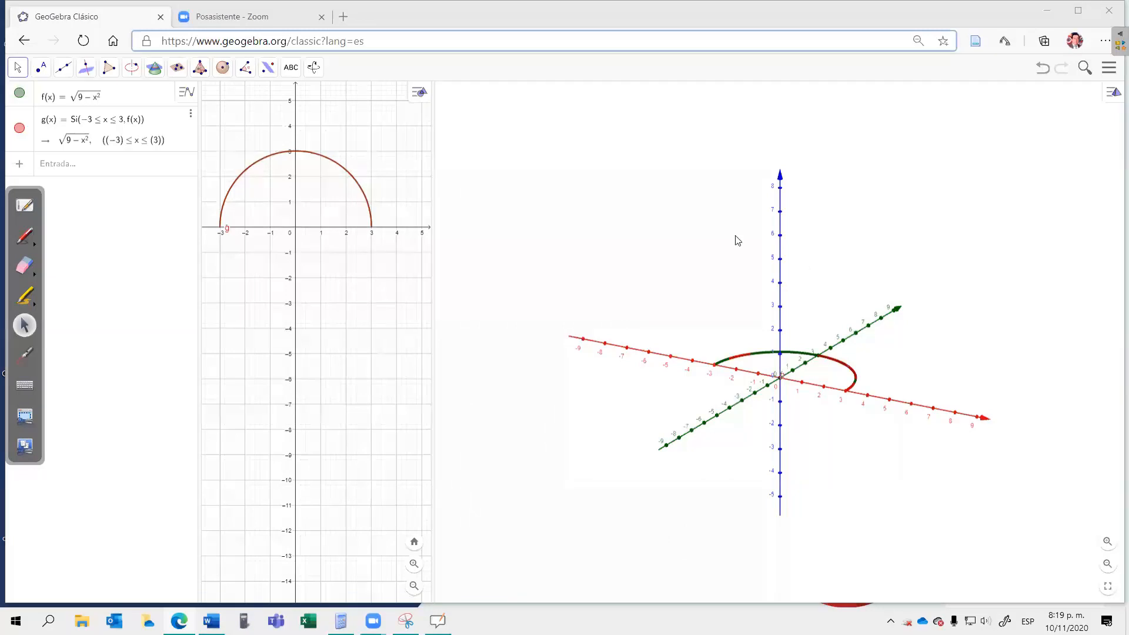
{"action": "left_click", "coordinate": [55, 167]}
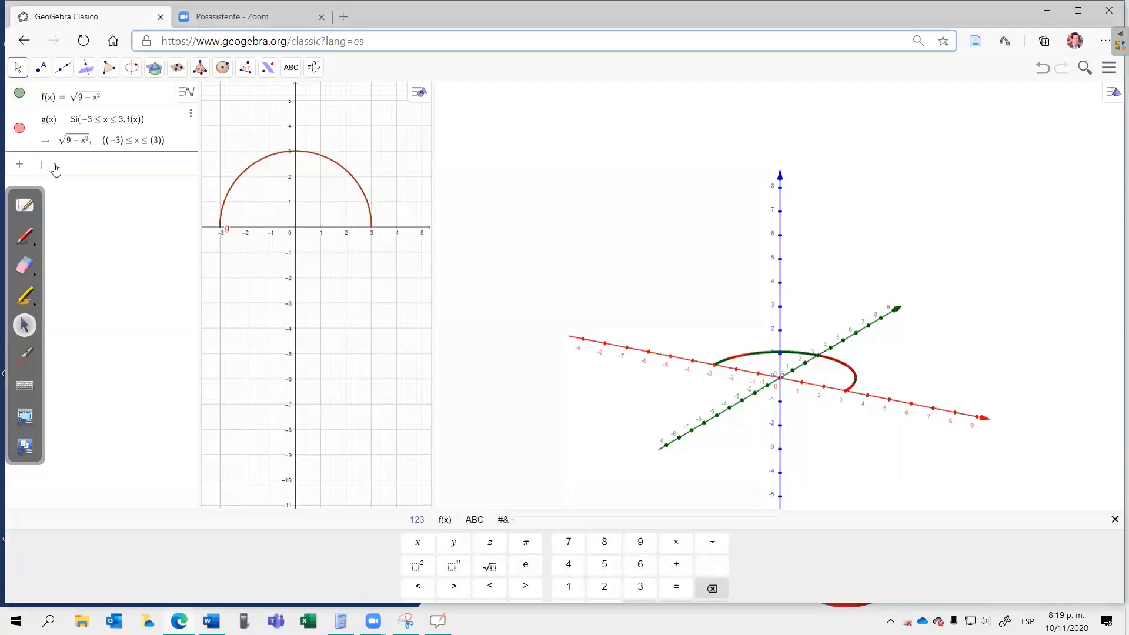
{"action": "type", "text": "su"}
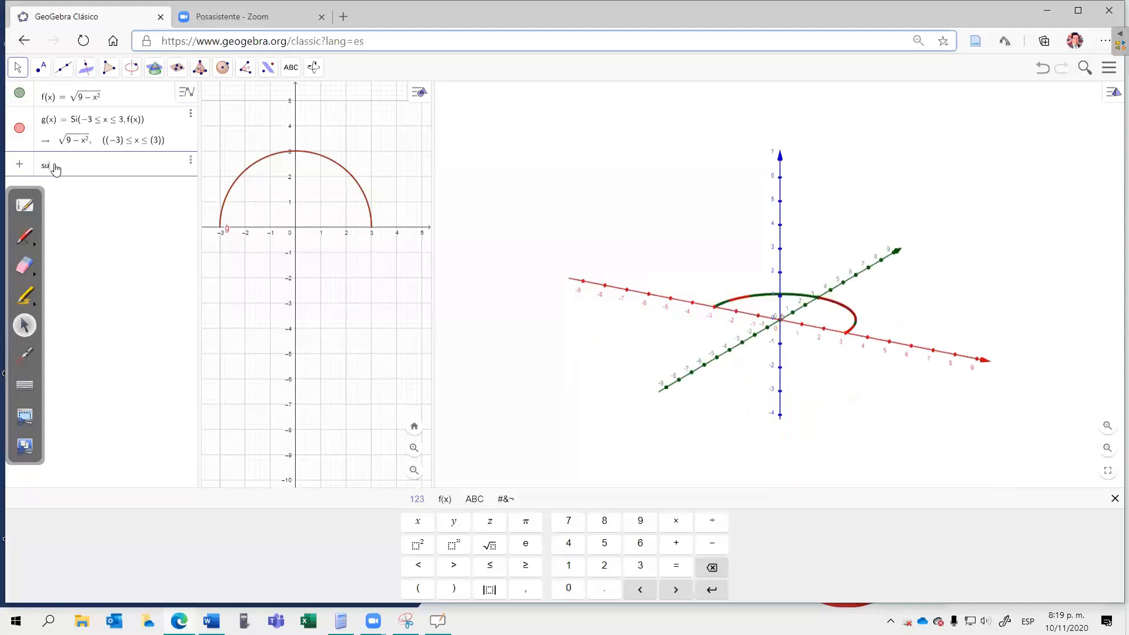
{"action": "type", "text": "perf"}
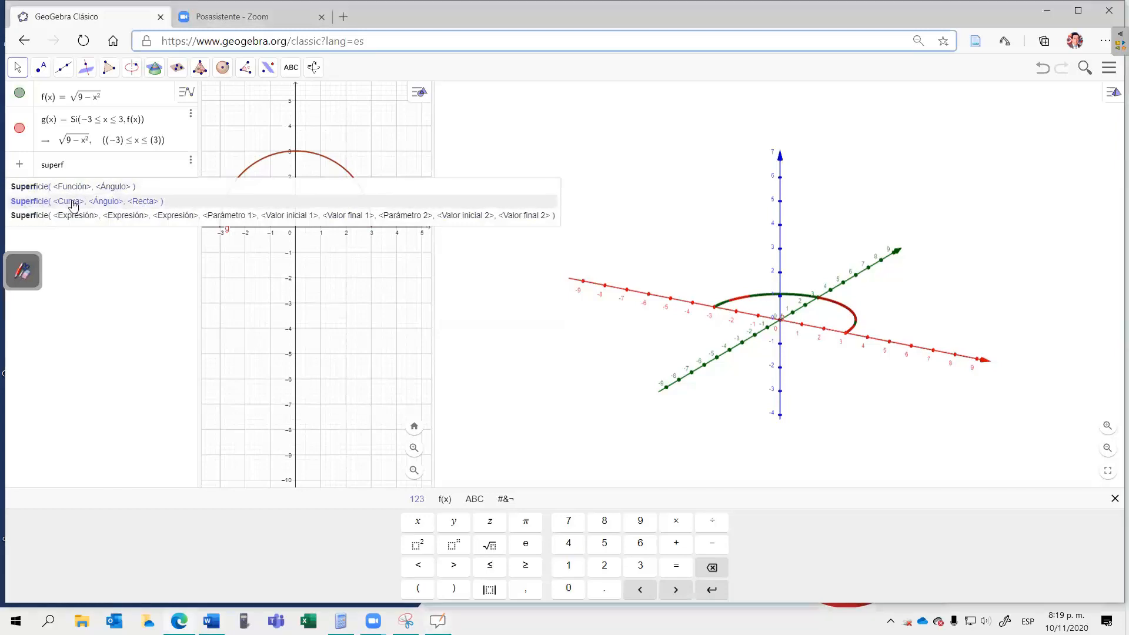
{"action": "key", "text": "Return"}
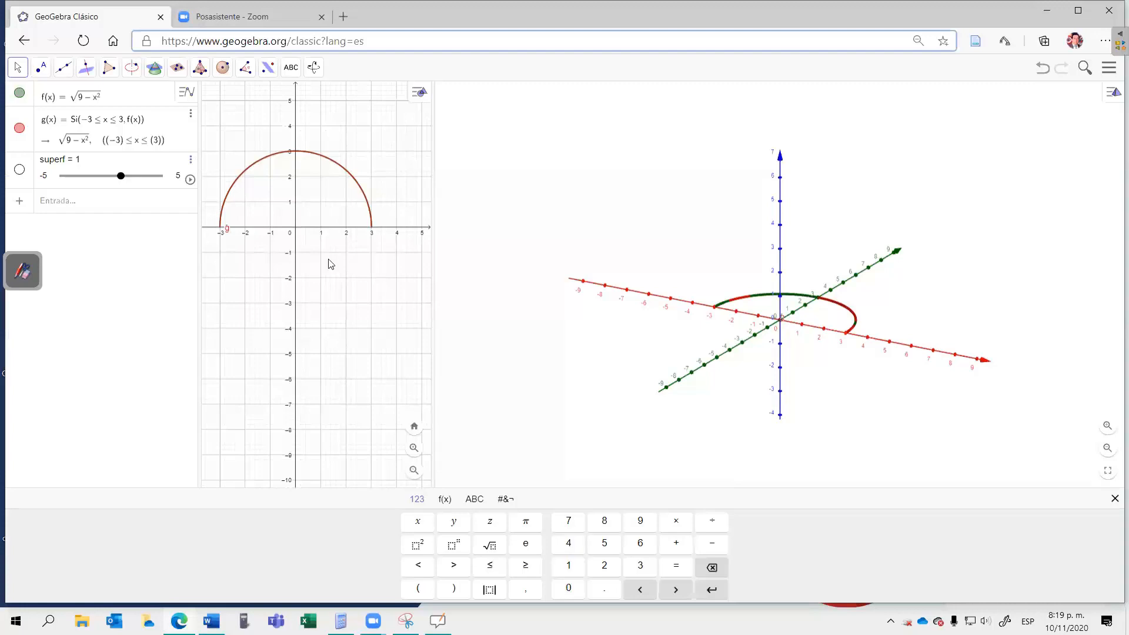
{"action": "left_click", "coordinate": [190, 159]}
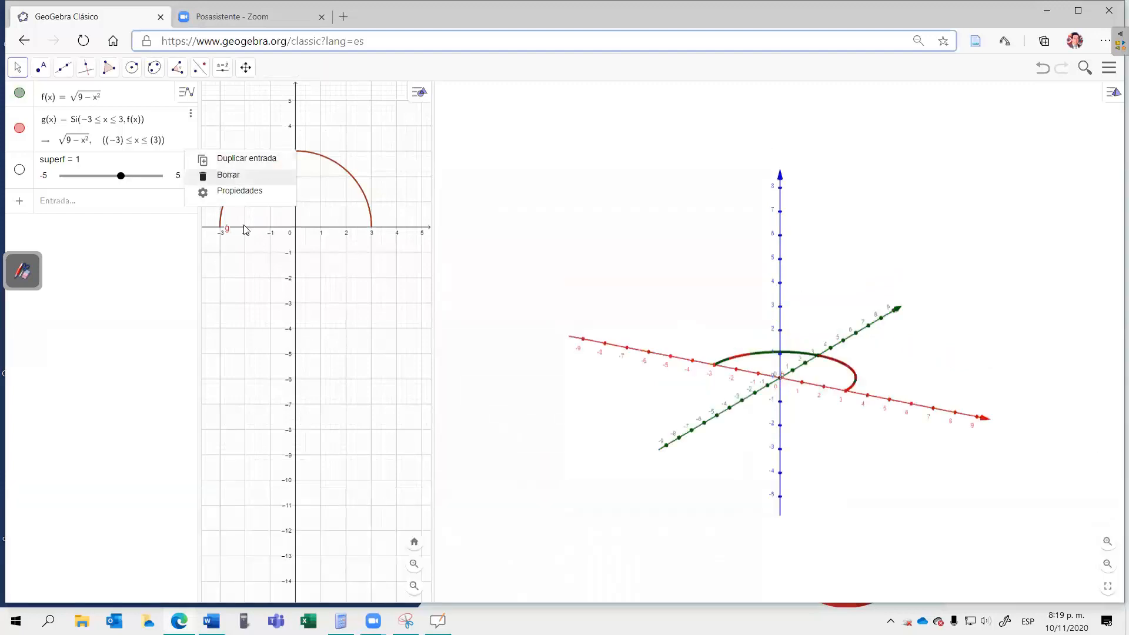
{"action": "left_click", "coordinate": [228, 177]}
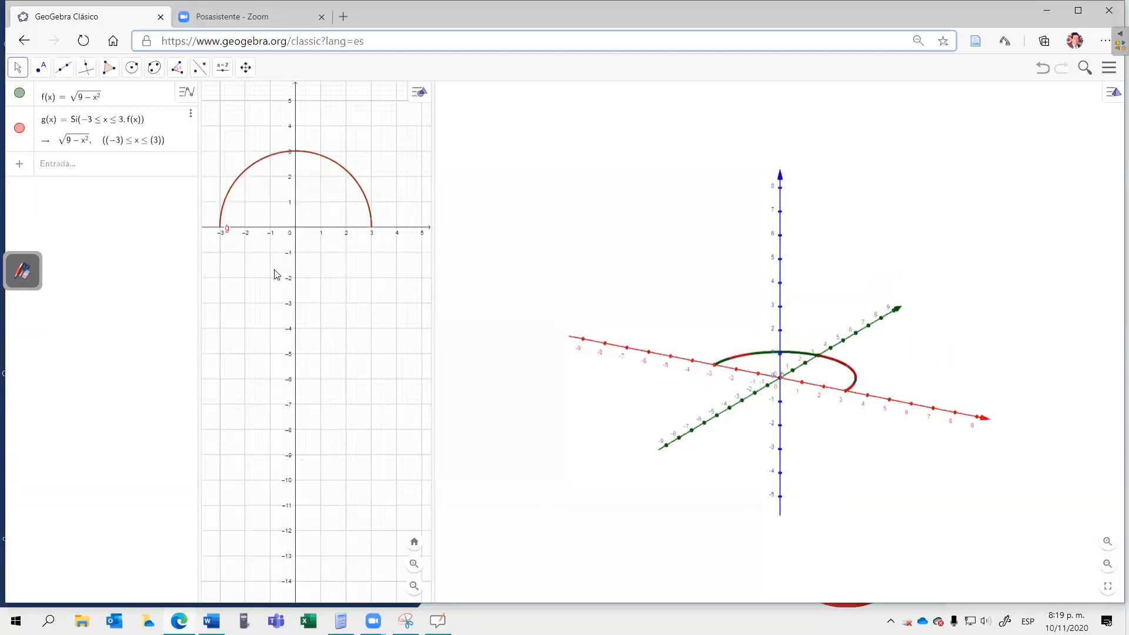
Step: Create the surface of revolution about the x-axis by entering Superficie(f, 2π, EjeX) with the curve, angle and line form
{"action": "left_click", "coordinate": [92, 168]}
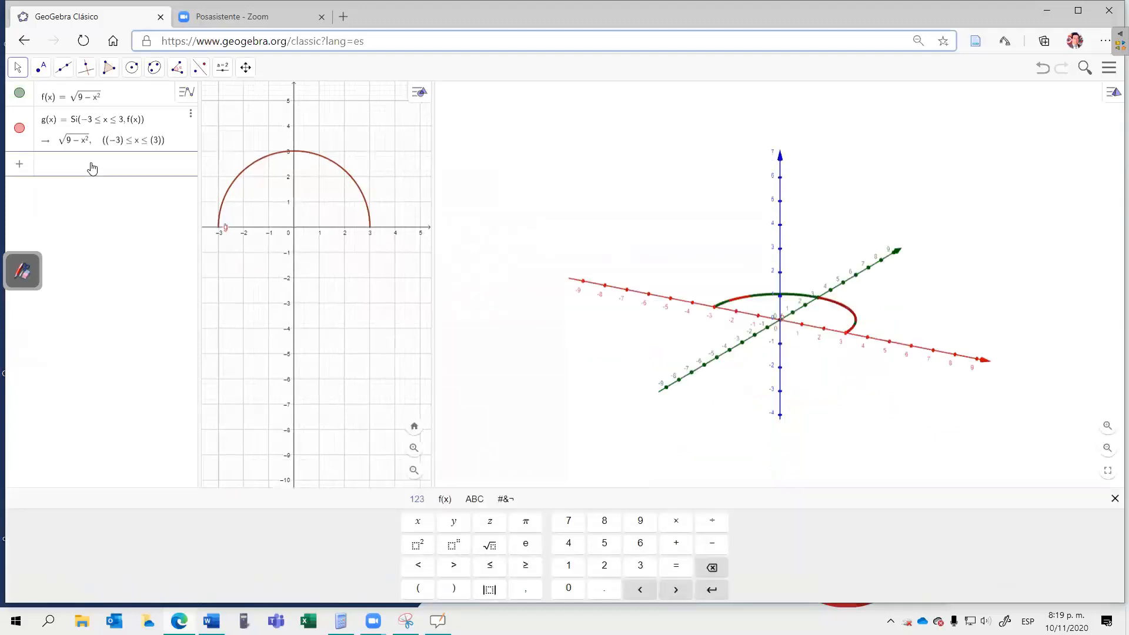
{"action": "type", "text": "super"}
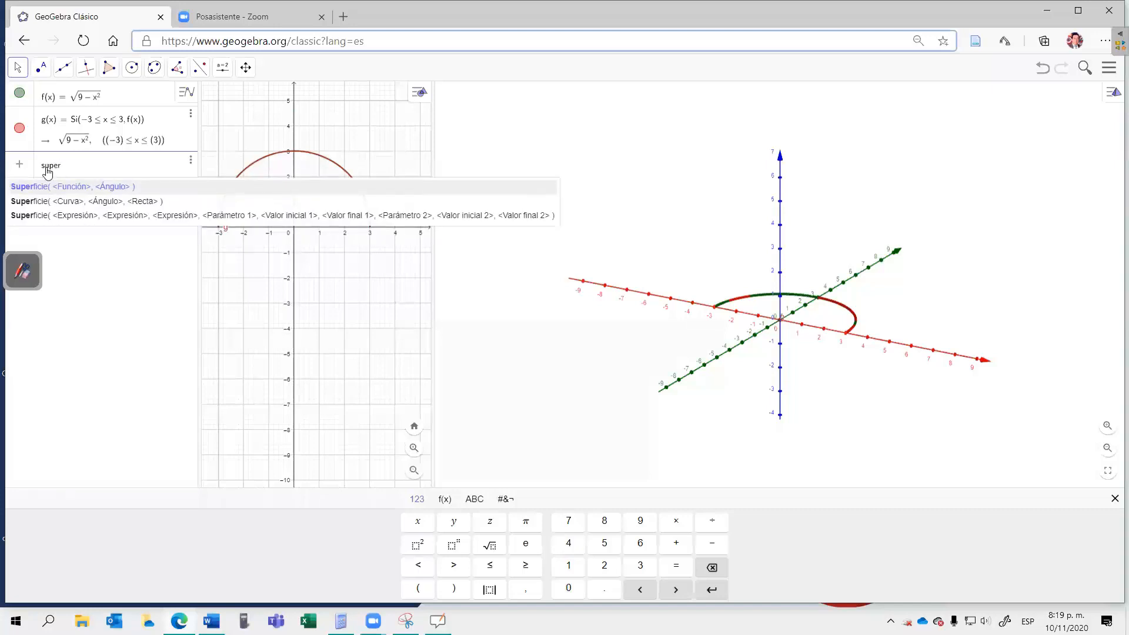
{"action": "left_click", "coordinate": [68, 203]}
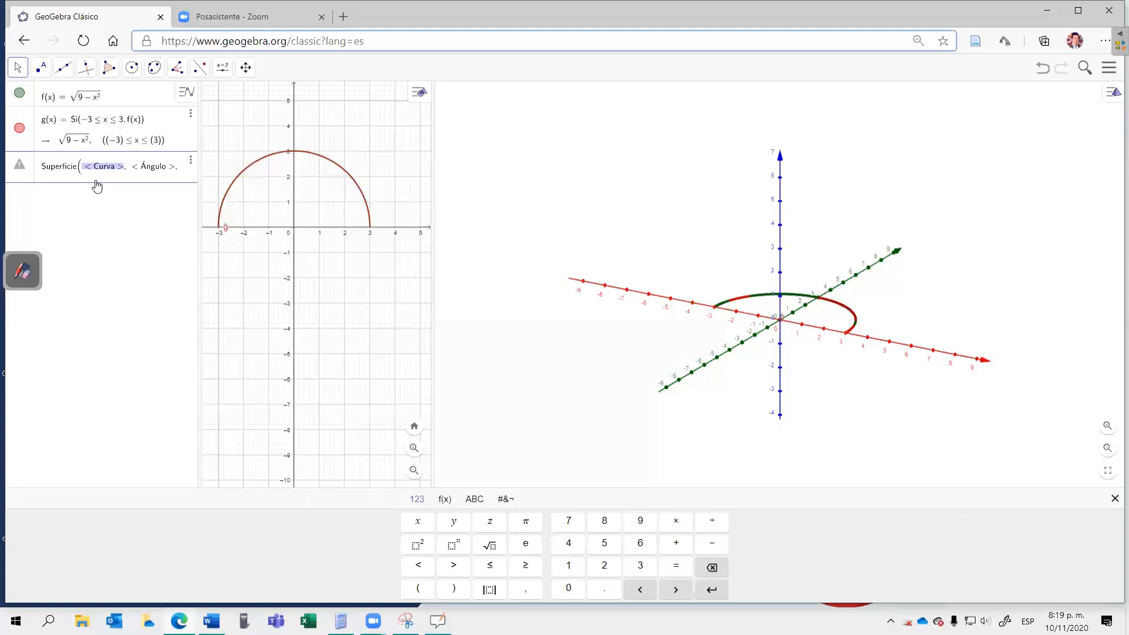
{"action": "type", "text": "f"}
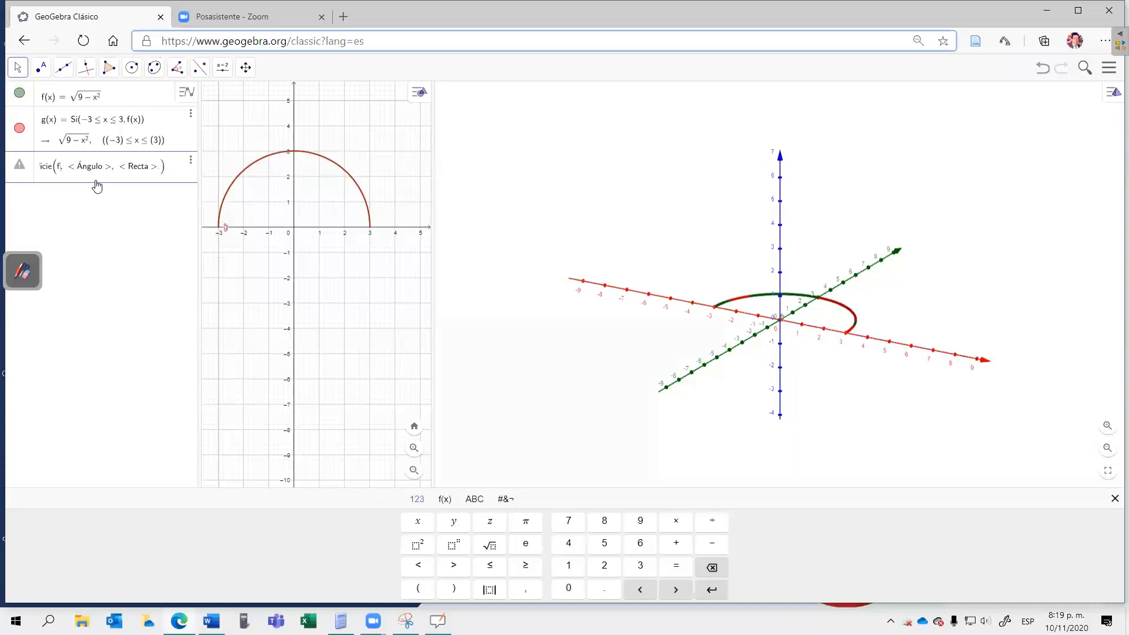
{"action": "key", "text": "Tab"}
{"action": "type", "text": "2"}
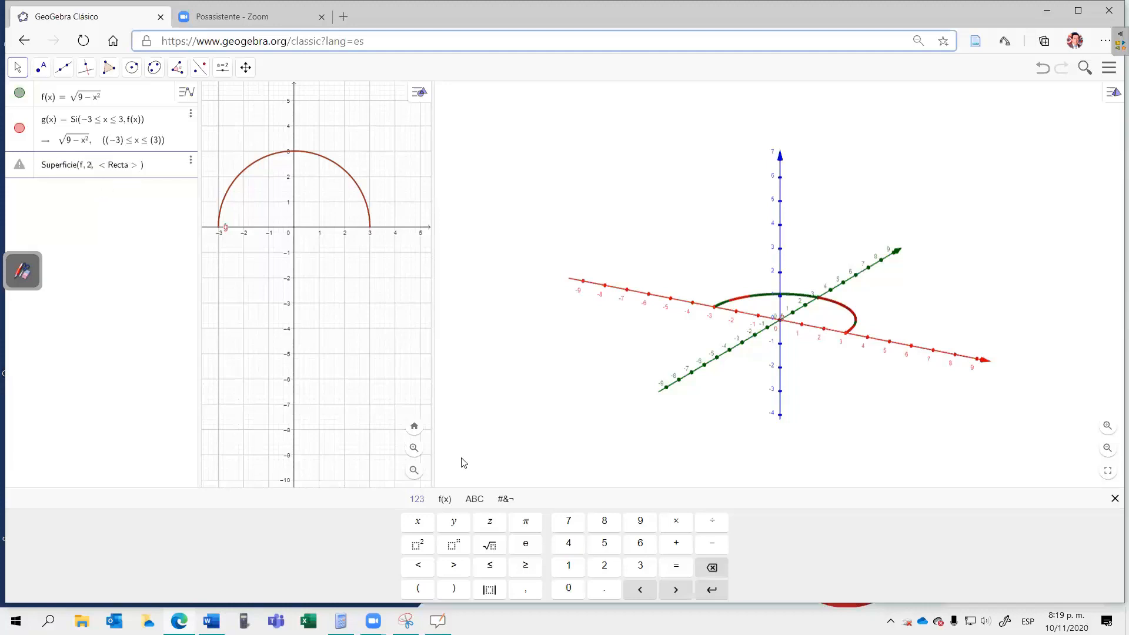
{"action": "left_click", "coordinate": [523, 522]}
{"action": "key", "text": "Right"}
{"action": "type", "text": "Eje"}
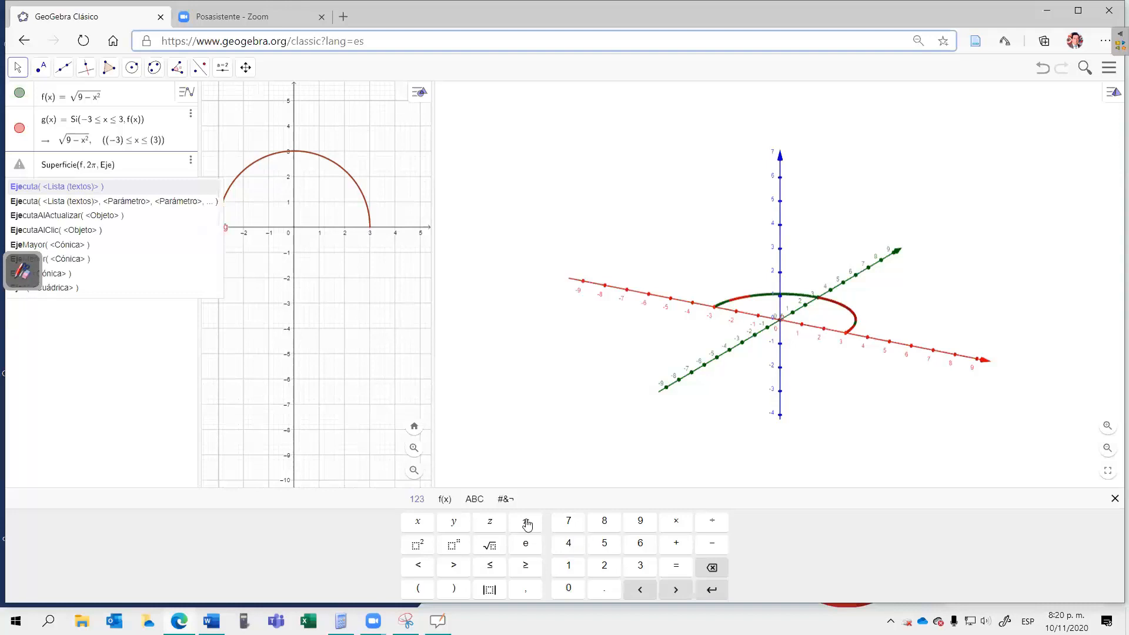
{"action": "type", "text": "X"}
{"action": "key", "text": "Return"}
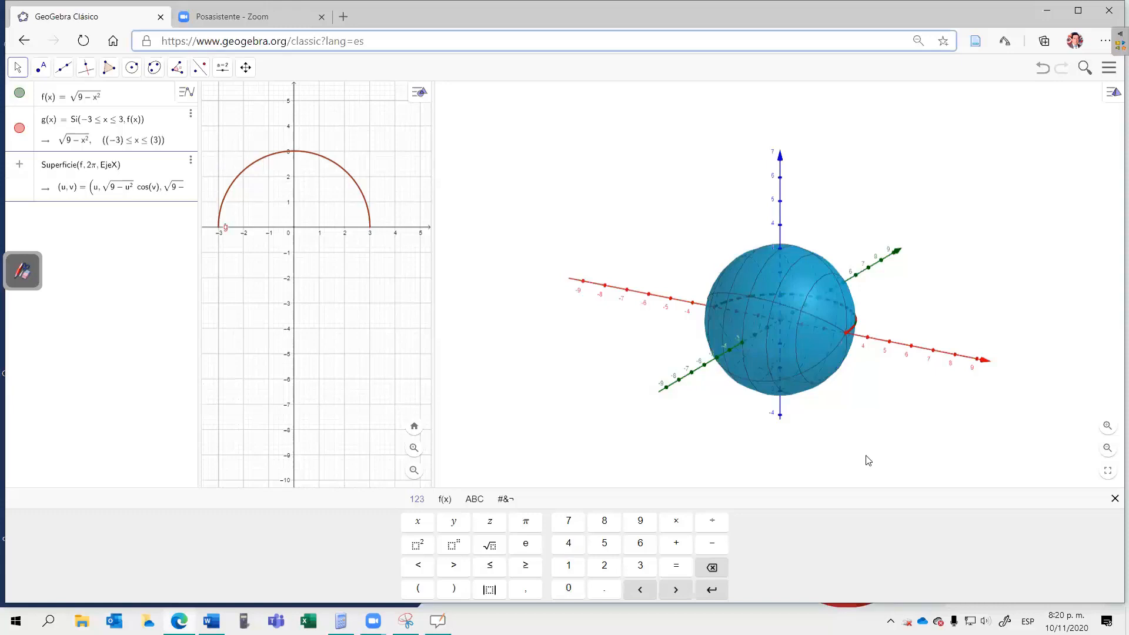
{"action": "key", "text": "Return"}
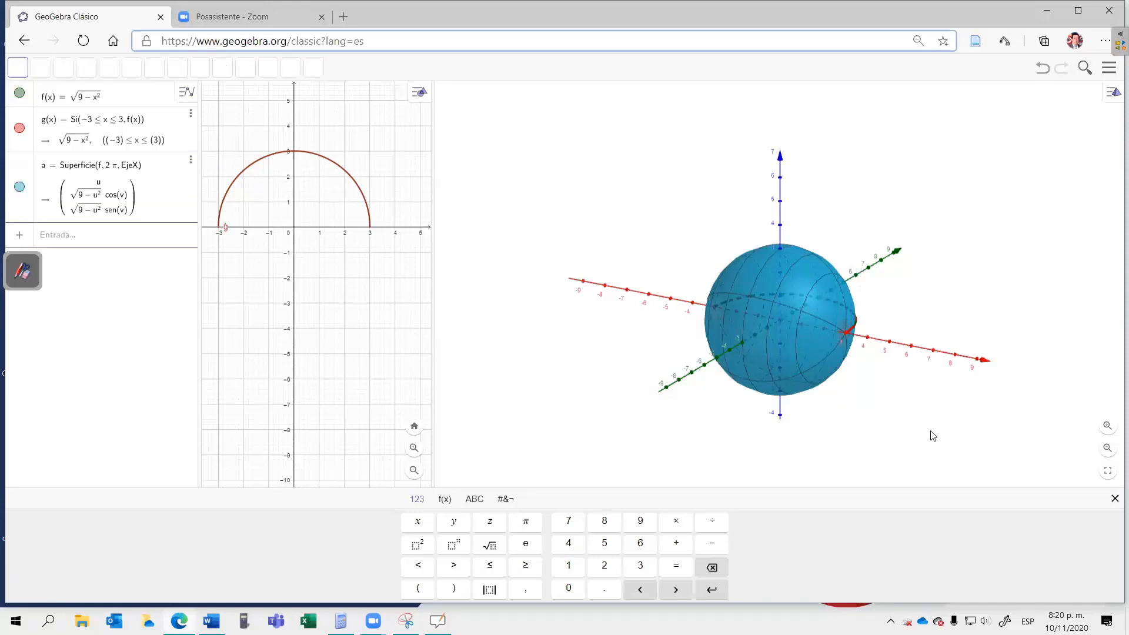
Step: Examine the solid of revolution from several directions in the 3D view
{"action": "mouse_move", "coordinate": [857, 442]}
{"action": "left_mouse_down"}
{"action": "mouse_move", "coordinate": [911, 431]}
{"action": "mouse_move", "coordinate": [952, 441]}
{"action": "mouse_move", "coordinate": [870, 461]}
{"action": "left_mouse_up"}
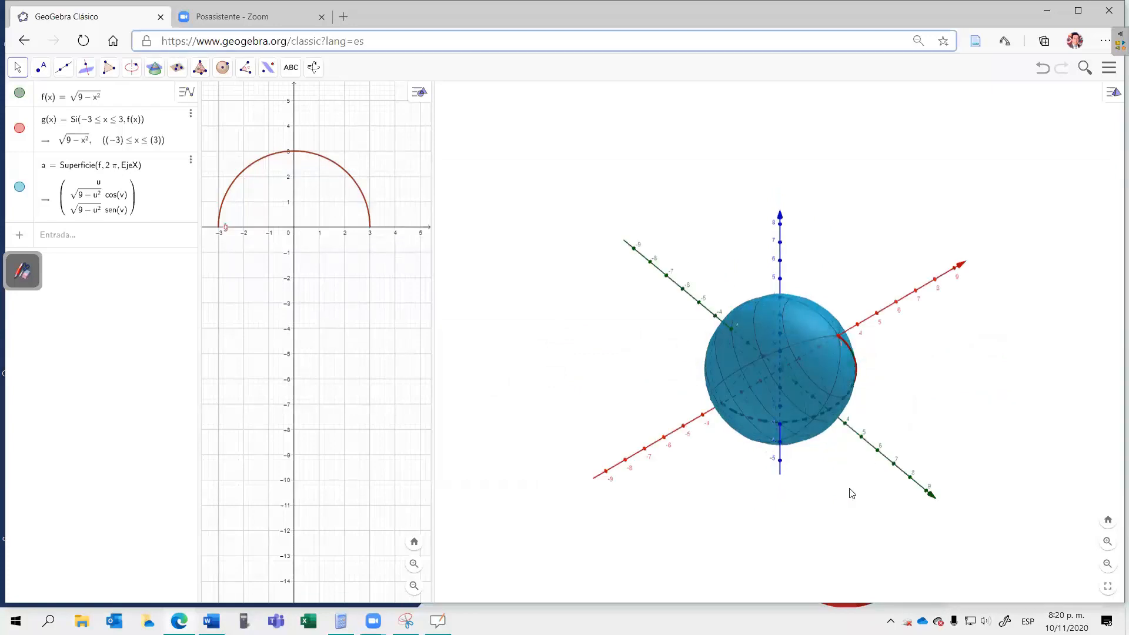
{"action": "left_click_drag", "start_coordinate": [885, 484], "coordinate": [777, 489]}
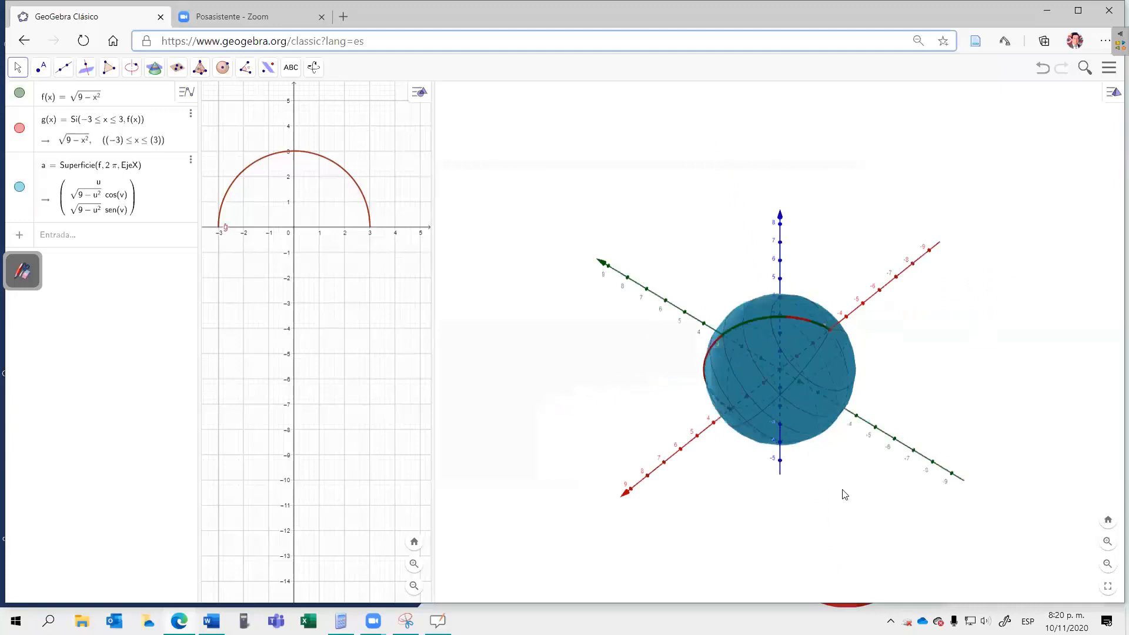
{"action": "left_click_drag", "start_coordinate": [906, 478], "coordinate": [809, 505]}
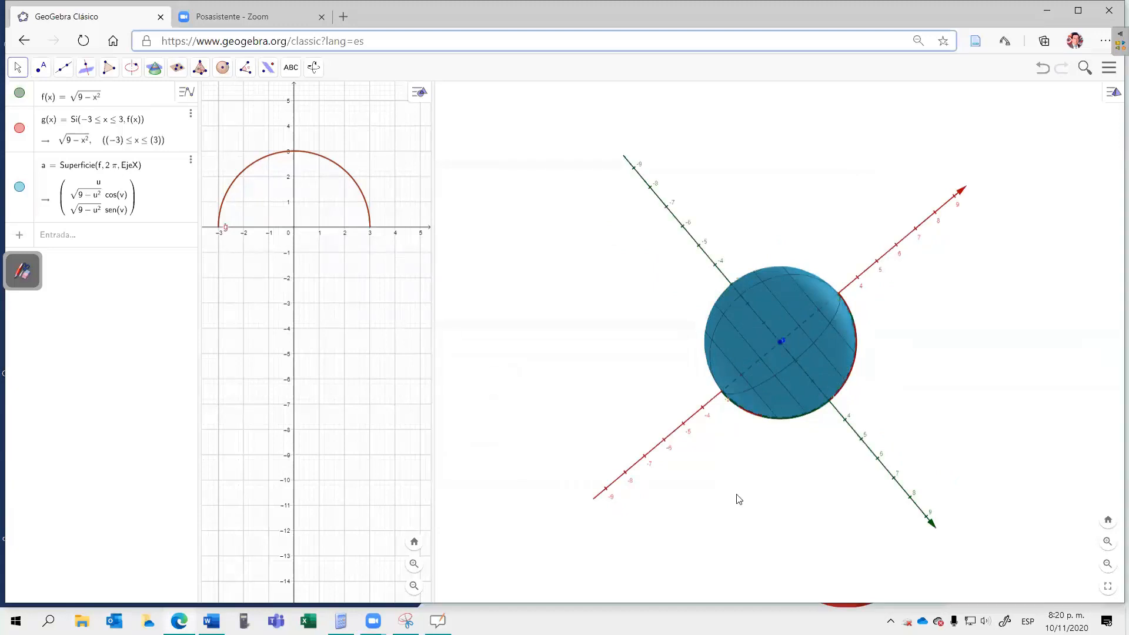
{"action": "left_click_drag", "start_coordinate": [910, 496], "coordinate": [910, 504]}
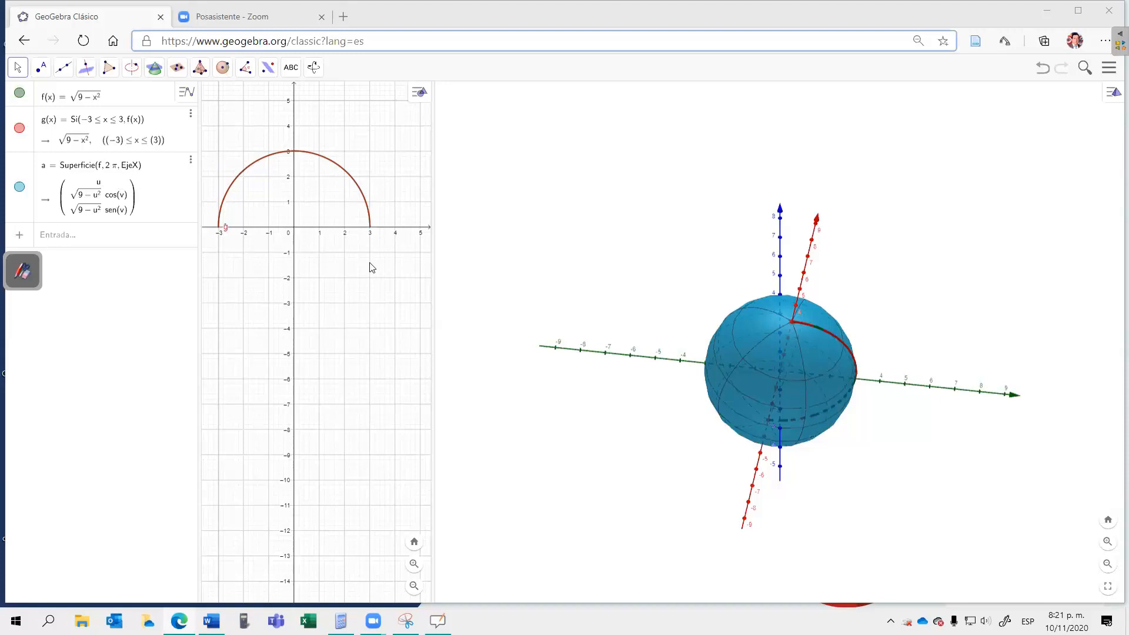
Step: Calculate the volume by entering V = π·Integral(f², −3, 3), with f² as the function and −3 and 3 as the interval limits
{"action": "left_click", "coordinate": [82, 237]}
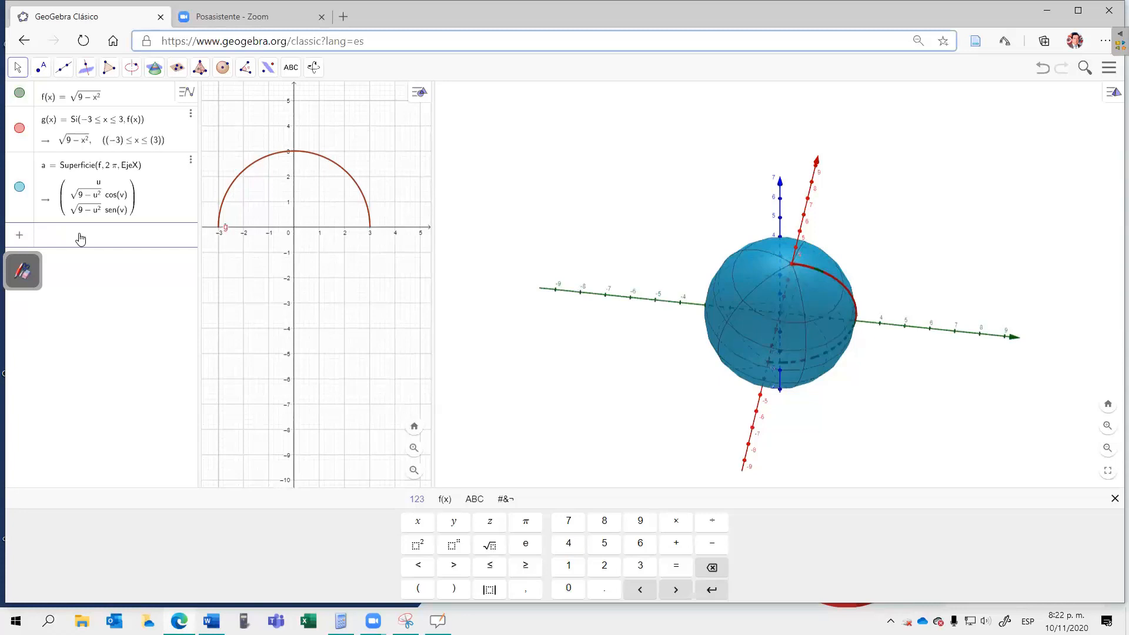
{"action": "type", "text": "V="}
{"action": "left_click", "coordinate": [525, 524]}
{"action": "type", "text": "*"}
{"action": "type", "text": "inte"}
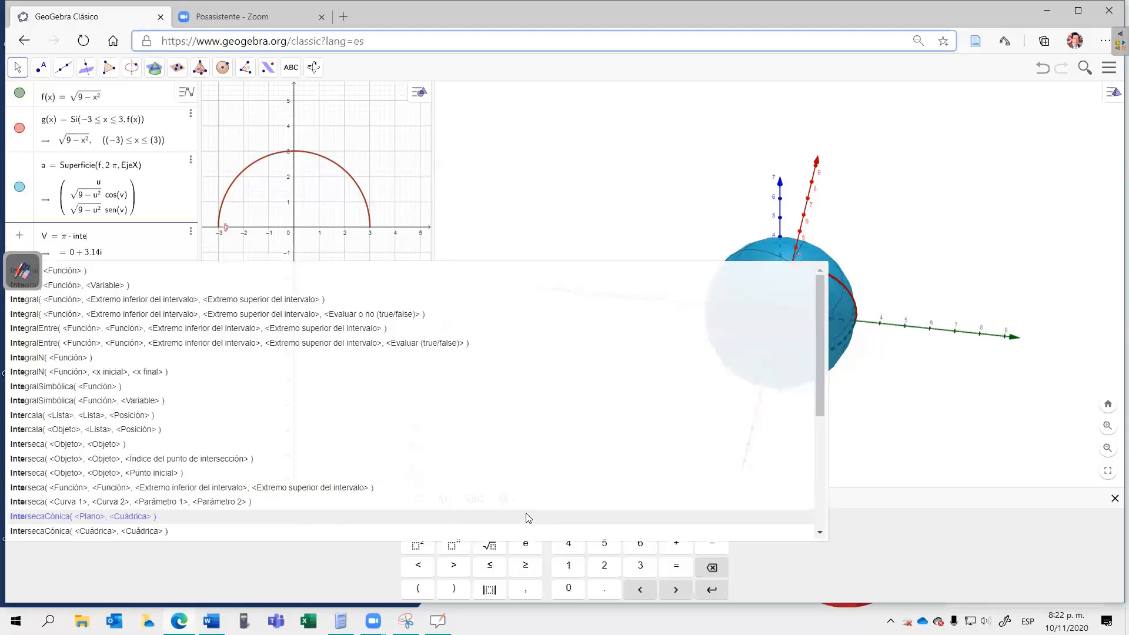
{"action": "left_click", "coordinate": [86, 303]}
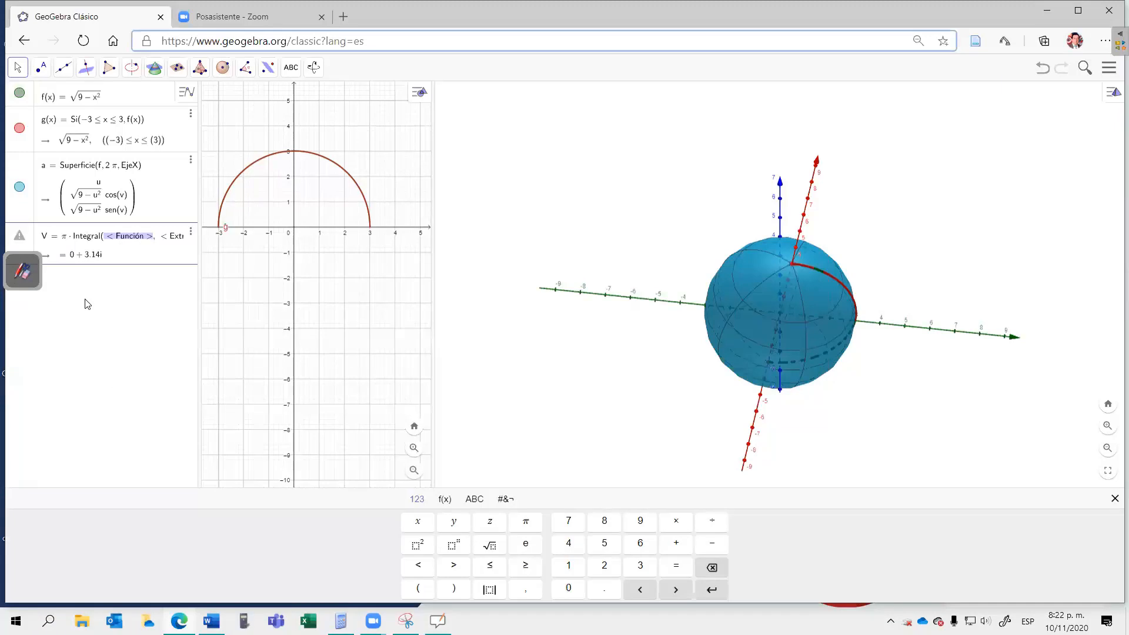
{"action": "key", "text": "End"}
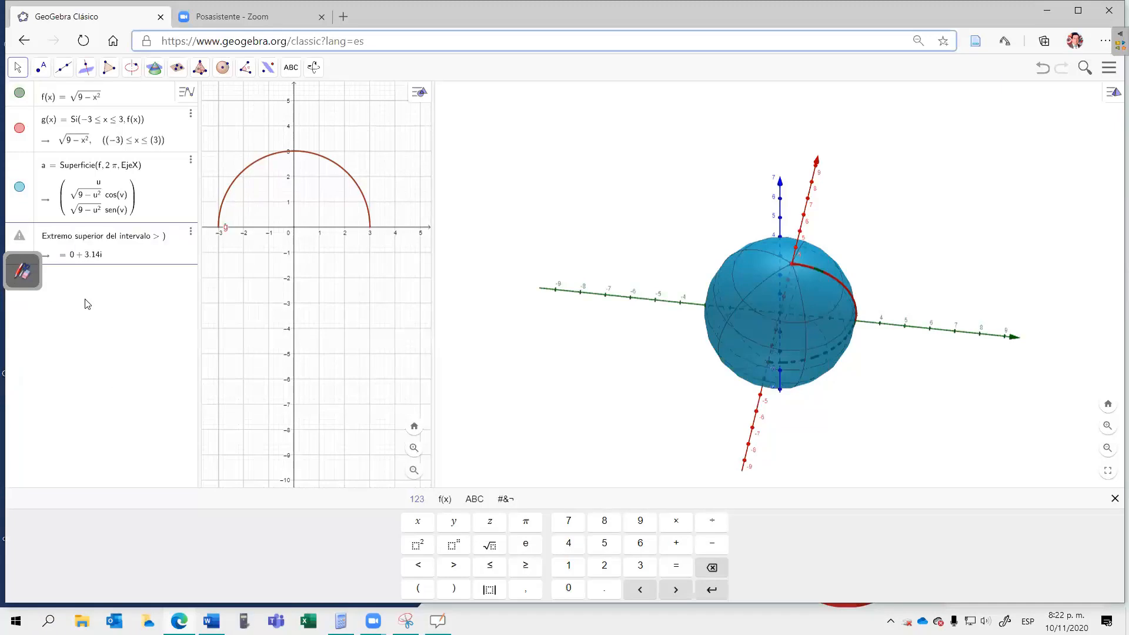
{"action": "left_click", "coordinate": [422, 545]}
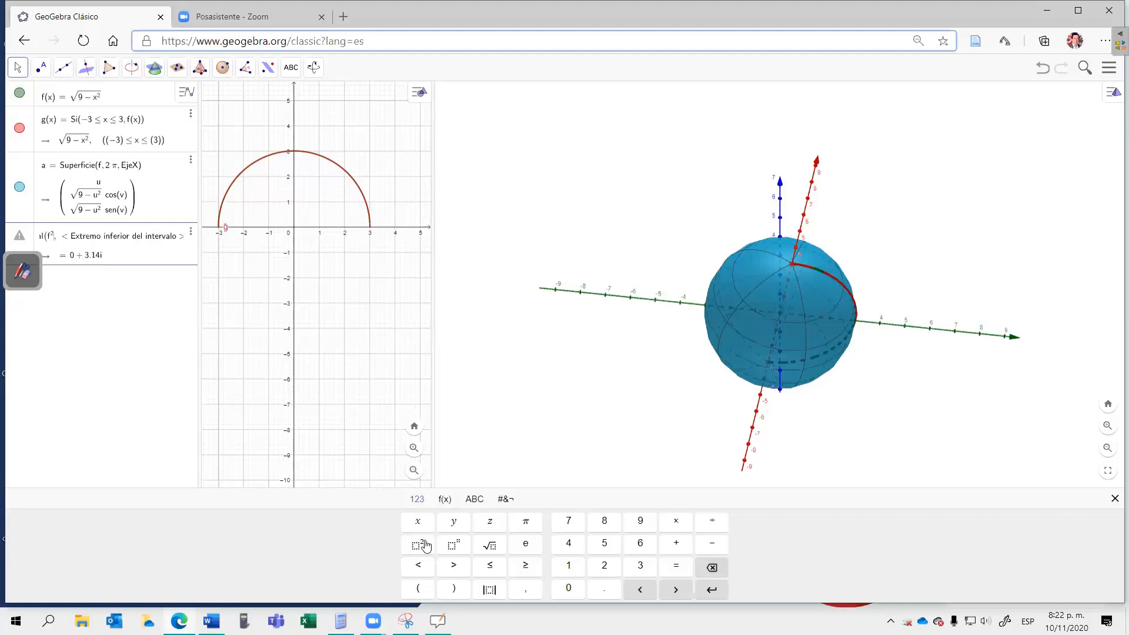
{"action": "key", "text": "Tab"}
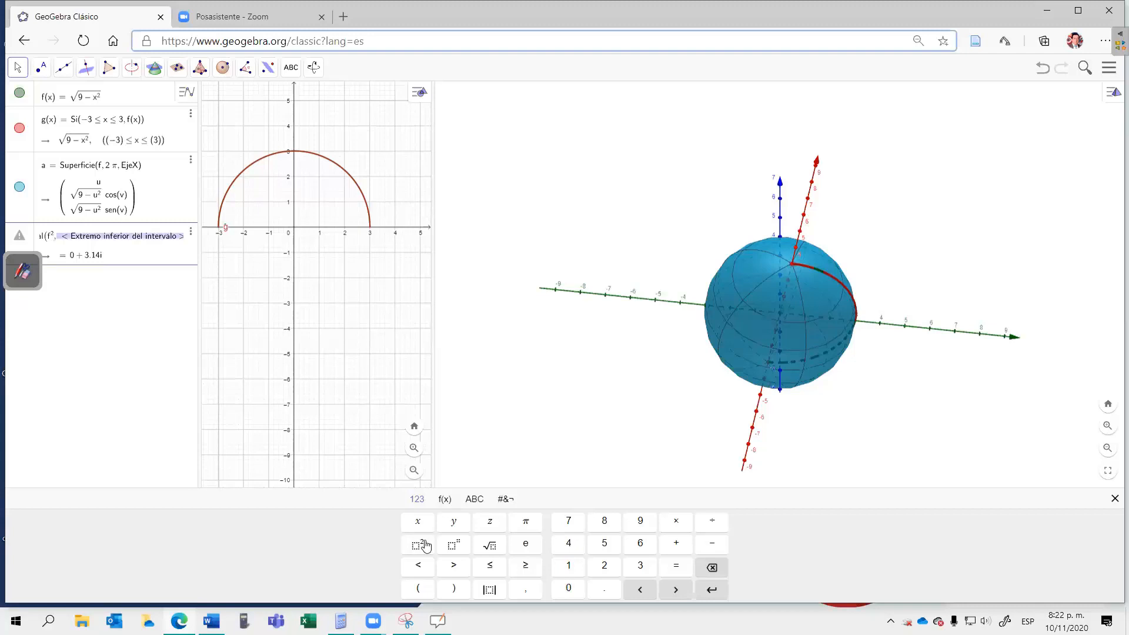
{"action": "type", "text": "-3,"}
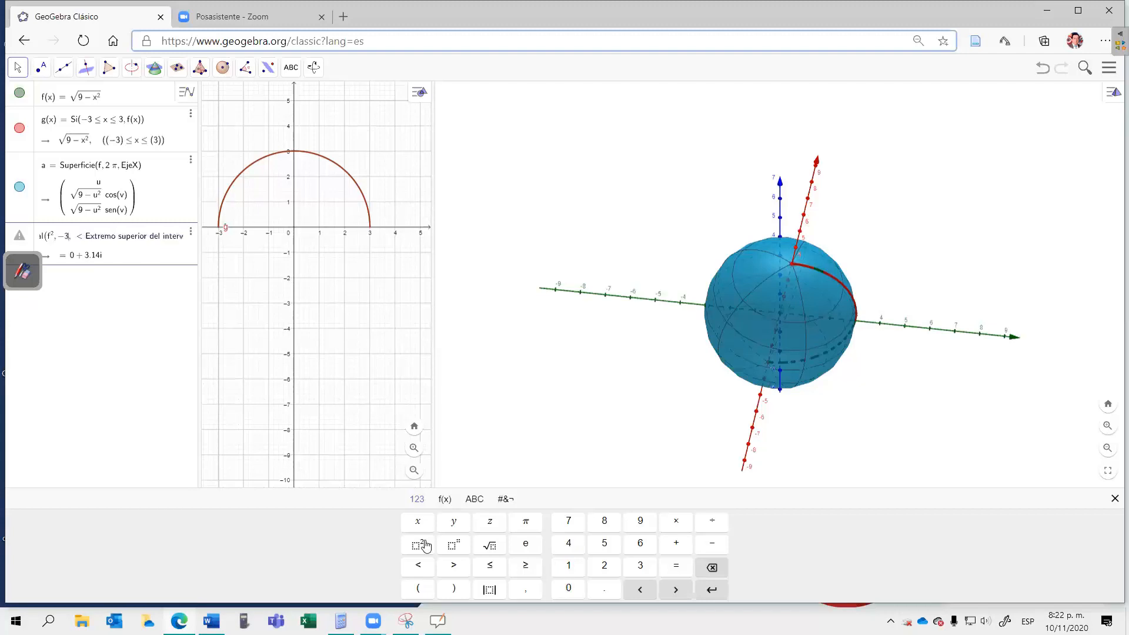
{"action": "key", "text": "Tab"}
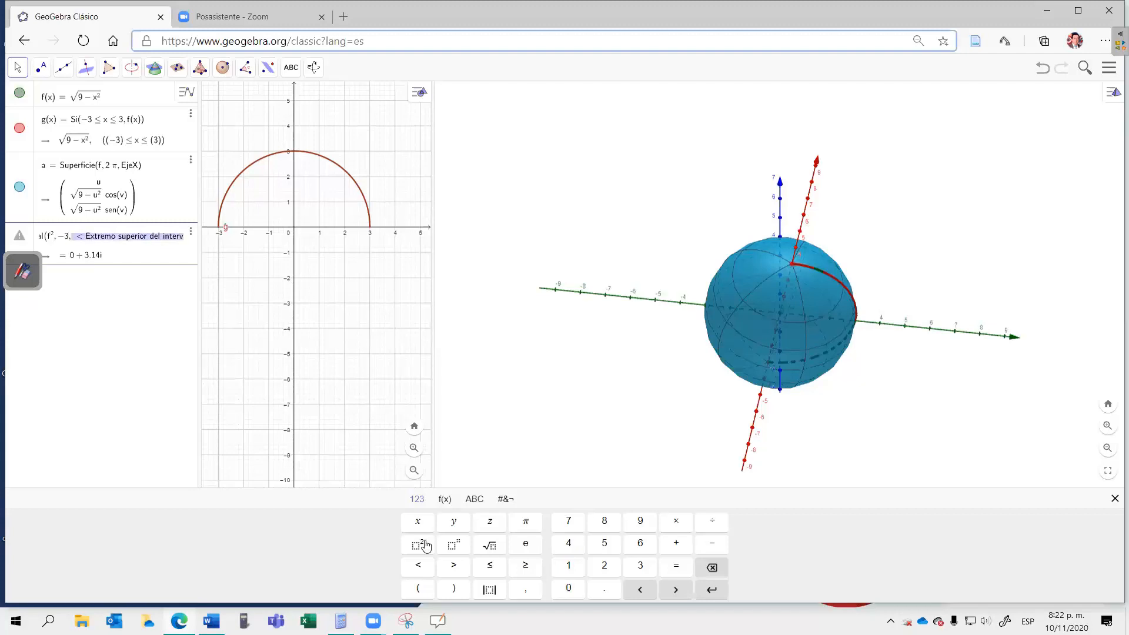
{"action": "type", "text": "3"}
{"action": "key", "text": "Return"}
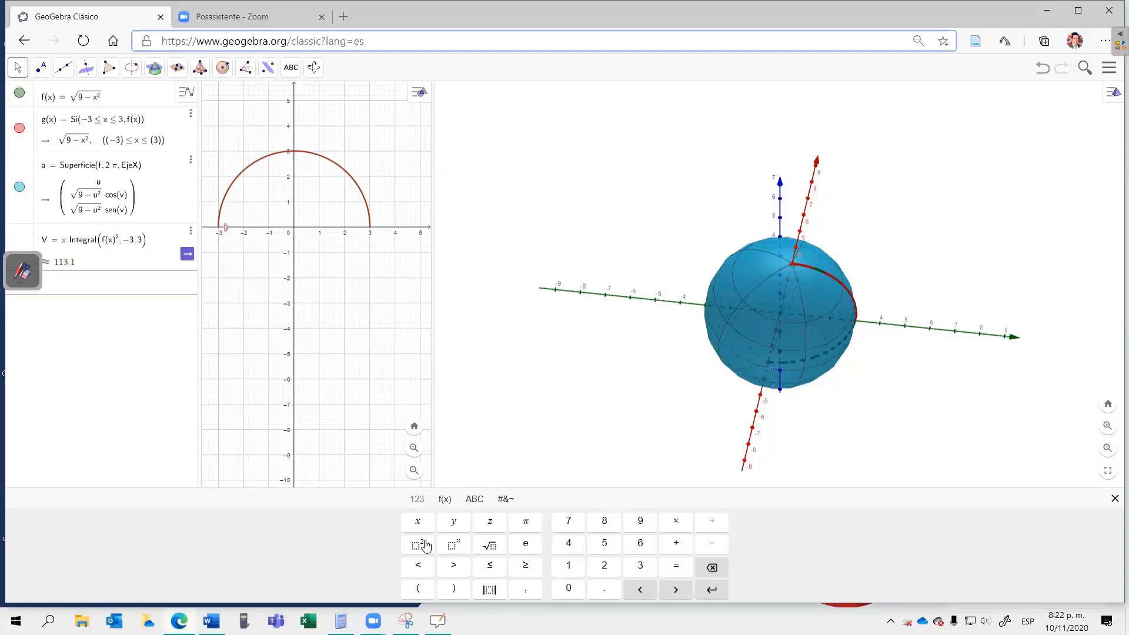
Step: Switch to the OpenBoard whiteboard to compare the handwritten volume with the calculated V, and return to GeoGebra
{"action": "left_click", "coordinate": [22, 267]}
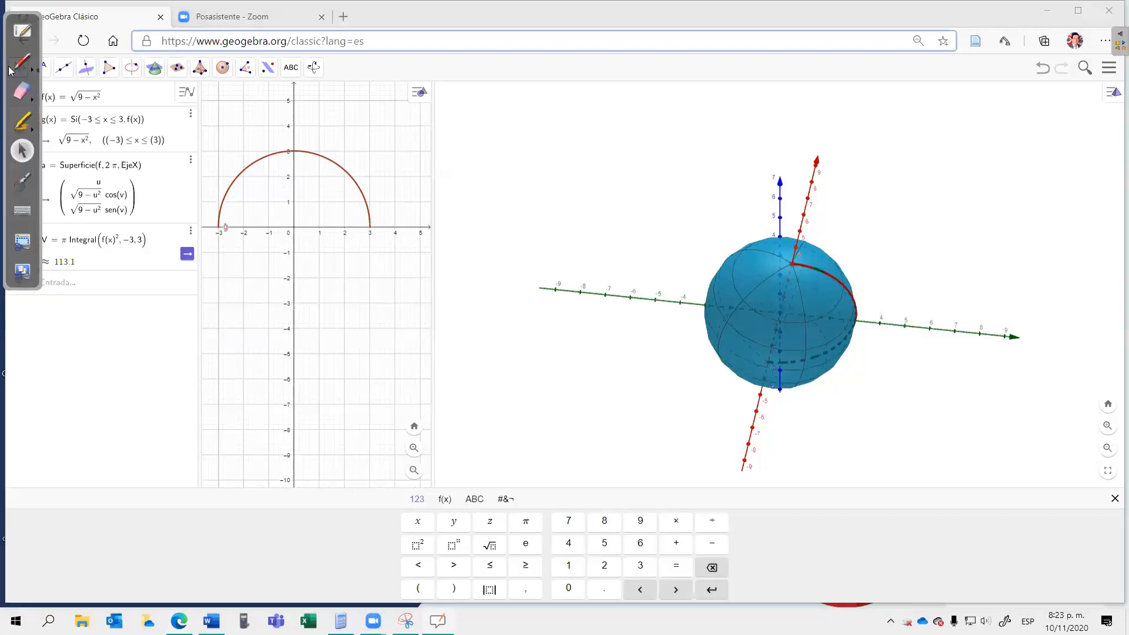
{"action": "left_click", "coordinate": [22, 33]}
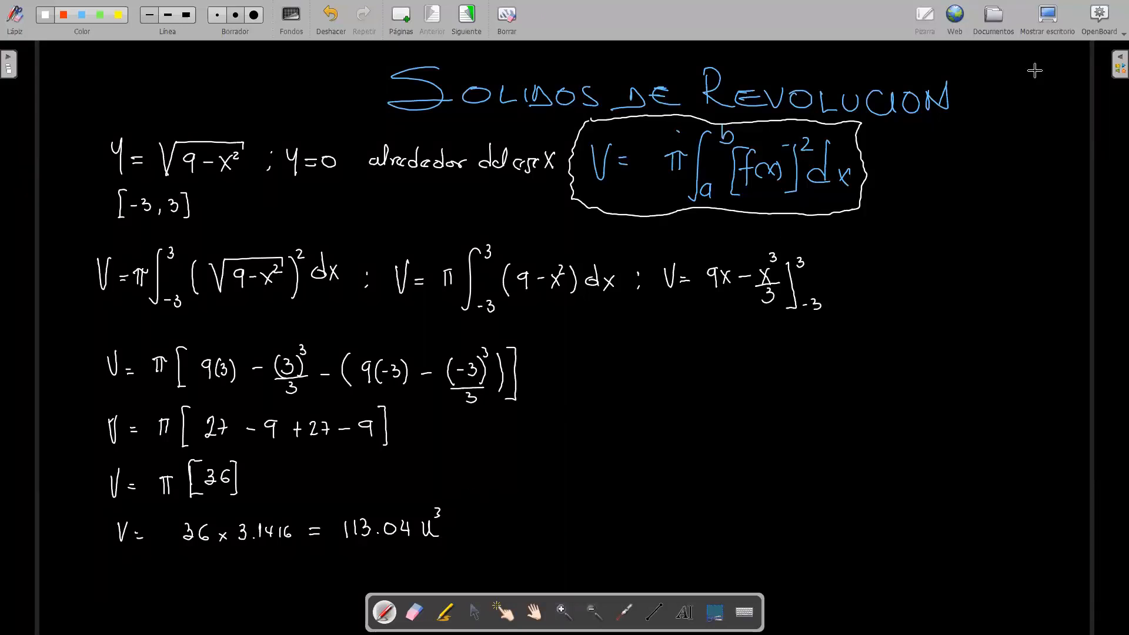
{"action": "left_click", "coordinate": [1049, 18]}
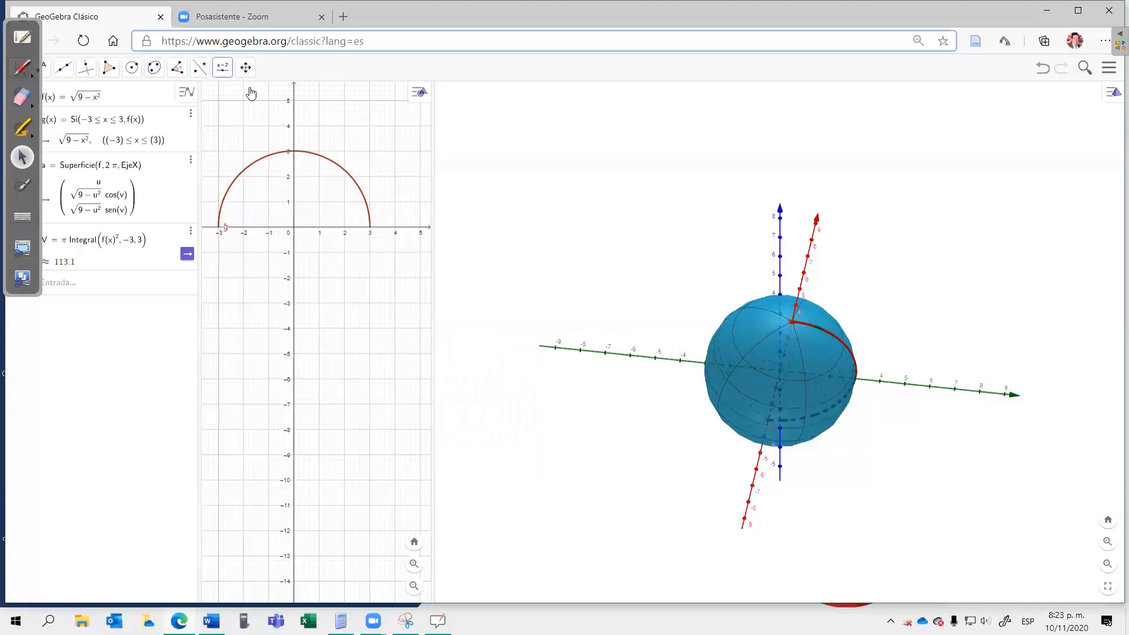
{"action": "left_click", "coordinate": [547, 201]}
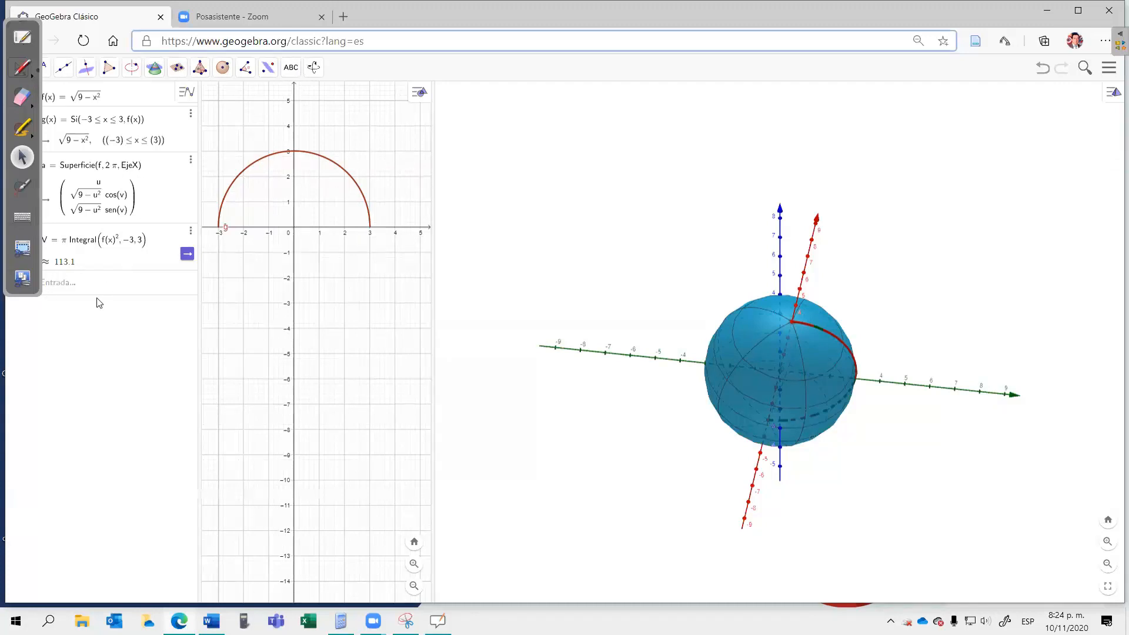
{"action": "left_click", "coordinate": [100, 268]}
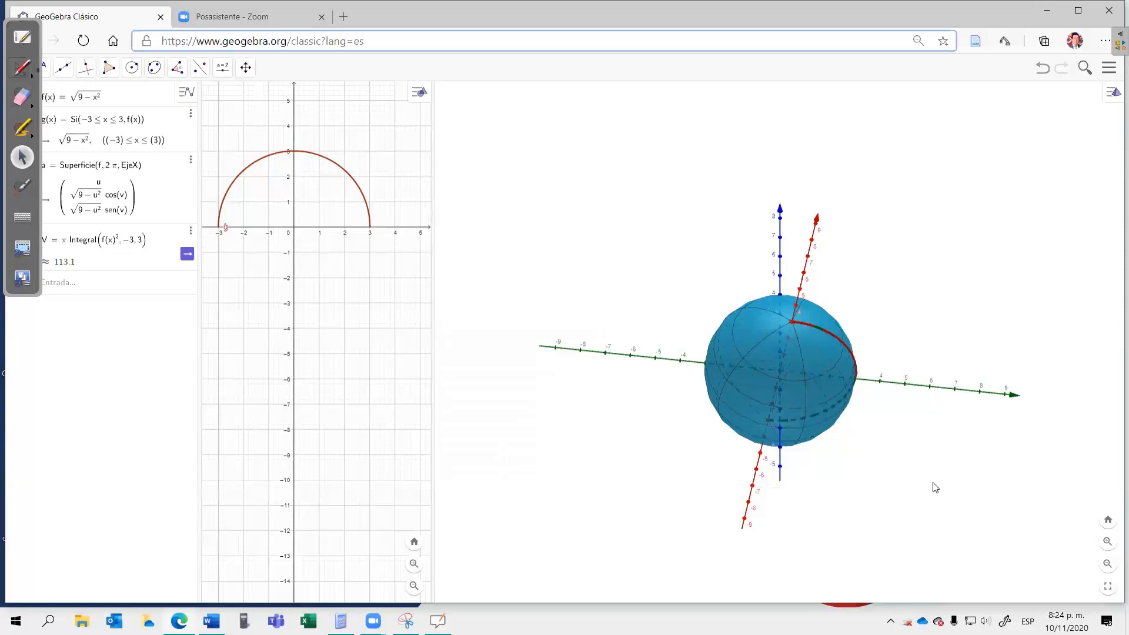
Step: Examine the sphere and its axes in the 3D view from farther away and from several angles
{"action": "left_click", "coordinate": [1108, 564]}
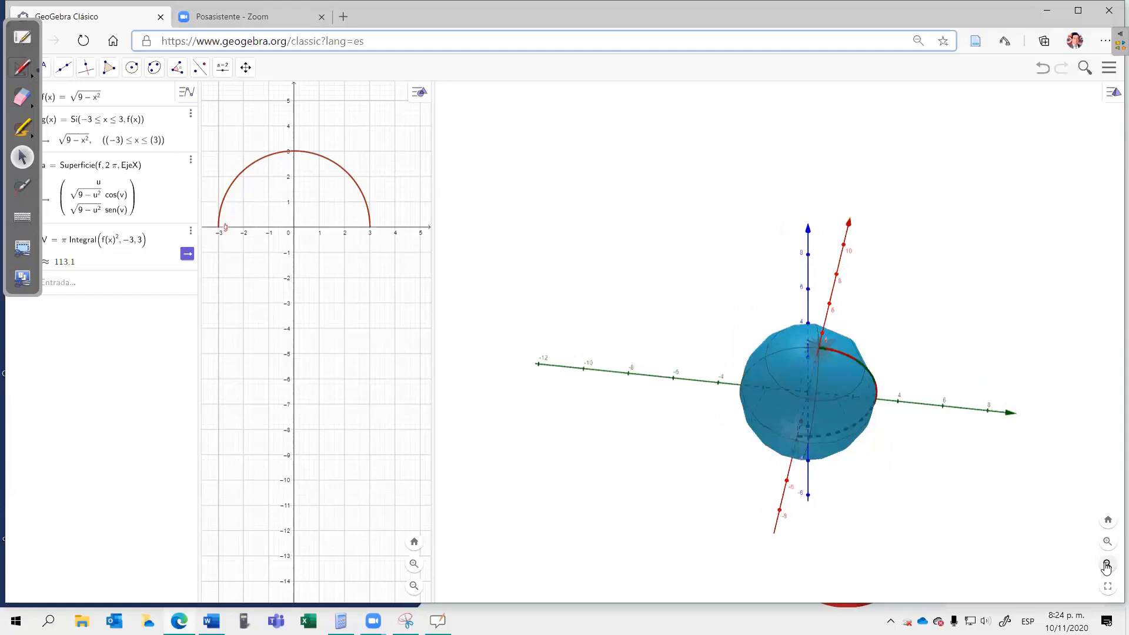
{"action": "left_click", "coordinate": [1106, 565]}
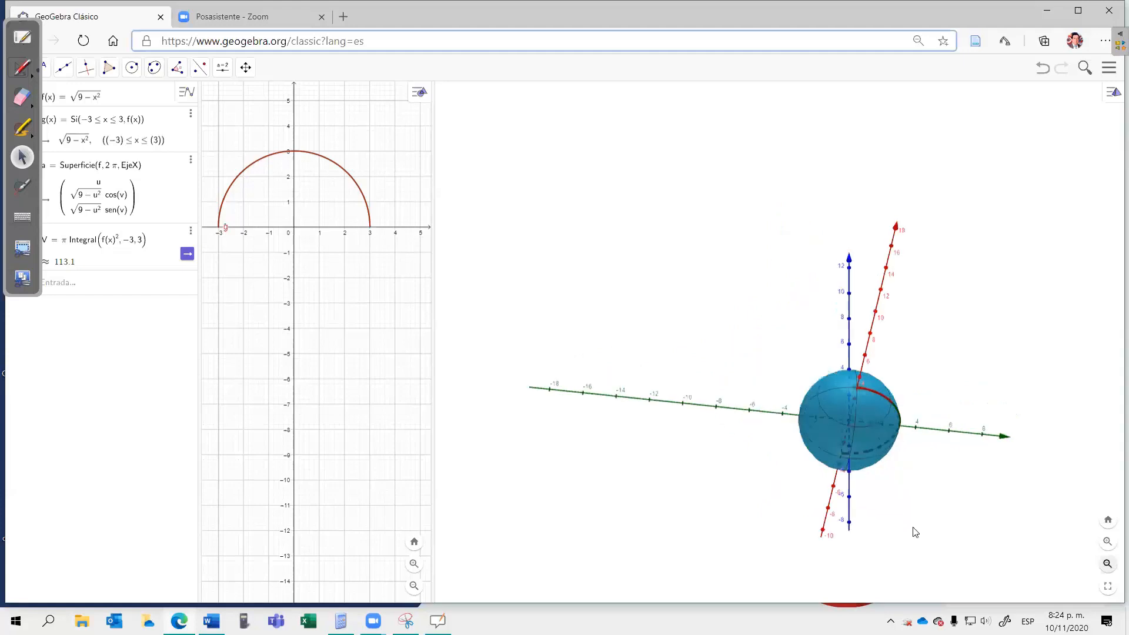
{"action": "left_click_drag", "start_coordinate": [984, 516], "coordinate": [967, 525]}
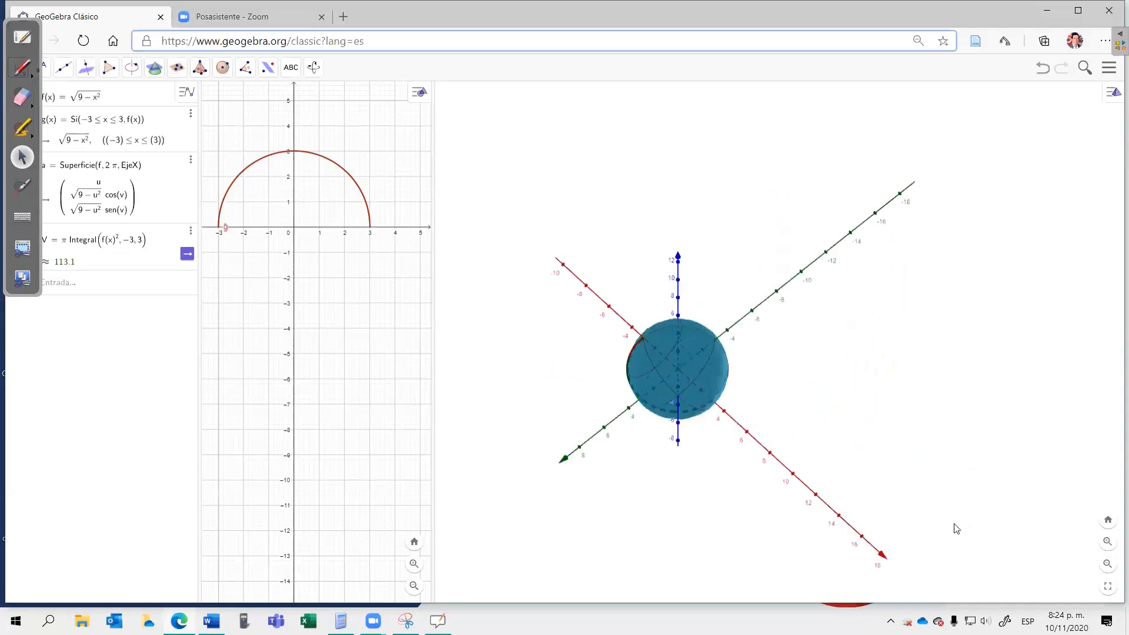
{"action": "left_click_drag", "start_coordinate": [864, 492], "coordinate": [857, 494]}
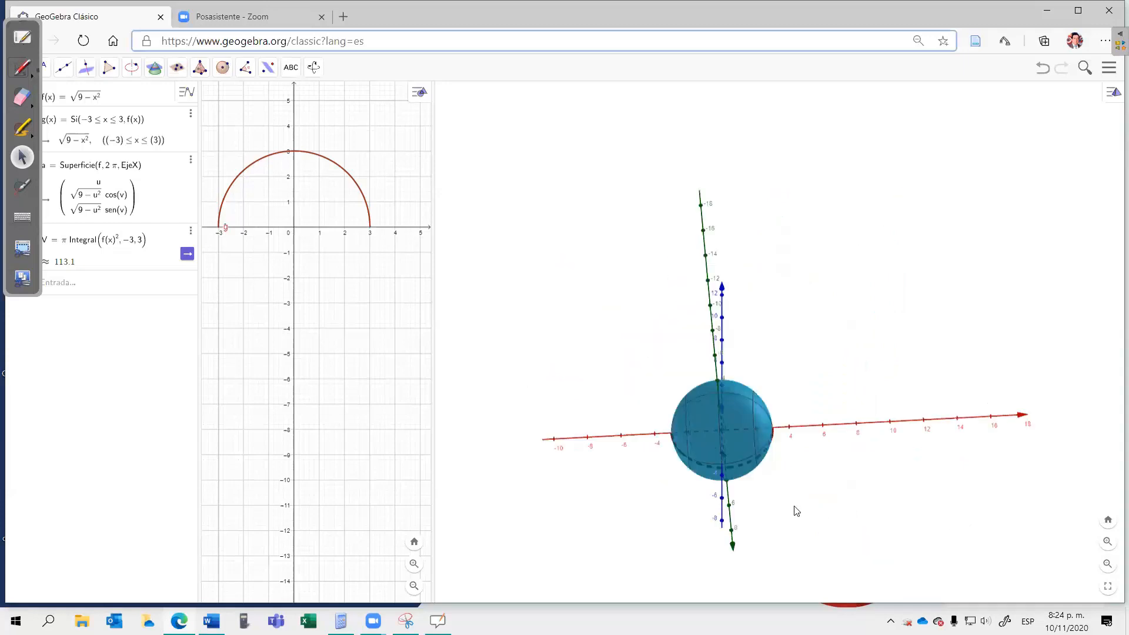
{"action": "left_click_drag", "start_coordinate": [778, 512], "coordinate": [817, 507]}
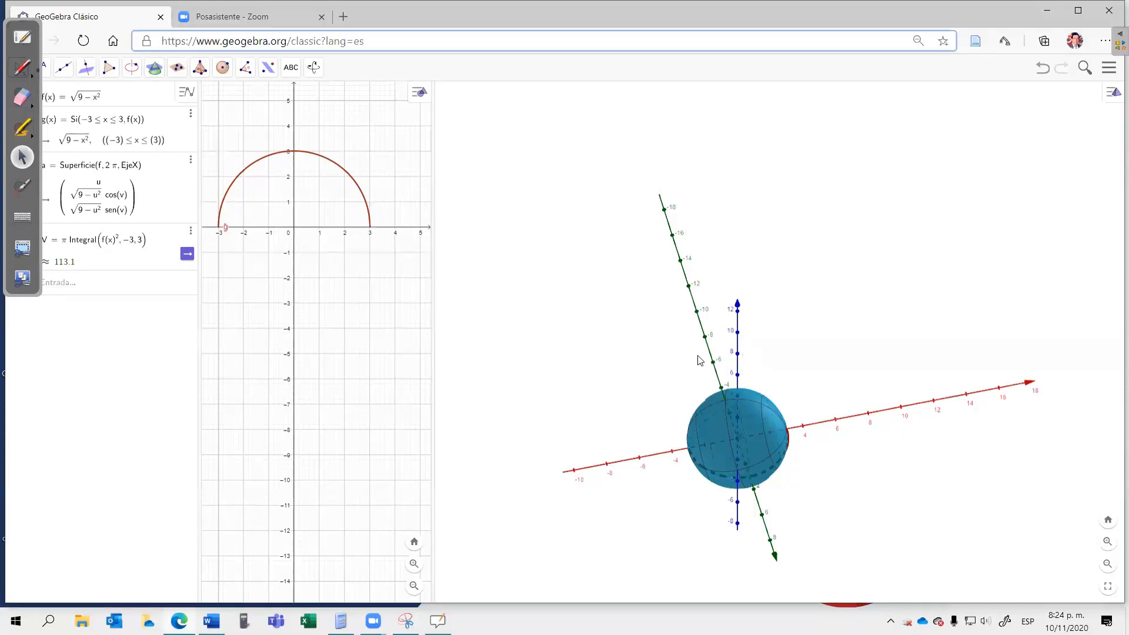
Step: Set the background colour of the 3D view to lime green, 153, 255, 0 (#99FF00)
{"action": "right_click", "coordinate": [623, 345]}
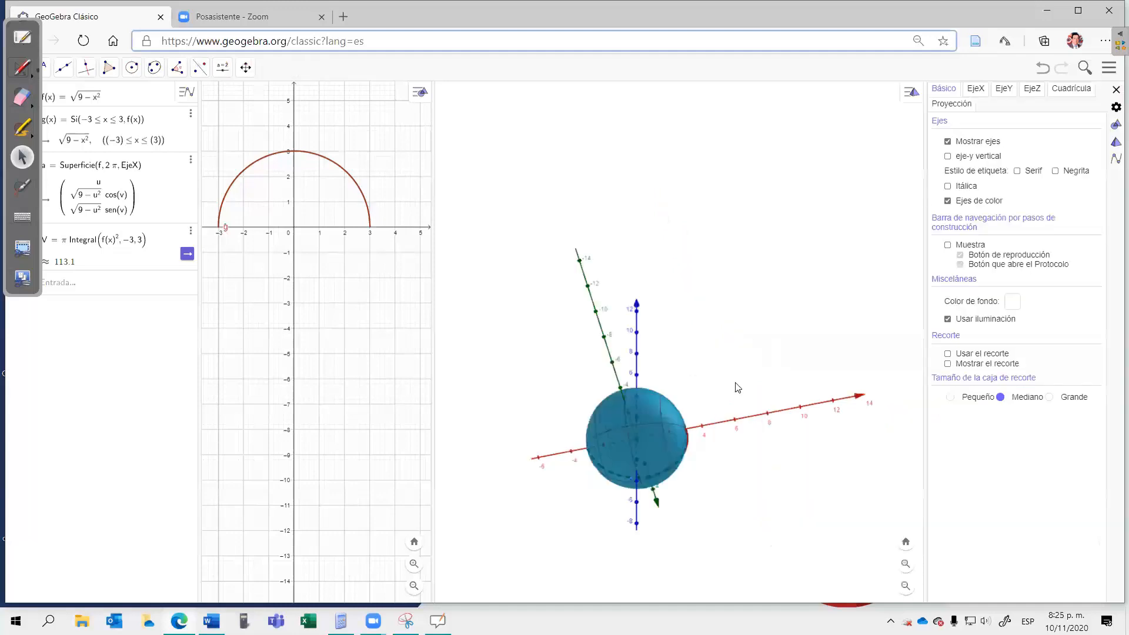
{"action": "left_click", "coordinate": [1012, 302]}
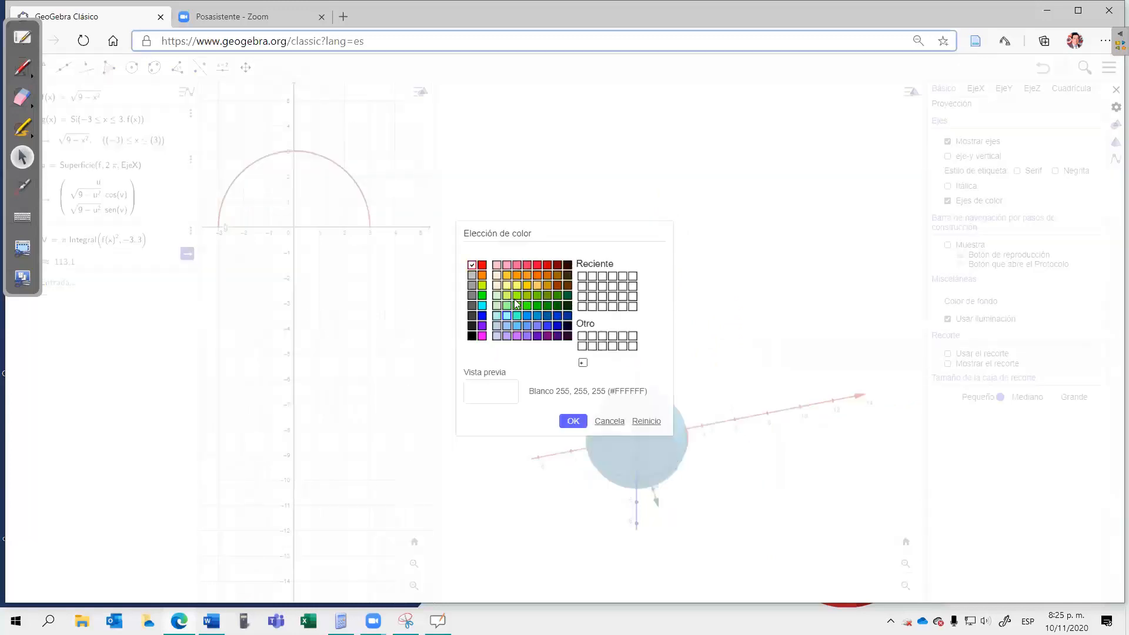
{"action": "left_click", "coordinate": [516, 296]}
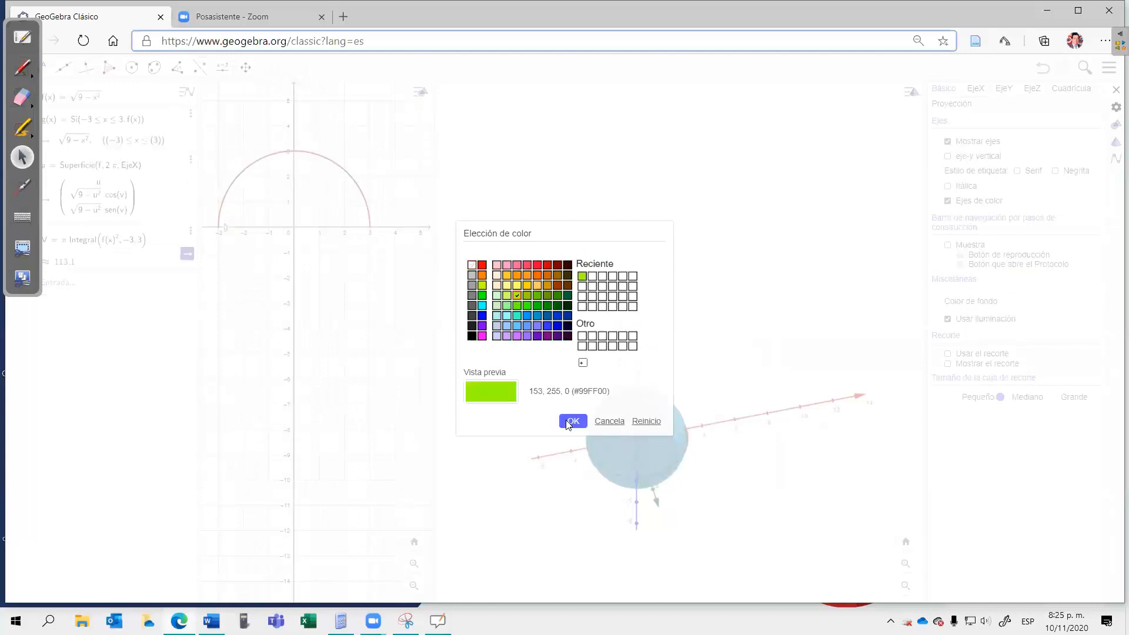
{"action": "left_click", "coordinate": [570, 421]}
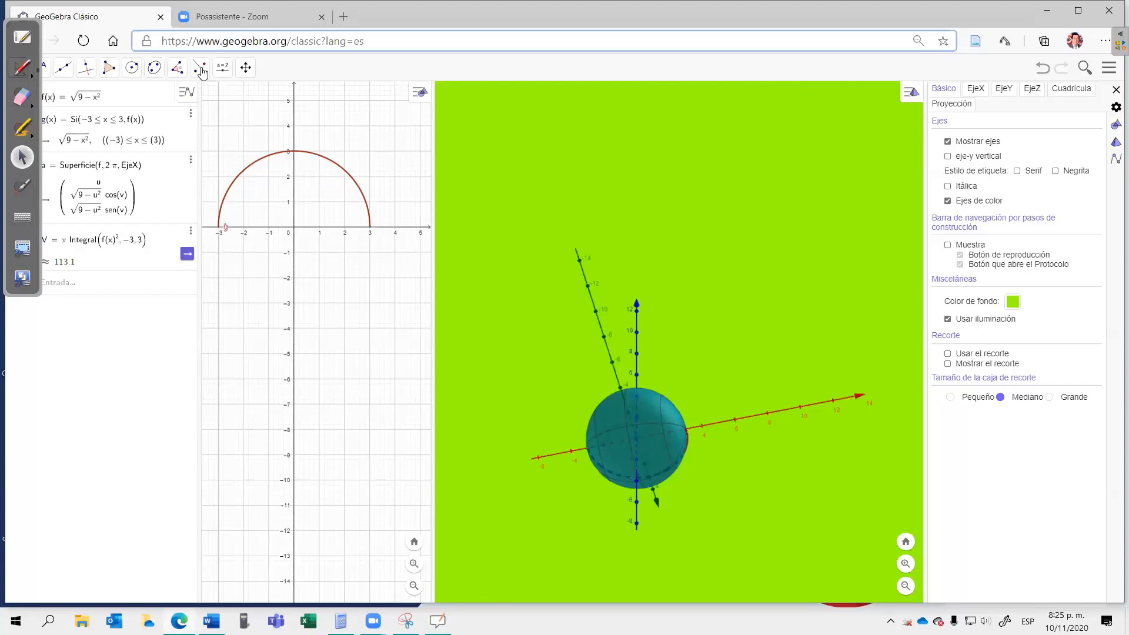
Step: Review the available 3D transformation tools and close the view settings
{"action": "left_click", "coordinate": [268, 77]}
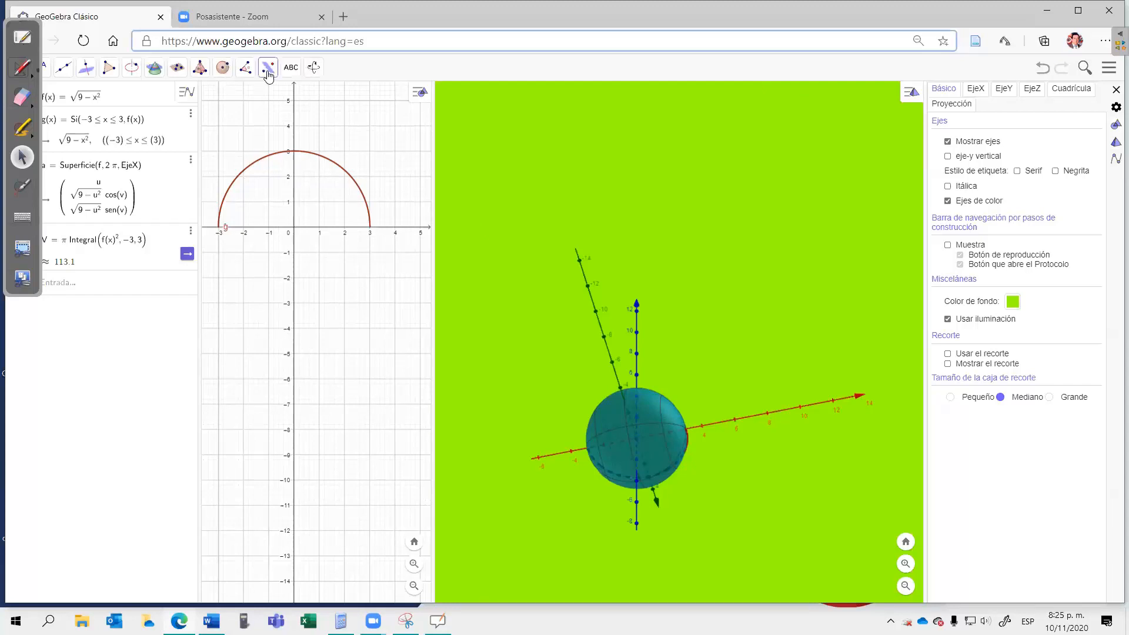
{"action": "left_click", "coordinate": [268, 75]}
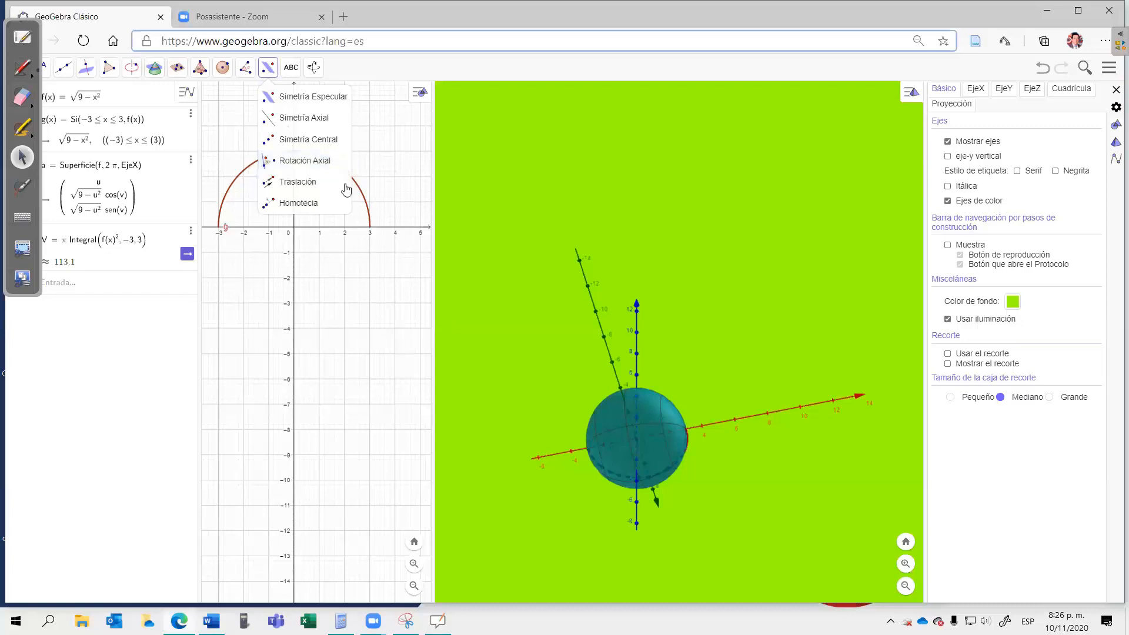
{"action": "left_click", "coordinate": [382, 171]}
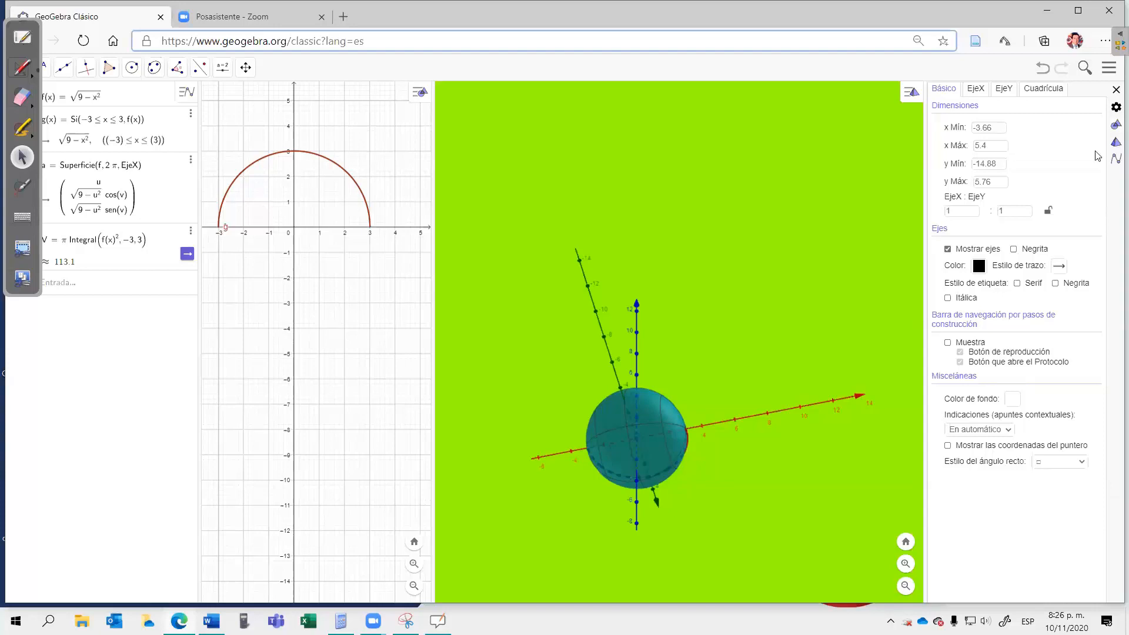
{"action": "left_click", "coordinate": [1116, 90]}
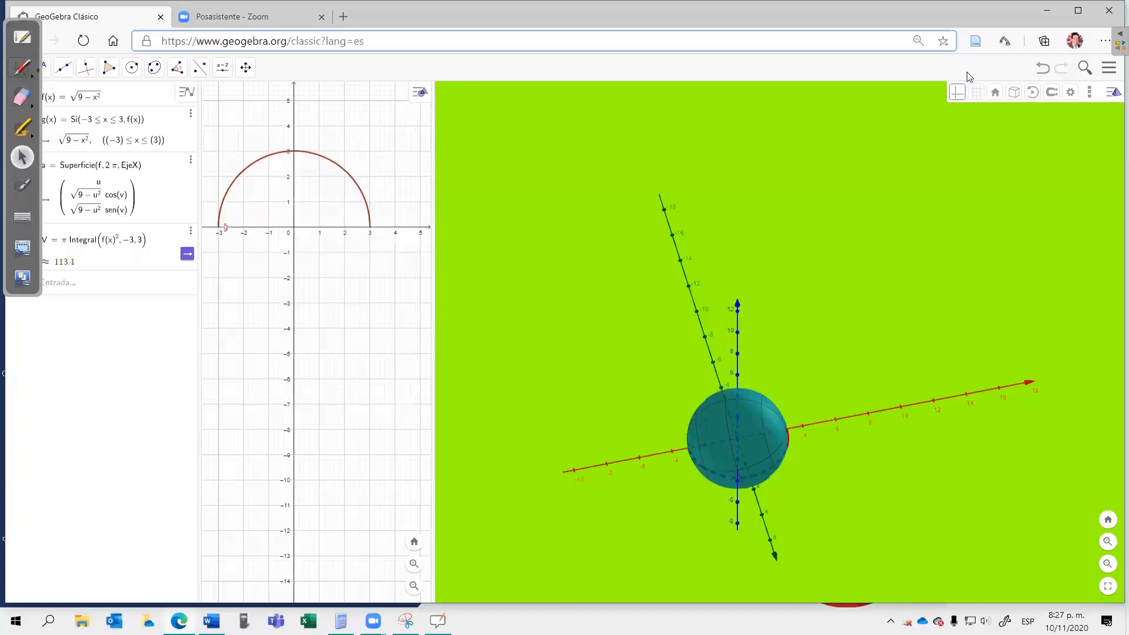
Step: Switch to the OpenBoard whiteboard and draw a circle with radius r beside the volume formula, with A = πr² written below it
{"action": "key", "text": "alt+Tab"}
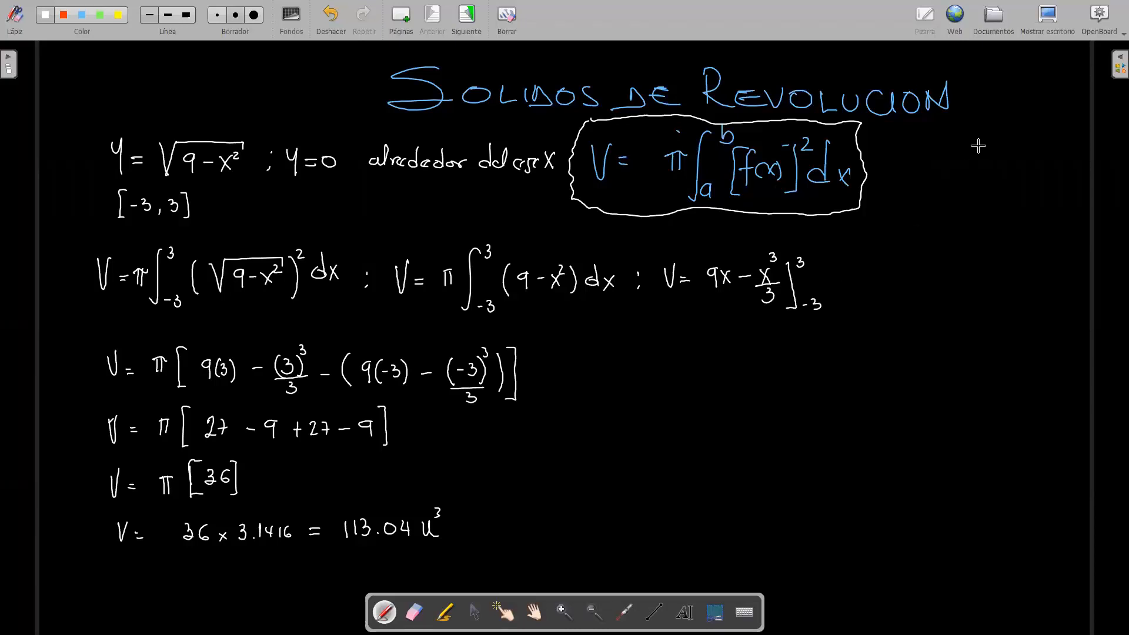
{"action": "mouse_move", "coordinate": [994, 139]}
{"action": "left_mouse_down"}
{"action": "mouse_move", "coordinate": [961, 167]}
{"action": "mouse_move", "coordinate": [997, 207]}
{"action": "mouse_move", "coordinate": [1028, 147]}
{"action": "mouse_move", "coordinate": [982, 145]}
{"action": "mouse_move", "coordinate": [1026, 167]}
{"action": "mouse_move", "coordinate": [1013, 162]}
{"action": "left_mouse_up"}
{"action": "left_click_drag", "start_coordinate": [968, 242], "coordinate": [990, 232]}
{"action": "left_click_drag", "start_coordinate": [986, 236], "coordinate": [991, 236]}
{"action": "left_click_drag", "start_coordinate": [1019, 226], "coordinate": [1038, 230]}
Step: Mark π and underline the integral part of the boxed volume formula
{"action": "left_click_drag", "start_coordinate": [665, 184], "coordinate": [680, 179]}
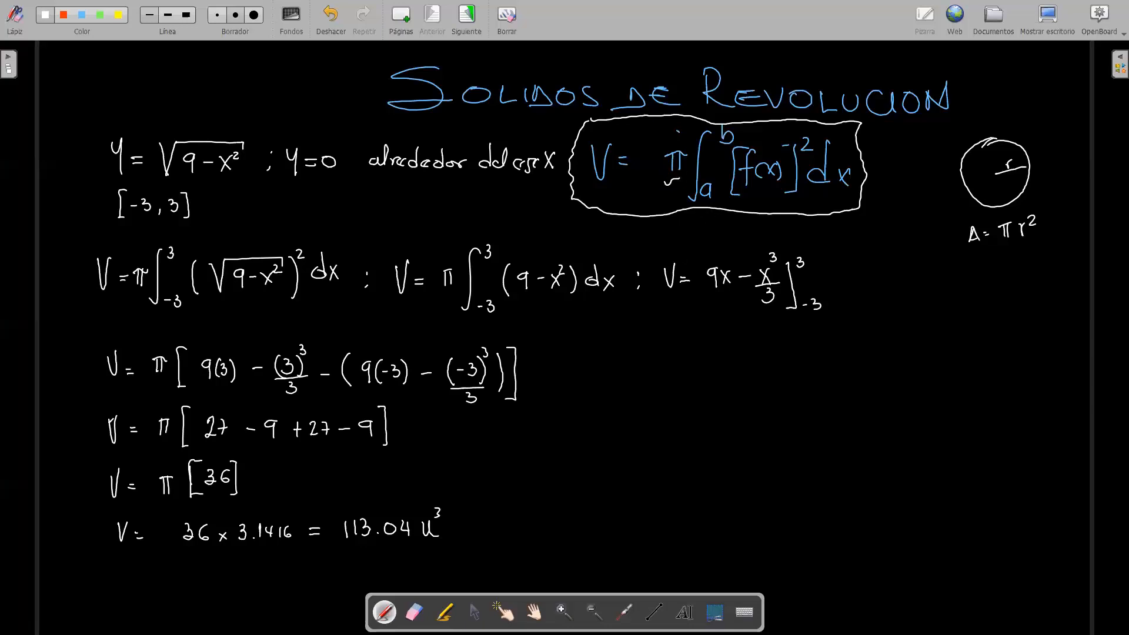
{"action": "left_click_drag", "start_coordinate": [707, 216], "coordinate": [822, 208]}
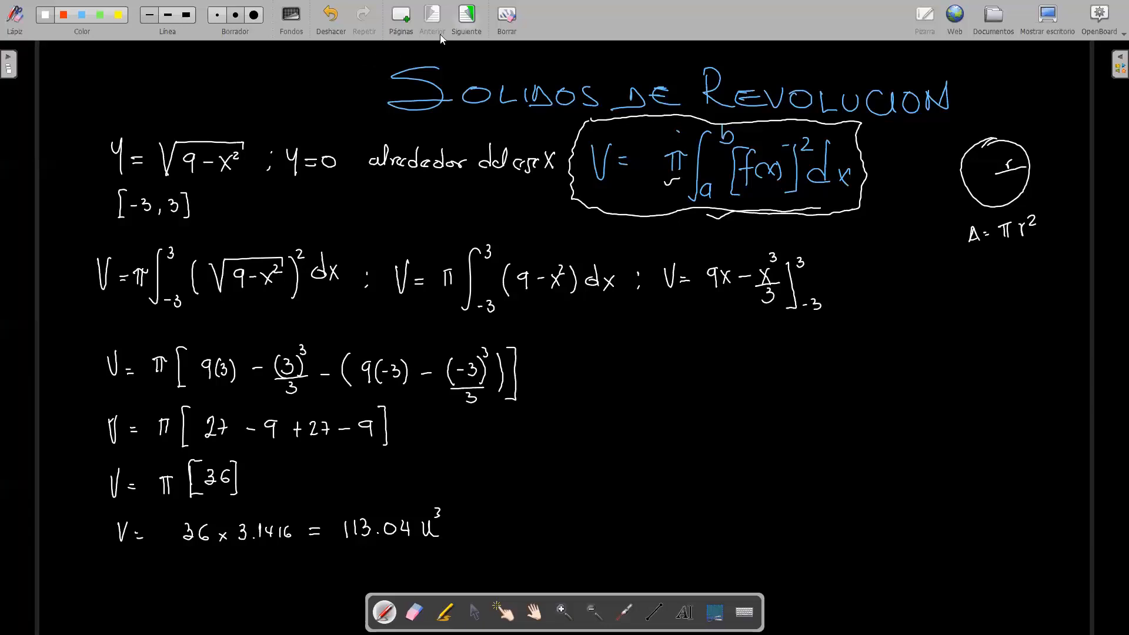
Step: Go to the next blank whiteboard page and write y = x² + 1 in white near the upper edge
{"action": "left_click", "coordinate": [454, 16]}
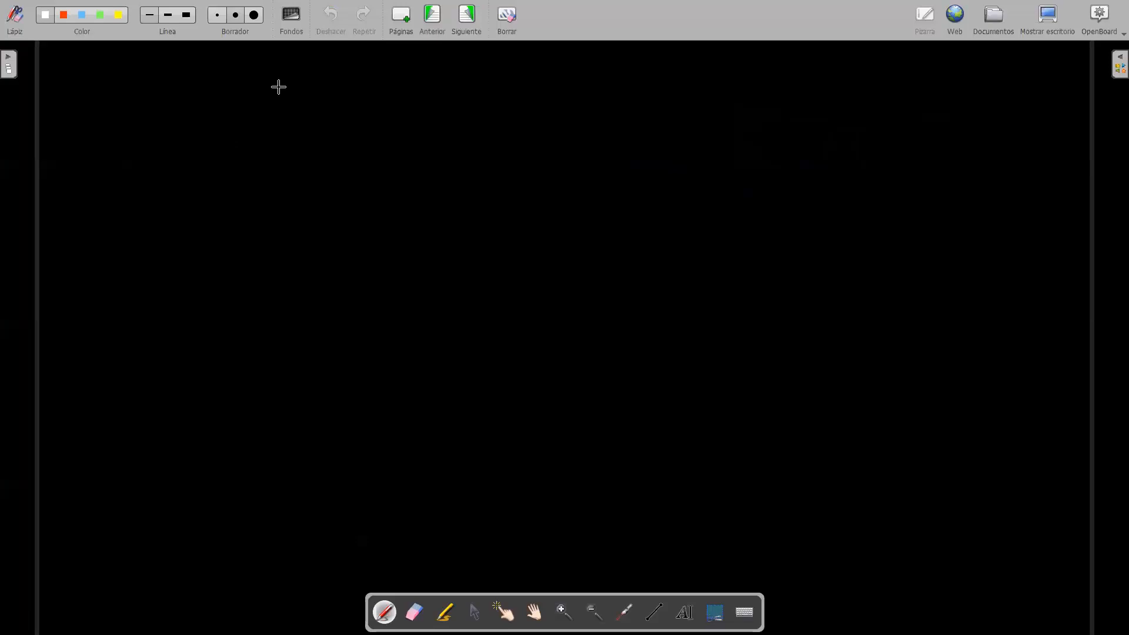
{"action": "mouse_move", "coordinate": [185, 66]}
{"action": "left_mouse_down"}
{"action": "mouse_move", "coordinate": [195, 98]}
{"action": "mouse_move", "coordinate": [224, 77]}
{"action": "left_mouse_up"}
{"action": "mouse_move", "coordinate": [212, 85]}
{"action": "left_mouse_down"}
{"action": "mouse_move", "coordinate": [248, 89]}
{"action": "mouse_move", "coordinate": [237, 89]}
{"action": "mouse_move", "coordinate": [259, 71]}
{"action": "mouse_move", "coordinate": [281, 80]}
{"action": "left_mouse_up"}
{"action": "left_click_drag", "start_coordinate": [274, 73], "coordinate": [286, 87]}
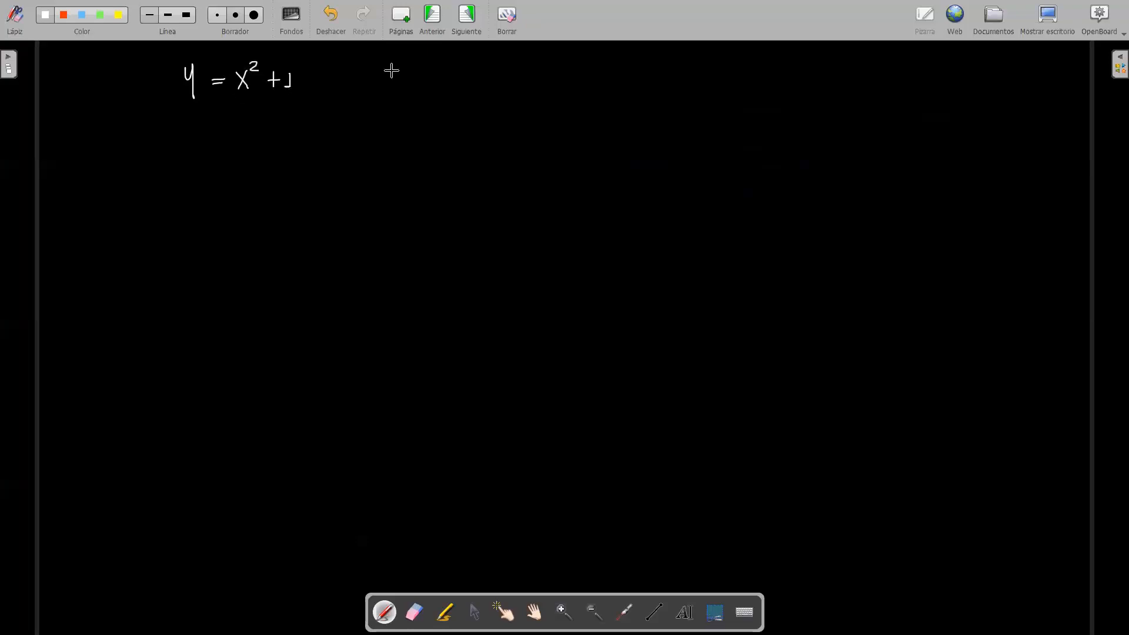
Step: Write a separator and the second function y = −x + 3 beside y = x² + 1
{"action": "left_click_drag", "start_coordinate": [347, 70], "coordinate": [349, 73]}
{"action": "mouse_move", "coordinate": [350, 88]}
{"action": "left_mouse_down"}
{"action": "mouse_move", "coordinate": [410, 69]}
{"action": "mouse_move", "coordinate": [412, 93]}
{"action": "left_mouse_up"}
{"action": "left_click_drag", "start_coordinate": [423, 78], "coordinate": [434, 78]}
{"action": "left_click_drag", "start_coordinate": [424, 84], "coordinate": [434, 84]}
{"action": "left_click_drag", "start_coordinate": [449, 79], "coordinate": [511, 78]}
{"action": "mouse_move", "coordinate": [505, 72]}
{"action": "left_mouse_down"}
{"action": "mouse_move", "coordinate": [505, 85]}
{"action": "mouse_move", "coordinate": [522, 81]}
{"action": "left_mouse_up"}
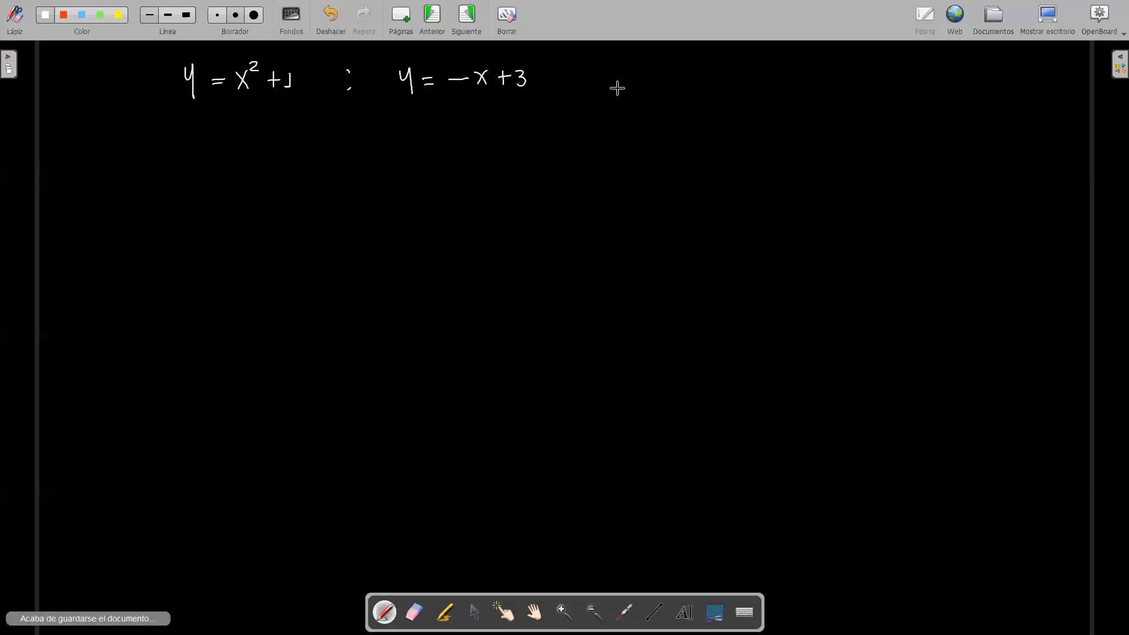
Step: Sketch an arrow labelled x with a rotation loop around it beside the two functions
{"action": "left_click_drag", "start_coordinate": [580, 82], "coordinate": [660, 81]}
{"action": "mouse_move", "coordinate": [649, 76]}
{"action": "left_mouse_down"}
{"action": "mouse_move", "coordinate": [650, 86]}
{"action": "mouse_move", "coordinate": [620, 73]}
{"action": "mouse_move", "coordinate": [649, 93]}
{"action": "left_mouse_up"}
{"action": "left_click_drag", "start_coordinate": [650, 84], "coordinate": [641, 93]}
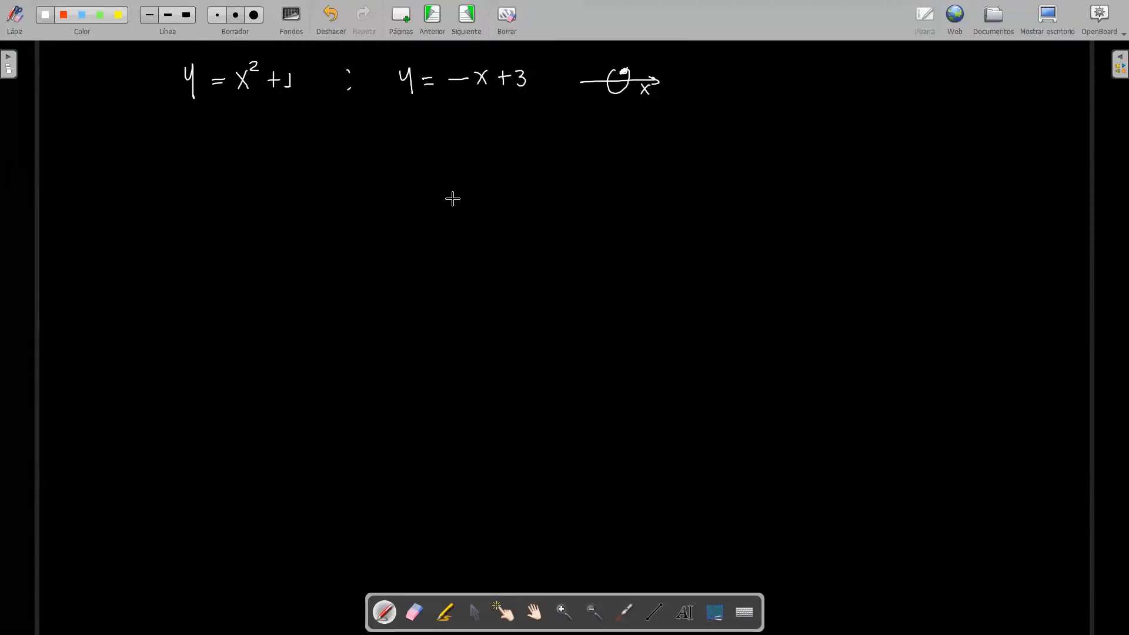
Step: Write V = π and an integral sign with limits a and b in green, beside the rotation sketch
{"action": "left_click", "coordinate": [102, 15]}
{"action": "left_click_drag", "start_coordinate": [723, 100], "coordinate": [734, 98]}
{"action": "left_click_drag", "start_coordinate": [742, 117], "coordinate": [750, 112]}
{"action": "mouse_move", "coordinate": [782, 107]}
{"action": "left_mouse_down"}
{"action": "mouse_move", "coordinate": [780, 121]}
{"action": "mouse_move", "coordinate": [791, 121]}
{"action": "mouse_move", "coordinate": [798, 104]}
{"action": "mouse_move", "coordinate": [807, 149]}
{"action": "mouse_move", "coordinate": [828, 151]}
{"action": "left_mouse_up"}
{"action": "left_click", "coordinate": [819, 82]}
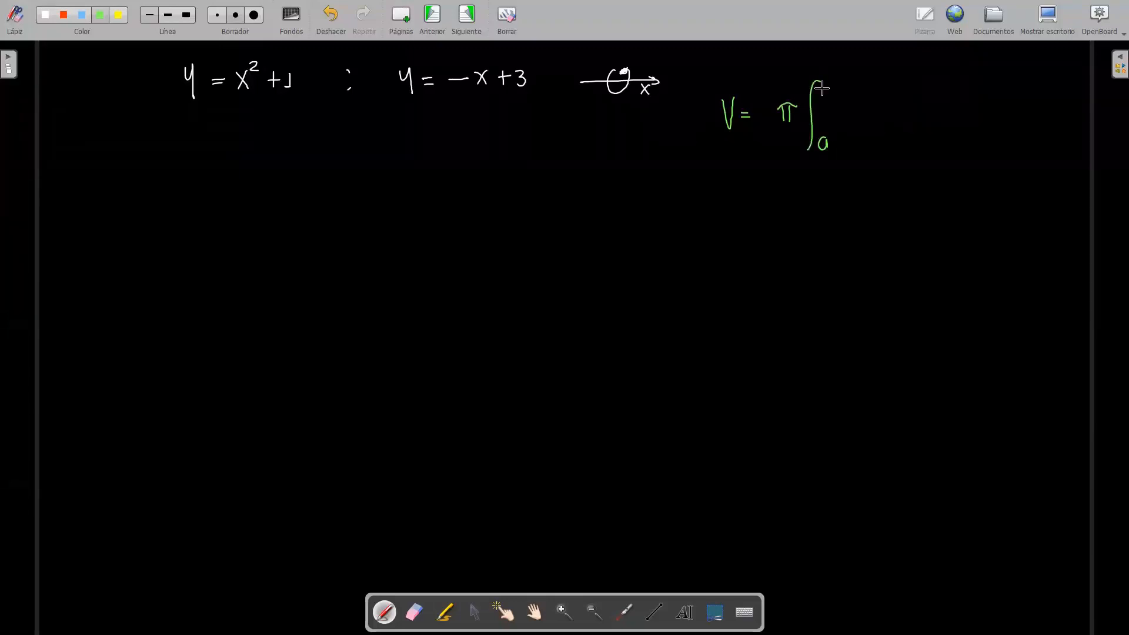
{"action": "left_click_drag", "start_coordinate": [826, 75], "coordinate": [827, 89]}
Step: Complete the green volume formula with the integrand [(R(x))² − (r(x))²] dx
{"action": "mouse_move", "coordinate": [843, 99]}
{"action": "left_mouse_down"}
{"action": "mouse_move", "coordinate": [837, 136]}
{"action": "mouse_move", "coordinate": [860, 120]}
{"action": "mouse_move", "coordinate": [873, 130]}
{"action": "left_mouse_up"}
{"action": "mouse_move", "coordinate": [879, 115]}
{"action": "left_mouse_down"}
{"action": "mouse_move", "coordinate": [892, 129]}
{"action": "mouse_move", "coordinate": [852, 139]}
{"action": "mouse_move", "coordinate": [900, 137]}
{"action": "left_mouse_up"}
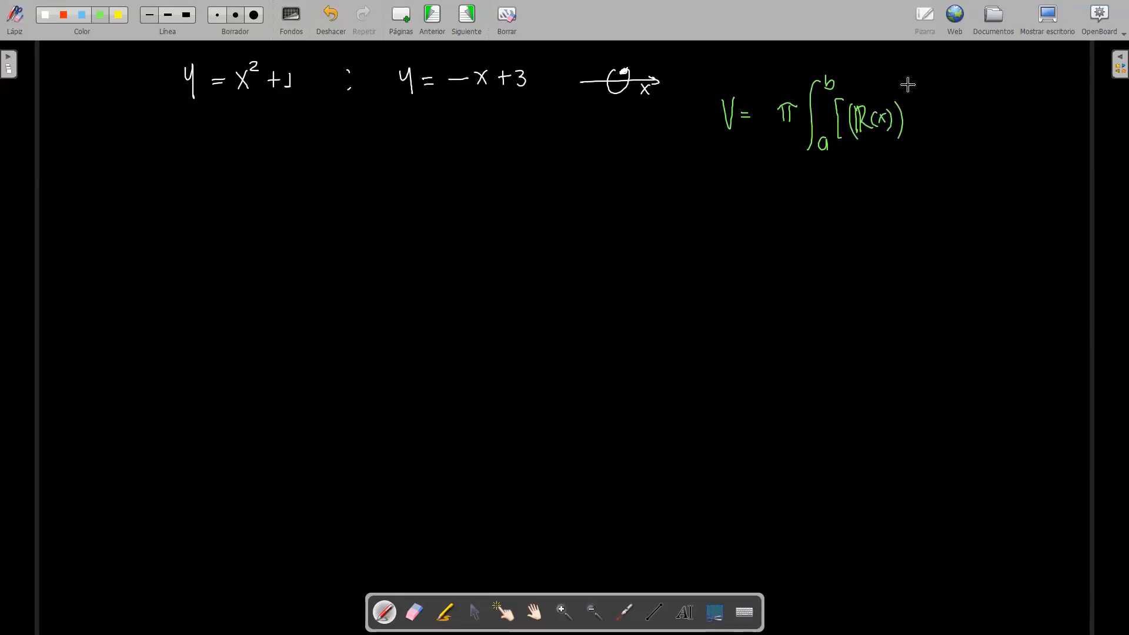
{"action": "mouse_move", "coordinate": [904, 96]}
{"action": "left_mouse_down"}
{"action": "mouse_move", "coordinate": [925, 122]}
{"action": "mouse_move", "coordinate": [967, 122]}
{"action": "left_mouse_up"}
{"action": "mouse_move", "coordinate": [971, 111]}
{"action": "left_mouse_down"}
{"action": "mouse_move", "coordinate": [980, 126]}
{"action": "mouse_move", "coordinate": [936, 134]}
{"action": "left_mouse_up"}
{"action": "mouse_move", "coordinate": [977, 100]}
{"action": "left_mouse_down"}
{"action": "mouse_move", "coordinate": [988, 134]}
{"action": "mouse_move", "coordinate": [1011, 124]}
{"action": "left_mouse_up"}
{"action": "left_click_drag", "start_coordinate": [1019, 113], "coordinate": [1019, 123]}
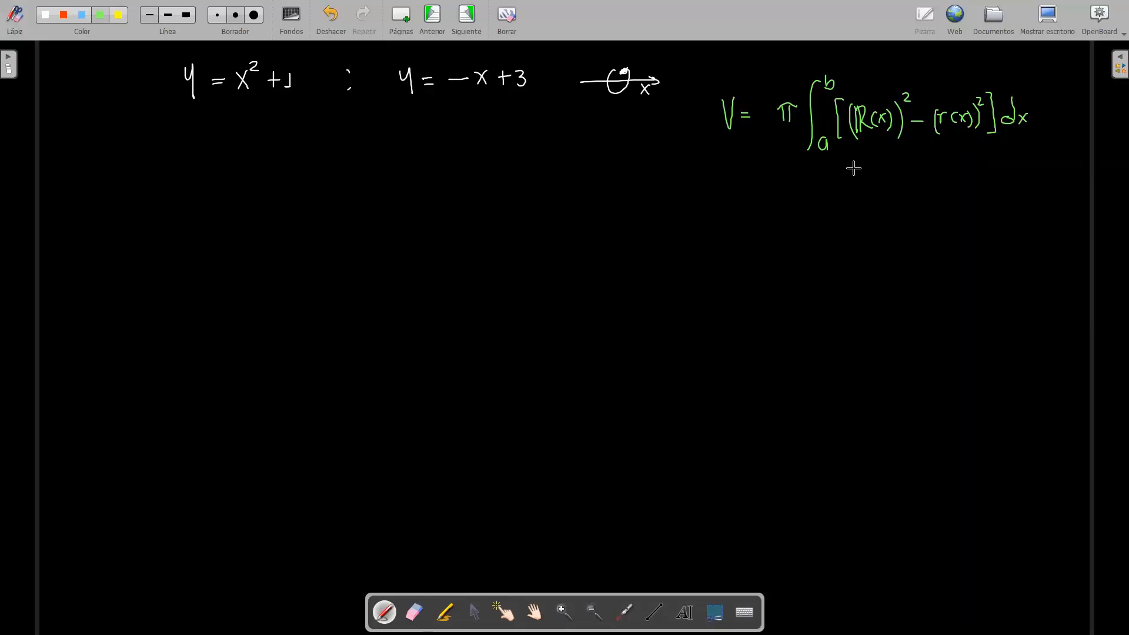
Step: Write the label "Cuadrado del radio externo" in green under the (R(x))² term
{"action": "mouse_move", "coordinate": [838, 159]}
{"action": "left_mouse_down"}
{"action": "mouse_move", "coordinate": [835, 180]}
{"action": "mouse_move", "coordinate": [864, 177]}
{"action": "left_mouse_up"}
{"action": "left_click_drag", "start_coordinate": [872, 170], "coordinate": [899, 177]}
{"action": "mouse_move", "coordinate": [900, 157]}
{"action": "left_mouse_down"}
{"action": "mouse_move", "coordinate": [901, 178]}
{"action": "mouse_move", "coordinate": [908, 169]}
{"action": "left_mouse_up"}
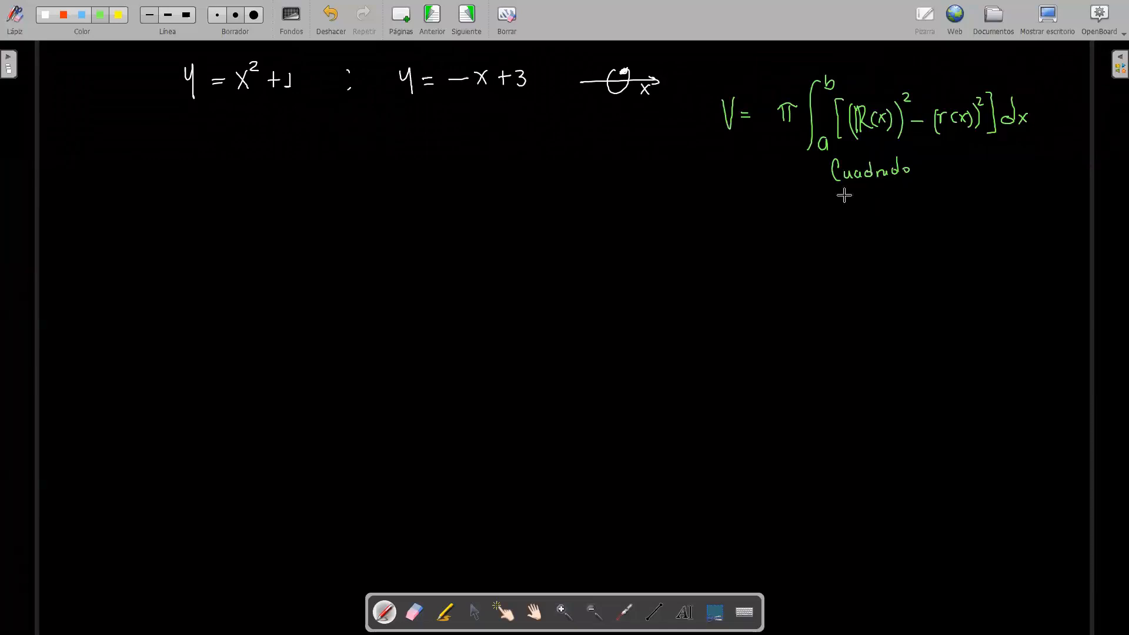
{"action": "left_click_drag", "start_coordinate": [840, 192], "coordinate": [837, 201]}
{"action": "left_click_drag", "start_coordinate": [841, 187], "coordinate": [848, 201]}
{"action": "mouse_move", "coordinate": [854, 186]}
{"action": "left_mouse_down"}
{"action": "mouse_move", "coordinate": [855, 201]}
{"action": "mouse_move", "coordinate": [875, 195]}
{"action": "left_mouse_up"}
{"action": "left_click_drag", "start_coordinate": [880, 194], "coordinate": [889, 199]}
{"action": "left_click_drag", "start_coordinate": [892, 190], "coordinate": [892, 200]}
{"action": "left_click_drag", "start_coordinate": [898, 190], "coordinate": [896, 190]}
{"action": "left_click_drag", "start_coordinate": [838, 216], "coordinate": [856, 219]}
{"action": "mouse_move", "coordinate": [856, 213]}
{"action": "left_mouse_down"}
{"action": "mouse_move", "coordinate": [849, 220]}
{"action": "mouse_move", "coordinate": [868, 210]}
{"action": "left_mouse_up"}
{"action": "left_click_drag", "start_coordinate": [869, 215], "coordinate": [876, 219]}
{"action": "left_click_drag", "start_coordinate": [879, 219], "coordinate": [894, 218]}
{"action": "left_click_drag", "start_coordinate": [898, 213], "coordinate": [897, 213]}
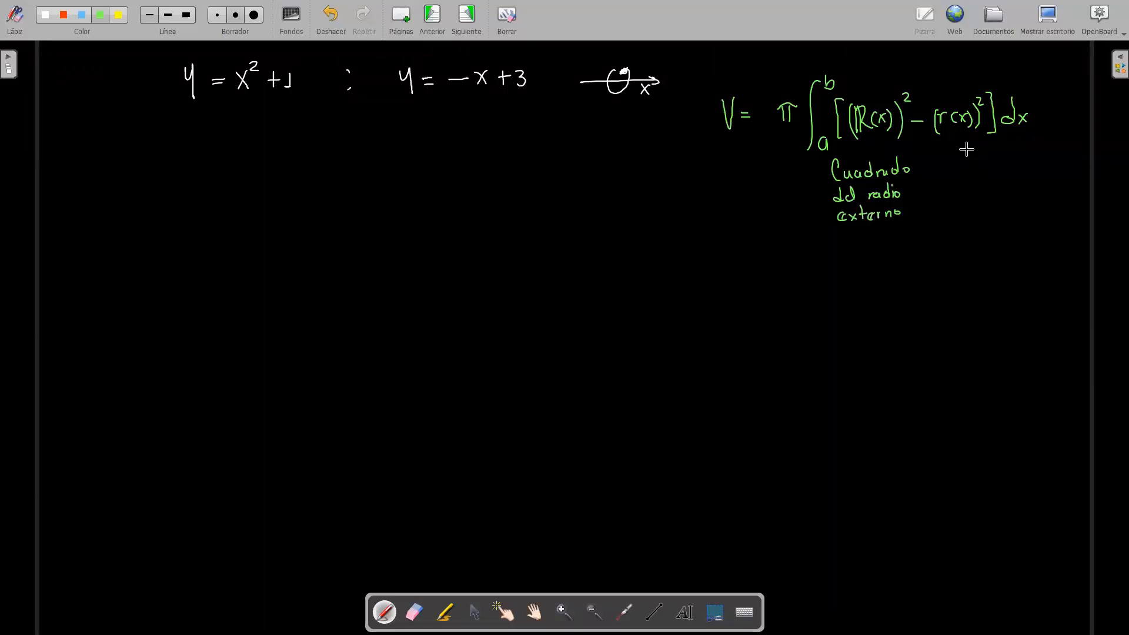
Step: Draw arrows down from both radius terms and write "Cuadrado del radio interno" under (r(x))²
{"action": "left_click_drag", "start_coordinate": [875, 141], "coordinate": [877, 158]}
{"action": "left_click_drag", "start_coordinate": [873, 152], "coordinate": [878, 153]}
{"action": "left_click_drag", "start_coordinate": [960, 137], "coordinate": [961, 154]}
{"action": "mouse_move", "coordinate": [956, 148]}
{"action": "left_mouse_down"}
{"action": "mouse_move", "coordinate": [965, 149]}
{"action": "mouse_move", "coordinate": [944, 163]}
{"action": "mouse_move", "coordinate": [948, 173]}
{"action": "left_mouse_up"}
{"action": "mouse_move", "coordinate": [956, 164]}
{"action": "left_mouse_down"}
{"action": "mouse_move", "coordinate": [1025, 169]}
{"action": "mouse_move", "coordinate": [1017, 163]}
{"action": "left_mouse_up"}
{"action": "left_click_drag", "start_coordinate": [954, 187], "coordinate": [955, 192]}
{"action": "left_click_drag", "start_coordinate": [957, 189], "coordinate": [971, 191]}
{"action": "mouse_move", "coordinate": [985, 185]}
{"action": "left_mouse_down"}
{"action": "mouse_move", "coordinate": [1019, 183]}
{"action": "mouse_move", "coordinate": [983, 209]}
{"action": "mouse_move", "coordinate": [1017, 204]}
{"action": "left_mouse_up"}
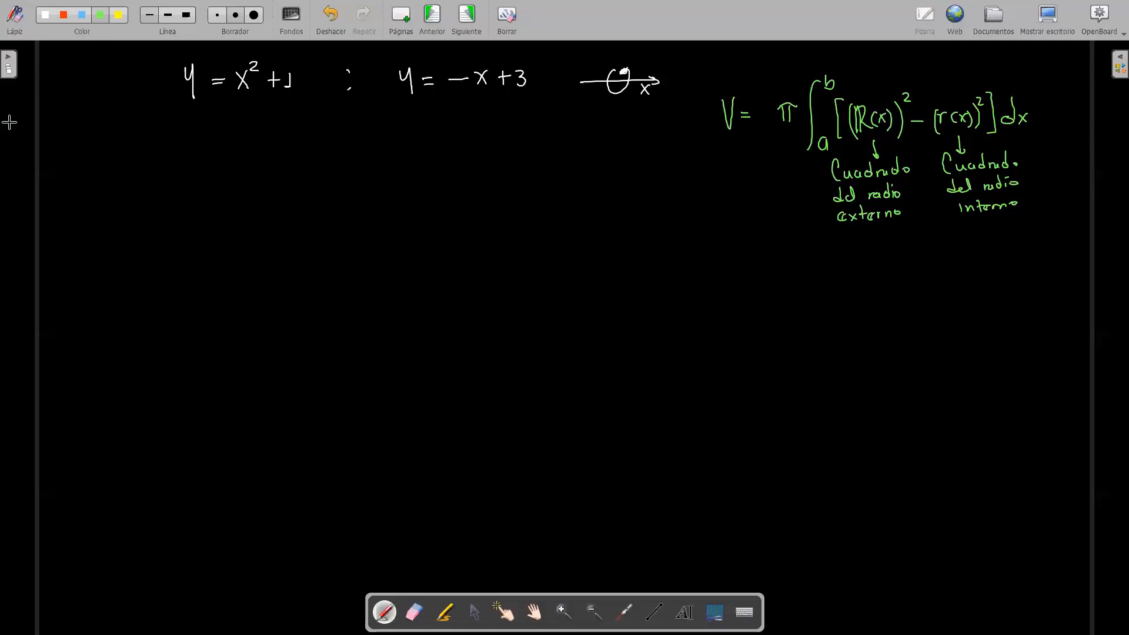
{"action": "left_click", "coordinate": [45, 15]}
{"action": "left_click", "coordinate": [821, 115]}
{"action": "left_click_drag", "start_coordinate": [821, 112], "coordinate": [835, 110]}
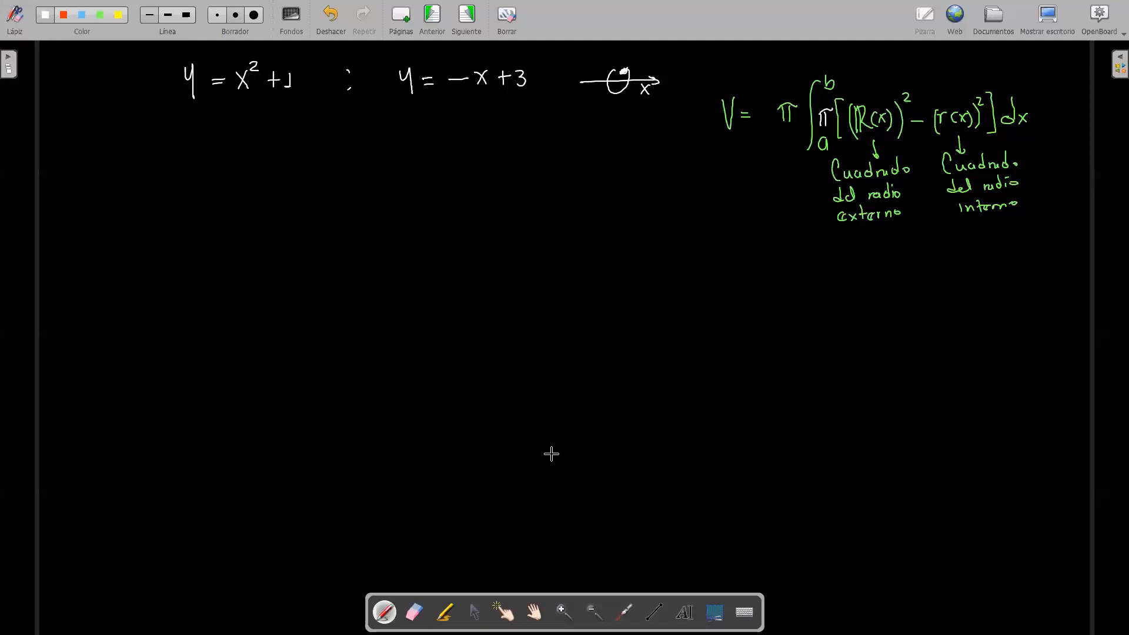
{"action": "left_click", "coordinate": [414, 613]}
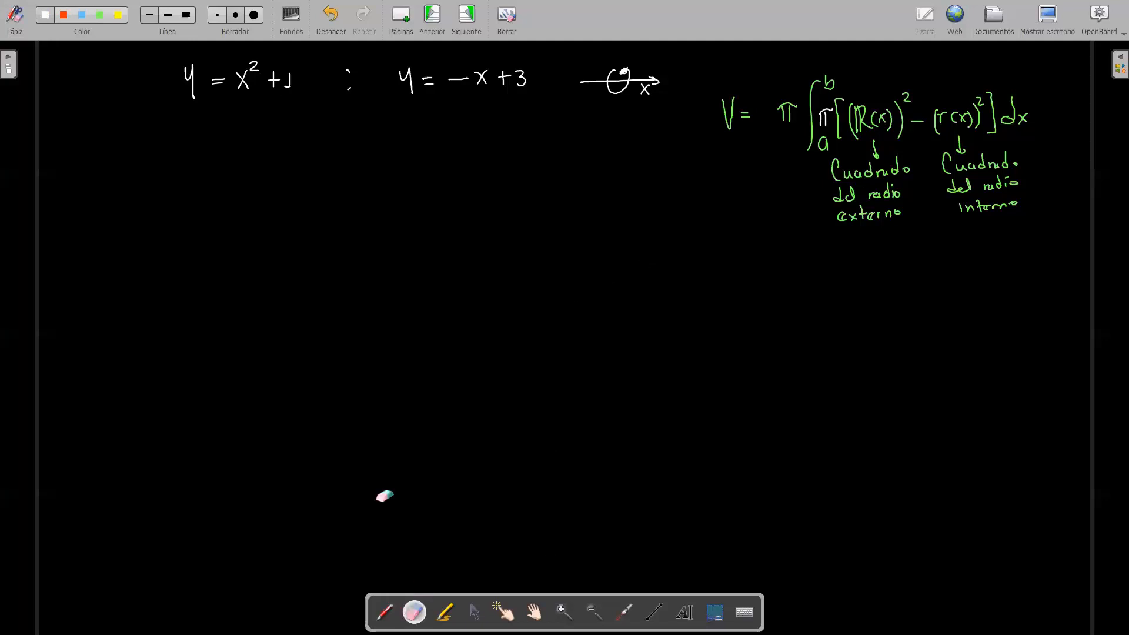
{"action": "left_click", "coordinate": [217, 16]}
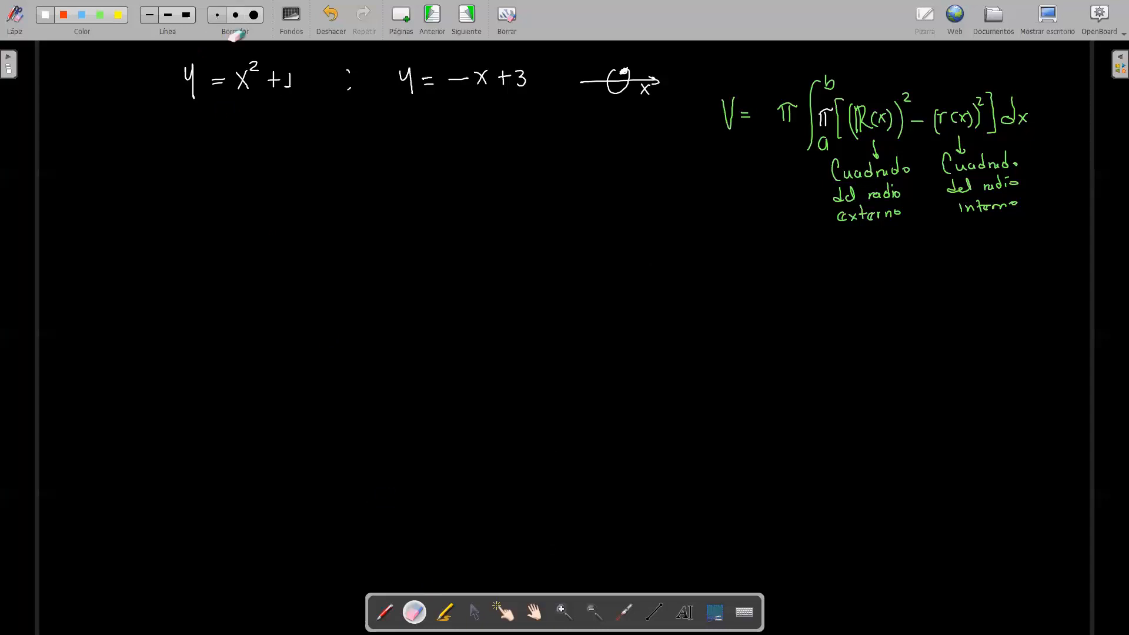
{"action": "left_click_drag", "start_coordinate": [841, 112], "coordinate": [847, 122]}
{"action": "left_click_drag", "start_coordinate": [828, 109], "coordinate": [827, 121]}
Step: Write the equation x² + 1 = −x + 3 in white with the pen, below the given functions
{"action": "left_click", "coordinate": [388, 612]}
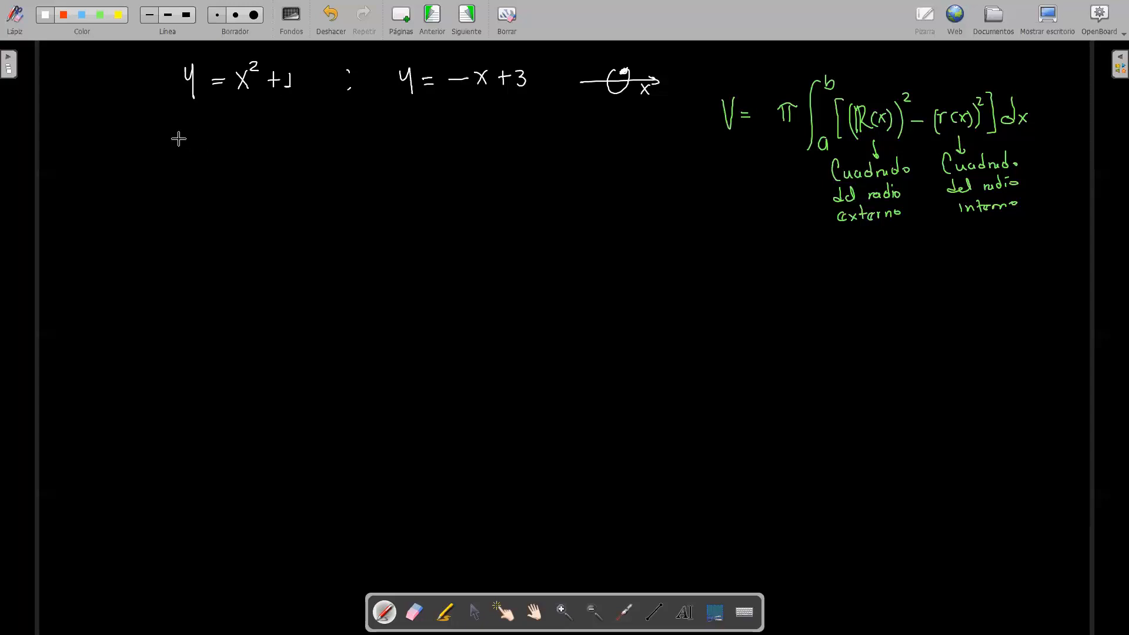
{"action": "mouse_move", "coordinate": [179, 131]}
{"action": "left_mouse_down"}
{"action": "mouse_move", "coordinate": [189, 148]}
{"action": "mouse_move", "coordinate": [179, 149]}
{"action": "mouse_move", "coordinate": [204, 133]}
{"action": "mouse_move", "coordinate": [223, 140]}
{"action": "left_mouse_up"}
{"action": "mouse_move", "coordinate": [215, 132]}
{"action": "left_mouse_down"}
{"action": "mouse_move", "coordinate": [215, 148]}
{"action": "mouse_move", "coordinate": [270, 137]}
{"action": "left_mouse_up"}
{"action": "left_click_drag", "start_coordinate": [261, 142], "coordinate": [322, 147]}
{"action": "mouse_move", "coordinate": [322, 130]}
{"action": "left_mouse_down"}
{"action": "mouse_move", "coordinate": [310, 147]}
{"action": "mouse_move", "coordinate": [354, 146]}
{"action": "left_mouse_up"}
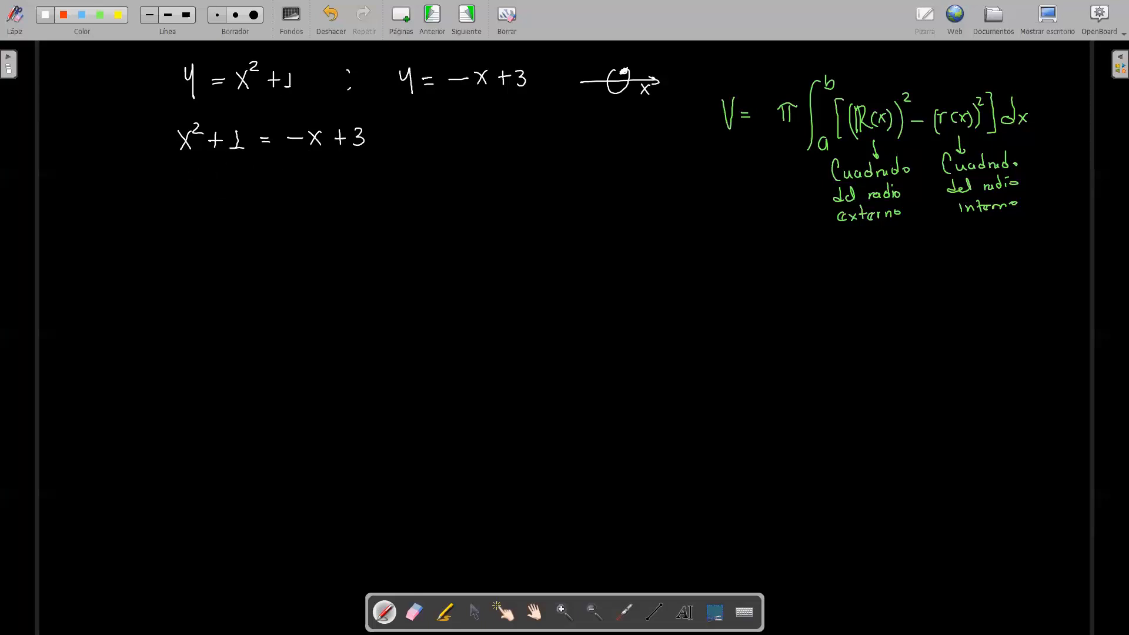
Step: Write the rearranged equation x² + x + 1 − 3 = 0 on the next line
{"action": "left_click_drag", "start_coordinate": [179, 171], "coordinate": [188, 191]}
{"action": "mouse_move", "coordinate": [189, 171]}
{"action": "left_mouse_down"}
{"action": "mouse_move", "coordinate": [179, 191]}
{"action": "mouse_move", "coordinate": [202, 177]}
{"action": "left_mouse_up"}
{"action": "mouse_move", "coordinate": [212, 172]}
{"action": "left_mouse_down"}
{"action": "mouse_move", "coordinate": [213, 191]}
{"action": "mouse_move", "coordinate": [251, 190]}
{"action": "left_mouse_up"}
{"action": "left_click_drag", "start_coordinate": [245, 184], "coordinate": [259, 183]}
{"action": "mouse_move", "coordinate": [264, 176]}
{"action": "left_mouse_down"}
{"action": "mouse_move", "coordinate": [265, 189]}
{"action": "mouse_move", "coordinate": [287, 182]}
{"action": "left_mouse_up"}
{"action": "left_click_drag", "start_coordinate": [290, 172], "coordinate": [292, 188]}
{"action": "left_click_drag", "start_coordinate": [312, 174], "coordinate": [323, 174]}
{"action": "left_click_drag", "start_coordinate": [312, 180], "coordinate": [323, 180]}
{"action": "left_click_drag", "start_coordinate": [340, 171], "coordinate": [339, 171]}
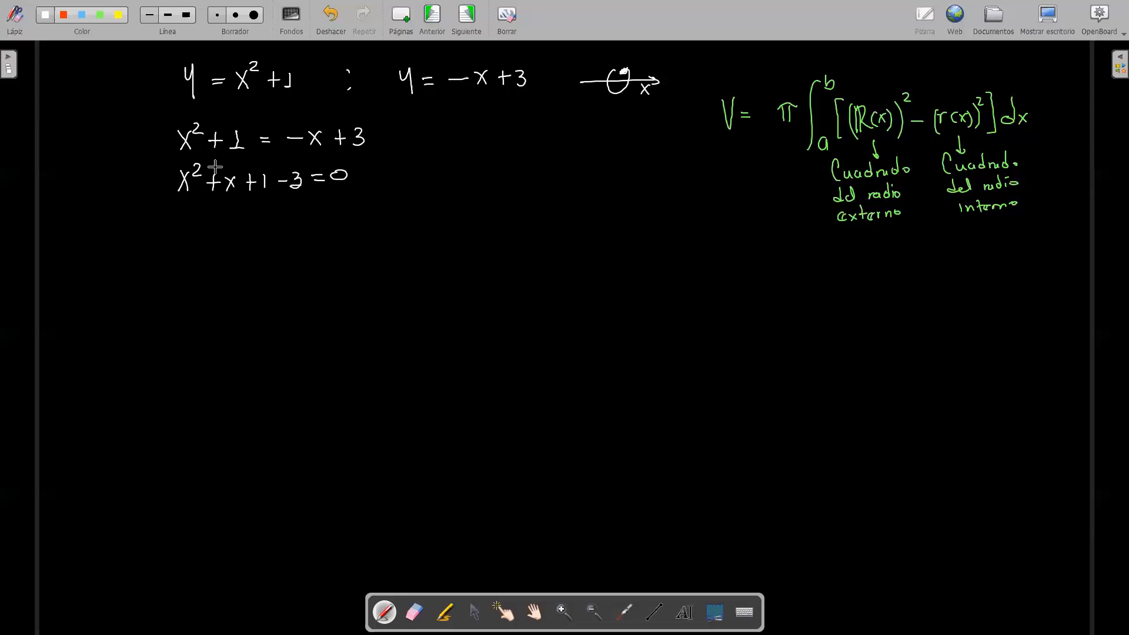
Step: Write the simplified quadratic x² + x − 2 = 0 below it
{"action": "left_click_drag", "start_coordinate": [183, 204], "coordinate": [190, 227]}
{"action": "mouse_move", "coordinate": [194, 203]}
{"action": "left_mouse_down"}
{"action": "mouse_move", "coordinate": [187, 218]}
{"action": "mouse_move", "coordinate": [225, 211]}
{"action": "left_mouse_up"}
{"action": "mouse_move", "coordinate": [217, 204]}
{"action": "left_mouse_down"}
{"action": "mouse_move", "coordinate": [217, 219]}
{"action": "mouse_move", "coordinate": [240, 224]}
{"action": "left_mouse_up"}
{"action": "mouse_move", "coordinate": [239, 210]}
{"action": "left_mouse_down"}
{"action": "mouse_move", "coordinate": [229, 226]}
{"action": "mouse_move", "coordinate": [306, 217]}
{"action": "left_mouse_up"}
{"action": "left_click_drag", "start_coordinate": [327, 206], "coordinate": [324, 207]}
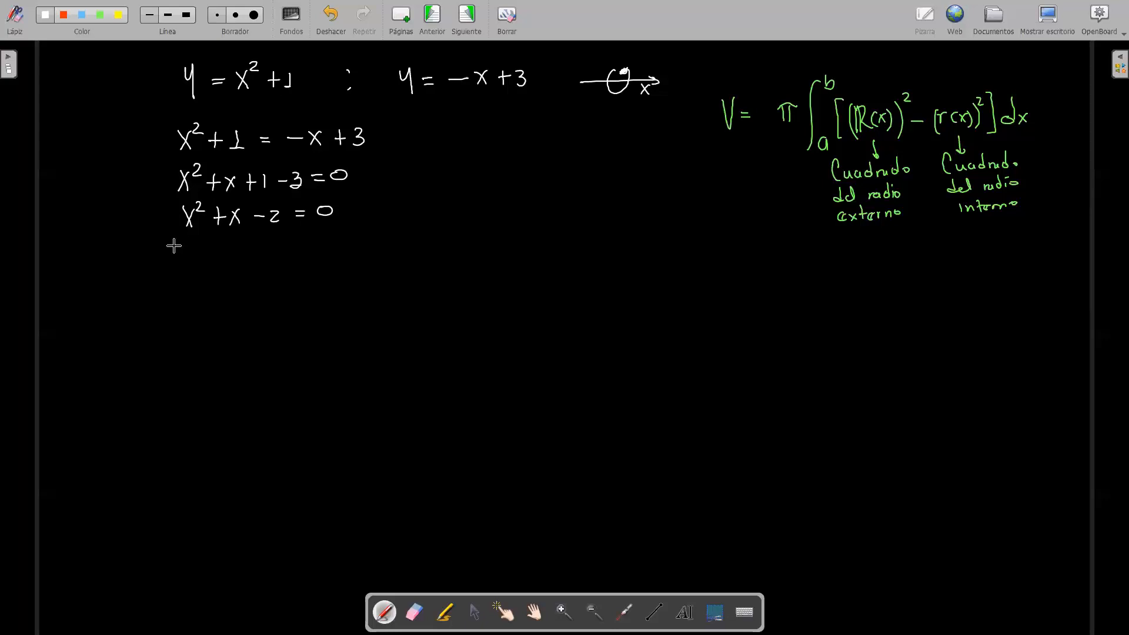
Step: Write the factored form (x + 2)(x − 1) = 0 below the quadratic
{"action": "left_click_drag", "start_coordinate": [174, 236], "coordinate": [172, 264]}
{"action": "mouse_move", "coordinate": [244, 236]}
{"action": "left_mouse_down"}
{"action": "mouse_move", "coordinate": [244, 260]}
{"action": "mouse_move", "coordinate": [264, 262]}
{"action": "left_mouse_up"}
{"action": "mouse_move", "coordinate": [325, 234]}
{"action": "left_mouse_down"}
{"action": "mouse_move", "coordinate": [323, 260]}
{"action": "mouse_move", "coordinate": [350, 240]}
{"action": "left_mouse_up"}
{"action": "left_click_drag", "start_coordinate": [341, 247], "coordinate": [360, 241]}
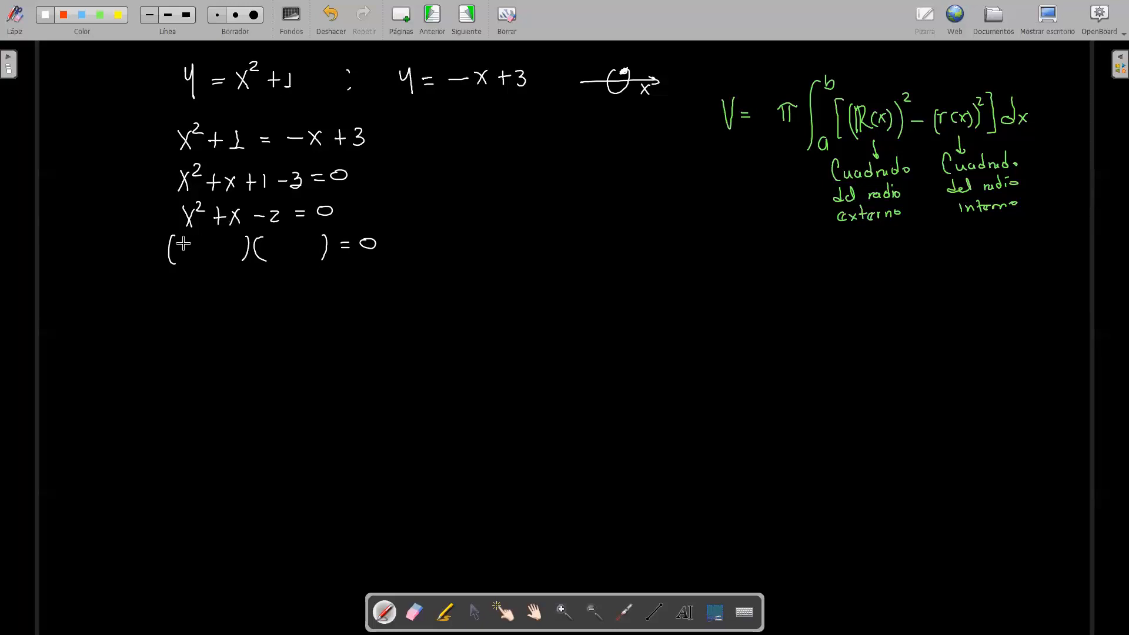
{"action": "left_click_drag", "start_coordinate": [184, 241], "coordinate": [182, 259]}
{"action": "left_click_drag", "start_coordinate": [269, 243], "coordinate": [278, 257]}
{"action": "left_click_drag", "start_coordinate": [277, 243], "coordinate": [269, 257]}
{"action": "left_click_drag", "start_coordinate": [195, 250], "coordinate": [201, 258]}
{"action": "left_click_drag", "start_coordinate": [286, 247], "coordinate": [293, 249]}
{"action": "left_click_drag", "start_coordinate": [222, 242], "coordinate": [234, 257]}
{"action": "left_click_drag", "start_coordinate": [309, 237], "coordinate": [307, 254]}
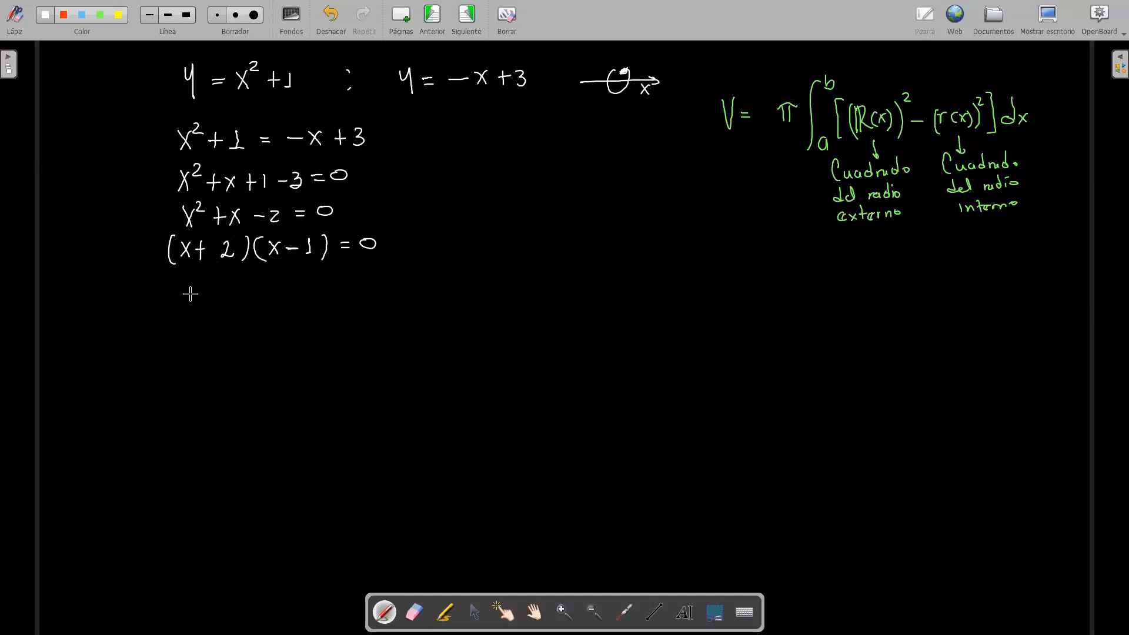
Step: Write the separate factor equations x + 2 = 0 ∨ x − 1 = 0 on the next line
{"action": "left_click_drag", "start_coordinate": [171, 278], "coordinate": [181, 292]}
{"action": "mouse_move", "coordinate": [181, 279]}
{"action": "left_mouse_down"}
{"action": "mouse_move", "coordinate": [172, 293]}
{"action": "mouse_move", "coordinate": [196, 286]}
{"action": "left_mouse_up"}
{"action": "mouse_move", "coordinate": [190, 280]}
{"action": "left_mouse_down"}
{"action": "mouse_move", "coordinate": [190, 292]}
{"action": "mouse_move", "coordinate": [233, 282]}
{"action": "left_mouse_up"}
{"action": "left_click_drag", "start_coordinate": [224, 287], "coordinate": [234, 288]}
{"action": "left_click_drag", "start_coordinate": [245, 280], "coordinate": [245, 281]}
{"action": "left_click_drag", "start_coordinate": [285, 282], "coordinate": [327, 286]}
{"action": "left_click", "coordinate": [317, 273]}
{"action": "mouse_move", "coordinate": [327, 274]}
{"action": "left_mouse_down"}
{"action": "mouse_move", "coordinate": [318, 286]}
{"action": "mouse_move", "coordinate": [349, 285]}
{"action": "left_mouse_up"}
{"action": "left_click_drag", "start_coordinate": [362, 278], "coordinate": [371, 277]}
{"action": "left_click_drag", "start_coordinate": [362, 284], "coordinate": [389, 272]}
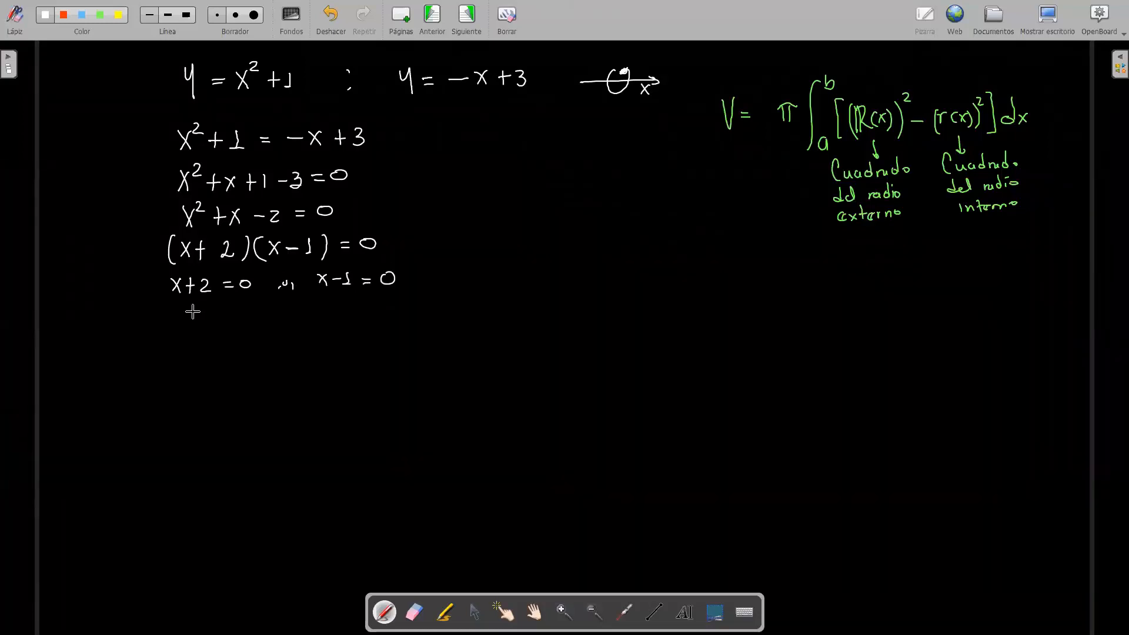
Step: Write the solutions x = −2 ∨ x = 1 and box each one in yellow
{"action": "mouse_move", "coordinate": [189, 310]}
{"action": "left_mouse_down"}
{"action": "mouse_move", "coordinate": [199, 324]}
{"action": "mouse_move", "coordinate": [189, 325]}
{"action": "left_mouse_up"}
{"action": "left_click_drag", "start_coordinate": [210, 313], "coordinate": [281, 317]}
{"action": "left_click_drag", "start_coordinate": [286, 313], "coordinate": [292, 312]}
{"action": "mouse_move", "coordinate": [295, 312]}
{"action": "left_mouse_down"}
{"action": "mouse_move", "coordinate": [347, 306]}
{"action": "mouse_move", "coordinate": [360, 317]}
{"action": "left_mouse_up"}
{"action": "left_click_drag", "start_coordinate": [356, 317], "coordinate": [366, 317]}
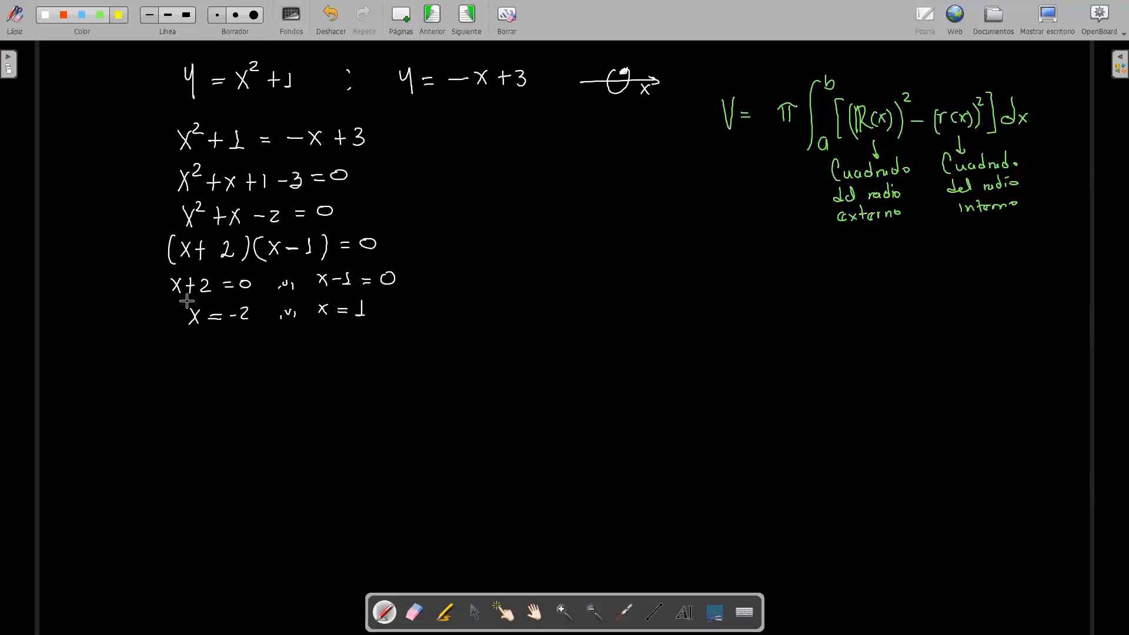
{"action": "mouse_move", "coordinate": [185, 301]}
{"action": "left_mouse_down"}
{"action": "mouse_move", "coordinate": [260, 300]}
{"action": "mouse_move", "coordinate": [236, 335]}
{"action": "mouse_move", "coordinate": [193, 336]}
{"action": "mouse_move", "coordinate": [178, 310]}
{"action": "mouse_move", "coordinate": [187, 300]}
{"action": "left_mouse_up"}
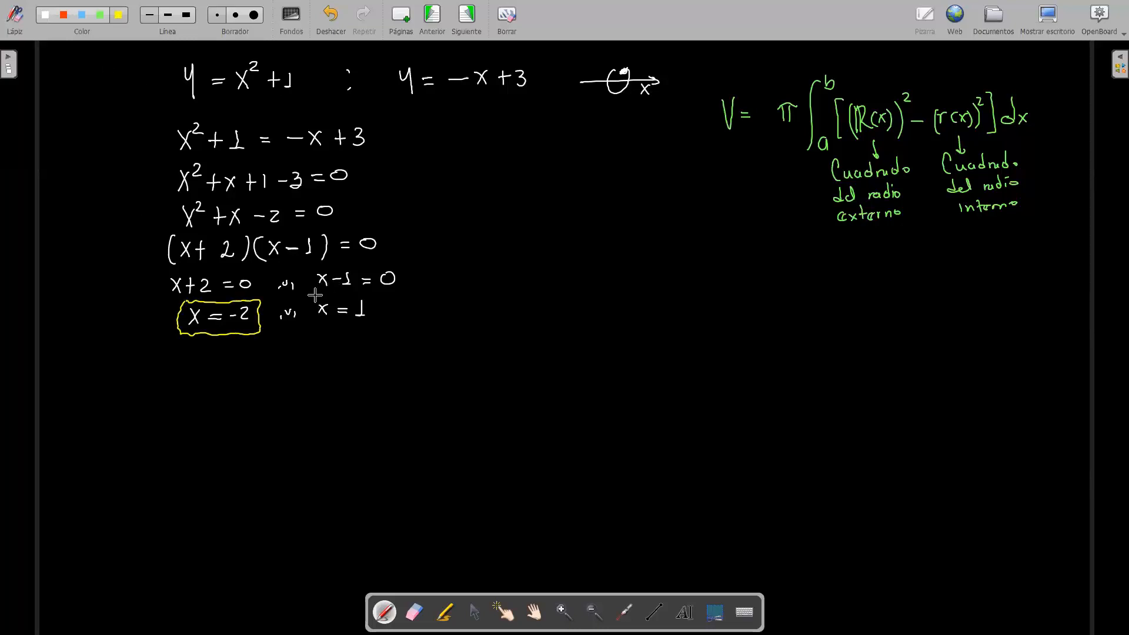
{"action": "mouse_move", "coordinate": [310, 296]}
{"action": "left_mouse_down"}
{"action": "mouse_move", "coordinate": [378, 301]}
{"action": "mouse_move", "coordinate": [379, 324]}
{"action": "mouse_move", "coordinate": [311, 328]}
{"action": "mouse_move", "coordinate": [314, 296]}
{"action": "left_mouse_up"}
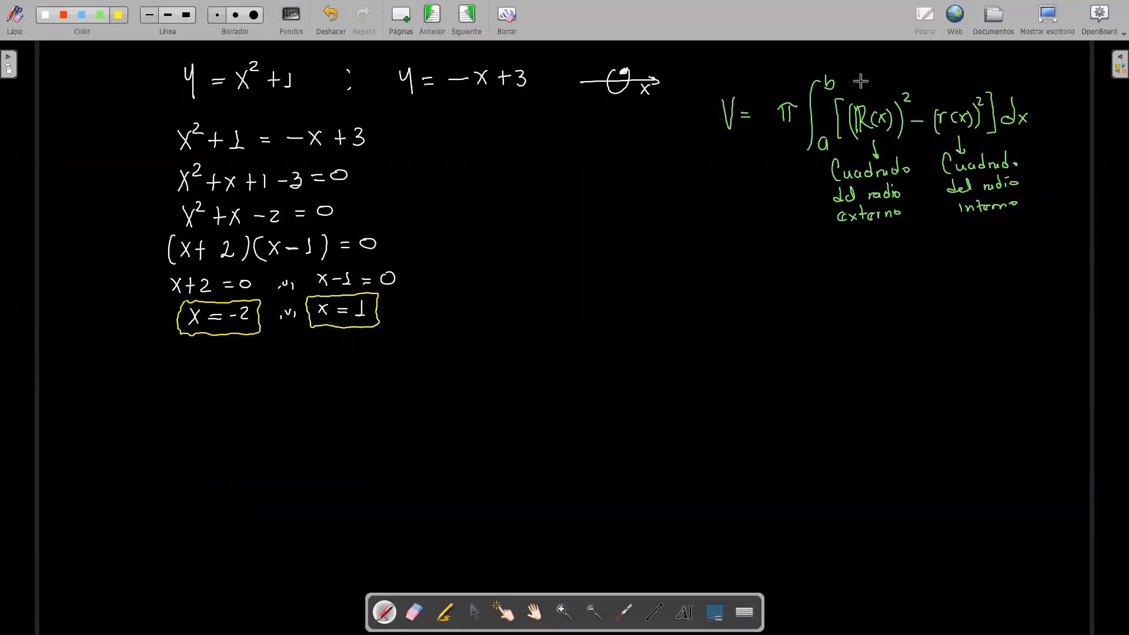
Step: Switch to GeoGebra on the desktop and delete f(x) = √(9−x²) together with everything that depends on it
{"action": "left_click_drag", "start_coordinate": [856, 79], "coordinate": [976, 74]}
{"action": "left_click", "coordinate": [1050, 18]}
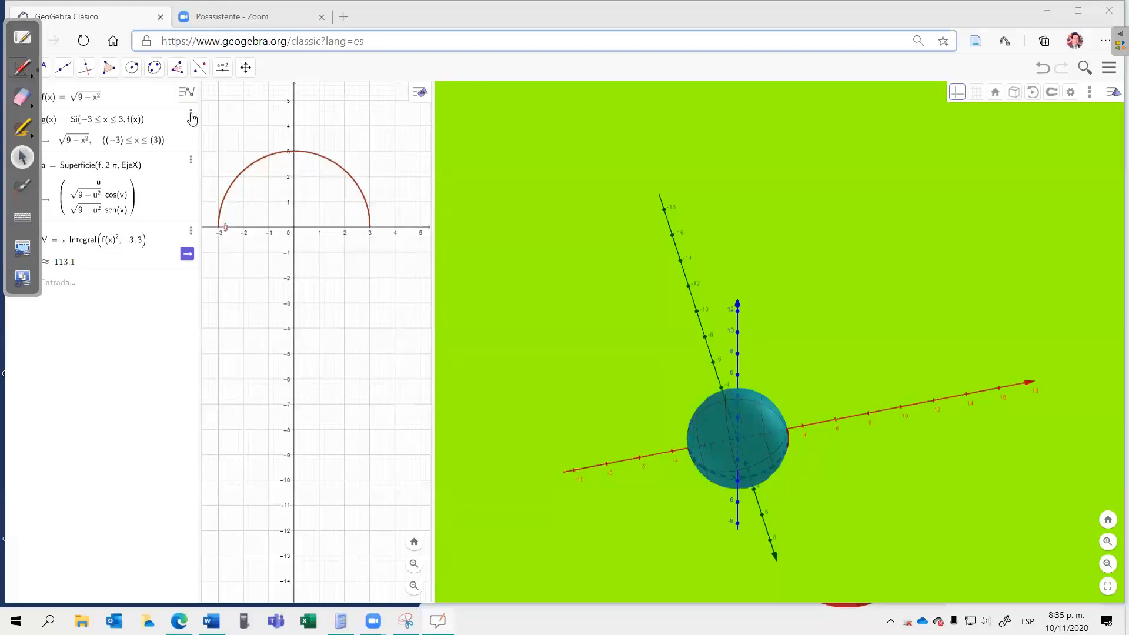
{"action": "left_click", "coordinate": [183, 97]}
{"action": "left_click", "coordinate": [190, 115]}
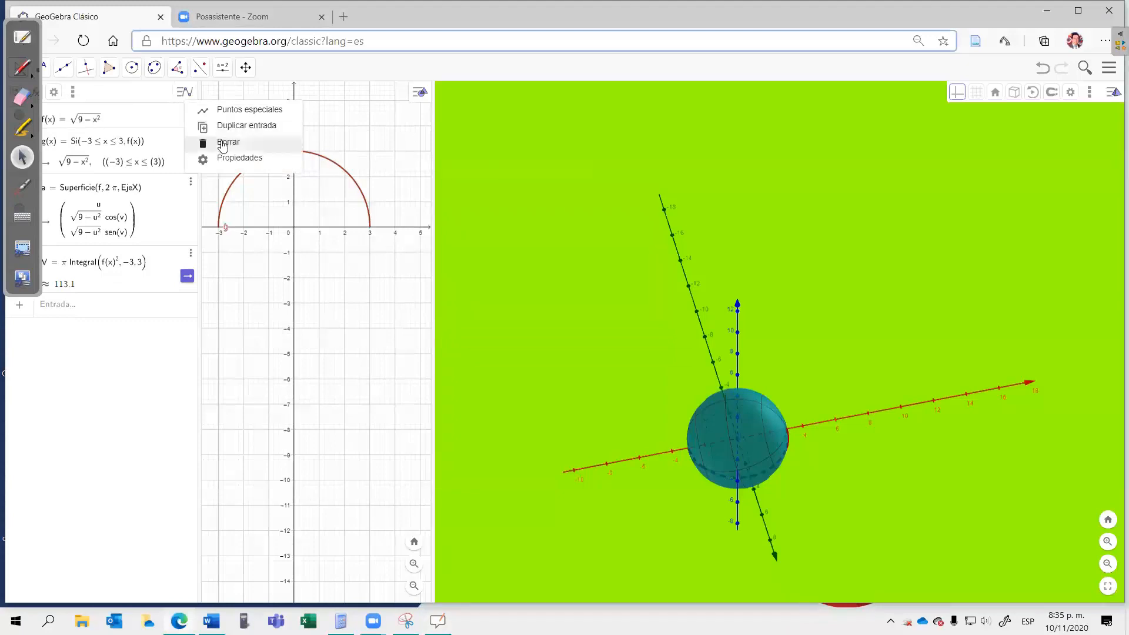
{"action": "left_click", "coordinate": [189, 143]}
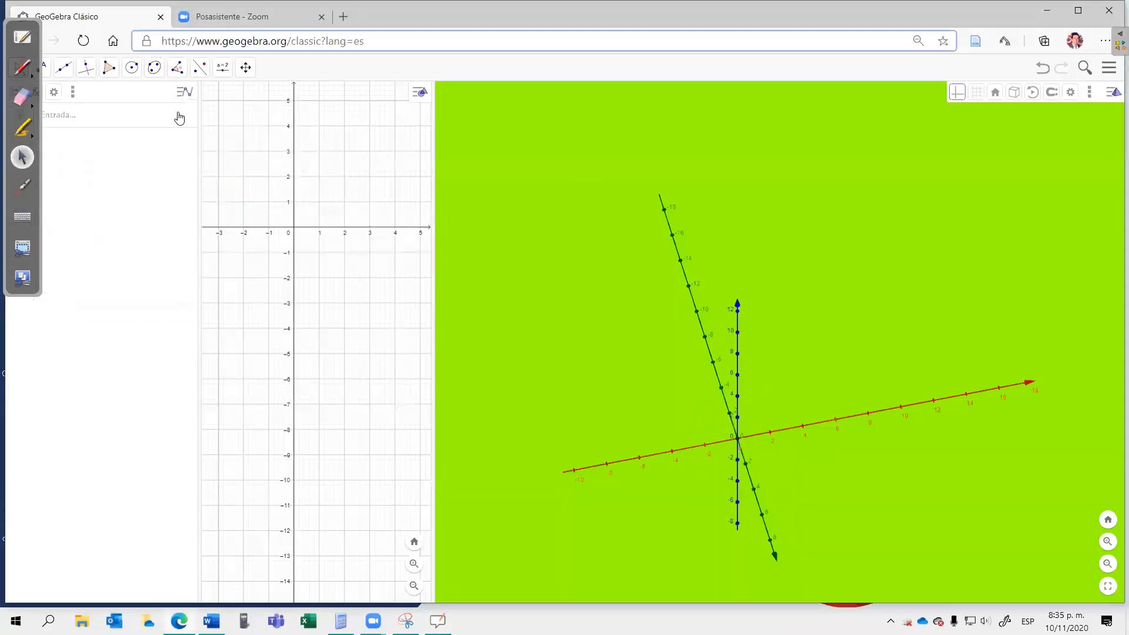
Step: Collapse the annotation palette off the algebra list and insert the command Función(<Función>, <Valor inicial>, <Valor final>)
{"action": "left_click", "coordinate": [59, 116]}
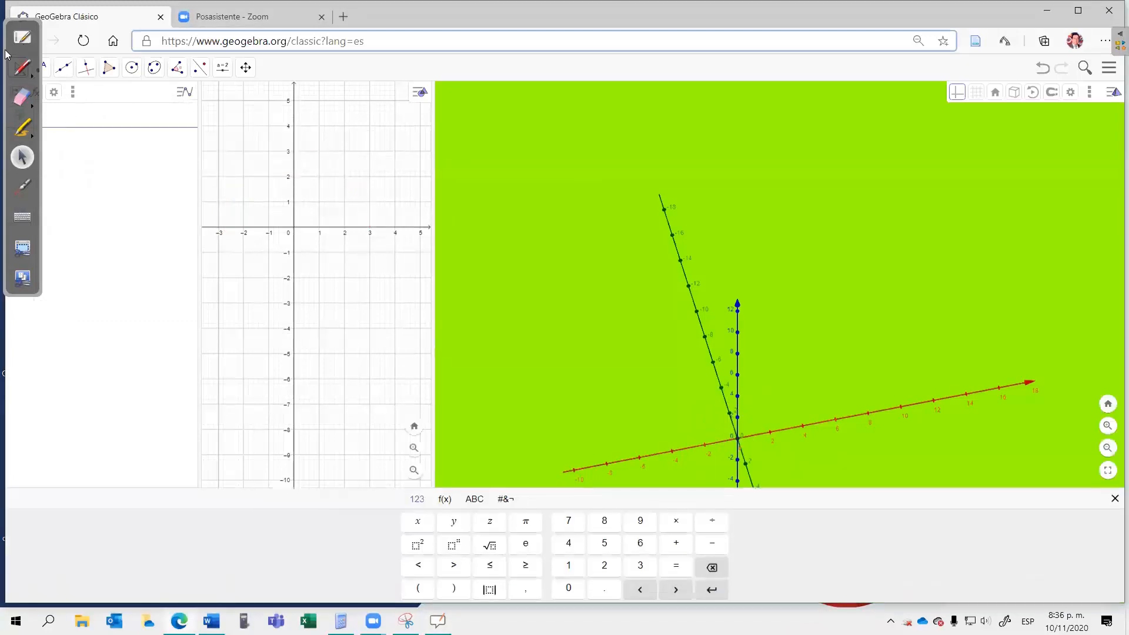
{"action": "left_click_drag", "start_coordinate": [1, 151], "coordinate": [1, 207]}
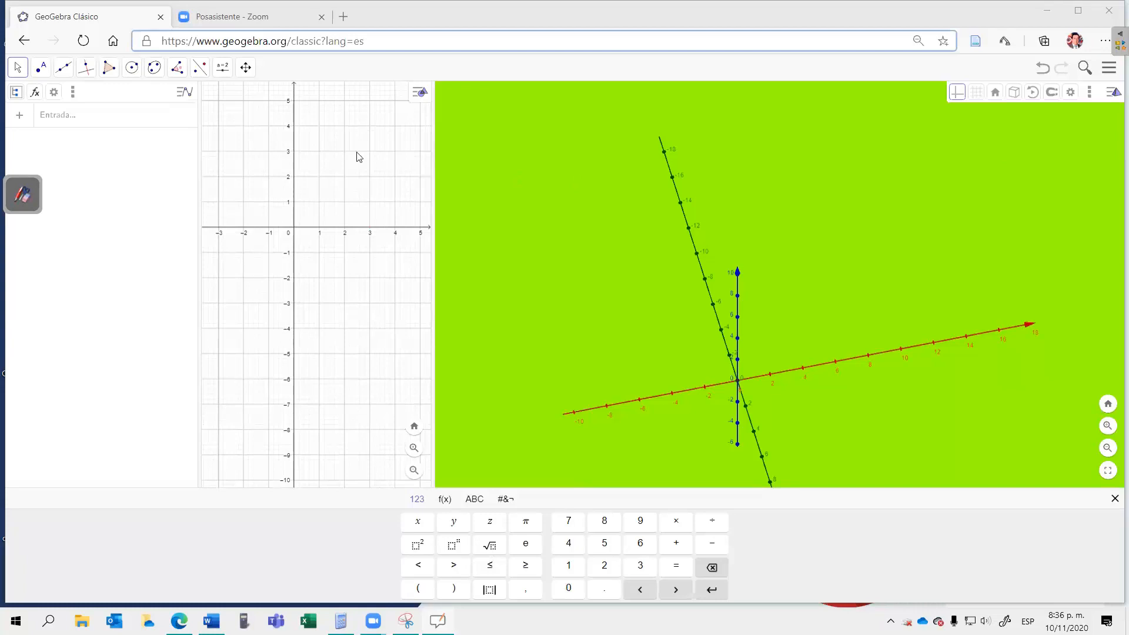
{"action": "left_click", "coordinate": [59, 117]}
{"action": "type", "text": "func"}
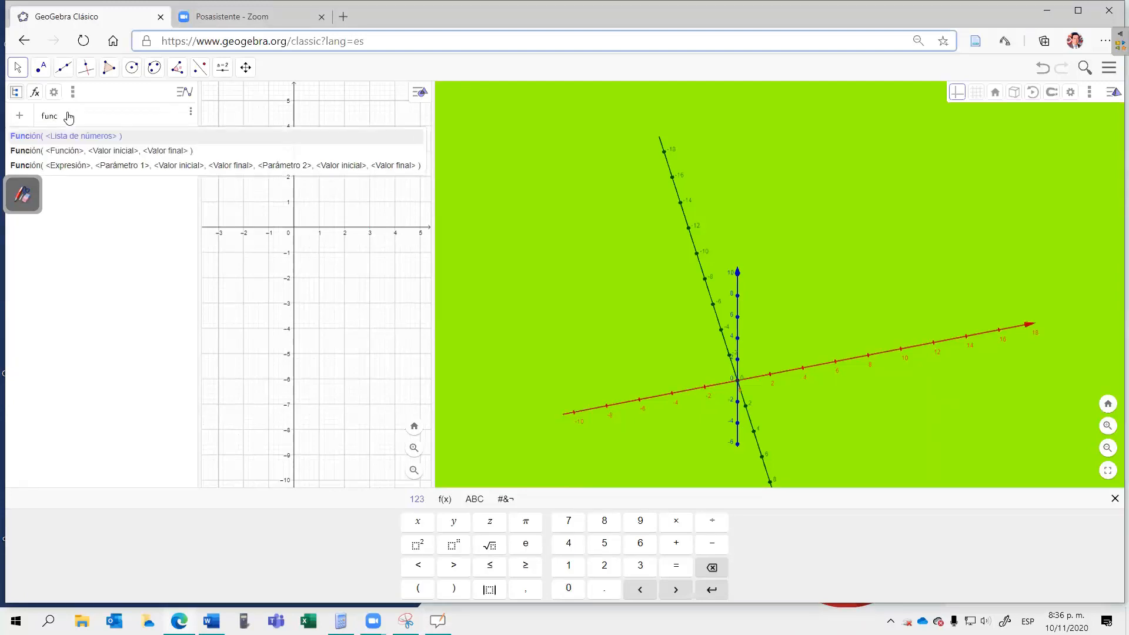
{"action": "left_click", "coordinate": [77, 153]}
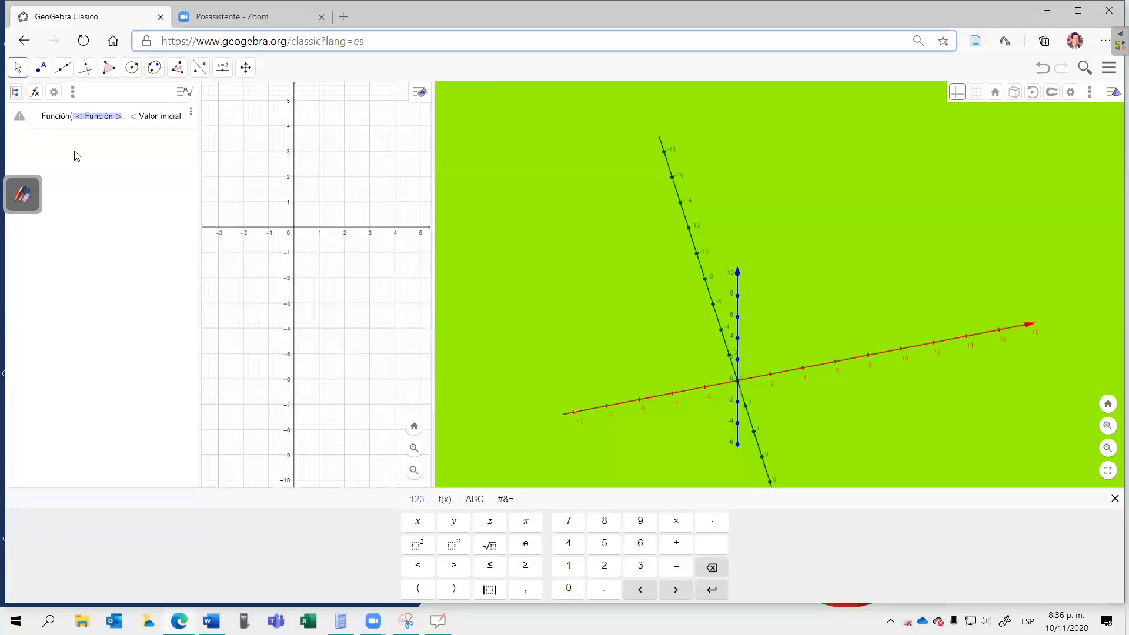
Step: Plot x² + 1 with the Función command from initial value −2 to final value 1
{"action": "key", "text": "End"}
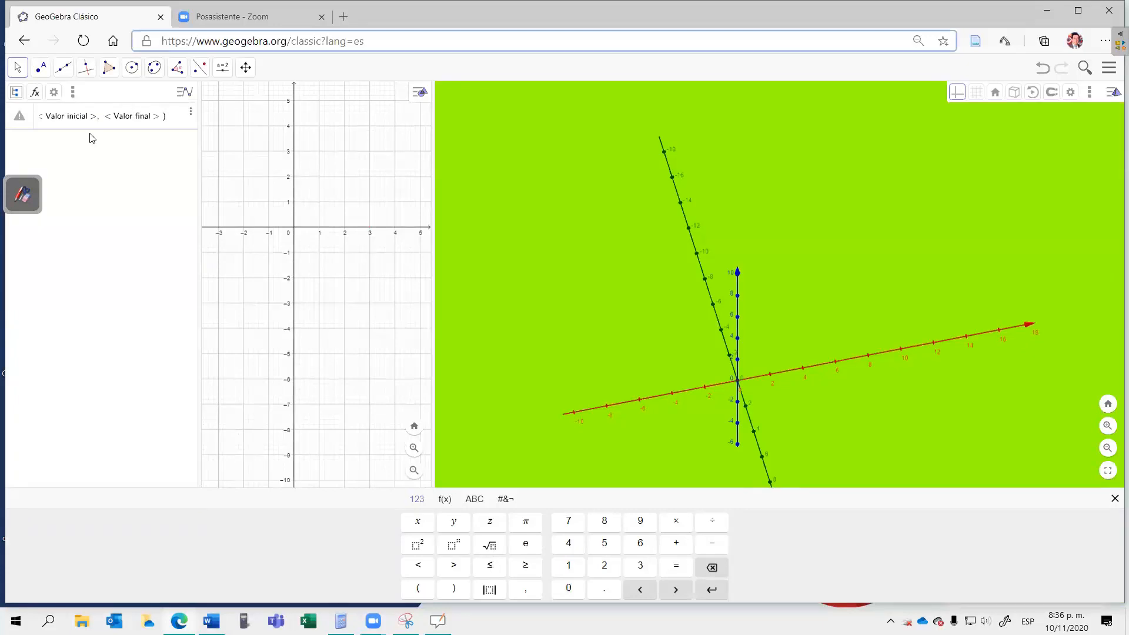
{"action": "left_click", "coordinate": [420, 551]}
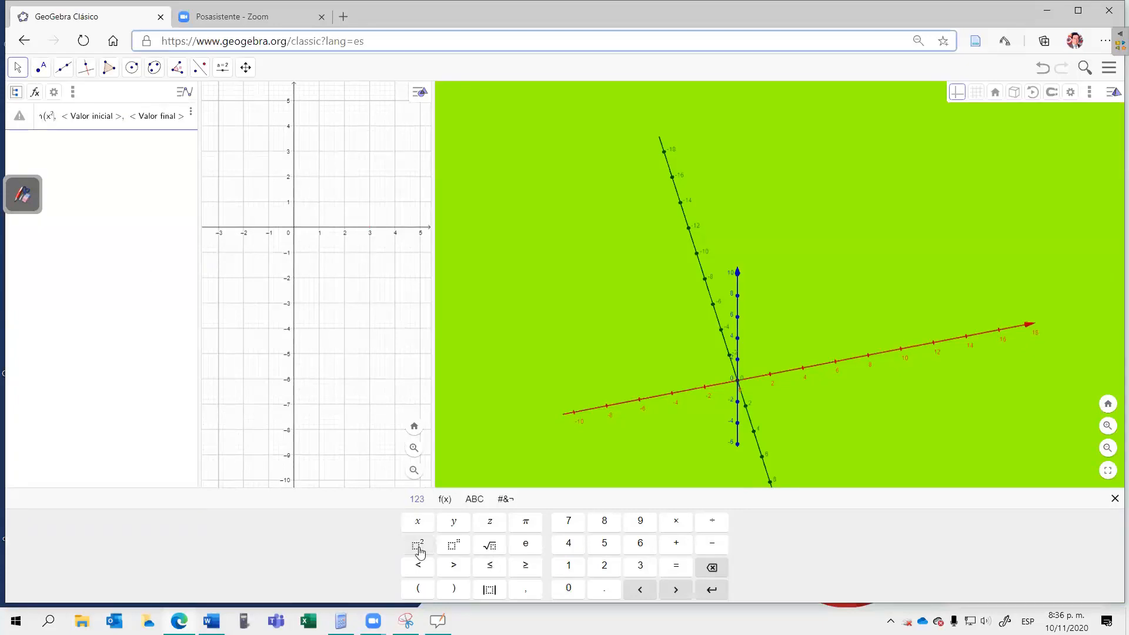
{"action": "type", "text": "+1"}
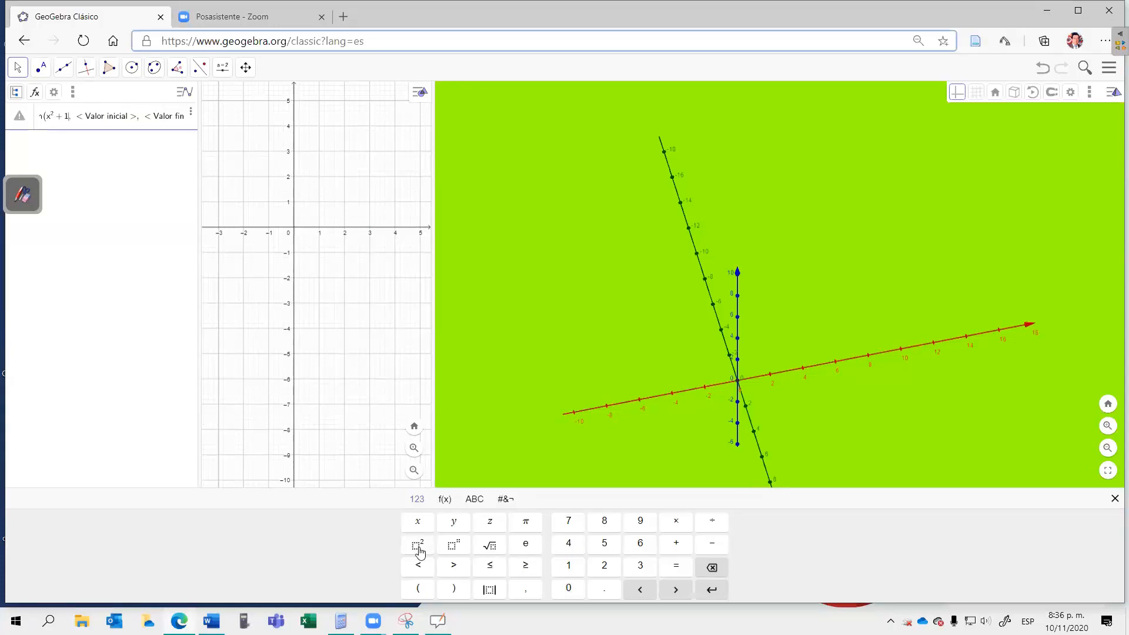
{"action": "key", "text": "Tab"}
{"action": "type", "text": "-2"}
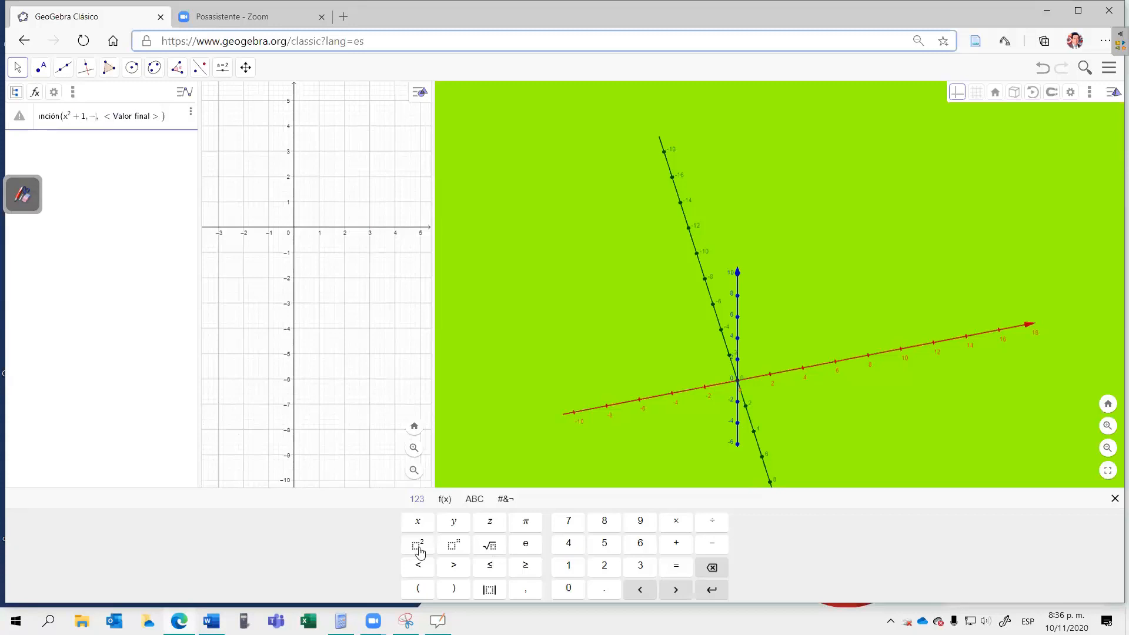
{"action": "key", "text": "Tab"}
{"action": "type", "text": "1"}
{"action": "key", "text": "Return"}
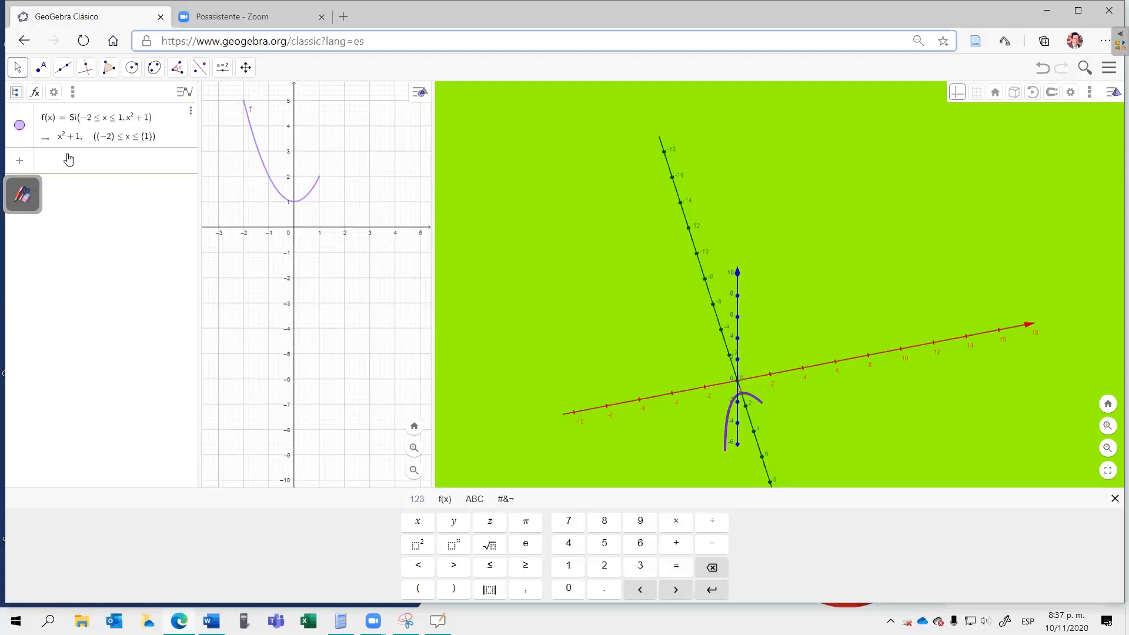
Step: Plot −x + 3 with the Función command from initial value −2 to final value 1
{"action": "type", "text": "funci"}
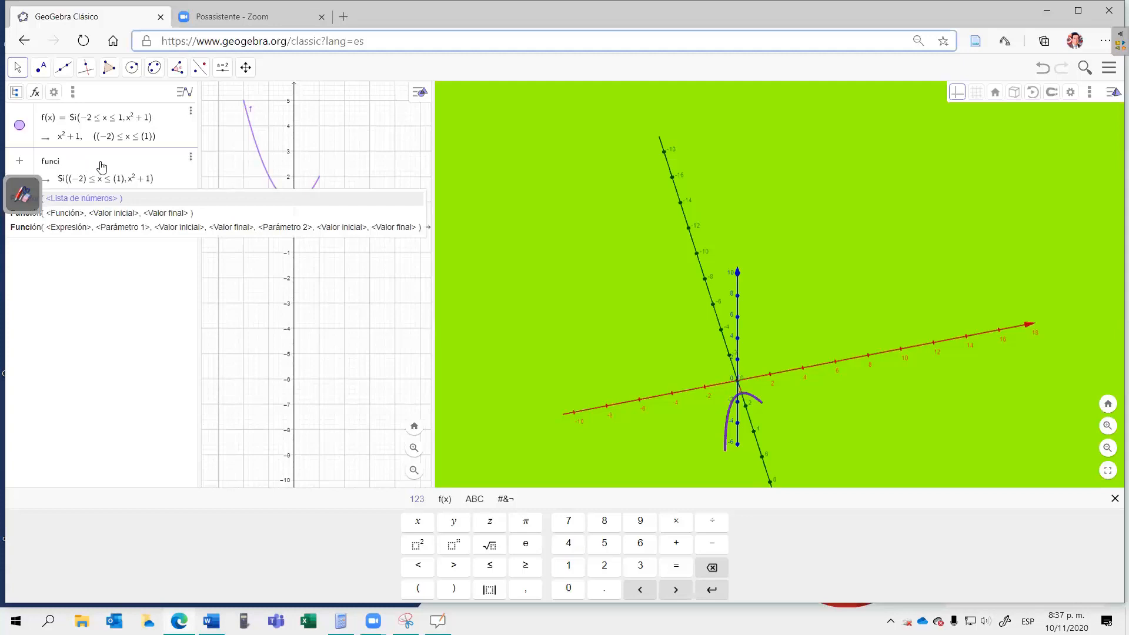
{"action": "left_click", "coordinate": [67, 215]}
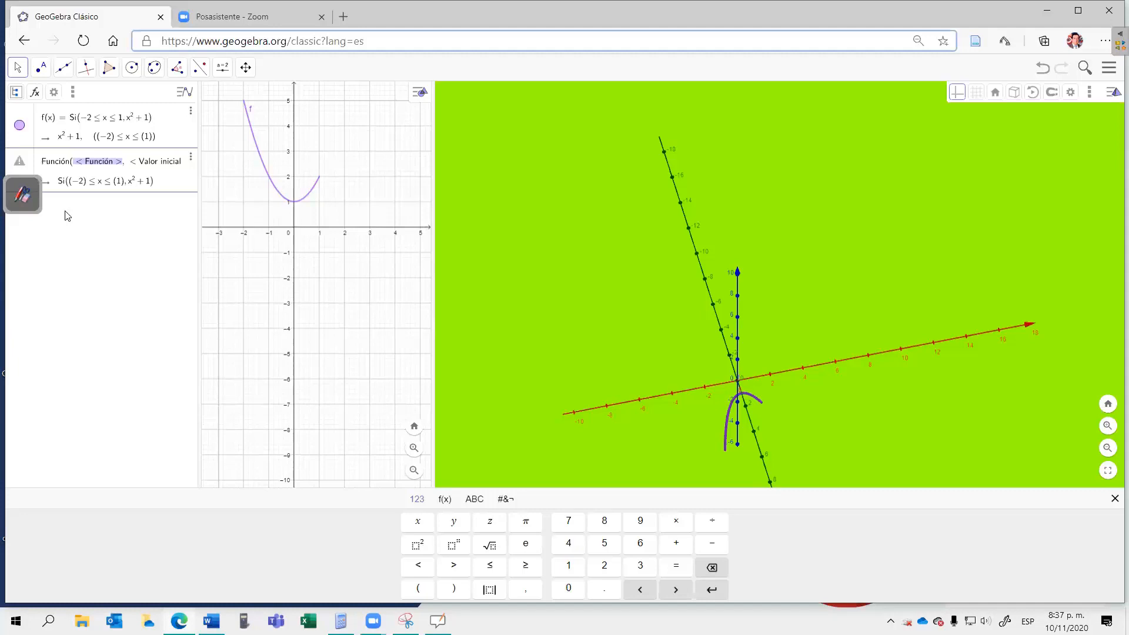
{"action": "key", "text": "End"}
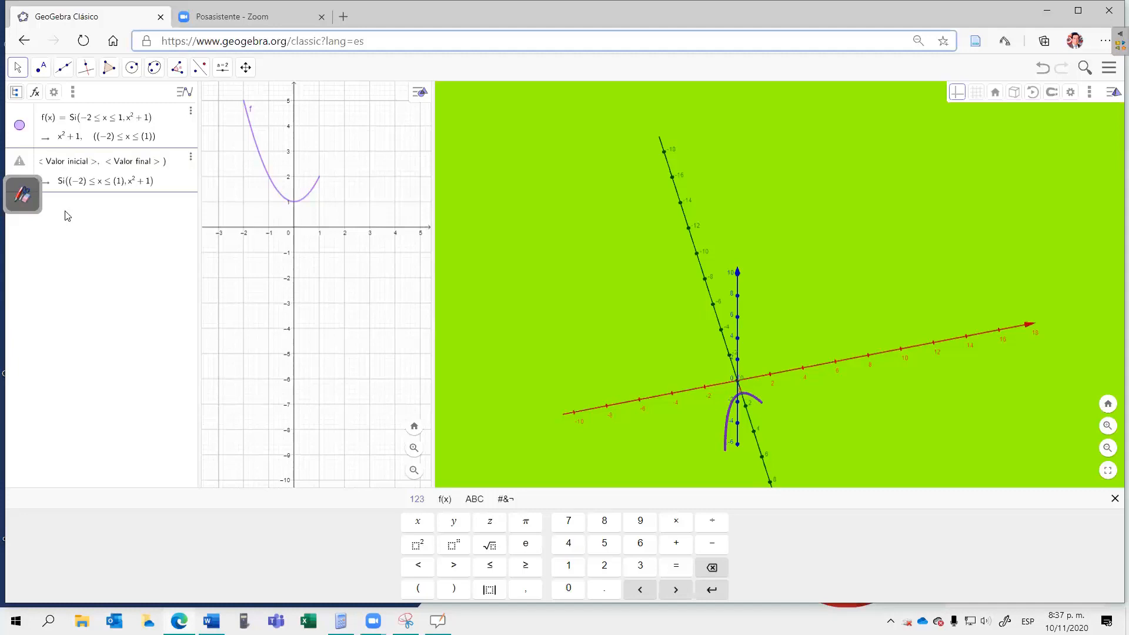
{"action": "type", "text": "-x"}
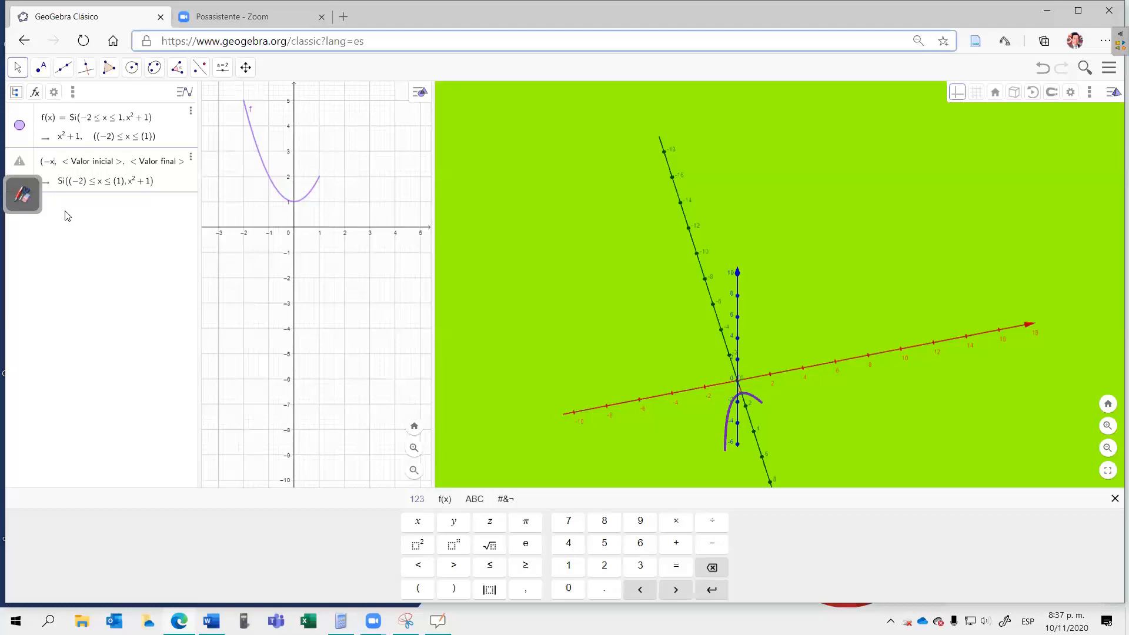
{"action": "type", "text": "+3"}
{"action": "key", "text": "Tab"}
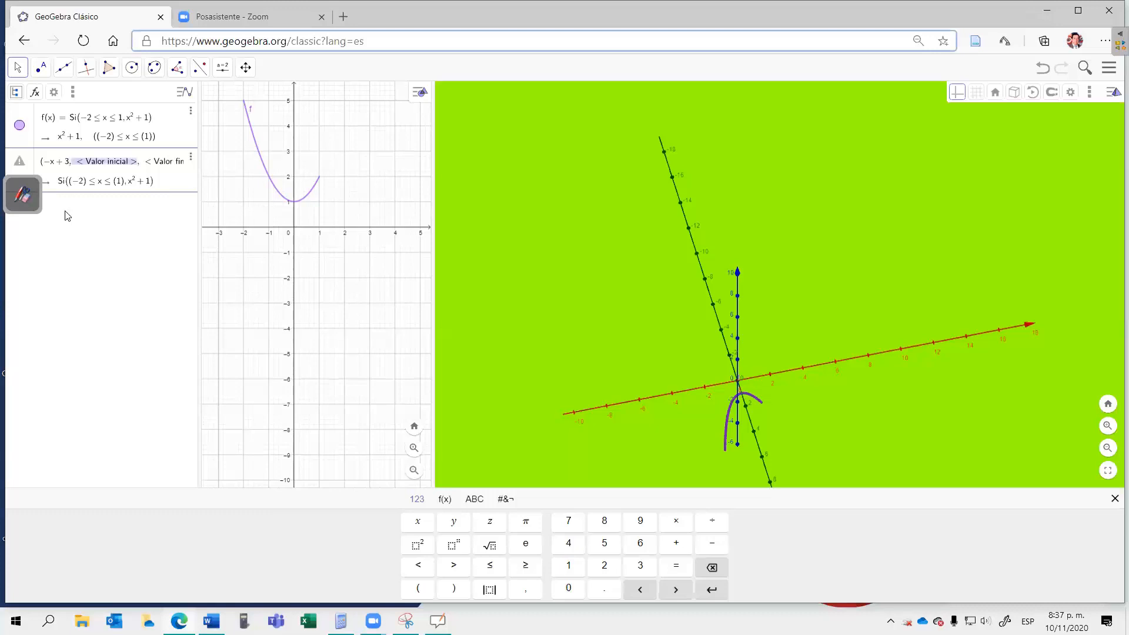
{"action": "type", "text": "-2"}
{"action": "key", "text": "Tab"}
{"action": "type", "text": "1"}
{"action": "key", "text": "Return"}
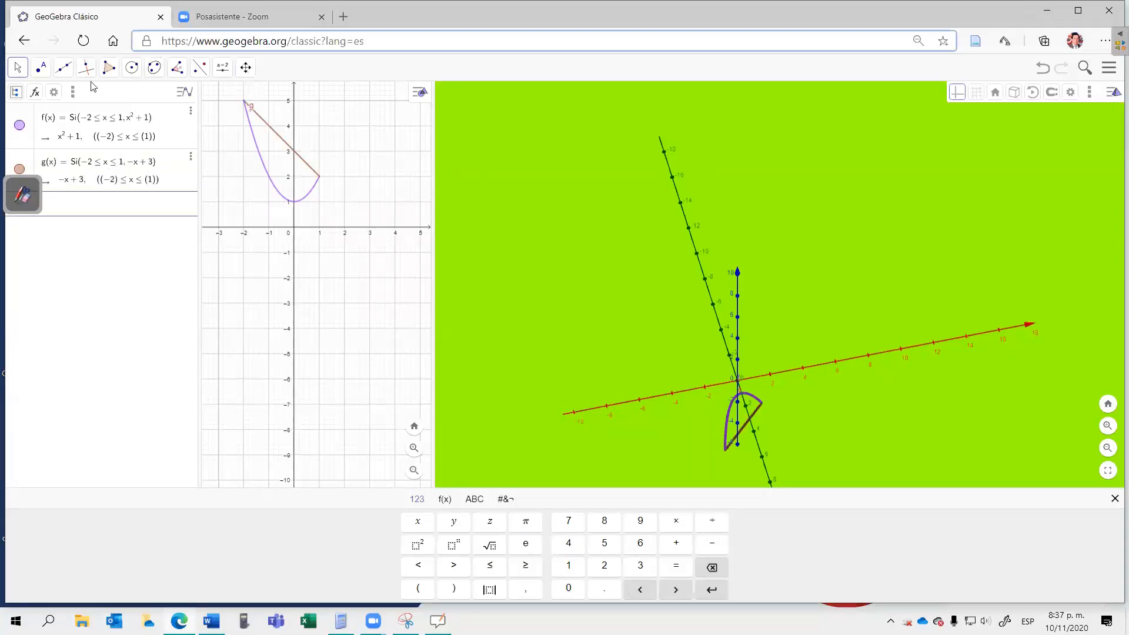
Step: Examine the region enclosed by the parabola and the line from several angles in the 3D view and in the 2D graph
{"action": "left_click", "coordinate": [18, 67]}
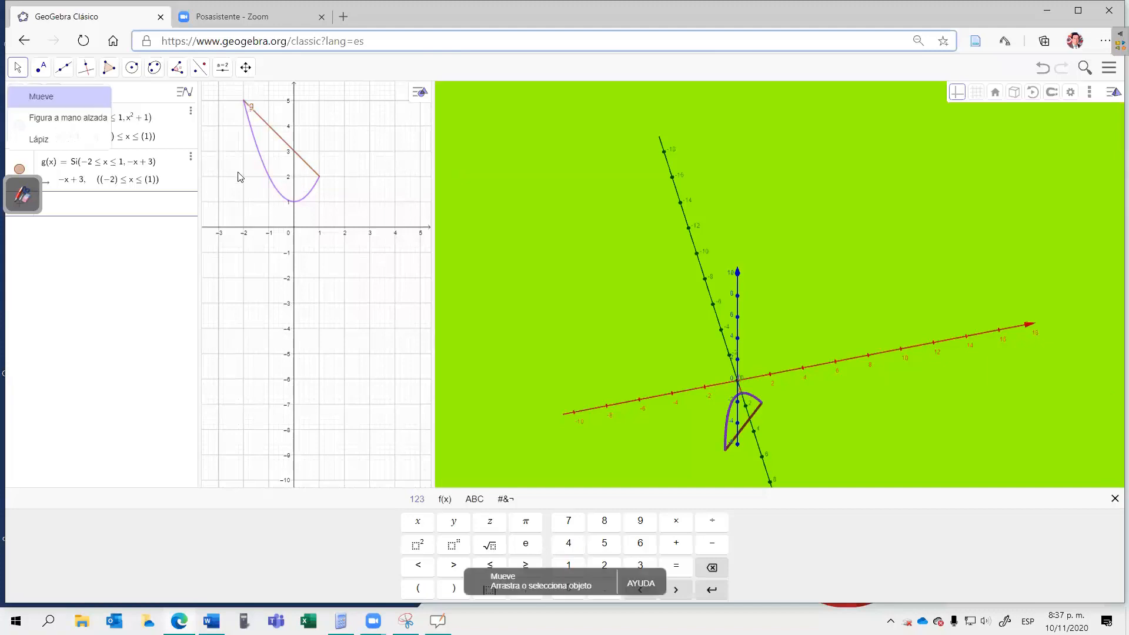
{"action": "left_click", "coordinate": [247, 194]}
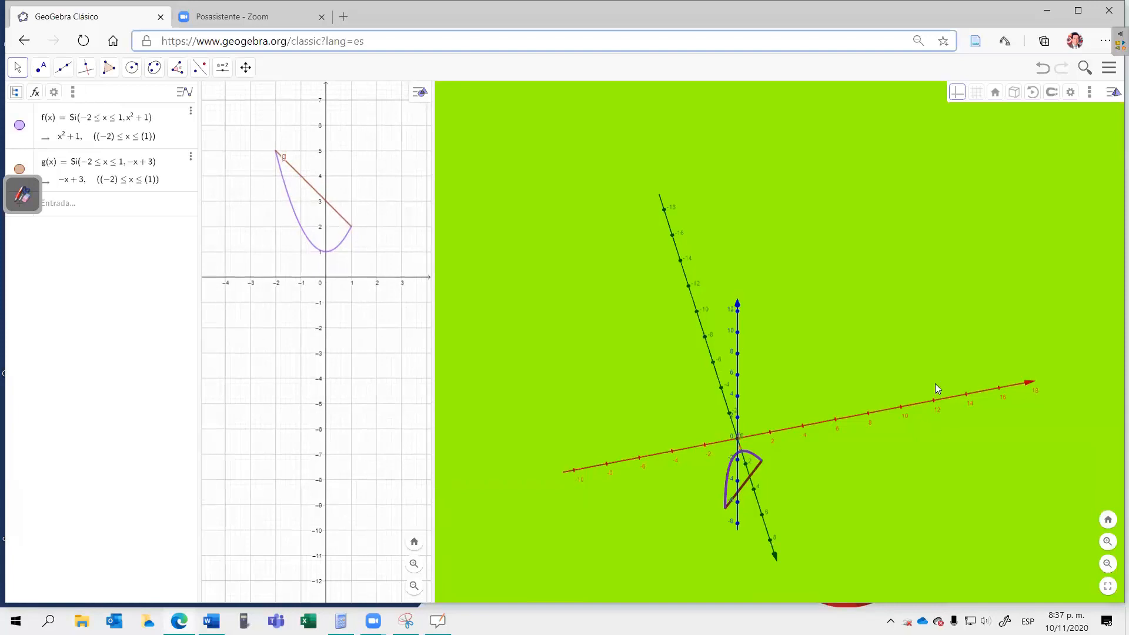
{"action": "left_click", "coordinate": [847, 455]}
{"action": "left_click_drag", "start_coordinate": [872, 433], "coordinate": [781, 441]}
{"action": "left_click_drag", "start_coordinate": [832, 386], "coordinate": [836, 364]}
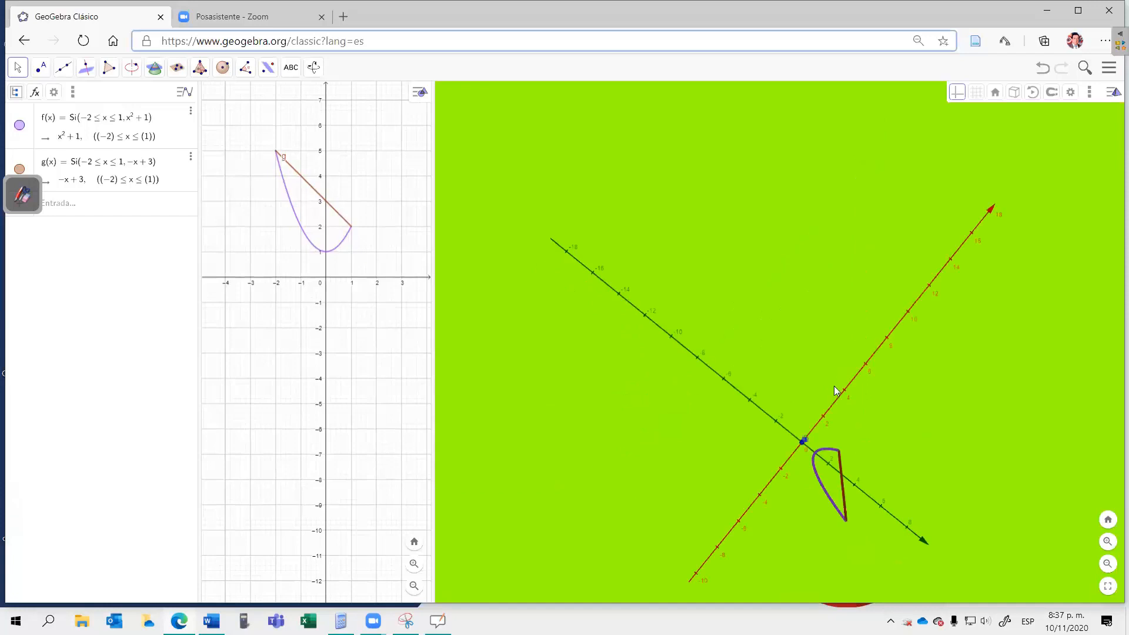
{"action": "left_click_drag", "start_coordinate": [818, 420], "coordinate": [887, 384]}
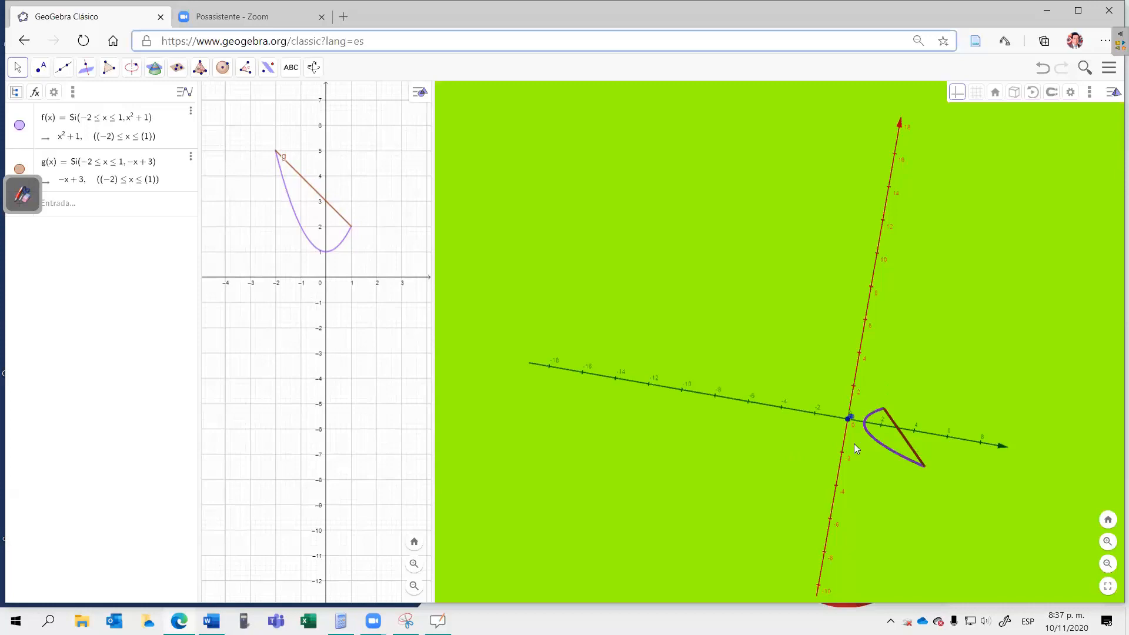
{"action": "left_click_drag", "start_coordinate": [868, 373], "coordinate": [699, 469]}
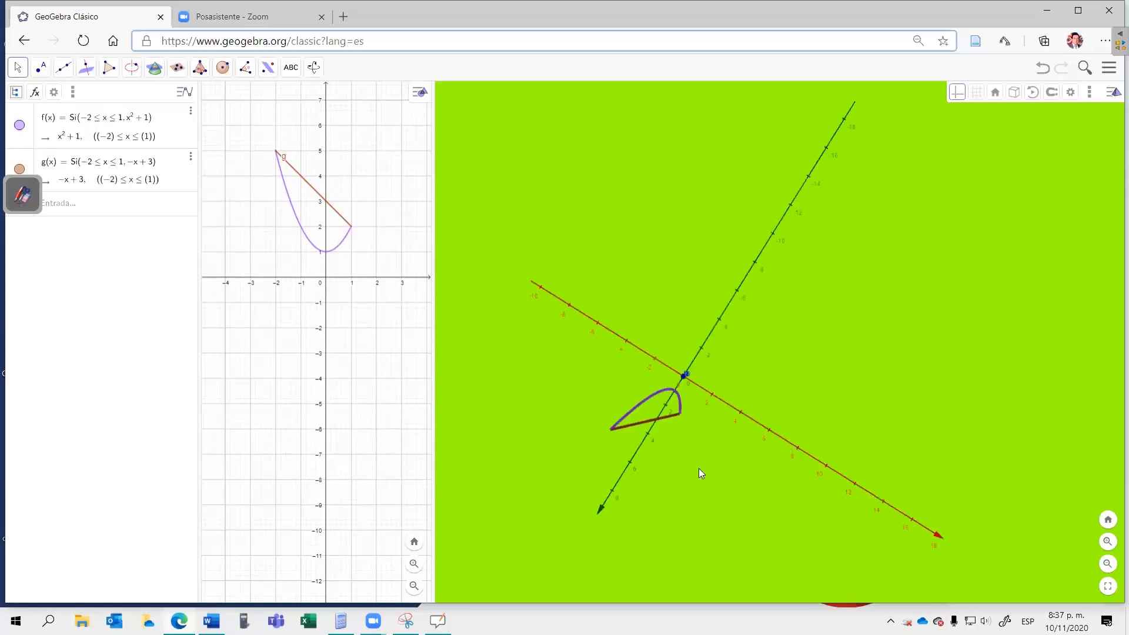
{"action": "left_click_drag", "start_coordinate": [873, 371], "coordinate": [874, 412]}
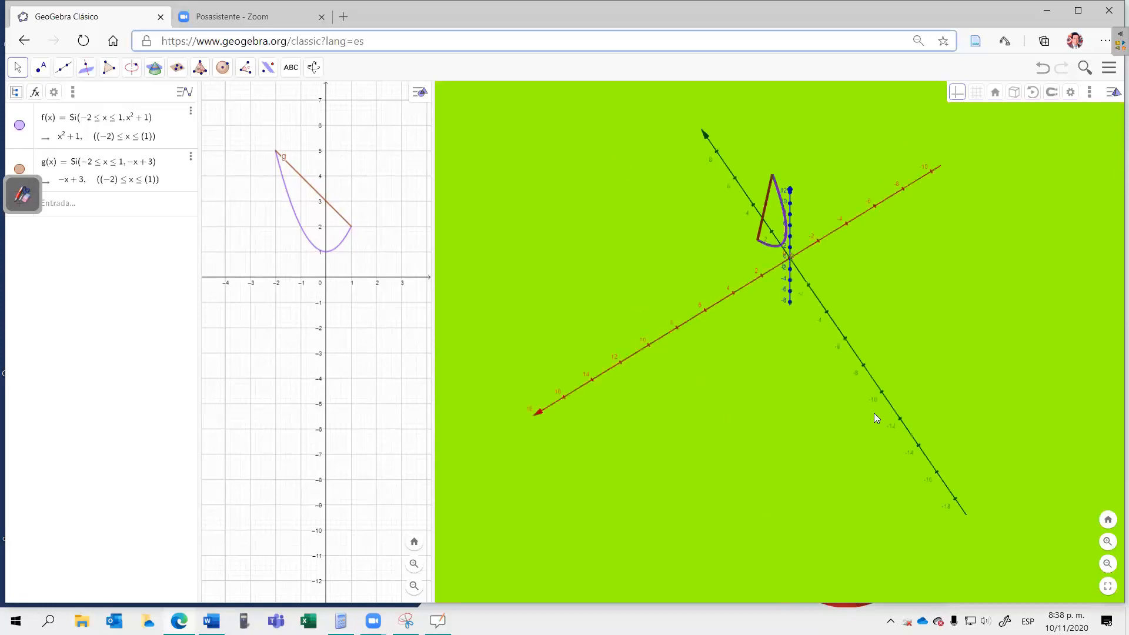
{"action": "left_click_drag", "start_coordinate": [758, 488], "coordinate": [792, 481]}
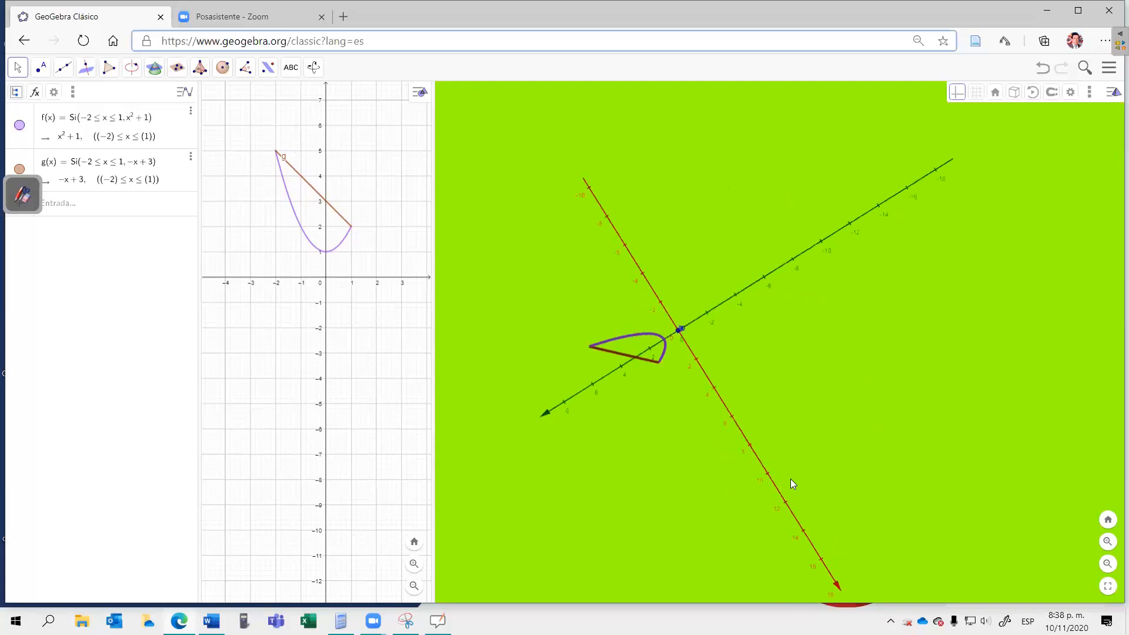
{"action": "left_click_drag", "start_coordinate": [815, 443], "coordinate": [789, 478]}
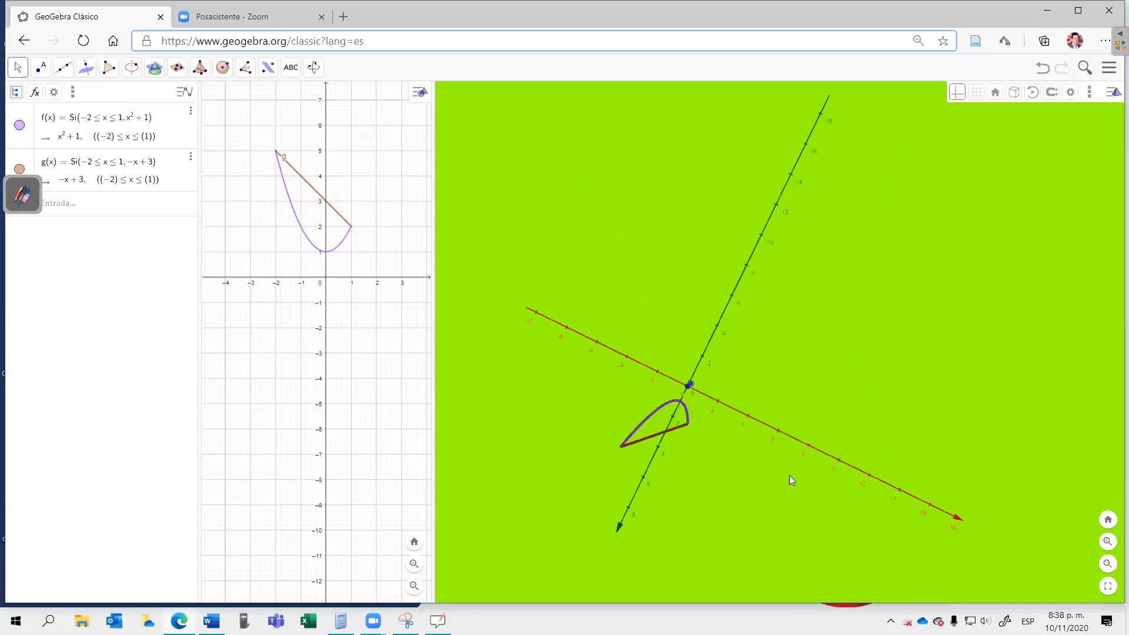
{"action": "left_click_drag", "start_coordinate": [858, 448], "coordinate": [855, 446]}
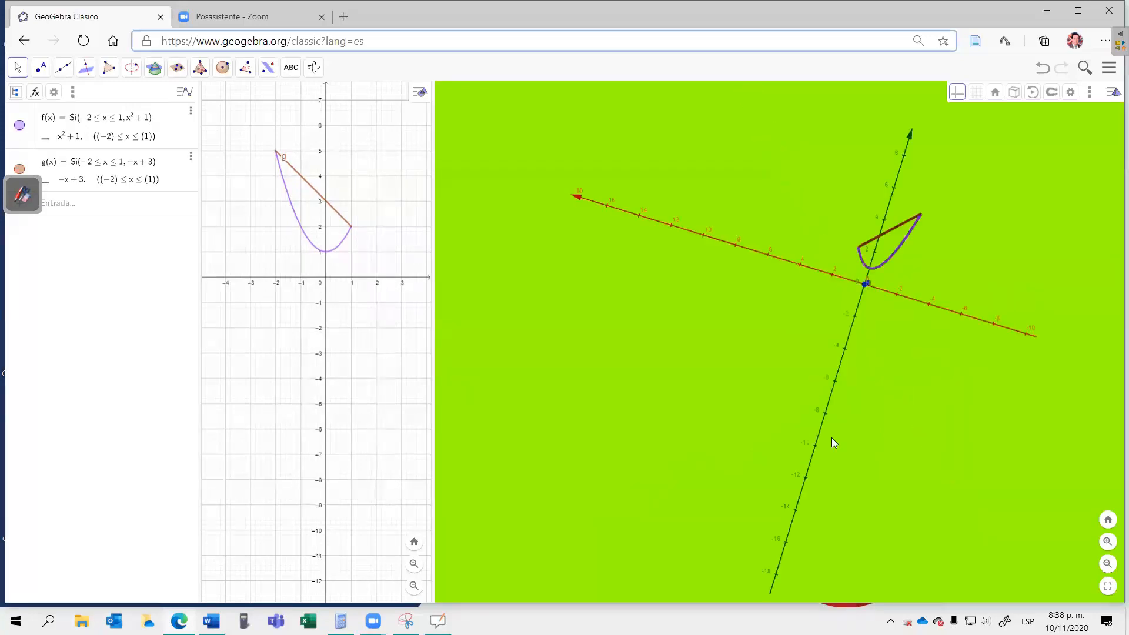
{"action": "left_click_drag", "start_coordinate": [833, 443], "coordinate": [849, 444]}
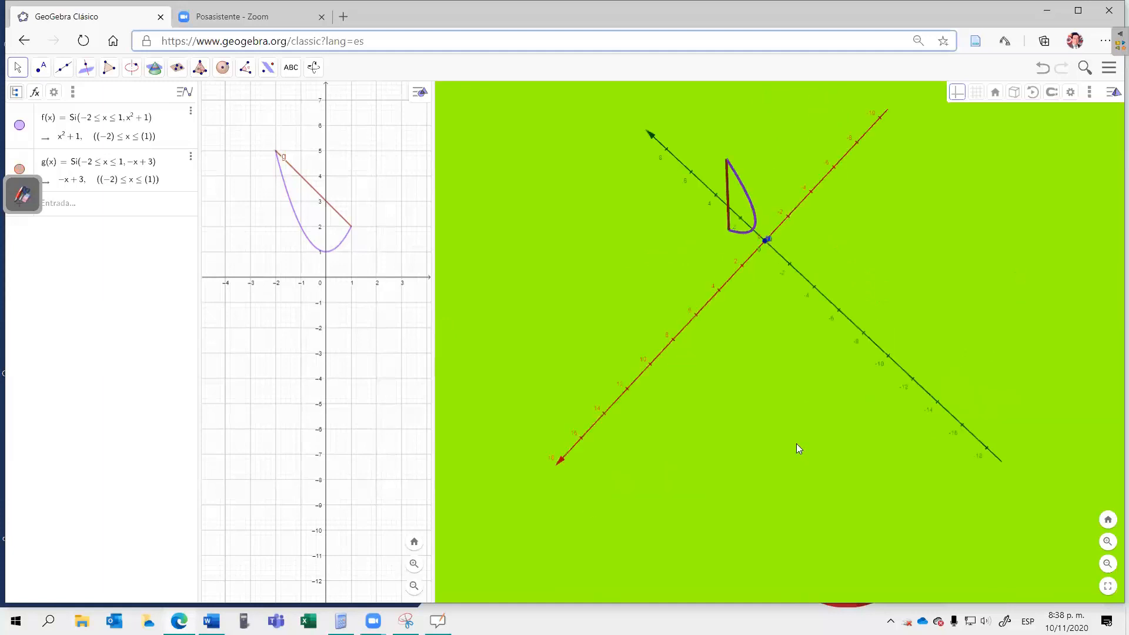
{"action": "left_click_drag", "start_coordinate": [793, 398], "coordinate": [809, 452]}
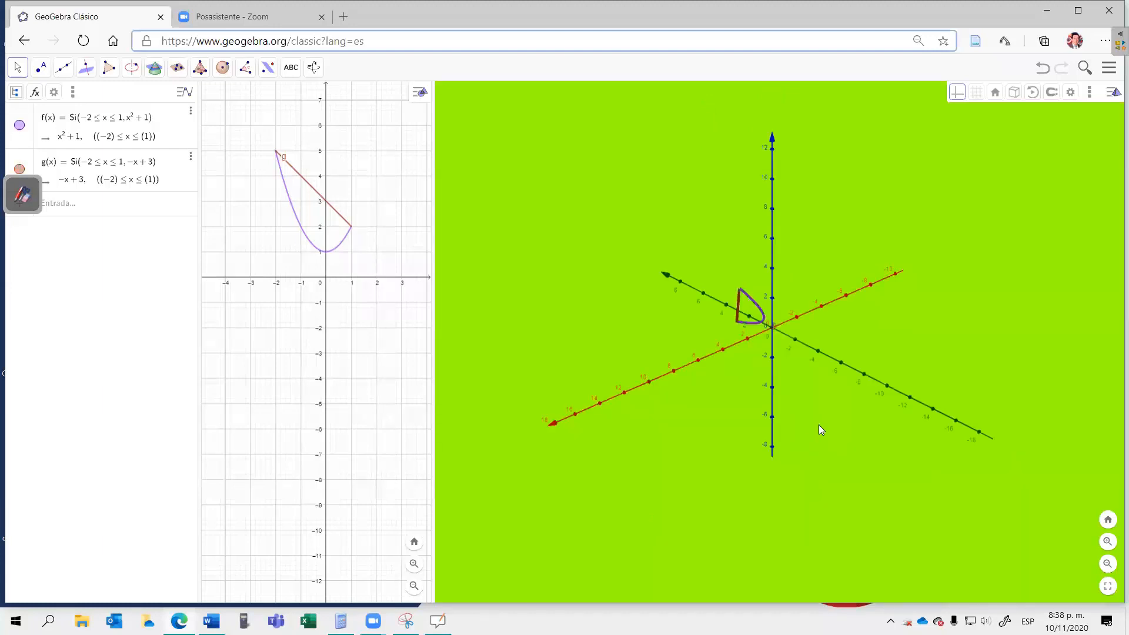
{"action": "left_click_drag", "start_coordinate": [822, 428], "coordinate": [822, 423]}
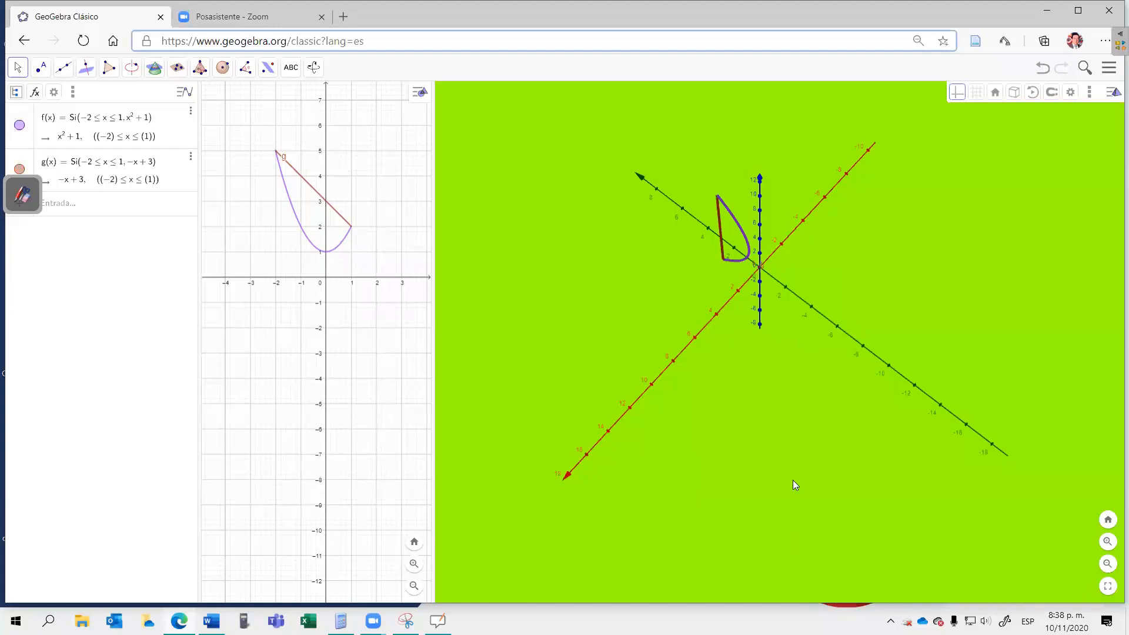
{"action": "left_click_drag", "start_coordinate": [784, 479], "coordinate": [760, 477]}
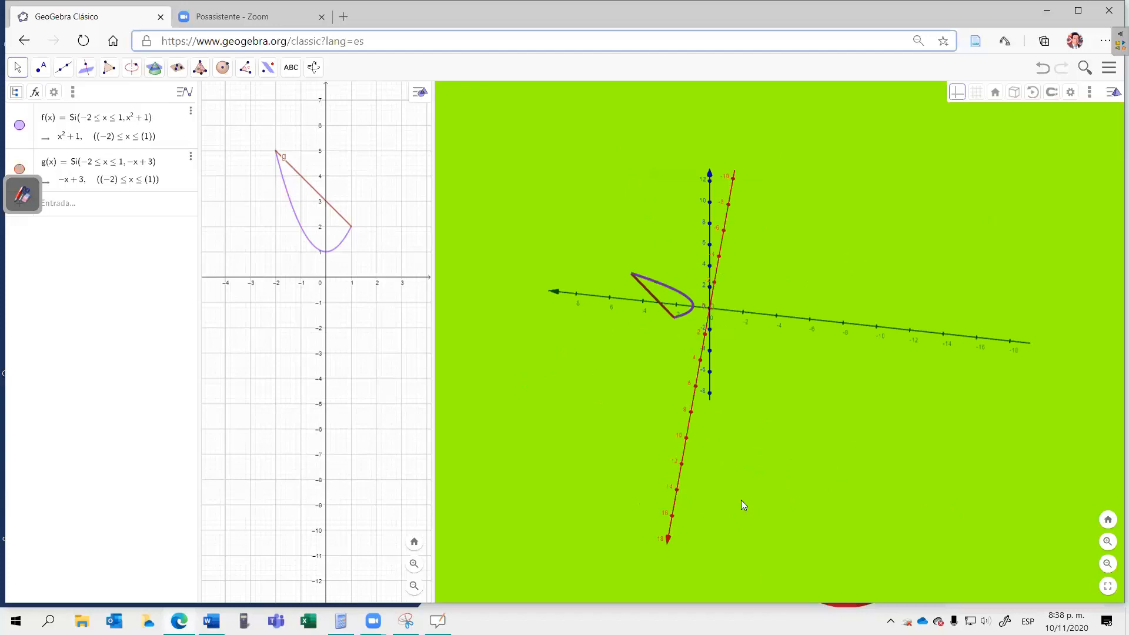
{"action": "left_click_drag", "start_coordinate": [741, 500], "coordinate": [804, 472]}
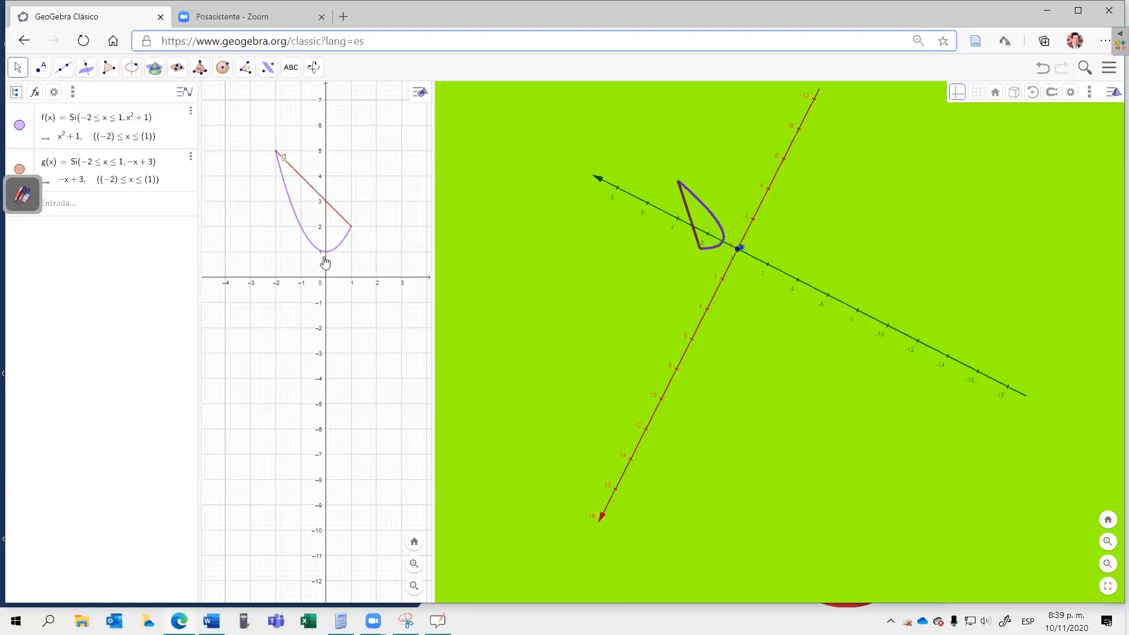
{"action": "left_click", "coordinate": [323, 210]}
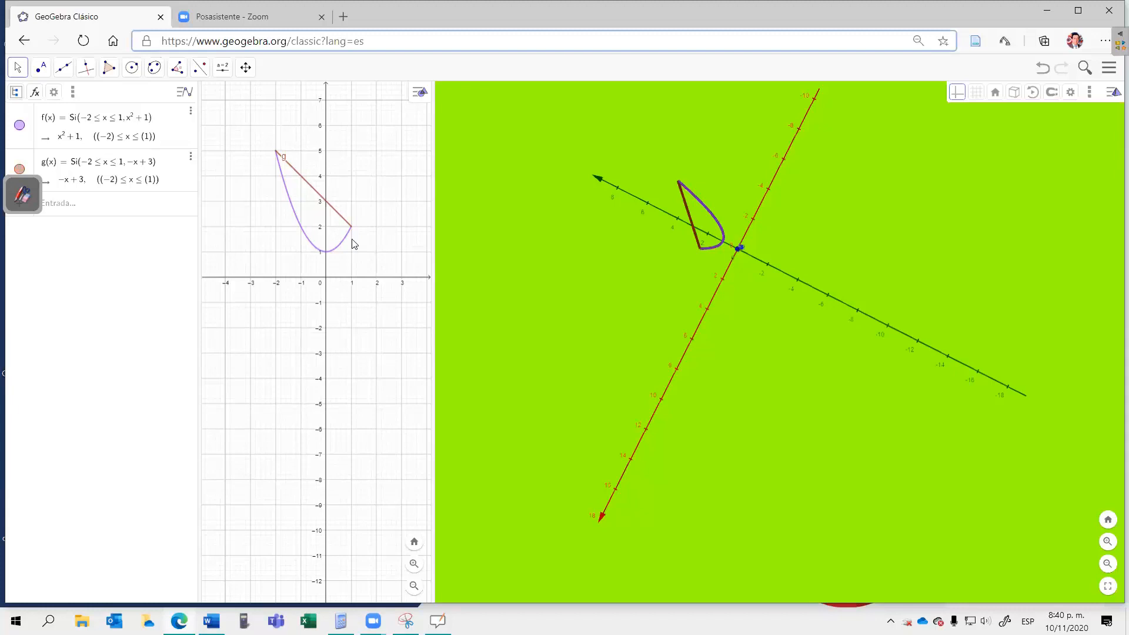
Step: Return to the whiteboard and begin the volume integral in yellow: V = π∫ with limits −2 and 1 and an opening square bracket
{"action": "left_click", "coordinate": [11, 184]}
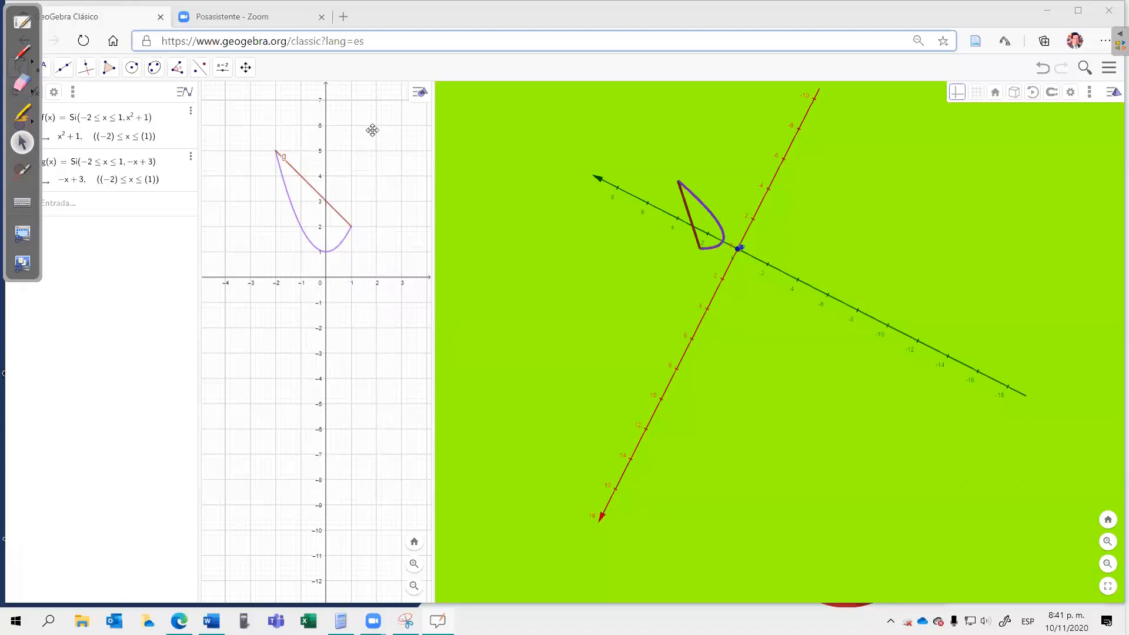
{"action": "left_click", "coordinate": [21, 20]}
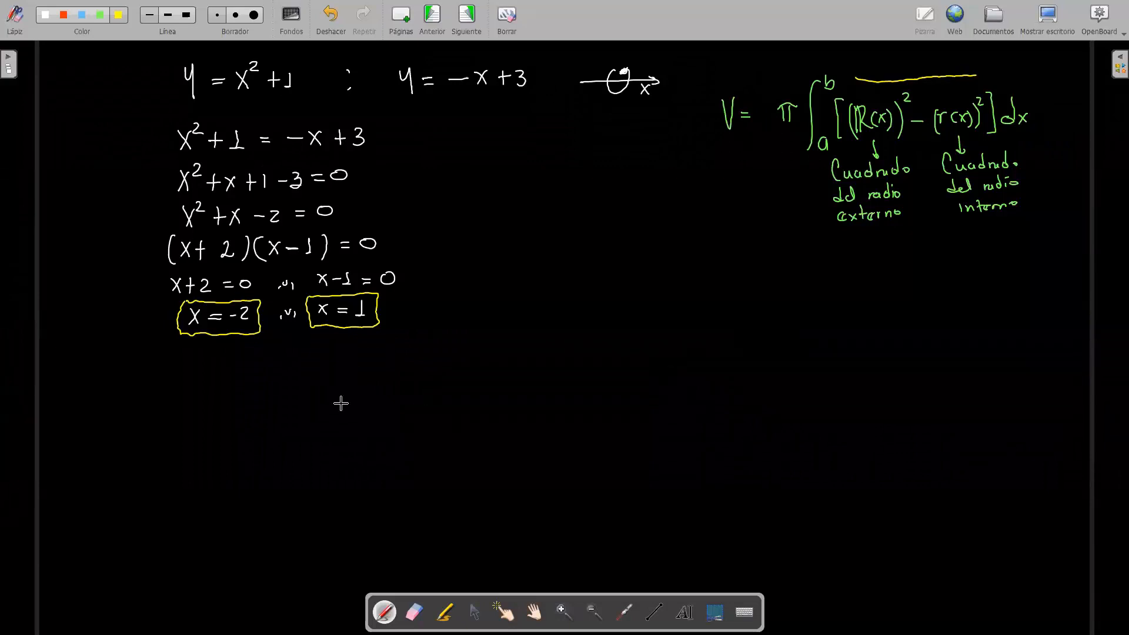
{"action": "mouse_move", "coordinate": [184, 372]}
{"action": "left_mouse_down"}
{"action": "mouse_move", "coordinate": [250, 392]}
{"action": "mouse_move", "coordinate": [254, 376]}
{"action": "left_mouse_up"}
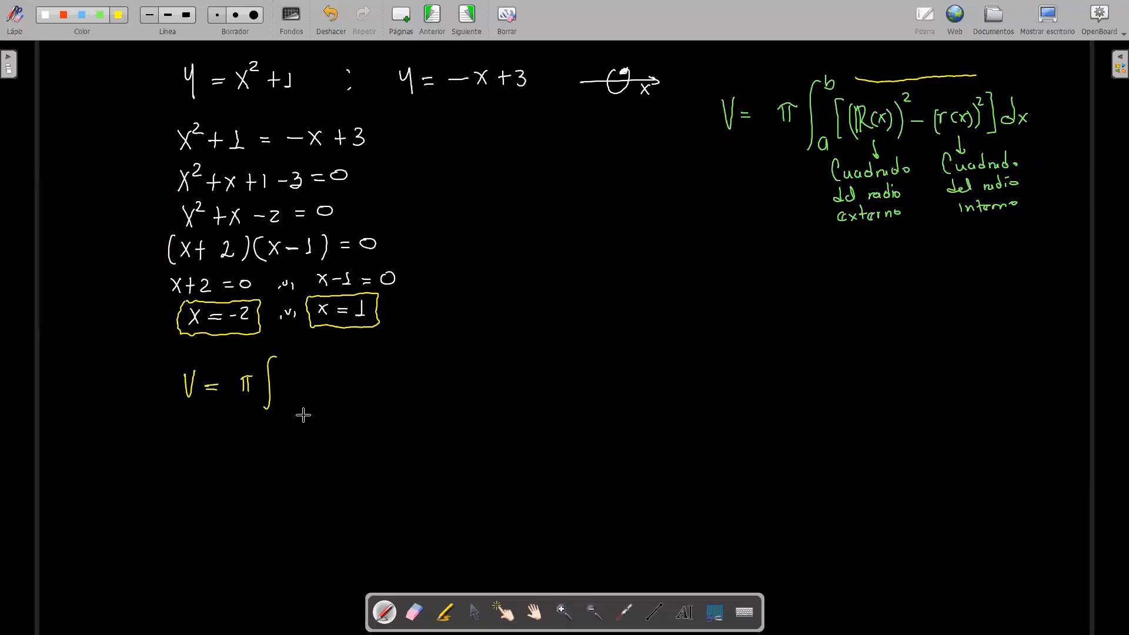
{"action": "left_click_drag", "start_coordinate": [275, 410], "coordinate": [288, 411]}
{"action": "left_click_drag", "start_coordinate": [311, 366], "coordinate": [305, 408]}
Step: Point out the external radius in the washer formula and complete the integrand as (−x+3)² − (x²+1)²] dx
{"action": "left_click", "coordinate": [625, 612]}
{"action": "left_click_drag", "start_coordinate": [876, 115], "coordinate": [880, 127]}
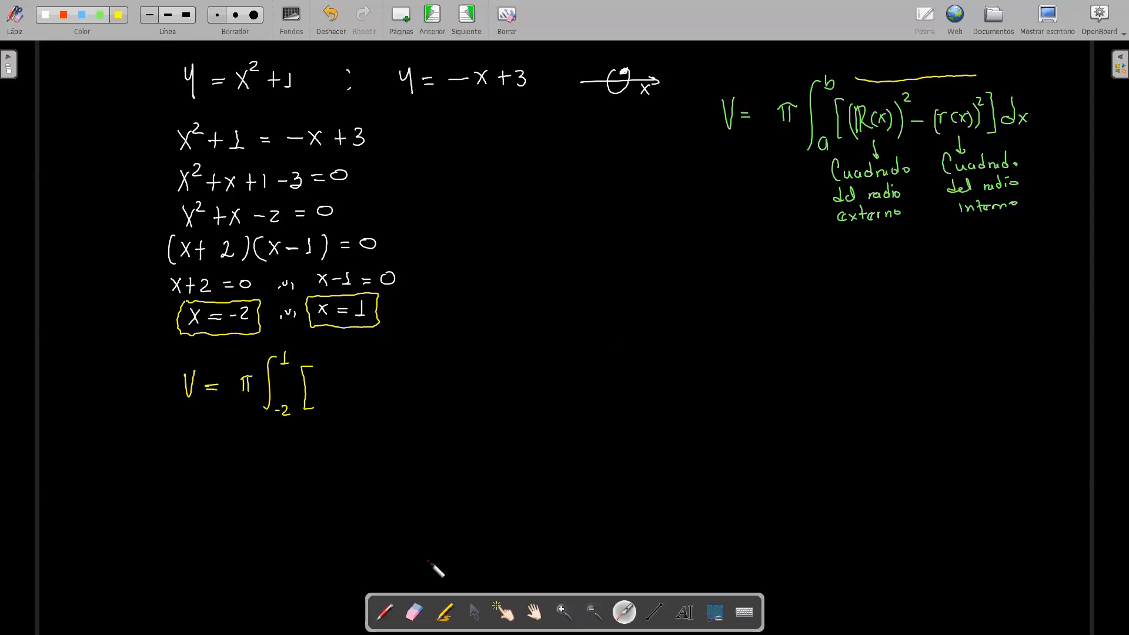
{"action": "left_click", "coordinate": [386, 613]}
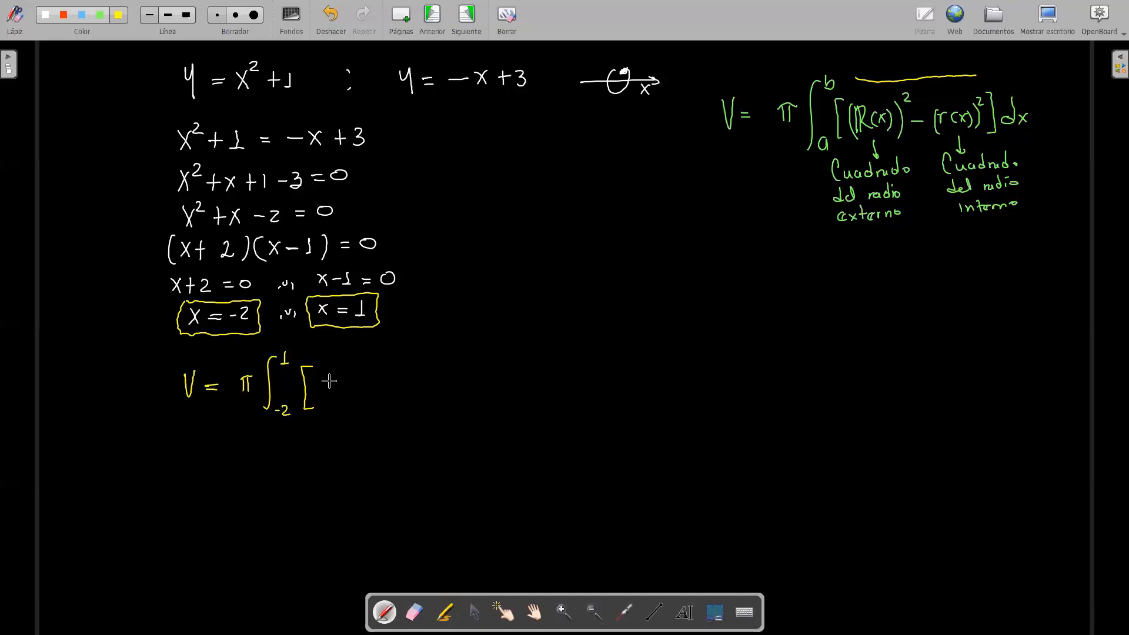
{"action": "mouse_move", "coordinate": [327, 372]}
{"action": "left_mouse_down"}
{"action": "mouse_move", "coordinate": [330, 395]}
{"action": "mouse_move", "coordinate": [375, 383]}
{"action": "left_mouse_up"}
{"action": "mouse_move", "coordinate": [378, 377]}
{"action": "left_mouse_down"}
{"action": "mouse_move", "coordinate": [391, 394]}
{"action": "mouse_move", "coordinate": [401, 380]}
{"action": "left_mouse_up"}
{"action": "left_click_drag", "start_coordinate": [405, 386], "coordinate": [419, 385]}
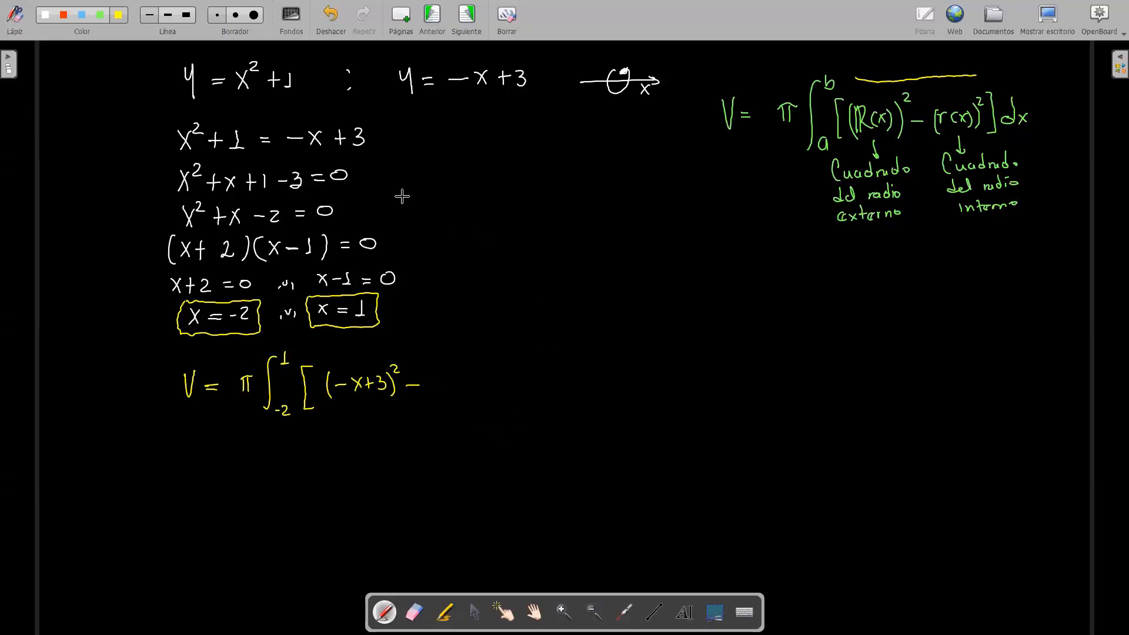
{"action": "mouse_move", "coordinate": [440, 376]}
{"action": "left_mouse_down"}
{"action": "mouse_move", "coordinate": [439, 396]}
{"action": "mouse_move", "coordinate": [456, 380]}
{"action": "mouse_move", "coordinate": [484, 386]}
{"action": "left_mouse_up"}
{"action": "mouse_move", "coordinate": [478, 382]}
{"action": "left_mouse_down"}
{"action": "mouse_move", "coordinate": [478, 393]}
{"action": "mouse_move", "coordinate": [510, 403]}
{"action": "mouse_move", "coordinate": [553, 395]}
{"action": "left_mouse_up"}
{"action": "left_click_drag", "start_coordinate": [553, 384], "coordinate": [543, 395]}
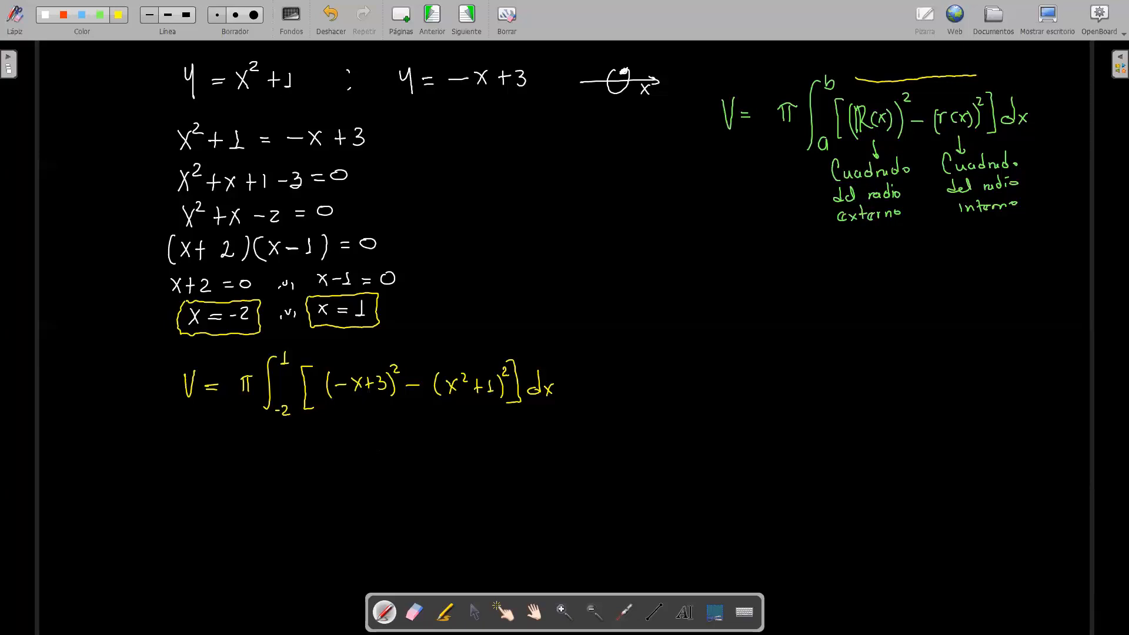
Step: On a new line, write V = π∫ from −2 to 1 with the first square expanded as x² − 6x + 9, followed by a minus sign
{"action": "left_click_drag", "start_coordinate": [182, 440], "coordinate": [216, 447]}
{"action": "mouse_move", "coordinate": [204, 441]}
{"action": "left_mouse_down"}
{"action": "mouse_move", "coordinate": [251, 451]}
{"action": "mouse_move", "coordinate": [263, 475]}
{"action": "mouse_move", "coordinate": [277, 468]}
{"action": "left_mouse_up"}
{"action": "left_click_drag", "start_coordinate": [282, 464], "coordinate": [290, 476]}
{"action": "left_click_drag", "start_coordinate": [278, 428], "coordinate": [283, 436]}
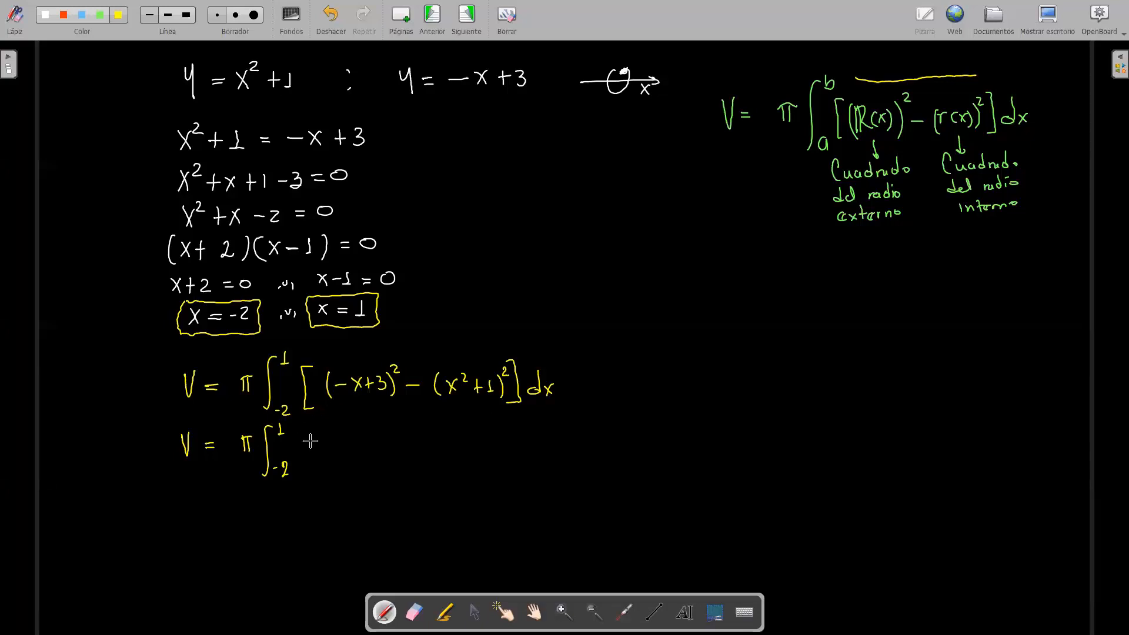
{"action": "left_click", "coordinate": [302, 433]}
{"action": "mouse_move", "coordinate": [325, 441]}
{"action": "left_mouse_down"}
{"action": "mouse_move", "coordinate": [315, 458]}
{"action": "mouse_move", "coordinate": [329, 442]}
{"action": "left_mouse_up"}
{"action": "left_click_drag", "start_coordinate": [332, 448], "coordinate": [386, 445]}
{"action": "mouse_move", "coordinate": [382, 441]}
{"action": "left_mouse_down"}
{"action": "mouse_move", "coordinate": [401, 454]}
{"action": "mouse_move", "coordinate": [425, 445]}
{"action": "left_mouse_up"}
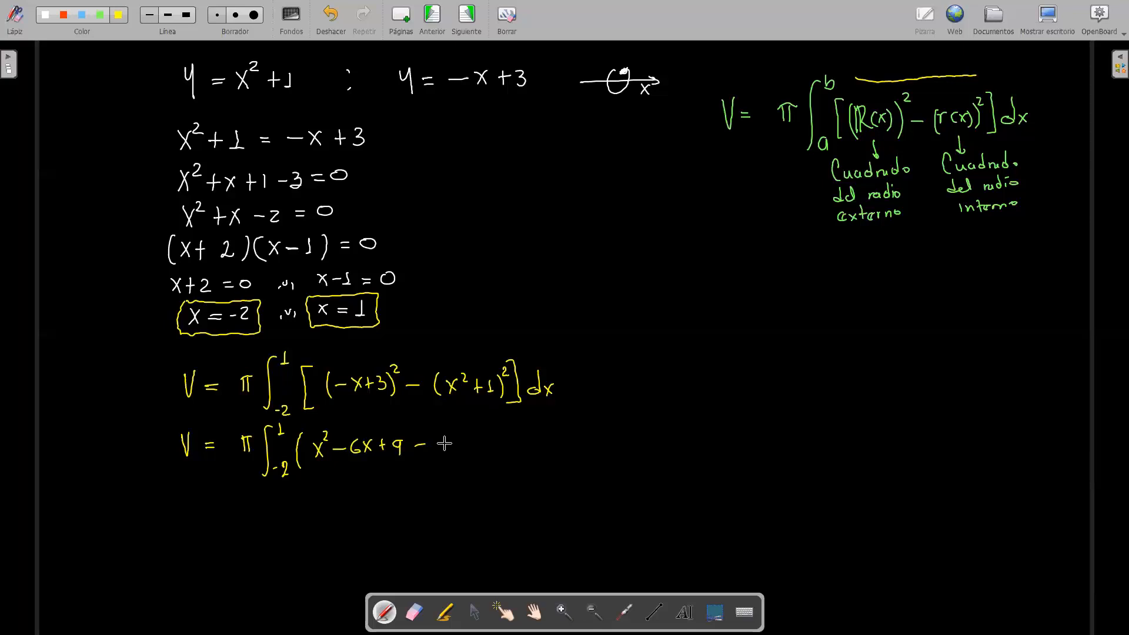
Step: Finish the expanded line with the second square in parentheses, (x⁴ + 2x² + 1)) dx
{"action": "left_click_drag", "start_coordinate": [444, 436], "coordinate": [441, 456]}
{"action": "left_click_drag", "start_coordinate": [458, 450], "coordinate": [469, 435]}
{"action": "mouse_move", "coordinate": [465, 430]}
{"action": "left_mouse_down"}
{"action": "mouse_move", "coordinate": [499, 450]}
{"action": "mouse_move", "coordinate": [518, 431]}
{"action": "mouse_move", "coordinate": [527, 448]}
{"action": "left_mouse_up"}
{"action": "mouse_move", "coordinate": [523, 441]}
{"action": "left_mouse_down"}
{"action": "mouse_move", "coordinate": [561, 454]}
{"action": "mouse_move", "coordinate": [573, 442]}
{"action": "mouse_move", "coordinate": [599, 448]}
{"action": "left_mouse_up"}
{"action": "left_click_drag", "start_coordinate": [600, 435], "coordinate": [590, 449]}
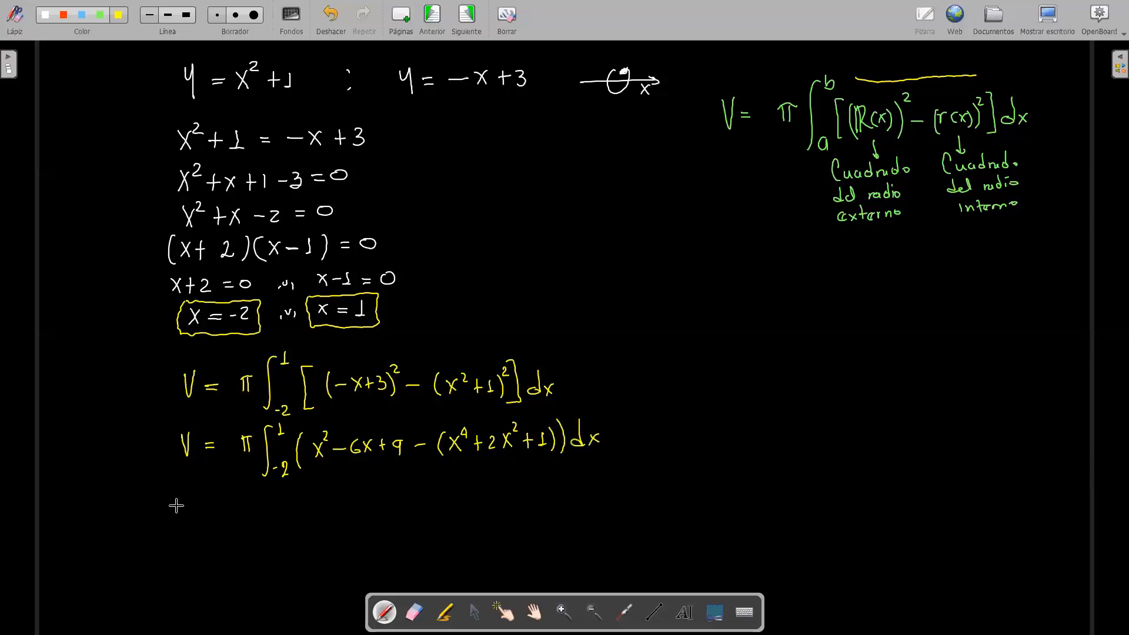
Step: Write the simplified integral V = π∫ from −2 to 1 of (−x⁴ − x² − 6x + 8) dx beneath the expanded line
{"action": "left_click_drag", "start_coordinate": [198, 510], "coordinate": [208, 509]}
{"action": "mouse_move", "coordinate": [198, 517]}
{"action": "left_mouse_down"}
{"action": "mouse_move", "coordinate": [246, 517]}
{"action": "mouse_move", "coordinate": [259, 500]}
{"action": "left_mouse_up"}
{"action": "mouse_move", "coordinate": [254, 501]}
{"action": "left_mouse_down"}
{"action": "mouse_move", "coordinate": [265, 532]}
{"action": "mouse_move", "coordinate": [286, 531]}
{"action": "left_mouse_up"}
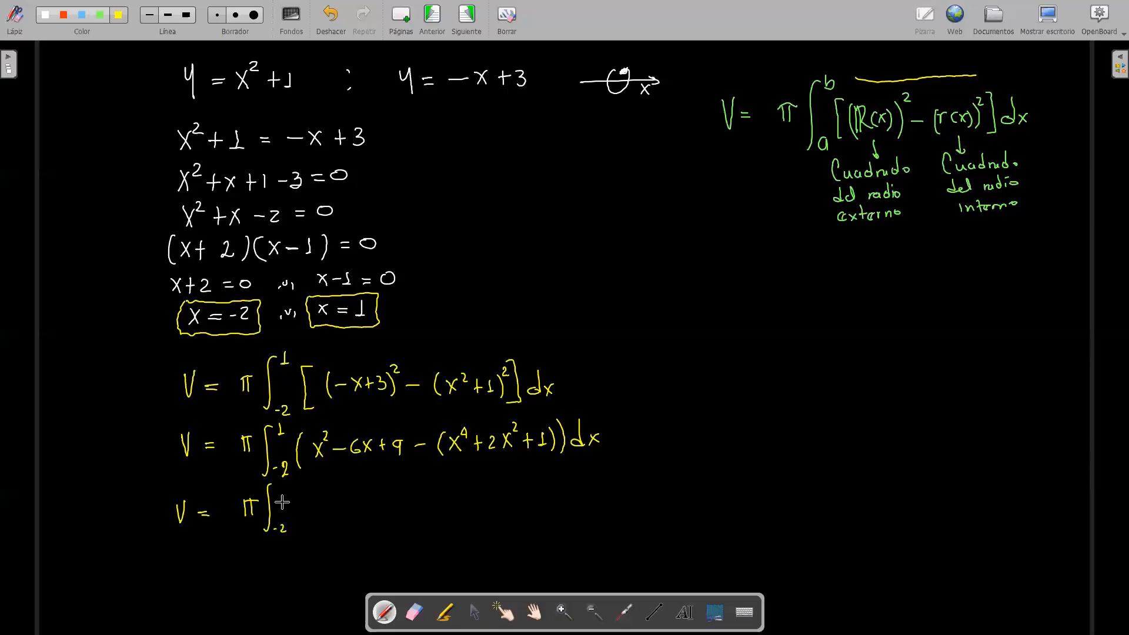
{"action": "left_click_drag", "start_coordinate": [280, 485], "coordinate": [302, 523]}
{"action": "left_click_drag", "start_coordinate": [314, 505], "coordinate": [341, 512]}
{"action": "mouse_move", "coordinate": [341, 499]}
{"action": "left_mouse_down"}
{"action": "mouse_move", "coordinate": [330, 514]}
{"action": "mouse_move", "coordinate": [348, 503]}
{"action": "left_mouse_up"}
{"action": "left_click_drag", "start_coordinate": [357, 504], "coordinate": [391, 504]}
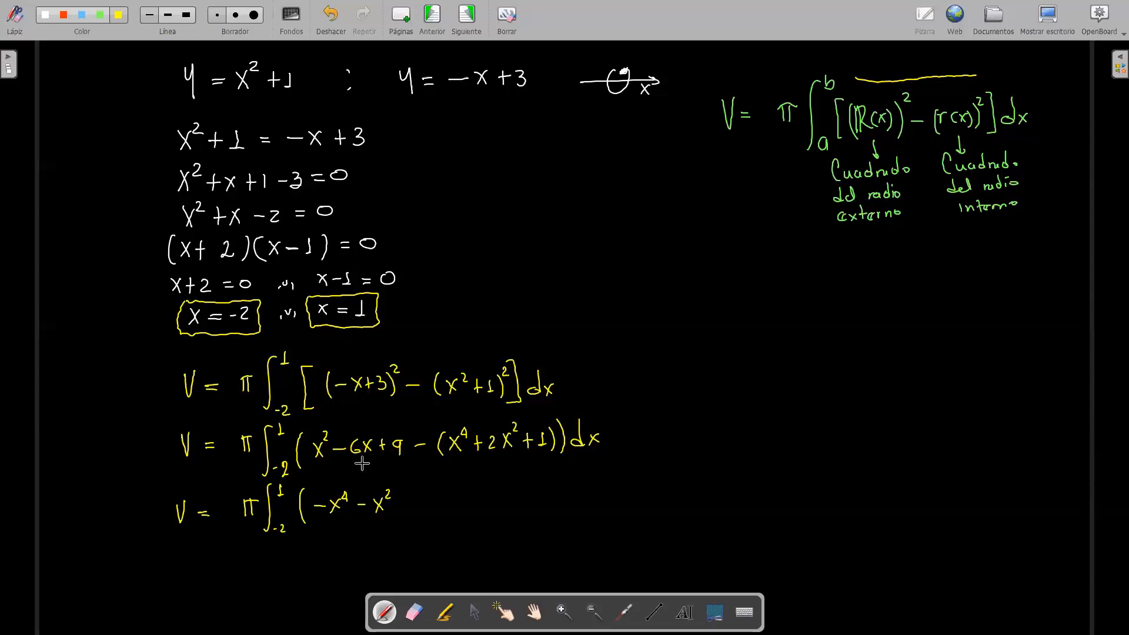
{"action": "left_click_drag", "start_coordinate": [399, 504], "coordinate": [436, 507]}
{"action": "left_click_drag", "start_coordinate": [436, 496], "coordinate": [428, 507]}
{"action": "mouse_move", "coordinate": [452, 493]}
{"action": "left_mouse_down"}
{"action": "mouse_move", "coordinate": [452, 506]}
{"action": "mouse_move", "coordinate": [470, 499]}
{"action": "mouse_move", "coordinate": [484, 513]}
{"action": "mouse_move", "coordinate": [524, 505]}
{"action": "left_mouse_up"}
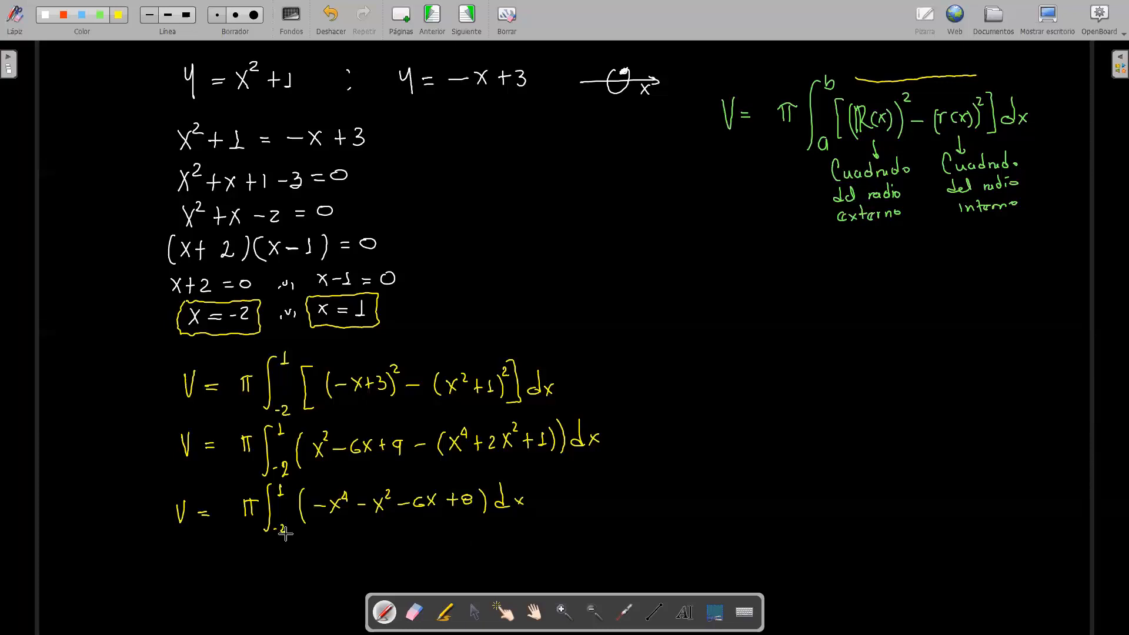
Step: Begin the antiderivative line beneath the simplified integral with V = π[−x⁵/5 − x³/3
{"action": "left_click_drag", "start_coordinate": [180, 548], "coordinate": [188, 549]}
{"action": "left_click_drag", "start_coordinate": [199, 556], "coordinate": [205, 556]}
{"action": "mouse_move", "coordinate": [199, 562]}
{"action": "left_mouse_down"}
{"action": "mouse_move", "coordinate": [248, 566]}
{"action": "mouse_move", "coordinate": [262, 549]}
{"action": "mouse_move", "coordinate": [280, 571]}
{"action": "left_mouse_up"}
{"action": "mouse_move", "coordinate": [297, 552]}
{"action": "left_mouse_down"}
{"action": "mouse_move", "coordinate": [329, 539]}
{"action": "mouse_move", "coordinate": [321, 573]}
{"action": "mouse_move", "coordinate": [355, 553]}
{"action": "mouse_move", "coordinate": [381, 557]}
{"action": "left_mouse_up"}
{"action": "mouse_move", "coordinate": [381, 541]}
{"action": "left_mouse_down"}
{"action": "mouse_move", "coordinate": [372, 558]}
{"action": "mouse_move", "coordinate": [386, 542]}
{"action": "mouse_move", "coordinate": [392, 556]}
{"action": "mouse_move", "coordinate": [383, 570]}
{"action": "left_mouse_up"}
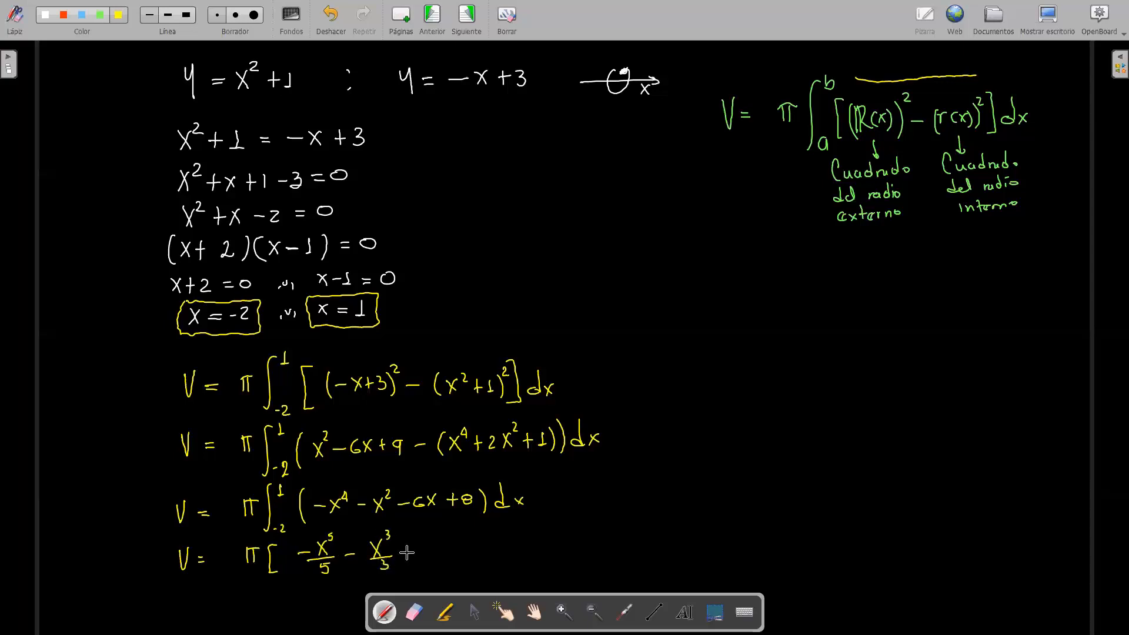
Step: Complete the antiderivative with − 6x²/2 + 8x, close the bracket and add the limits −2 and 1
{"action": "mouse_move", "coordinate": [433, 541]}
{"action": "left_mouse_down"}
{"action": "mouse_move", "coordinate": [428, 551]}
{"action": "mouse_move", "coordinate": [446, 557]}
{"action": "left_mouse_up"}
{"action": "left_click_drag", "start_coordinate": [445, 543], "coordinate": [442, 570]}
{"action": "left_click_drag", "start_coordinate": [458, 553], "coordinate": [492, 556]}
{"action": "mouse_move", "coordinate": [491, 545]}
{"action": "left_mouse_down"}
{"action": "mouse_move", "coordinate": [481, 557]}
{"action": "mouse_move", "coordinate": [500, 565]}
{"action": "left_mouse_up"}
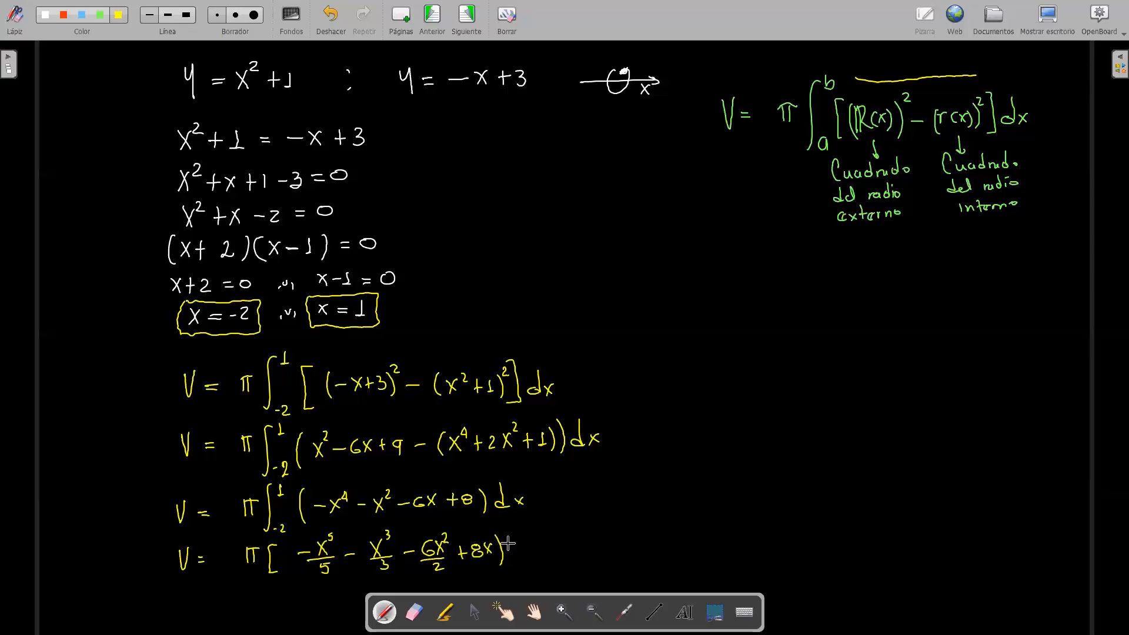
{"action": "left_click_drag", "start_coordinate": [503, 536], "coordinate": [503, 568]}
{"action": "left_click", "coordinate": [385, 612]}
{"action": "mouse_move", "coordinate": [515, 559]}
{"action": "left_mouse_down"}
{"action": "mouse_move", "coordinate": [522, 567]}
{"action": "mouse_move", "coordinate": [512, 540]}
{"action": "left_mouse_up"}
Step: Draw a vertical divider beside the work and write the upper-limit substitution V = π[−(1)⁵/5 − (1)³/3 − 3(1)² + 8(1)
{"action": "left_click_drag", "start_coordinate": [655, 376], "coordinate": [663, 581]}
{"action": "left_click_drag", "start_coordinate": [680, 357], "coordinate": [726, 371]}
{"action": "left_click_drag", "start_coordinate": [714, 359], "coordinate": [732, 357]}
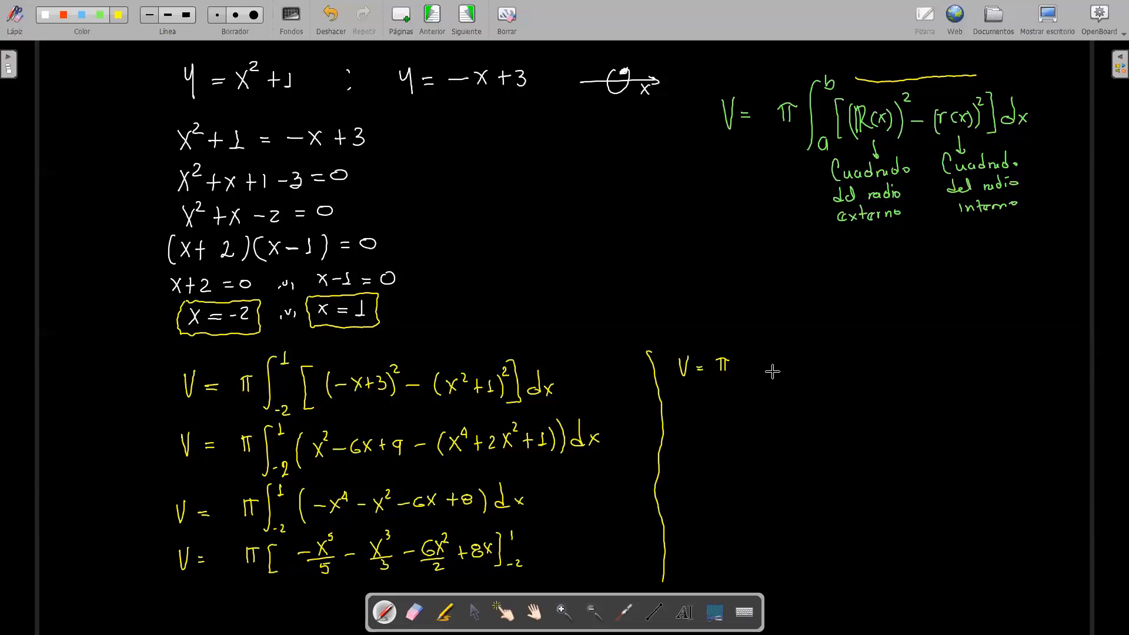
{"action": "mouse_move", "coordinate": [743, 348]}
{"action": "left_mouse_down"}
{"action": "mouse_move", "coordinate": [747, 377]}
{"action": "mouse_move", "coordinate": [787, 359]}
{"action": "mouse_move", "coordinate": [776, 376]}
{"action": "mouse_move", "coordinate": [771, 363]}
{"action": "left_mouse_up"}
{"action": "mouse_move", "coordinate": [784, 347]}
{"action": "left_mouse_down"}
{"action": "mouse_move", "coordinate": [784, 361]}
{"action": "mouse_move", "coordinate": [823, 365]}
{"action": "mouse_move", "coordinate": [839, 346]}
{"action": "mouse_move", "coordinate": [832, 381]}
{"action": "left_mouse_up"}
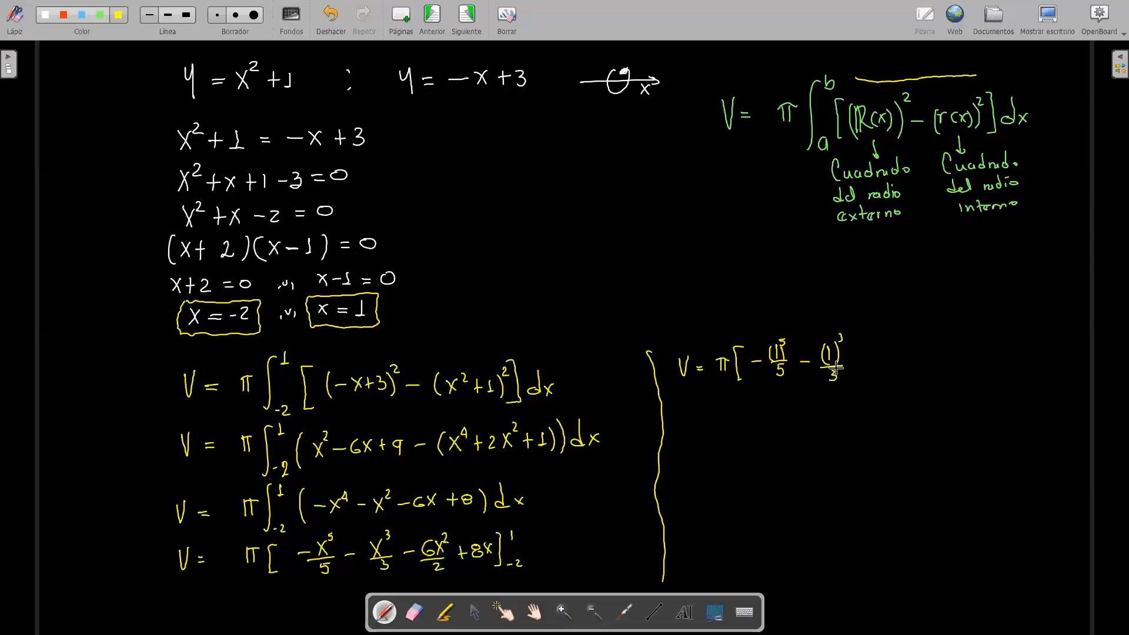
{"action": "left_click_drag", "start_coordinate": [870, 362], "coordinate": [907, 366]}
{"action": "mouse_move", "coordinate": [913, 348]}
{"action": "left_mouse_down"}
{"action": "mouse_move", "coordinate": [913, 369]}
{"action": "mouse_move", "coordinate": [938, 359]}
{"action": "left_mouse_up"}
{"action": "mouse_move", "coordinate": [934, 354]}
{"action": "left_mouse_down"}
{"action": "mouse_move", "coordinate": [933, 367]}
{"action": "mouse_move", "coordinate": [925, 347]}
{"action": "mouse_move", "coordinate": [972, 372]}
{"action": "left_mouse_up"}
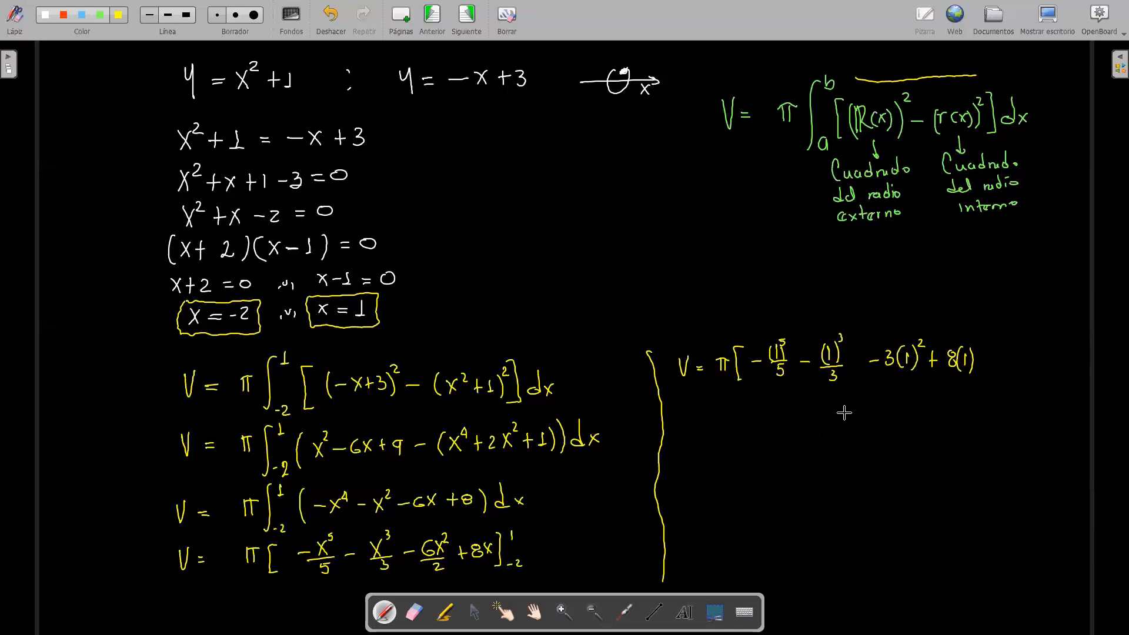
Step: Subtract the lower-limit substitution (−(−2)⁵/5 − (−2)³/3 − 3(−2)² + 8(−2)), erasing and rewriting the miswritten third term
{"action": "left_click_drag", "start_coordinate": [843, 414], "coordinate": [864, 434]}
{"action": "mouse_move", "coordinate": [873, 414]}
{"action": "left_mouse_down"}
{"action": "mouse_move", "coordinate": [897, 405]}
{"action": "mouse_move", "coordinate": [914, 415]}
{"action": "mouse_move", "coordinate": [893, 432]}
{"action": "mouse_move", "coordinate": [969, 414]}
{"action": "mouse_move", "coordinate": [974, 399]}
{"action": "mouse_move", "coordinate": [956, 435]}
{"action": "mouse_move", "coordinate": [1017, 414]}
{"action": "left_mouse_up"}
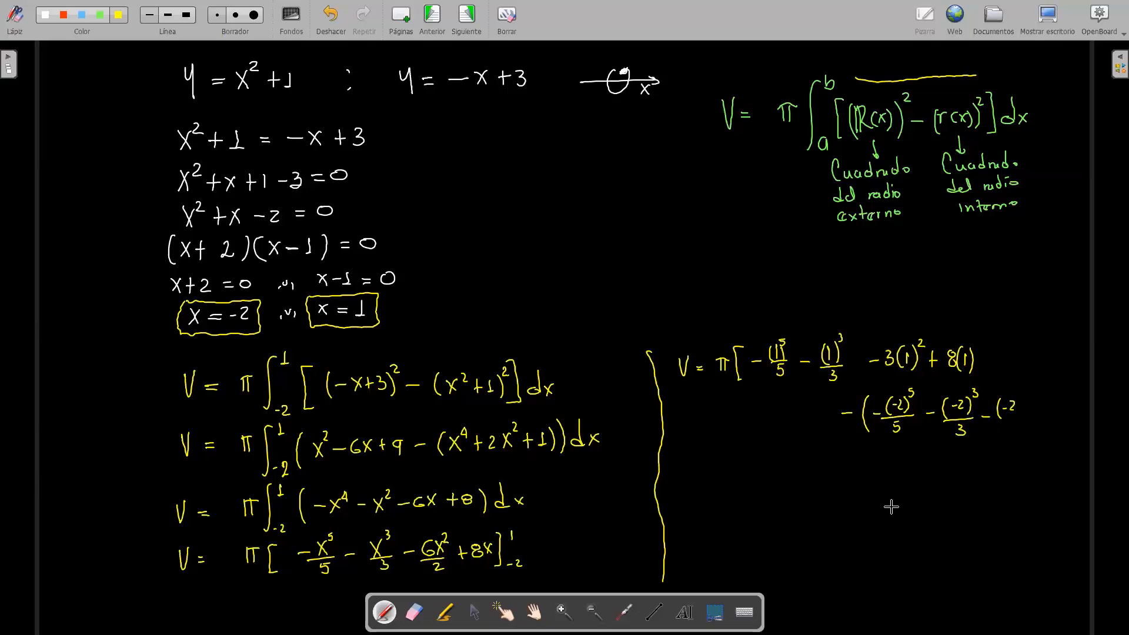
{"action": "left_click", "coordinate": [414, 612]}
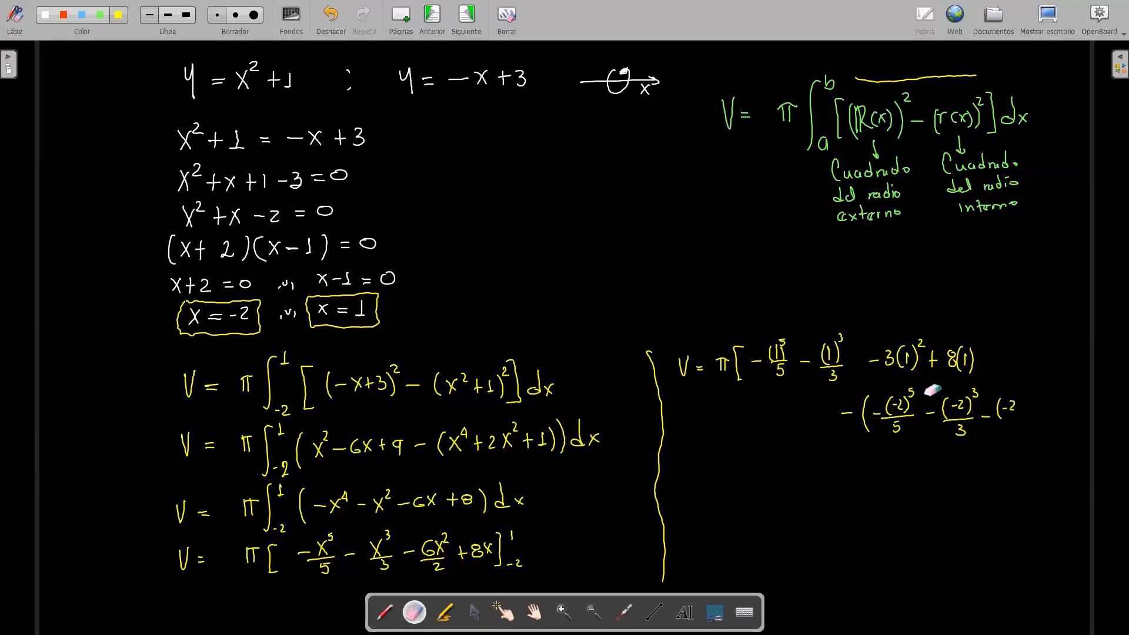
{"action": "mouse_move", "coordinate": [998, 399]}
{"action": "left_mouse_down"}
{"action": "mouse_move", "coordinate": [1013, 409]}
{"action": "mouse_move", "coordinate": [1000, 418]}
{"action": "left_mouse_up"}
{"action": "left_click", "coordinate": [384, 613]}
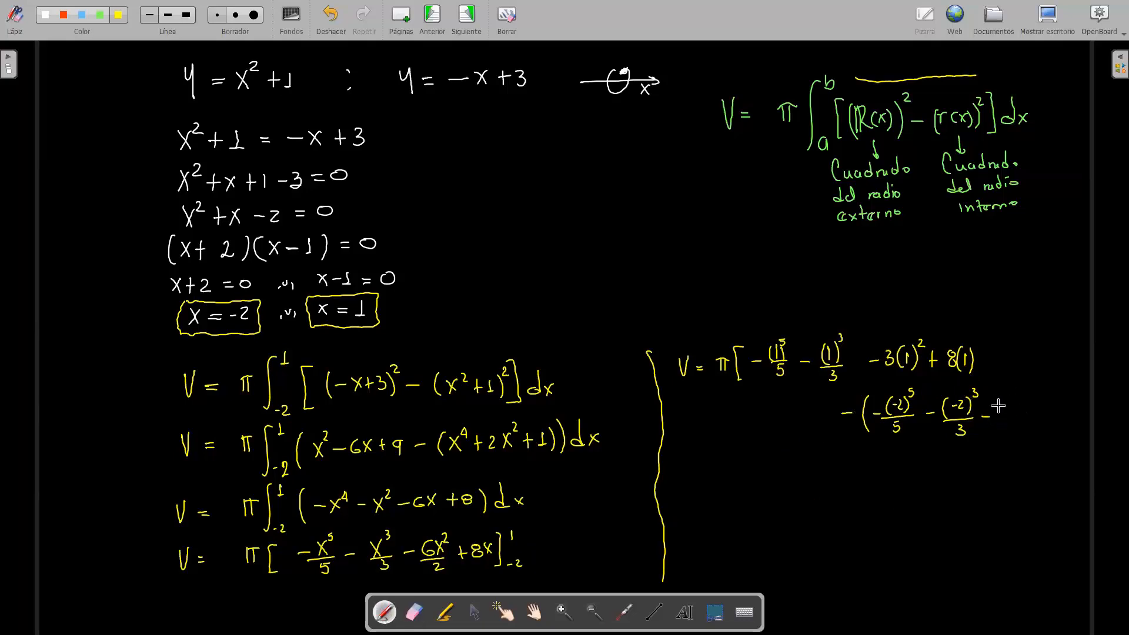
{"action": "left_click_drag", "start_coordinate": [1002, 409], "coordinate": [996, 420]}
{"action": "mouse_move", "coordinate": [1012, 404]}
{"action": "left_mouse_down"}
{"action": "mouse_move", "coordinate": [1011, 423]}
{"action": "mouse_move", "coordinate": [1020, 412]}
{"action": "mouse_move", "coordinate": [1026, 421]}
{"action": "left_mouse_up"}
{"action": "left_click_drag", "start_coordinate": [1030, 395], "coordinate": [1046, 415]}
{"action": "mouse_move", "coordinate": [1042, 410]}
{"action": "left_mouse_down"}
{"action": "mouse_move", "coordinate": [1041, 419]}
{"action": "mouse_move", "coordinate": [1059, 407]}
{"action": "mouse_move", "coordinate": [1091, 420]}
{"action": "left_mouse_up"}
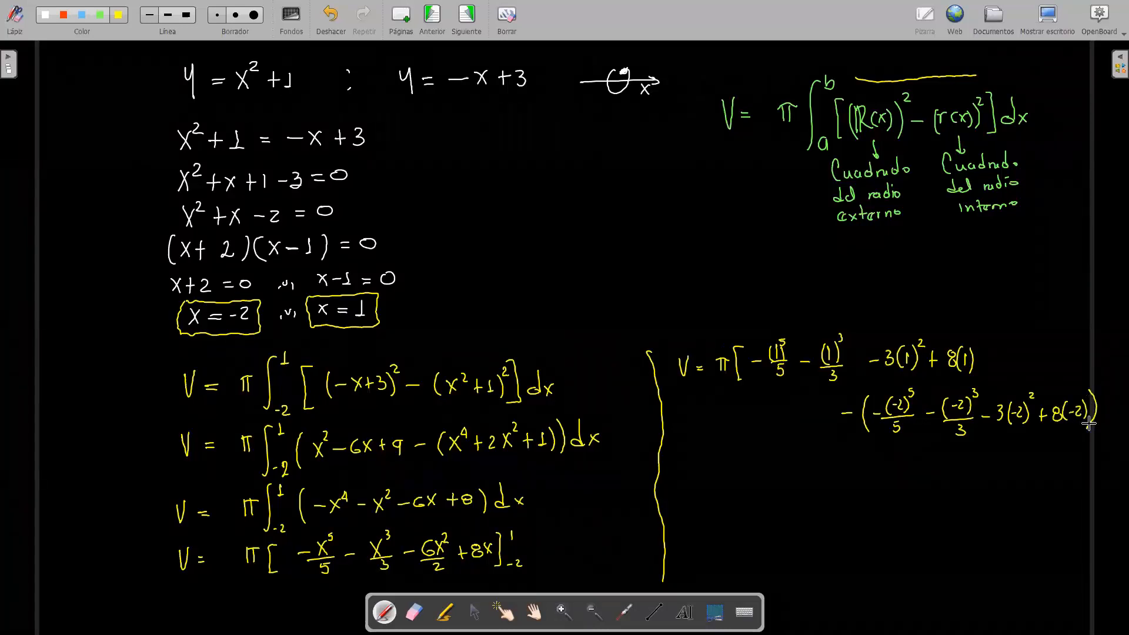
Step: On a new line, write the evaluated upper-limit terms V = π[−1/5 − 1/3 − 3 + 8
{"action": "left_click_drag", "start_coordinate": [679, 457], "coordinate": [704, 460]}
{"action": "left_click_drag", "start_coordinate": [696, 467], "coordinate": [704, 467]}
{"action": "mouse_move", "coordinate": [714, 455]}
{"action": "left_mouse_down"}
{"action": "mouse_move", "coordinate": [712, 467]}
{"action": "mouse_move", "coordinate": [724, 465]}
{"action": "left_mouse_up"}
{"action": "mouse_move", "coordinate": [710, 454]}
{"action": "left_mouse_down"}
{"action": "mouse_move", "coordinate": [731, 450]}
{"action": "mouse_move", "coordinate": [736, 479]}
{"action": "mouse_move", "coordinate": [762, 458]}
{"action": "mouse_move", "coordinate": [761, 474]}
{"action": "mouse_move", "coordinate": [800, 457]}
{"action": "mouse_move", "coordinate": [804, 476]}
{"action": "left_mouse_up"}
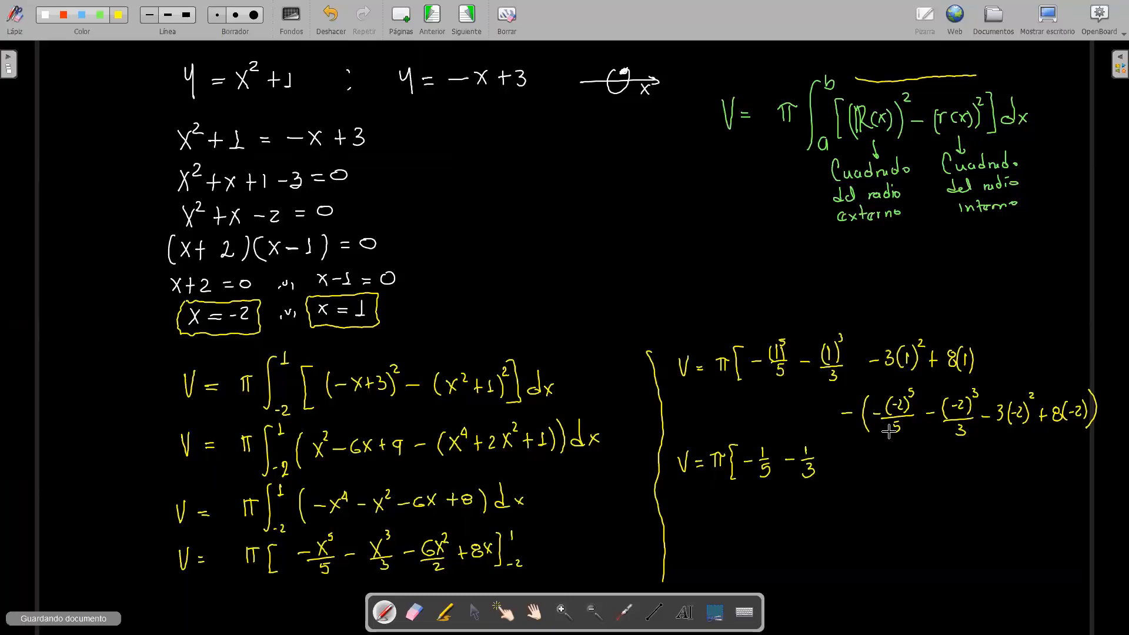
{"action": "left_click_drag", "start_coordinate": [828, 463], "coordinate": [894, 456]}
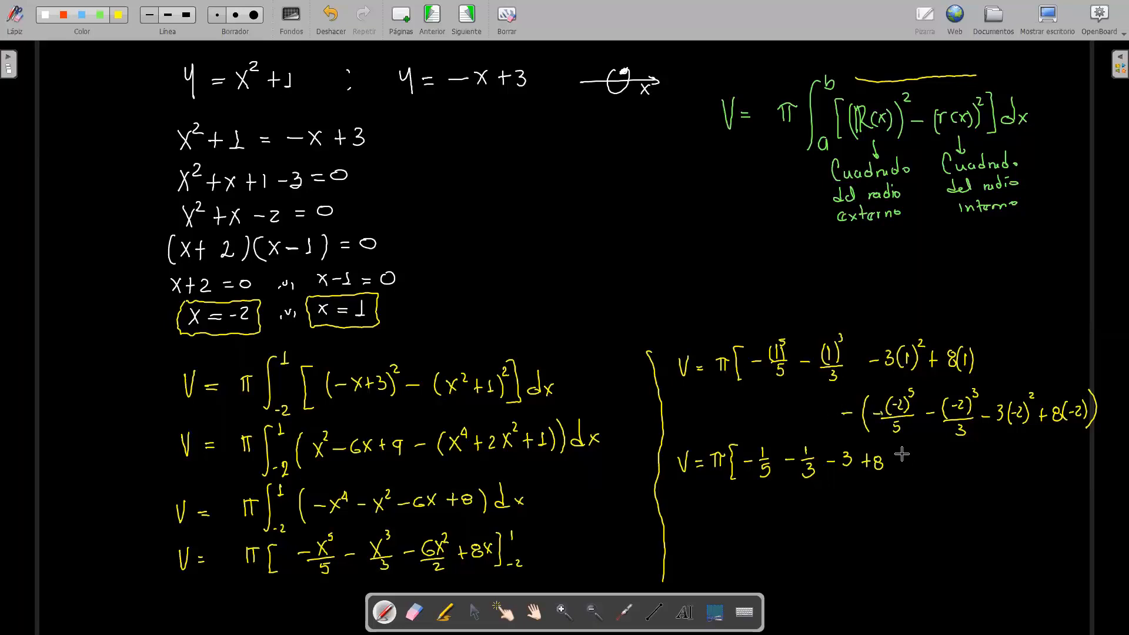
Step: Add the evaluated lower-limit terms − 32/5 − 8/3 + 12 + 16 and close the bracket
{"action": "left_click_drag", "start_coordinate": [894, 462], "coordinate": [921, 465]}
{"action": "left_click_drag", "start_coordinate": [909, 473], "coordinate": [909, 474]}
{"action": "left_click_drag", "start_coordinate": [972, 388], "coordinate": [974, 399]}
{"action": "left_click_drag", "start_coordinate": [928, 468], "coordinate": [940, 466]}
{"action": "left_click_drag", "start_coordinate": [950, 457], "coordinate": [958, 483]}
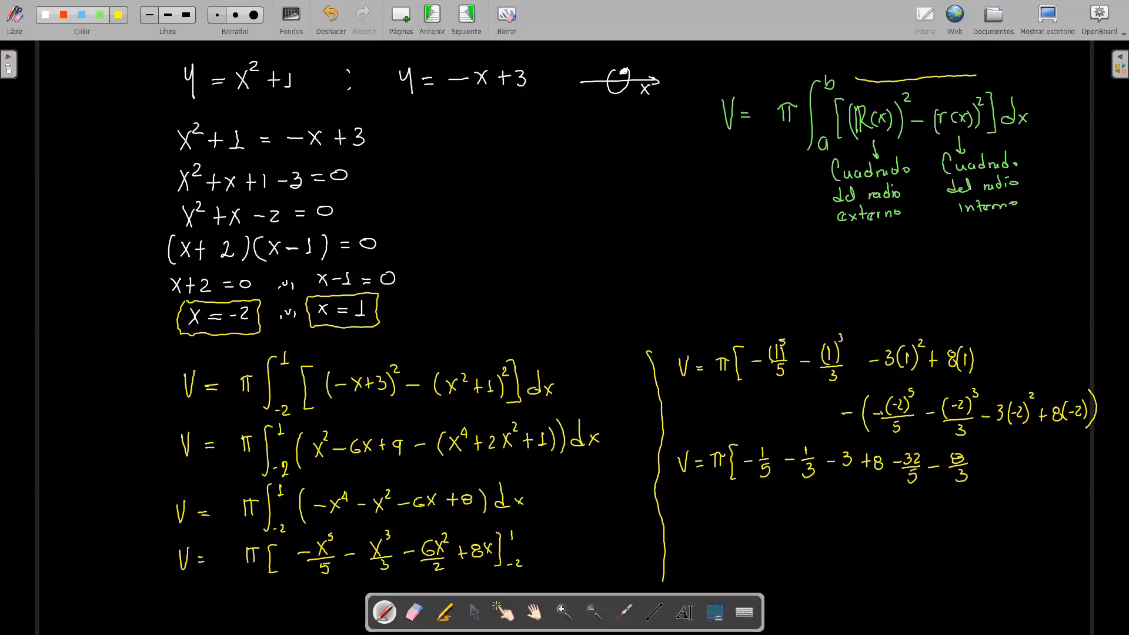
{"action": "left_click_drag", "start_coordinate": [993, 459], "coordinate": [992, 471]}
{"action": "left_click_drag", "start_coordinate": [996, 462], "coordinate": [1003, 471]}
{"action": "left_click_drag", "start_coordinate": [1011, 465], "coordinate": [1025, 465]}
{"action": "mouse_move", "coordinate": [1018, 458]}
{"action": "left_mouse_down"}
{"action": "mouse_move", "coordinate": [1018, 472]}
{"action": "mouse_move", "coordinate": [1044, 467]}
{"action": "left_mouse_up"}
{"action": "left_click_drag", "start_coordinate": [1054, 446], "coordinate": [1052, 480]}
Step: Write the grouped expression V = π[33 − 33/5 − 3] on the next line
{"action": "left_click_drag", "start_coordinate": [685, 504], "coordinate": [710, 509]}
{"action": "left_click_drag", "start_coordinate": [701, 517], "coordinate": [710, 517]}
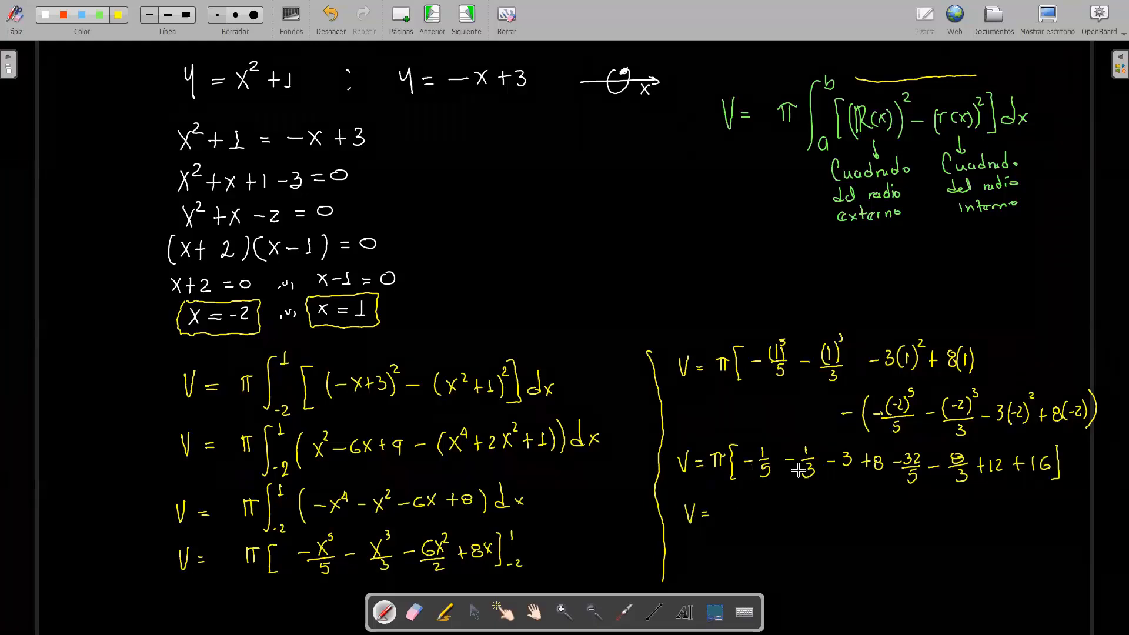
{"action": "mouse_move", "coordinate": [722, 501]}
{"action": "left_mouse_down"}
{"action": "mouse_move", "coordinate": [722, 517]}
{"action": "mouse_move", "coordinate": [735, 500]}
{"action": "left_mouse_up"}
{"action": "left_click_drag", "start_coordinate": [731, 501], "coordinate": [731, 517]}
{"action": "mouse_move", "coordinate": [747, 498]}
{"action": "left_mouse_down"}
{"action": "mouse_move", "coordinate": [739, 517]}
{"action": "mouse_move", "coordinate": [768, 510]}
{"action": "mouse_move", "coordinate": [762, 519]}
{"action": "left_mouse_up"}
{"action": "mouse_move", "coordinate": [784, 513]}
{"action": "left_mouse_down"}
{"action": "mouse_move", "coordinate": [822, 520]}
{"action": "mouse_move", "coordinate": [808, 534]}
{"action": "left_mouse_up"}
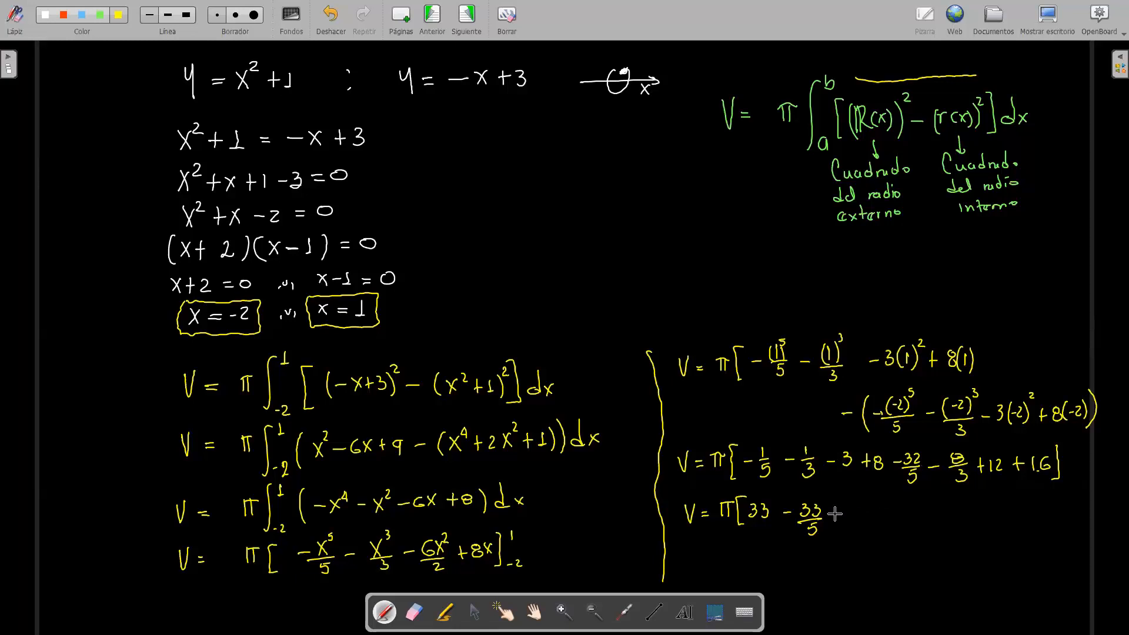
{"action": "left_click_drag", "start_coordinate": [837, 516], "coordinate": [857, 533]}
{"action": "left_click", "coordinate": [861, 504]}
Step: Beside the grouped expression, write a colon and the reduced form V = [30 − 33/5]
{"action": "left_click", "coordinate": [881, 512]}
{"action": "left_click", "coordinate": [882, 527]}
{"action": "left_click_drag", "start_coordinate": [898, 511], "coordinate": [918, 515]}
{"action": "left_click_drag", "start_coordinate": [912, 520], "coordinate": [939, 536]}
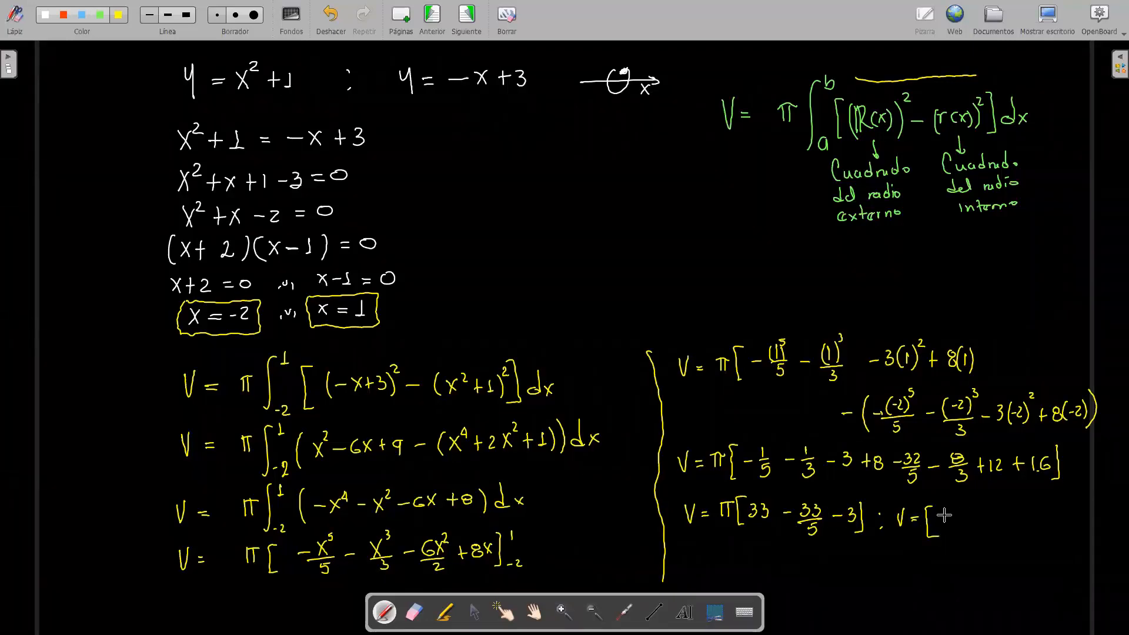
{"action": "mouse_move", "coordinate": [943, 515]}
{"action": "left_mouse_down"}
{"action": "mouse_move", "coordinate": [942, 532]}
{"action": "mouse_move", "coordinate": [986, 518]}
{"action": "mouse_move", "coordinate": [992, 540]}
{"action": "mouse_move", "coordinate": [1011, 539]}
{"action": "left_mouse_up"}
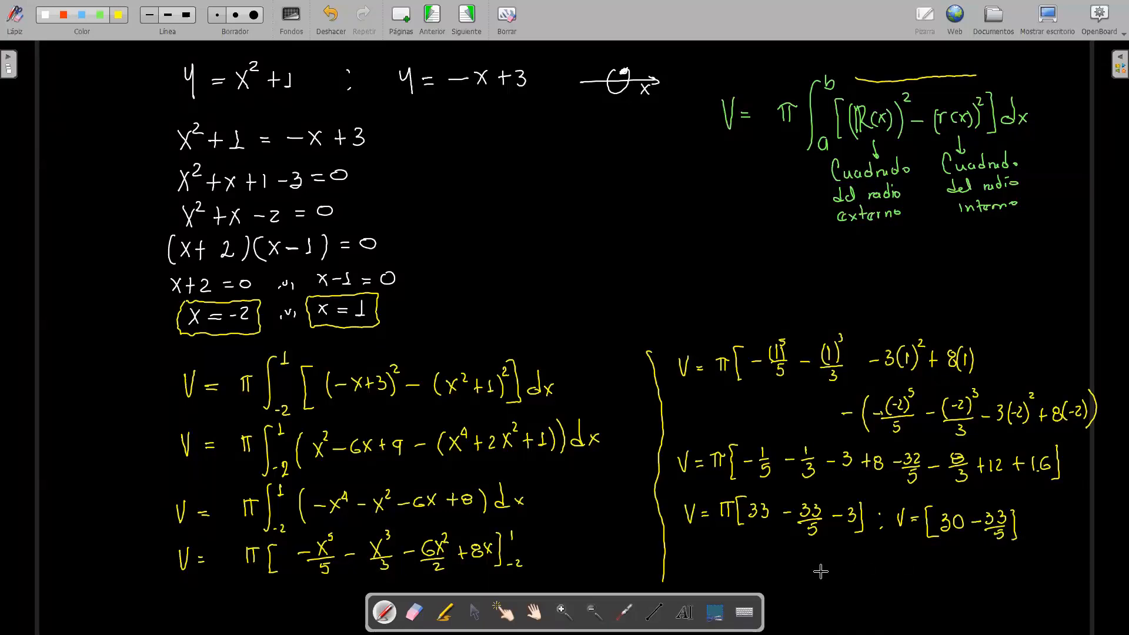
Step: Add the missing π and a denominator 1 under the 30, and write V = π[(150 − 33)/5] = beneath
{"action": "left_click_drag", "start_coordinate": [814, 566], "coordinate": [838, 577]}
{"action": "mouse_move", "coordinate": [941, 533]}
{"action": "left_mouse_down"}
{"action": "mouse_move", "coordinate": [965, 532]}
{"action": "mouse_move", "coordinate": [955, 545]}
{"action": "mouse_move", "coordinate": [924, 517]}
{"action": "mouse_move", "coordinate": [922, 530]}
{"action": "left_mouse_up"}
{"action": "left_click_drag", "start_coordinate": [842, 567], "coordinate": [854, 566]}
{"action": "mouse_move", "coordinate": [845, 568]}
{"action": "left_mouse_down"}
{"action": "mouse_move", "coordinate": [845, 581]}
{"action": "mouse_move", "coordinate": [867, 586]}
{"action": "mouse_move", "coordinate": [898, 566]}
{"action": "mouse_move", "coordinate": [939, 576]}
{"action": "mouse_move", "coordinate": [921, 579]}
{"action": "mouse_move", "coordinate": [944, 573]}
{"action": "mouse_move", "coordinate": [916, 585]}
{"action": "mouse_move", "coordinate": [944, 592]}
{"action": "mouse_move", "coordinate": [965, 579]}
{"action": "left_mouse_up"}
{"action": "left_click_drag", "start_coordinate": [958, 575], "coordinate": [965, 574]}
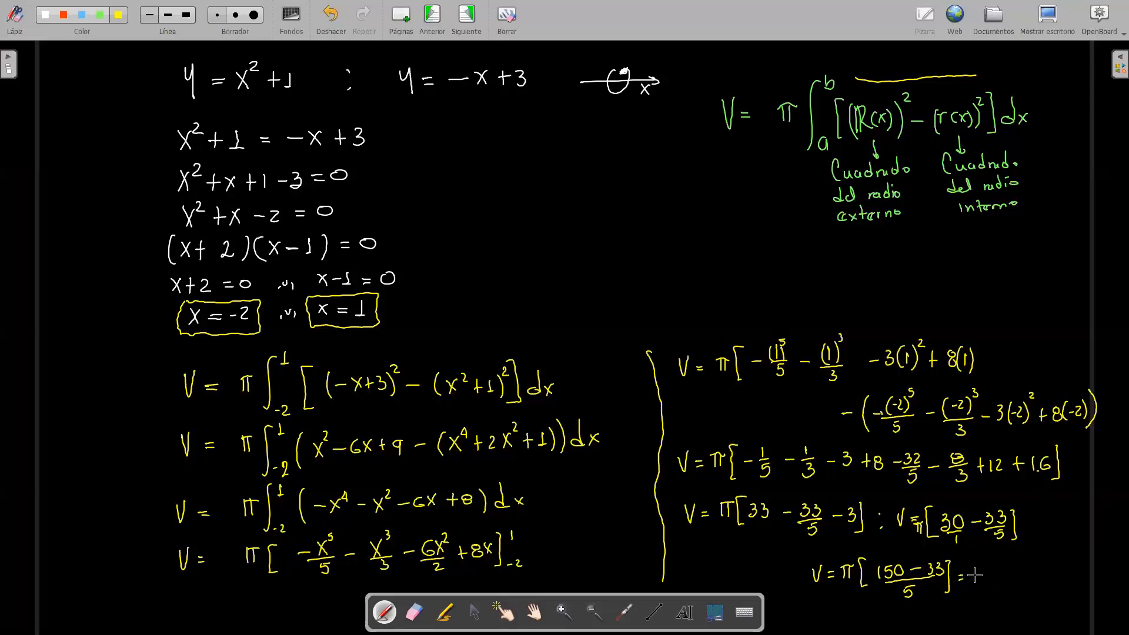
Step: Finish the result as π · 117/5 = 73.51 u³
{"action": "mouse_move", "coordinate": [980, 567]}
{"action": "left_mouse_down"}
{"action": "mouse_move", "coordinate": [986, 575]}
{"action": "mouse_move", "coordinate": [991, 564]}
{"action": "left_mouse_up"}
{"action": "mouse_move", "coordinate": [1008, 559]}
{"action": "left_mouse_down"}
{"action": "mouse_move", "coordinate": [1005, 574]}
{"action": "mouse_move", "coordinate": [1039, 567]}
{"action": "left_mouse_up"}
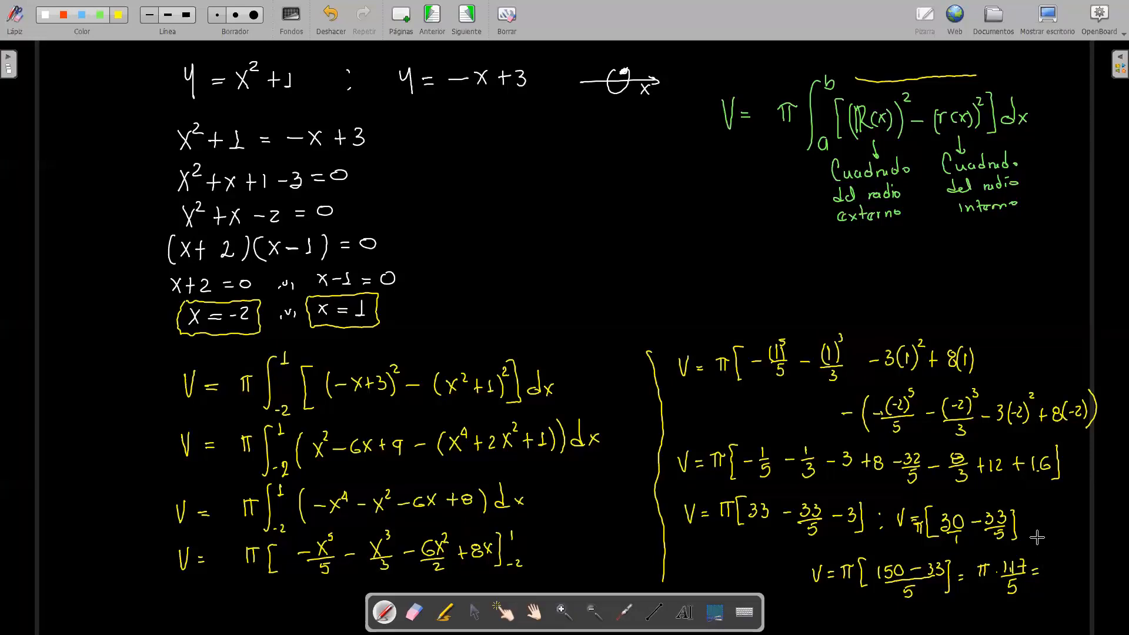
{"action": "mouse_move", "coordinate": [1044, 567]}
{"action": "left_mouse_down"}
{"action": "mouse_move", "coordinate": [1047, 579]}
{"action": "mouse_move", "coordinate": [1069, 575]}
{"action": "left_mouse_up"}
{"action": "left_click", "coordinate": [1063, 577]}
{"action": "mouse_move", "coordinate": [1081, 563]}
{"action": "left_mouse_down"}
{"action": "mouse_move", "coordinate": [1082, 576]}
{"action": "mouse_move", "coordinate": [1096, 574]}
{"action": "mouse_move", "coordinate": [1095, 561]}
{"action": "left_mouse_up"}
Step: Draw a white frame around the green washer formula and its radius notes
{"action": "left_click", "coordinate": [45, 16]}
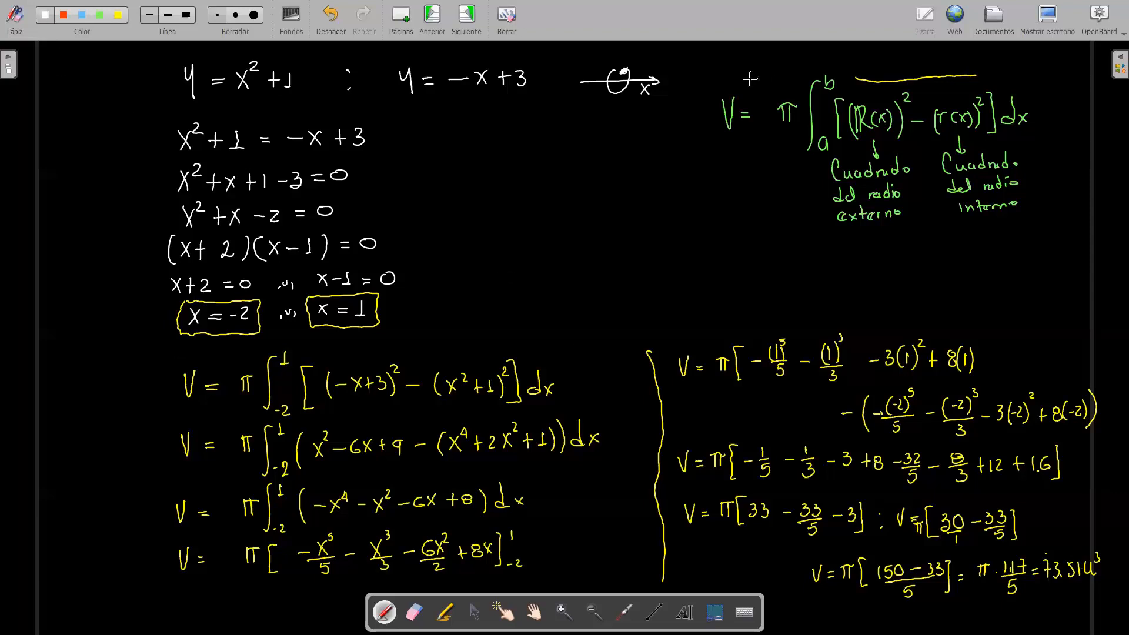
{"action": "mouse_move", "coordinate": [711, 62]}
{"action": "left_mouse_down"}
{"action": "mouse_move", "coordinate": [998, 59]}
{"action": "mouse_move", "coordinate": [1042, 177]}
{"action": "mouse_move", "coordinate": [1032, 235]}
{"action": "mouse_move", "coordinate": [679, 269]}
{"action": "mouse_move", "coordinate": [678, 89]}
{"action": "mouse_move", "coordinate": [710, 56]}
{"action": "left_mouse_up"}
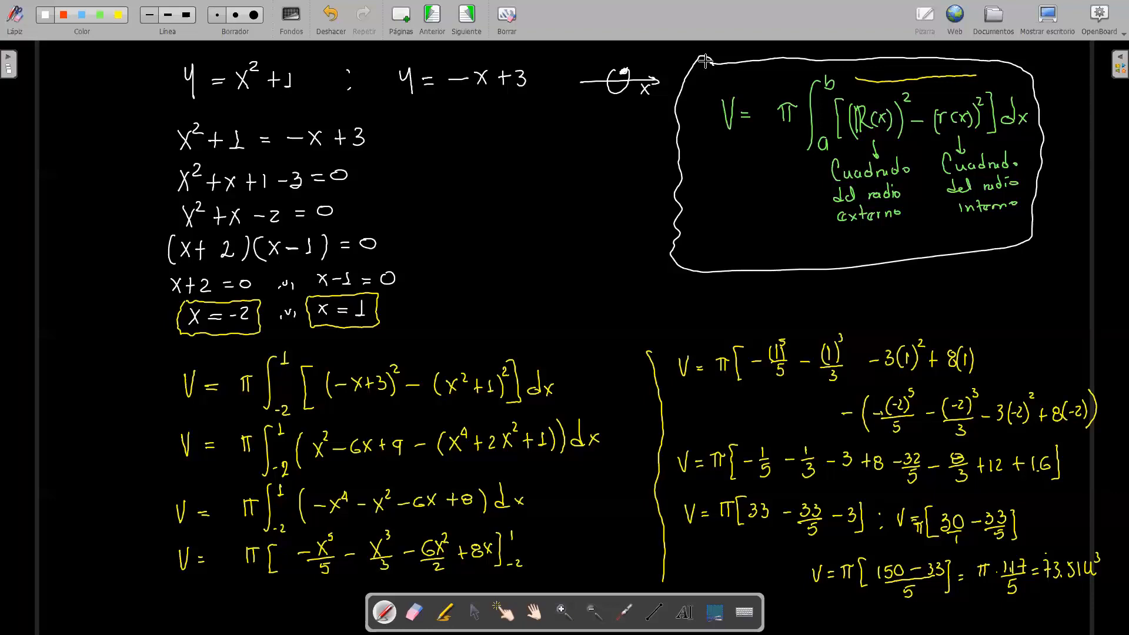
Step: Switch to GeoGebra and set the 3D view's background colour to white
{"action": "left_click", "coordinate": [1046, 18]}
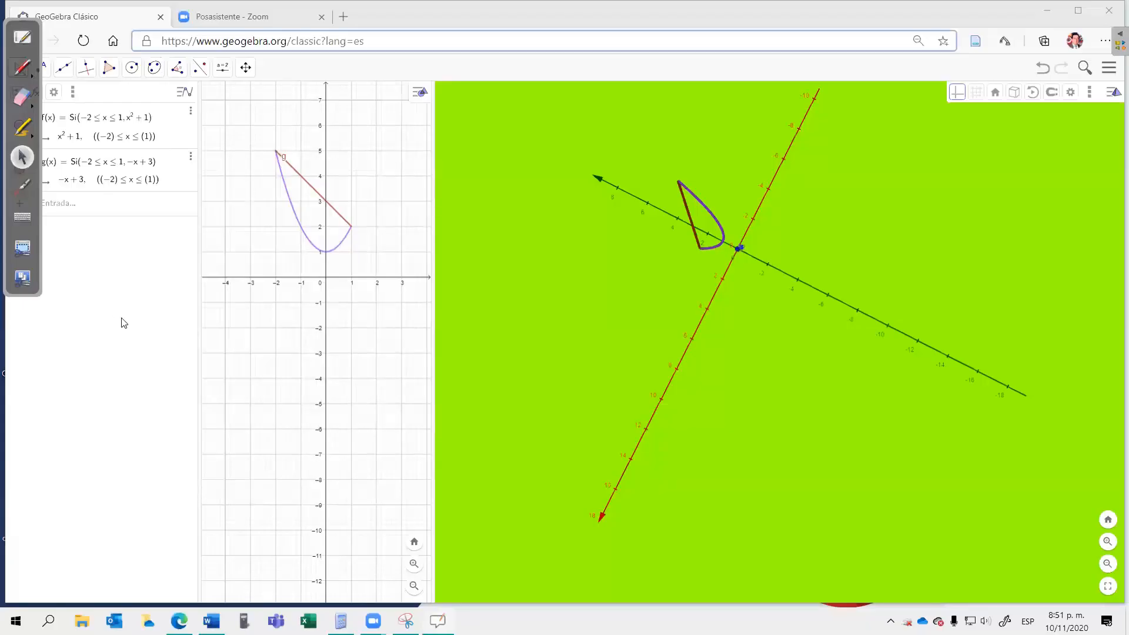
{"action": "left_click", "coordinate": [571, 325]}
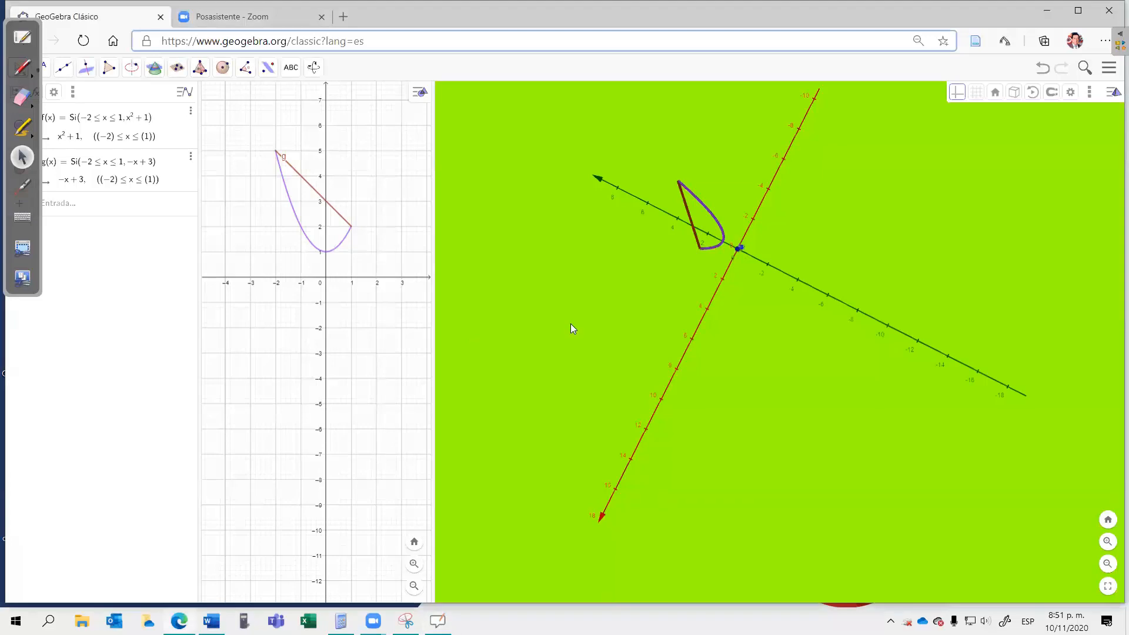
{"action": "right_click", "coordinate": [568, 322]}
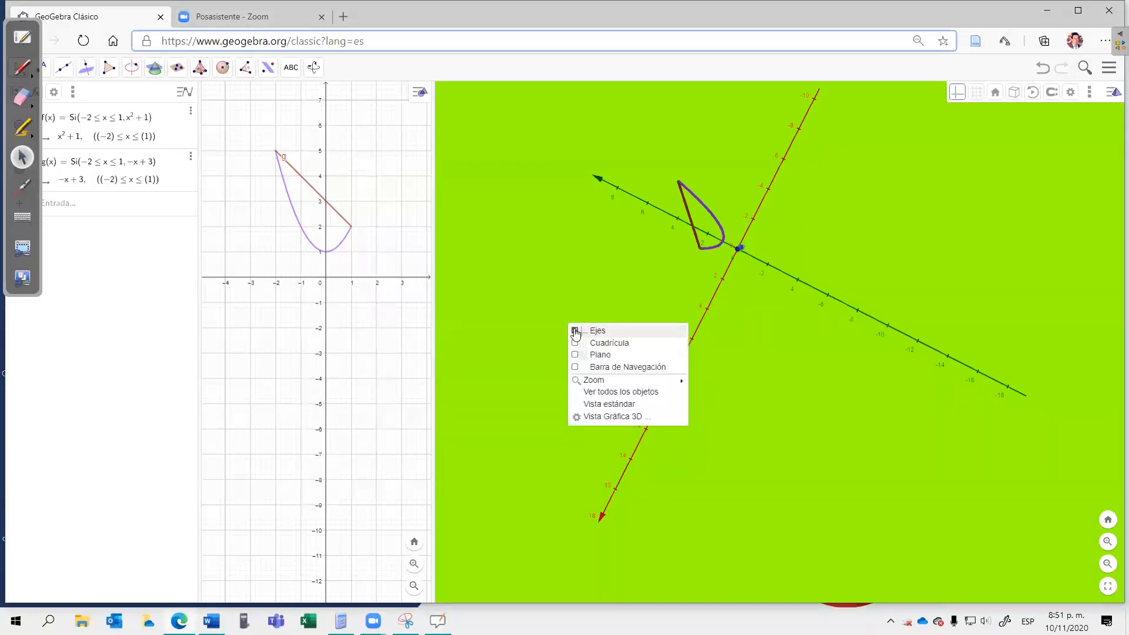
{"action": "left_click", "coordinate": [604, 418]}
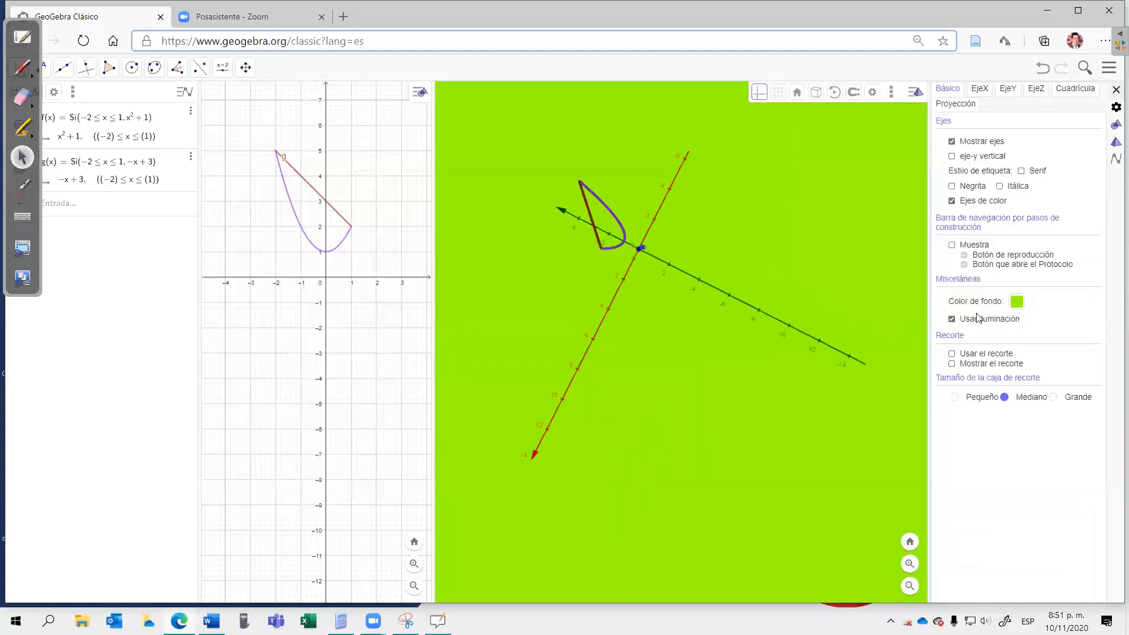
{"action": "left_click", "coordinate": [1017, 301]}
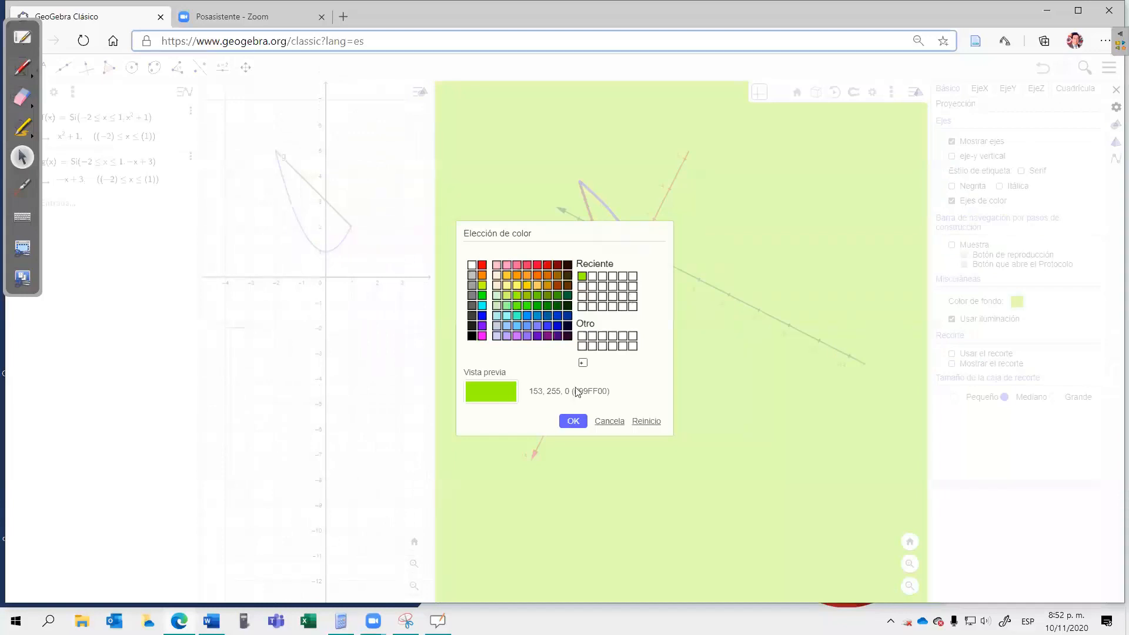
{"action": "left_click", "coordinate": [576, 421]}
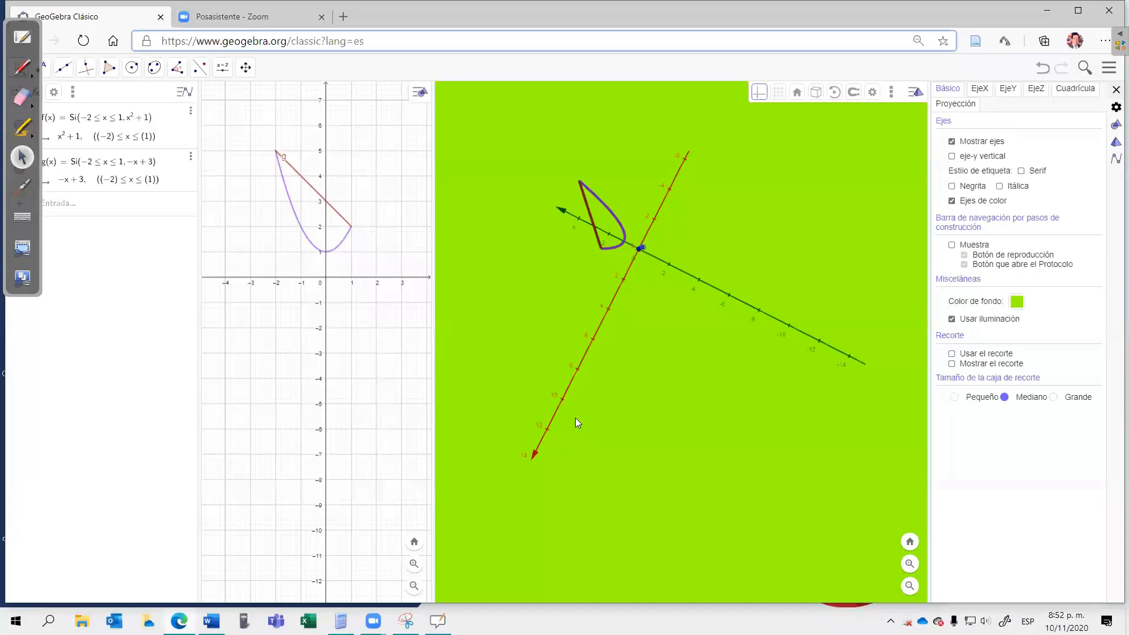
{"action": "left_click", "coordinate": [1017, 305]}
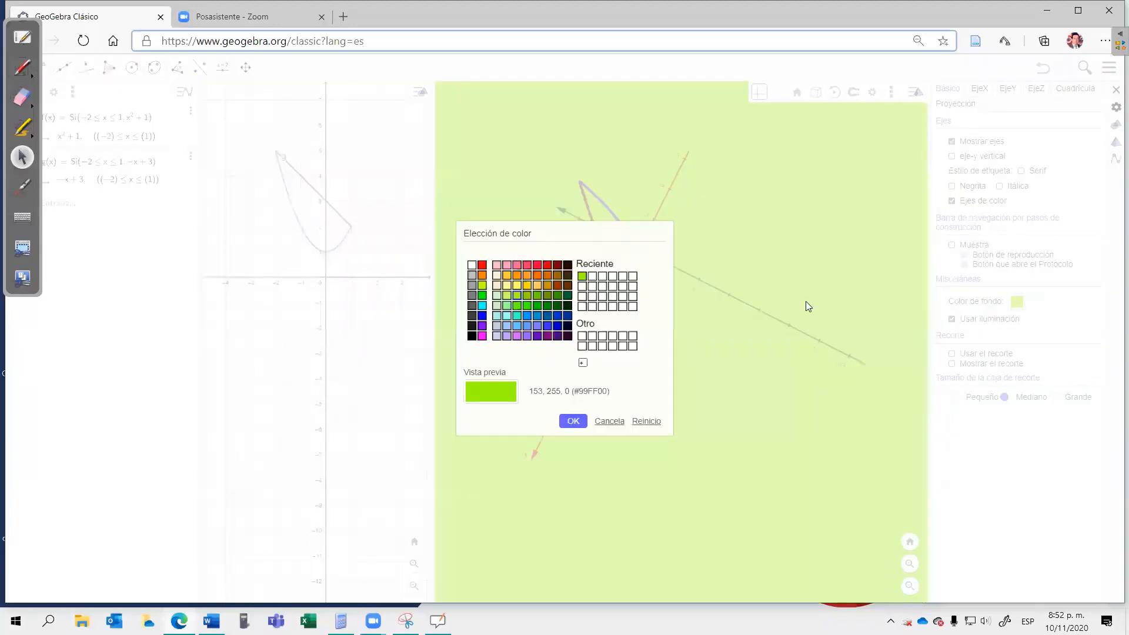
{"action": "left_click", "coordinate": [473, 265]}
{"action": "left_click", "coordinate": [570, 422]}
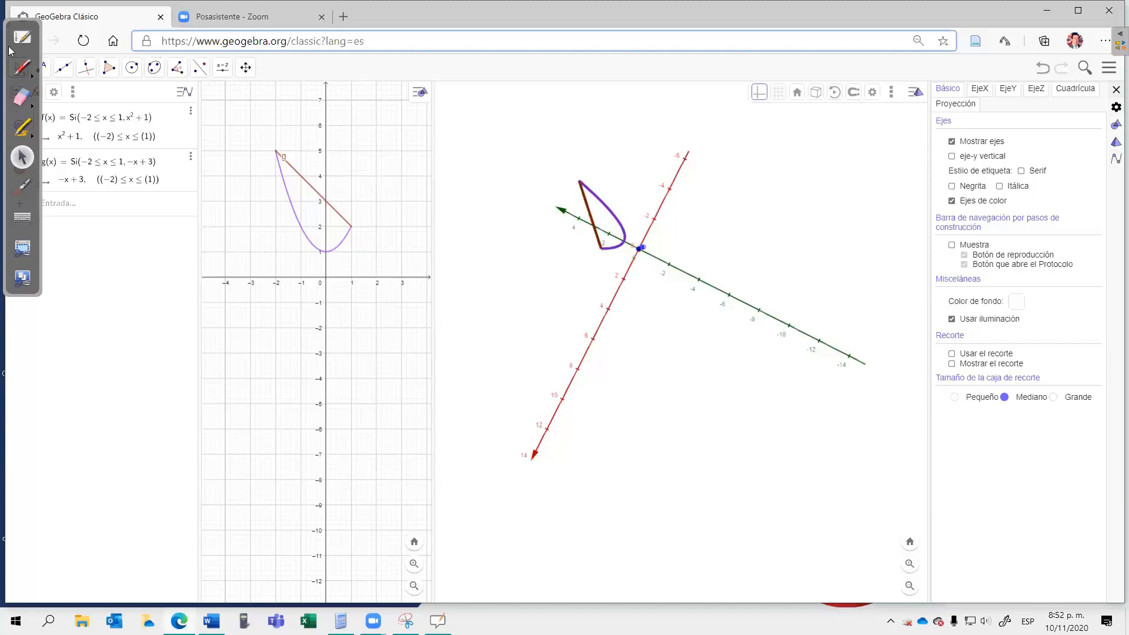
{"action": "left_click", "coordinate": [1116, 90]}
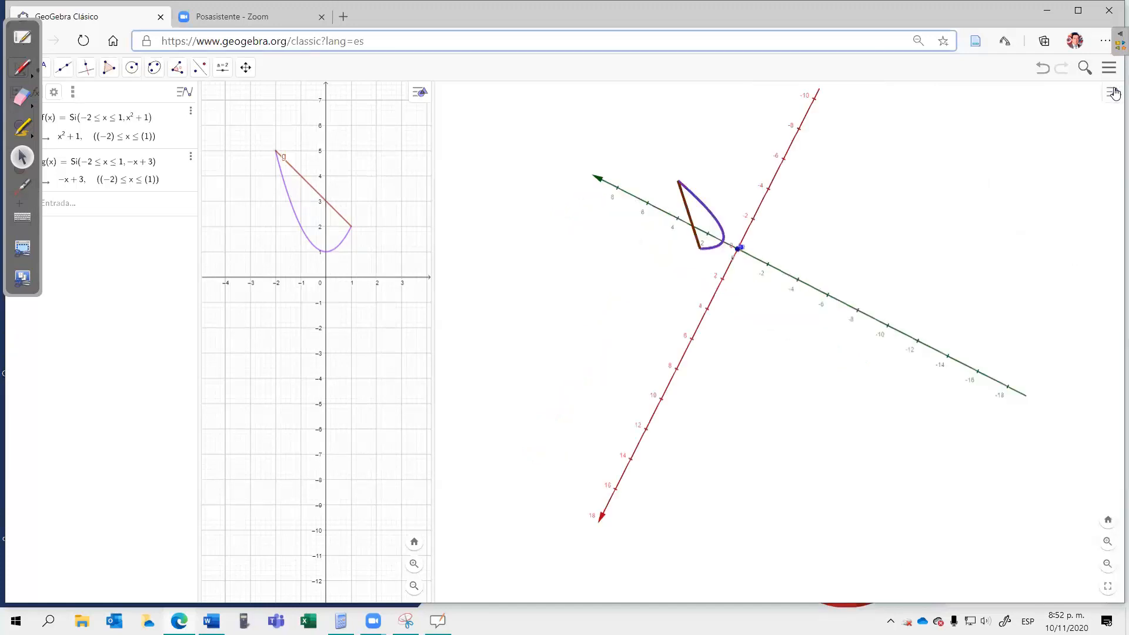
Step: Move the floating annotation palette clear of the algebra list and create the surface of revolution Superficie(f, 2π, EjeX)
{"action": "mouse_move", "coordinate": [7, 47]}
{"action": "left_mouse_down"}
{"action": "mouse_move", "coordinate": [427, 154]}
{"action": "mouse_move", "coordinate": [1082, 237]}
{"action": "left_mouse_up"}
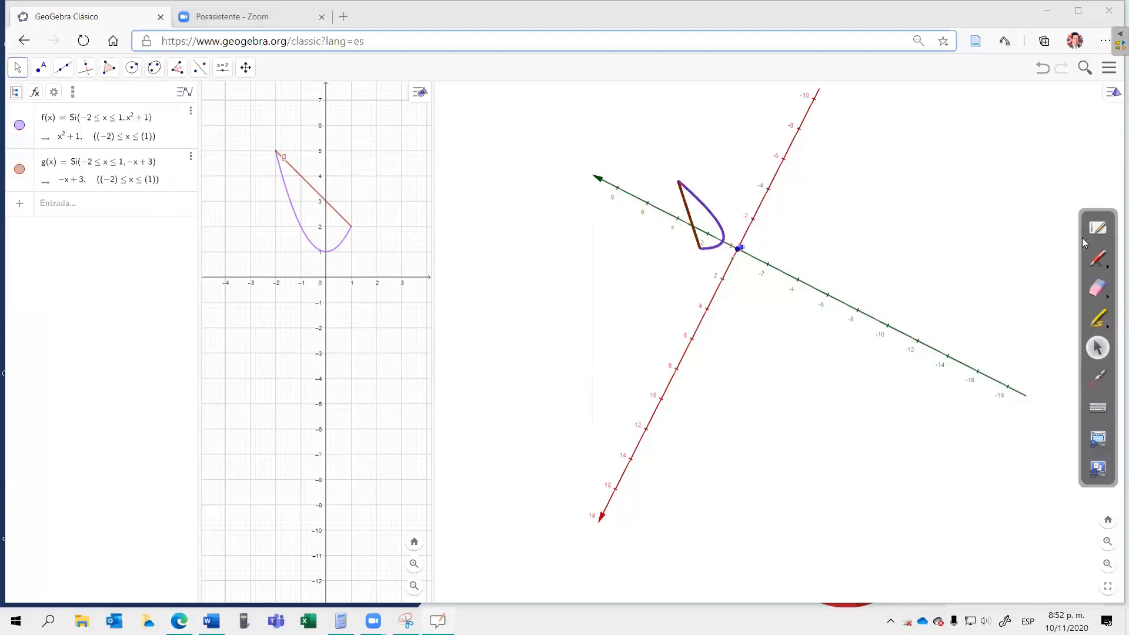
{"action": "left_click", "coordinate": [64, 206]}
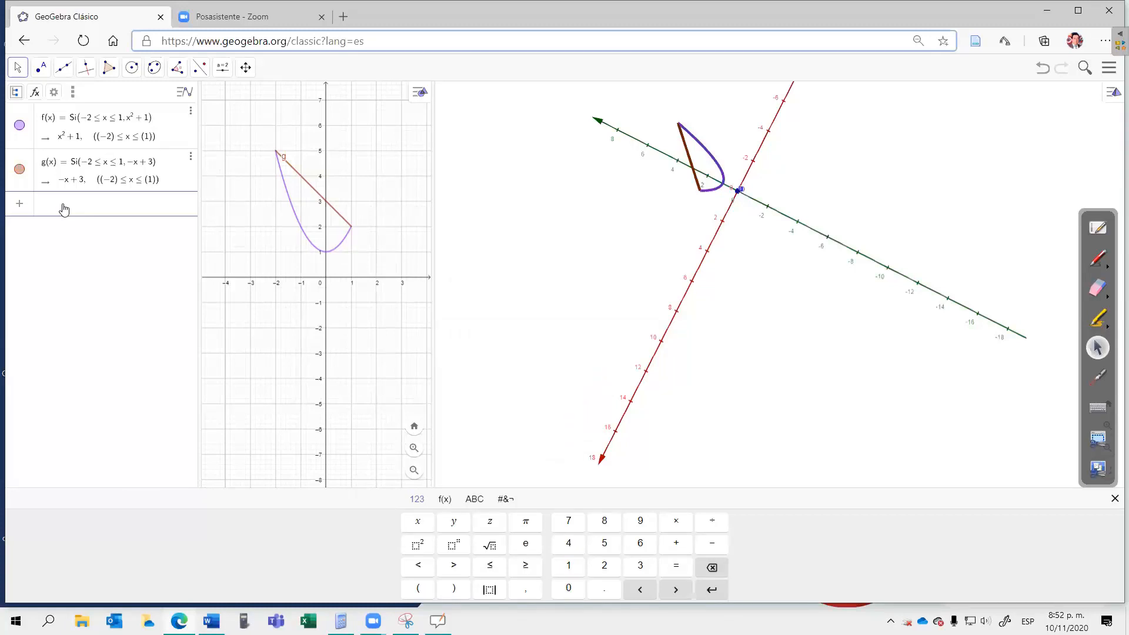
{"action": "type", "text": "uper"}
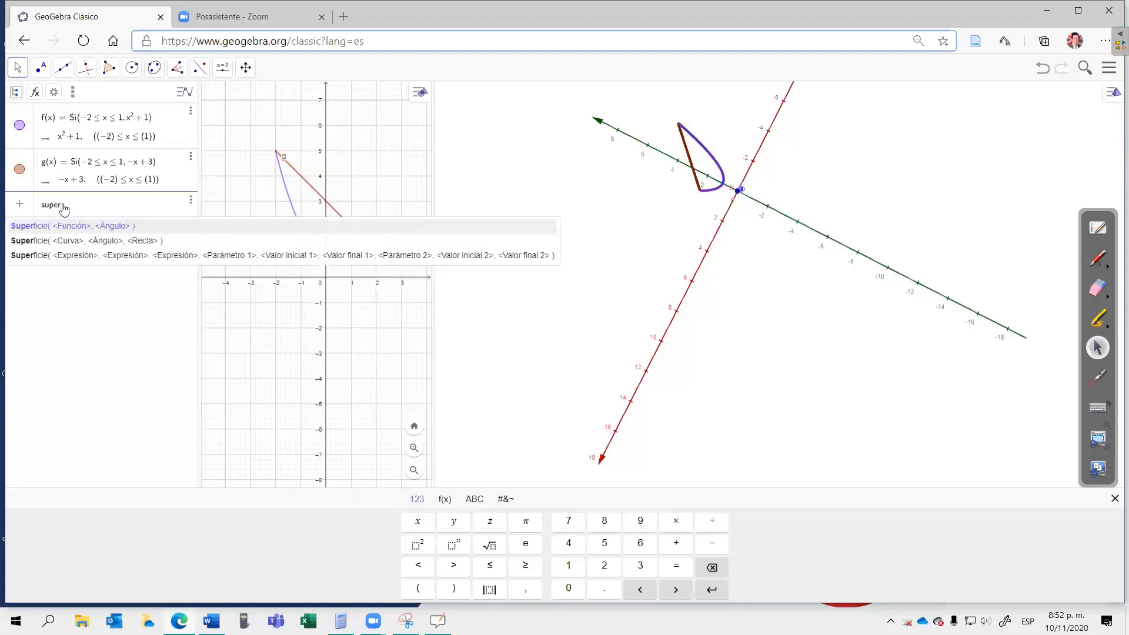
{"action": "left_click", "coordinate": [69, 241]}
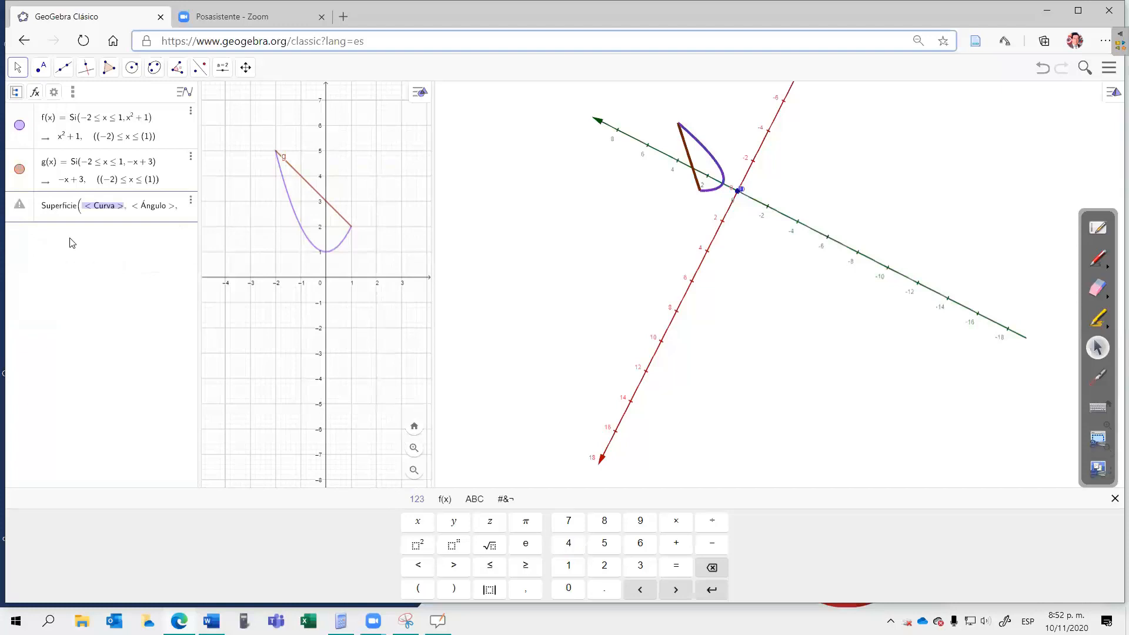
{"action": "type", "text": "f"}
{"action": "left_click", "coordinate": [97, 211]}
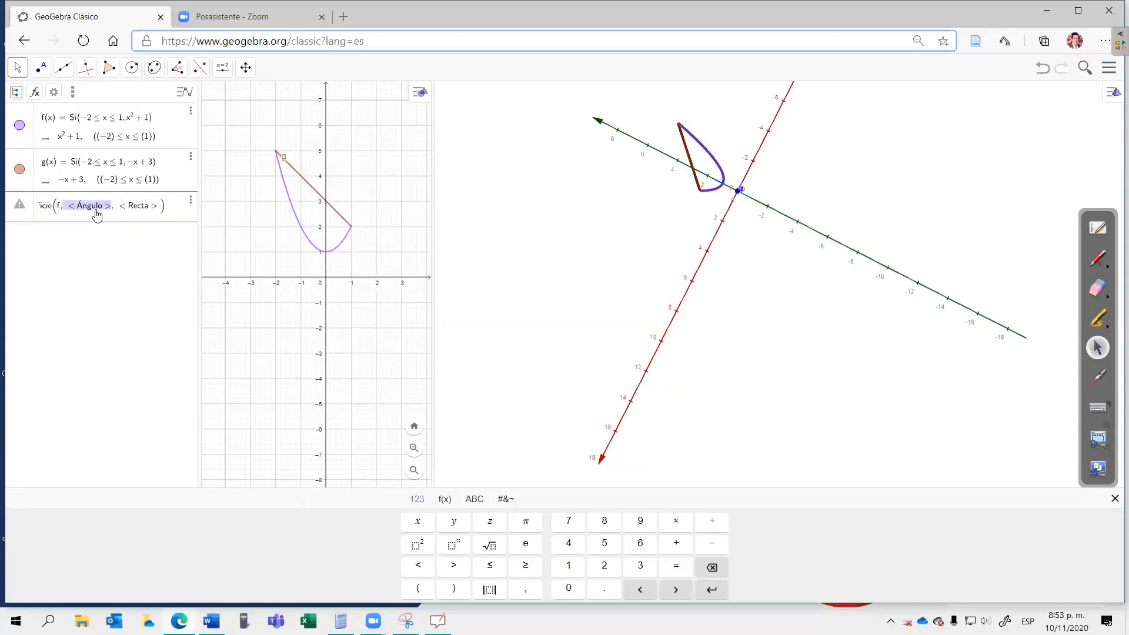
{"action": "type", "text": "2"}
{"action": "left_click", "coordinate": [525, 521]}
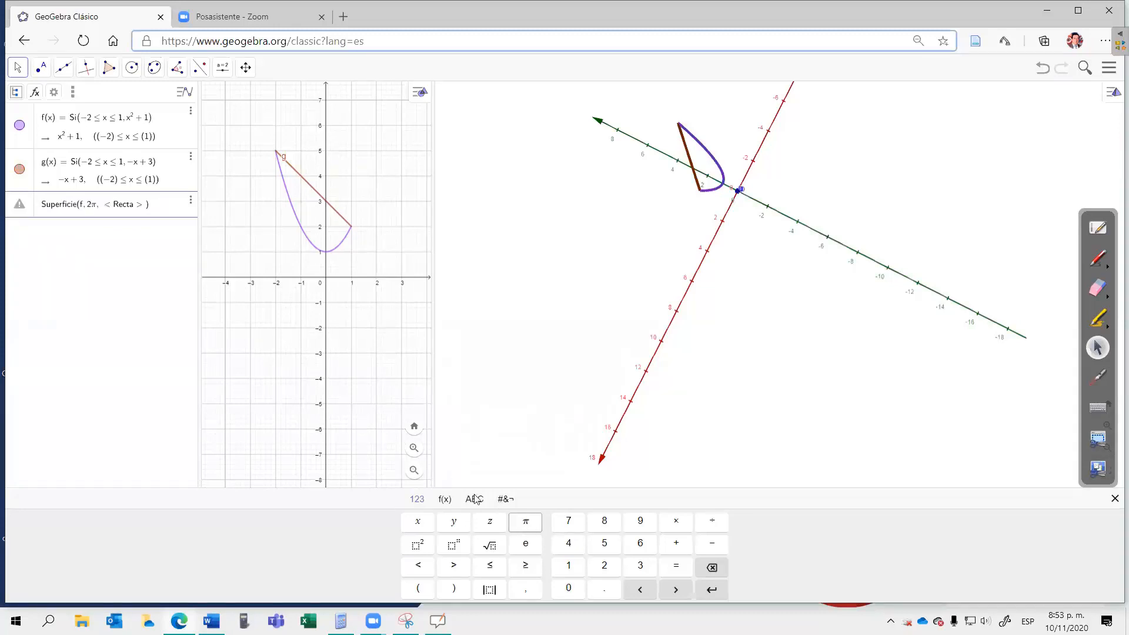
{"action": "key", "text": "Tab"}
{"action": "type", "text": "EJE"}
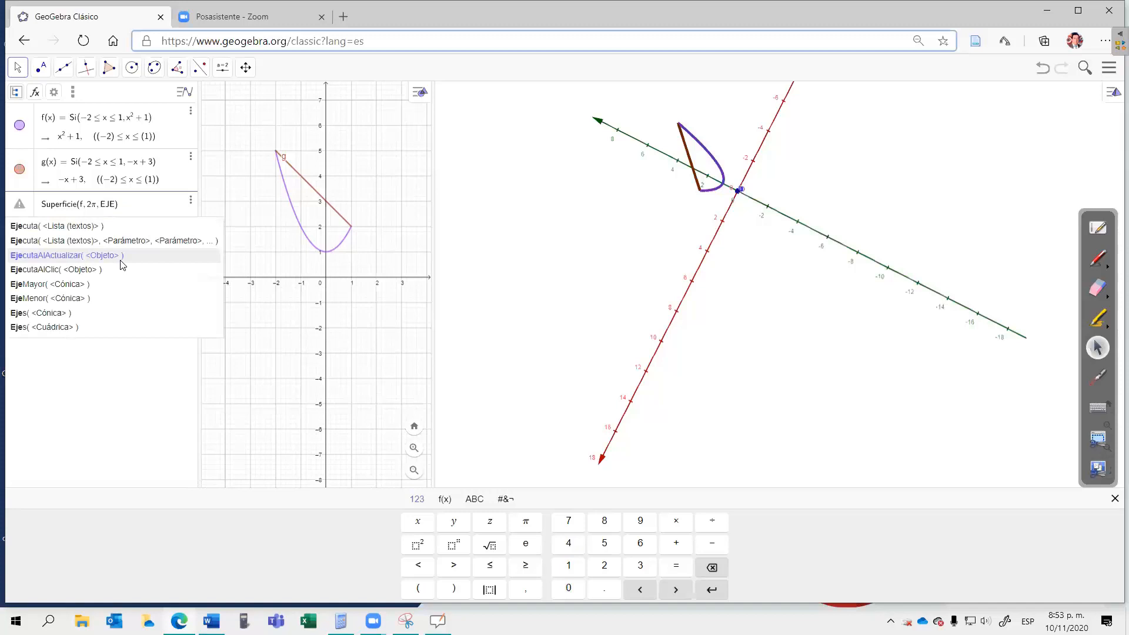
{"action": "key", "text": "BackSpace"}
{"action": "key", "text": "BackSpace"}
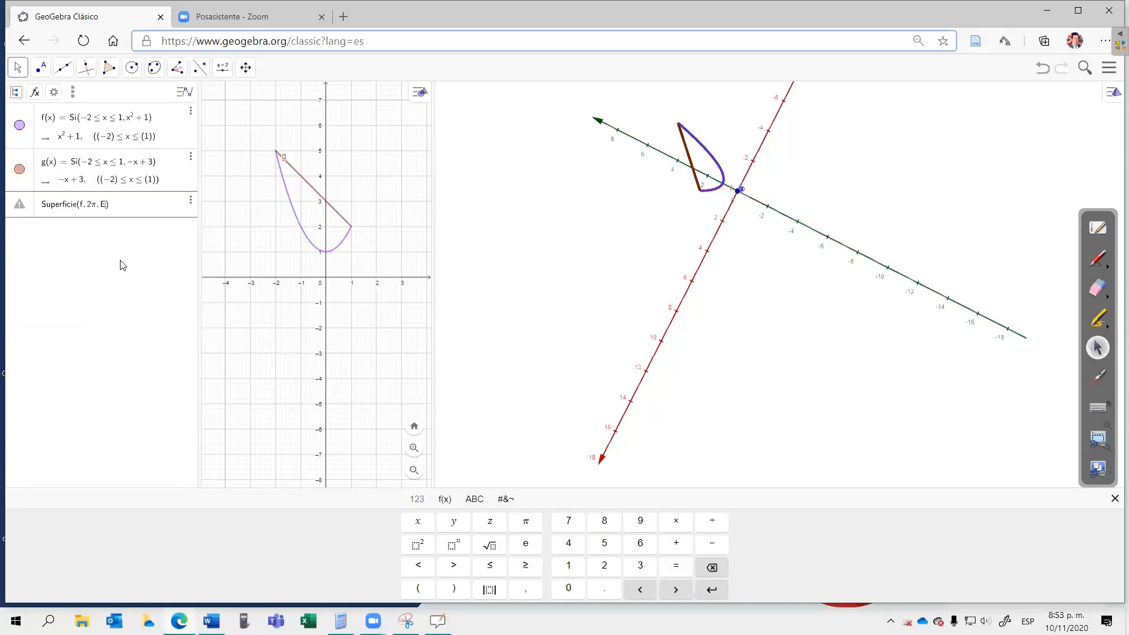
{"action": "type", "text": "jeX"}
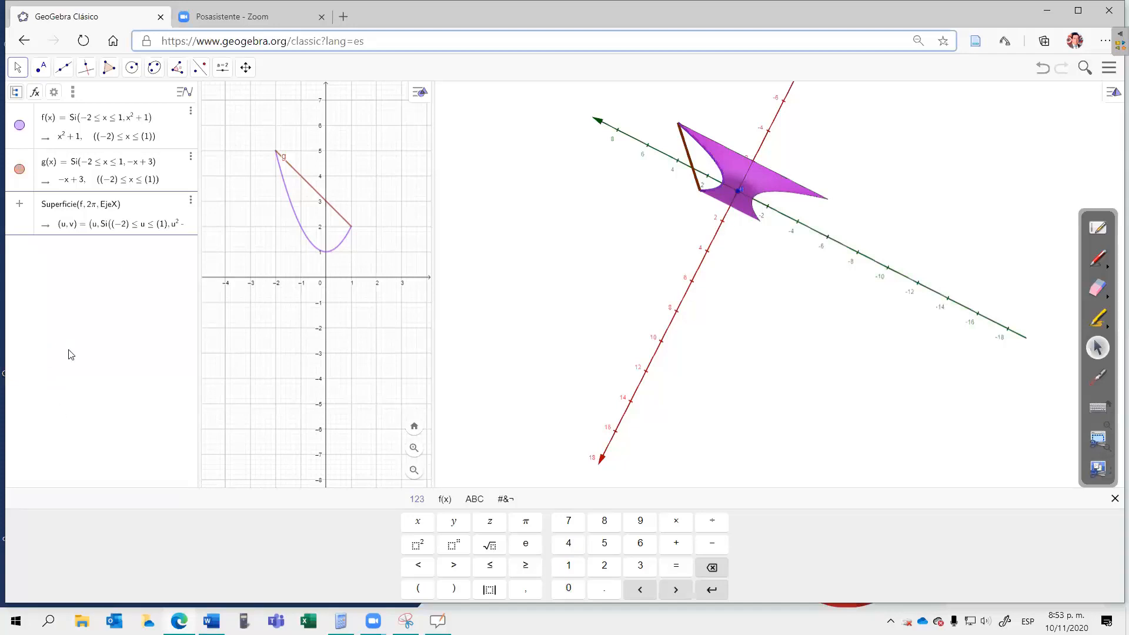
{"action": "key", "text": "Return"}
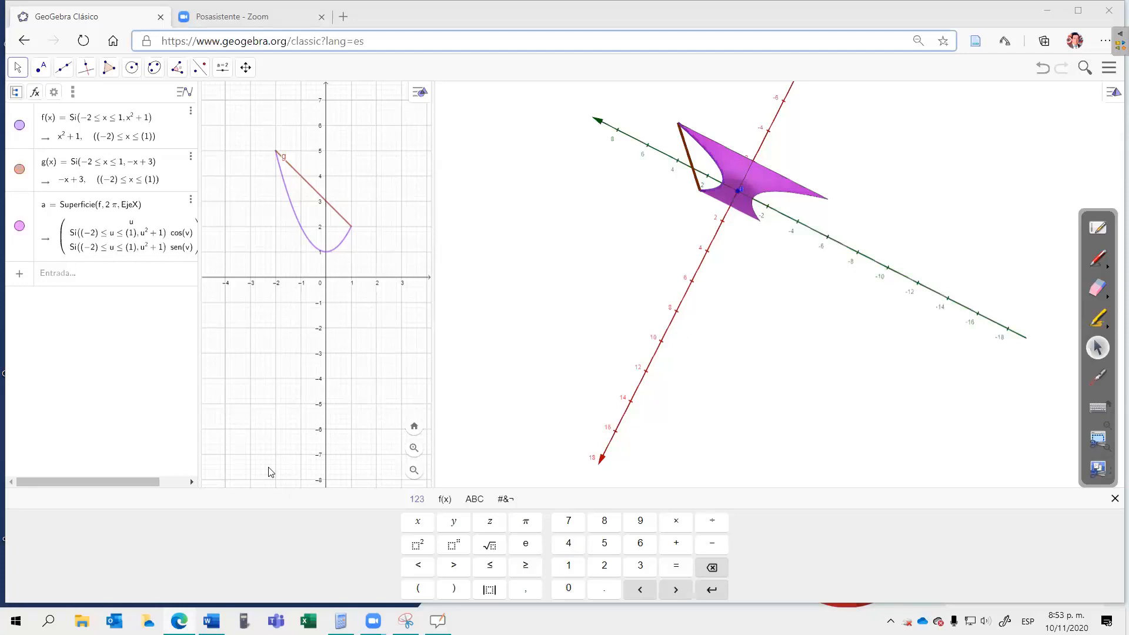
Step: Create the outer surface of revolution from the line g with Superficie(g, 2π, EjeX)
{"action": "left_click", "coordinate": [54, 278]}
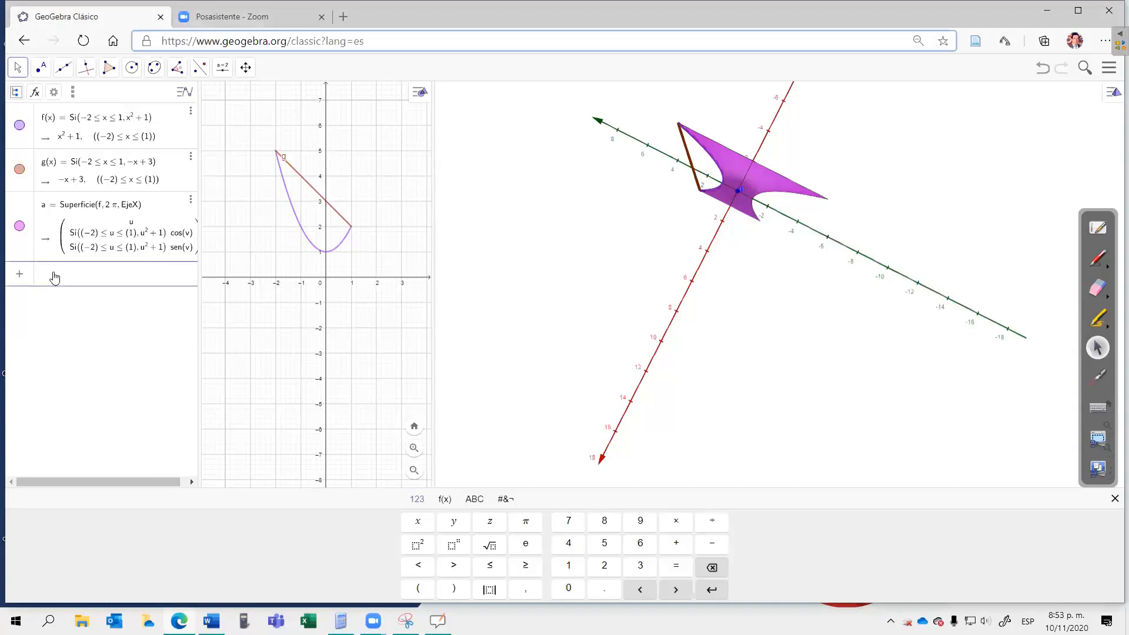
{"action": "type", "text": "super"}
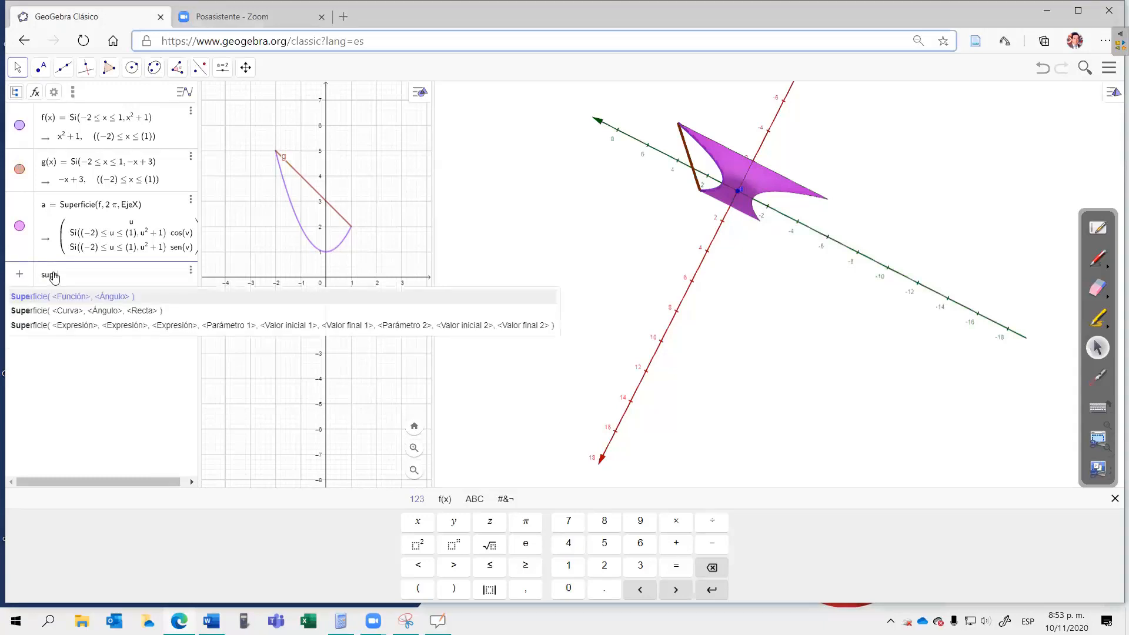
{"action": "left_click", "coordinate": [58, 312]}
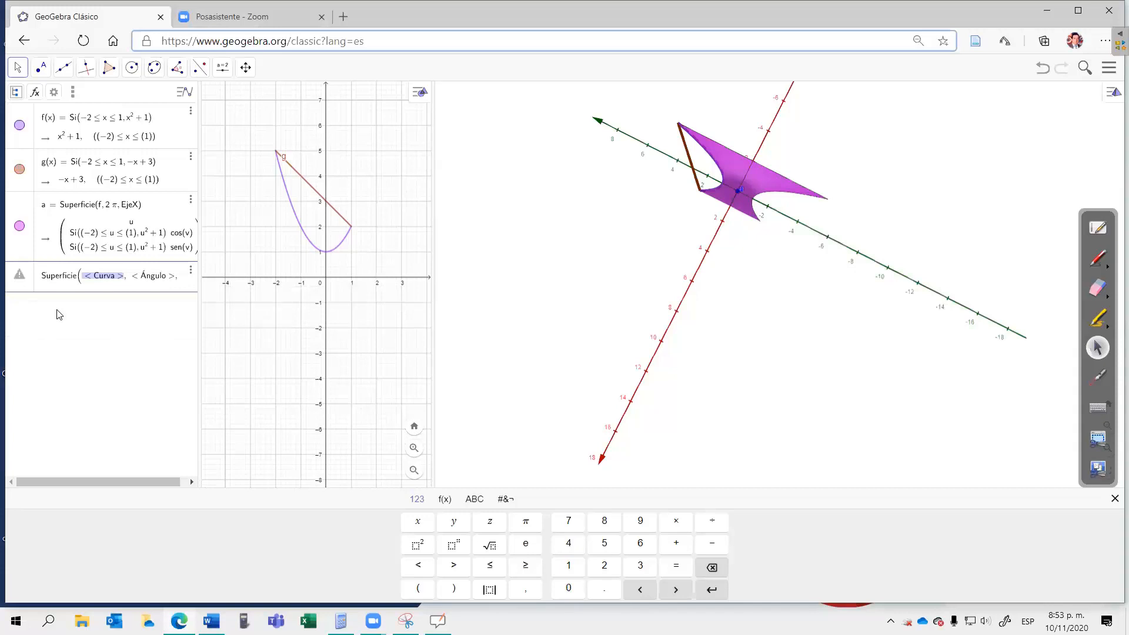
{"action": "type", "text": "g,"}
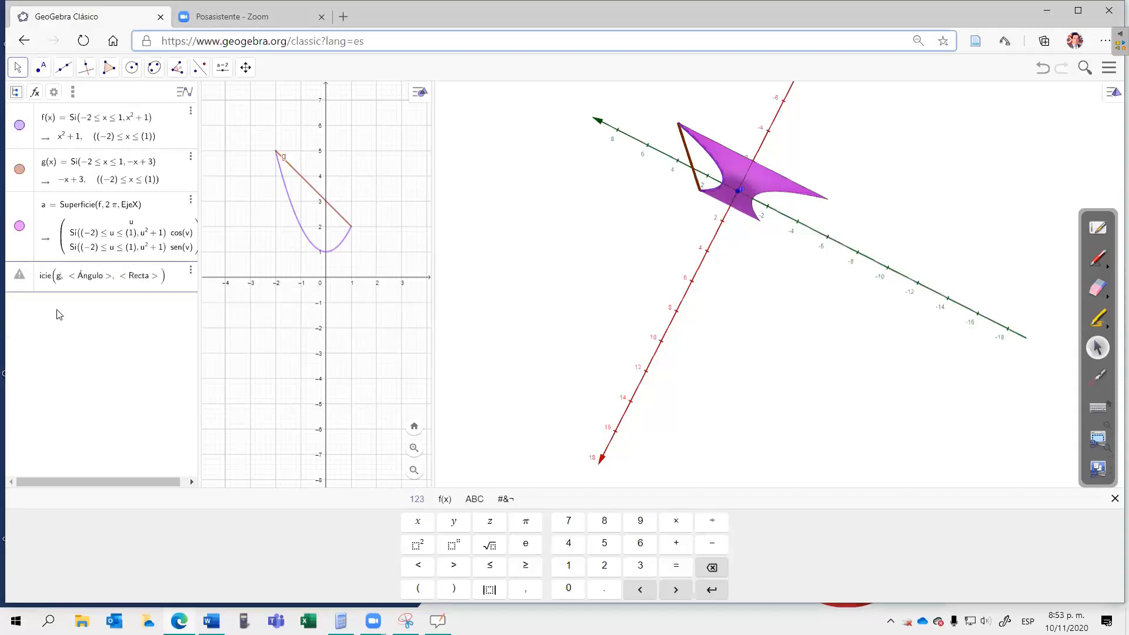
{"action": "key", "text": "Tab"}
{"action": "type", "text": "2"}
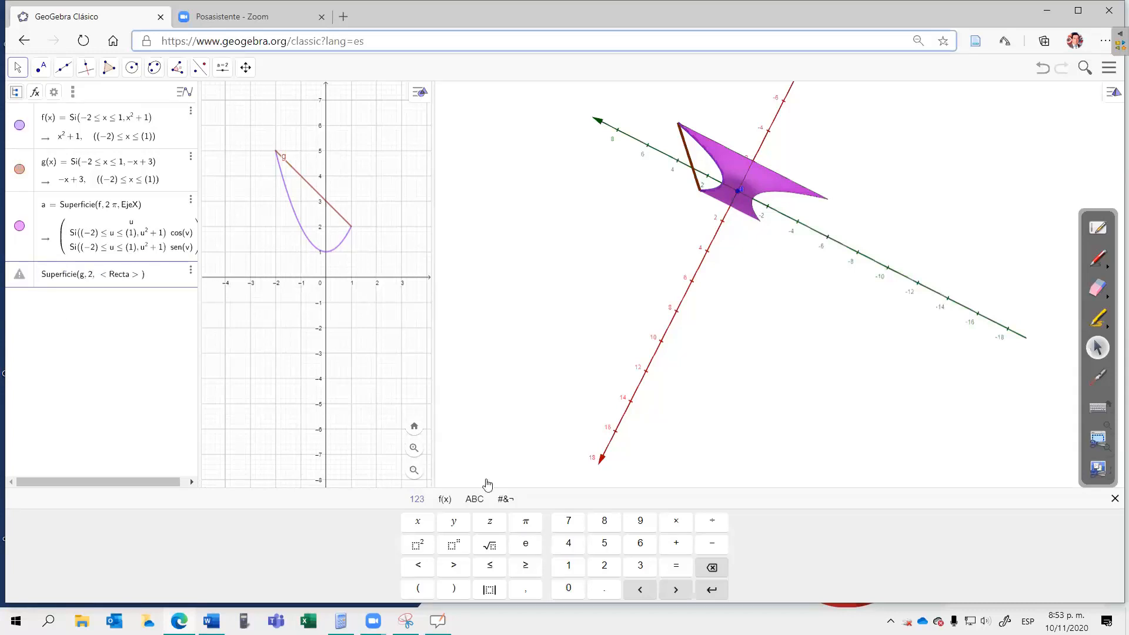
{"action": "left_click", "coordinate": [526, 521]}
{"action": "key", "text": "Right"}
{"action": "type", "text": "Eje"}
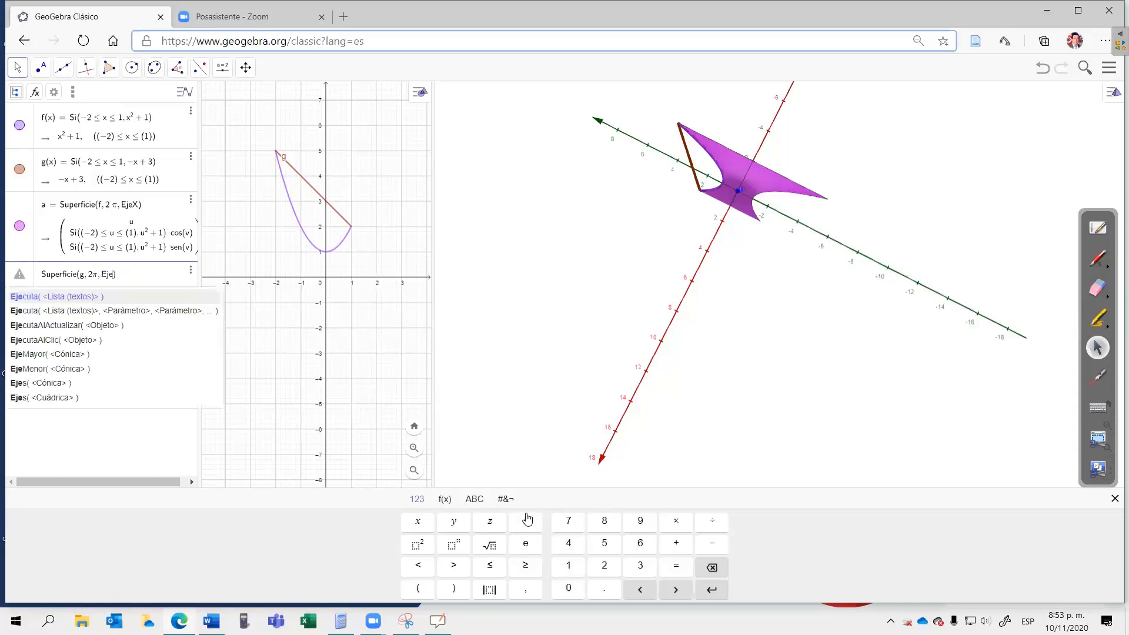
{"action": "type", "text": "X"}
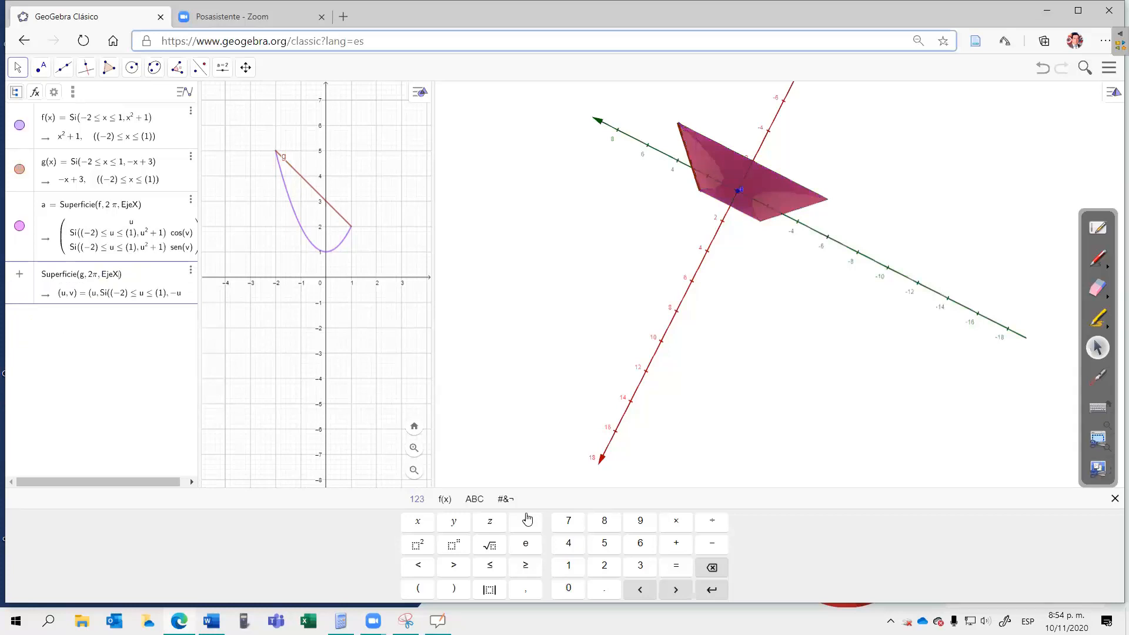
{"action": "key", "text": "Return"}
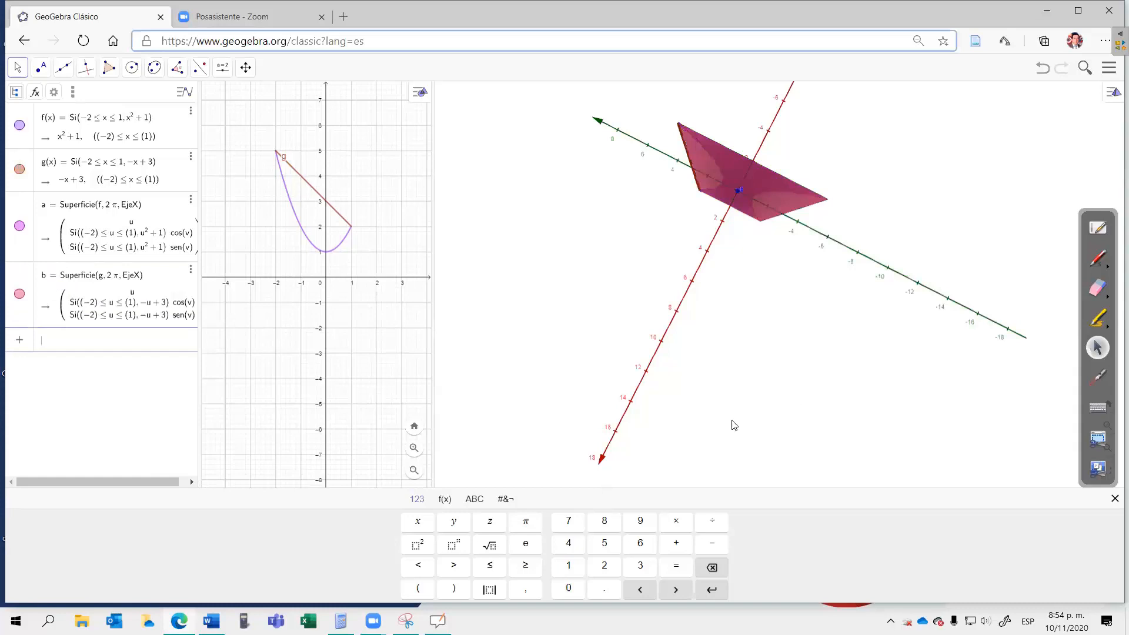
Step: Examine the solid of revolution from several sides, including the opening along the x-axis
{"action": "left_click_drag", "start_coordinate": [711, 414], "coordinate": [703, 345]}
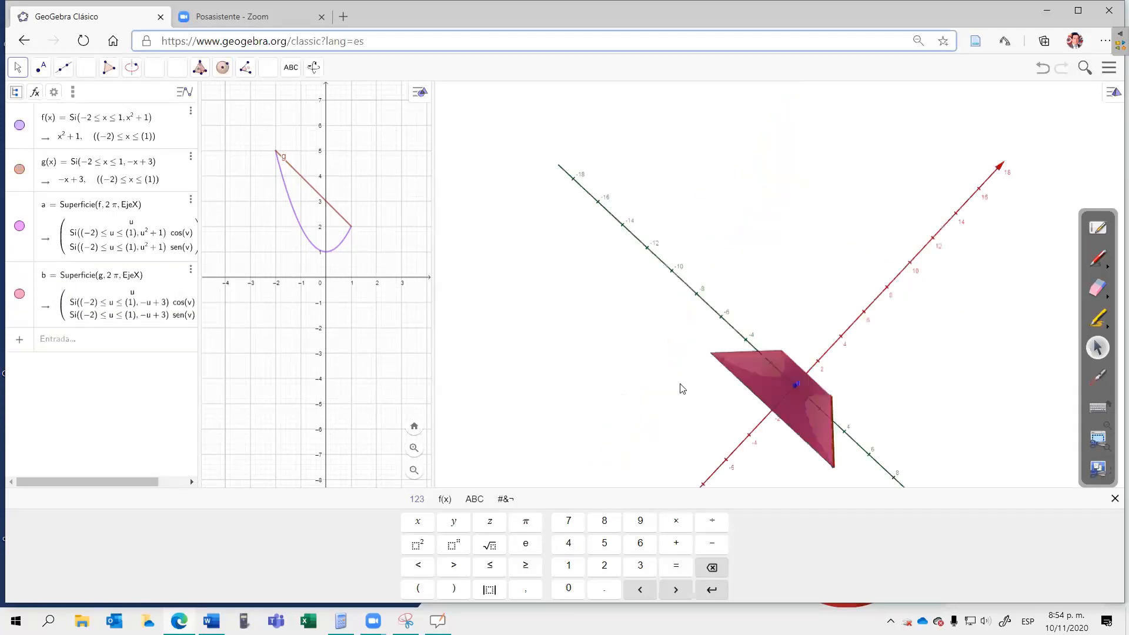
{"action": "left_click_drag", "start_coordinate": [673, 398], "coordinate": [602, 340]}
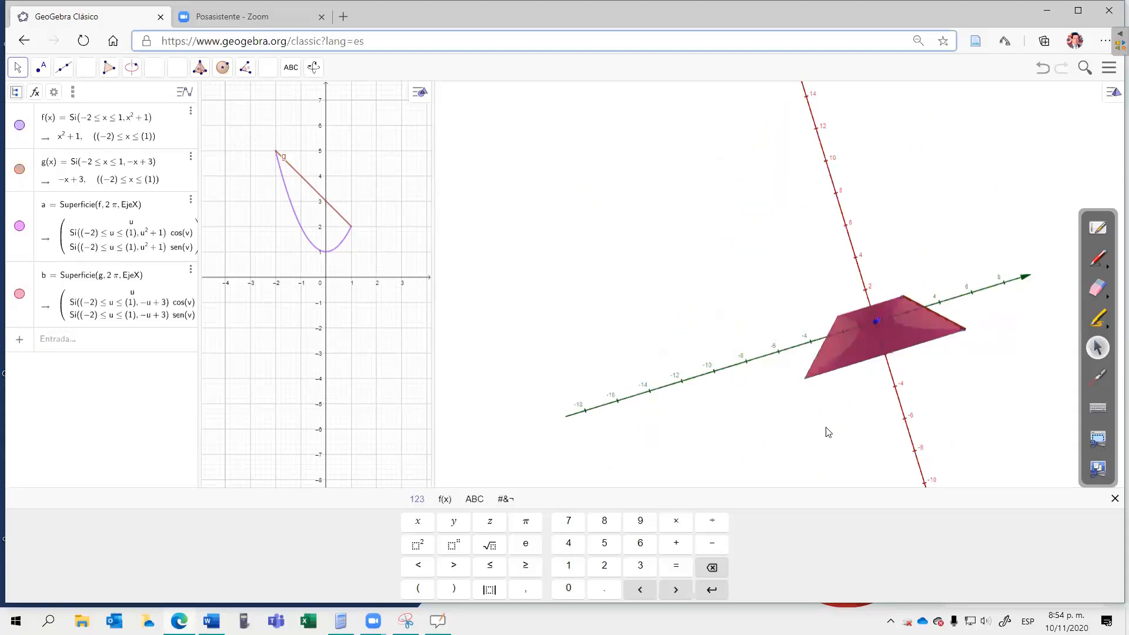
{"action": "left_click_drag", "start_coordinate": [851, 422], "coordinate": [800, 444]}
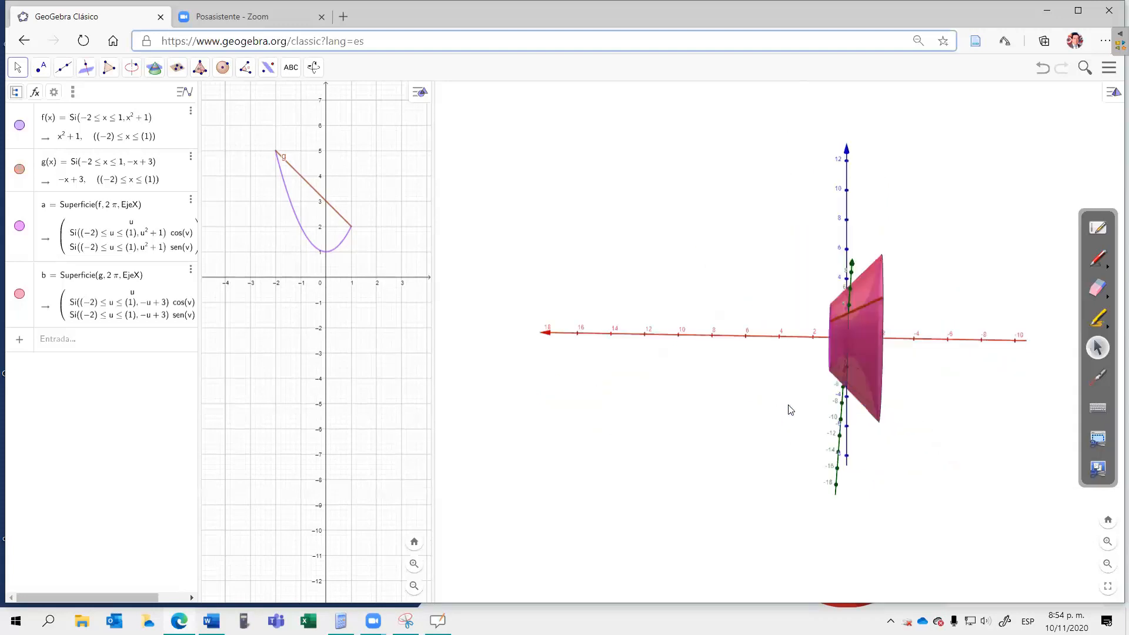
{"action": "left_click_drag", "start_coordinate": [788, 405], "coordinate": [737, 417]}
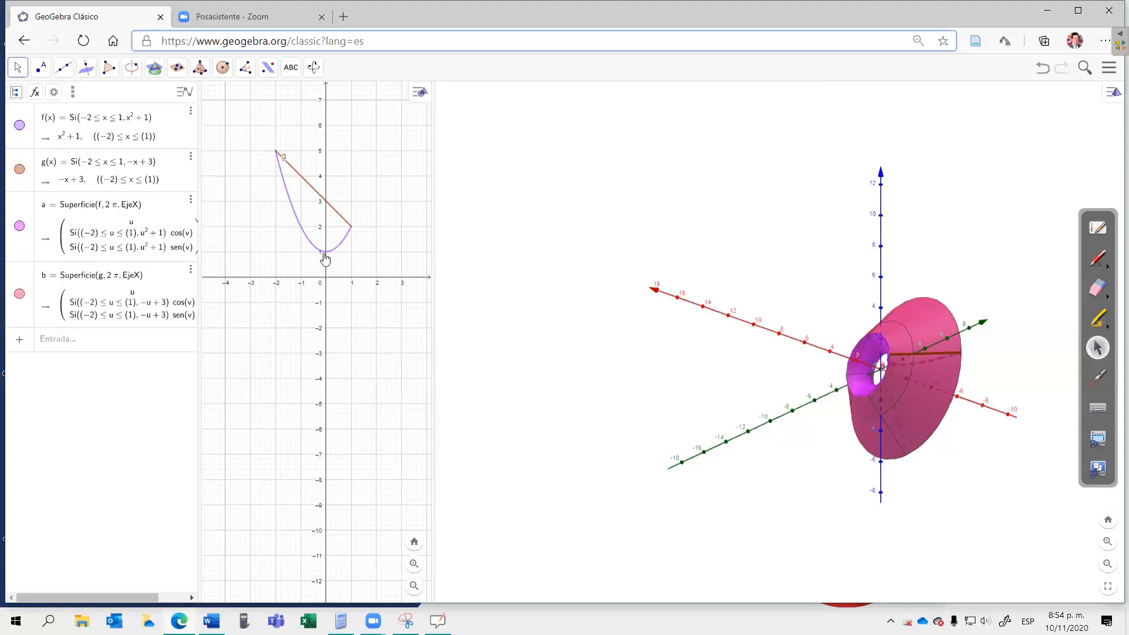
{"action": "left_click", "coordinate": [318, 331]}
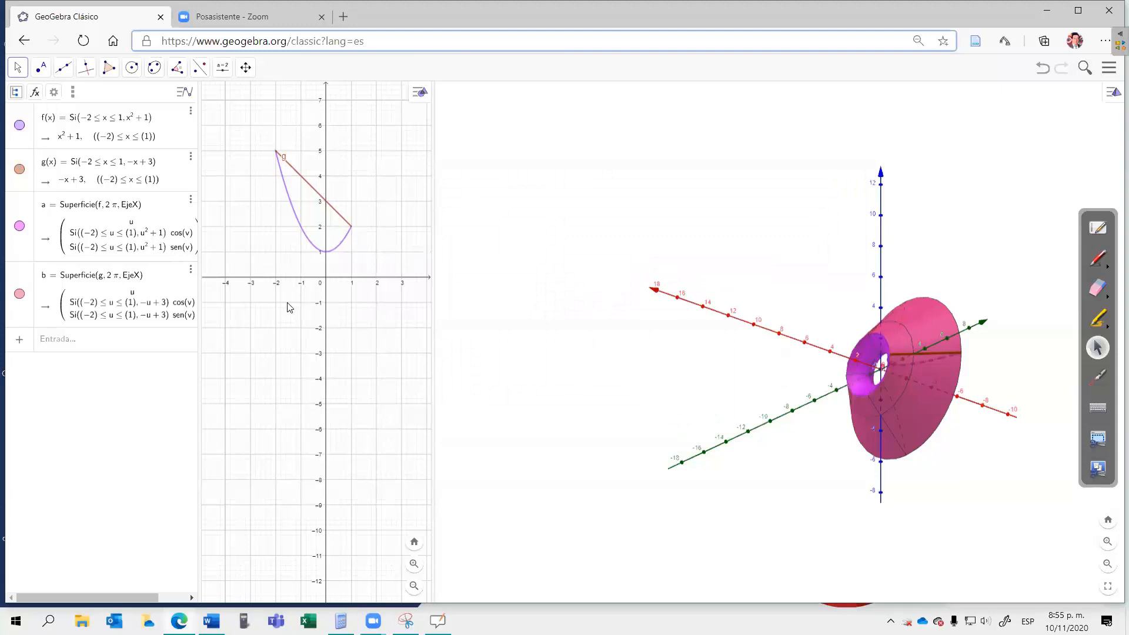
Step: Begin the volume definition V = π · IntegralEntre, using the version with two functions and two limits, with g² as the first function
{"action": "left_click", "coordinate": [63, 345]}
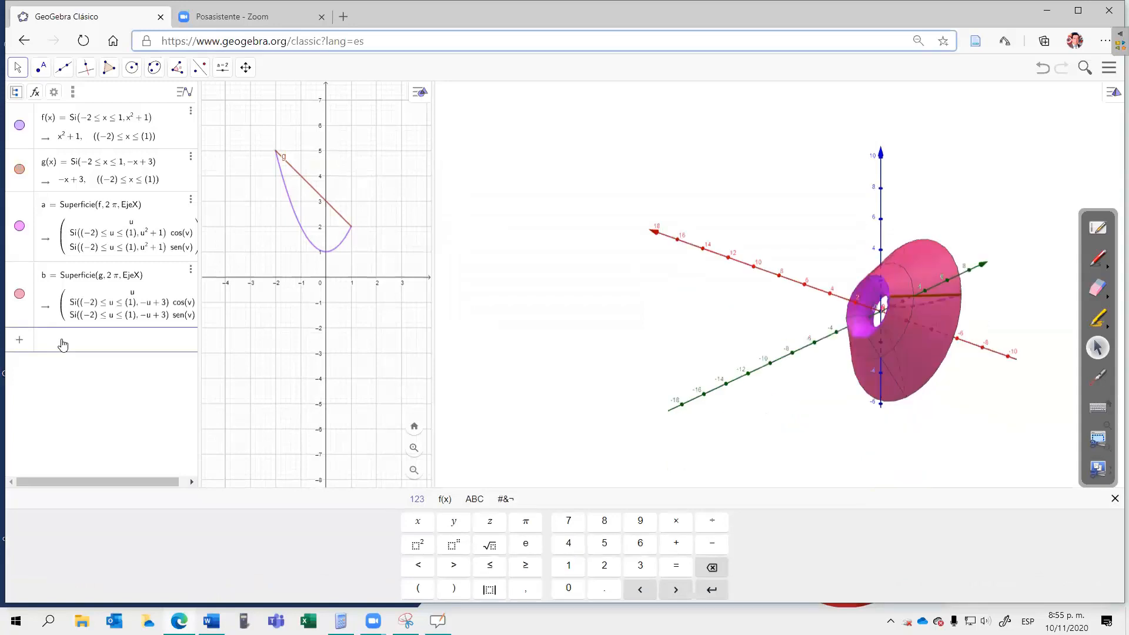
{"action": "type", "text": "V="}
{"action": "left_click", "coordinate": [528, 521]}
{"action": "type", "text": "*"}
{"action": "type", "text": "inte"}
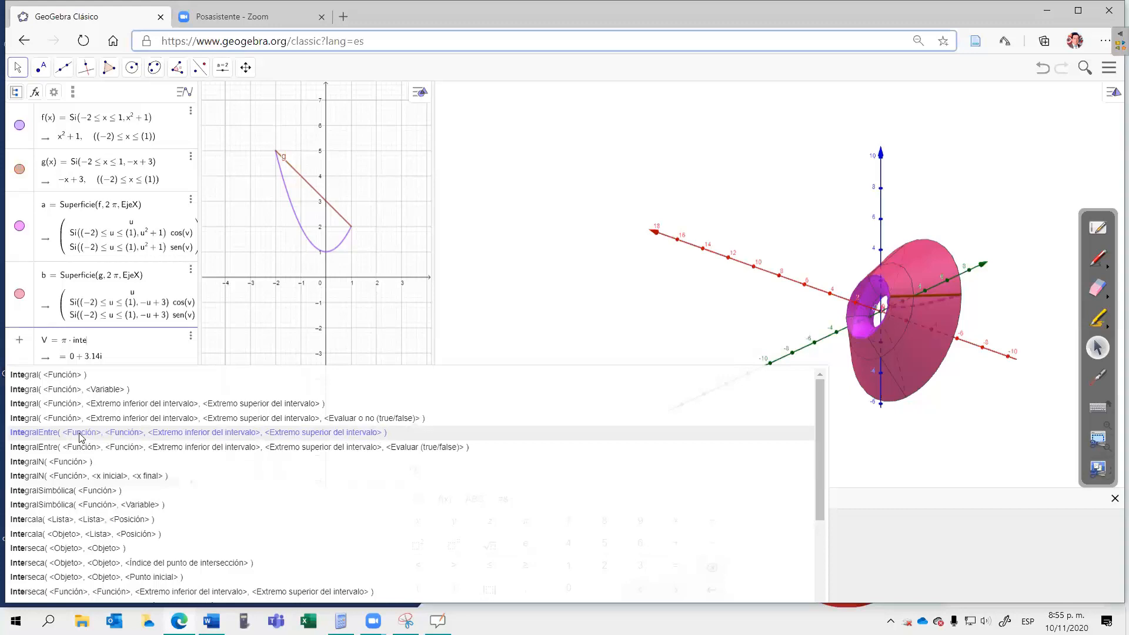
{"action": "left_click", "coordinate": [96, 424]}
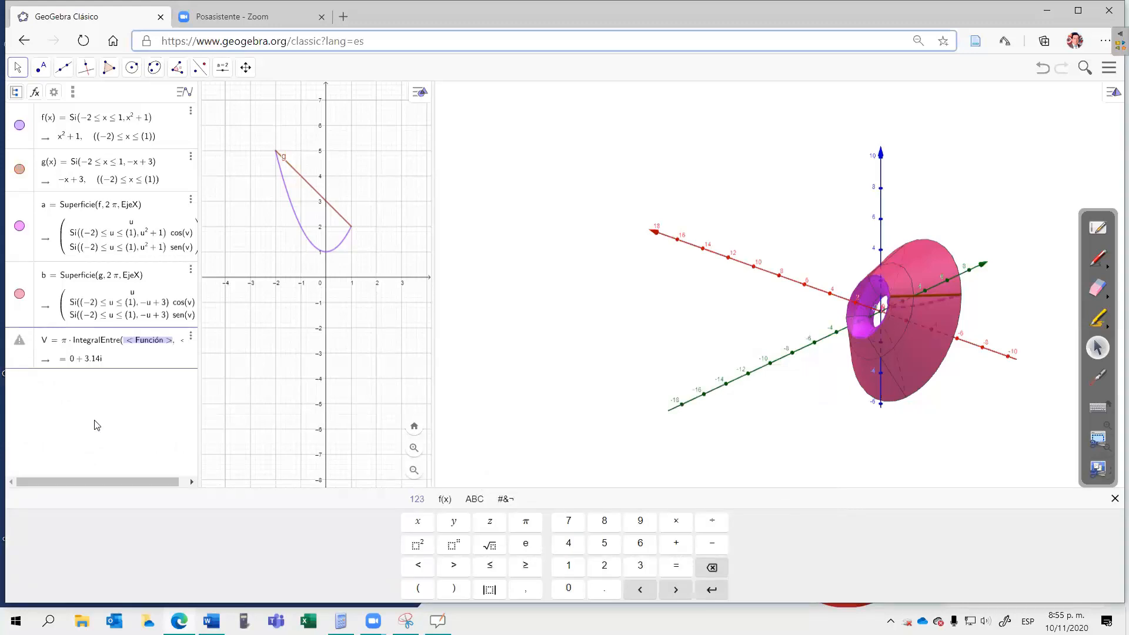
{"action": "key", "text": "End"}
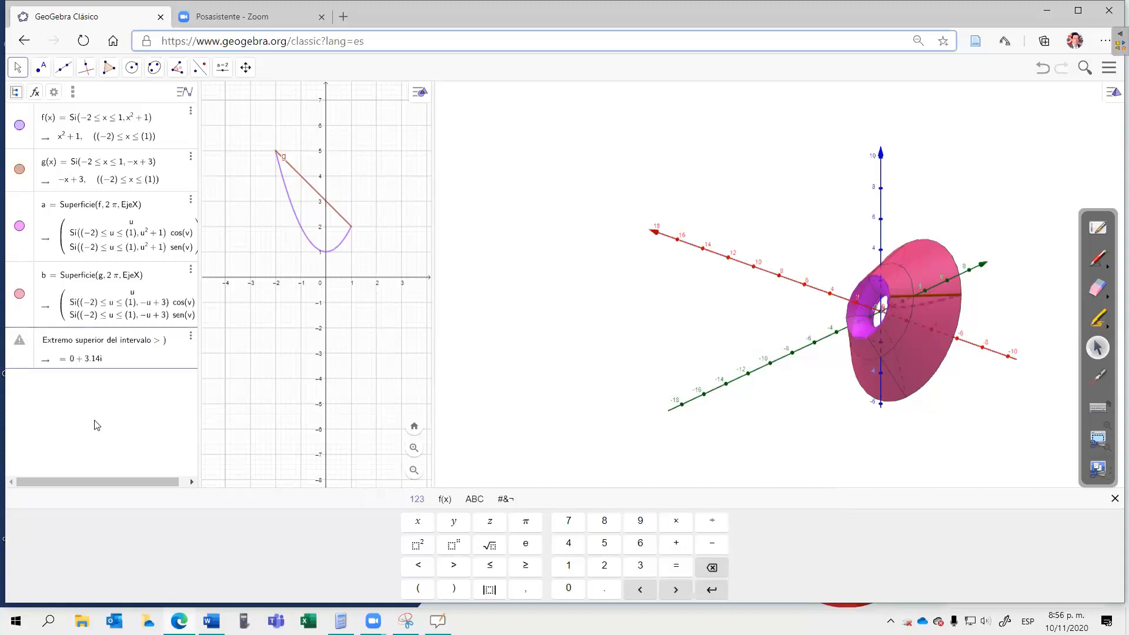
{"action": "left_click", "coordinate": [426, 545]}
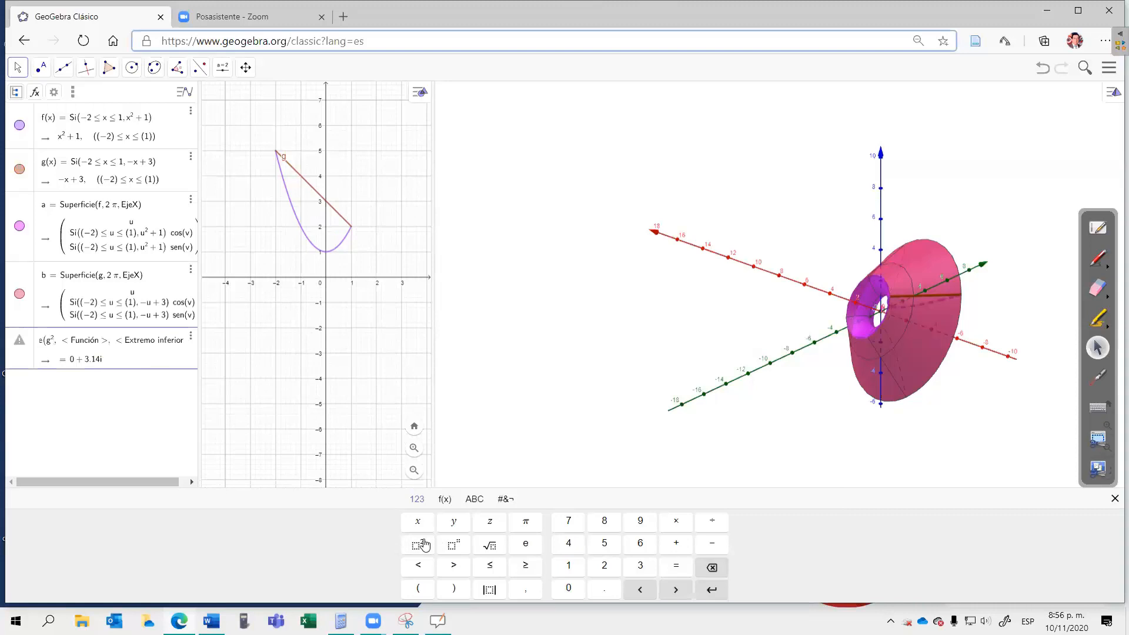
Step: Complete the volume integral with f² as the second function and the limits −2 and 1
{"action": "key", "text": "Tab"}
{"action": "type", "text": "f"}
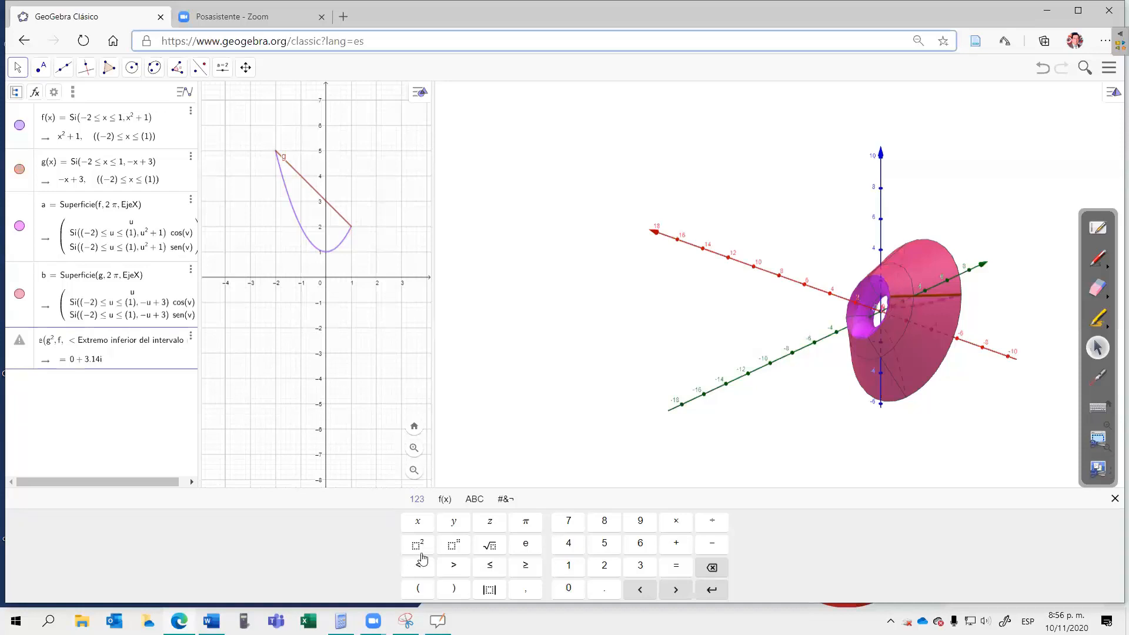
{"action": "left_click", "coordinate": [419, 545]}
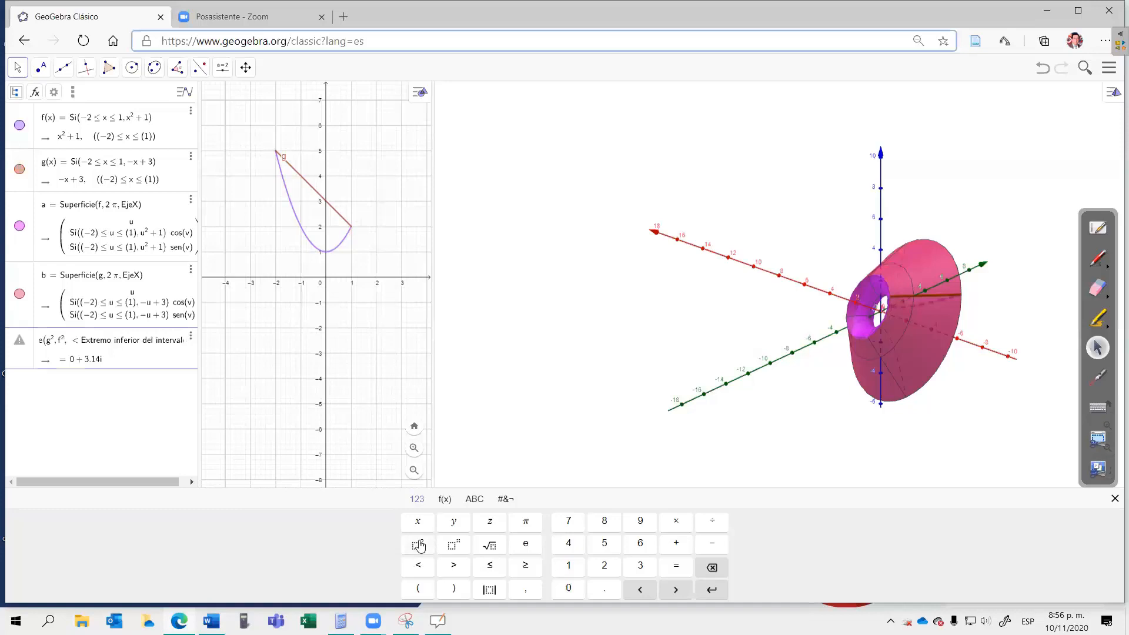
{"action": "key", "text": "Right"}
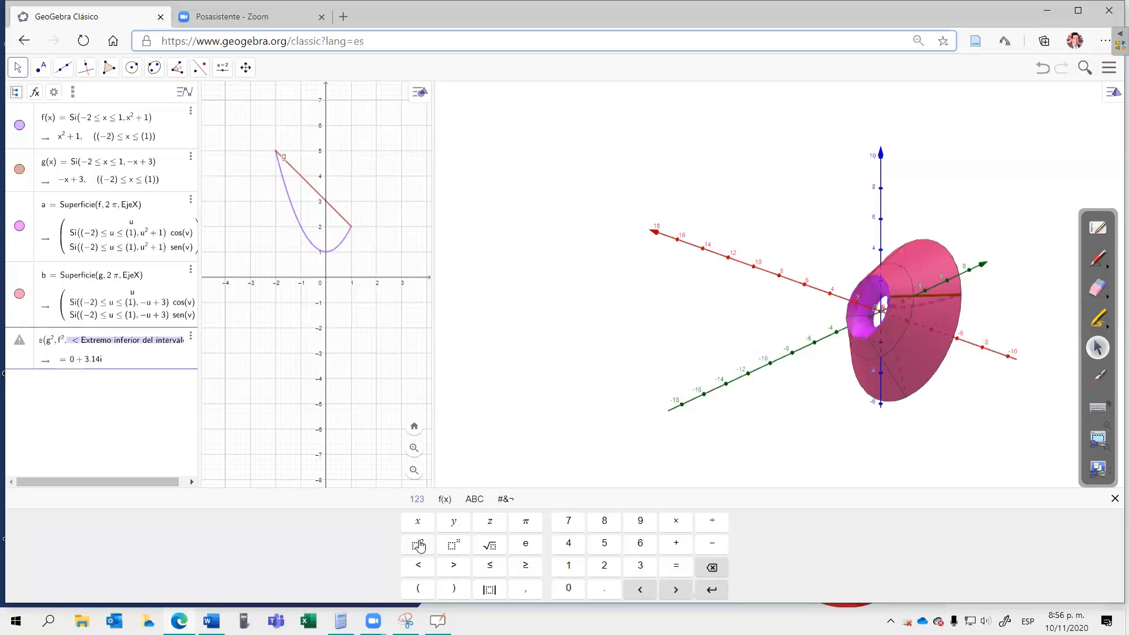
{"action": "type", "text": "-2,"}
{"action": "key", "text": "Right"}
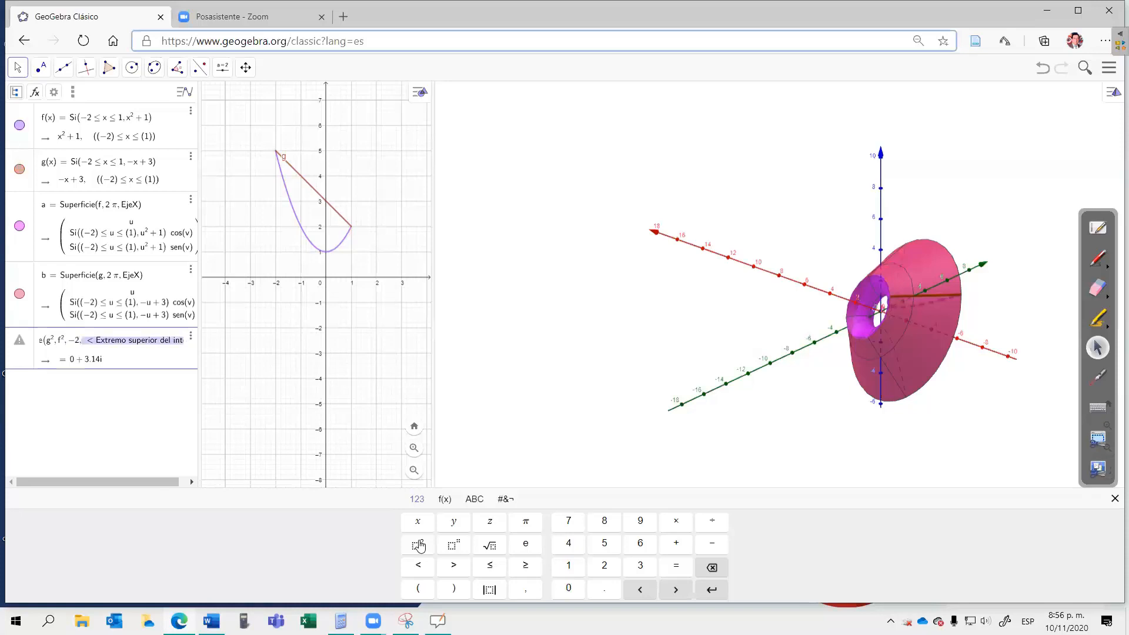
{"action": "type", "text": "1"}
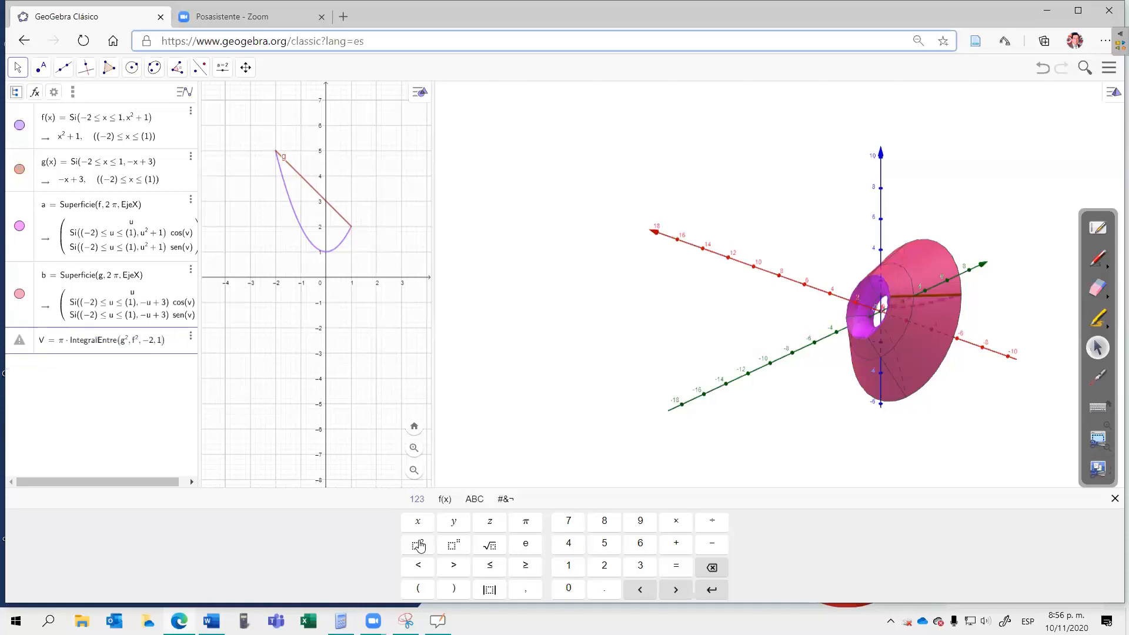
{"action": "key", "text": "Return"}
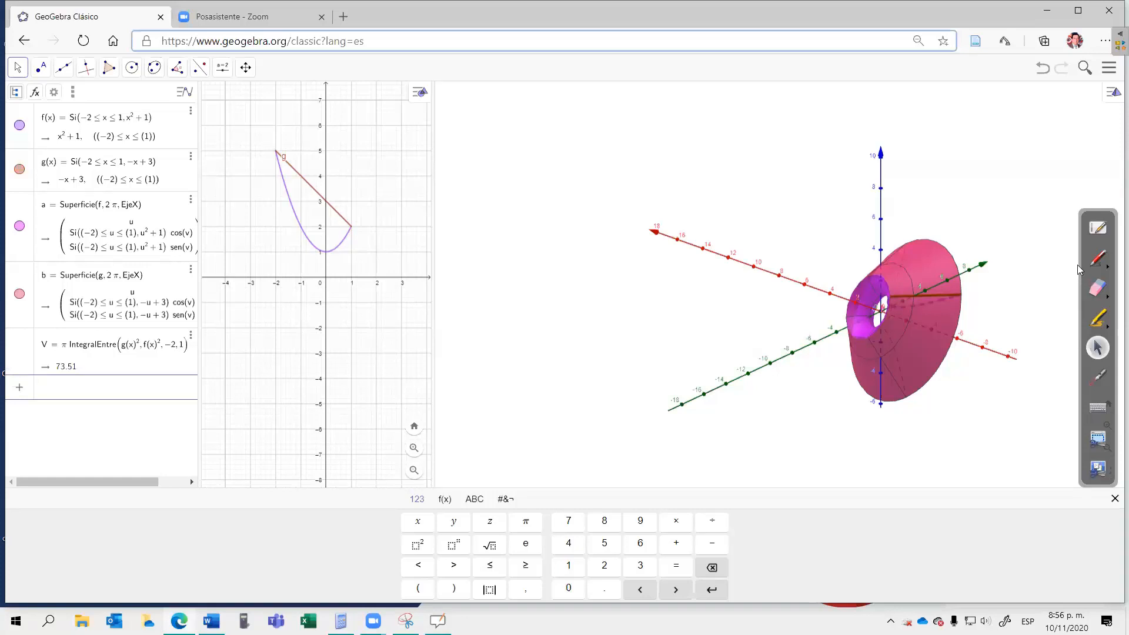
Step: Check the volume against the handwritten result in OpenBoard, and examine the solid from the front, side and back in GeoGebra
{"action": "left_click", "coordinate": [1098, 228]}
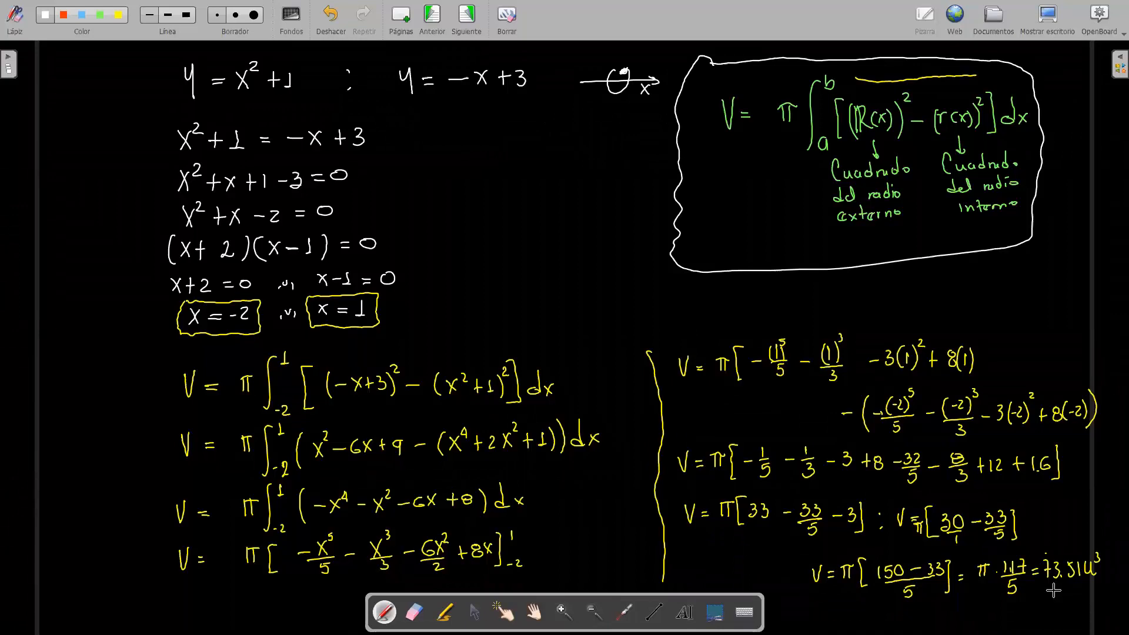
{"action": "left_click", "coordinate": [1053, 17]}
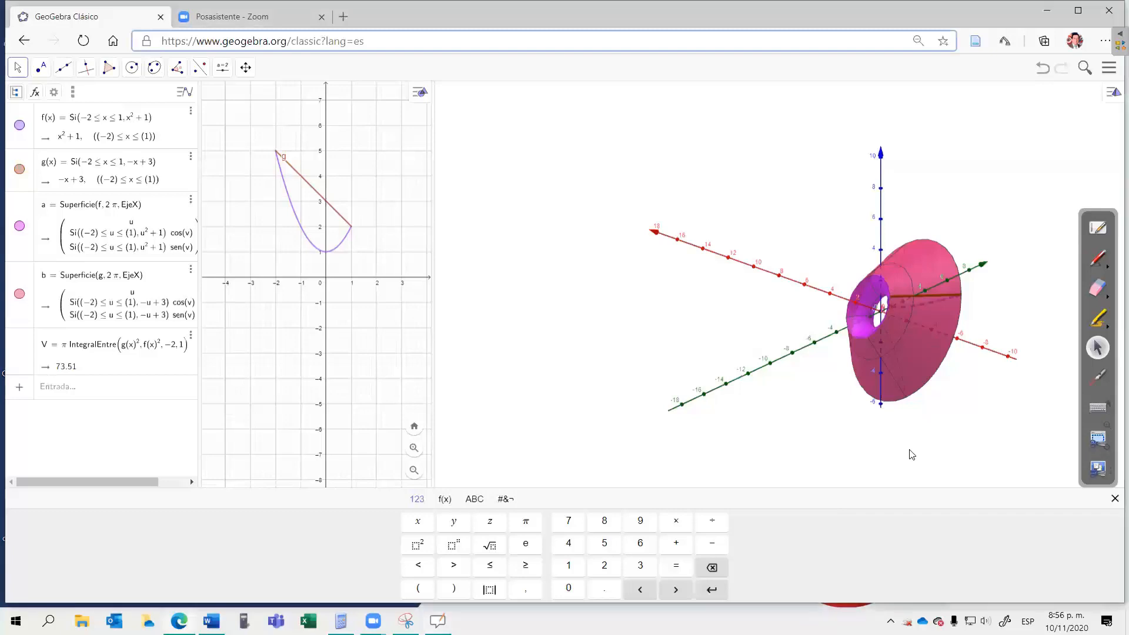
{"action": "left_click_drag", "start_coordinate": [913, 450], "coordinate": [949, 438]}
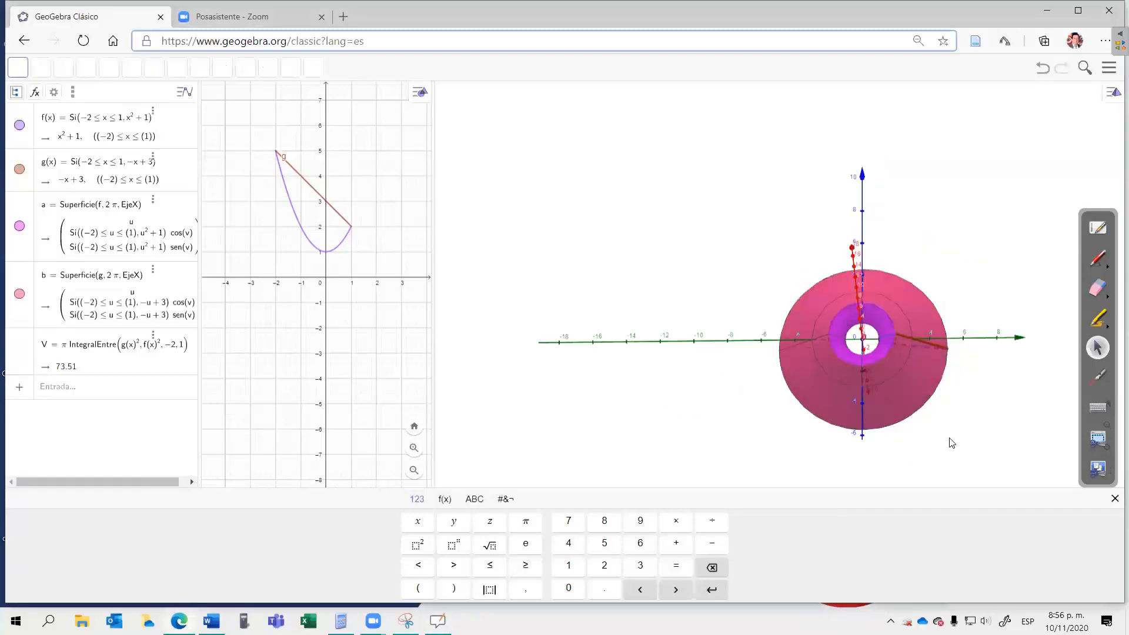
{"action": "left_click", "coordinate": [873, 465]}
{"action": "left_click_drag", "start_coordinate": [888, 457], "coordinate": [879, 458]}
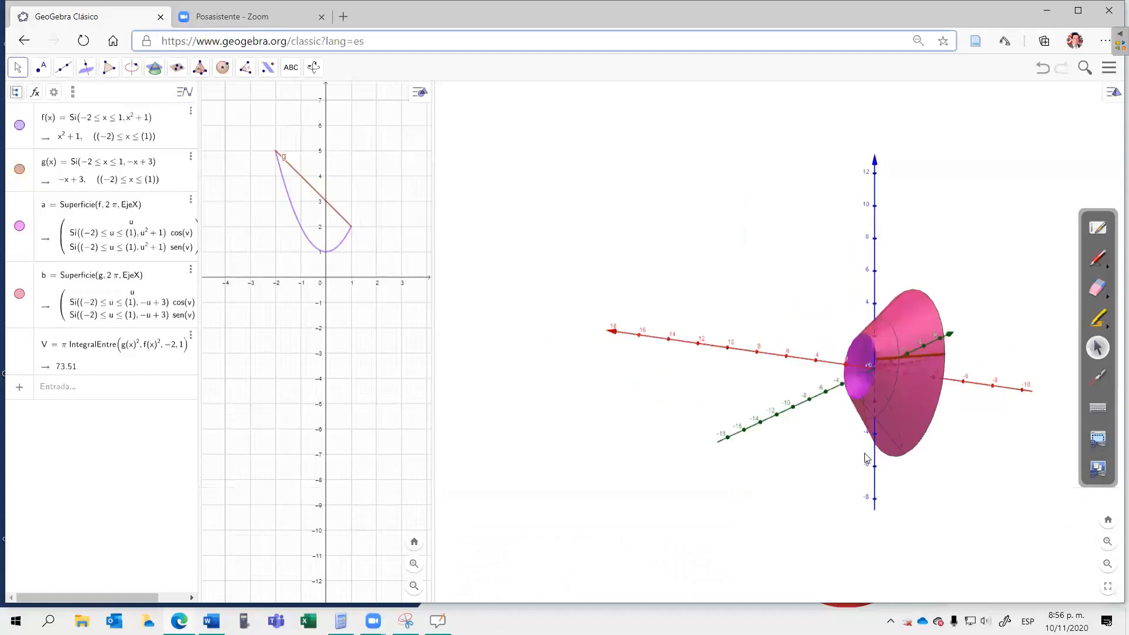
{"action": "left_click_drag", "start_coordinate": [857, 458], "coordinate": [960, 457]}
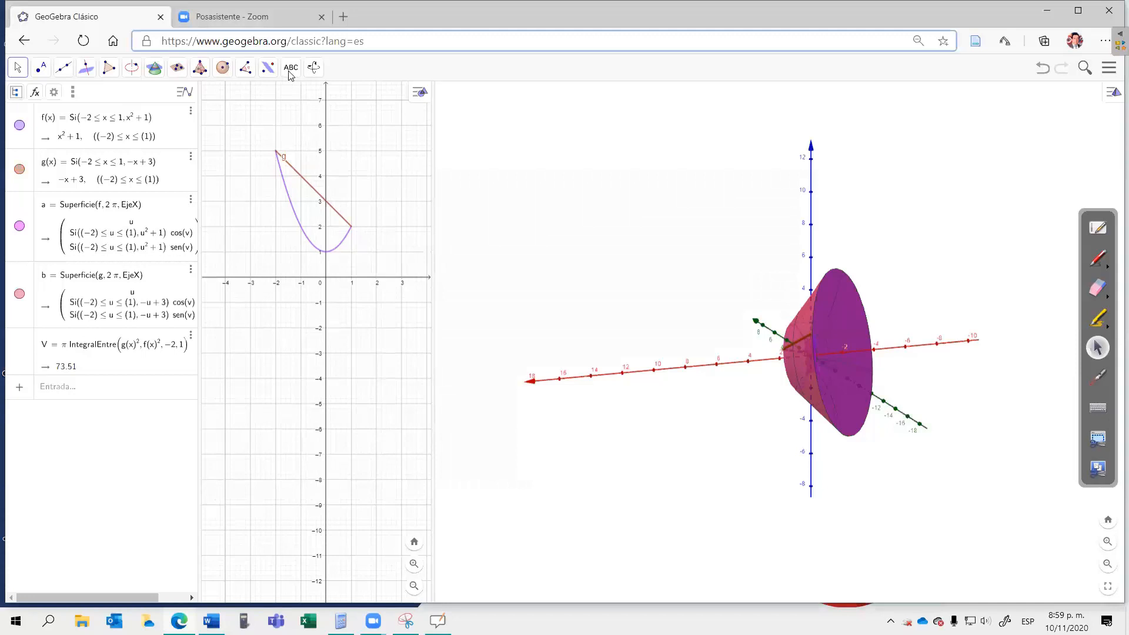
Step: Place a slider of type Ángulo named α near the top of the 2D view, keeping its 0° to 360° range and 1° increment
{"action": "left_click", "coordinate": [223, 67]}
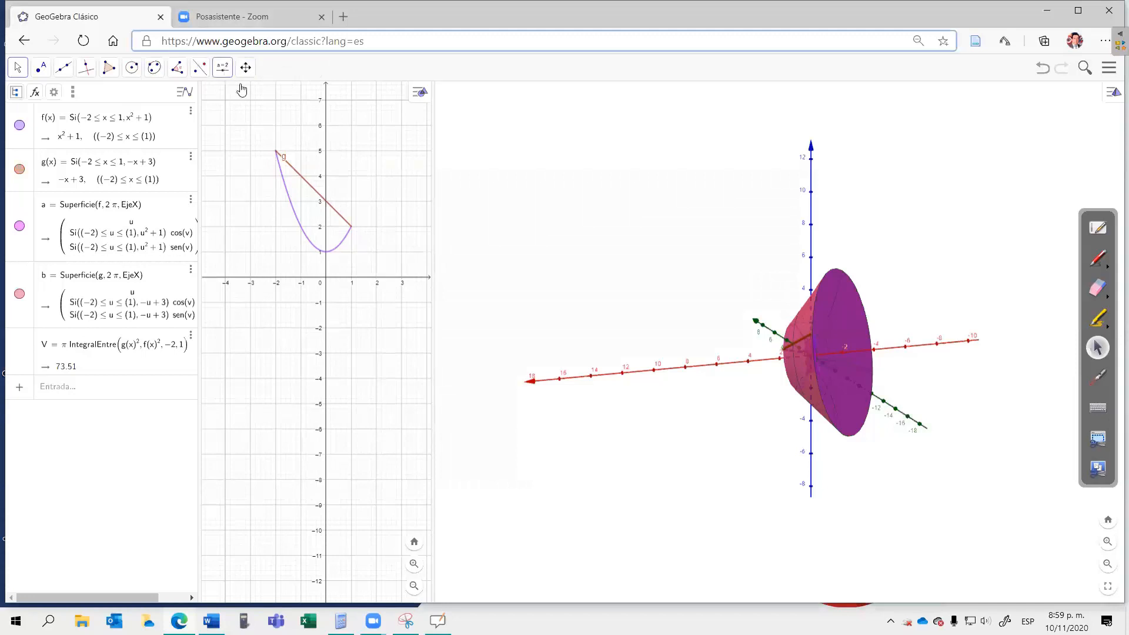
{"action": "left_click", "coordinate": [365, 119]}
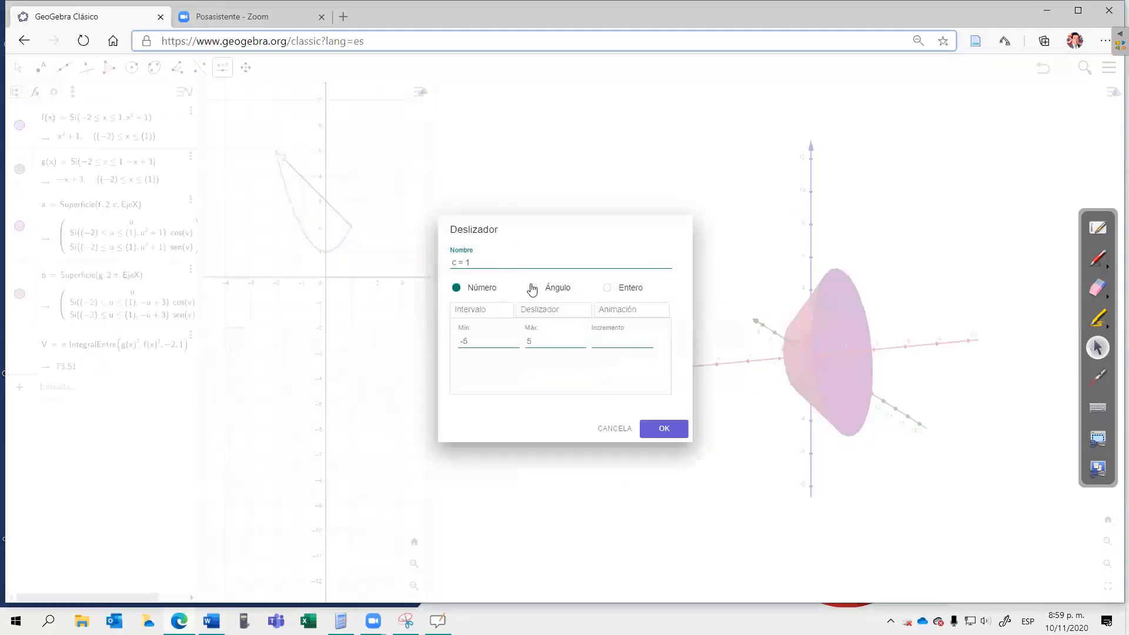
{"action": "left_click", "coordinate": [534, 288]}
{"action": "left_click", "coordinate": [467, 263]}
{"action": "left_click_drag", "start_coordinate": [462, 202], "coordinate": [495, 207]}
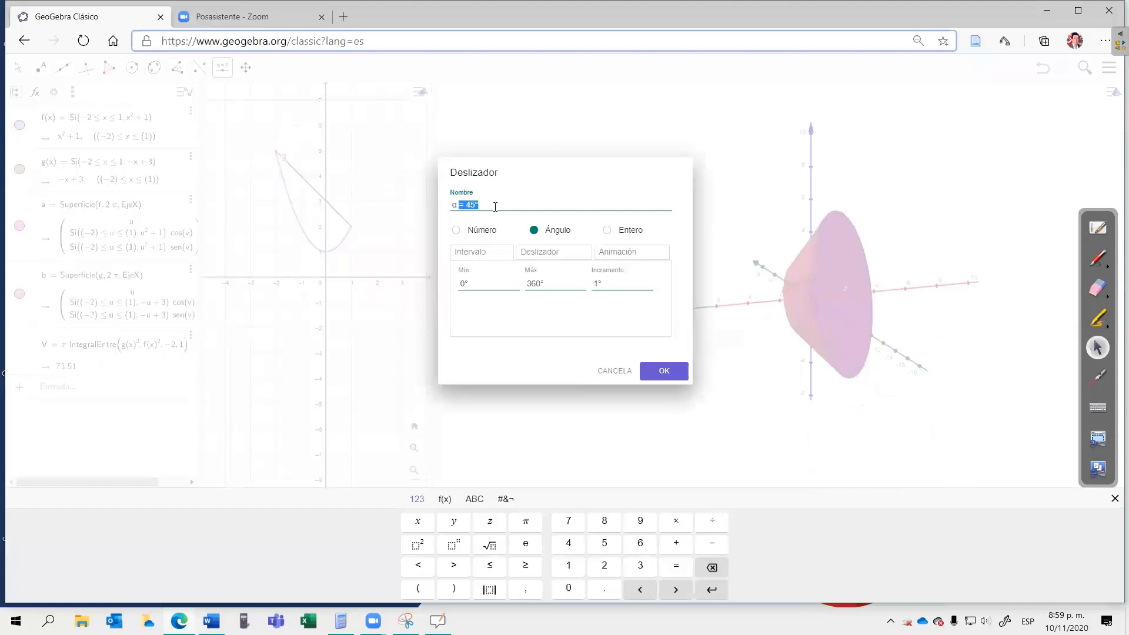
{"action": "key", "text": "BackSpace"}
Step: Set the α slider's animation to repeat as Creciente and create the slider
{"action": "left_click", "coordinate": [612, 257]}
{"action": "left_click", "coordinate": [655, 314]}
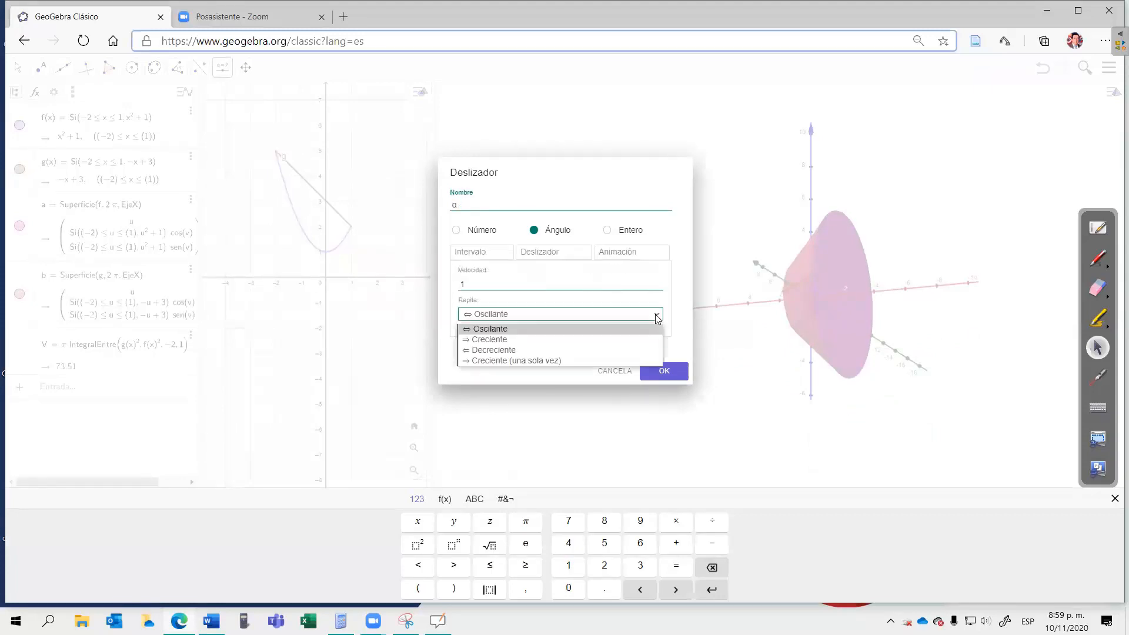
{"action": "left_click", "coordinate": [504, 340]}
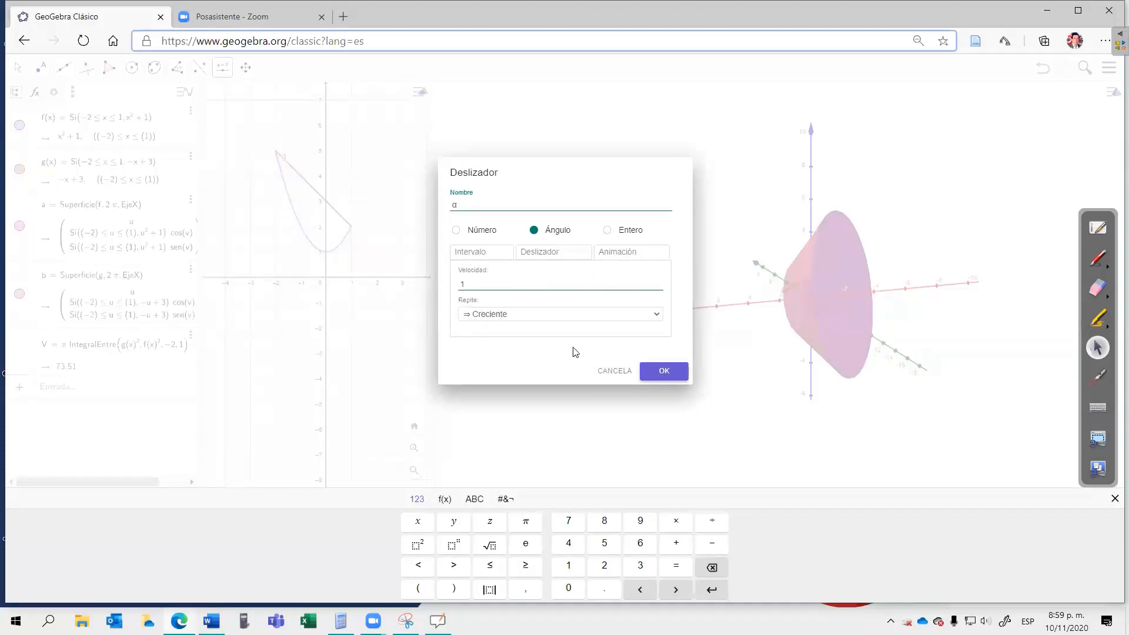
{"action": "key", "text": "Return"}
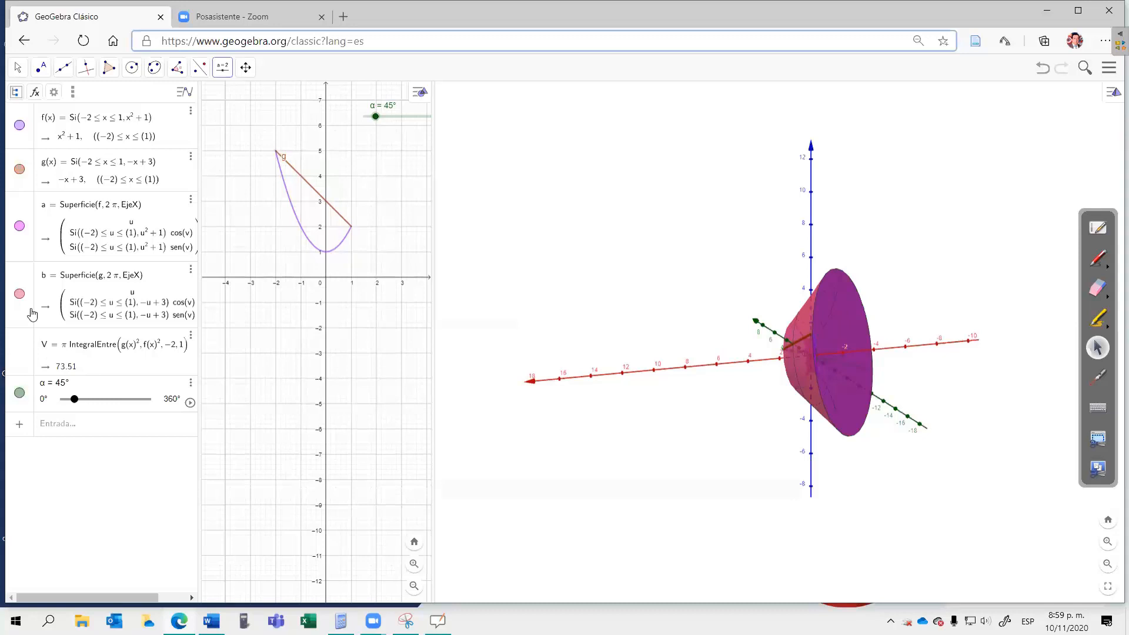
Step: Hide the surfaces of revolution a and b so only the generating curves remain in the 3D view
{"action": "left_click", "coordinate": [20, 228]}
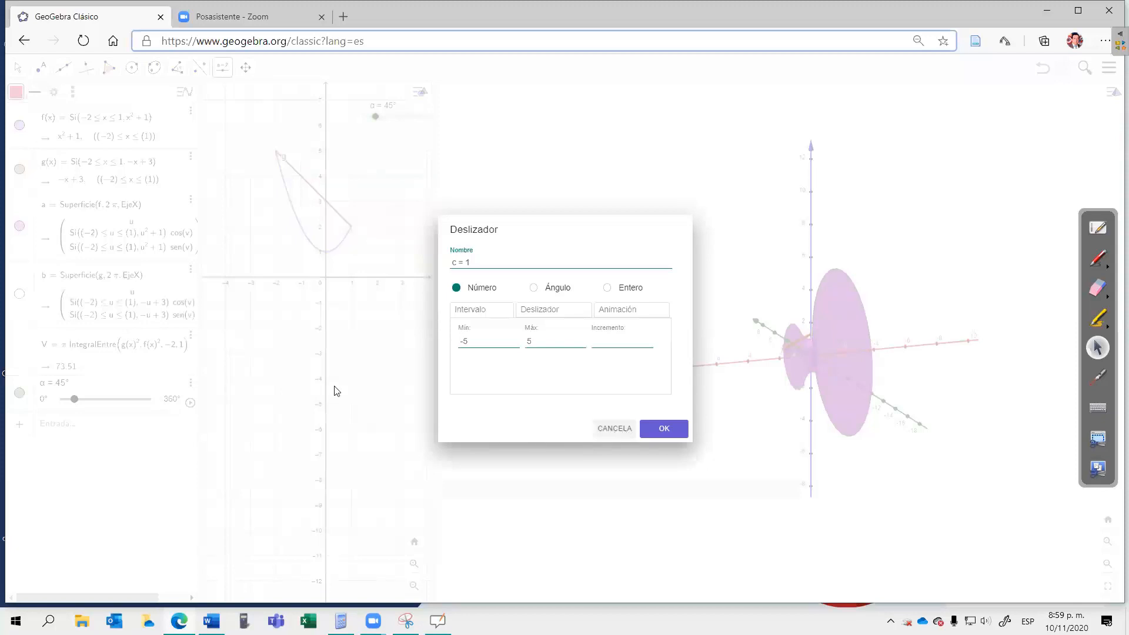
{"action": "left_click", "coordinate": [21, 233]}
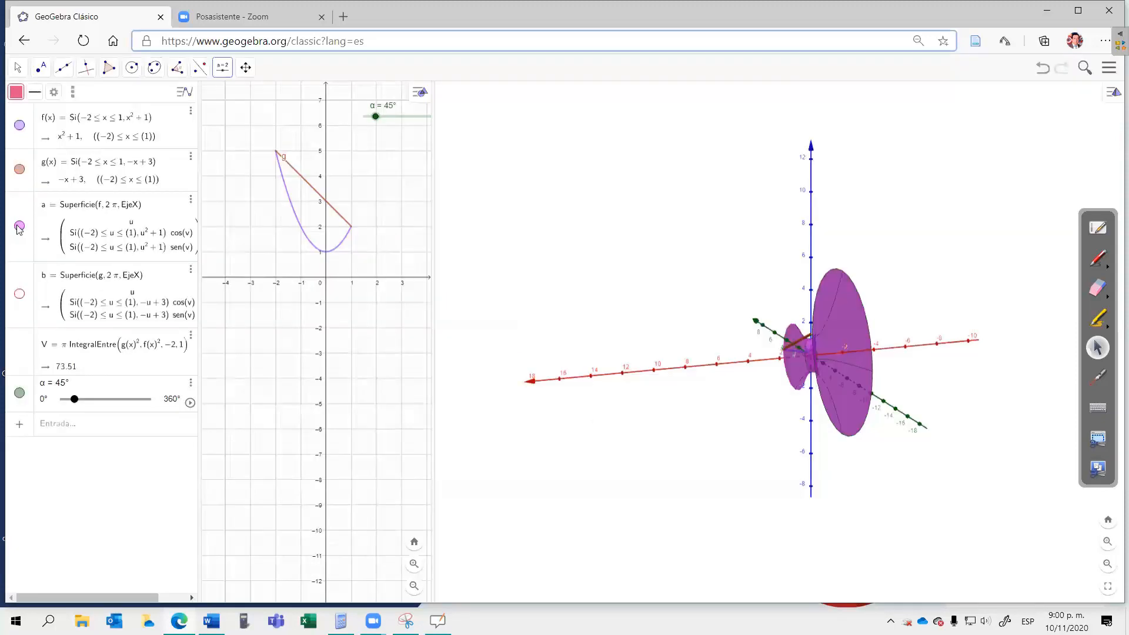
{"action": "left_click", "coordinate": [20, 227]}
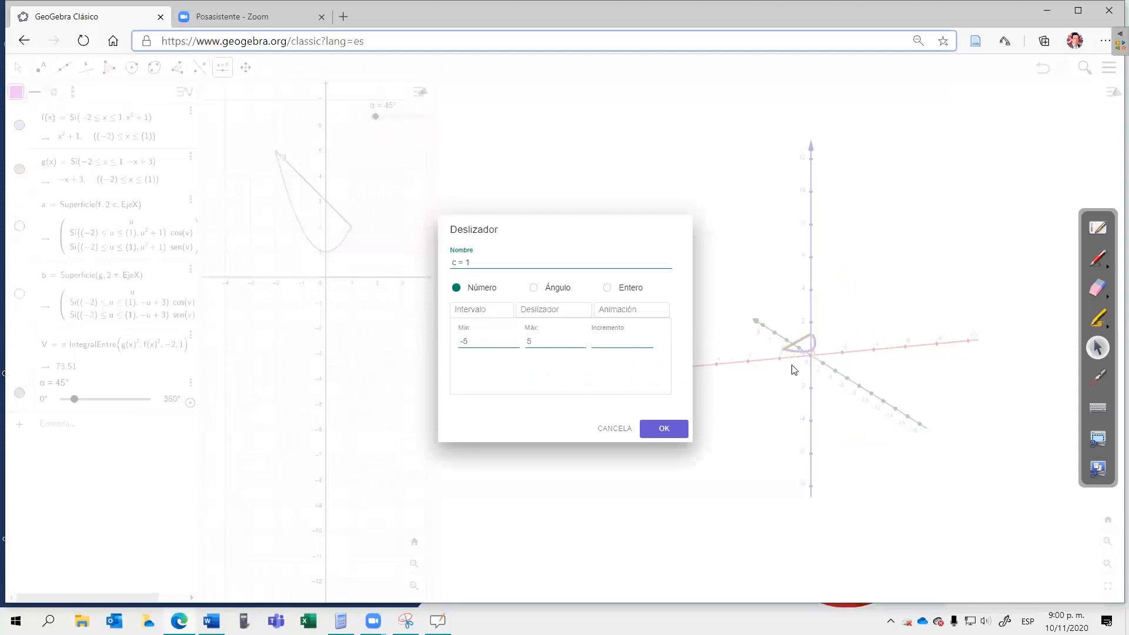
{"action": "left_click", "coordinate": [613, 428]}
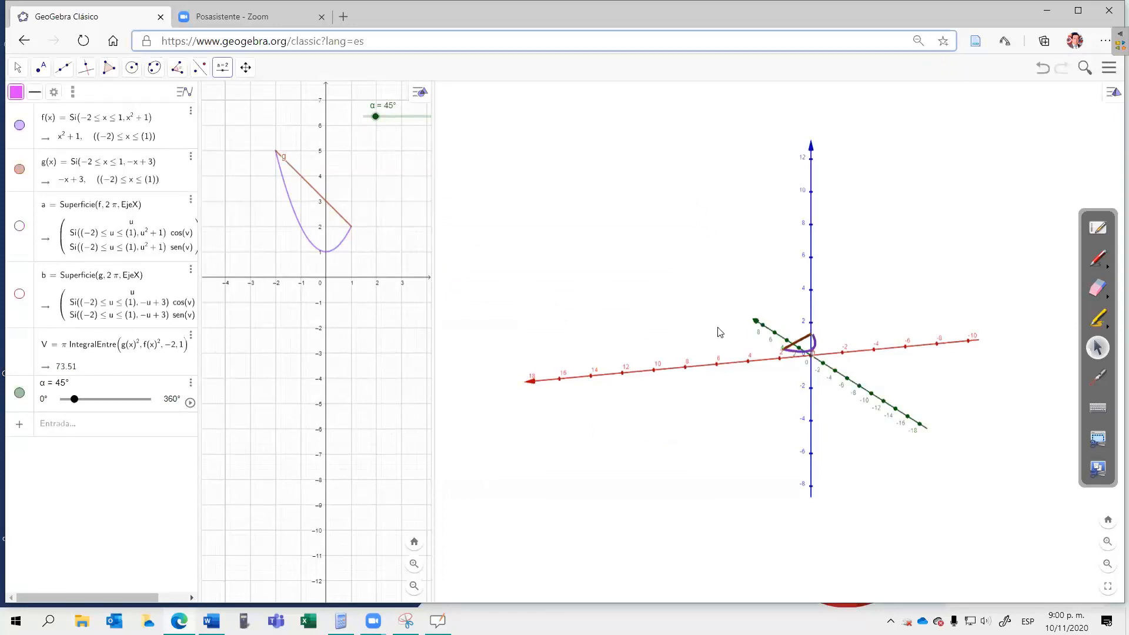
{"action": "left_click", "coordinate": [683, 328]}
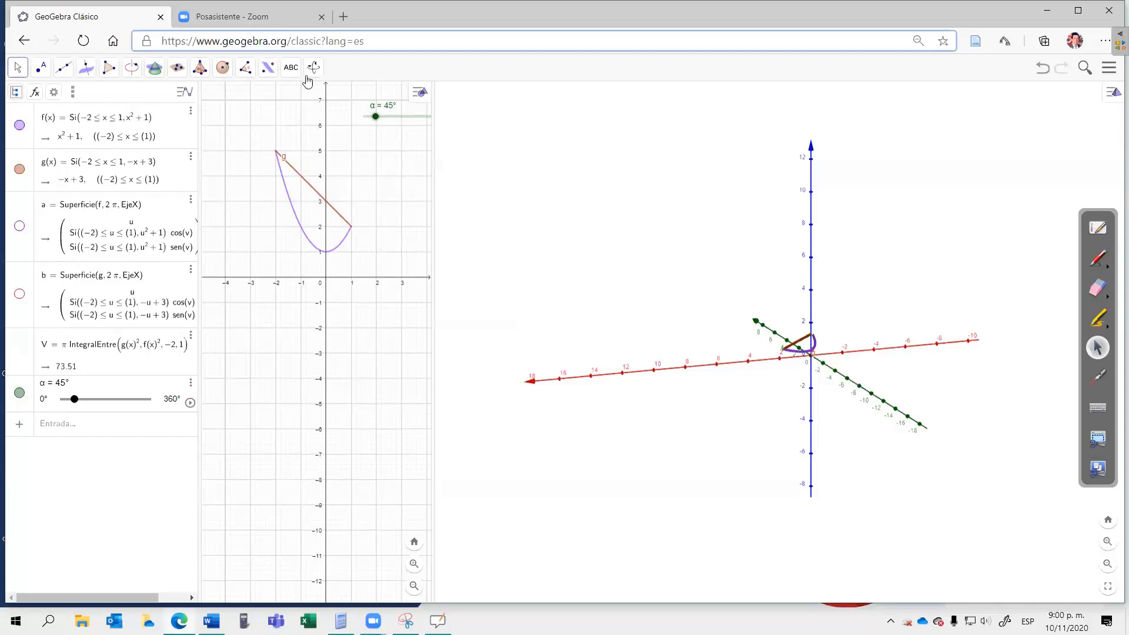
Step: Rotate the parabola f about the x-axis by angle α with Rotación Axial, using sentido antihorario
{"action": "left_click", "coordinate": [268, 69]}
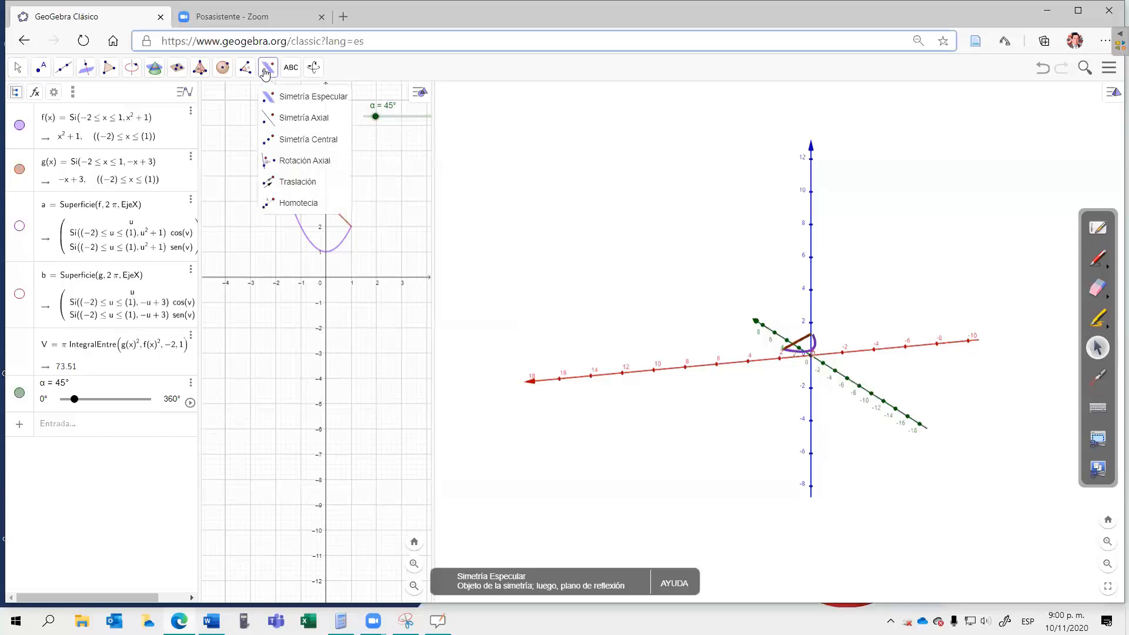
{"action": "left_click", "coordinate": [299, 162]}
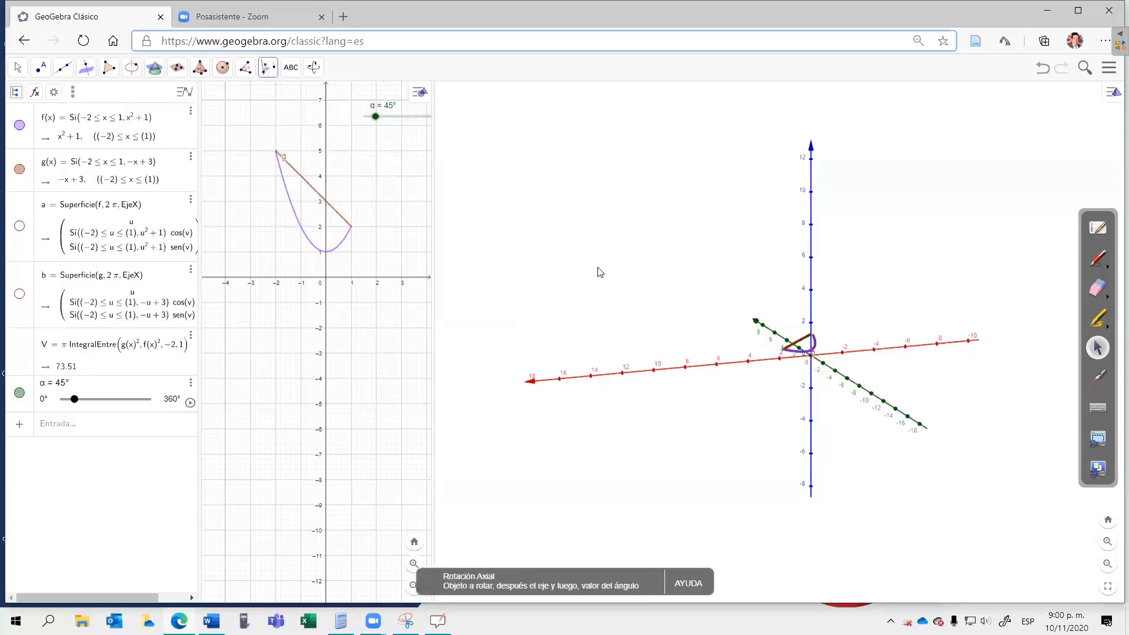
{"action": "left_click", "coordinate": [816, 349]}
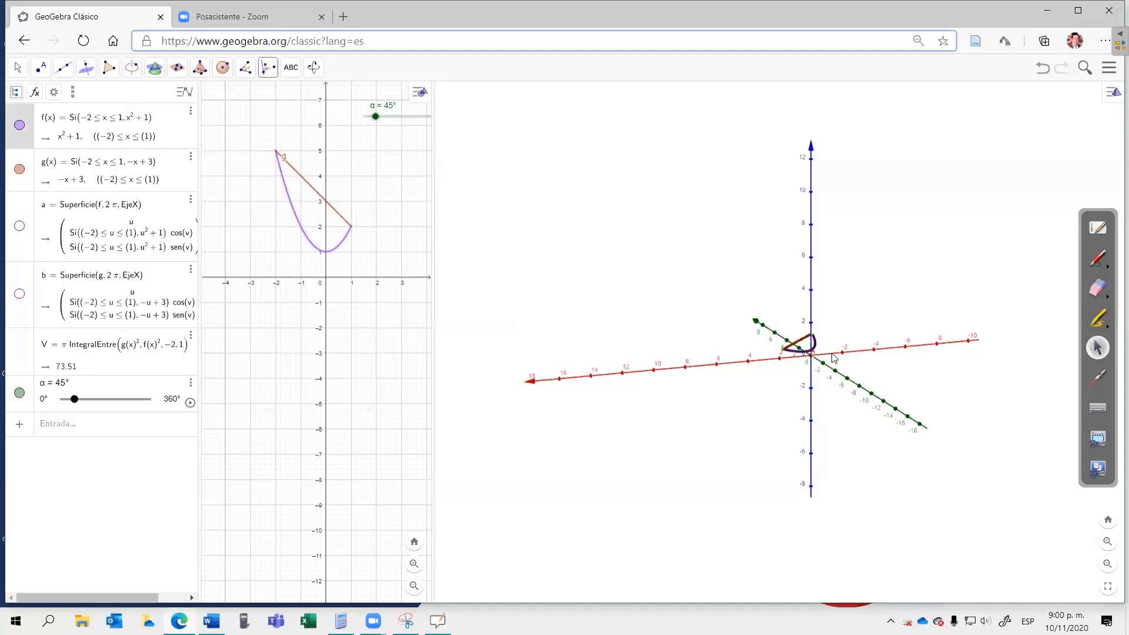
{"action": "left_click", "coordinate": [504, 303]}
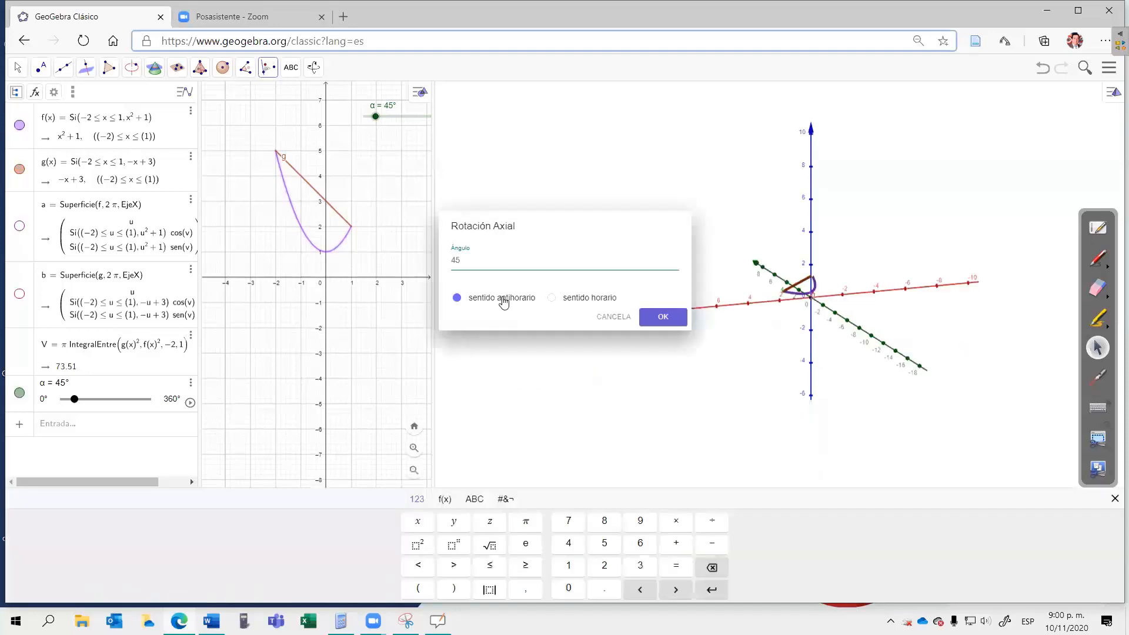
{"action": "key", "text": "BackSpace"}
{"action": "left_click", "coordinate": [475, 499]}
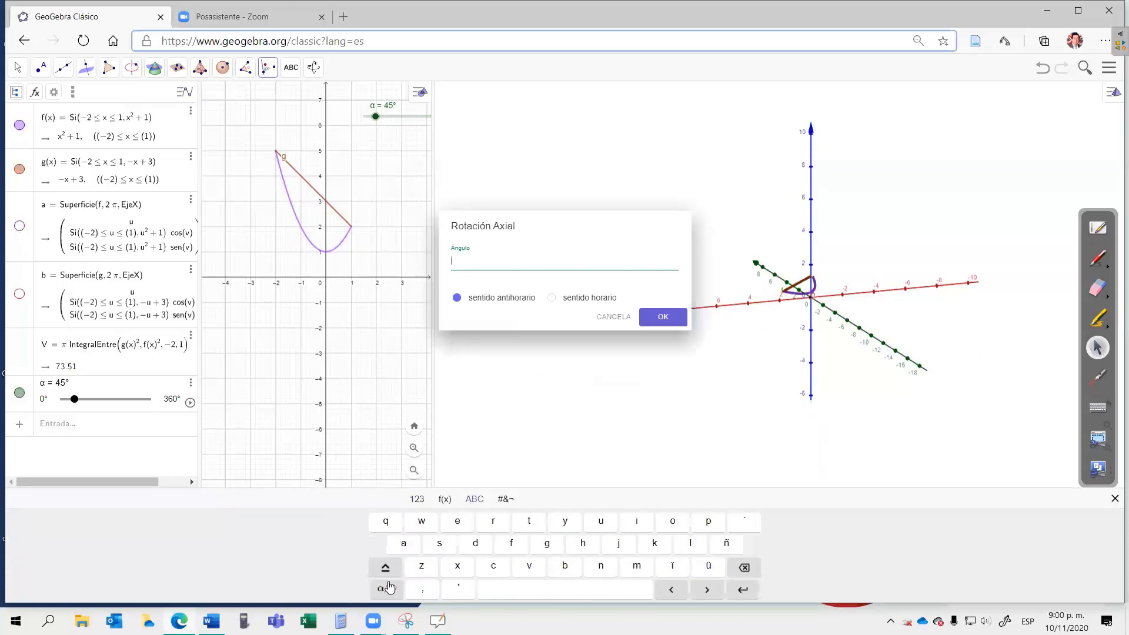
{"action": "left_click", "coordinate": [424, 548]}
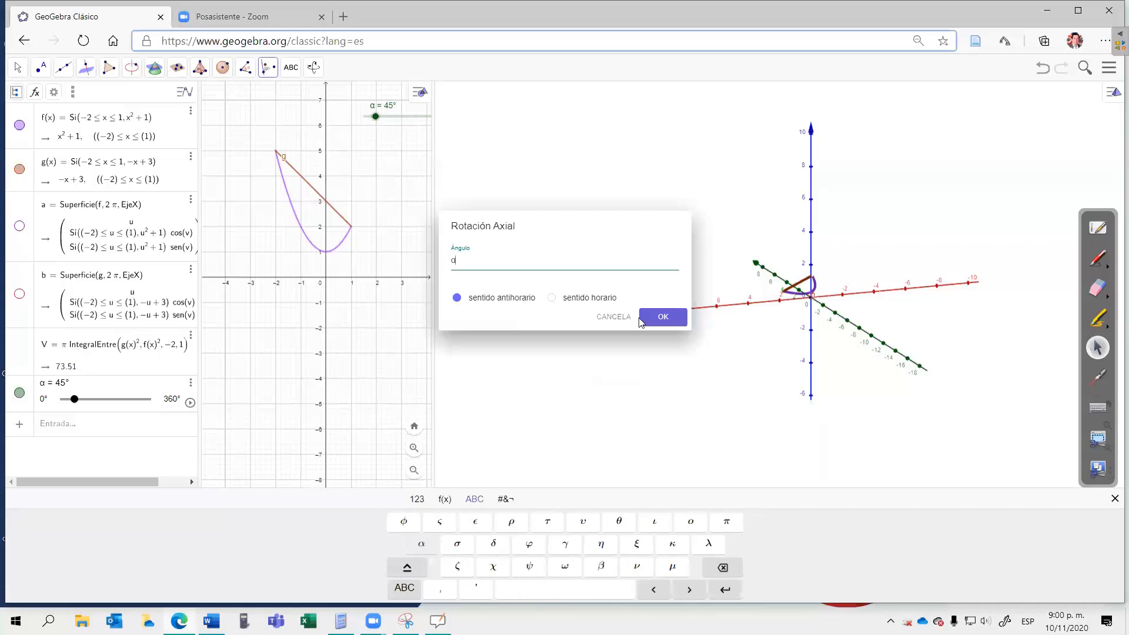
{"action": "left_click", "coordinate": [665, 317]}
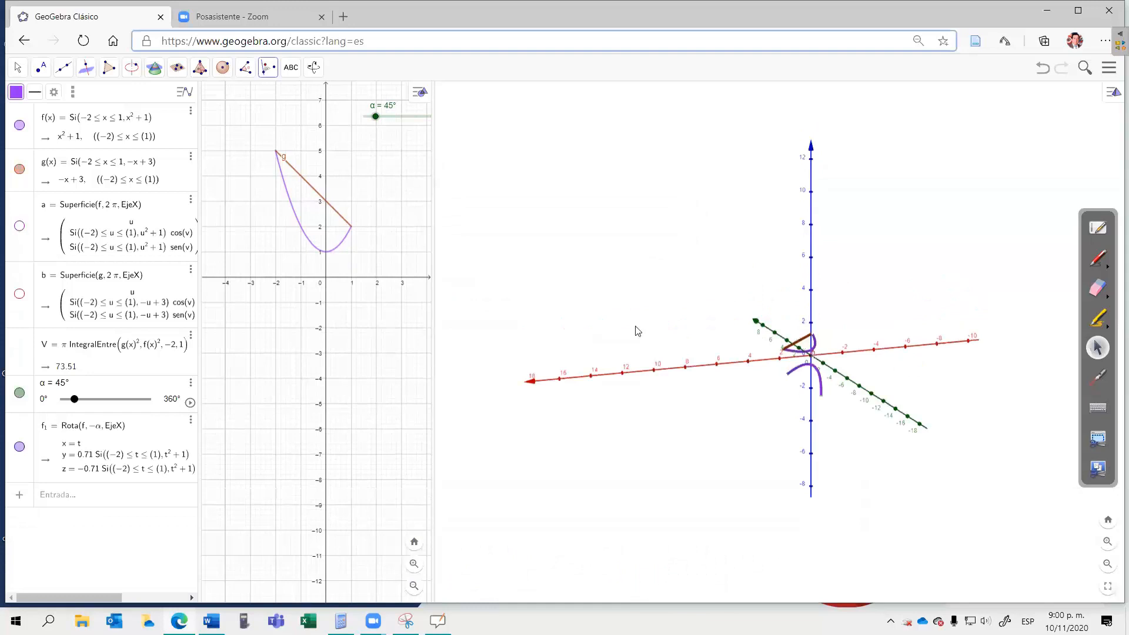
Step: Rotate the line g about the x-axis by angle α, using sentido antihorario
{"action": "left_click", "coordinate": [806, 343]}
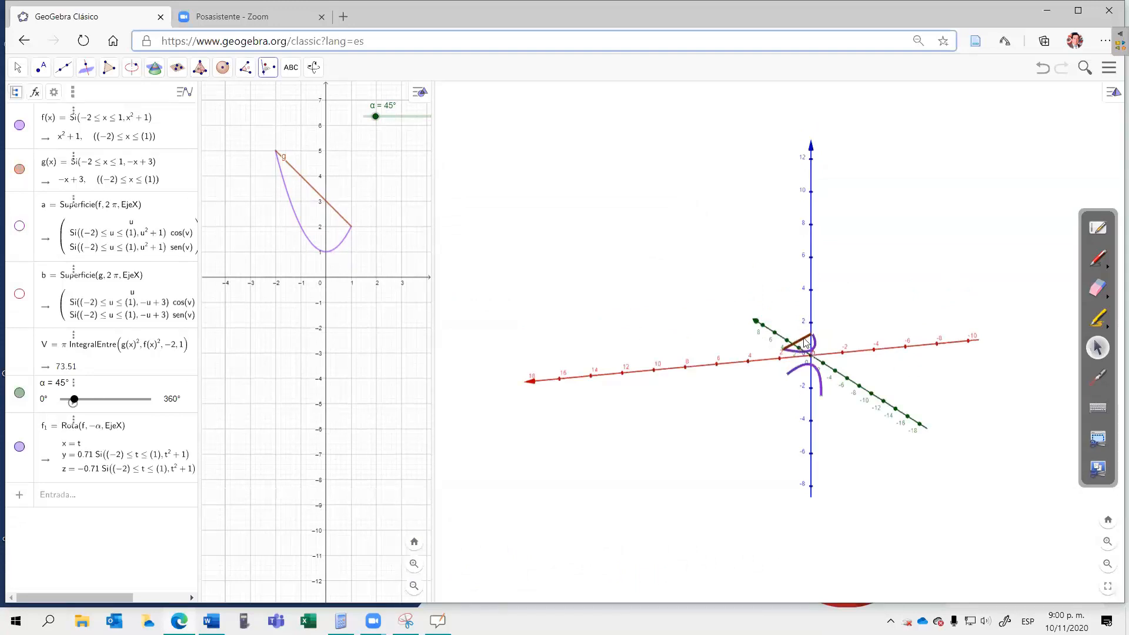
{"action": "left_click", "coordinate": [834, 354]}
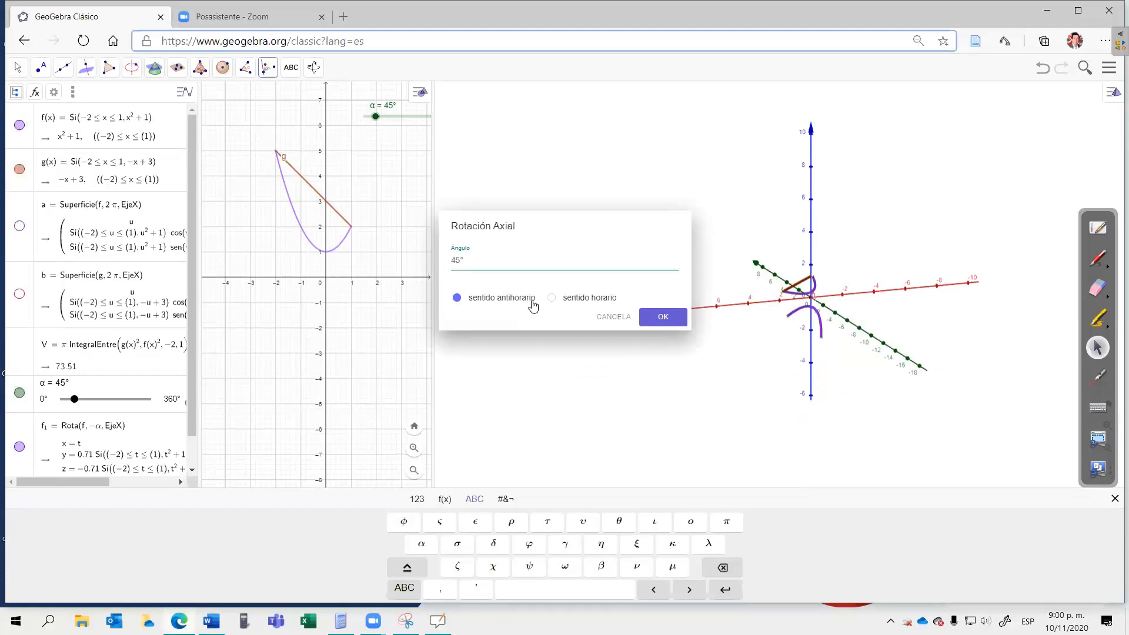
{"action": "key", "text": "BackSpace"}
{"action": "key", "text": "BackSpace"}
{"action": "key", "text": "BackSpace"}
{"action": "left_click", "coordinate": [421, 545]}
{"action": "left_click", "coordinate": [662, 320]}
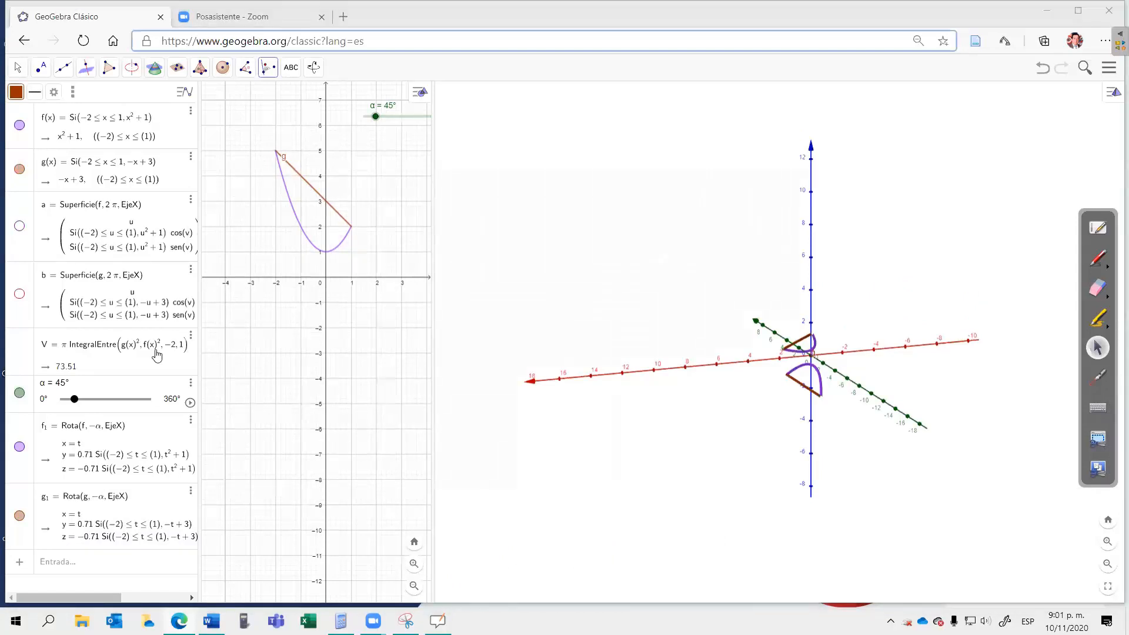
Step: Turn on Mostrar rastro for both rotated curves, f₁ and g₁
{"action": "right_click", "coordinate": [173, 441]}
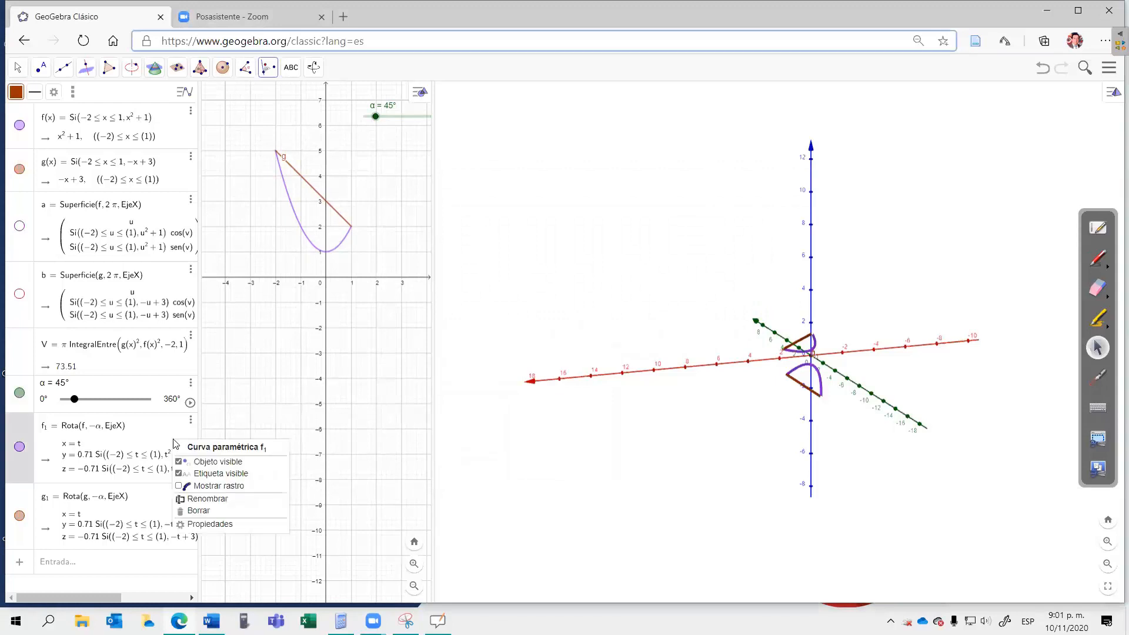
{"action": "left_click", "coordinate": [178, 487]}
{"action": "right_click", "coordinate": [163, 507]}
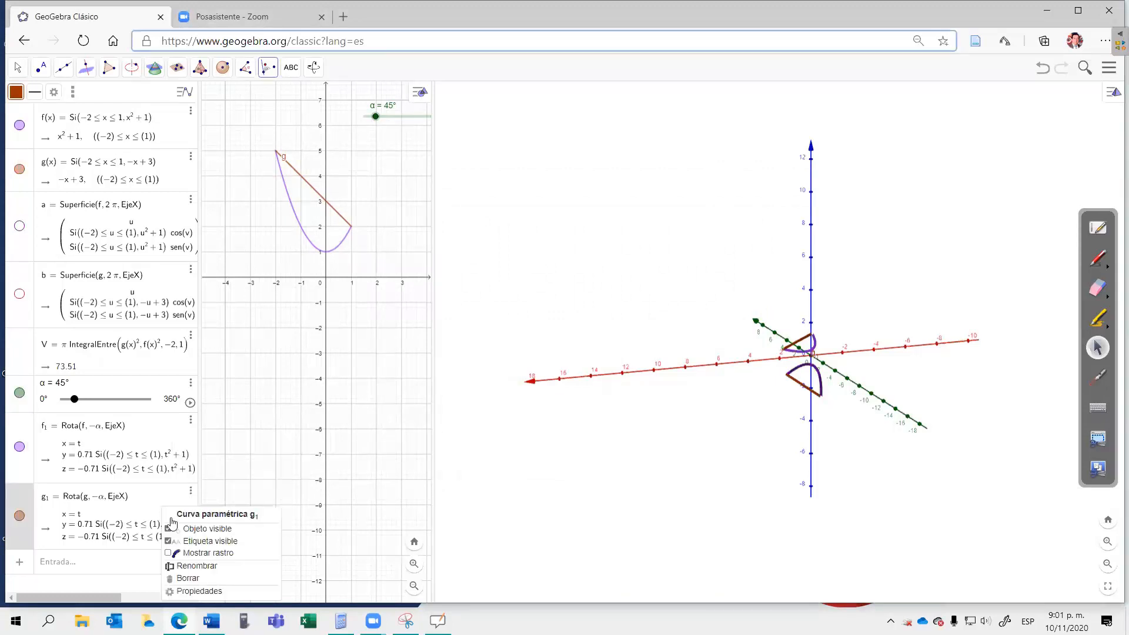
{"action": "left_click", "coordinate": [169, 555]}
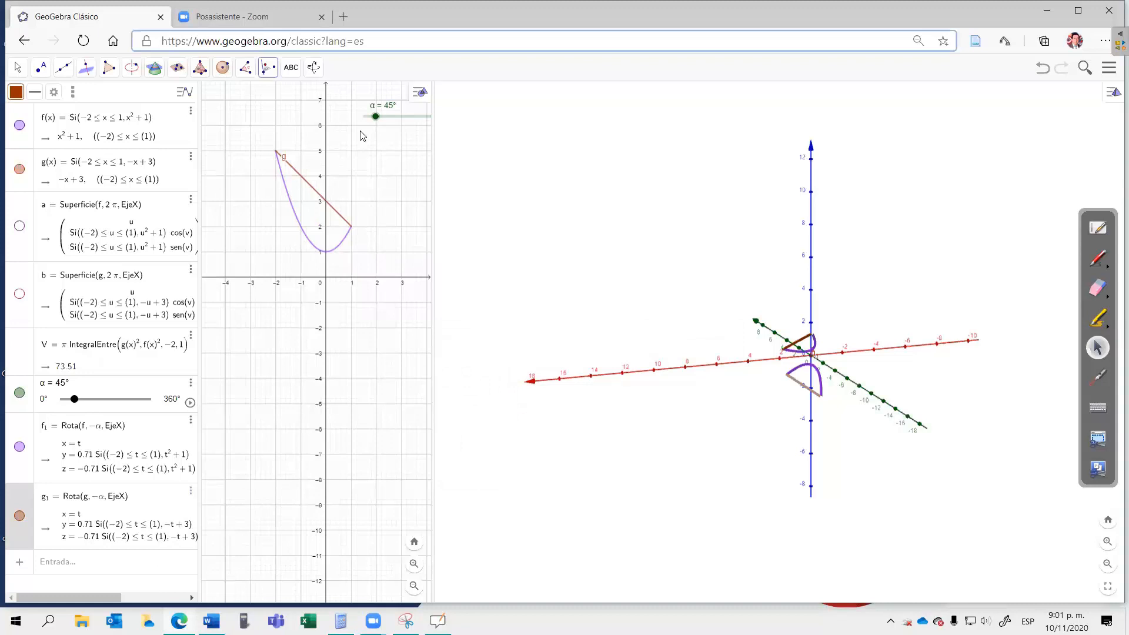
Step: Animate the α slider so the rotated curves trace the solid, and show surfaces b and a again
{"action": "left_click", "coordinate": [191, 403]}
{"action": "left_click", "coordinate": [190, 404]}
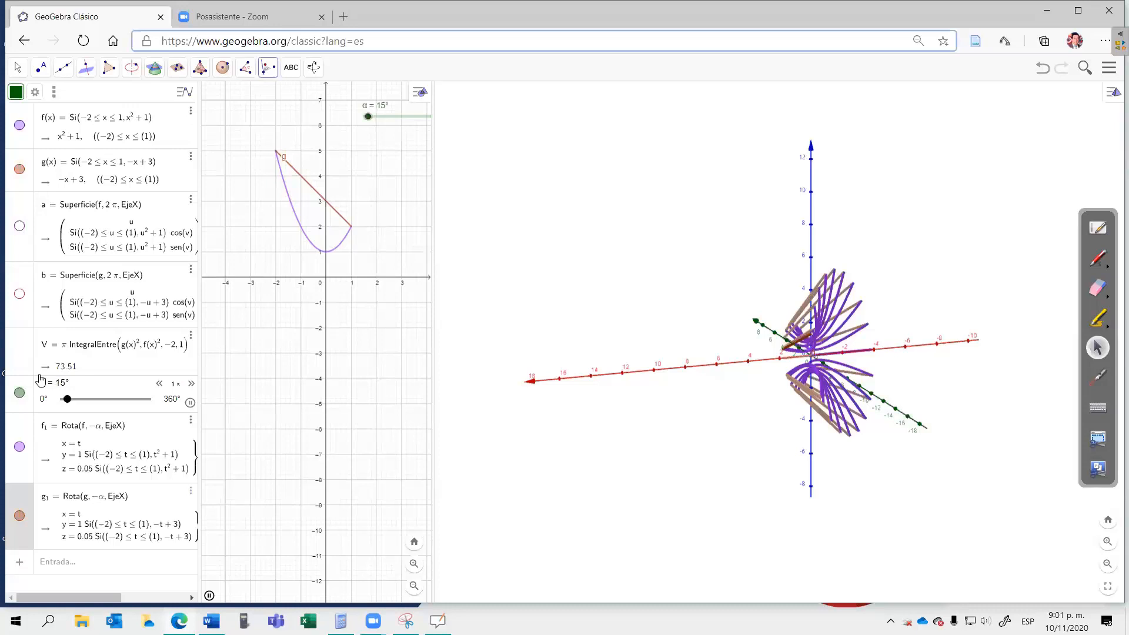
{"action": "left_click", "coordinate": [21, 296]}
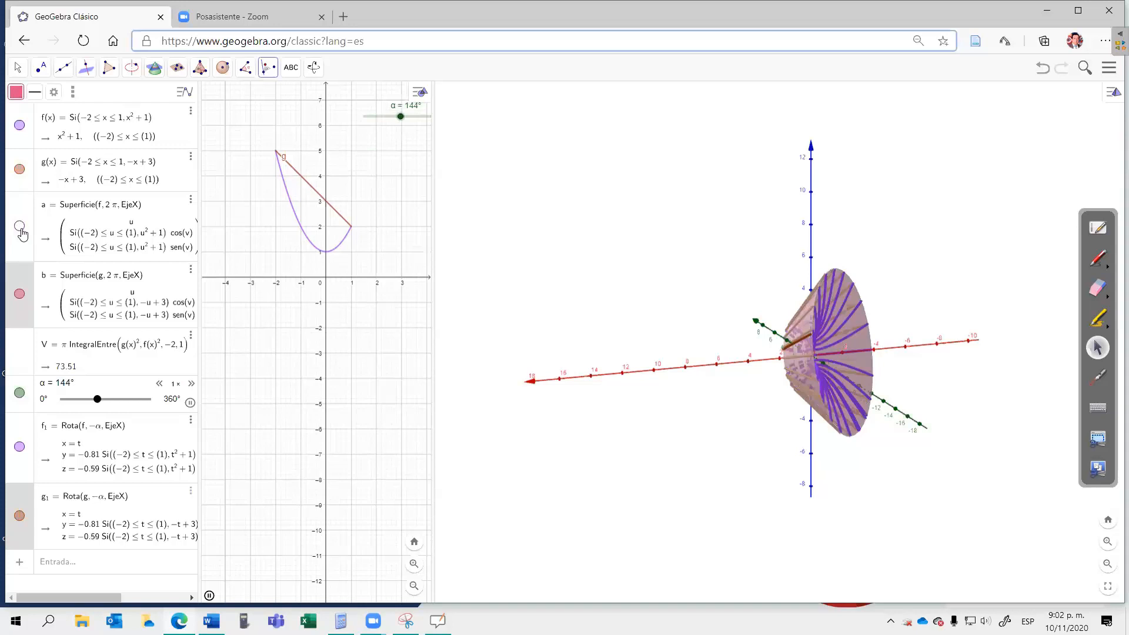
{"action": "left_click", "coordinate": [20, 226]}
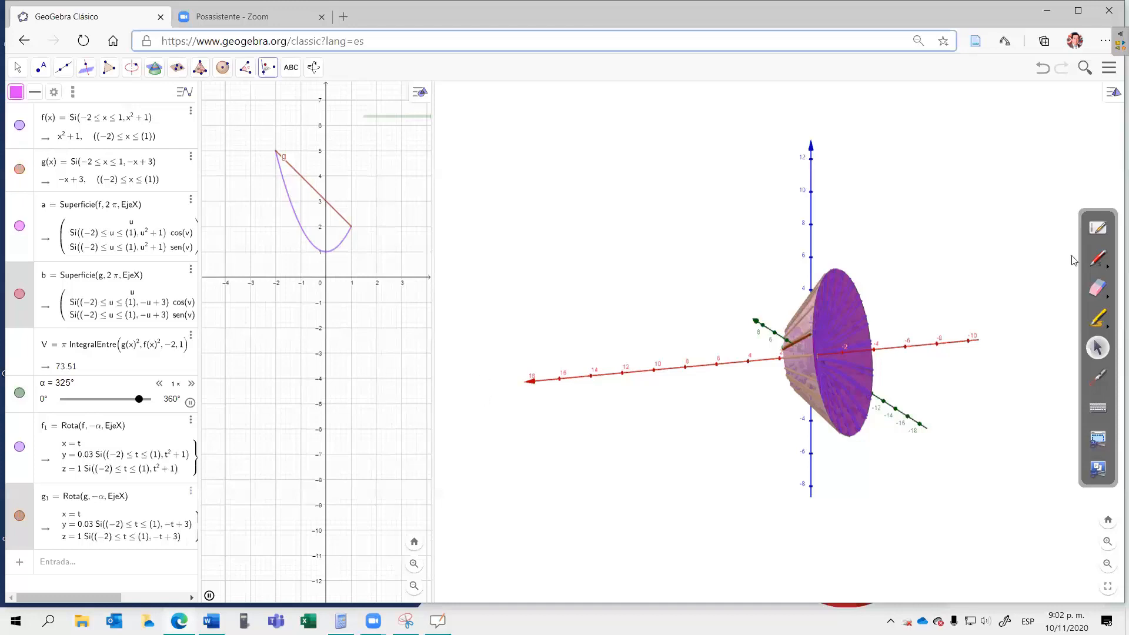
Step: Switch to OpenBoard, go to a blank page, and handwrite y = x² followed by a separator near the upper edge
{"action": "left_click", "coordinate": [1078, 223]}
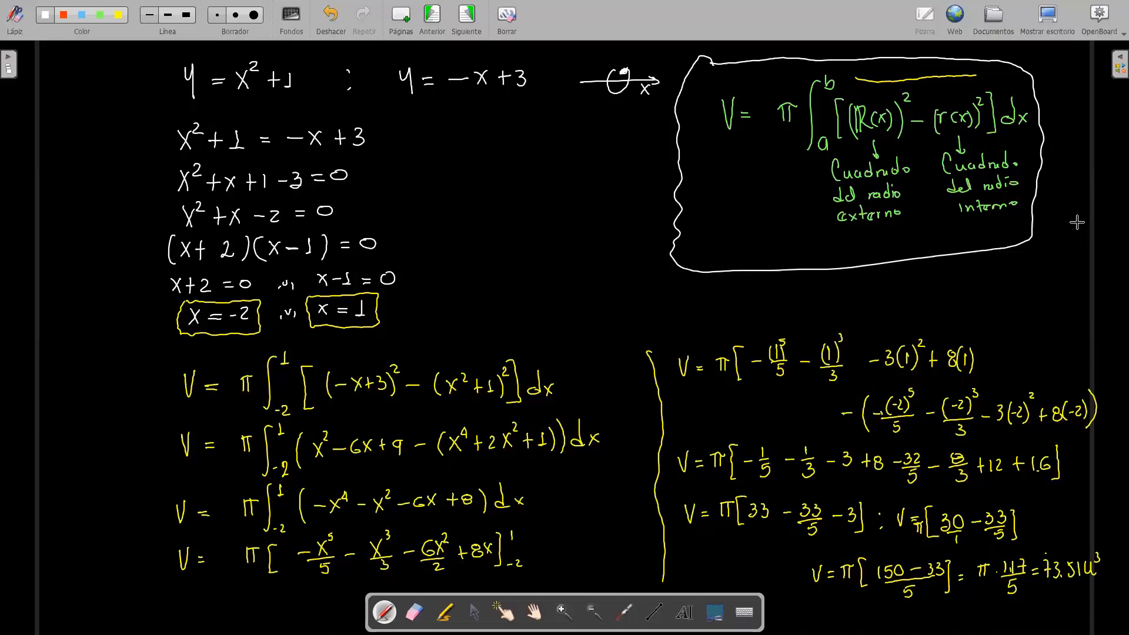
{"action": "key", "text": "Page_Down"}
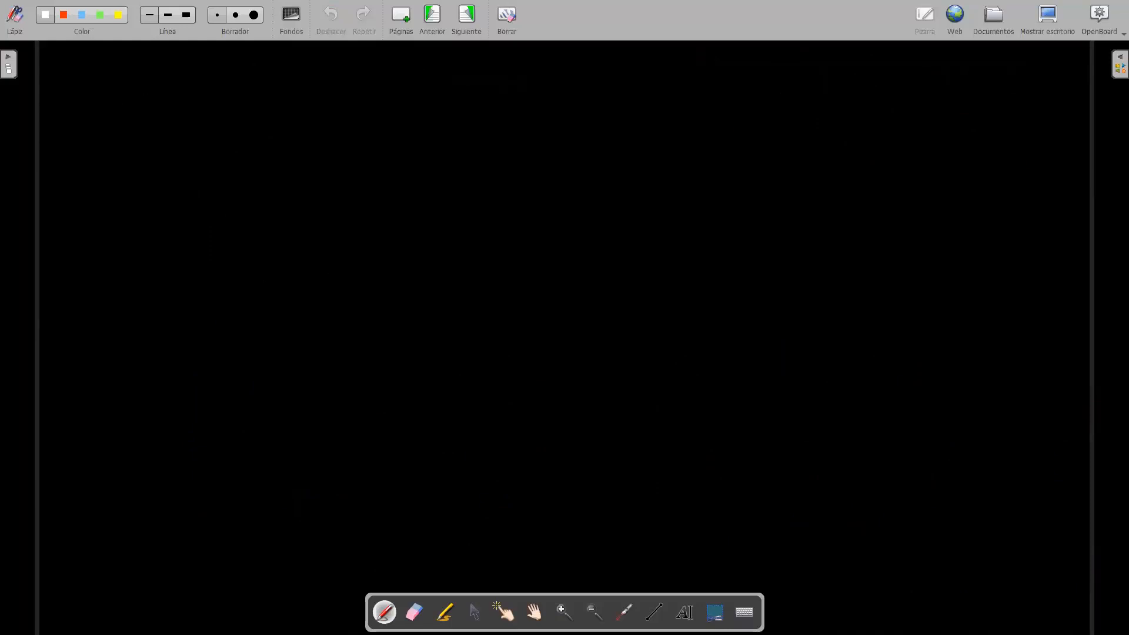
{"action": "left_click_drag", "start_coordinate": [147, 80], "coordinate": [156, 113]}
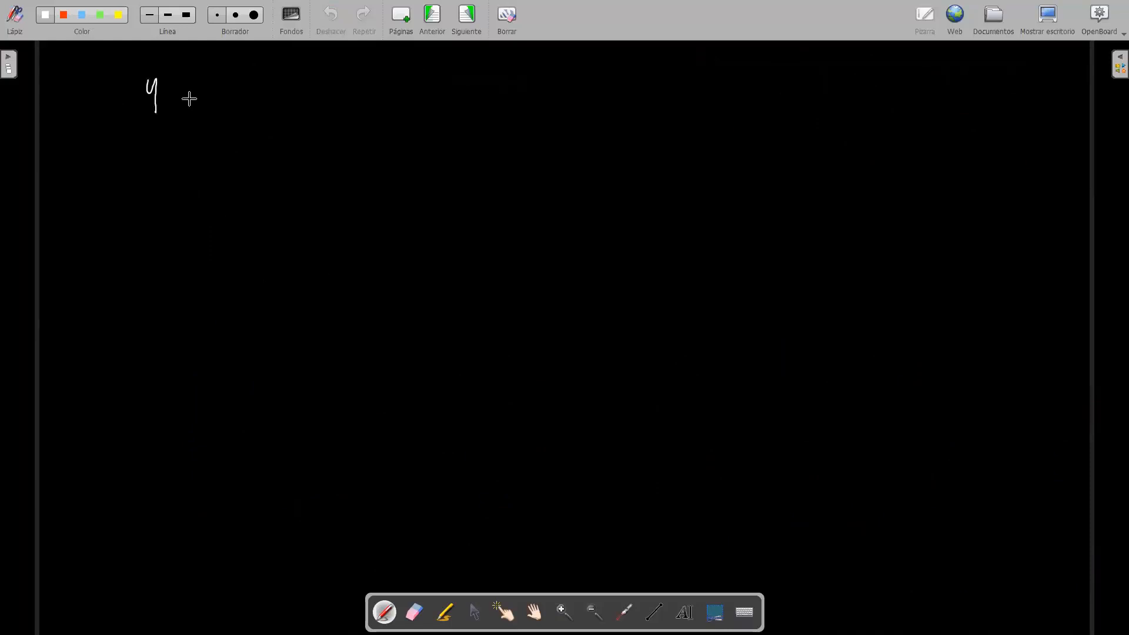
{"action": "left_click_drag", "start_coordinate": [169, 97], "coordinate": [177, 97]}
{"action": "left_click_drag", "start_coordinate": [169, 103], "coordinate": [212, 110]}
{"action": "left_click_drag", "start_coordinate": [212, 89], "coordinate": [199, 109]}
{"action": "left_click_drag", "start_coordinate": [214, 80], "coordinate": [247, 92]}
{"action": "left_click", "coordinate": [245, 105]}
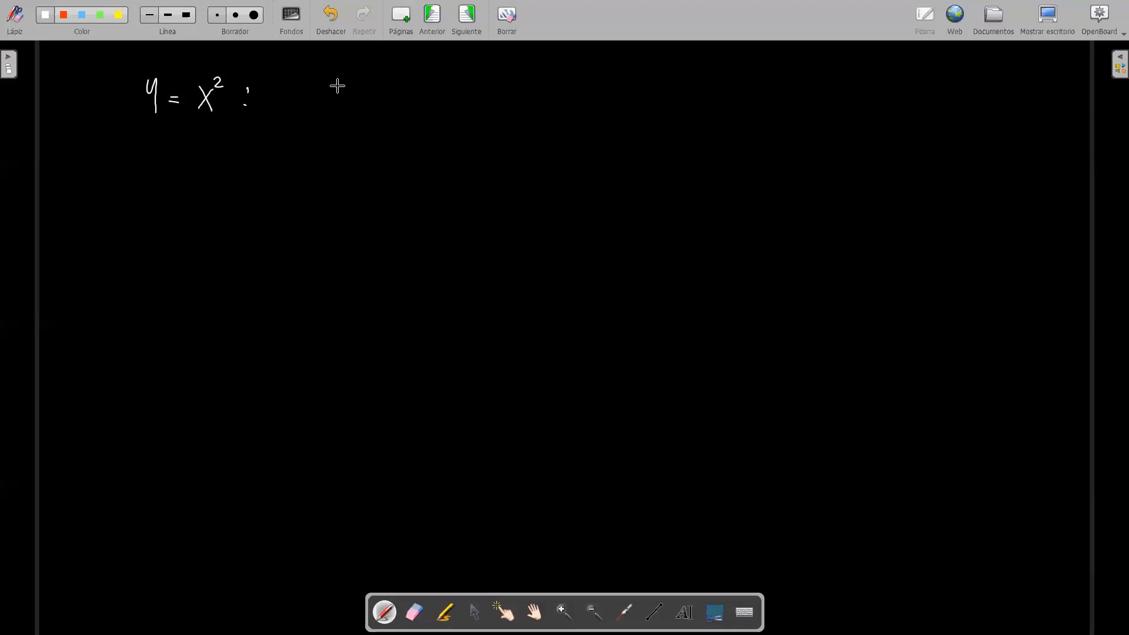
Step: Handwrite the second function y = 2x beside y = x², erasing the overlong tail of its y
{"action": "left_click_drag", "start_coordinate": [305, 81], "coordinate": [326, 97]}
{"action": "left_click_drag", "start_coordinate": [324, 87], "coordinate": [334, 87]}
{"action": "left_click", "coordinate": [414, 612]}
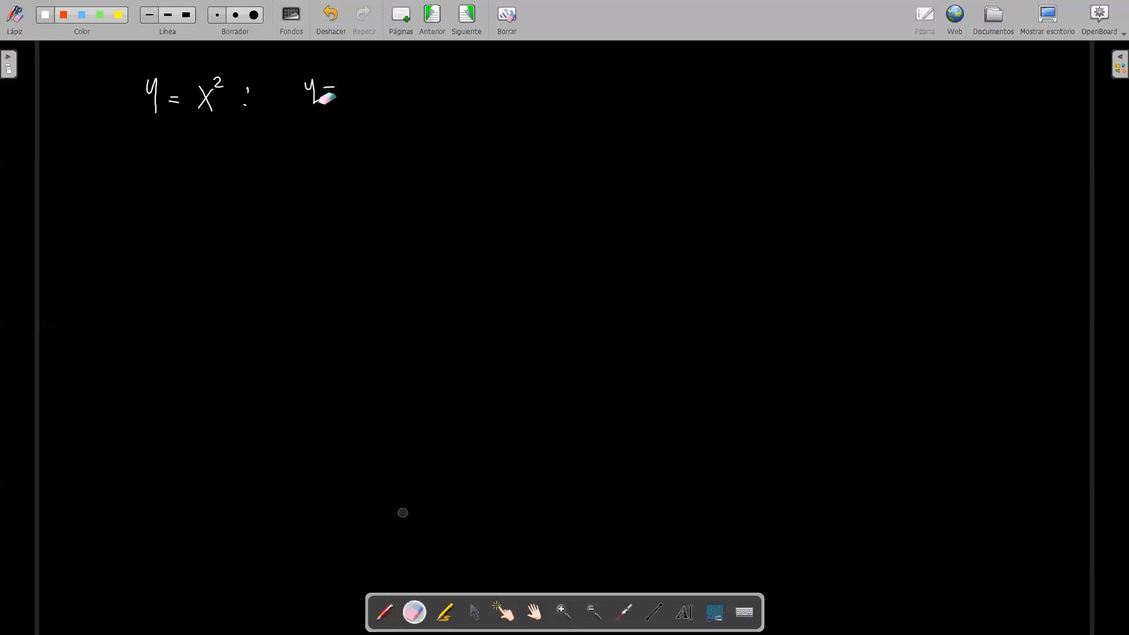
{"action": "left_click", "coordinate": [384, 604]}
{"action": "left_click_drag", "start_coordinate": [324, 87], "coordinate": [327, 88]}
{"action": "left_click_drag", "start_coordinate": [323, 93], "coordinate": [358, 96]}
{"action": "mouse_move", "coordinate": [365, 84]}
{"action": "left_mouse_down"}
{"action": "mouse_move", "coordinate": [375, 95]}
{"action": "mouse_move", "coordinate": [365, 96]}
{"action": "left_mouse_up"}
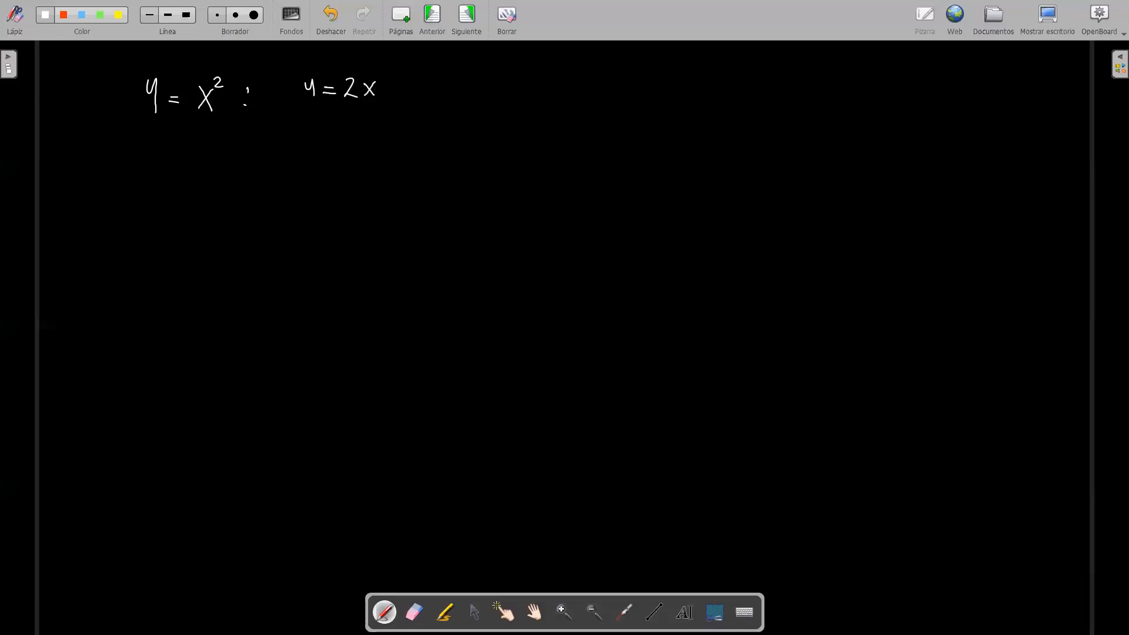
Step: Handwrite the rotation condition "en torno al eje Y" beside the two functions
{"action": "left_click_drag", "start_coordinate": [471, 85], "coordinate": [488, 92]}
{"action": "left_click_drag", "start_coordinate": [505, 75], "coordinate": [509, 94]}
{"action": "left_click_drag", "start_coordinate": [501, 88], "coordinate": [519, 89]}
{"action": "left_click_drag", "start_coordinate": [522, 87], "coordinate": [532, 90]}
{"action": "left_click_drag", "start_coordinate": [534, 95], "coordinate": [553, 90]}
{"action": "left_click_drag", "start_coordinate": [580, 86], "coordinate": [570, 93]}
{"action": "left_click_drag", "start_coordinate": [584, 78], "coordinate": [586, 93]}
{"action": "left_click_drag", "start_coordinate": [608, 90], "coordinate": [638, 89]}
{"action": "left_click_drag", "start_coordinate": [655, 73], "coordinate": [663, 88]}
{"action": "left_click_drag", "start_coordinate": [672, 74], "coordinate": [663, 100]}
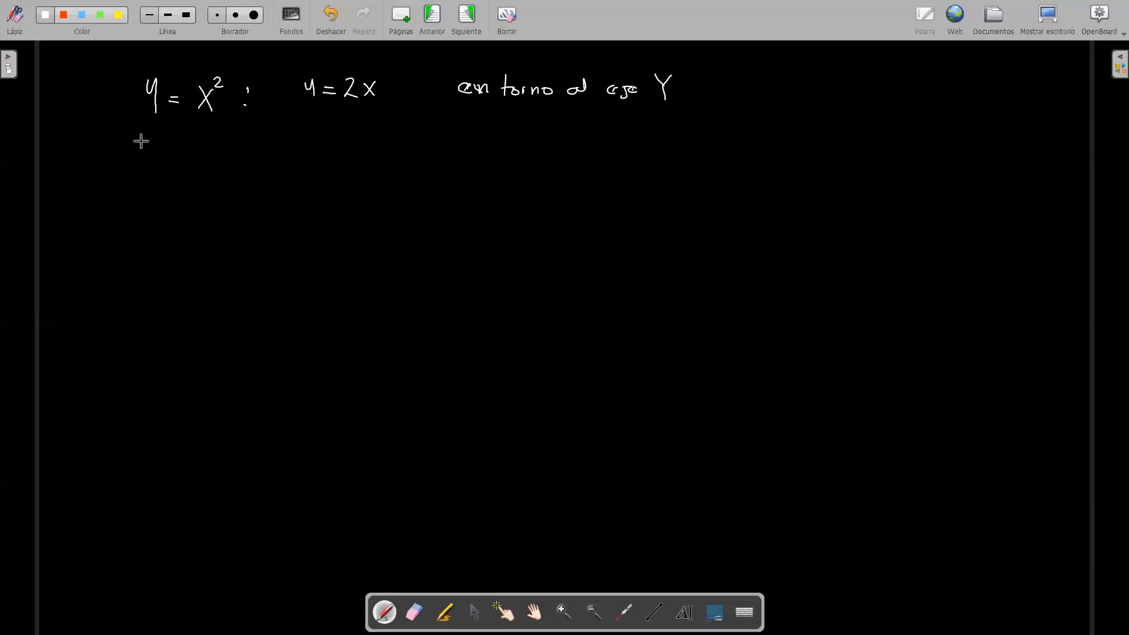
Step: Handwrite the parabola solved for x, √y = x, below y = x²
{"action": "left_click_drag", "start_coordinate": [142, 140], "coordinate": [175, 143]}
{"action": "left_click_drag", "start_coordinate": [160, 142], "coordinate": [165, 161]}
{"action": "left_click_drag", "start_coordinate": [186, 147], "coordinate": [194, 147]}
{"action": "left_click_drag", "start_coordinate": [185, 151], "coordinate": [216, 159]}
{"action": "left_click_drag", "start_coordinate": [216, 139], "coordinate": [204, 160]}
{"action": "left_click_drag", "start_coordinate": [316, 128], "coordinate": [324, 149]}
{"action": "left_click_drag", "start_coordinate": [325, 129], "coordinate": [317, 147]}
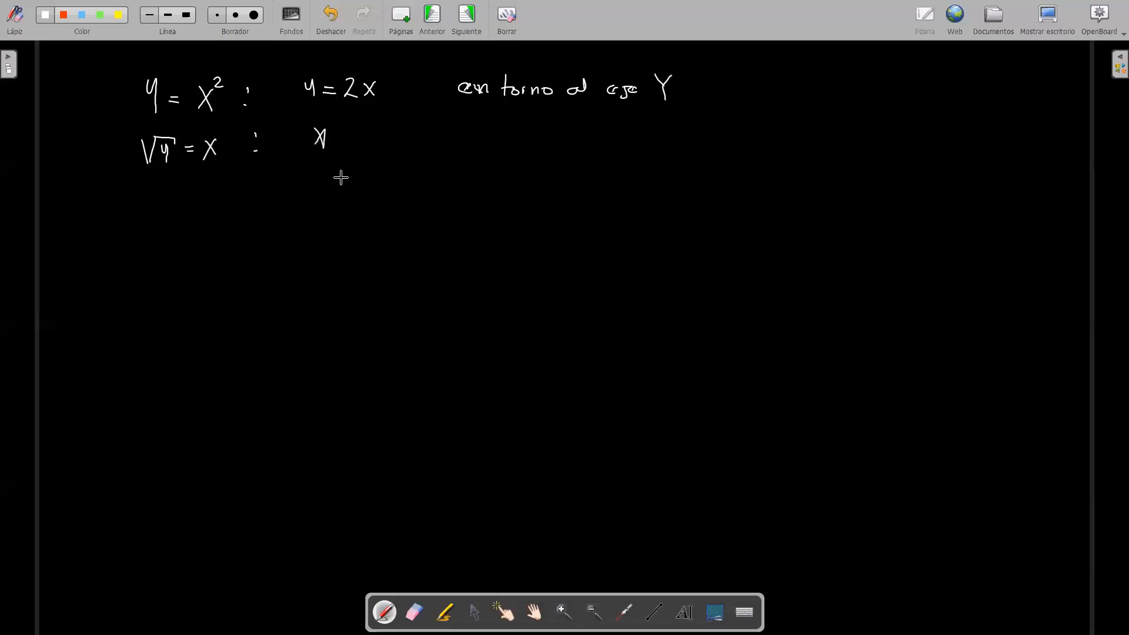
{"action": "key", "text": "ctrl+e"}
{"action": "left_click_drag", "start_coordinate": [323, 133], "coordinate": [341, 139]}
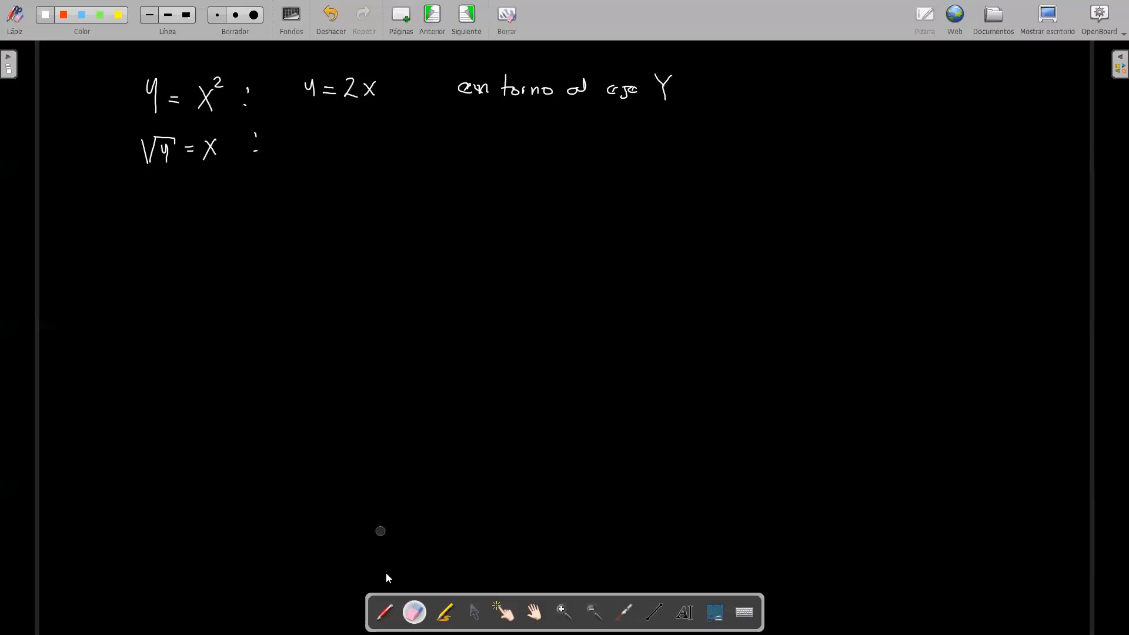
Step: Handwrite the line solved for x, x = y/2, below y = 2x
{"action": "left_click", "coordinate": [384, 612]}
{"action": "left_click_drag", "start_coordinate": [309, 130], "coordinate": [320, 147]}
{"action": "mouse_move", "coordinate": [319, 130]}
{"action": "left_mouse_down"}
{"action": "mouse_move", "coordinate": [307, 147]}
{"action": "mouse_move", "coordinate": [338, 135]}
{"action": "left_mouse_up"}
{"action": "left_click_drag", "start_coordinate": [329, 140], "coordinate": [376, 140]}
{"action": "left_click_drag", "start_coordinate": [363, 147], "coordinate": [375, 157]}
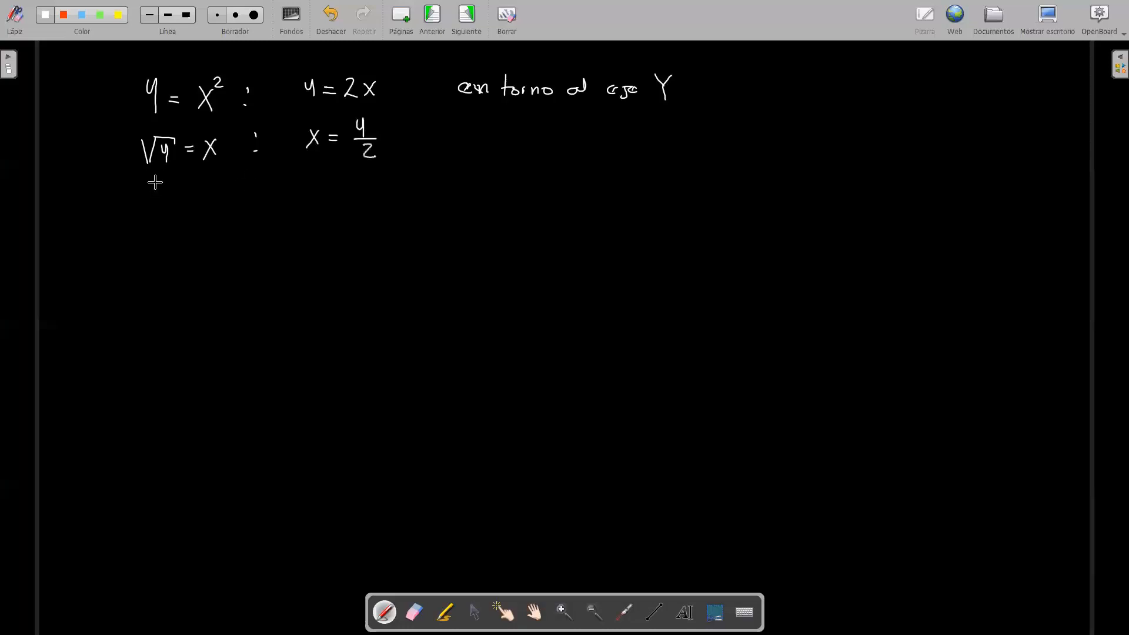
Step: Handwrite x = √y below √y = x, and draw yellow boxes around x = √y and x = y/2
{"action": "left_click_drag", "start_coordinate": [155, 179], "coordinate": [164, 200]}
{"action": "left_click_drag", "start_coordinate": [165, 178], "coordinate": [154, 200]}
{"action": "left_click_drag", "start_coordinate": [175, 187], "coordinate": [184, 187]}
{"action": "mouse_move", "coordinate": [175, 193]}
{"action": "left_mouse_down"}
{"action": "mouse_move", "coordinate": [206, 203]}
{"action": "mouse_move", "coordinate": [233, 184]}
{"action": "left_mouse_up"}
{"action": "mouse_move", "coordinate": [222, 184]}
{"action": "left_mouse_down"}
{"action": "mouse_move", "coordinate": [226, 201]}
{"action": "mouse_move", "coordinate": [205, 168]}
{"action": "mouse_move", "coordinate": [147, 170]}
{"action": "mouse_move", "coordinate": [243, 207]}
{"action": "left_mouse_up"}
{"action": "mouse_move", "coordinate": [300, 115]}
{"action": "left_mouse_down"}
{"action": "mouse_move", "coordinate": [388, 117]}
{"action": "mouse_move", "coordinate": [298, 170]}
{"action": "left_mouse_up"}
{"action": "left_click_drag", "start_coordinate": [300, 115], "coordinate": [295, 169]}
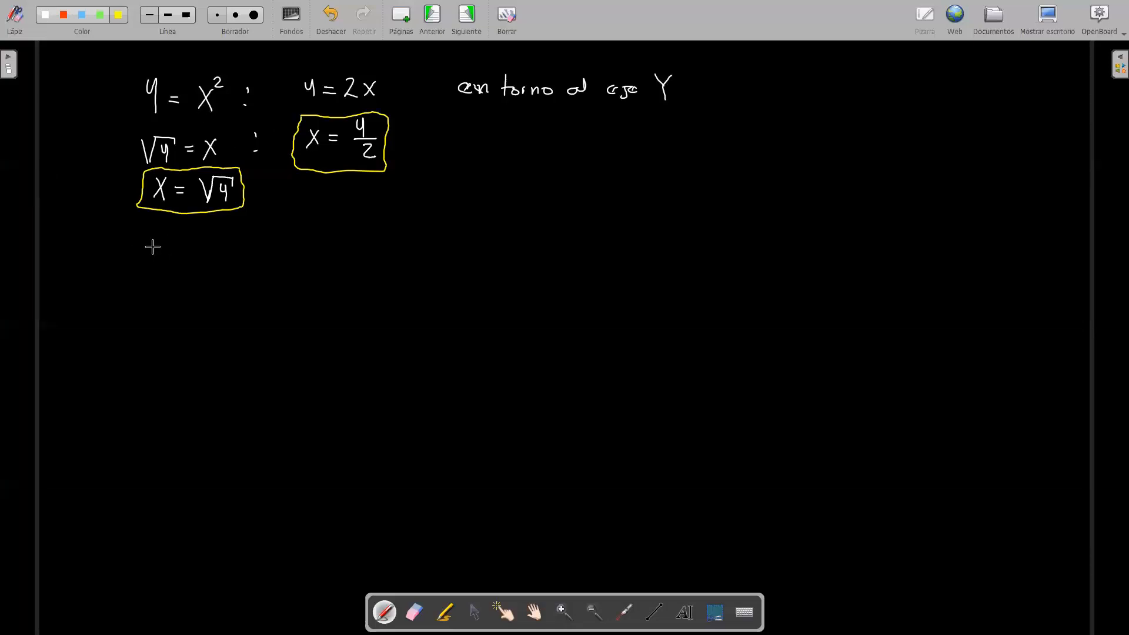
Step: Handwrite the intersection equation x² = 2x in yellow and its rearranged form x² − 2x = 0 beneath it
{"action": "left_click_drag", "start_coordinate": [157, 241], "coordinate": [157, 260]}
{"action": "left_click_drag", "start_coordinate": [170, 238], "coordinate": [229, 259]}
{"action": "left_click_drag", "start_coordinate": [229, 244], "coordinate": [219, 259]}
{"action": "left_click_drag", "start_coordinate": [156, 272], "coordinate": [166, 294]}
{"action": "mouse_move", "coordinate": [166, 272]}
{"action": "left_mouse_down"}
{"action": "mouse_move", "coordinate": [156, 295]}
{"action": "mouse_move", "coordinate": [175, 283]}
{"action": "left_mouse_up"}
{"action": "left_click_drag", "start_coordinate": [186, 289], "coordinate": [212, 294]}
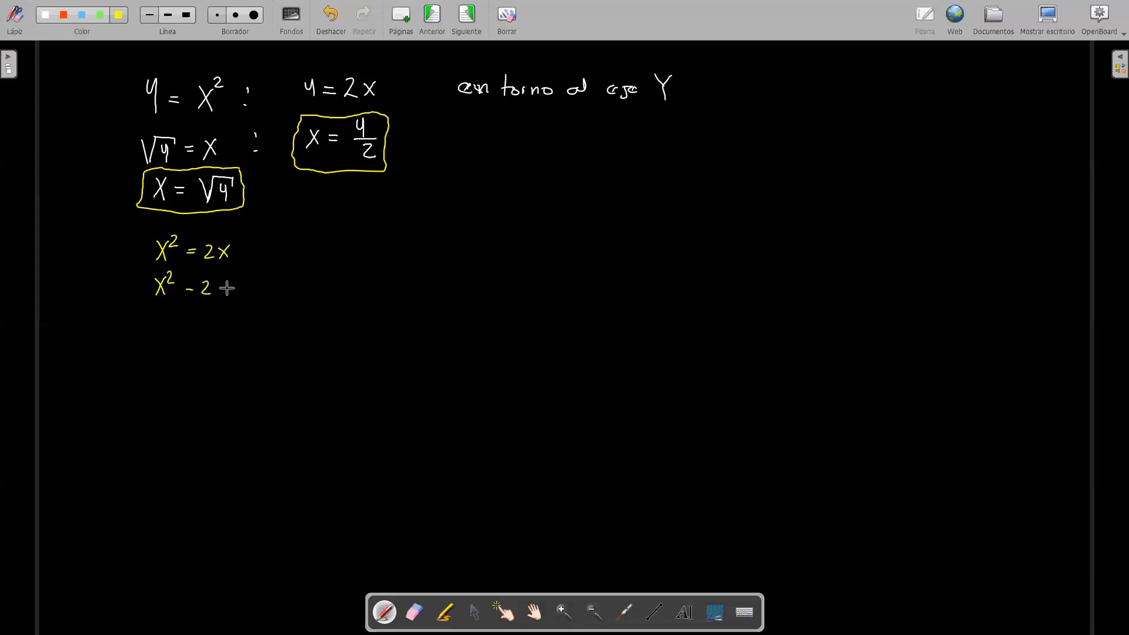
{"action": "left_click_drag", "start_coordinate": [213, 282], "coordinate": [226, 298]}
{"action": "left_click_drag", "start_coordinate": [226, 281], "coordinate": [214, 299]}
{"action": "left_click_drag", "start_coordinate": [232, 285], "coordinate": [242, 285]}
{"action": "left_click_drag", "start_coordinate": [232, 290], "coordinate": [242, 291]}
{"action": "left_click_drag", "start_coordinate": [257, 281], "coordinate": [257, 282]}
Step: Handwrite the factored equation x(x² − 2) = 0 below x² − 2x = 0
{"action": "left_click_drag", "start_coordinate": [154, 314], "coordinate": [161, 328]}
{"action": "left_click_drag", "start_coordinate": [178, 307], "coordinate": [177, 331]}
{"action": "left_click_drag", "start_coordinate": [182, 315], "coordinate": [188, 327]}
{"action": "left_click_drag", "start_coordinate": [190, 313], "coordinate": [181, 328]}
{"action": "left_click_drag", "start_coordinate": [192, 308], "coordinate": [197, 314]}
{"action": "left_click_drag", "start_coordinate": [202, 320], "coordinate": [211, 320]}
{"action": "left_click_drag", "start_coordinate": [215, 314], "coordinate": [224, 326]}
{"action": "left_click_drag", "start_coordinate": [230, 308], "coordinate": [233, 330]}
{"action": "left_click_drag", "start_coordinate": [236, 320], "coordinate": [245, 315]}
{"action": "left_click_drag", "start_coordinate": [259, 312], "coordinate": [259, 313]}
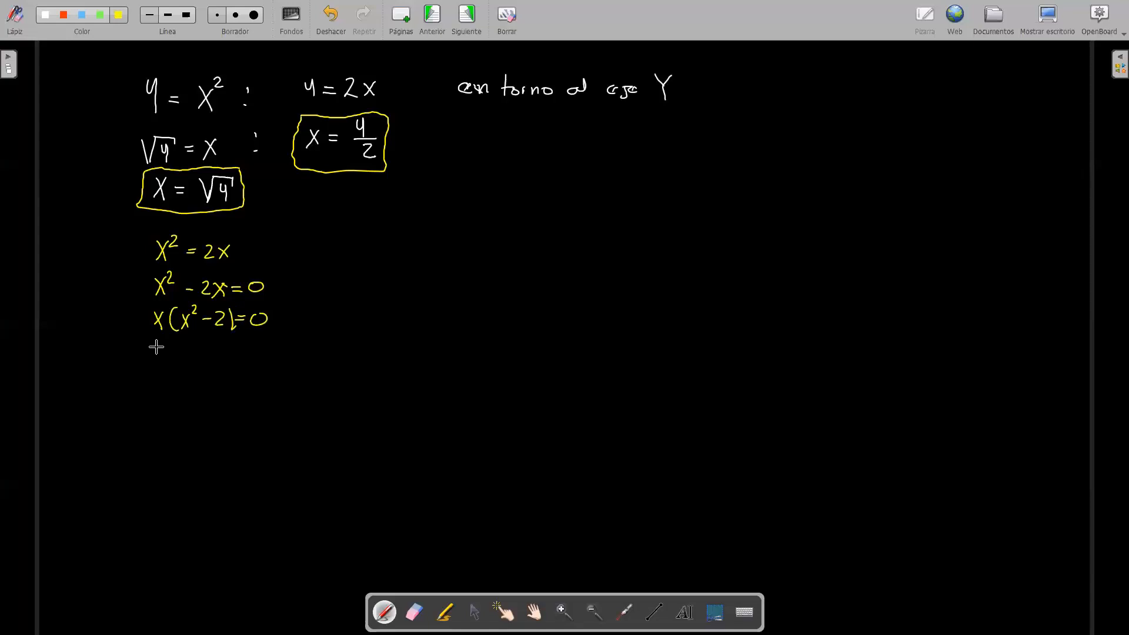
Step: Handwrite x = 0 followed by an "or" sign below the factored equation, and erase the mistaken exponent inside its parentheses
{"action": "left_click_drag", "start_coordinate": [154, 346], "coordinate": [155, 364]}
{"action": "left_click_drag", "start_coordinate": [171, 351], "coordinate": [178, 351]}
{"action": "left_click_drag", "start_coordinate": [171, 357], "coordinate": [179, 357]}
{"action": "left_click_drag", "start_coordinate": [193, 351], "coordinate": [192, 358]}
{"action": "left_click_drag", "start_coordinate": [204, 358], "coordinate": [204, 360]}
{"action": "left_click_drag", "start_coordinate": [210, 352], "coordinate": [216, 353]}
{"action": "left_click_drag", "start_coordinate": [220, 357], "coordinate": [218, 361]}
{"action": "left_click", "coordinate": [414, 613]}
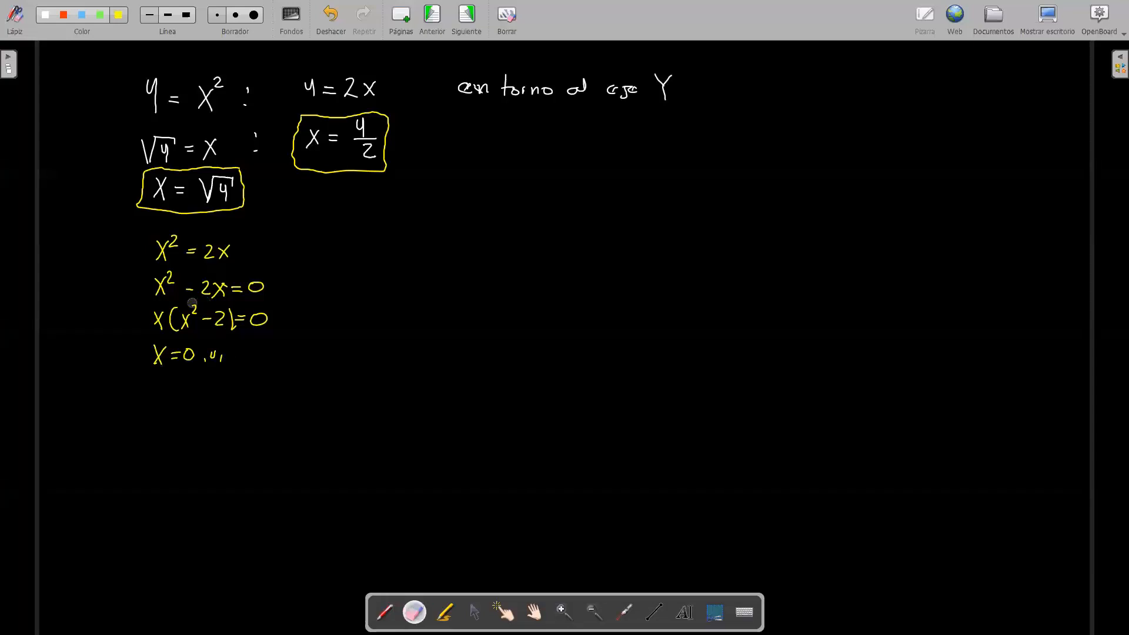
{"action": "left_click_drag", "start_coordinate": [193, 304], "coordinate": [194, 311]}
Step: Handwrite the second factor's equation, x − 2 = 0, beside x = 0
{"action": "left_click", "coordinate": [385, 612]}
{"action": "left_click_drag", "start_coordinate": [237, 347], "coordinate": [245, 364]}
{"action": "left_click_drag", "start_coordinate": [245, 347], "coordinate": [236, 364]}
{"action": "left_click_drag", "start_coordinate": [248, 355], "coordinate": [283, 351]}
{"action": "left_click_drag", "start_coordinate": [275, 356], "coordinate": [297, 348]}
Step: Handwrite the solutions x = 0 or x = 2 on a new line below the two factor equations
{"action": "left_click_drag", "start_coordinate": [162, 380], "coordinate": [160, 398]}
{"action": "left_click_drag", "start_coordinate": [174, 388], "coordinate": [180, 388]}
{"action": "left_click_drag", "start_coordinate": [173, 392], "coordinate": [179, 392]}
{"action": "left_click_drag", "start_coordinate": [193, 386], "coordinate": [214, 393]}
{"action": "left_click_drag", "start_coordinate": [220, 386], "coordinate": [225, 386]}
{"action": "left_click_drag", "start_coordinate": [231, 386], "coordinate": [256, 397]}
{"action": "mouse_move", "coordinate": [256, 383]}
{"action": "left_mouse_down"}
{"action": "mouse_move", "coordinate": [247, 397]}
{"action": "mouse_move", "coordinate": [273, 386]}
{"action": "left_mouse_up"}
{"action": "left_click_drag", "start_coordinate": [264, 391], "coordinate": [290, 395]}
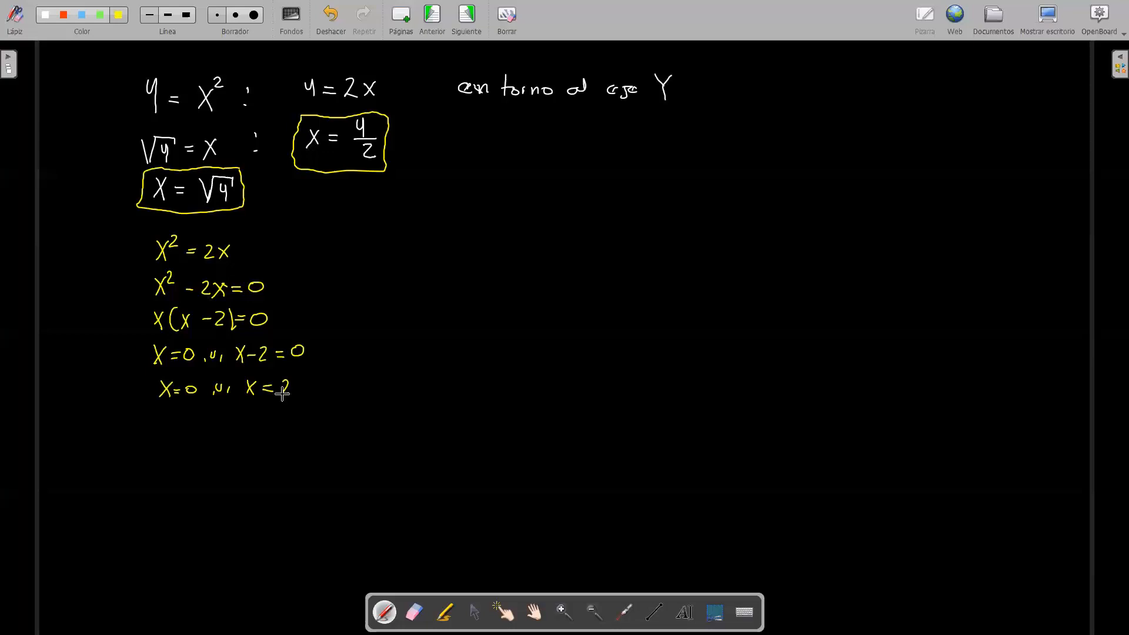
Step: Draw a blue box around the solutions x = 0 or x = 2
{"action": "left_click", "coordinate": [81, 14]}
{"action": "left_click_drag", "start_coordinate": [198, 370], "coordinate": [298, 372]}
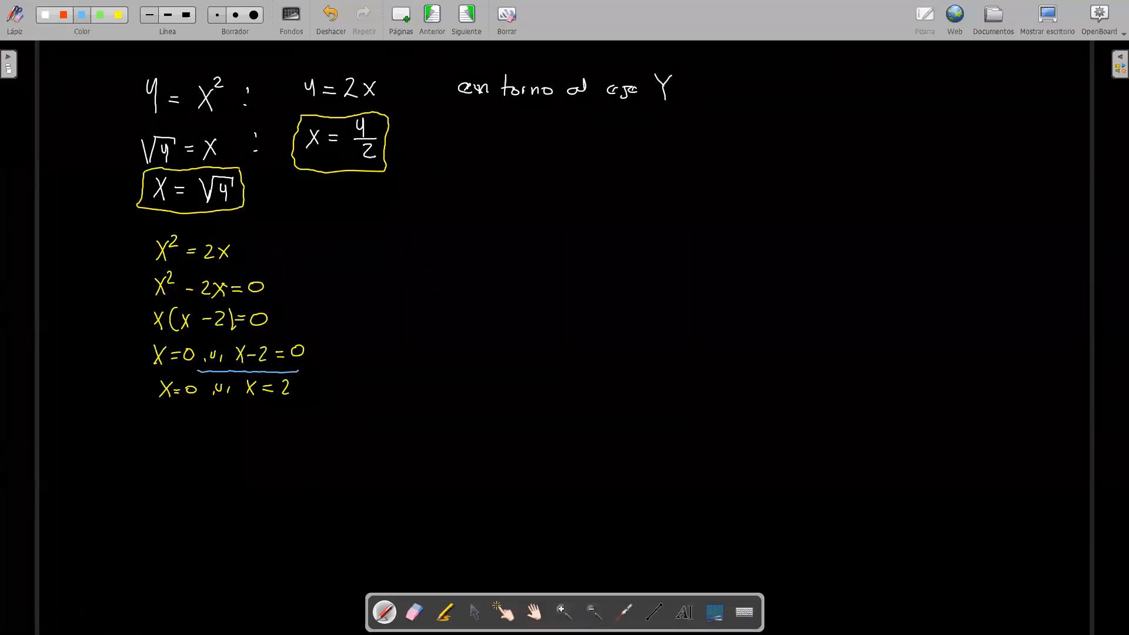
{"action": "left_click_drag", "start_coordinate": [154, 373], "coordinate": [198, 371]}
{"action": "left_click_drag", "start_coordinate": [296, 369], "coordinate": [297, 370]}
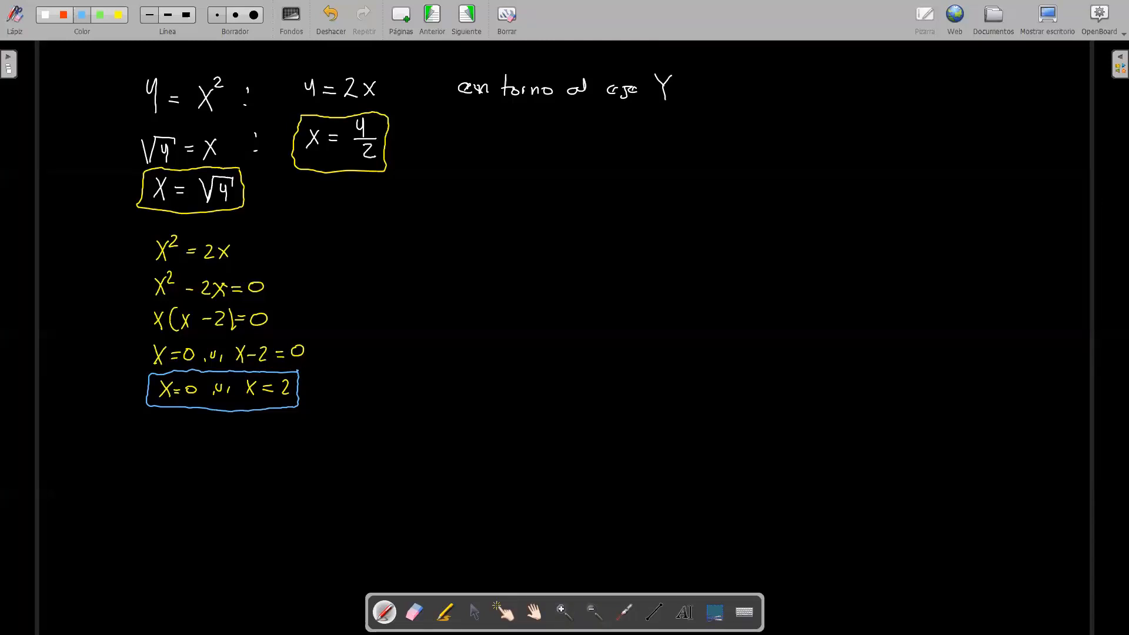
Step: Handwrite in blue the start of the volume formula, V = π∫ with limits a and b, below the rotation condition
{"action": "left_click_drag", "start_coordinate": [686, 120], "coordinate": [700, 118]}
{"action": "left_click_drag", "start_coordinate": [706, 132], "coordinate": [709, 133]}
{"action": "left_click_drag", "start_coordinate": [706, 137], "coordinate": [744, 141]}
{"action": "mouse_move", "coordinate": [733, 126]}
{"action": "left_mouse_down"}
{"action": "mouse_move", "coordinate": [766, 124]}
{"action": "mouse_move", "coordinate": [751, 161]}
{"action": "left_mouse_up"}
{"action": "left_click_drag", "start_coordinate": [767, 154], "coordinate": [767, 161]}
{"action": "left_click_drag", "start_coordinate": [781, 103], "coordinate": [783, 117]}
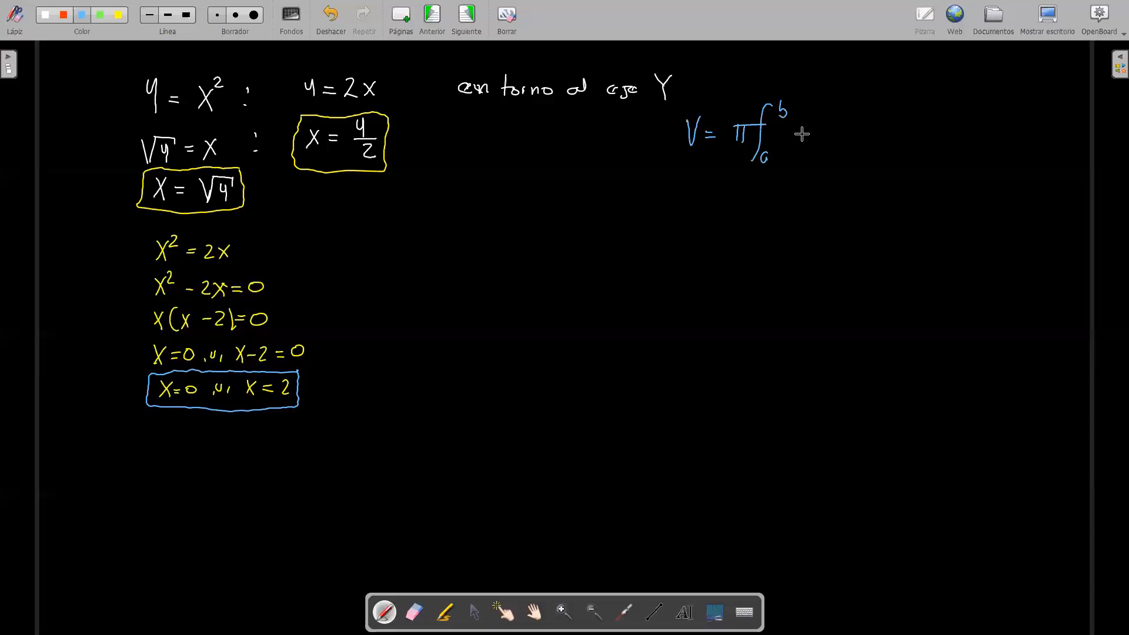
Step: Complete the volume formula by handwriting the integrand [(R(x))² − (r(x))²] dx after the integral sign
{"action": "left_click_drag", "start_coordinate": [789, 131], "coordinate": [782, 154]}
{"action": "left_click_drag", "start_coordinate": [802, 152], "coordinate": [817, 155]}
{"action": "left_click_drag", "start_coordinate": [822, 142], "coordinate": [834, 154]}
{"action": "mouse_move", "coordinate": [841, 129]}
{"action": "left_mouse_down"}
{"action": "mouse_move", "coordinate": [844, 155]}
{"action": "mouse_move", "coordinate": [795, 159]}
{"action": "mouse_move", "coordinate": [852, 130]}
{"action": "mouse_move", "coordinate": [872, 141]}
{"action": "left_mouse_up"}
{"action": "left_click_drag", "start_coordinate": [884, 134], "coordinate": [900, 144]}
{"action": "left_click_drag", "start_coordinate": [905, 133], "coordinate": [914, 143]}
{"action": "left_click_drag", "start_coordinate": [912, 134], "coordinate": [905, 143]}
{"action": "mouse_move", "coordinate": [917, 131]}
{"action": "left_mouse_down"}
{"action": "mouse_move", "coordinate": [926, 151]}
{"action": "mouse_move", "coordinate": [937, 131]}
{"action": "mouse_move", "coordinate": [882, 154]}
{"action": "left_mouse_up"}
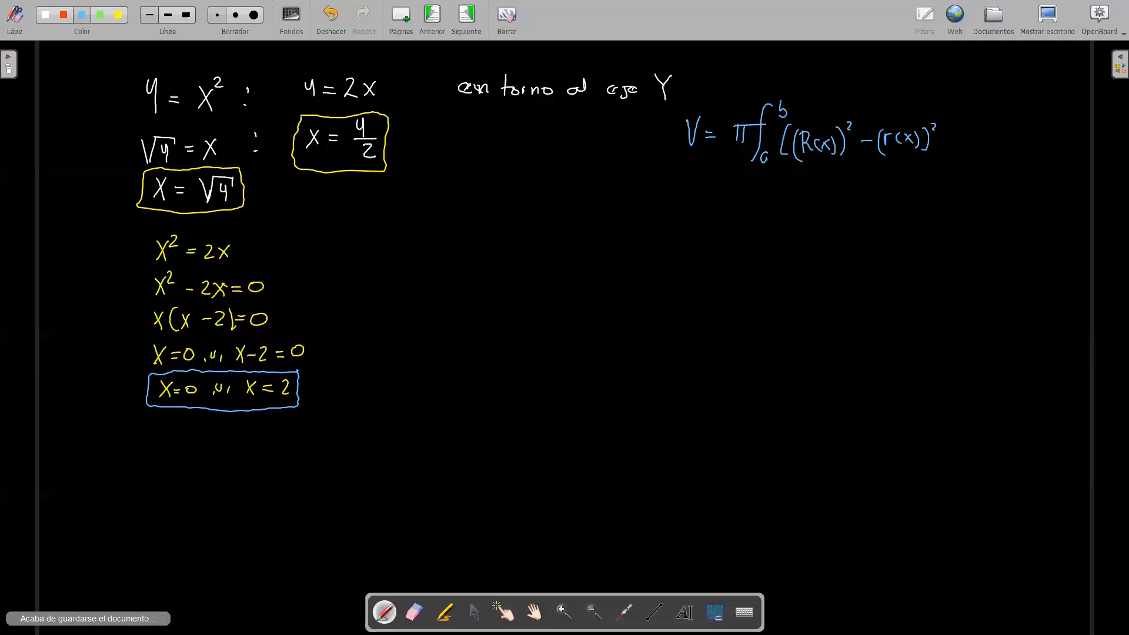
{"action": "left_click_drag", "start_coordinate": [937, 117], "coordinate": [940, 154]}
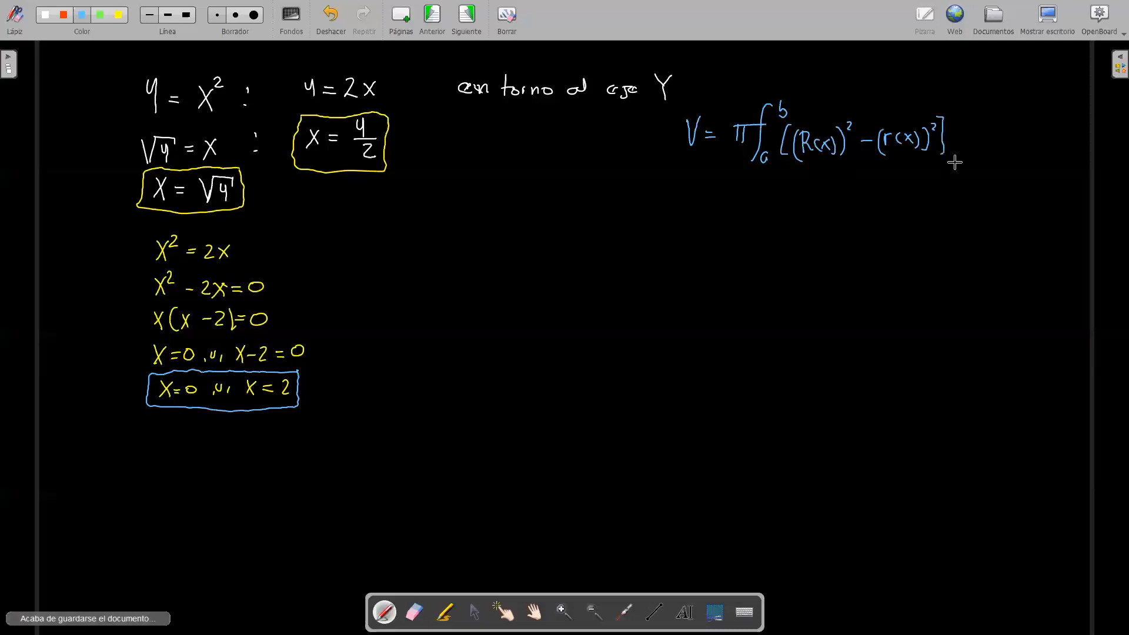
{"action": "left_click_drag", "start_coordinate": [961, 120], "coordinate": [960, 152]}
{"action": "left_click_drag", "start_coordinate": [965, 139], "coordinate": [977, 152]}
{"action": "left_click_drag", "start_coordinate": [977, 139], "coordinate": [966, 153]}
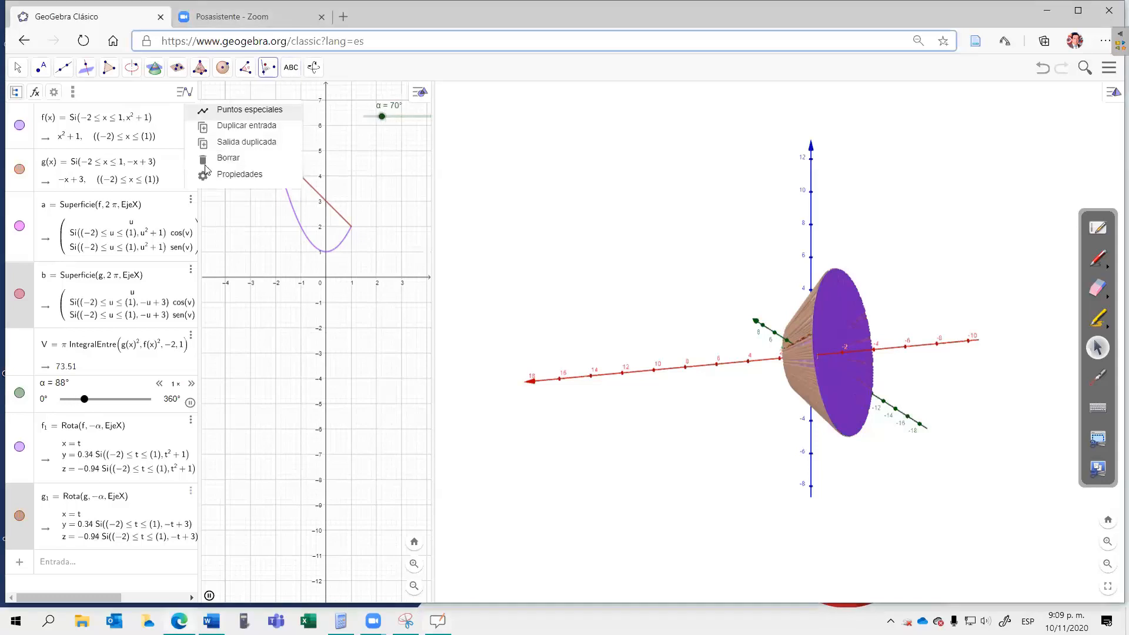
Step: In GeoGebra, delete the previous exercise's functions, surfaces, volume and rotated curves, leaving only the angle slider
{"action": "left_click", "coordinate": [189, 159]}
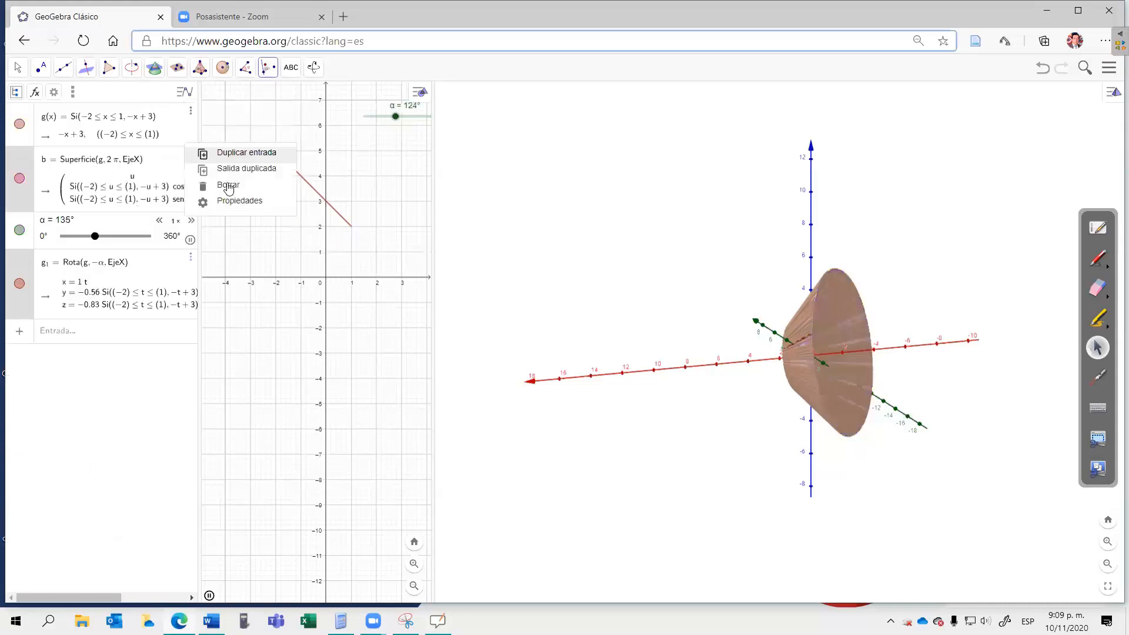
{"action": "left_click", "coordinate": [202, 182]}
{"action": "left_click", "coordinate": [191, 193]}
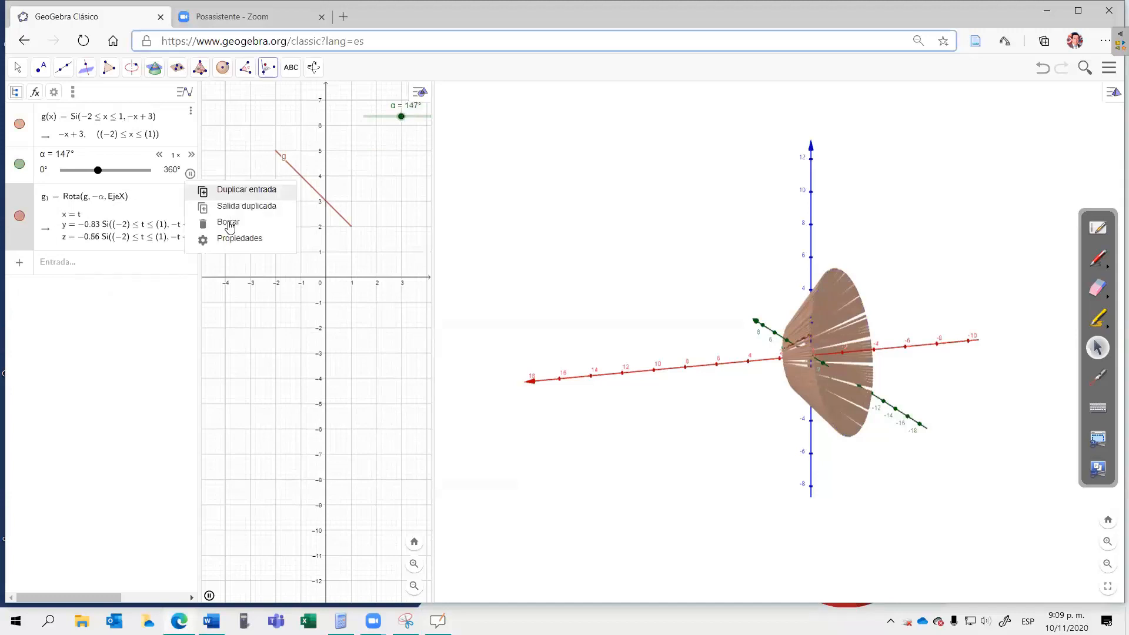
{"action": "left_click", "coordinate": [229, 225]}
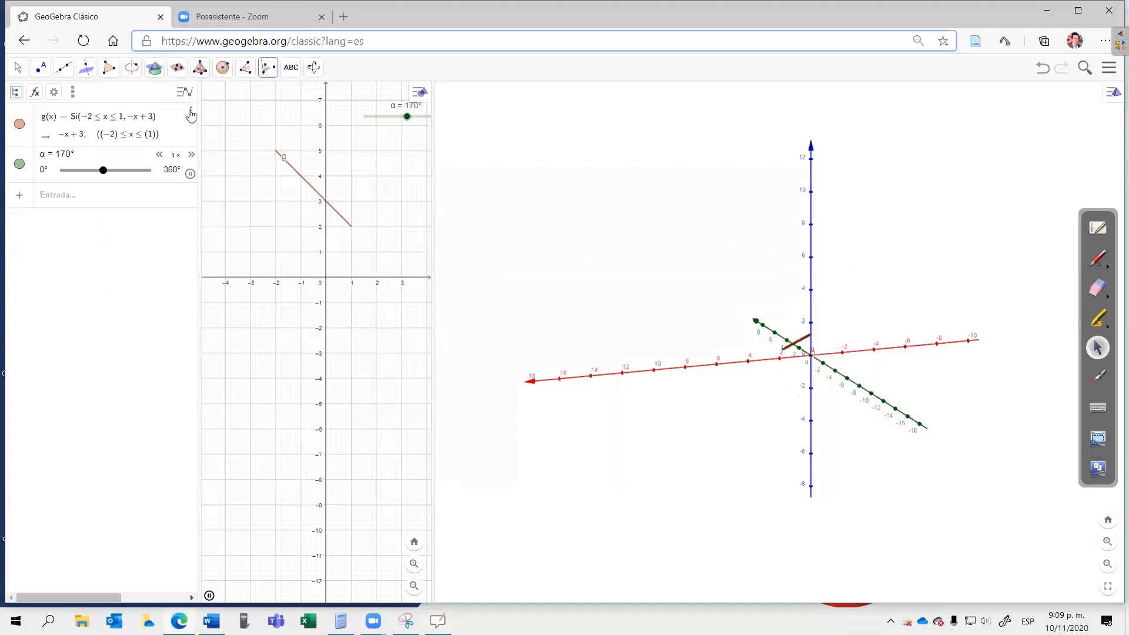
{"action": "left_click", "coordinate": [191, 115]}
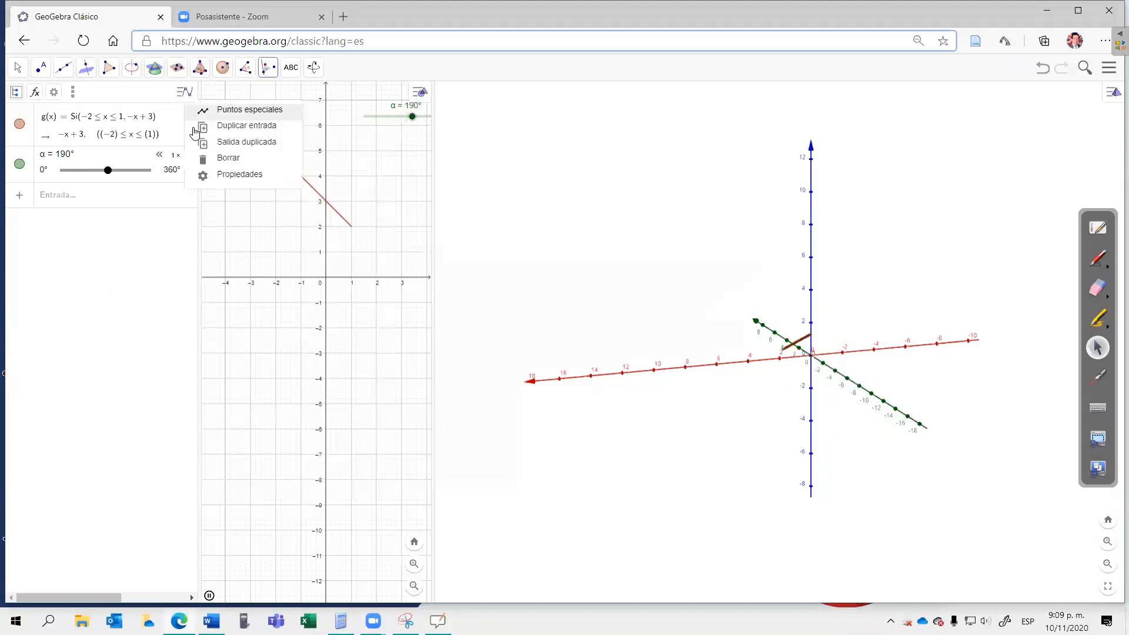
{"action": "left_click", "coordinate": [224, 158]}
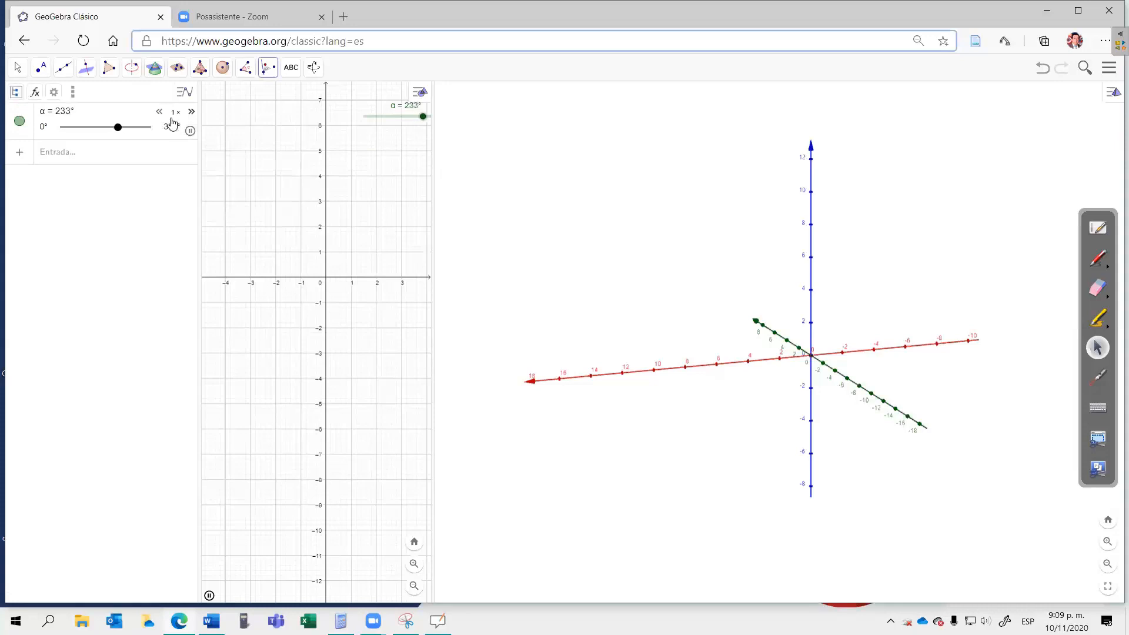
Step: Stop the animation of slider α and delete the slider
{"action": "left_click", "coordinate": [190, 129]}
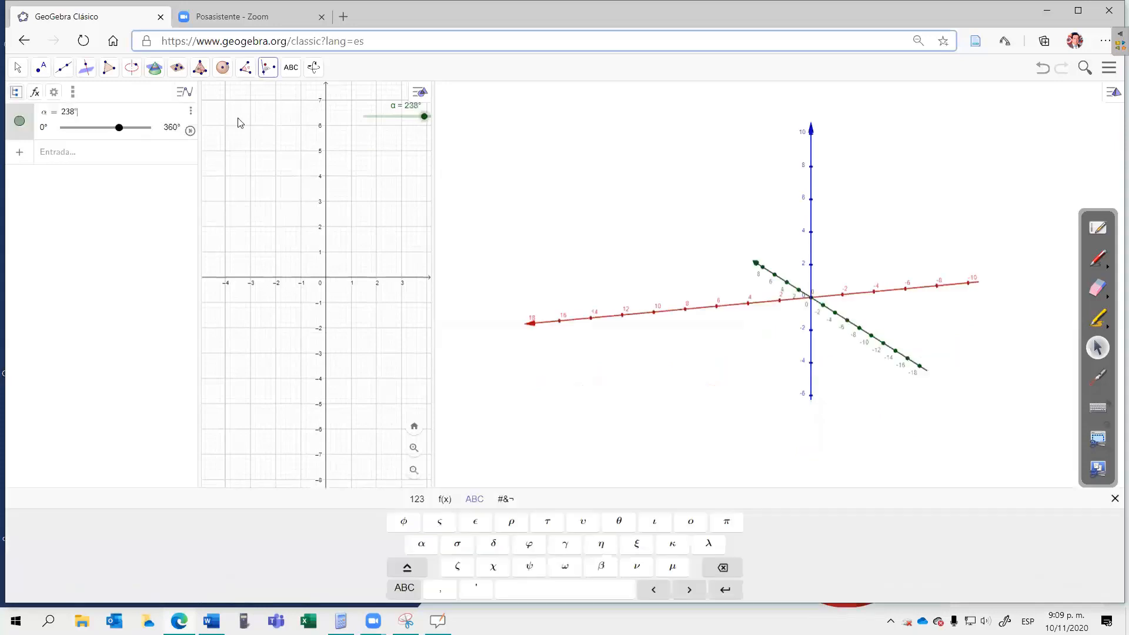
{"action": "right_click", "coordinate": [368, 116]}
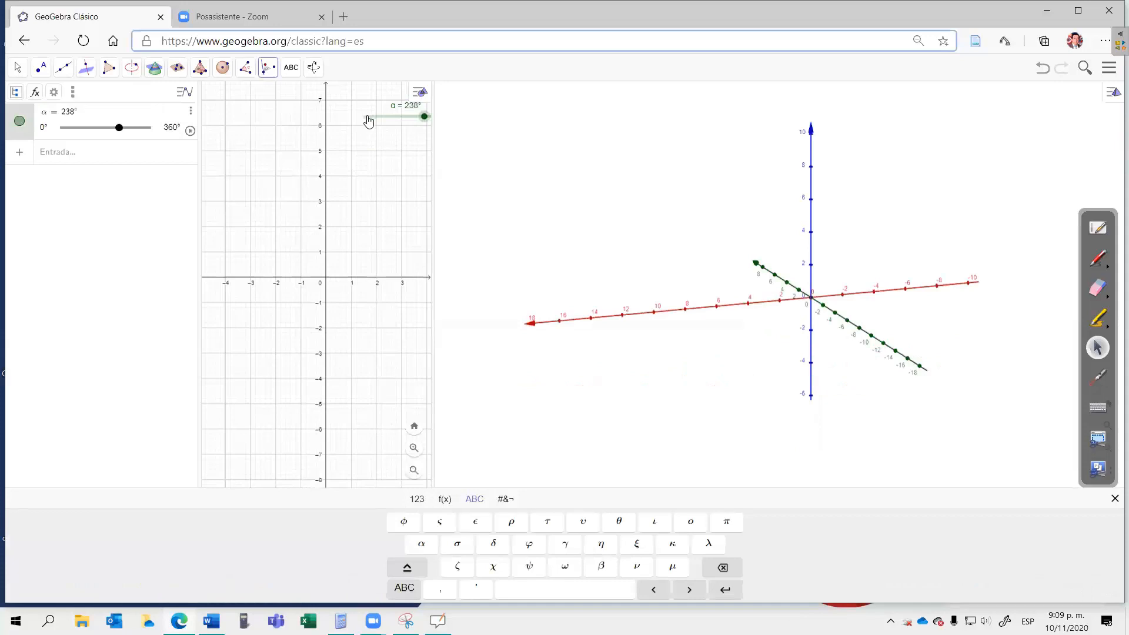
{"action": "left_click", "coordinate": [388, 209]}
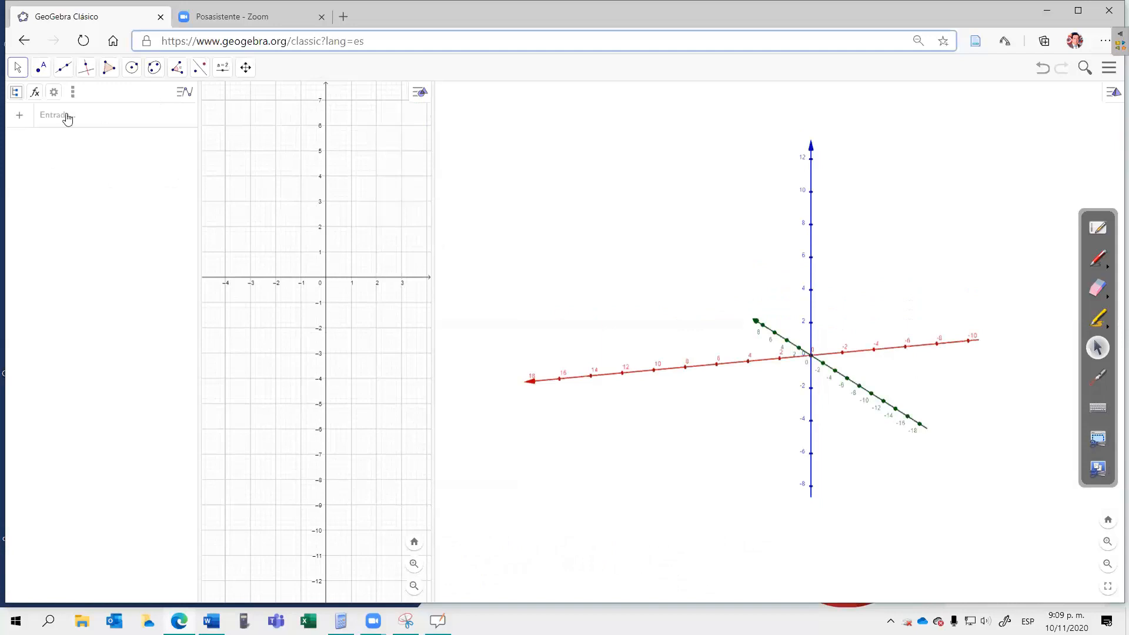
Step: Define the function x² restricted to the interval from 0 to 2 with the Función command
{"action": "left_click", "coordinate": [68, 118]}
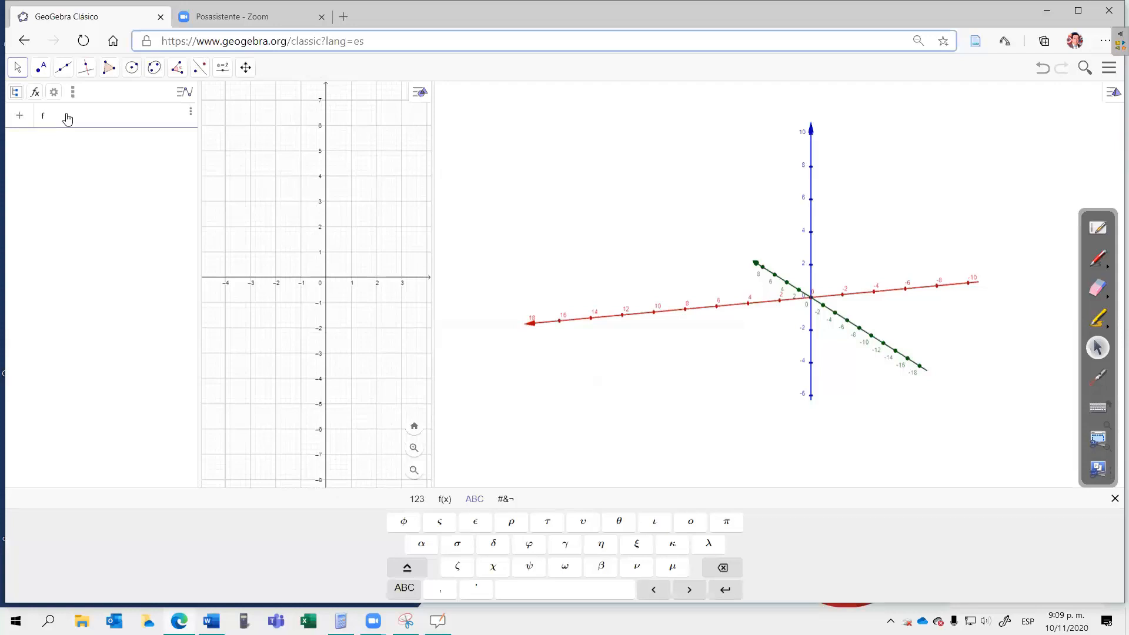
{"action": "type", "text": "fun"}
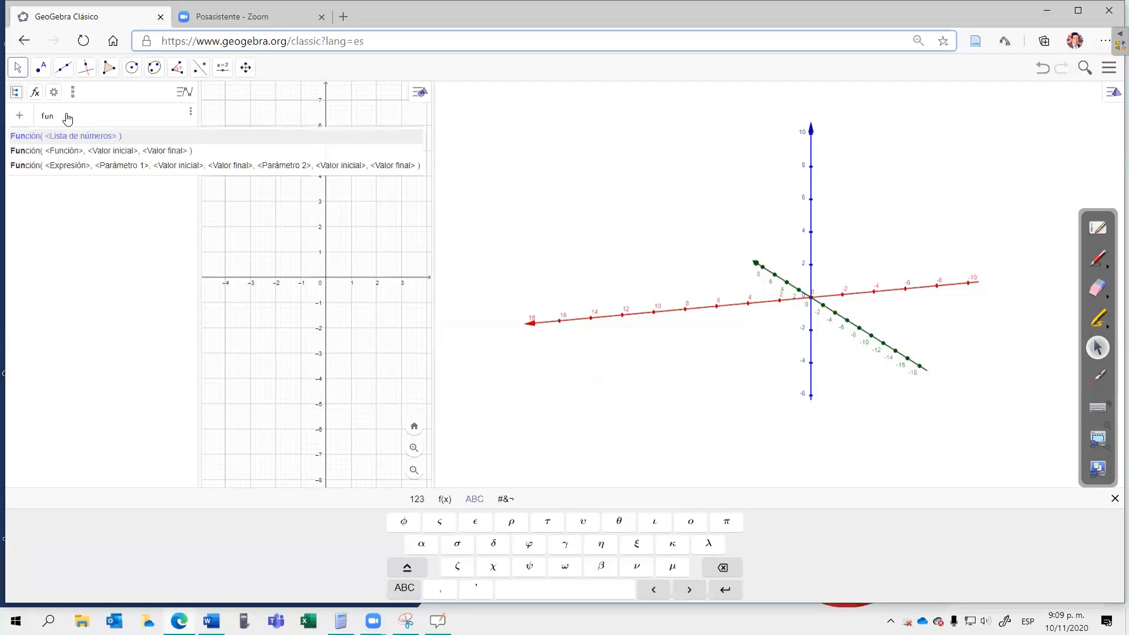
{"action": "left_click", "coordinate": [54, 152]}
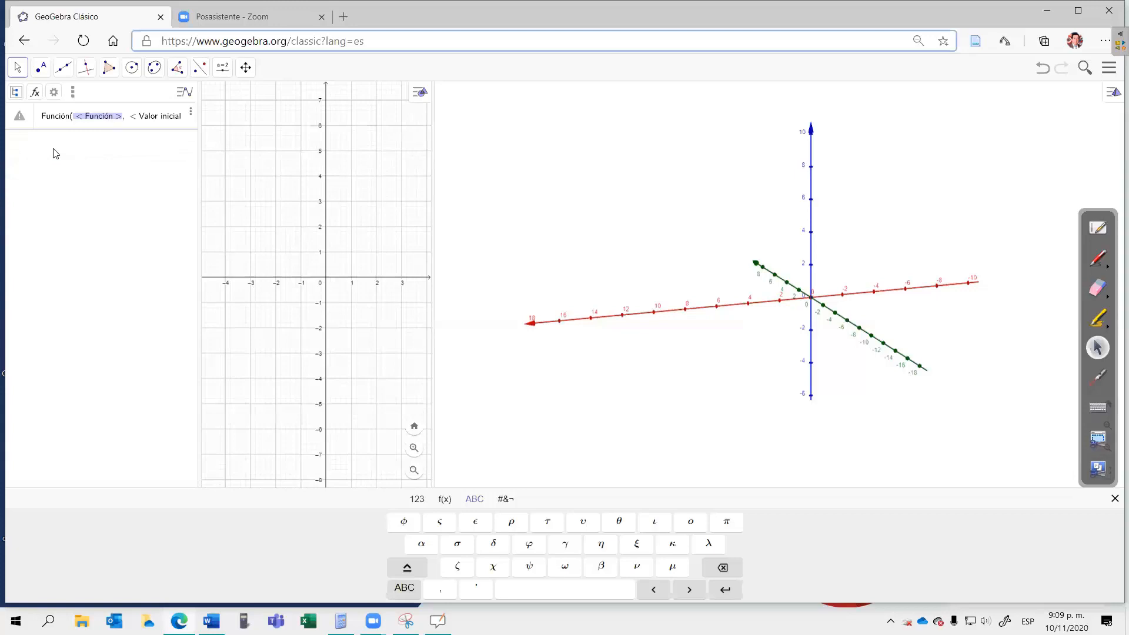
{"action": "left_click", "coordinate": [87, 164]}
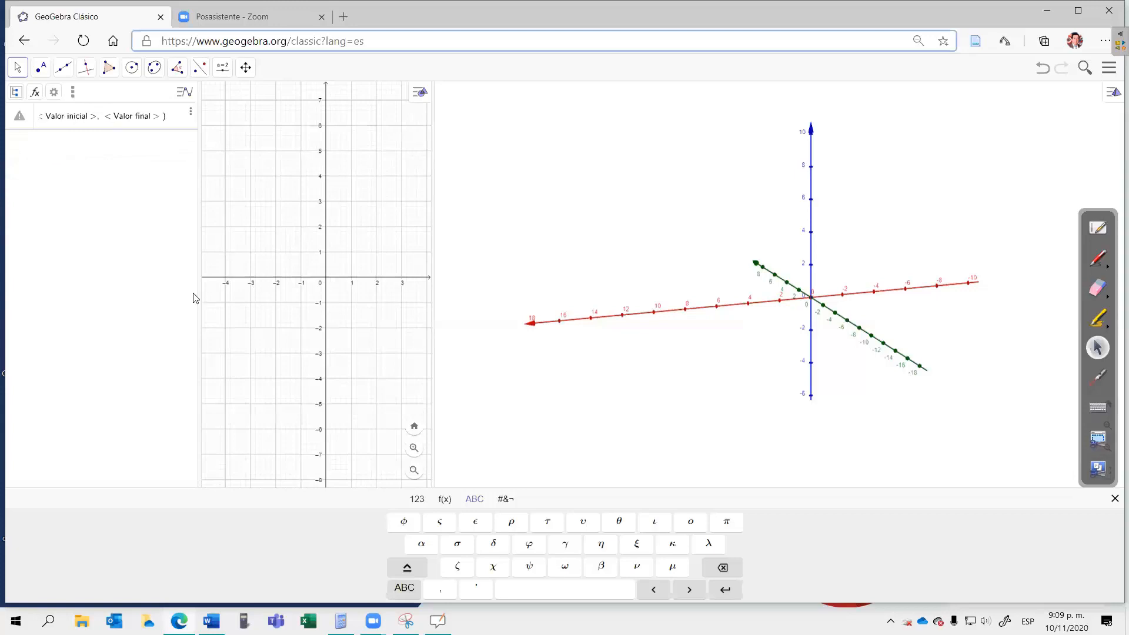
{"action": "left_click", "coordinate": [417, 499]}
{"action": "left_click", "coordinate": [421, 547]}
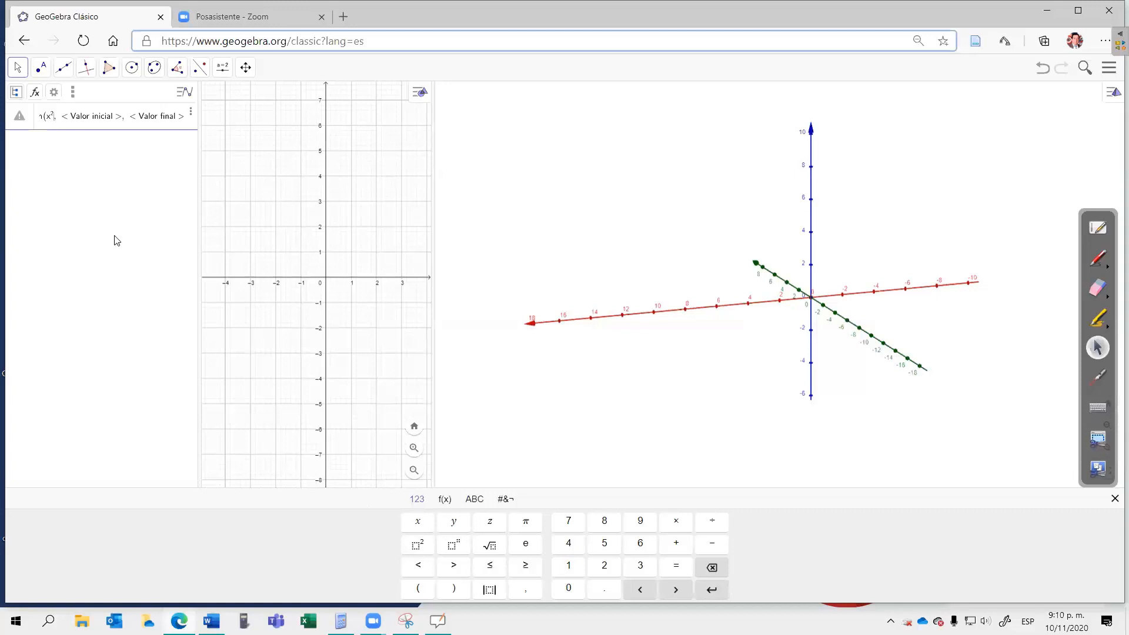
{"action": "key", "text": "Tab"}
{"action": "type", "text": "0"}
{"action": "key", "text": "Tab"}
{"action": "type", "text": "2"}
{"action": "key", "text": "Return"}
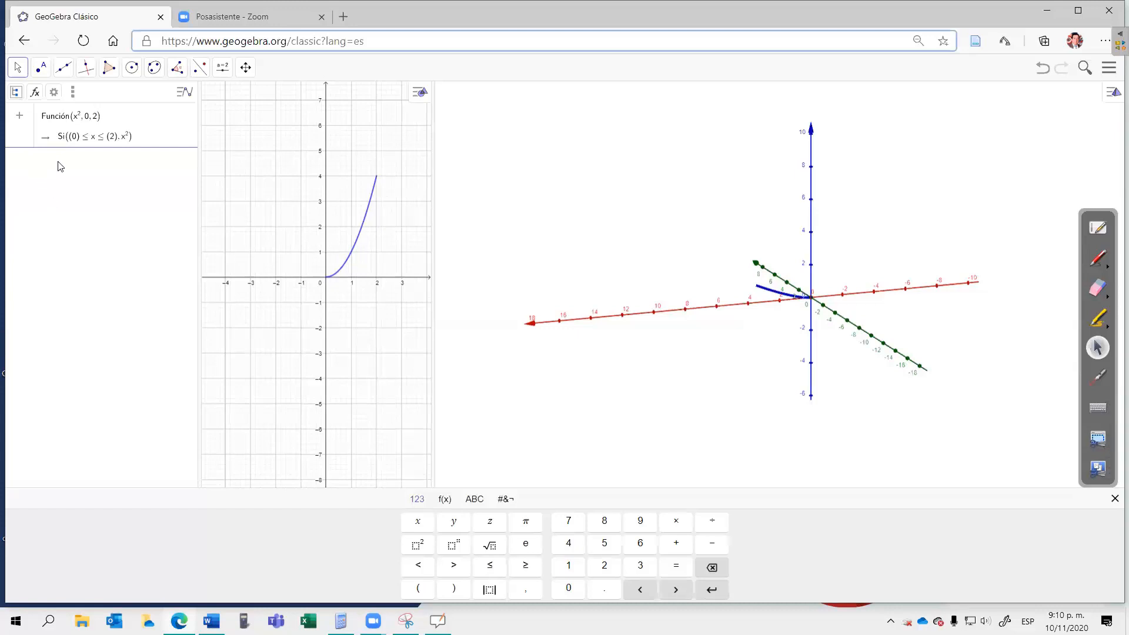
{"action": "key", "text": "Return"}
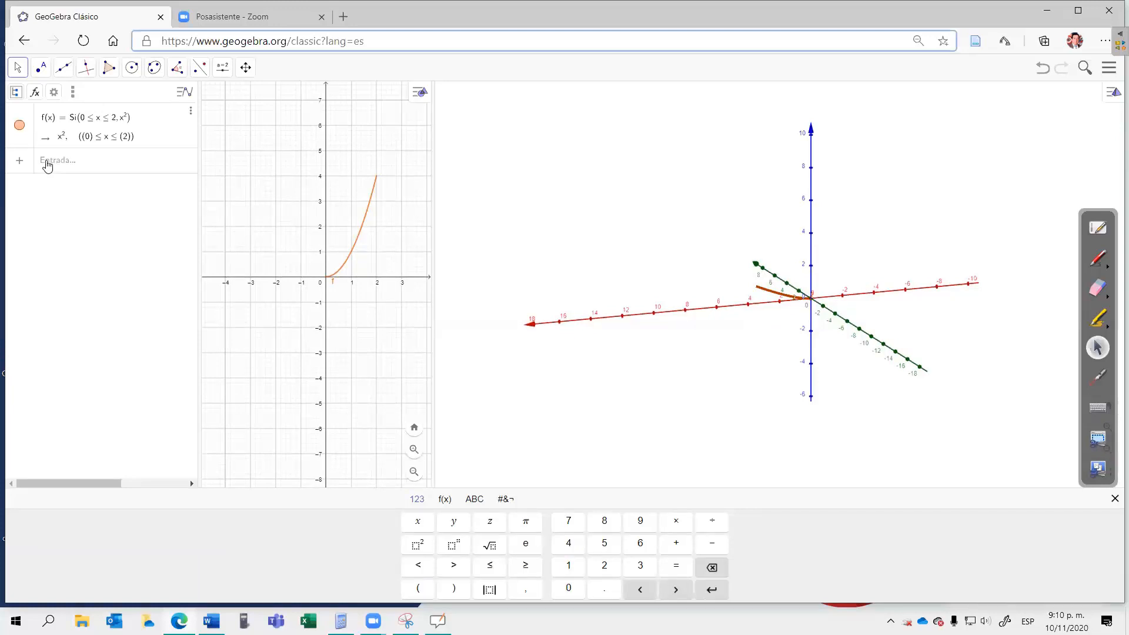
Step: Define the function 2x restricted to the interval from 0 to 2 with the Función command
{"action": "left_click", "coordinate": [48, 164]}
{"action": "type", "text": "fun"}
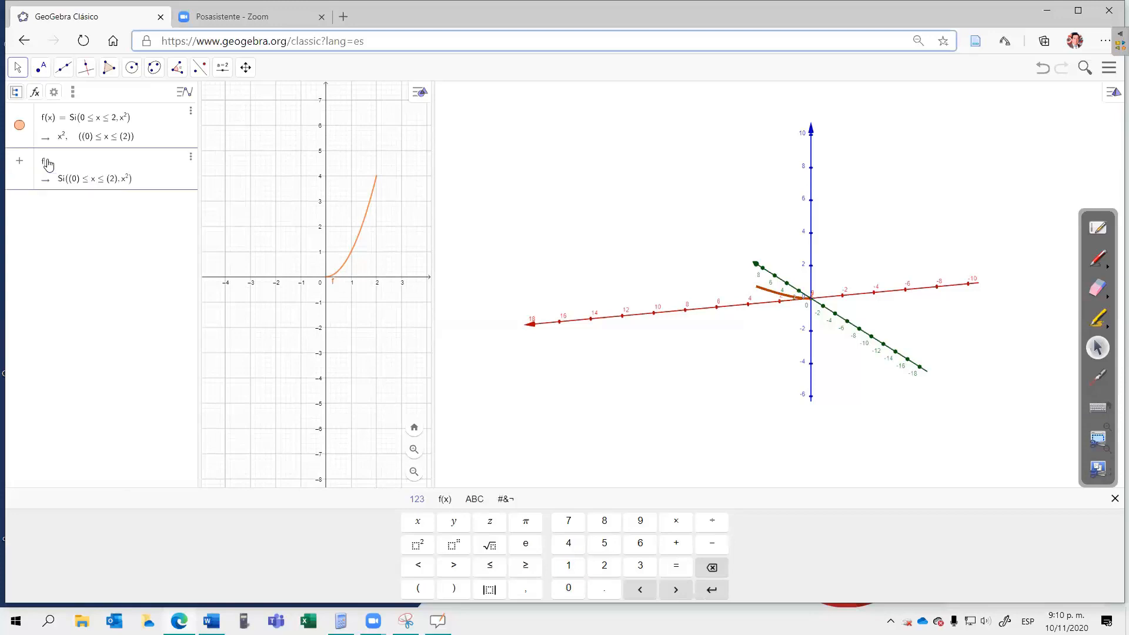
{"action": "type", "text": "c"}
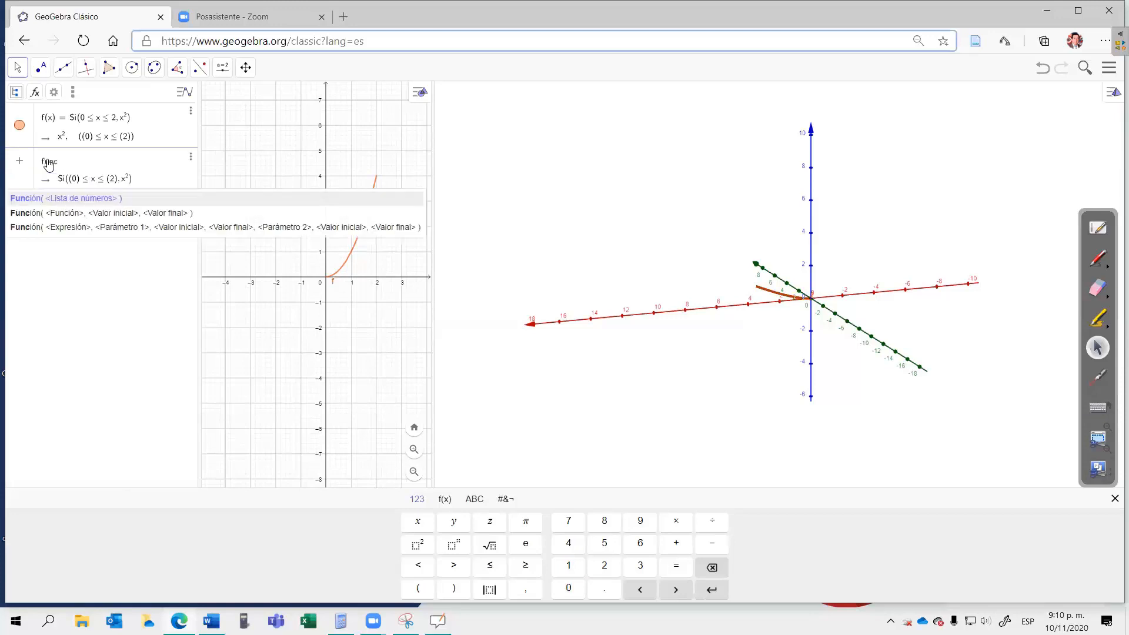
{"action": "left_click", "coordinate": [58, 215]}
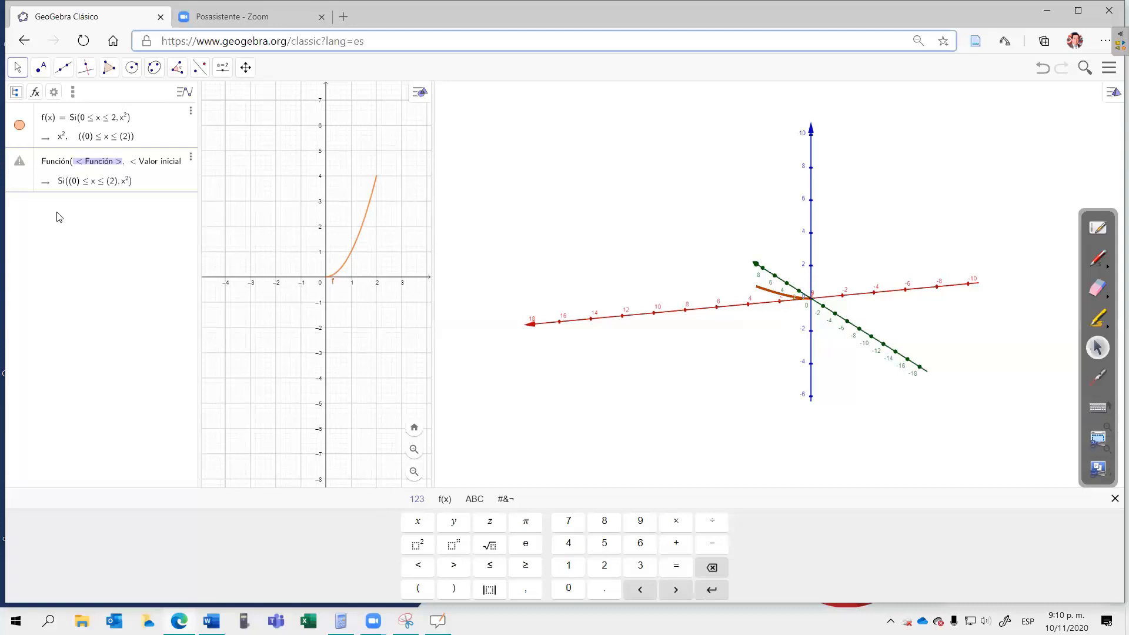
{"action": "key", "text": "End"}
{"action": "type", "text": "2x"}
{"action": "key", "text": "Tab"}
{"action": "type", "text": "0"}
{"action": "key", "text": "Tab"}
{"action": "type", "text": "2"}
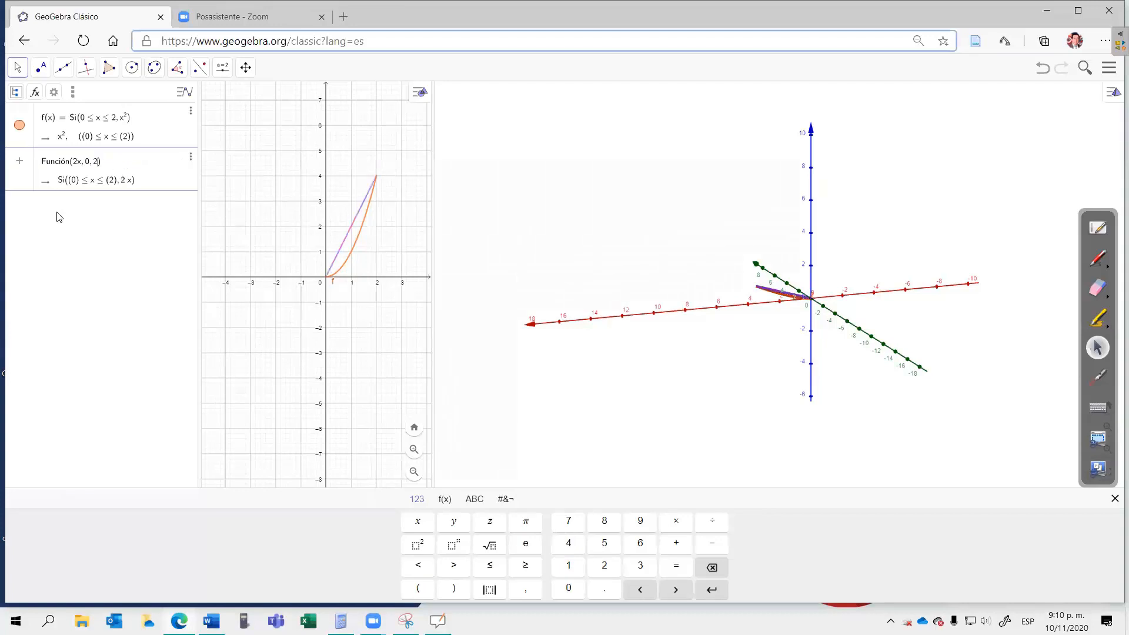
{"action": "key", "text": "Return"}
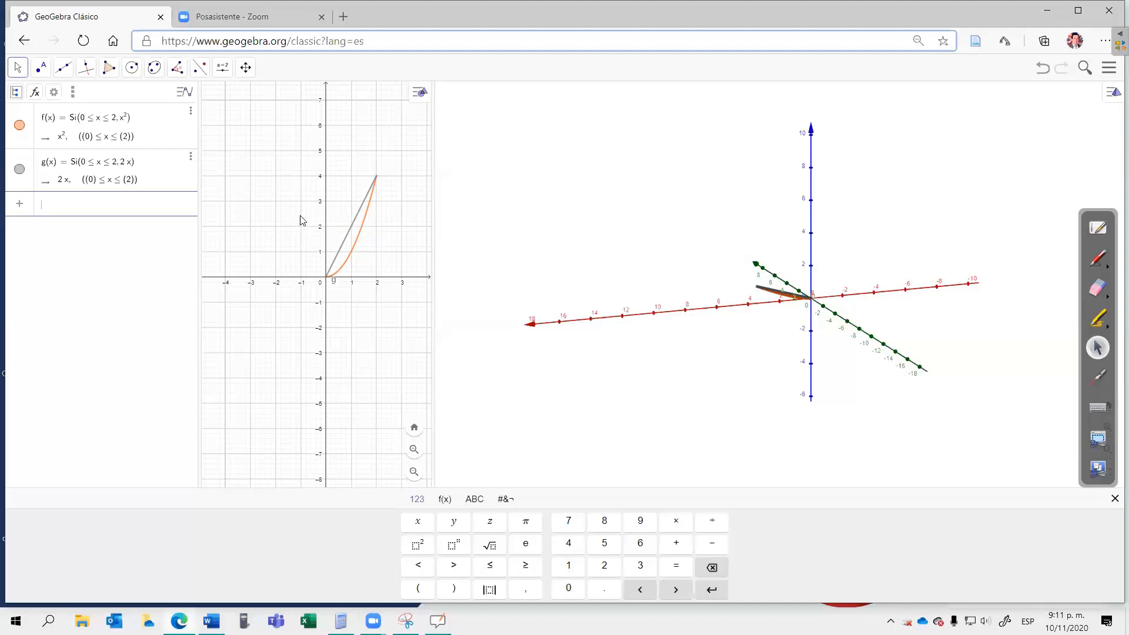
Step: Create the surface of revolution of f through an angle of 2π about EjeY with the Superficie command
{"action": "left_click_drag", "start_coordinate": [272, 204], "coordinate": [292, 222]}
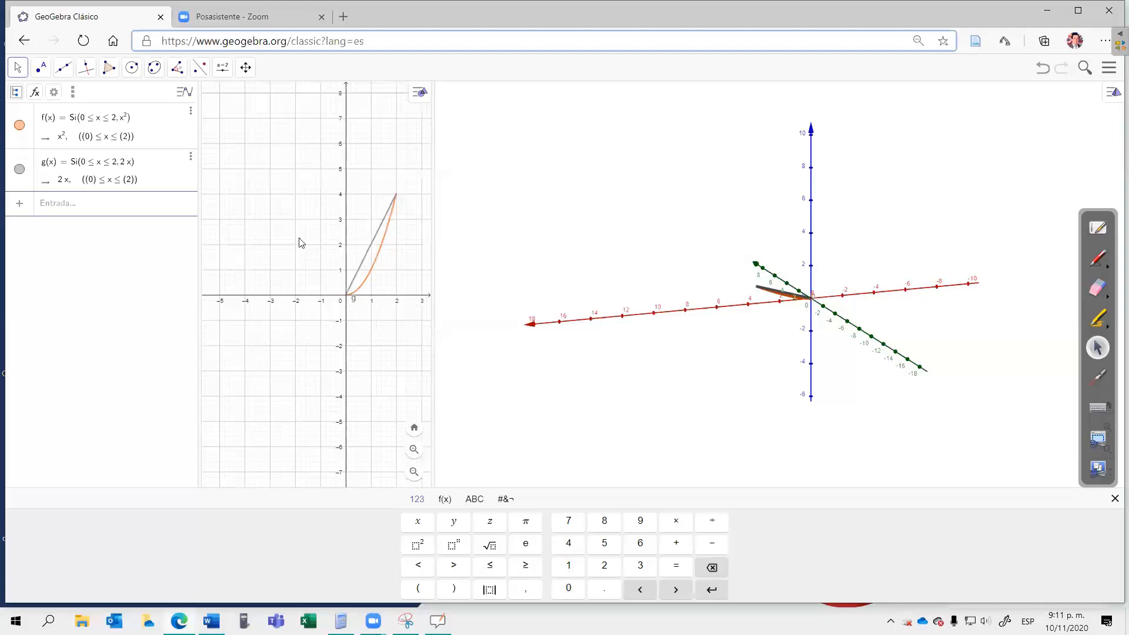
{"action": "left_click", "coordinate": [319, 236]}
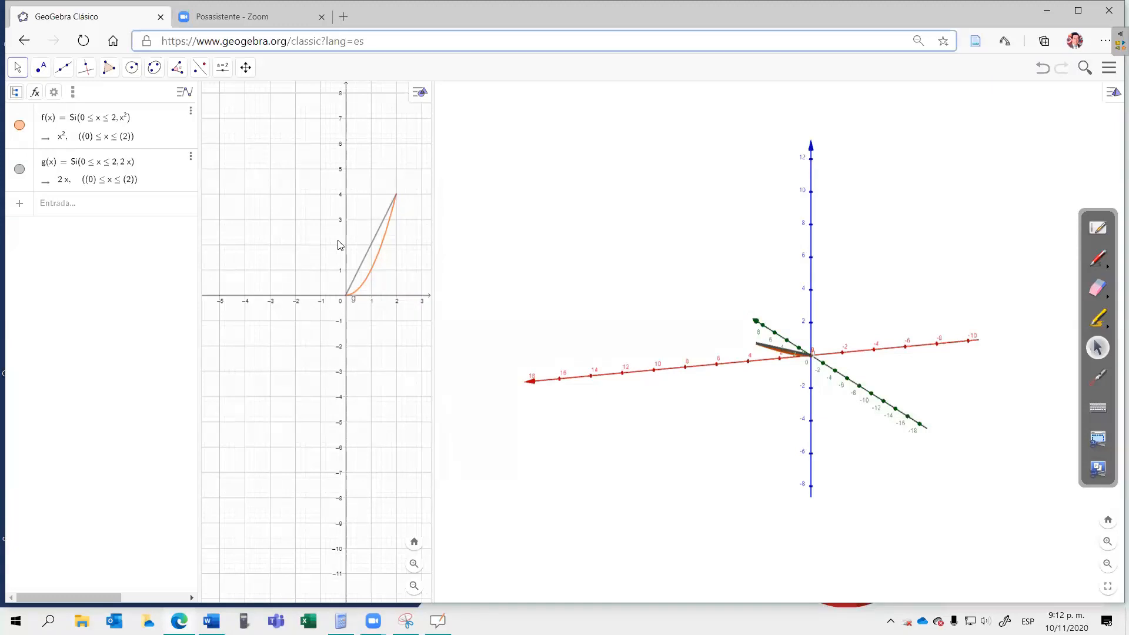
{"action": "left_click", "coordinate": [63, 210]}
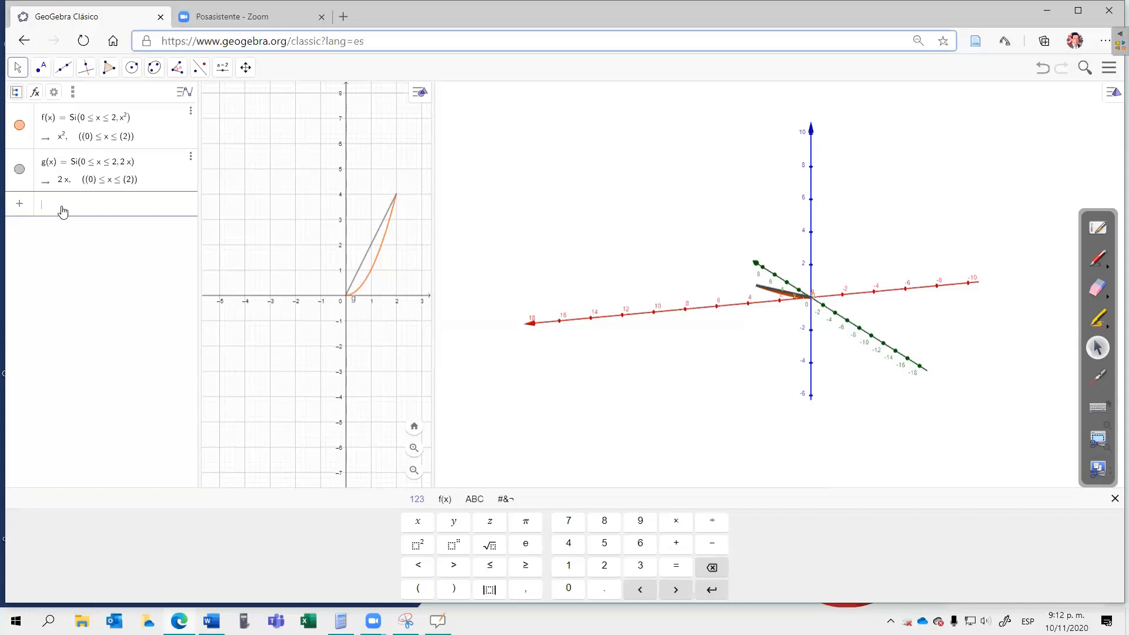
{"action": "type", "text": "per"}
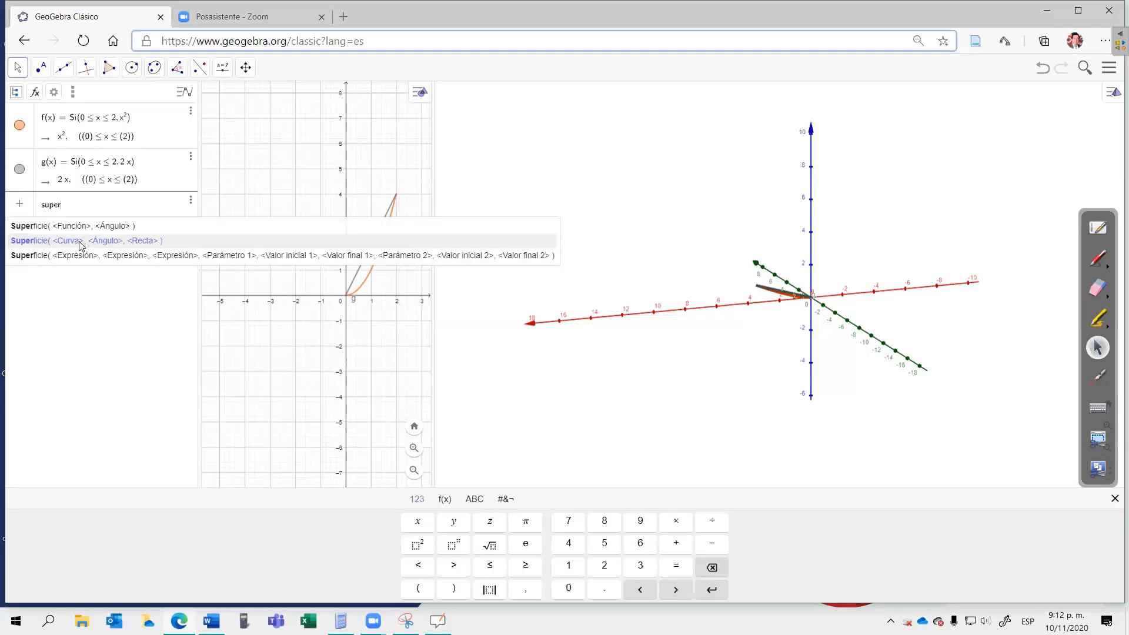
{"action": "left_click", "coordinate": [83, 241]}
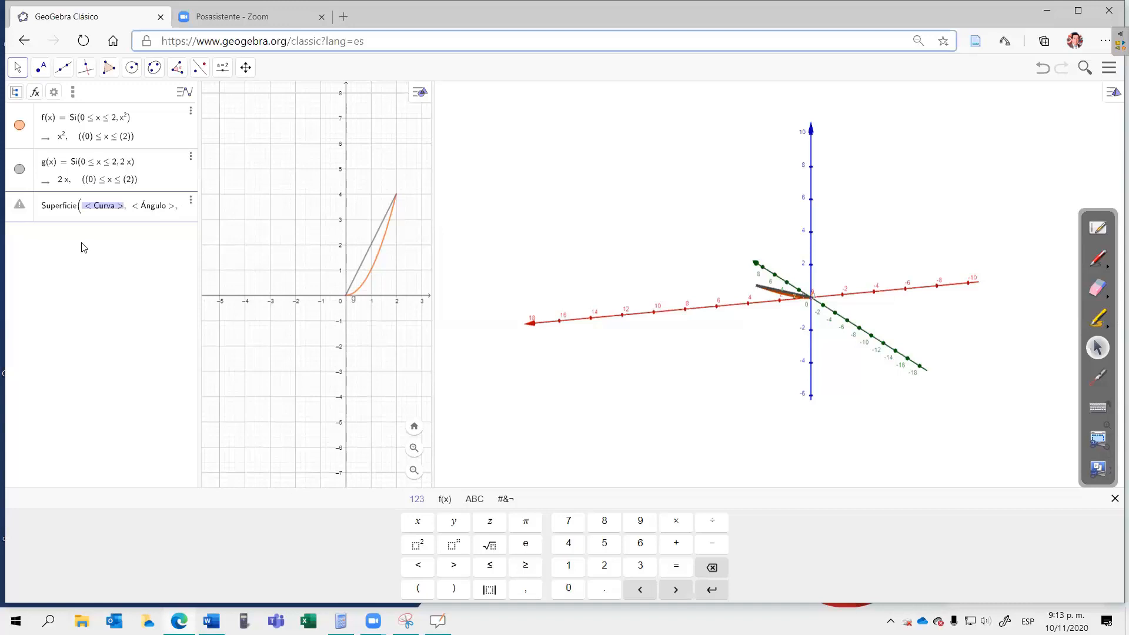
{"action": "type", "text": "f"}
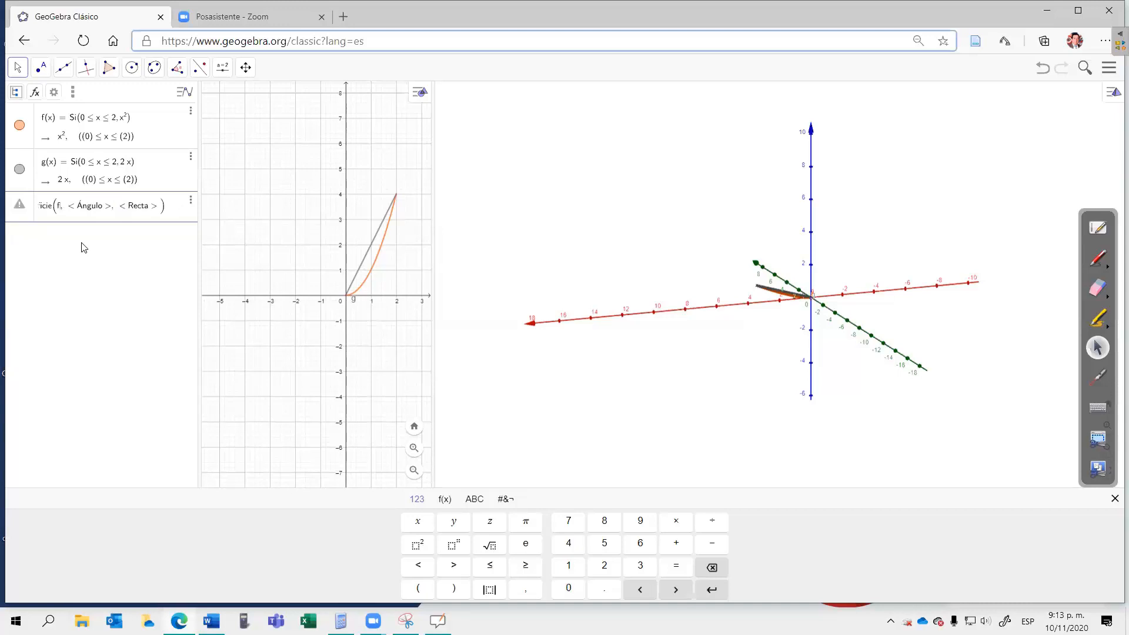
{"action": "key", "text": "Tab"}
{"action": "type", "text": "2"}
{"action": "left_click", "coordinate": [531, 524]}
{"action": "key", "text": "Tab"}
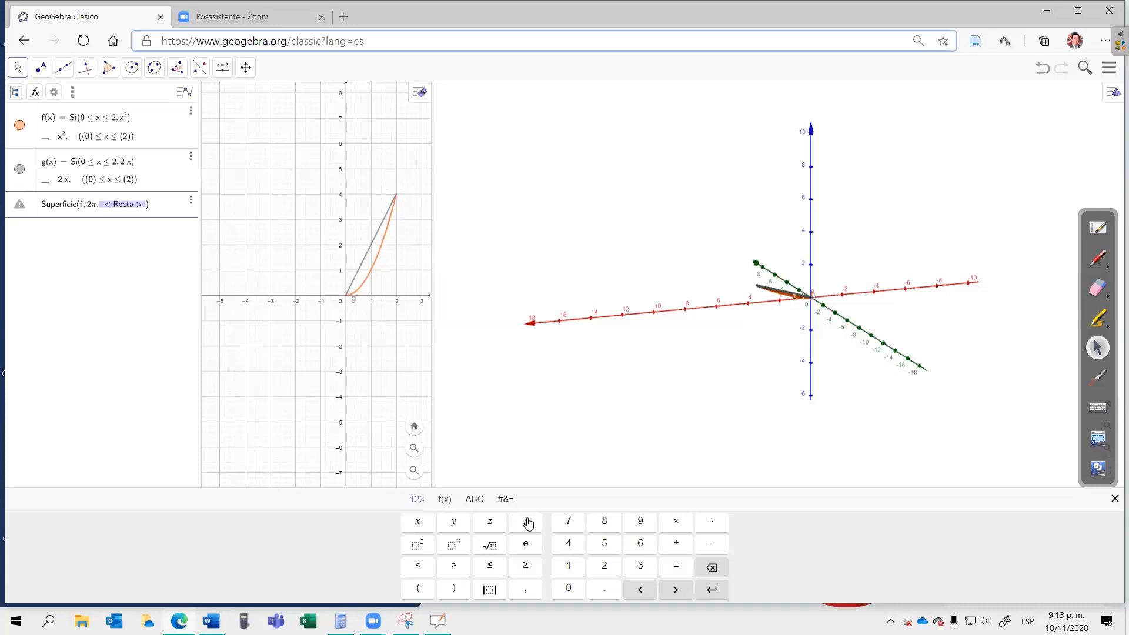
{"action": "type", "text": "Eje"}
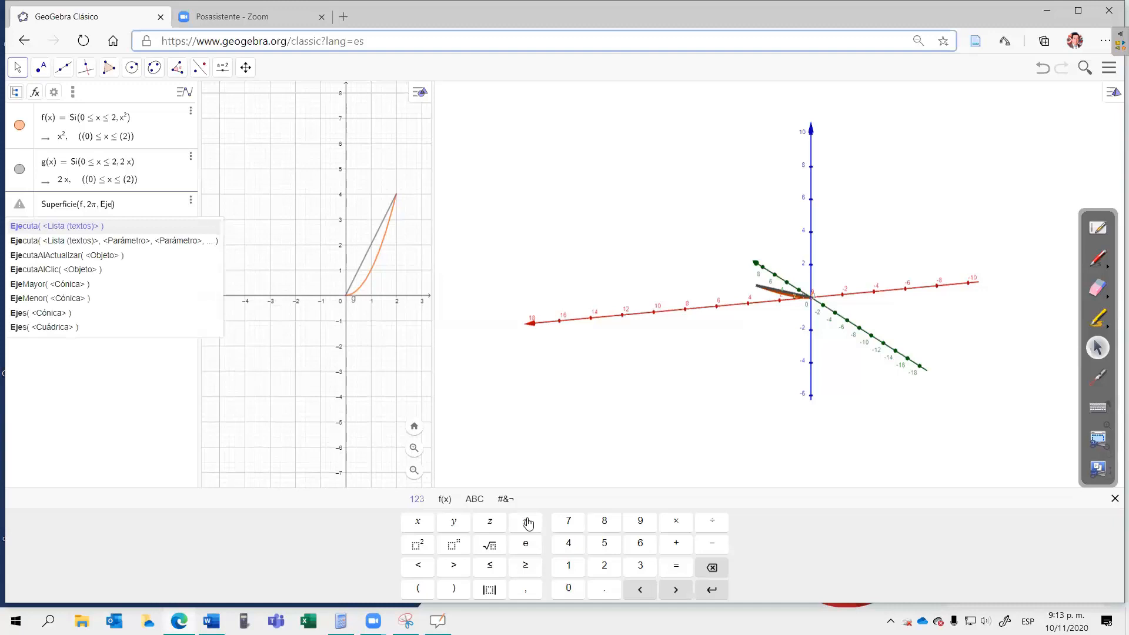
{"action": "type", "text": "Y"}
{"action": "key", "text": "Return"}
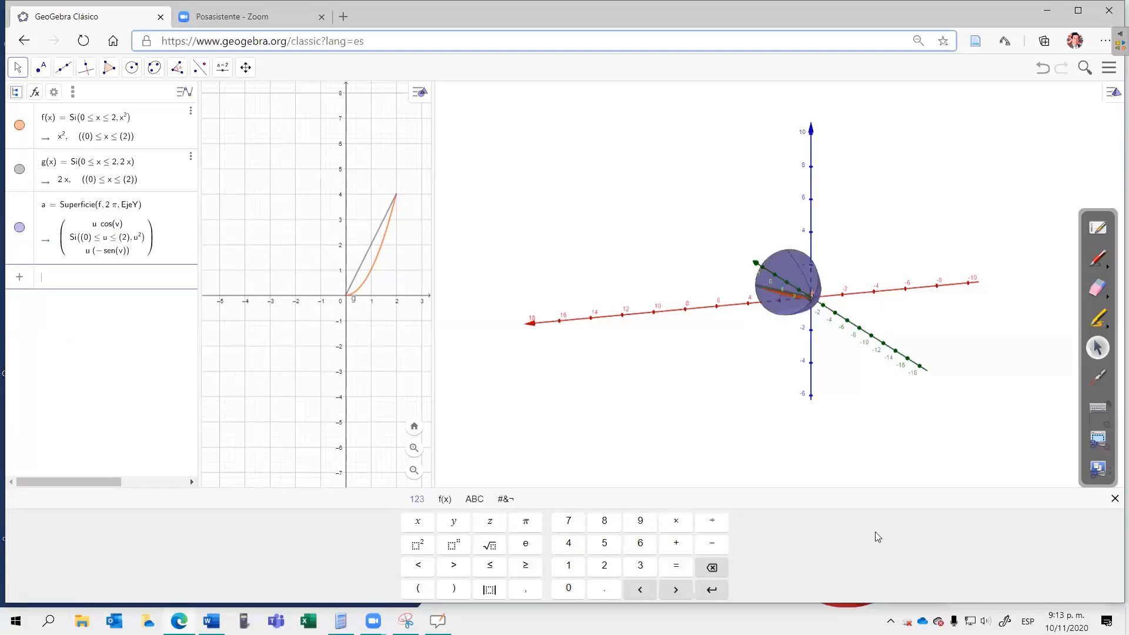
Step: Create the surface of revolution of g through 2π about EjeY with the Superficie command
{"action": "left_click_drag", "start_coordinate": [798, 331], "coordinate": [758, 350]}
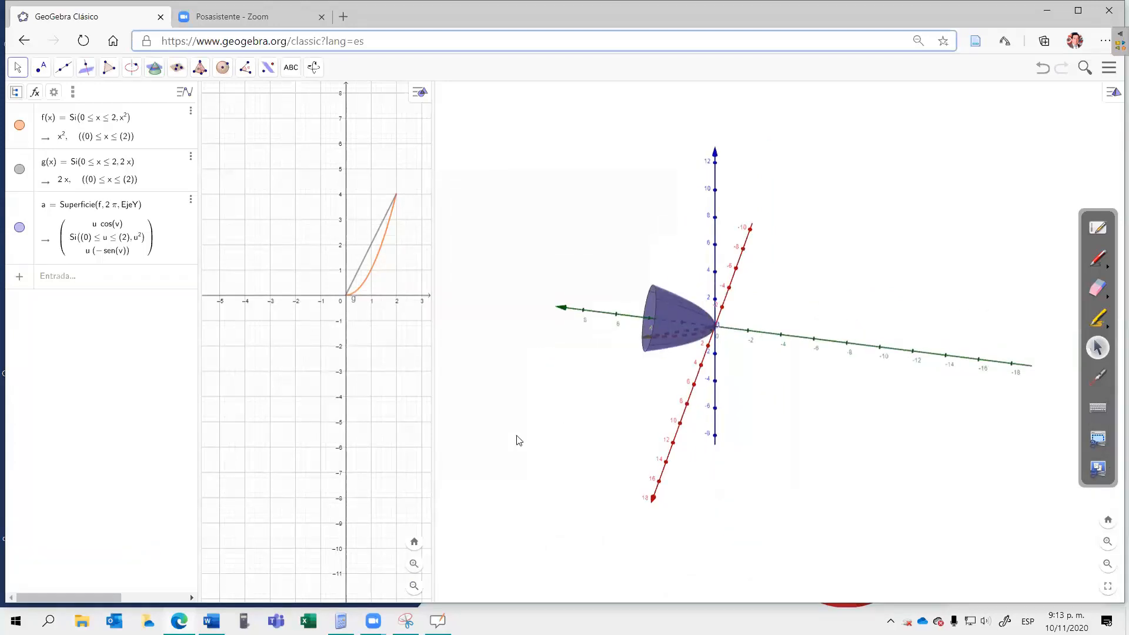
{"action": "left_click", "coordinate": [80, 280]}
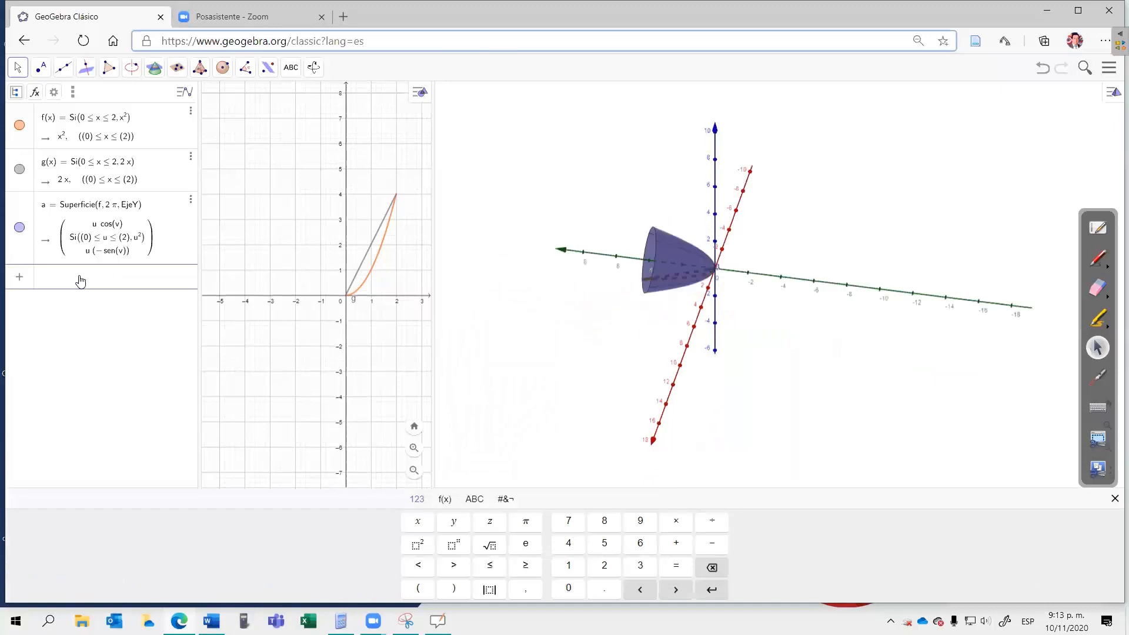
{"action": "type", "text": "super"}
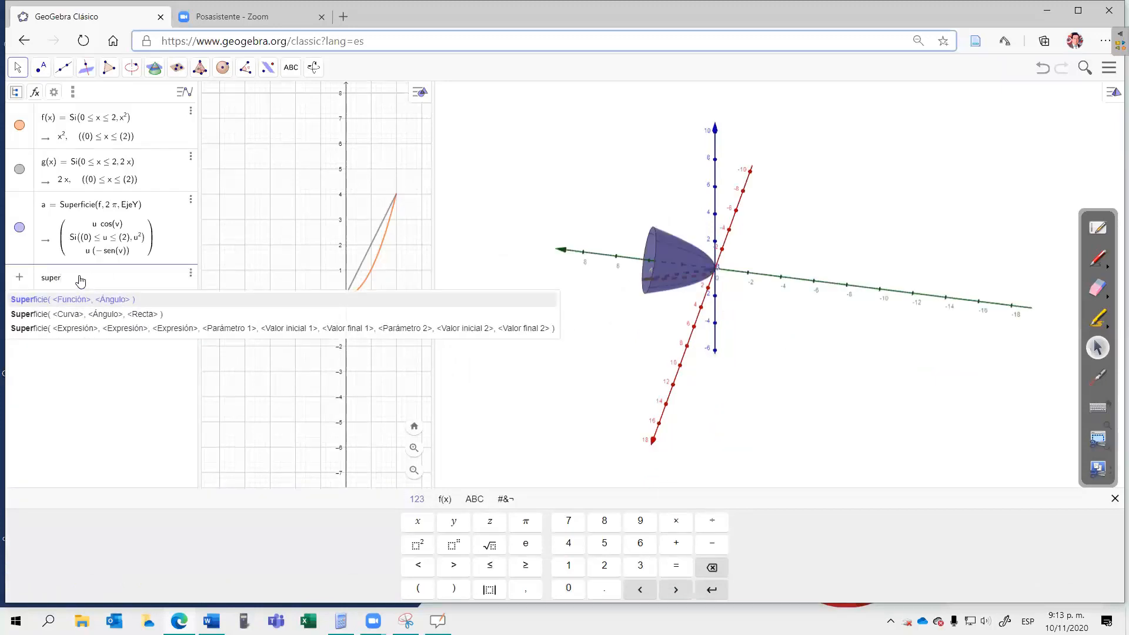
{"action": "left_click", "coordinate": [77, 316]}
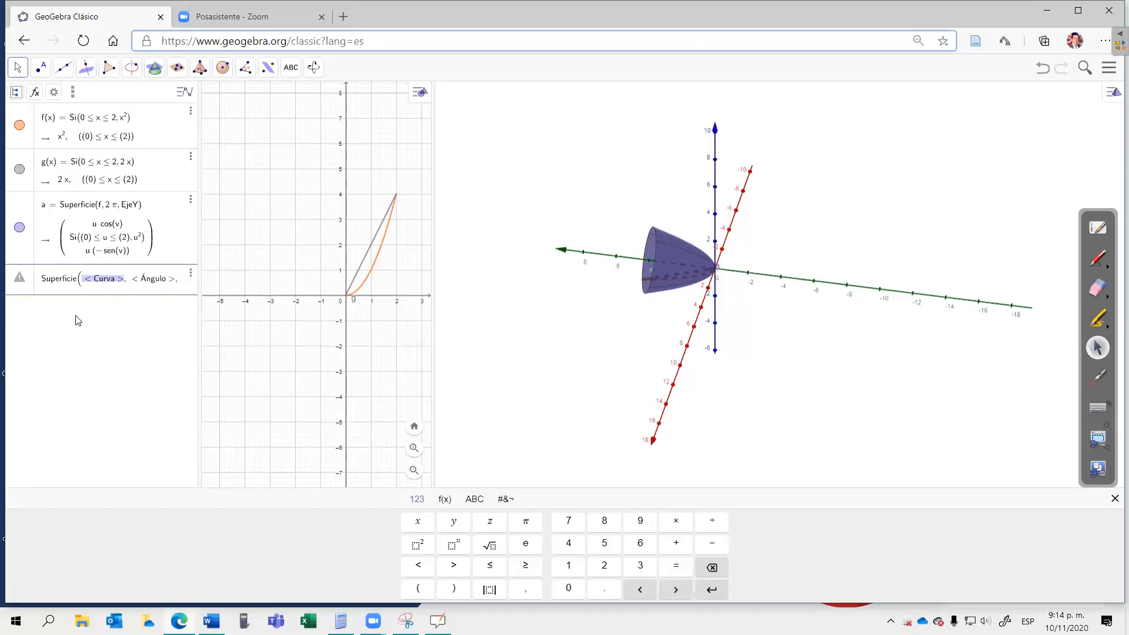
{"action": "type", "text": "g"}
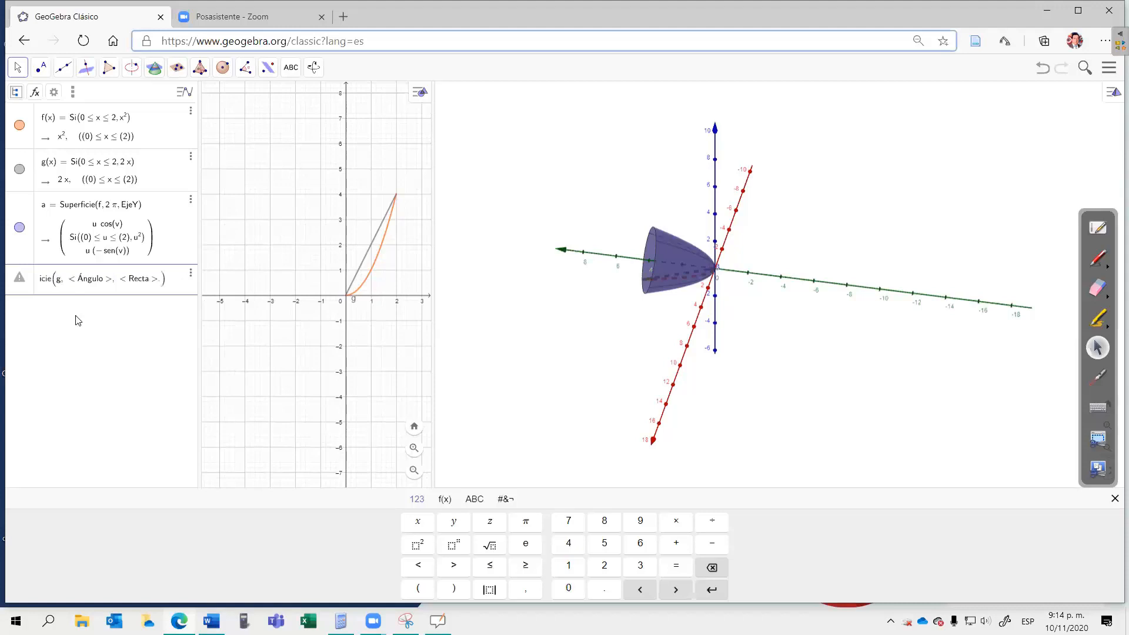
{"action": "key", "text": "Tab"}
{"action": "type", "text": "2"}
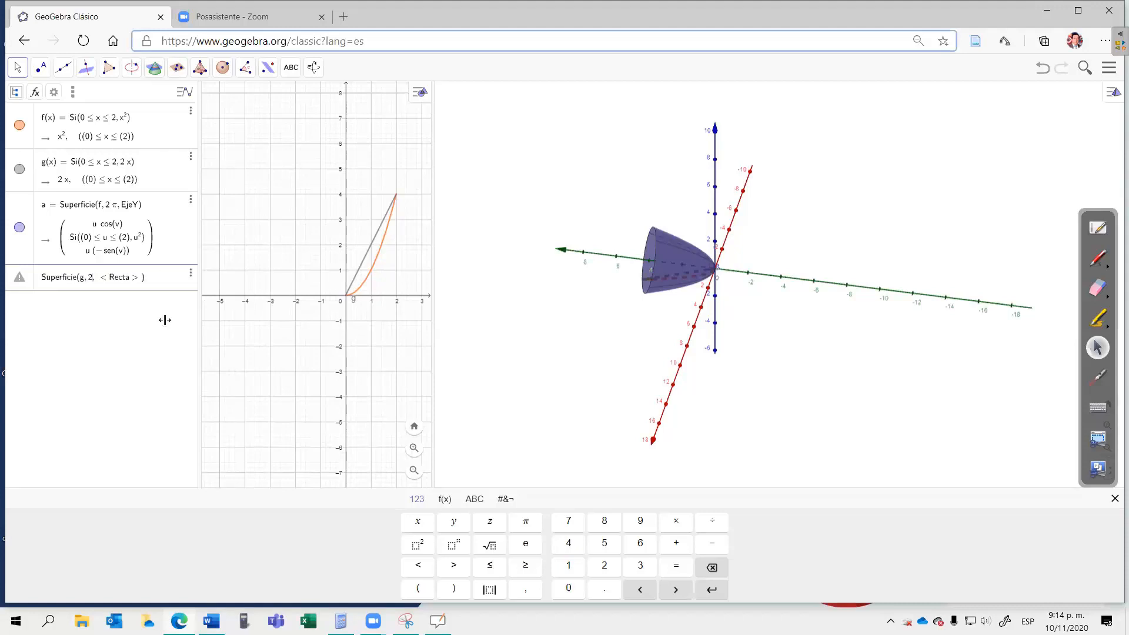
{"action": "left_click", "coordinate": [522, 523]}
{"action": "key", "text": "Tab"}
{"action": "type", "text": "EjeY"}
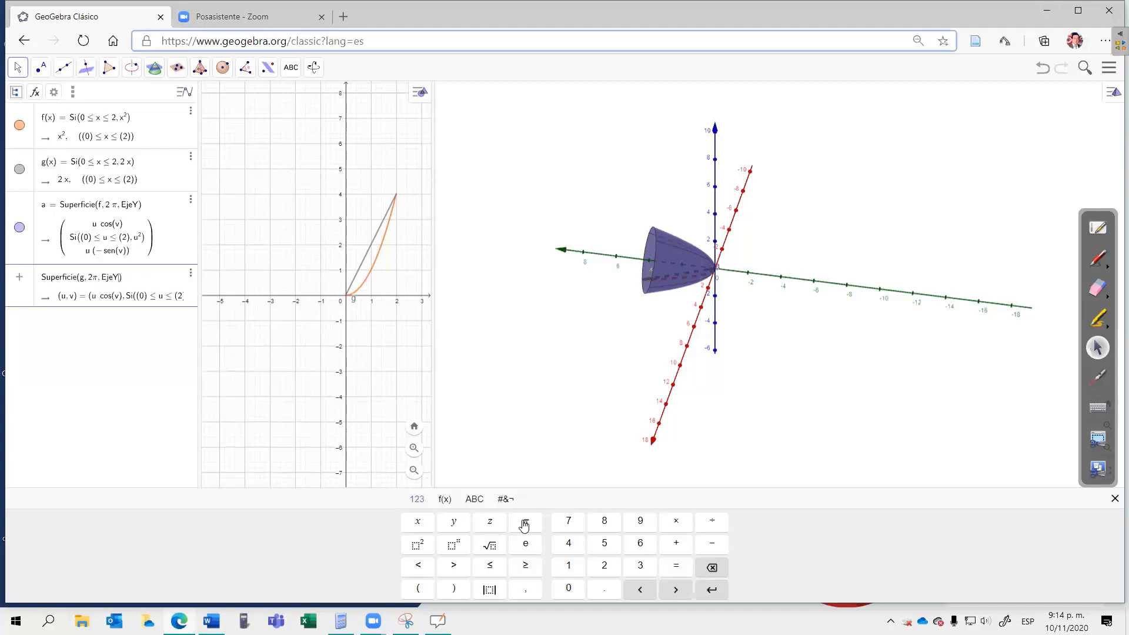
{"action": "key", "text": "Return"}
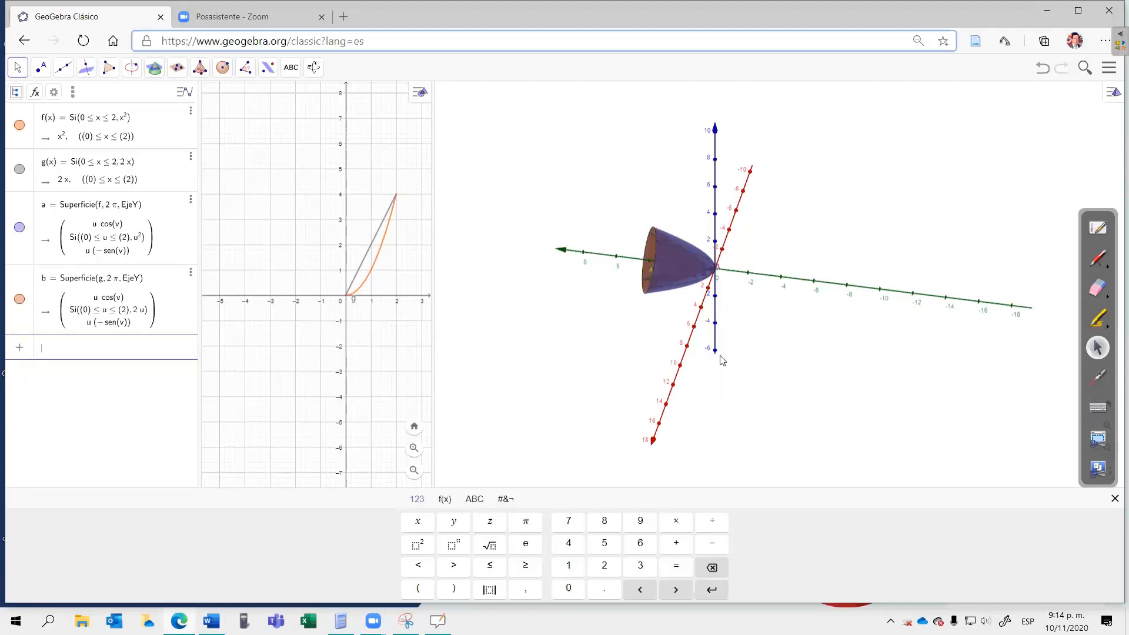
Step: Examine the solid between the two surfaces from several sides, and switch to the OpenBoard whiteboard
{"action": "left_click_drag", "start_coordinate": [722, 361], "coordinate": [733, 366]}
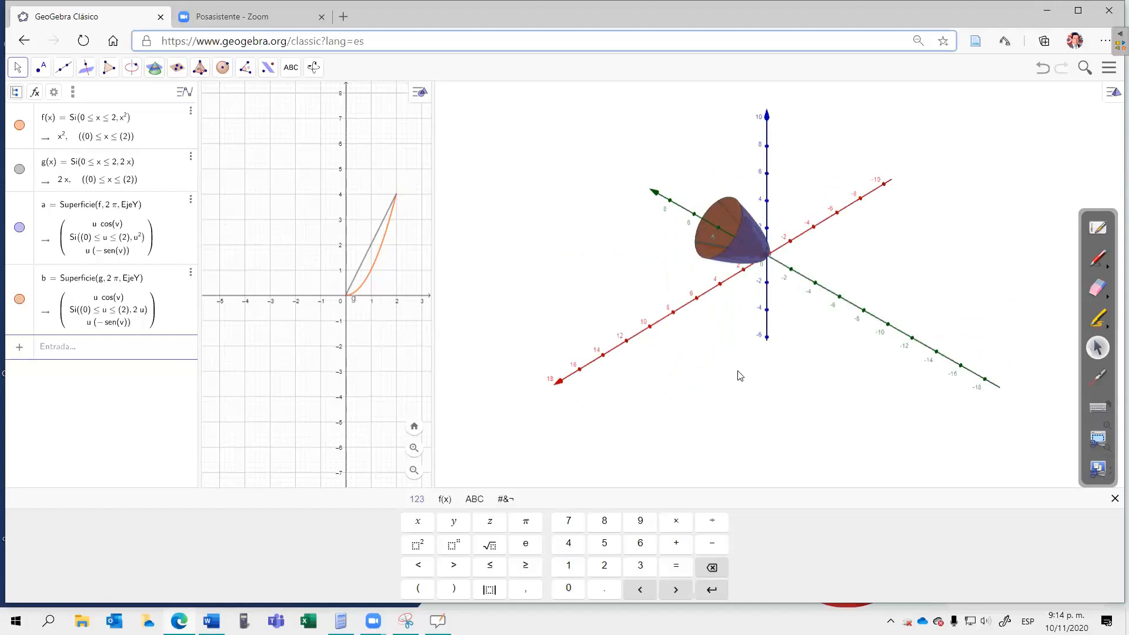
{"action": "left_click_drag", "start_coordinate": [740, 375], "coordinate": [795, 400]}
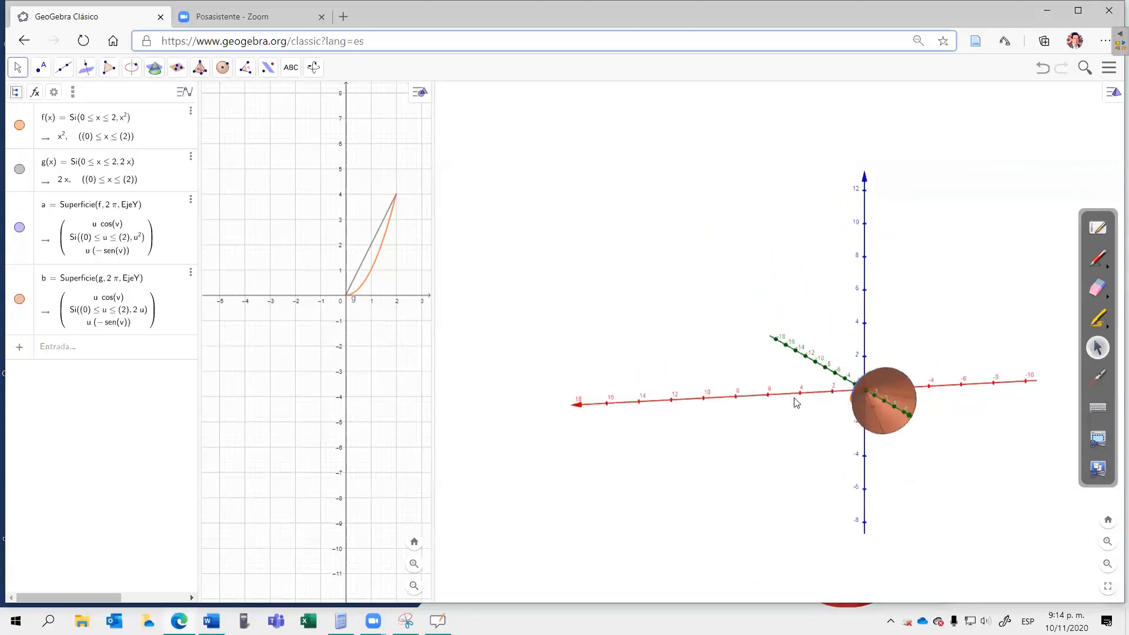
{"action": "left_click_drag", "start_coordinate": [795, 401], "coordinate": [855, 300]}
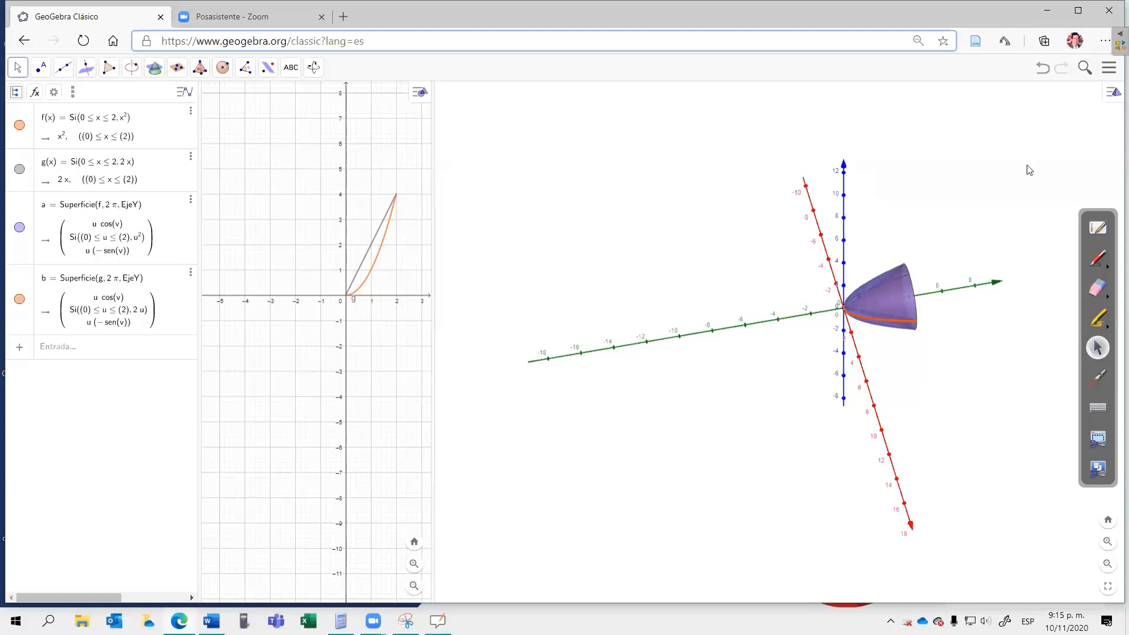
{"action": "left_click", "coordinate": [1097, 231]}
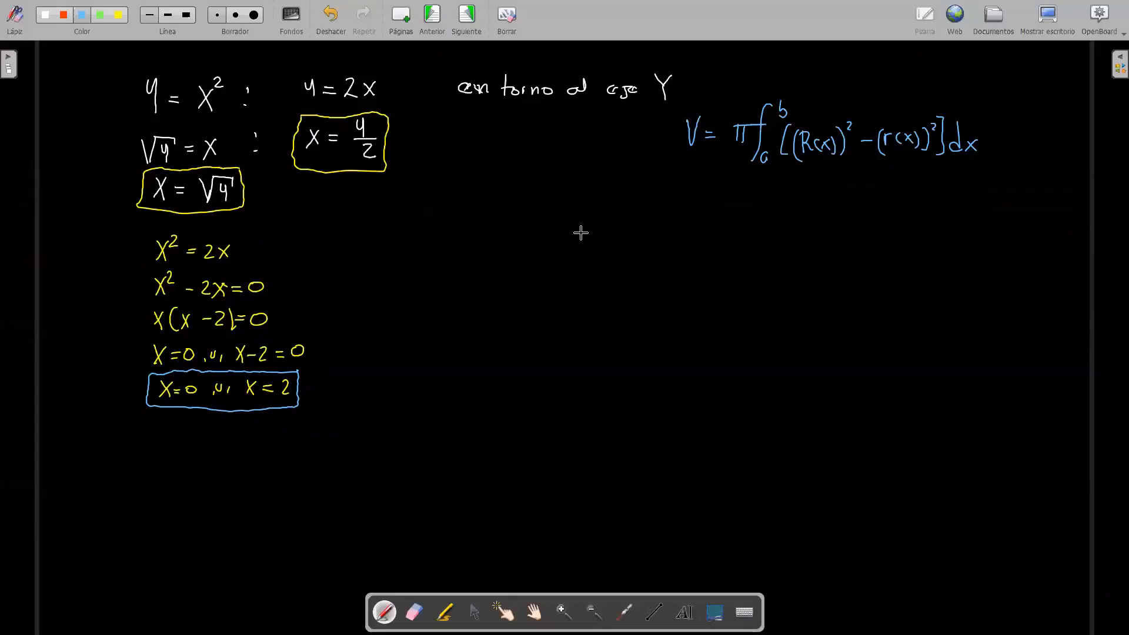
{"action": "left_click", "coordinate": [1050, 16]}
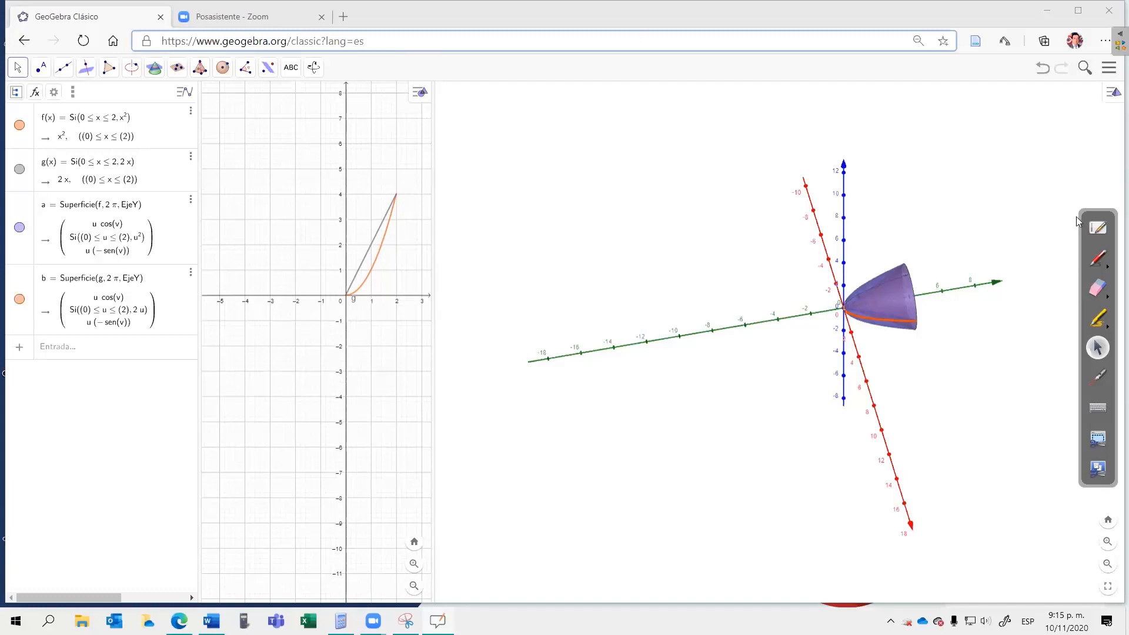
{"action": "left_click", "coordinate": [1098, 227]}
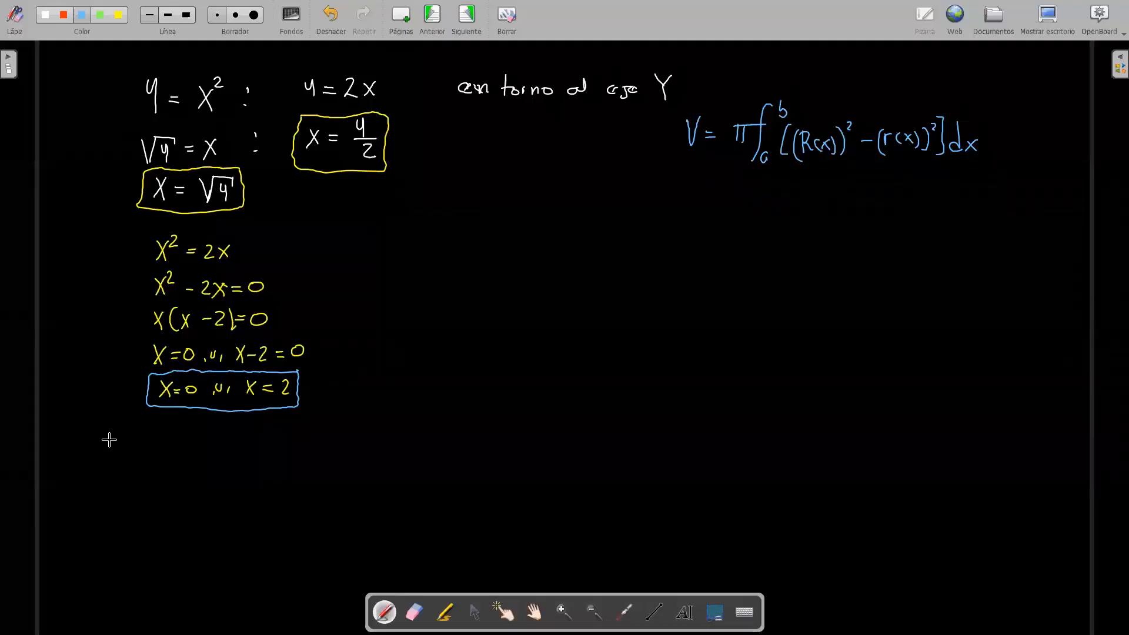
{"action": "mouse_move", "coordinate": [111, 432]}
{"action": "left_mouse_down"}
{"action": "mouse_move", "coordinate": [163, 455]}
{"action": "mouse_move", "coordinate": [178, 439]}
{"action": "left_mouse_up"}
{"action": "left_click_drag", "start_coordinate": [203, 426], "coordinate": [175, 472]}
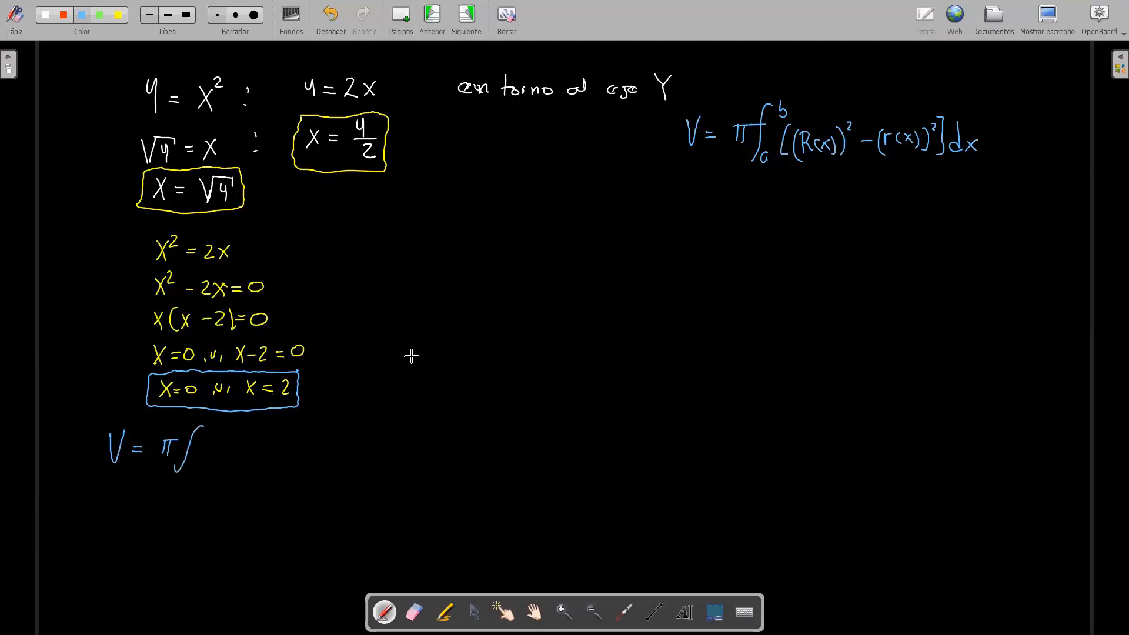
{"action": "left_click", "coordinate": [1055, 19]}
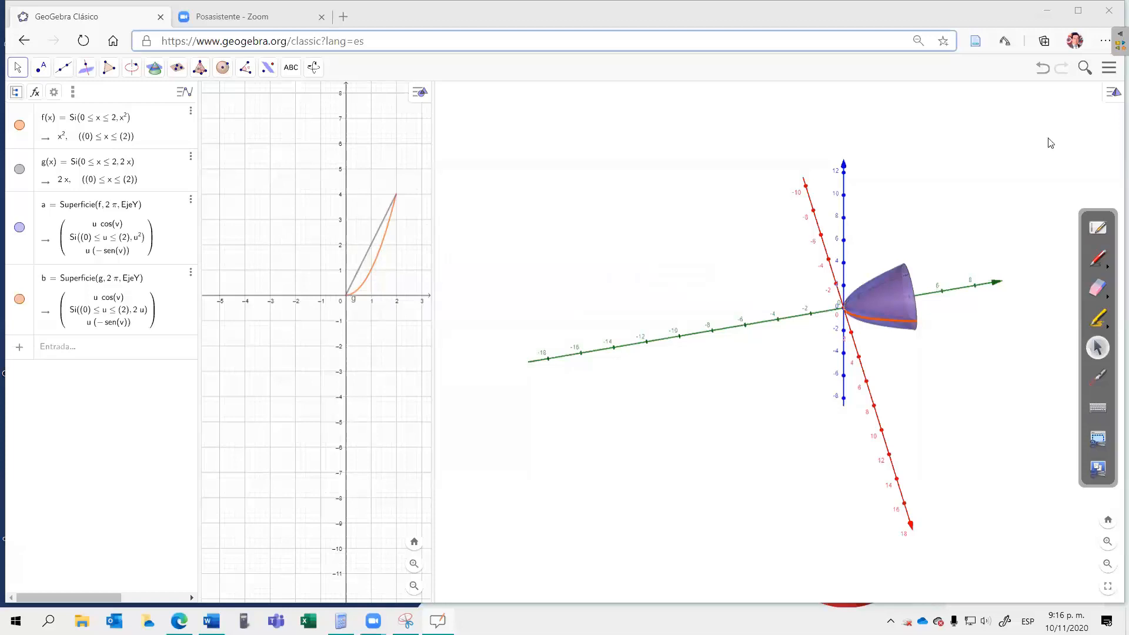
{"action": "left_click", "coordinate": [1092, 226]}
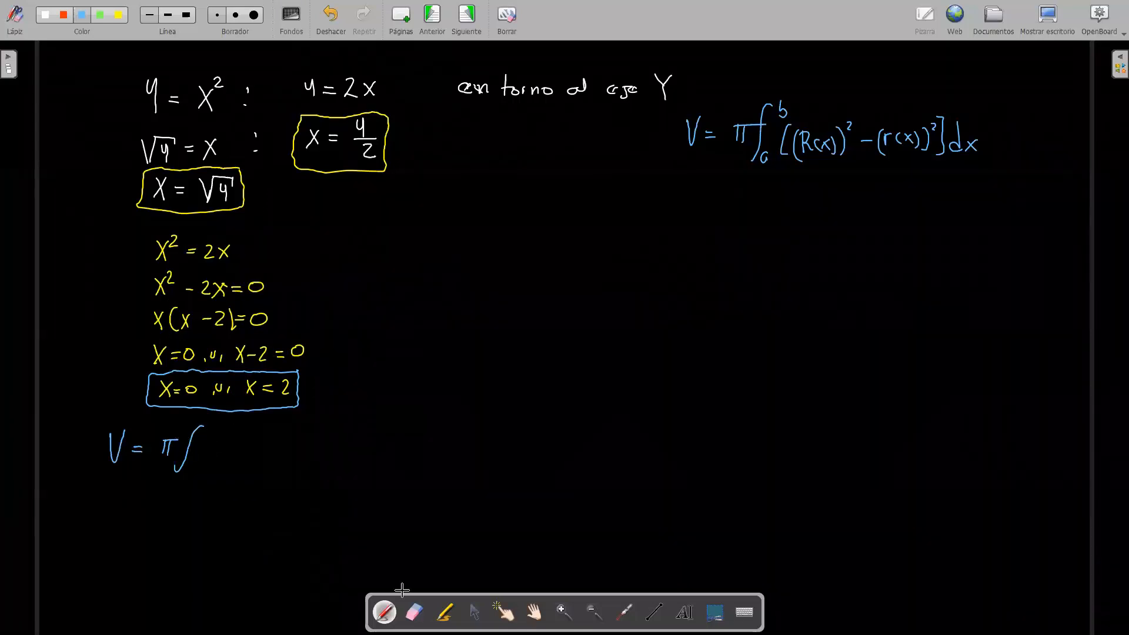
{"action": "left_click", "coordinate": [415, 612]}
{"action": "mouse_move", "coordinate": [209, 424]}
{"action": "left_mouse_down"}
{"action": "mouse_move", "coordinate": [184, 458]}
{"action": "mouse_move", "coordinate": [189, 442]}
{"action": "mouse_move", "coordinate": [168, 453]}
{"action": "mouse_move", "coordinate": [125, 427]}
{"action": "mouse_move", "coordinate": [113, 466]}
{"action": "mouse_move", "coordinate": [110, 435]}
{"action": "left_mouse_up"}
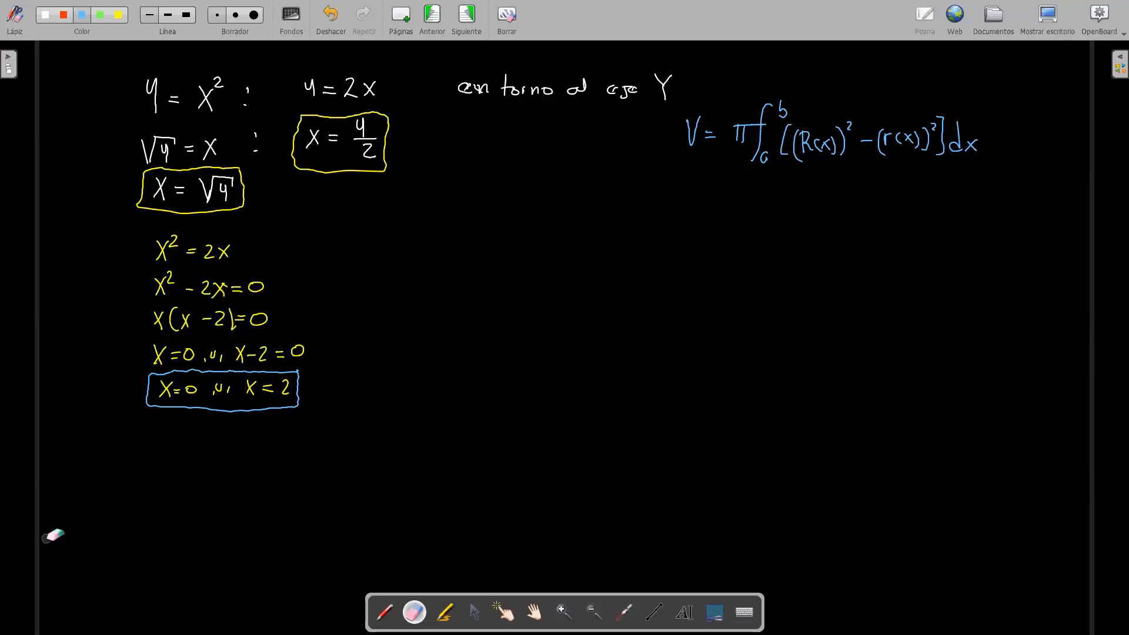
Step: Handwrite the heading "Encontramos los límites de integración en y" below the volume formula with the blue pen
{"action": "left_click", "coordinate": [384, 612]}
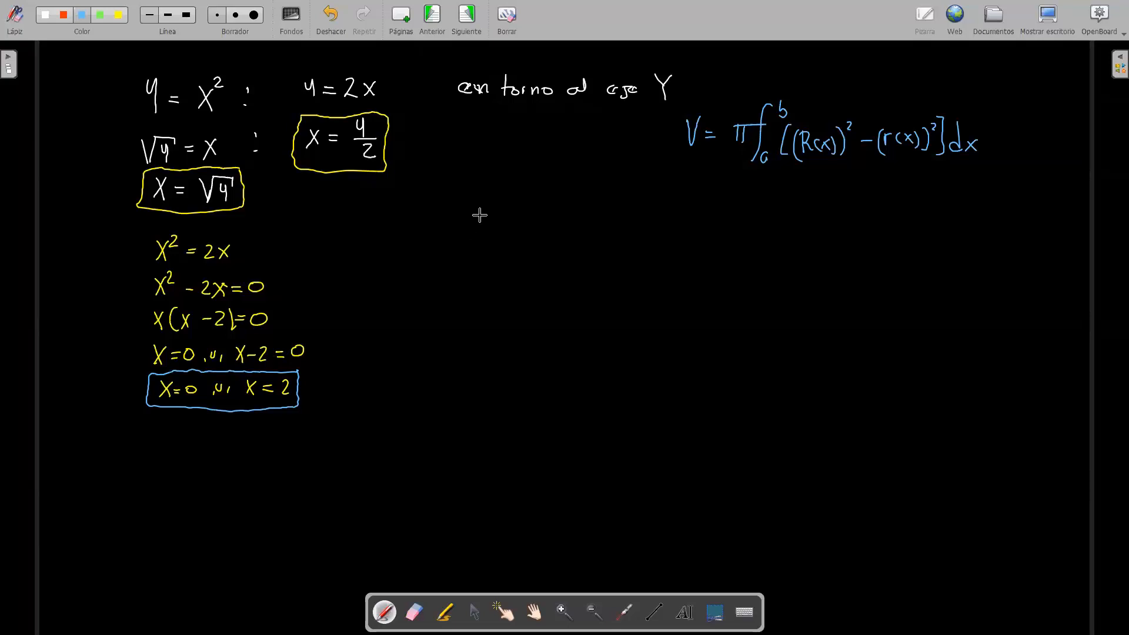
{"action": "left_click_drag", "start_coordinate": [476, 193], "coordinate": [476, 212]}
{"action": "left_click_drag", "start_coordinate": [469, 212], "coordinate": [491, 212]}
{"action": "mouse_move", "coordinate": [482, 207]}
{"action": "left_mouse_down"}
{"action": "mouse_move", "coordinate": [491, 206]}
{"action": "mouse_move", "coordinate": [485, 192]}
{"action": "mouse_move", "coordinate": [513, 210]}
{"action": "left_mouse_up"}
{"action": "left_click_drag", "start_coordinate": [521, 202], "coordinate": [520, 203]}
{"action": "left_click_drag", "start_coordinate": [528, 211], "coordinate": [633, 217]}
{"action": "left_click_drag", "start_coordinate": [645, 211], "coordinate": [660, 215]}
{"action": "mouse_move", "coordinate": [690, 185]}
{"action": "left_mouse_down"}
{"action": "mouse_move", "coordinate": [688, 218]}
{"action": "mouse_move", "coordinate": [774, 216]}
{"action": "left_mouse_up"}
{"action": "mouse_move", "coordinate": [771, 209]}
{"action": "left_mouse_down"}
{"action": "mouse_move", "coordinate": [762, 216]}
{"action": "mouse_move", "coordinate": [848, 218]}
{"action": "mouse_move", "coordinate": [854, 232]}
{"action": "mouse_move", "coordinate": [864, 219]}
{"action": "left_mouse_up"}
{"action": "left_click_drag", "start_coordinate": [868, 213], "coordinate": [887, 216]}
{"action": "left_click_drag", "start_coordinate": [889, 207], "coordinate": [892, 215]}
{"action": "mouse_move", "coordinate": [895, 211]}
{"action": "left_mouse_down"}
{"action": "mouse_move", "coordinate": [910, 214]}
{"action": "mouse_move", "coordinate": [896, 192]}
{"action": "left_mouse_up"}
{"action": "left_click_drag", "start_coordinate": [812, 196], "coordinate": [813, 197]}
{"action": "left_click_drag", "start_coordinate": [924, 210], "coordinate": [957, 209]}
{"action": "left_click_drag", "start_coordinate": [963, 198], "coordinate": [962, 222]}
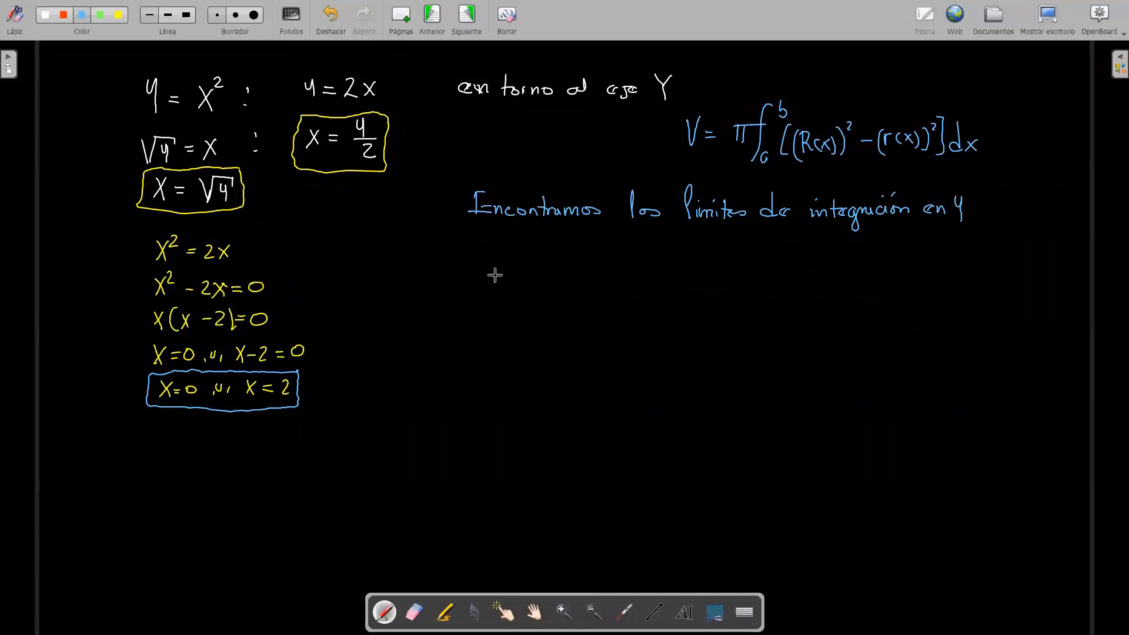
Step: Write the equation √y = y/2 below the heading, followed by its squared form y = y²/4
{"action": "mouse_move", "coordinate": [495, 250]}
{"action": "left_mouse_down"}
{"action": "mouse_move", "coordinate": [501, 266]}
{"action": "mouse_move", "coordinate": [522, 242]}
{"action": "mouse_move", "coordinate": [512, 259]}
{"action": "left_mouse_up"}
{"action": "mouse_move", "coordinate": [515, 250]}
{"action": "left_mouse_down"}
{"action": "mouse_move", "coordinate": [513, 266]}
{"action": "mouse_move", "coordinate": [520, 252]}
{"action": "left_mouse_up"}
{"action": "left_click_drag", "start_coordinate": [529, 255], "coordinate": [536, 255]}
{"action": "mouse_move", "coordinate": [530, 259]}
{"action": "left_mouse_down"}
{"action": "mouse_move", "coordinate": [566, 243]}
{"action": "mouse_move", "coordinate": [569, 266]}
{"action": "left_mouse_up"}
{"action": "left_click_drag", "start_coordinate": [557, 271], "coordinate": [567, 281]}
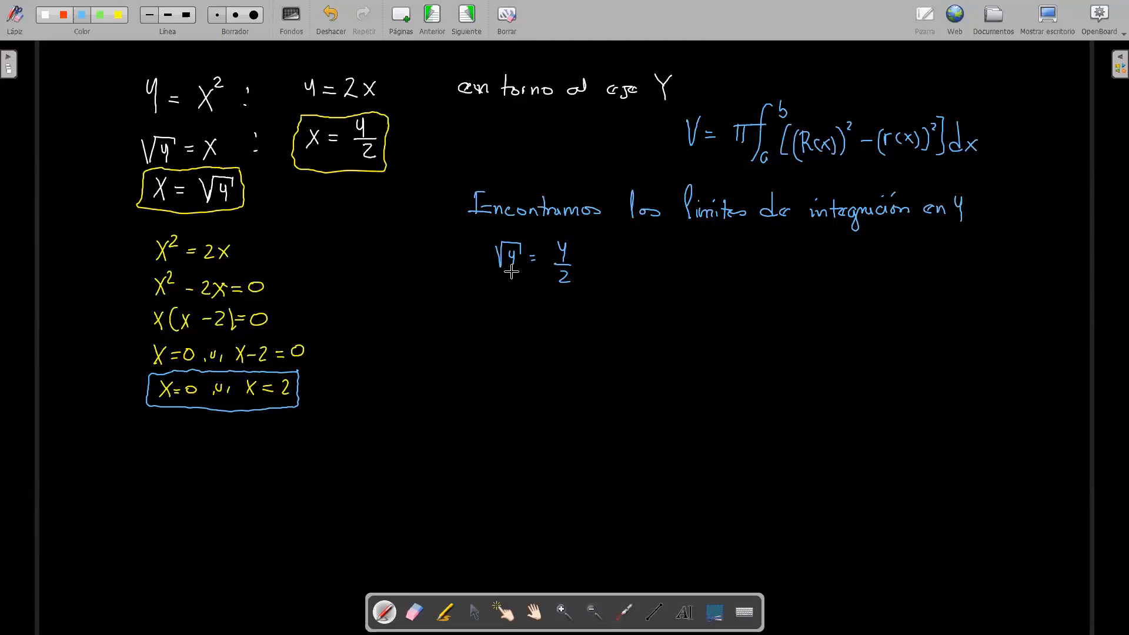
{"action": "left_click_drag", "start_coordinate": [508, 306], "coordinate": [507, 322]}
{"action": "left_click", "coordinate": [415, 612]}
{"action": "left_click", "coordinate": [385, 613]}
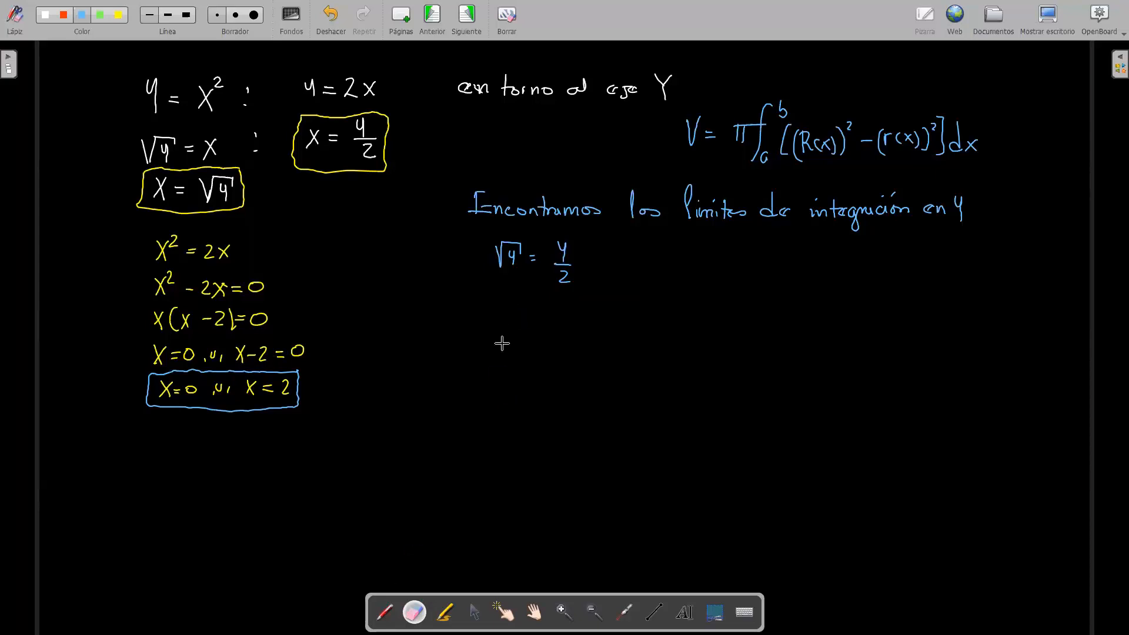
{"action": "mouse_move", "coordinate": [508, 298]}
{"action": "left_mouse_down"}
{"action": "mouse_move", "coordinate": [513, 320]}
{"action": "mouse_move", "coordinate": [544, 304]}
{"action": "mouse_move", "coordinate": [566, 322]}
{"action": "mouse_move", "coordinate": [583, 300]}
{"action": "mouse_move", "coordinate": [575, 340]}
{"action": "left_mouse_up"}
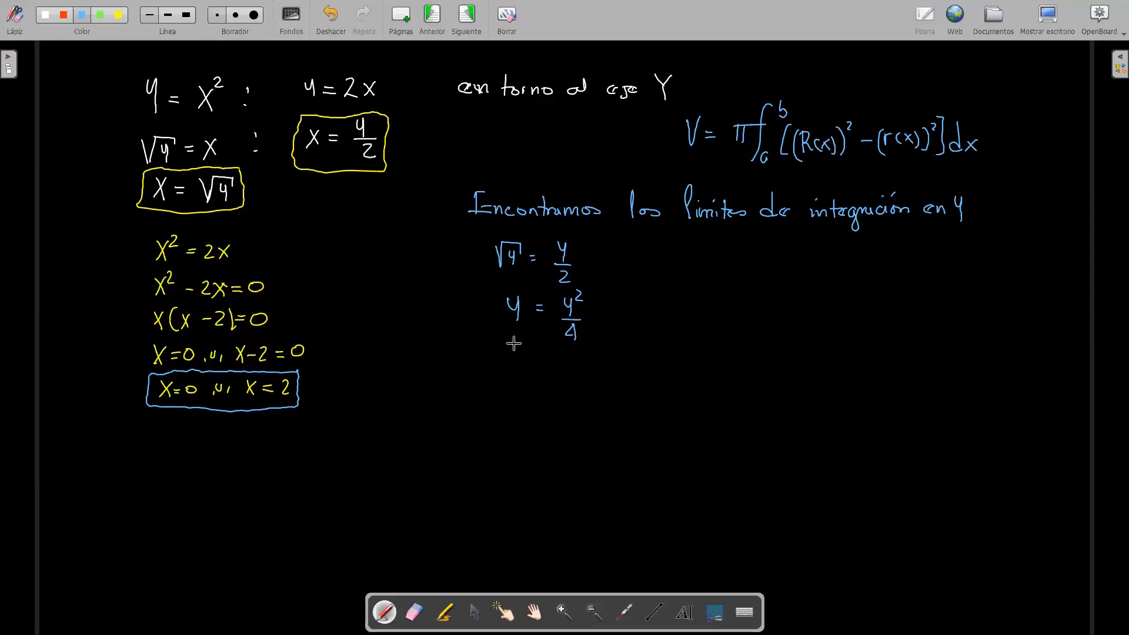
Step: Clear the fraction by writing 4y = y², and rearrange the equation below it as y² − 4y = 0
{"action": "mouse_move", "coordinate": [511, 349]}
{"action": "left_mouse_down"}
{"action": "mouse_move", "coordinate": [504, 362]}
{"action": "mouse_move", "coordinate": [523, 370]}
{"action": "mouse_move", "coordinate": [555, 356]}
{"action": "mouse_move", "coordinate": [554, 372]}
{"action": "left_mouse_up"}
{"action": "left_click_drag", "start_coordinate": [562, 352], "coordinate": [571, 366]}
{"action": "left_click_drag", "start_coordinate": [506, 394], "coordinate": [512, 414]}
{"action": "left_click_drag", "start_coordinate": [521, 389], "coordinate": [540, 402]}
{"action": "left_click", "coordinate": [553, 397]}
{"action": "left_click_drag", "start_coordinate": [546, 396], "coordinate": [550, 411]}
{"action": "left_click_drag", "start_coordinate": [557, 396], "coordinate": [561, 413]}
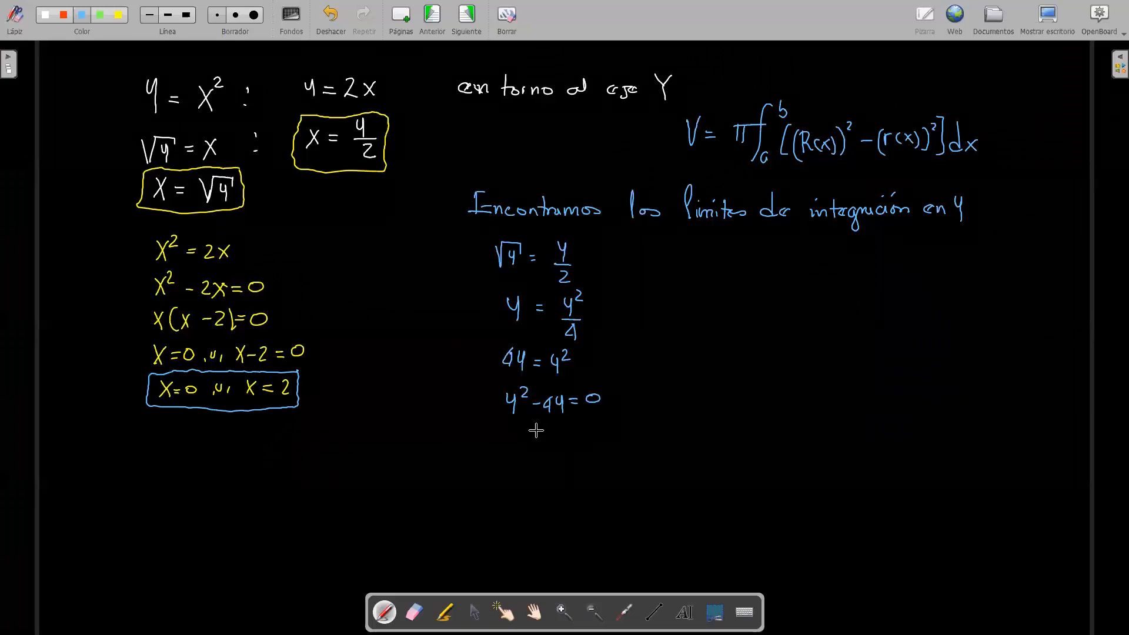
Step: Write the factored form y(y − 4) = 0 below the quadratic equation
{"action": "left_click_drag", "start_coordinate": [501, 425], "coordinate": [507, 447]}
{"action": "left_click_drag", "start_coordinate": [538, 435], "coordinate": [547, 435]}
{"action": "left_click_drag", "start_coordinate": [553, 426], "coordinate": [560, 446]}
{"action": "left_click_drag", "start_coordinate": [566, 418], "coordinate": [568, 447]}
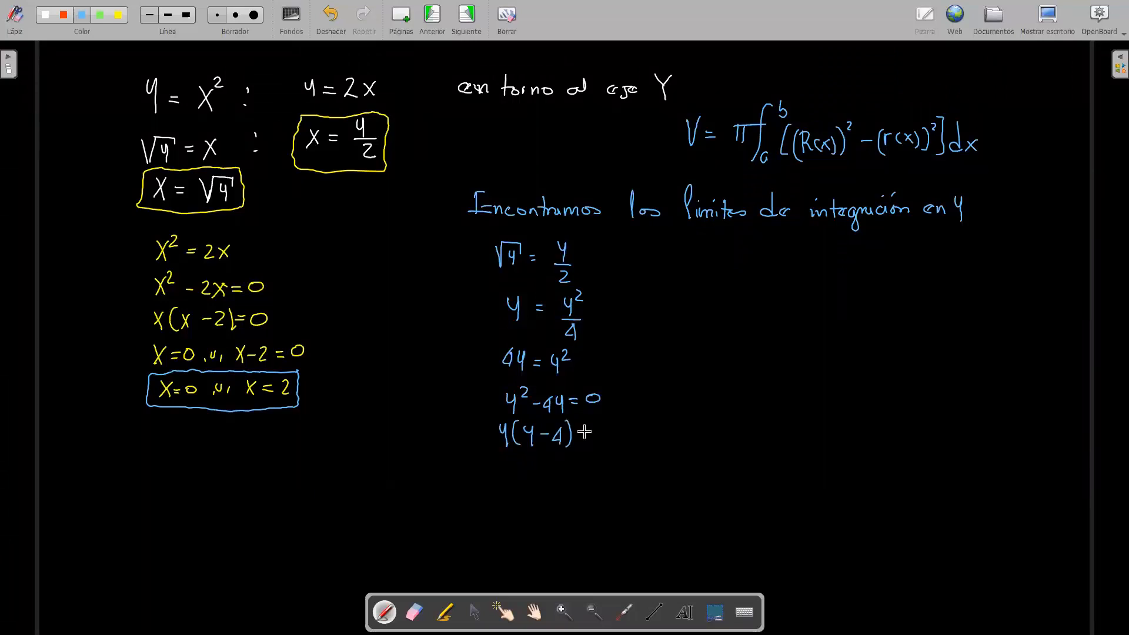
{"action": "left_click_drag", "start_coordinate": [596, 427], "coordinate": [603, 427]}
{"action": "left_click_drag", "start_coordinate": [597, 433], "coordinate": [603, 433]}
{"action": "left_click_drag", "start_coordinate": [608, 421], "coordinate": [608, 423]}
Step: Write the two cases y = 0 or y − 4 = 0 below the factored equation
{"action": "mouse_move", "coordinate": [494, 465]}
{"action": "left_mouse_down"}
{"action": "mouse_move", "coordinate": [498, 486]}
{"action": "mouse_move", "coordinate": [522, 468]}
{"action": "mouse_move", "coordinate": [541, 477]}
{"action": "left_mouse_up"}
{"action": "left_click_drag", "start_coordinate": [547, 469], "coordinate": [553, 473]}
{"action": "left_click_drag", "start_coordinate": [556, 471], "coordinate": [622, 468]}
{"action": "left_click_drag", "start_coordinate": [640, 459], "coordinate": [639, 460]}
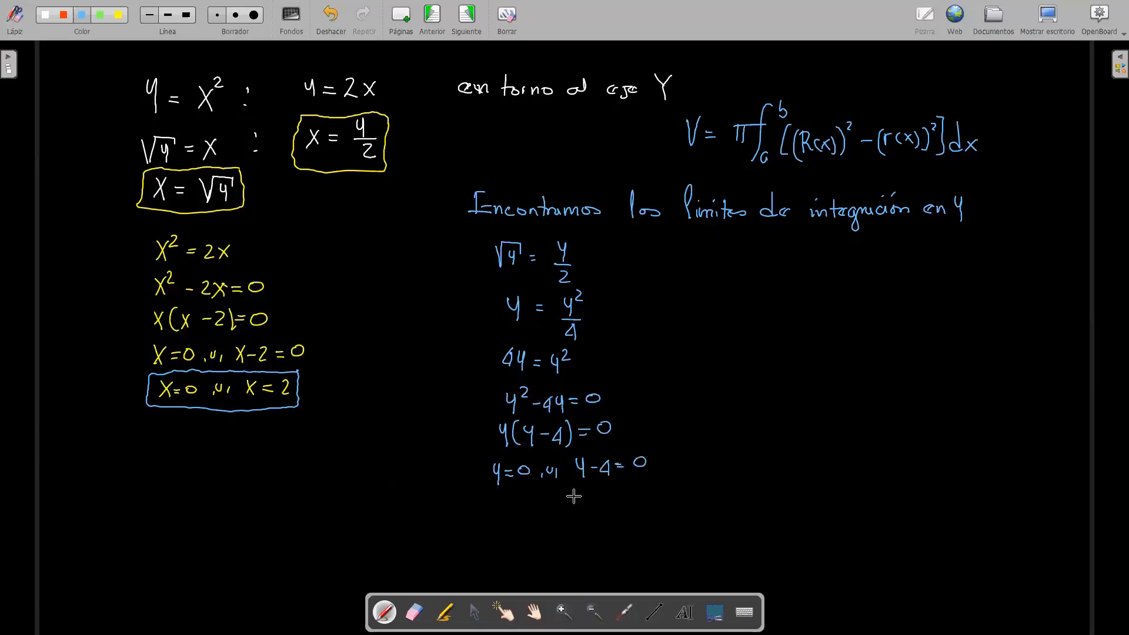
Step: Write y = 4 below the second case, and box the solutions y = 0 and y = 4 in yellow
{"action": "mouse_move", "coordinate": [579, 487]}
{"action": "left_mouse_down"}
{"action": "mouse_move", "coordinate": [585, 503]}
{"action": "mouse_move", "coordinate": [603, 493]}
{"action": "left_mouse_up"}
{"action": "left_click_drag", "start_coordinate": [595, 498], "coordinate": [624, 497]}
{"action": "left_click", "coordinate": [118, 14]}
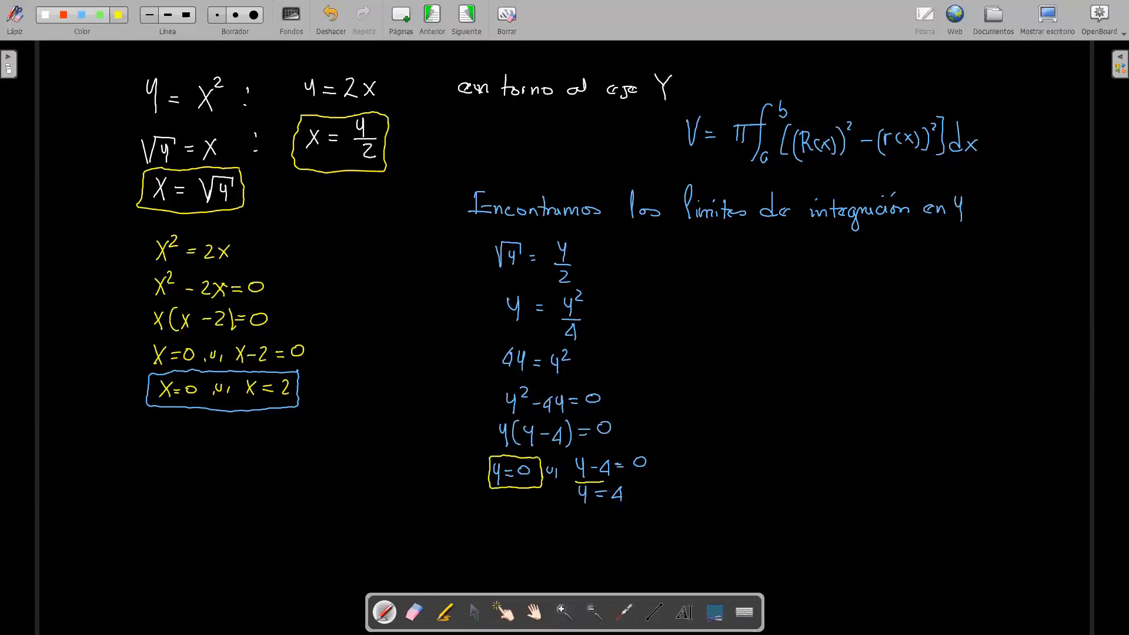
{"action": "left_click_drag", "start_coordinate": [632, 488], "coordinate": [597, 510]}
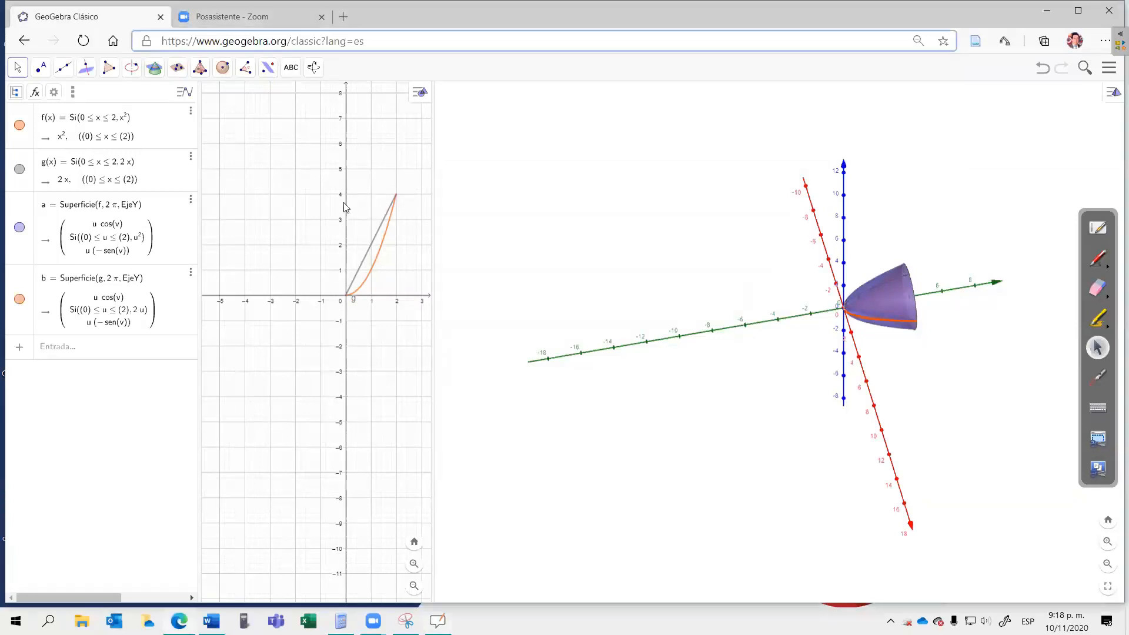
Step: Start the volume integral on a blank whiteboard page with V = π∫ and the limits 0 and 4
{"action": "left_click", "coordinate": [390, 207]}
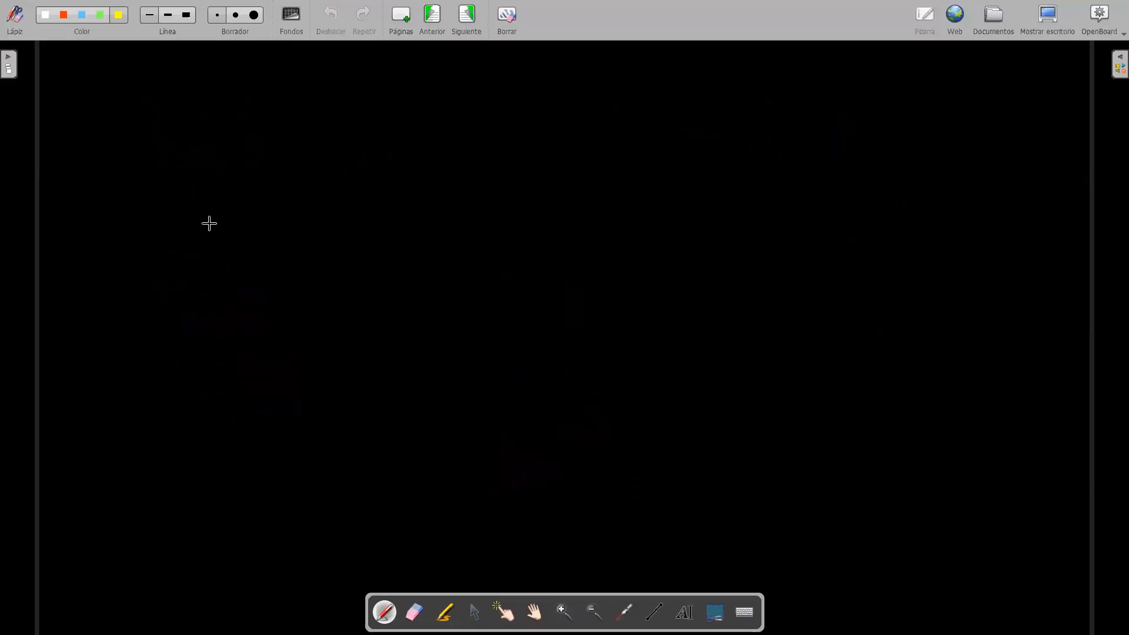
{"action": "mouse_move", "coordinate": [135, 92]}
{"action": "left_mouse_down"}
{"action": "mouse_move", "coordinate": [150, 90]}
{"action": "mouse_move", "coordinate": [168, 111]}
{"action": "left_mouse_up"}
{"action": "mouse_move", "coordinate": [158, 116]}
{"action": "left_mouse_down"}
{"action": "mouse_move", "coordinate": [213, 86]}
{"action": "mouse_move", "coordinate": [192, 106]}
{"action": "left_mouse_up"}
{"action": "left_click_drag", "start_coordinate": [183, 109], "coordinate": [183, 124]}
{"action": "mouse_move", "coordinate": [188, 109]}
{"action": "left_mouse_down"}
{"action": "mouse_move", "coordinate": [205, 147]}
{"action": "mouse_move", "coordinate": [214, 142]}
{"action": "left_mouse_up"}
{"action": "left_click_drag", "start_coordinate": [222, 79], "coordinate": [225, 90]}
{"action": "left_click_drag", "start_coordinate": [225, 78], "coordinate": [225, 94]}
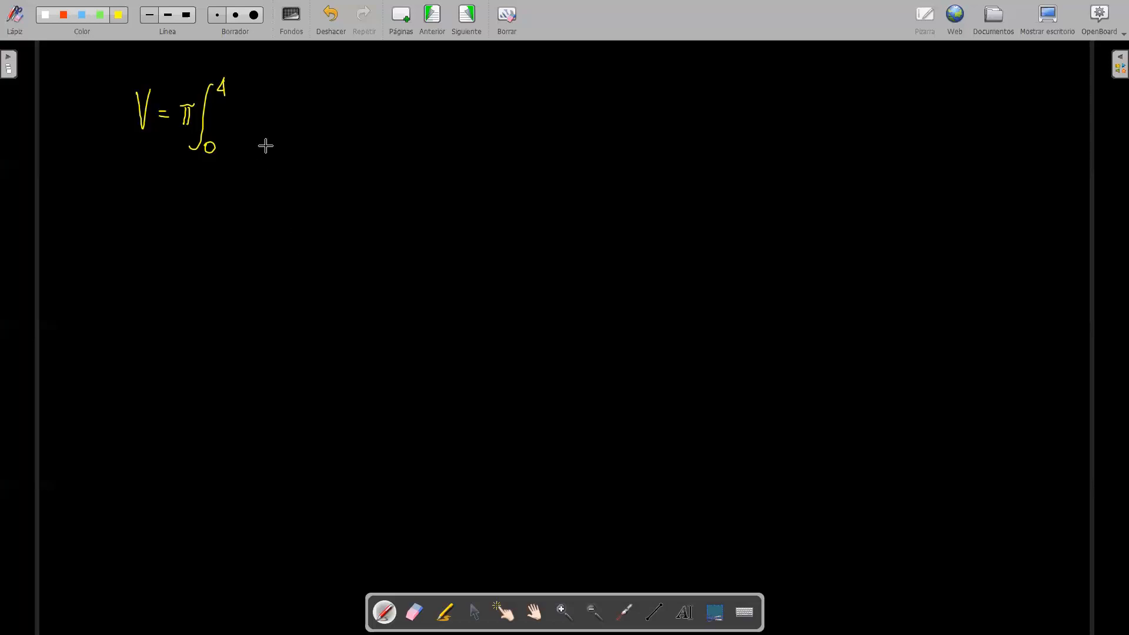
Step: Complete the volume integral with the integrand [(√y)² − (y/2)²] dy
{"action": "mouse_move", "coordinate": [242, 101]}
{"action": "left_mouse_down"}
{"action": "mouse_move", "coordinate": [240, 135]}
{"action": "mouse_move", "coordinate": [277, 103]}
{"action": "mouse_move", "coordinate": [286, 133]}
{"action": "mouse_move", "coordinate": [257, 136]}
{"action": "left_mouse_up"}
{"action": "left_click_drag", "start_coordinate": [298, 100], "coordinate": [325, 121]}
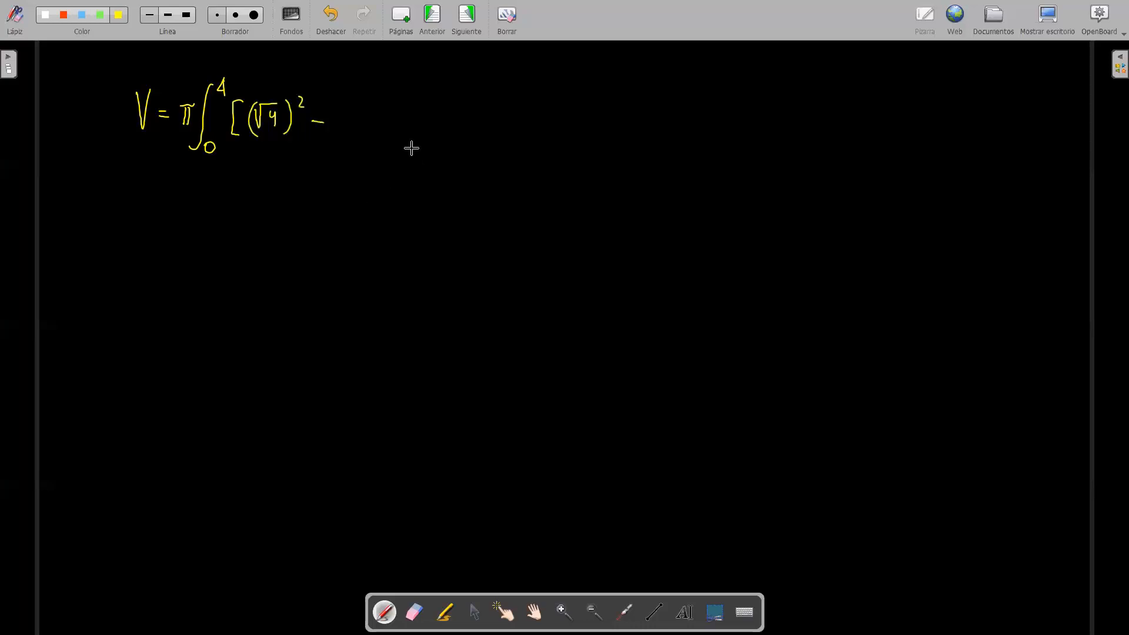
{"action": "mouse_move", "coordinate": [362, 105]}
{"action": "left_mouse_down"}
{"action": "mouse_move", "coordinate": [368, 137]}
{"action": "mouse_move", "coordinate": [340, 143]}
{"action": "mouse_move", "coordinate": [375, 143]}
{"action": "mouse_move", "coordinate": [388, 110]}
{"action": "mouse_move", "coordinate": [393, 144]}
{"action": "left_mouse_up"}
{"action": "mouse_move", "coordinate": [426, 94]}
{"action": "left_mouse_down"}
{"action": "mouse_move", "coordinate": [428, 133]}
{"action": "mouse_move", "coordinate": [442, 142]}
{"action": "left_mouse_up"}
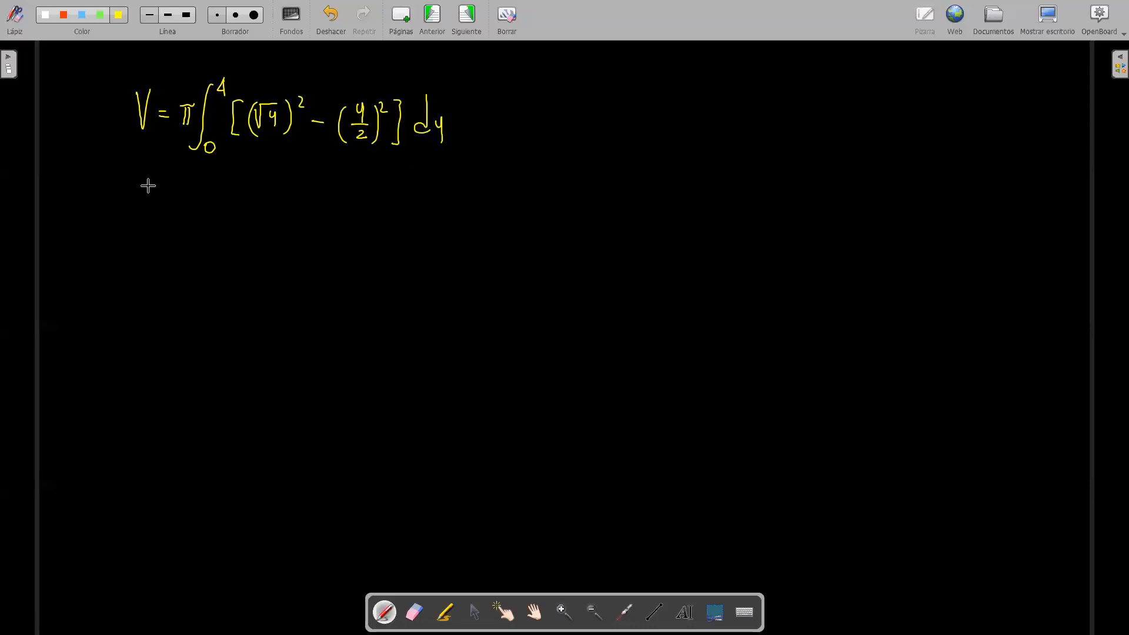
Step: Write the simplified integral V = π∫ from 0 to 4 of [y − y²/4] dy on the second line
{"action": "mouse_move", "coordinate": [141, 184]}
{"action": "left_mouse_down"}
{"action": "mouse_move", "coordinate": [151, 178]}
{"action": "mouse_move", "coordinate": [188, 204]}
{"action": "mouse_move", "coordinate": [201, 184]}
{"action": "mouse_move", "coordinate": [204, 223]}
{"action": "mouse_move", "coordinate": [220, 214]}
{"action": "left_mouse_up"}
{"action": "left_click_drag", "start_coordinate": [228, 167], "coordinate": [228, 179]}
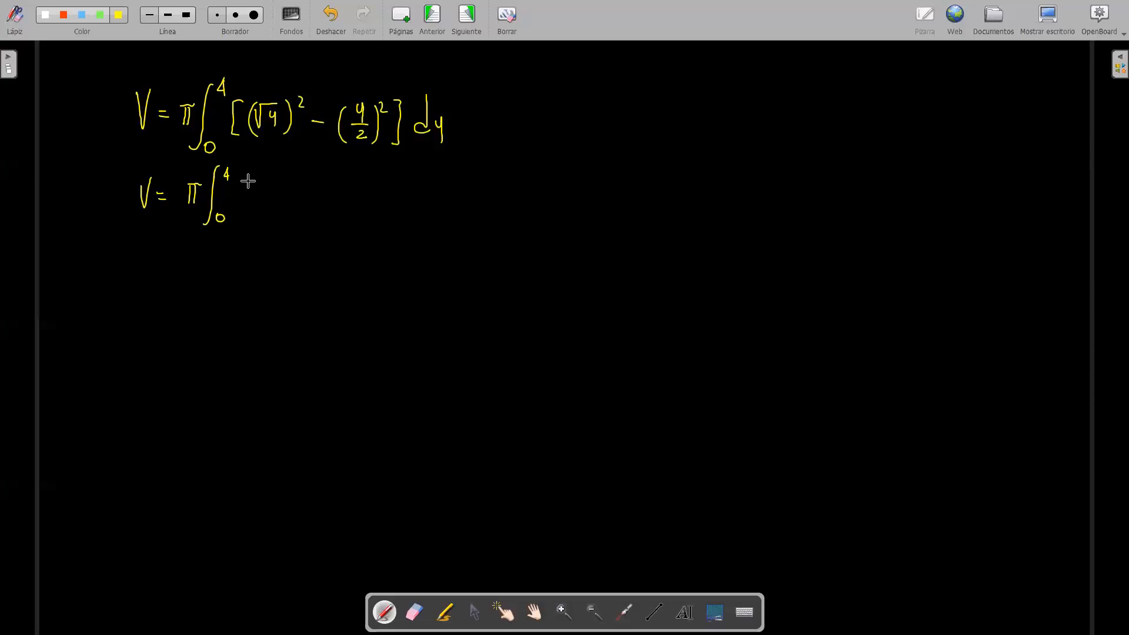
{"action": "mouse_move", "coordinate": [244, 178]}
{"action": "left_mouse_down"}
{"action": "mouse_move", "coordinate": [251, 219]}
{"action": "mouse_move", "coordinate": [307, 193]}
{"action": "left_mouse_up"}
{"action": "left_click_drag", "start_coordinate": [327, 205], "coordinate": [351, 204]}
{"action": "left_click_drag", "start_coordinate": [336, 210], "coordinate": [345, 219]}
{"action": "left_click_drag", "start_coordinate": [341, 212], "coordinate": [340, 225]}
{"action": "mouse_move", "coordinate": [366, 180]}
{"action": "left_mouse_down"}
{"action": "mouse_move", "coordinate": [365, 231]}
{"action": "mouse_move", "coordinate": [399, 206]}
{"action": "mouse_move", "coordinate": [411, 213]}
{"action": "left_mouse_up"}
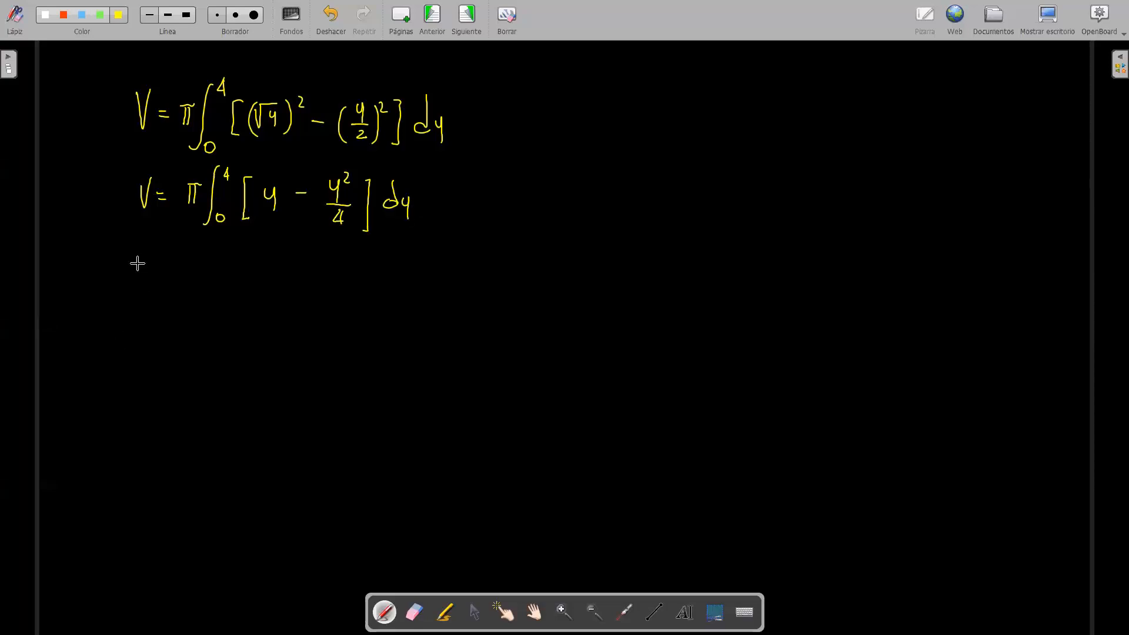
Step: Begin the third line with V = π, erasing the mistaken integral sign and writing an opening square bracket instead
{"action": "mouse_move", "coordinate": [142, 258]}
{"action": "left_mouse_down"}
{"action": "mouse_move", "coordinate": [152, 250]}
{"action": "mouse_move", "coordinate": [190, 280]}
{"action": "left_mouse_up"}
{"action": "left_click_drag", "start_coordinate": [198, 265], "coordinate": [204, 302]}
{"action": "left_click_drag", "start_coordinate": [222, 290], "coordinate": [222, 291]}
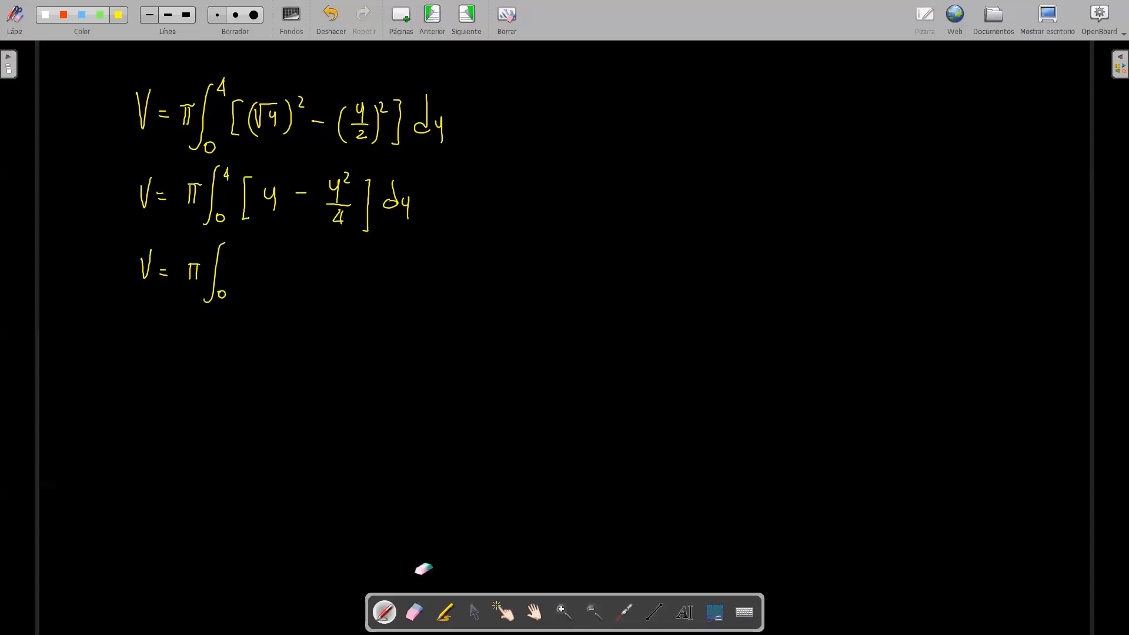
{"action": "left_click", "coordinate": [415, 612]}
{"action": "mouse_move", "coordinate": [234, 244]}
{"action": "left_mouse_down"}
{"action": "mouse_move", "coordinate": [221, 293]}
{"action": "mouse_move", "coordinate": [205, 303]}
{"action": "left_mouse_up"}
{"action": "left_click", "coordinate": [385, 612]}
{"action": "left_click_drag", "start_coordinate": [222, 255], "coordinate": [207, 297]}
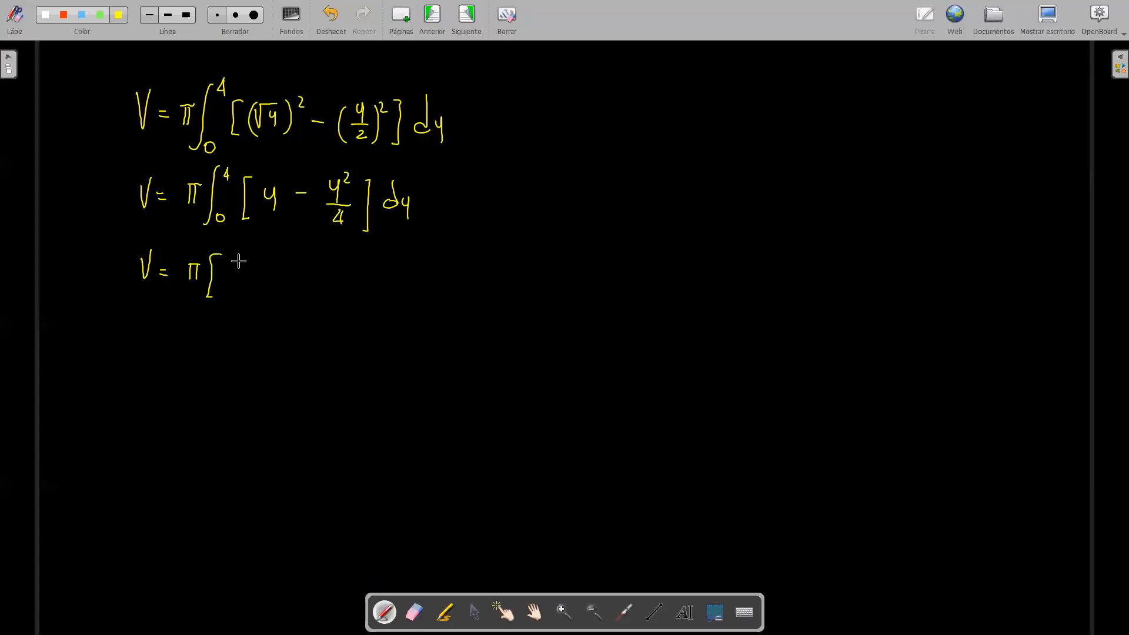
Step: Write the antiderivative y²/2 − y³/12 with limits 0 and 4, and show y³/(4·3) = y³/12 as a side calculation
{"action": "mouse_move", "coordinate": [237, 259]}
{"action": "left_mouse_down"}
{"action": "mouse_move", "coordinate": [241, 286]}
{"action": "mouse_move", "coordinate": [261, 264]}
{"action": "mouse_move", "coordinate": [252, 297]}
{"action": "mouse_move", "coordinate": [288, 274]}
{"action": "mouse_move", "coordinate": [324, 280]}
{"action": "mouse_move", "coordinate": [338, 265]}
{"action": "mouse_move", "coordinate": [311, 286]}
{"action": "left_mouse_up"}
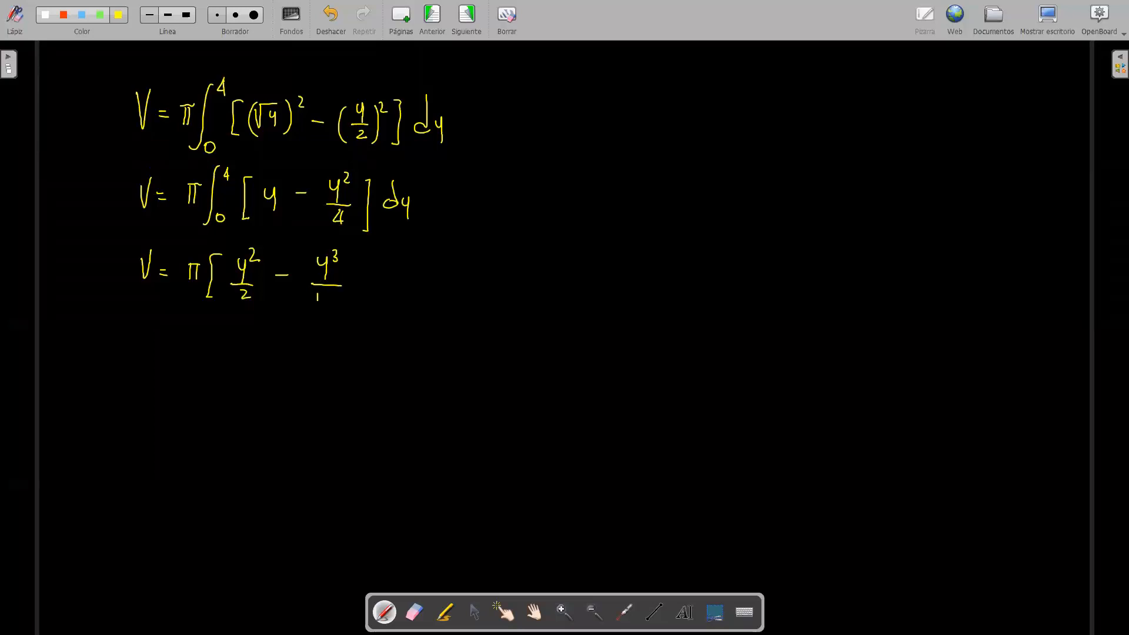
{"action": "left_click_drag", "start_coordinate": [321, 294], "coordinate": [330, 305]}
{"action": "mouse_move", "coordinate": [869, 134]}
{"action": "left_mouse_down"}
{"action": "mouse_move", "coordinate": [875, 158]}
{"action": "mouse_move", "coordinate": [881, 137]}
{"action": "mouse_move", "coordinate": [893, 159]}
{"action": "mouse_move", "coordinate": [856, 155]}
{"action": "mouse_move", "coordinate": [857, 184]}
{"action": "mouse_move", "coordinate": [874, 181]}
{"action": "left_mouse_up"}
{"action": "left_click", "coordinate": [864, 179]}
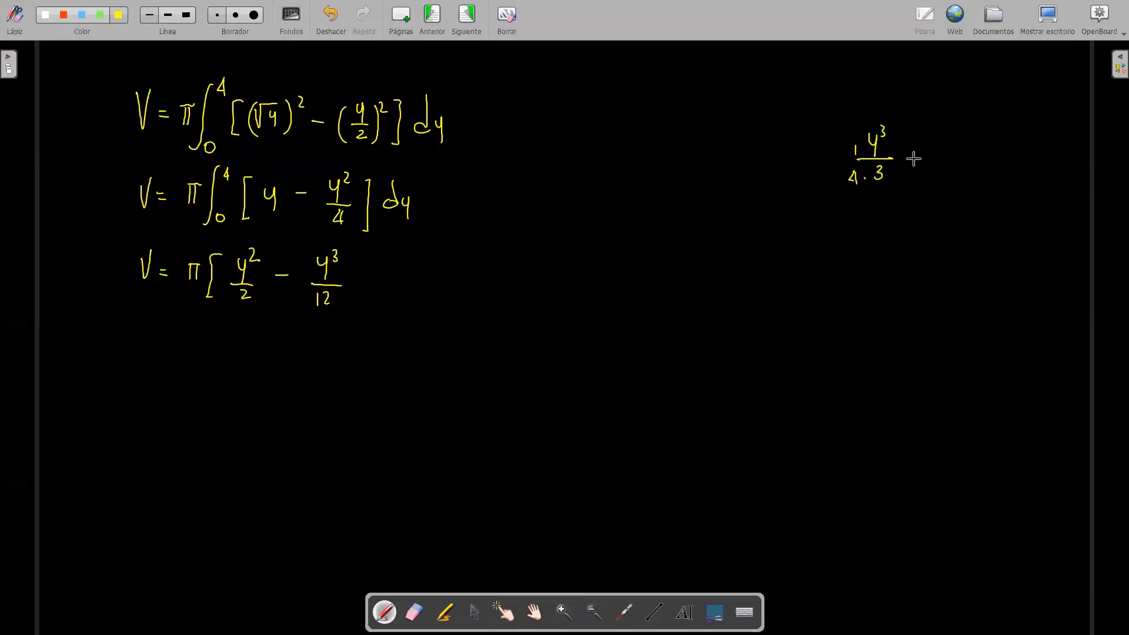
{"action": "left_click_drag", "start_coordinate": [932, 141], "coordinate": [941, 151]}
{"action": "mouse_move", "coordinate": [944, 140]}
{"action": "left_mouse_down"}
{"action": "mouse_move", "coordinate": [941, 168]}
{"action": "mouse_move", "coordinate": [949, 146]}
{"action": "mouse_move", "coordinate": [955, 169]}
{"action": "mouse_move", "coordinate": [935, 188]}
{"action": "mouse_move", "coordinate": [952, 186]}
{"action": "left_mouse_up"}
{"action": "mouse_move", "coordinate": [352, 253]}
{"action": "left_mouse_down"}
{"action": "mouse_move", "coordinate": [347, 299]}
{"action": "mouse_move", "coordinate": [372, 291]}
{"action": "left_mouse_up"}
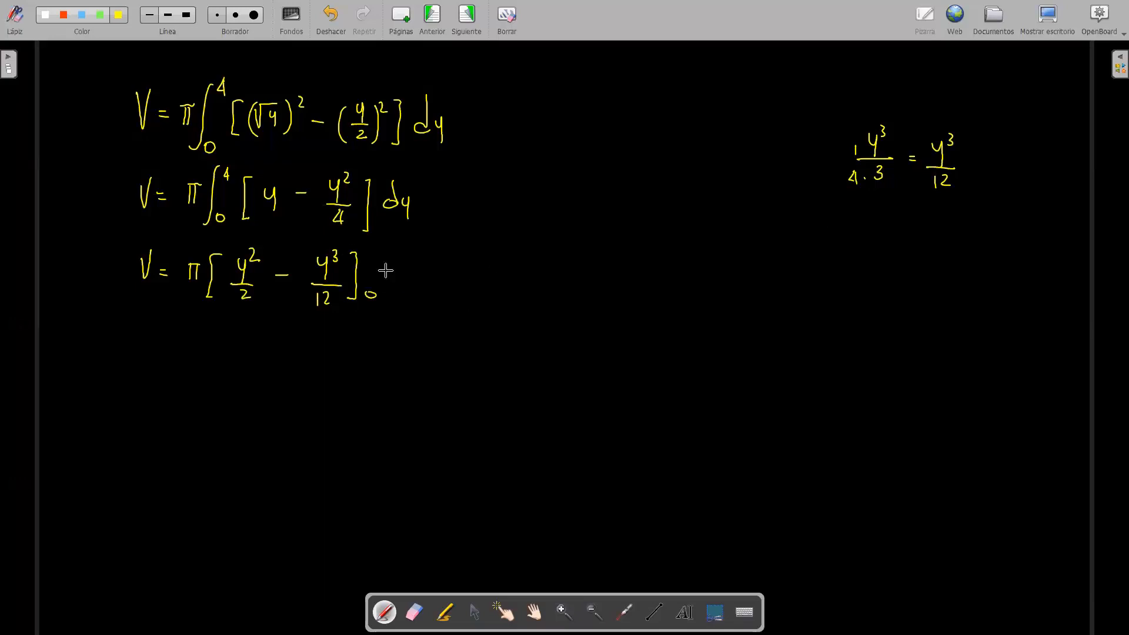
{"action": "left_click_drag", "start_coordinate": [374, 250], "coordinate": [375, 265]}
Step: Write the substituted limits as V = π[4²/2 − 4³/12 − 0] on the fourth line
{"action": "left_click_drag", "start_coordinate": [142, 331], "coordinate": [168, 339]}
{"action": "left_click_drag", "start_coordinate": [159, 346], "coordinate": [170, 345]}
{"action": "left_click_drag", "start_coordinate": [194, 333], "coordinate": [193, 348]}
{"action": "left_click_drag", "start_coordinate": [191, 332], "coordinate": [222, 365]}
{"action": "mouse_move", "coordinate": [244, 329]}
{"action": "left_mouse_down"}
{"action": "mouse_move", "coordinate": [248, 350]}
{"action": "mouse_move", "coordinate": [261, 324]}
{"action": "mouse_move", "coordinate": [253, 360]}
{"action": "mouse_move", "coordinate": [291, 342]}
{"action": "mouse_move", "coordinate": [324, 348]}
{"action": "mouse_move", "coordinate": [333, 324]}
{"action": "mouse_move", "coordinate": [343, 347]}
{"action": "mouse_move", "coordinate": [333, 363]}
{"action": "mouse_move", "coordinate": [371, 343]}
{"action": "left_mouse_up"}
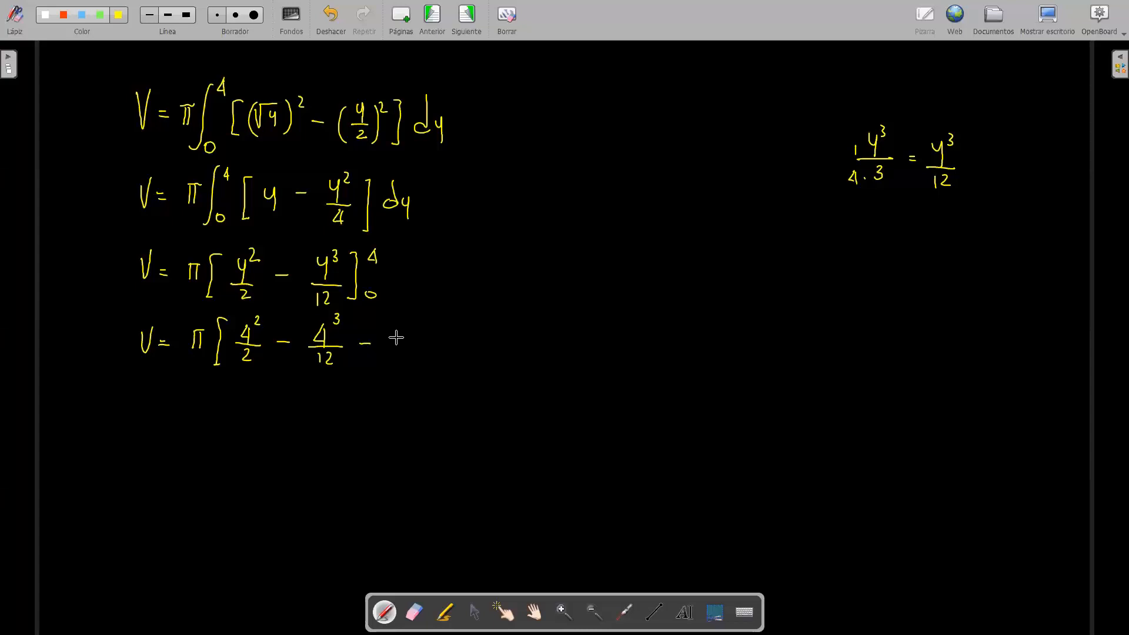
{"action": "left_click_drag", "start_coordinate": [405, 336], "coordinate": [405, 338]}
{"action": "left_click_drag", "start_coordinate": [421, 322], "coordinate": [415, 365]}
Step: Write V = π[8 − 64/12] on the fifth line, replacing the mistaken integral sign with a square bracket
{"action": "left_click_drag", "start_coordinate": [146, 396], "coordinate": [168, 400]}
{"action": "mouse_move", "coordinate": [160, 407]}
{"action": "left_mouse_down"}
{"action": "mouse_move", "coordinate": [204, 407]}
{"action": "mouse_move", "coordinate": [207, 391]}
{"action": "mouse_move", "coordinate": [210, 427]}
{"action": "left_mouse_up"}
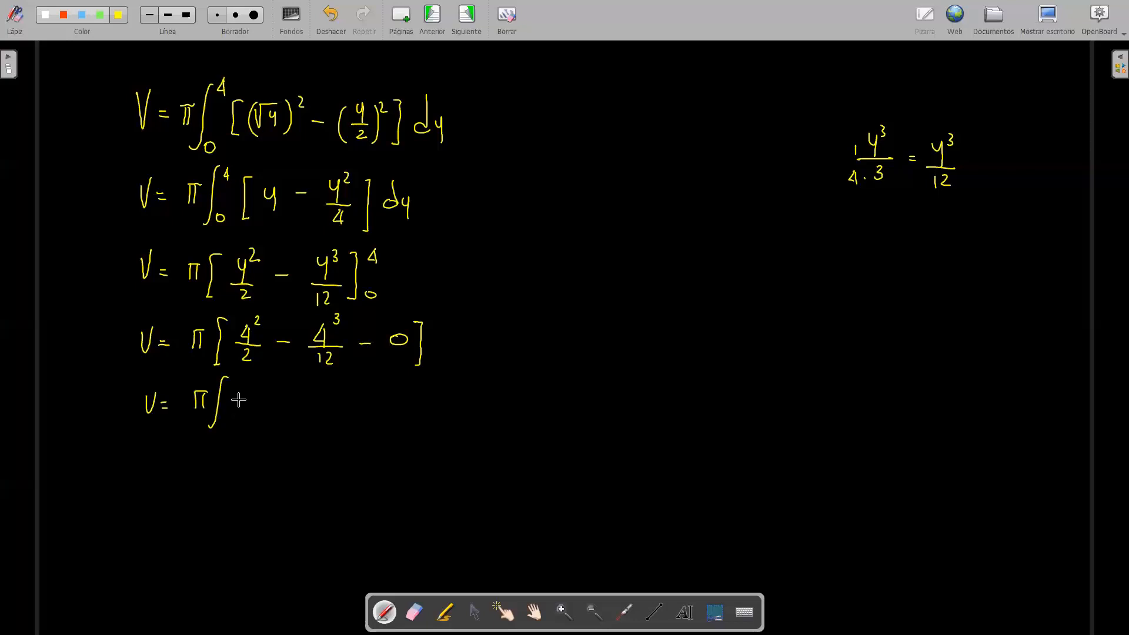
{"action": "left_click", "coordinate": [414, 611]}
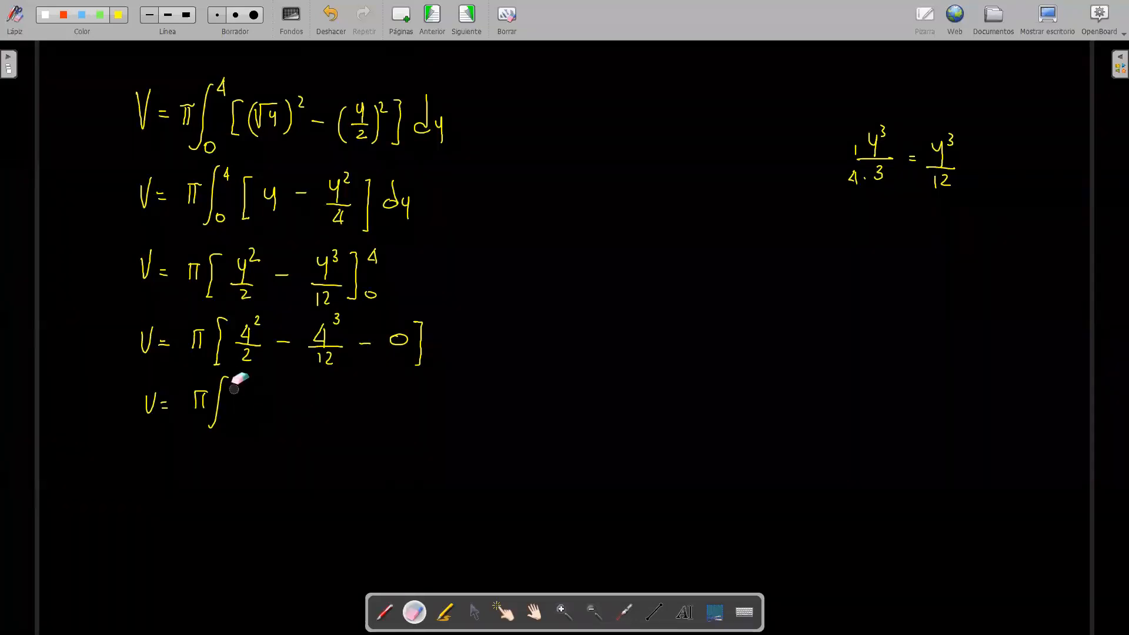
{"action": "left_click_drag", "start_coordinate": [229, 375], "coordinate": [214, 424]}
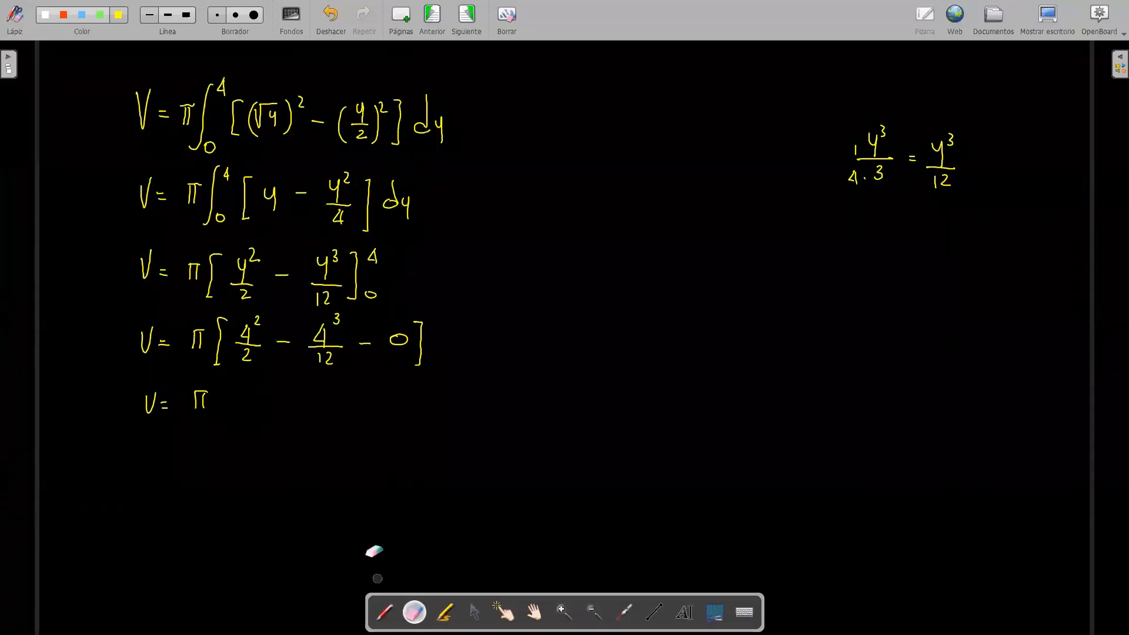
{"action": "left_click", "coordinate": [384, 612]}
{"action": "mouse_move", "coordinate": [229, 383]}
{"action": "left_mouse_down"}
{"action": "mouse_move", "coordinate": [216, 409]}
{"action": "mouse_move", "coordinate": [227, 428]}
{"action": "left_mouse_up"}
{"action": "left_click_drag", "start_coordinate": [280, 341], "coordinate": [281, 354]}
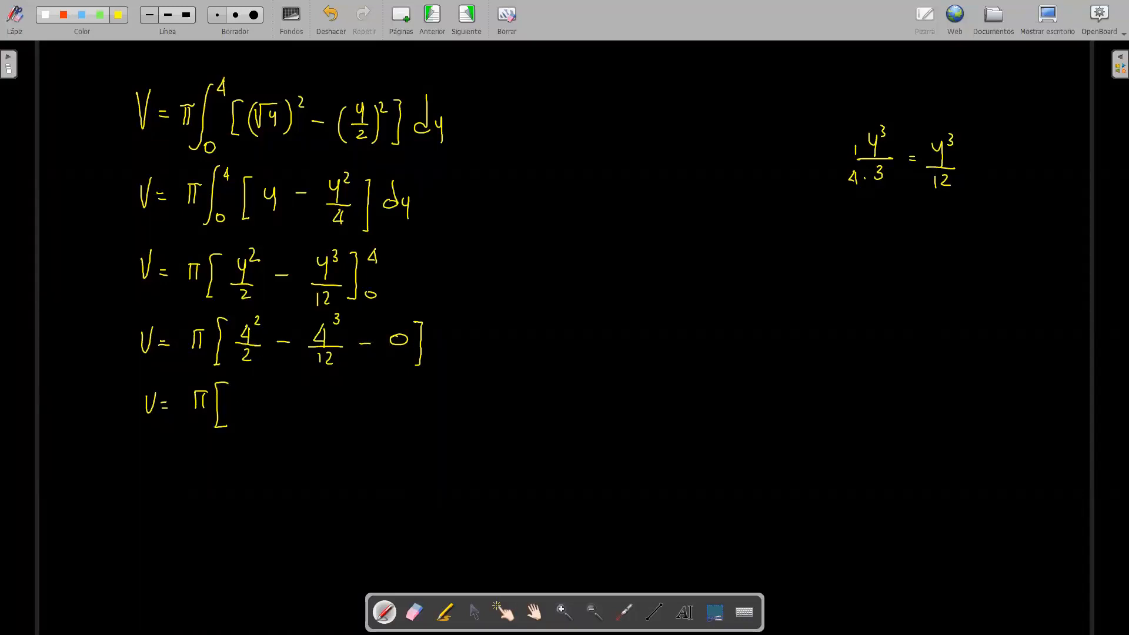
{"action": "left_click_drag", "start_coordinate": [248, 403], "coordinate": [279, 401]}
{"action": "left_click_drag", "start_coordinate": [323, 386], "coordinate": [336, 422]}
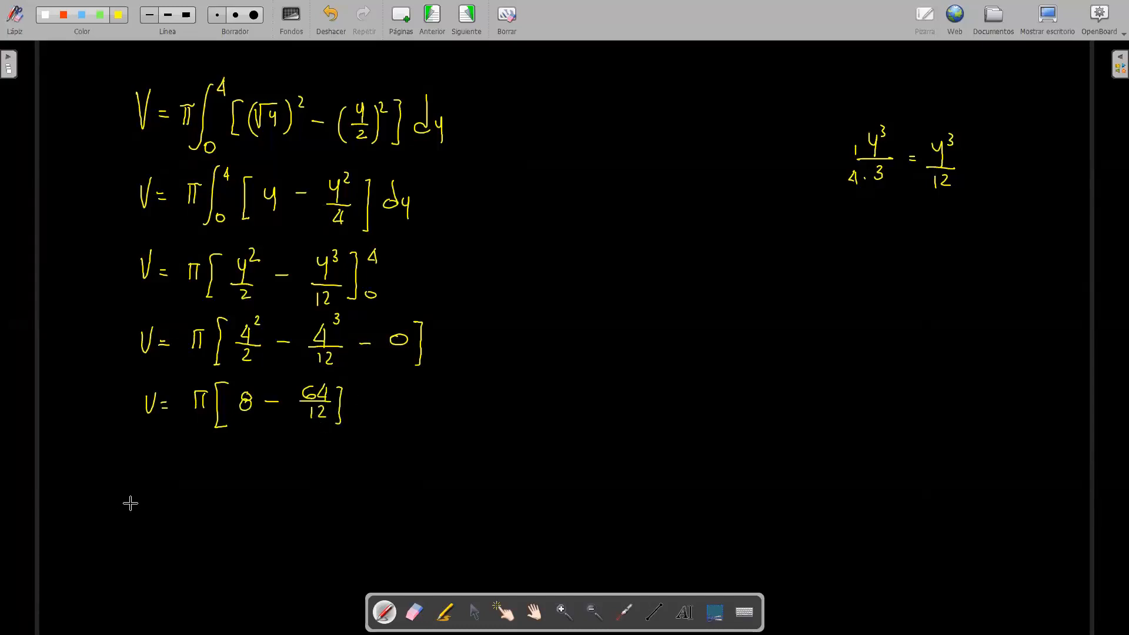
Step: Put 8 over 1 and write the combined fraction V = π[(96 − 64)/12] on the line below
{"action": "left_click_drag", "start_coordinate": [148, 454], "coordinate": [170, 457]}
{"action": "left_click_drag", "start_coordinate": [162, 465], "coordinate": [234, 478]}
{"action": "left_click_drag", "start_coordinate": [238, 415], "coordinate": [258, 415]}
{"action": "left_click_drag", "start_coordinate": [248, 419], "coordinate": [249, 429]}
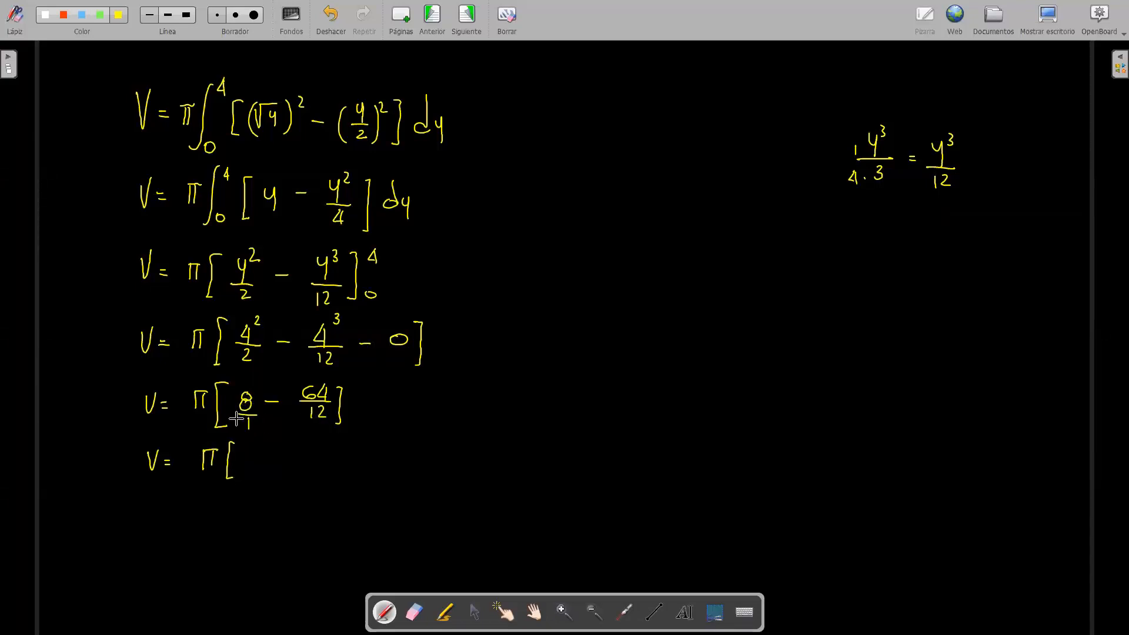
{"action": "mouse_move", "coordinate": [259, 448]}
{"action": "left_mouse_down"}
{"action": "mouse_move", "coordinate": [254, 462]}
{"action": "mouse_move", "coordinate": [315, 454]}
{"action": "left_mouse_up"}
{"action": "left_click_drag", "start_coordinate": [326, 446], "coordinate": [333, 455]}
{"action": "left_click_drag", "start_coordinate": [329, 449], "coordinate": [329, 462]}
{"action": "left_click_drag", "start_coordinate": [247, 464], "coordinate": [328, 465]}
{"action": "mouse_move", "coordinate": [284, 469]}
{"action": "left_mouse_down"}
{"action": "mouse_move", "coordinate": [300, 482]}
{"action": "mouse_move", "coordinate": [350, 464]}
{"action": "left_mouse_up"}
{"action": "mouse_move", "coordinate": [341, 467]}
{"action": "left_mouse_down"}
{"action": "mouse_move", "coordinate": [351, 468]}
{"action": "mouse_move", "coordinate": [332, 486]}
{"action": "left_mouse_up"}
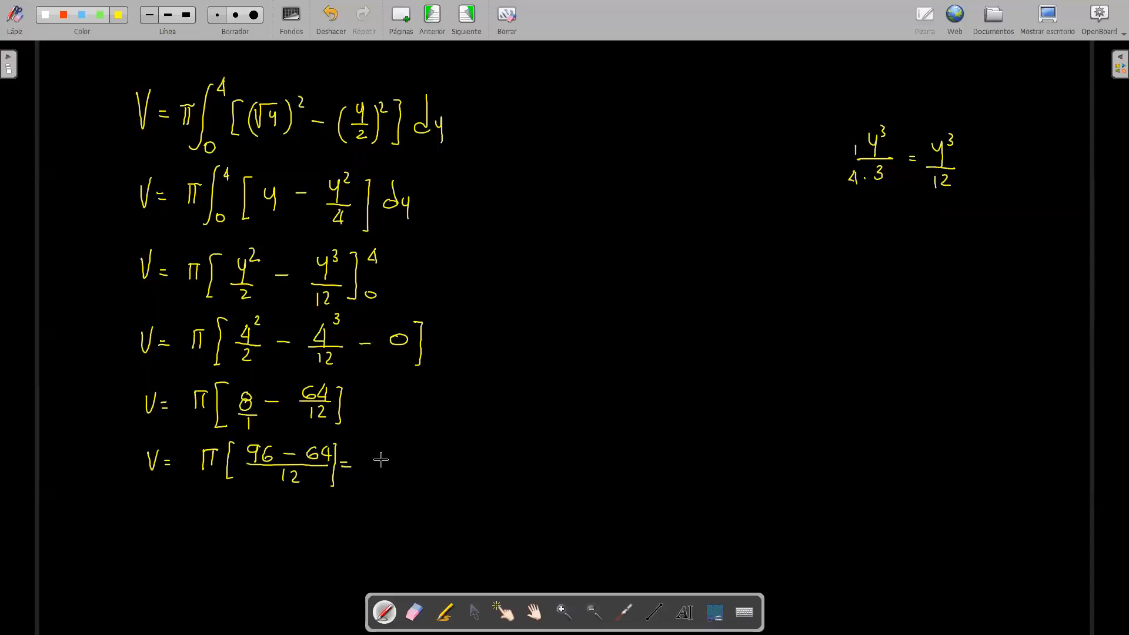
Step: Write V = π 32/12 followed by an equals sign on the last line
{"action": "mouse_move", "coordinate": [148, 500]}
{"action": "left_mouse_down"}
{"action": "mouse_move", "coordinate": [151, 518]}
{"action": "mouse_move", "coordinate": [158, 501]}
{"action": "mouse_move", "coordinate": [220, 502]}
{"action": "mouse_move", "coordinate": [205, 517]}
{"action": "left_mouse_up"}
{"action": "left_click_drag", "start_coordinate": [216, 502], "coordinate": [217, 517]}
{"action": "mouse_move", "coordinate": [246, 505]}
{"action": "left_mouse_down"}
{"action": "mouse_move", "coordinate": [242, 515]}
{"action": "mouse_move", "coordinate": [266, 515]}
{"action": "mouse_move", "coordinate": [242, 539]}
{"action": "left_mouse_up"}
{"action": "mouse_move", "coordinate": [246, 525]}
{"action": "left_mouse_down"}
{"action": "mouse_move", "coordinate": [259, 538]}
{"action": "mouse_move", "coordinate": [287, 513]}
{"action": "left_mouse_up"}
{"action": "left_click_drag", "start_coordinate": [277, 519], "coordinate": [287, 519]}
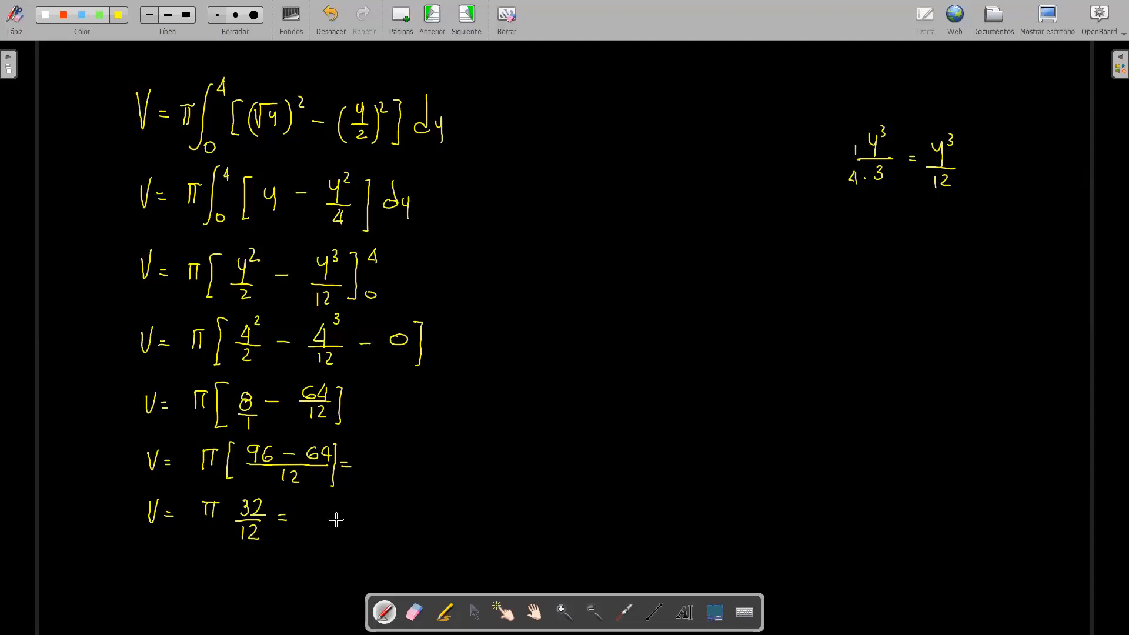
Step: Continue the last line with the reduced form π · 8/3 and the result 8.38 u³
{"action": "mouse_move", "coordinate": [324, 510]}
{"action": "left_mouse_down"}
{"action": "mouse_move", "coordinate": [324, 525]}
{"action": "mouse_move", "coordinate": [336, 508]}
{"action": "left_mouse_up"}
{"action": "left_click_drag", "start_coordinate": [318, 510], "coordinate": [318, 527]}
{"action": "left_click", "coordinate": [338, 526]}
{"action": "mouse_move", "coordinate": [355, 509]}
{"action": "left_mouse_down"}
{"action": "mouse_move", "coordinate": [348, 518]}
{"action": "mouse_move", "coordinate": [353, 509]}
{"action": "mouse_move", "coordinate": [362, 527]}
{"action": "left_mouse_up"}
{"action": "mouse_move", "coordinate": [343, 533]}
{"action": "left_mouse_down"}
{"action": "mouse_move", "coordinate": [344, 547]}
{"action": "mouse_move", "coordinate": [390, 522]}
{"action": "left_mouse_up"}
{"action": "left_click_drag", "start_coordinate": [377, 529], "coordinate": [390, 528]}
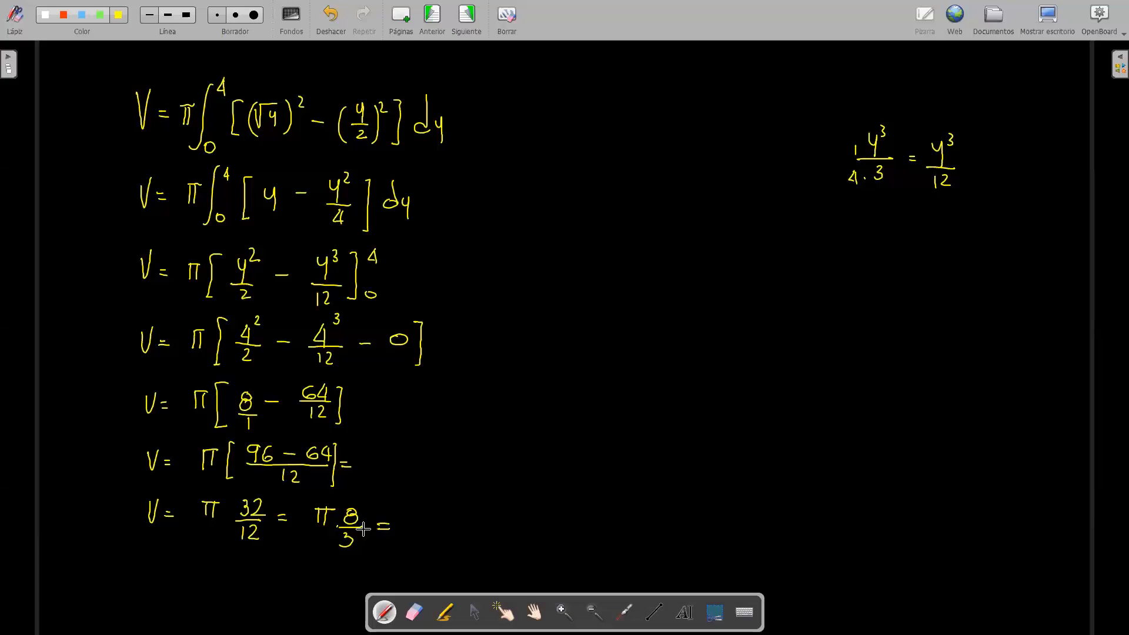
{"action": "left_click_drag", "start_coordinate": [411, 518], "coordinate": [432, 532]}
{"action": "left_click", "coordinate": [423, 529]}
{"action": "mouse_move", "coordinate": [449, 522]}
{"action": "left_mouse_down"}
{"action": "mouse_move", "coordinate": [497, 532]}
{"action": "mouse_move", "coordinate": [490, 510]}
{"action": "left_mouse_up"}
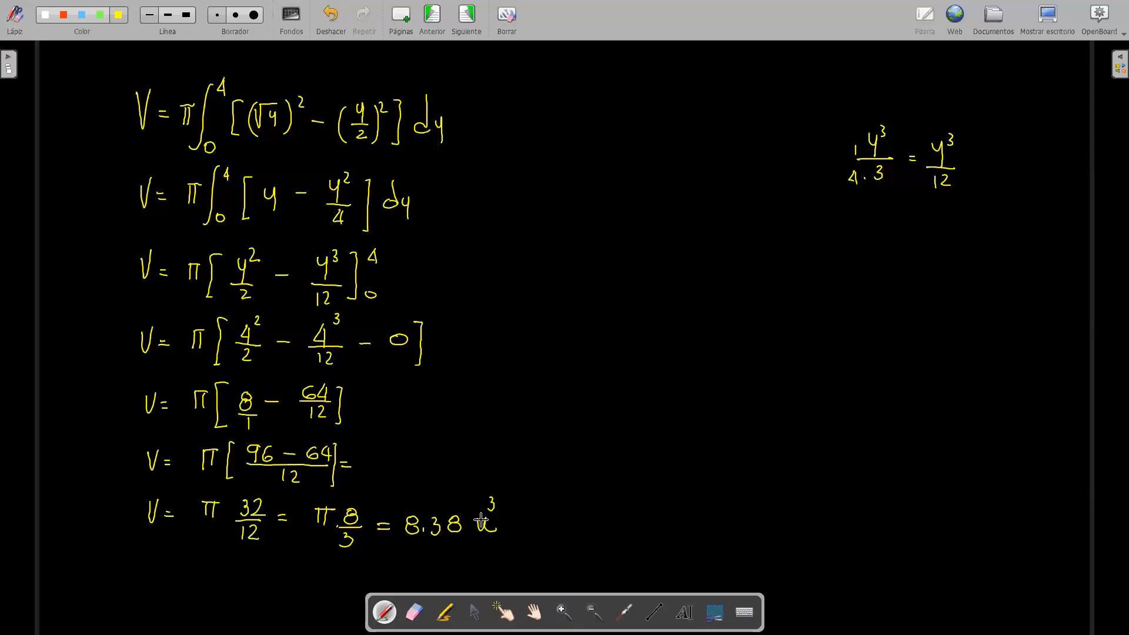
Step: Erase the y³/12 side calculation using the largest eraser size
{"action": "left_click", "coordinate": [414, 611]}
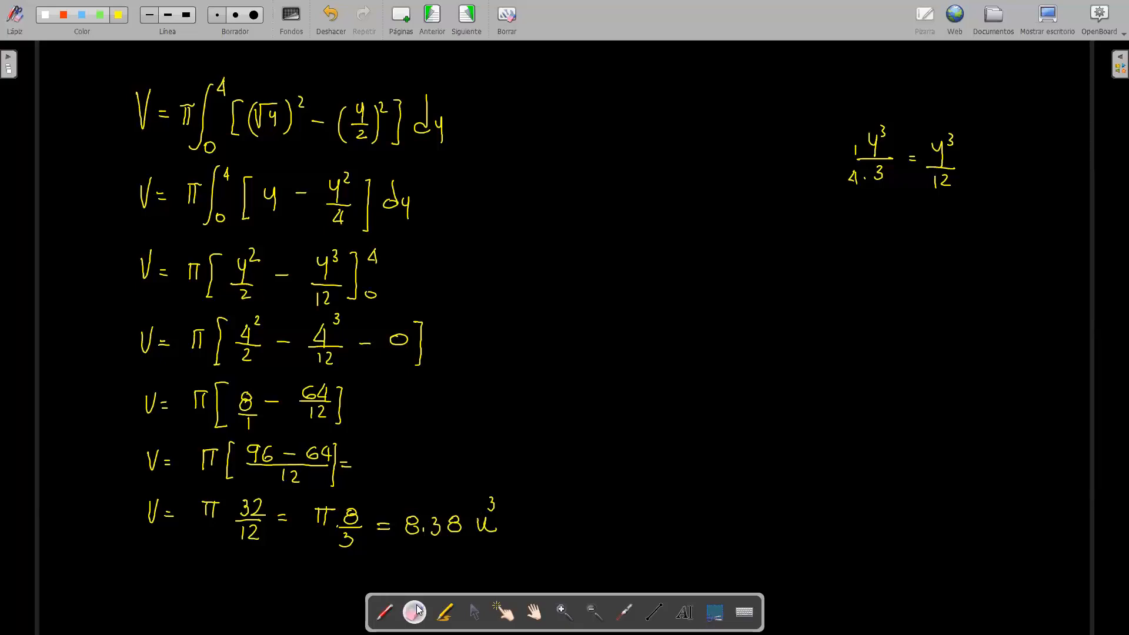
{"action": "left_click", "coordinate": [254, 15]}
{"action": "mouse_move", "coordinate": [866, 194]}
{"action": "left_mouse_down"}
{"action": "mouse_move", "coordinate": [884, 162]}
{"action": "mouse_move", "coordinate": [912, 162]}
{"action": "mouse_move", "coordinate": [933, 184]}
{"action": "left_mouse_up"}
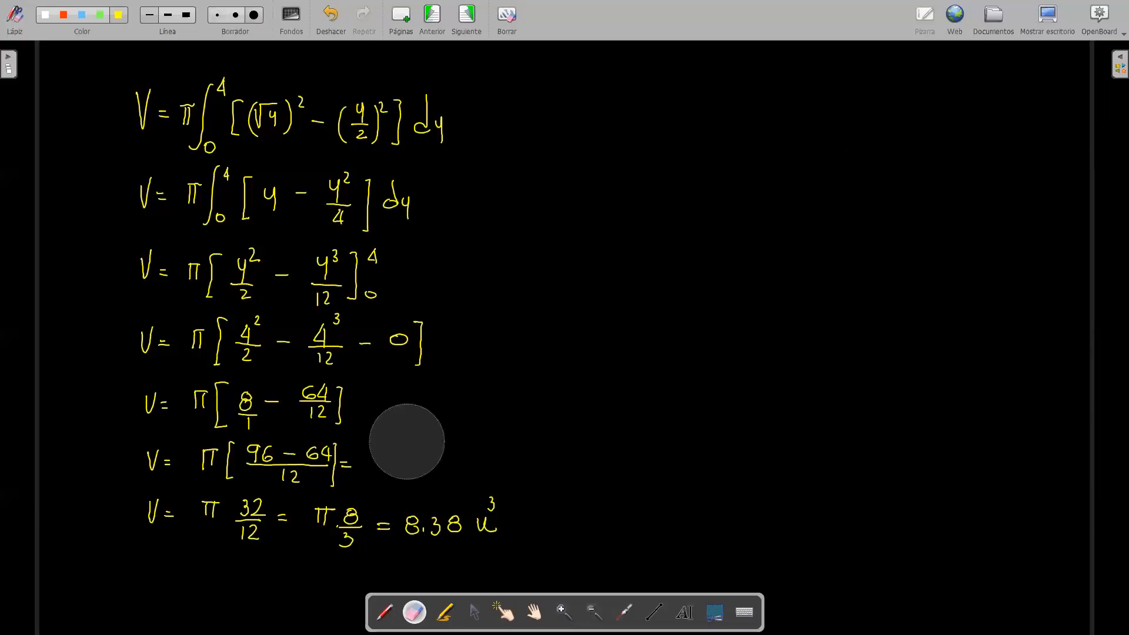
Step: Write the original functions y = x² and y = 2x in blue in the empty area beside the solution
{"action": "left_click", "coordinate": [390, 605]}
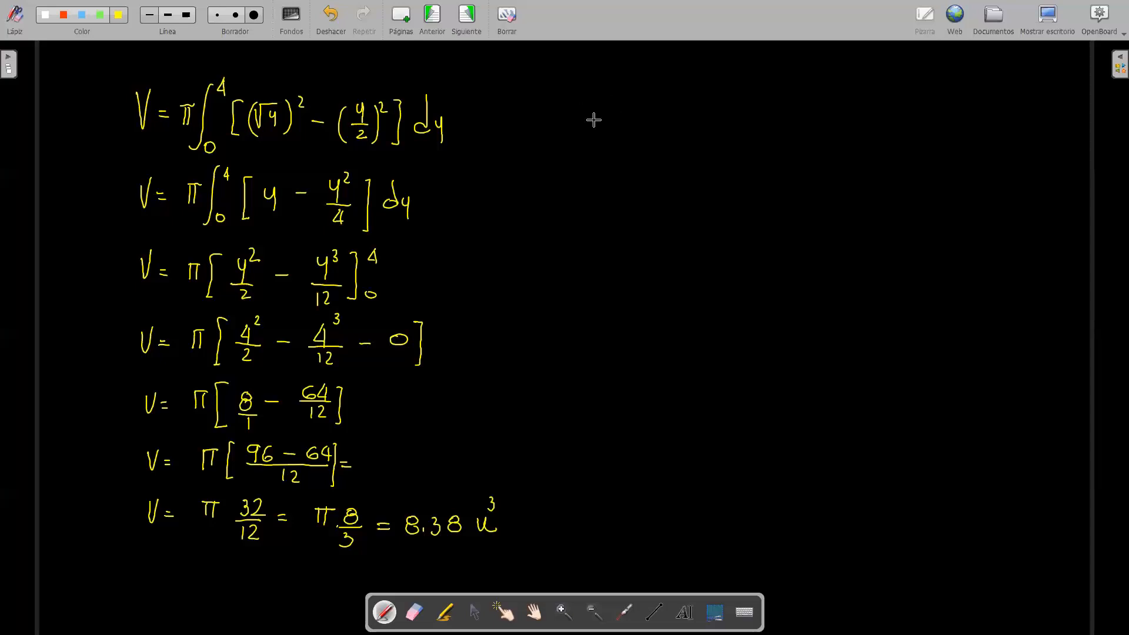
{"action": "left_click", "coordinate": [82, 17]}
{"action": "mouse_move", "coordinate": [670, 93]}
{"action": "left_mouse_down"}
{"action": "mouse_move", "coordinate": [672, 124]}
{"action": "mouse_move", "coordinate": [688, 104]}
{"action": "left_mouse_up"}
{"action": "left_click_drag", "start_coordinate": [679, 111], "coordinate": [713, 116]}
{"action": "mouse_move", "coordinate": [713, 97]}
{"action": "left_mouse_down"}
{"action": "mouse_move", "coordinate": [702, 118]}
{"action": "mouse_move", "coordinate": [725, 100]}
{"action": "mouse_move", "coordinate": [766, 122]}
{"action": "left_mouse_up"}
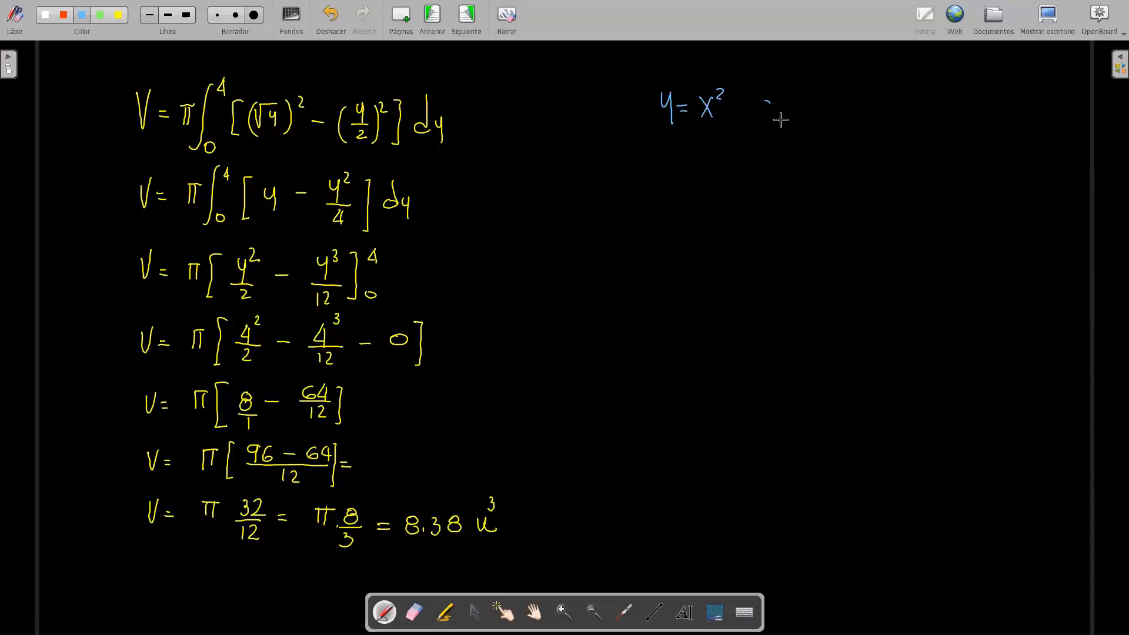
{"action": "left_click_drag", "start_coordinate": [842, 102], "coordinate": [843, 130]}
{"action": "left_click_drag", "start_coordinate": [855, 118], "coordinate": [893, 121]}
{"action": "left_click_drag", "start_coordinate": [900, 109], "coordinate": [910, 117]}
Step: Write the functions solved for x, x = √y and x = y/2, below the originals
{"action": "mouse_move", "coordinate": [672, 152]}
{"action": "left_mouse_down"}
{"action": "mouse_move", "coordinate": [662, 173]}
{"action": "mouse_move", "coordinate": [690, 163]}
{"action": "left_mouse_up"}
{"action": "left_click_drag", "start_coordinate": [679, 168], "coordinate": [690, 169]}
{"action": "mouse_move", "coordinate": [698, 158]}
{"action": "left_mouse_down"}
{"action": "mouse_move", "coordinate": [723, 152]}
{"action": "mouse_move", "coordinate": [723, 165]}
{"action": "left_mouse_up"}
{"action": "left_click_drag", "start_coordinate": [721, 155], "coordinate": [721, 169]}
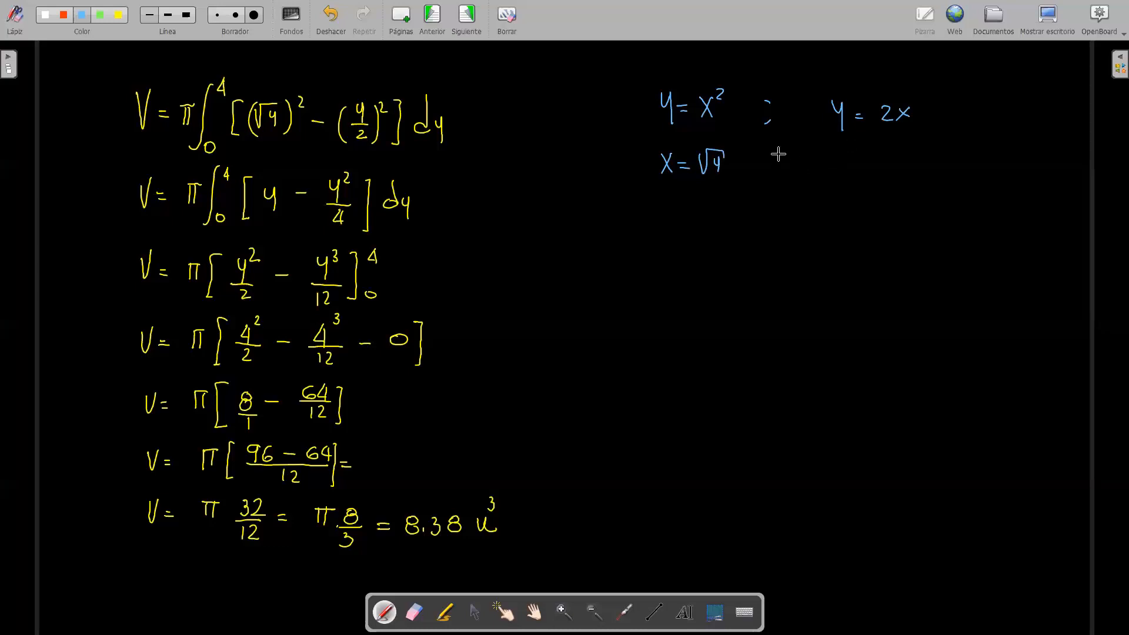
{"action": "mouse_move", "coordinate": [779, 155]}
{"action": "left_mouse_down"}
{"action": "mouse_move", "coordinate": [781, 172]}
{"action": "mouse_move", "coordinate": [839, 176]}
{"action": "mouse_move", "coordinate": [826, 178]}
{"action": "left_mouse_up"}
{"action": "left_click_drag", "start_coordinate": [847, 166], "coordinate": [857, 164]}
{"action": "left_click_drag", "start_coordinate": [848, 173], "coordinate": [887, 160]}
{"action": "left_click_drag", "start_coordinate": [895, 148], "coordinate": [903, 187]}
Step: Draw yellow boxes around x = √y and x = y/2
{"action": "mouse_move", "coordinate": [653, 137]}
{"action": "left_mouse_down"}
{"action": "mouse_move", "coordinate": [691, 137]}
{"action": "mouse_move", "coordinate": [735, 175]}
{"action": "left_mouse_up"}
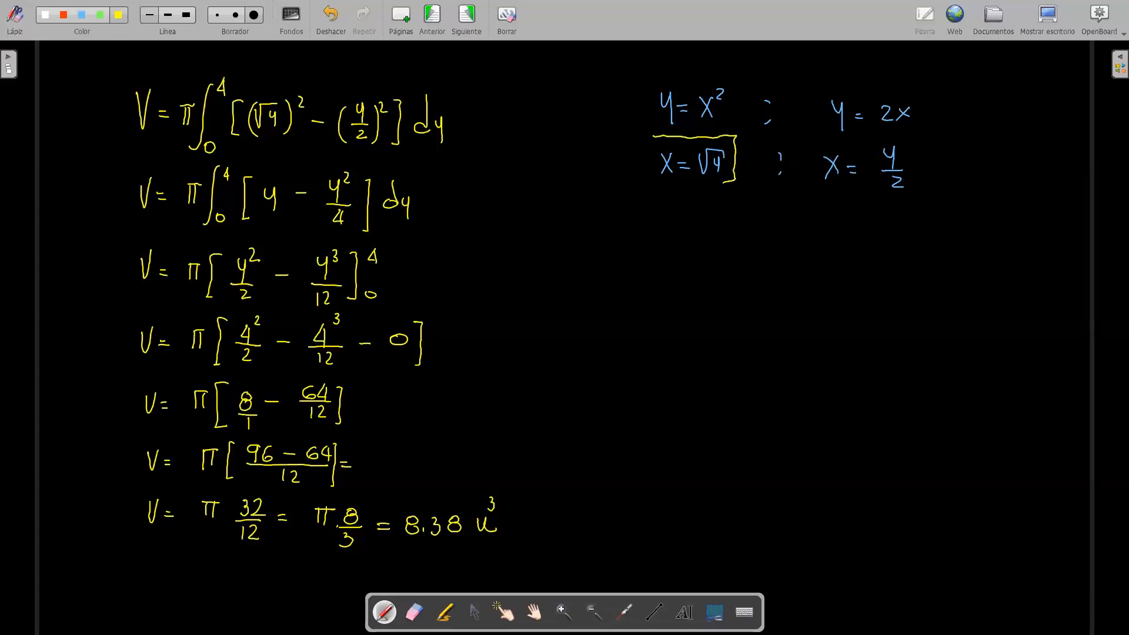
{"action": "left_click_drag", "start_coordinate": [647, 182], "coordinate": [653, 137]}
{"action": "left_click_drag", "start_coordinate": [818, 138], "coordinate": [875, 138]}
{"action": "left_click_drag", "start_coordinate": [917, 197], "coordinate": [833, 201]}
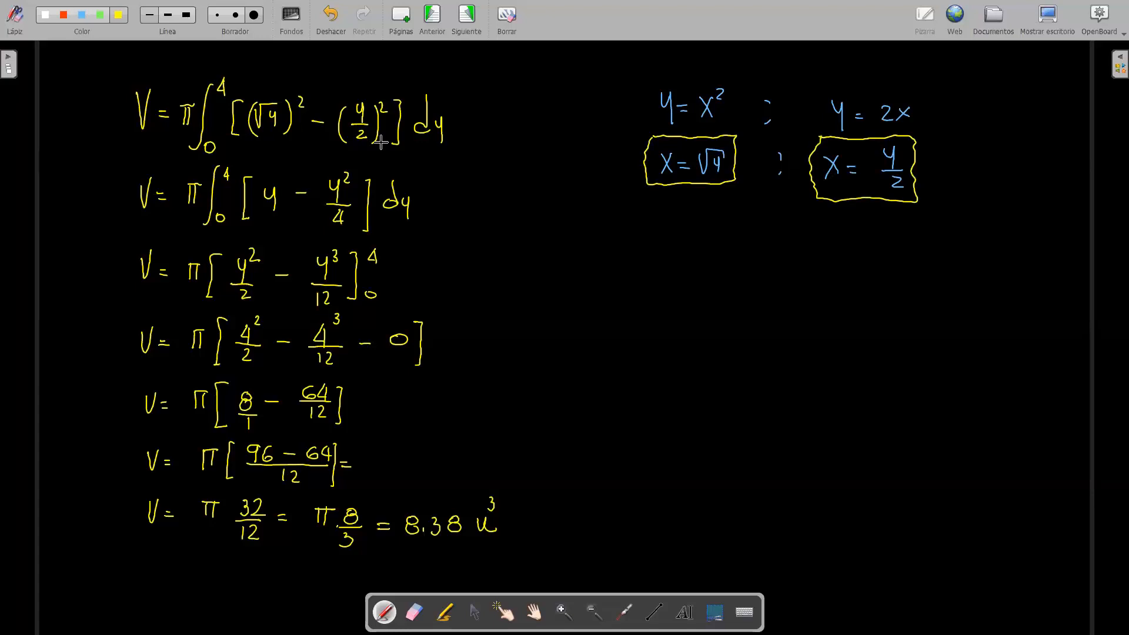
Step: Write the inverse functions y = √x and y = x/2 in green below the boxed expressions
{"action": "left_click", "coordinate": [99, 16]}
{"action": "mouse_move", "coordinate": [661, 213]}
{"action": "left_mouse_down"}
{"action": "mouse_move", "coordinate": [669, 232]}
{"action": "mouse_move", "coordinate": [687, 217]}
{"action": "mouse_move", "coordinate": [709, 234]}
{"action": "mouse_move", "coordinate": [715, 210]}
{"action": "mouse_move", "coordinate": [735, 210]}
{"action": "mouse_move", "coordinate": [721, 233]}
{"action": "mouse_move", "coordinate": [734, 219]}
{"action": "left_mouse_up"}
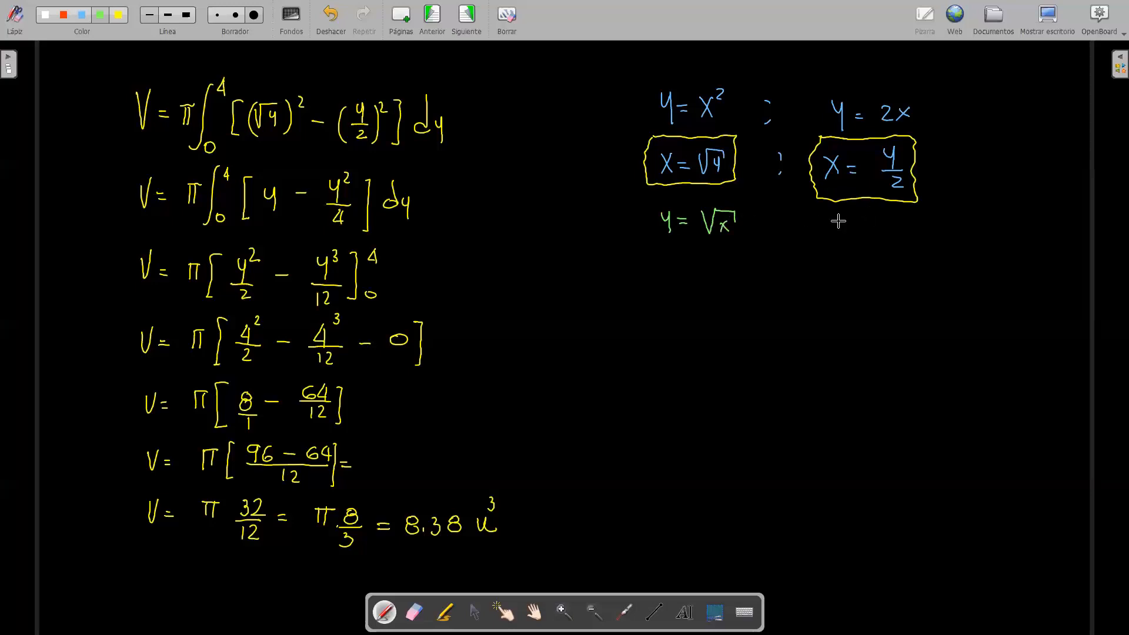
{"action": "left_click_drag", "start_coordinate": [827, 222], "coordinate": [830, 231]}
{"action": "mouse_move", "coordinate": [837, 222]}
{"action": "left_mouse_down"}
{"action": "mouse_move", "coordinate": [837, 245]}
{"action": "mouse_move", "coordinate": [854, 234]}
{"action": "left_mouse_up"}
{"action": "left_click_drag", "start_coordinate": [881, 219], "coordinate": [897, 249]}
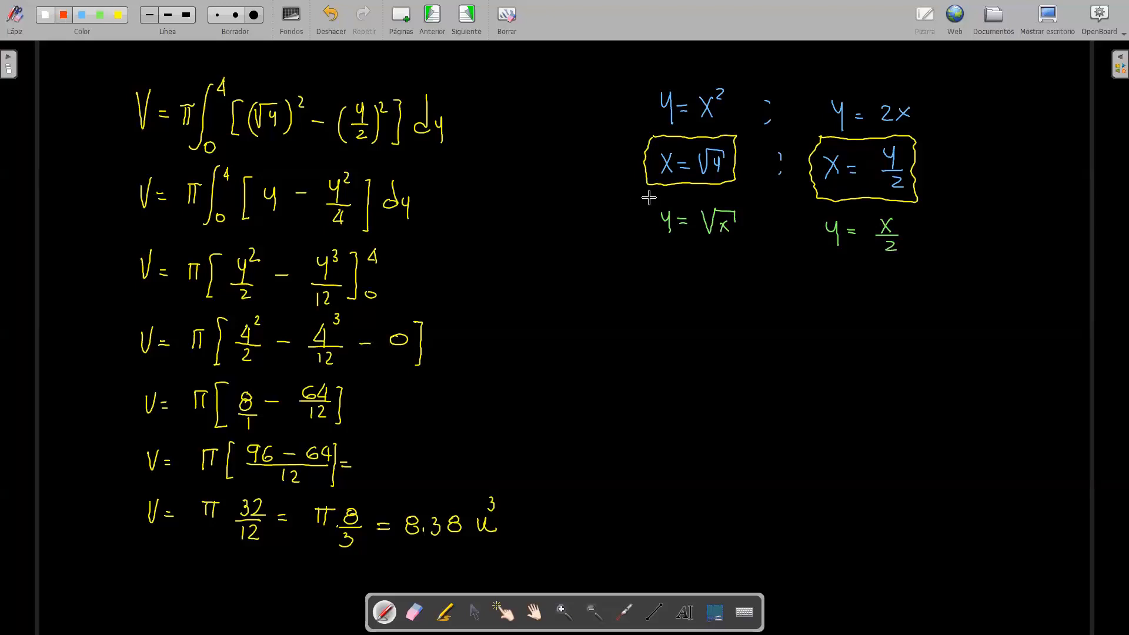
Step: Draw red boxes around y = √x and y = x/2
{"action": "left_click_drag", "start_coordinate": [645, 196], "coordinate": [754, 196]}
{"action": "mouse_move", "coordinate": [645, 198]}
{"action": "left_mouse_down"}
{"action": "mouse_move", "coordinate": [663, 247]}
{"action": "mouse_move", "coordinate": [757, 247]}
{"action": "mouse_move", "coordinate": [752, 198]}
{"action": "left_mouse_up"}
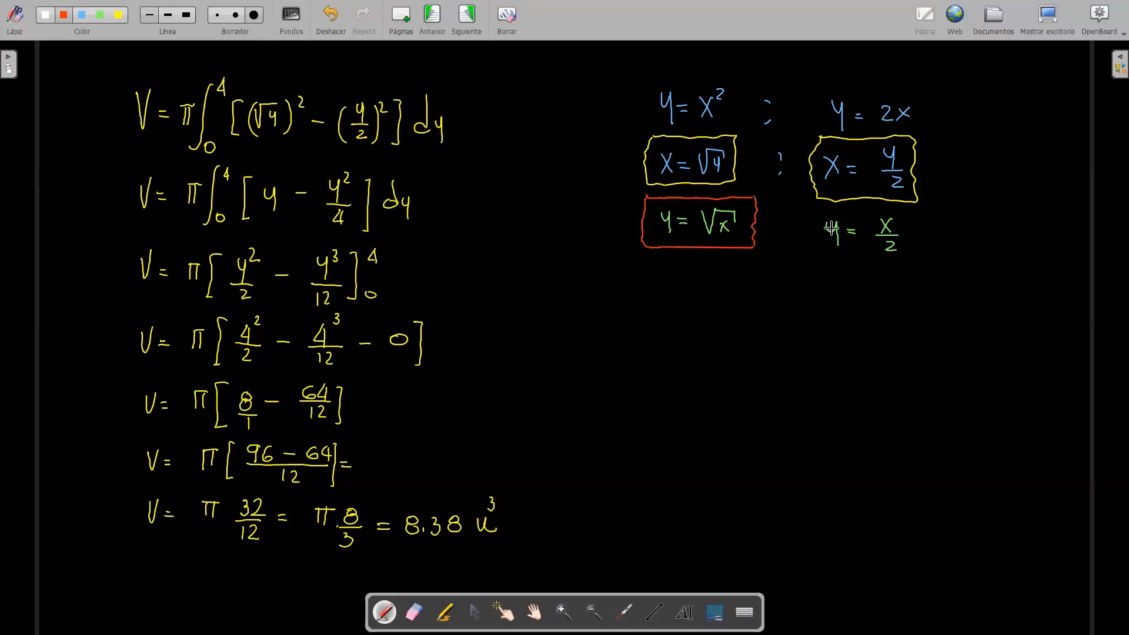
{"action": "mouse_move", "coordinate": [822, 211]}
{"action": "left_mouse_down"}
{"action": "mouse_move", "coordinate": [918, 209]}
{"action": "mouse_move", "coordinate": [922, 226]}
{"action": "mouse_move", "coordinate": [867, 268]}
{"action": "mouse_move", "coordinate": [824, 263]}
{"action": "mouse_move", "coordinate": [815, 227]}
{"action": "left_mouse_up"}
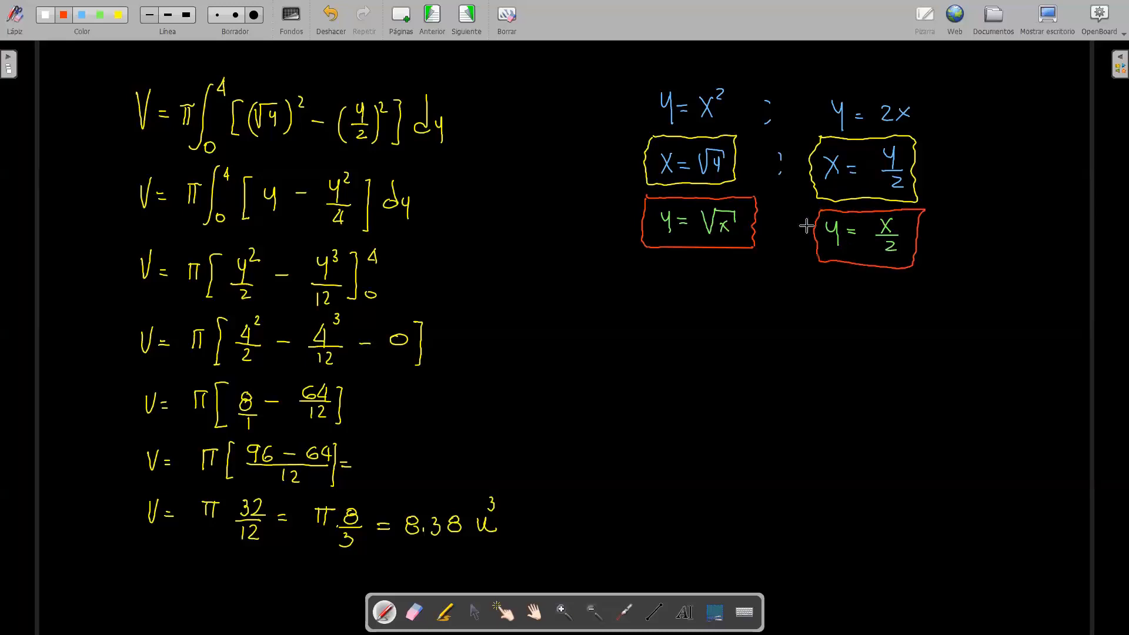
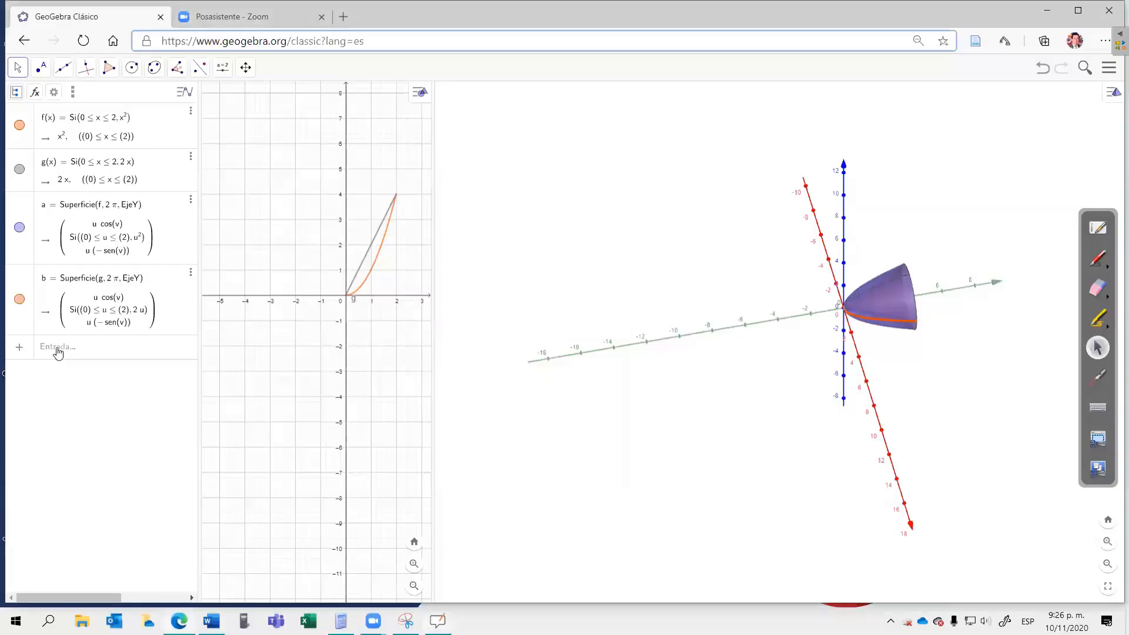
Step: Switch to GeoGebra and graph the inverse function y = √x as a new entry
{"action": "left_click", "coordinate": [58, 350]}
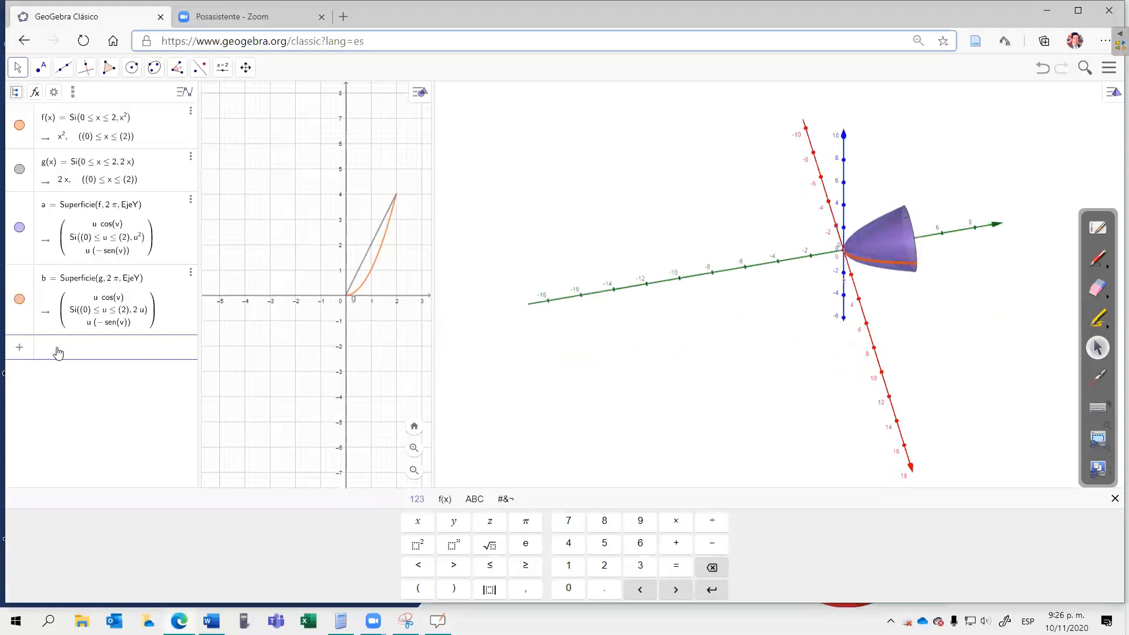
{"action": "type", "text": "y ="}
{"action": "left_click", "coordinate": [488, 548]}
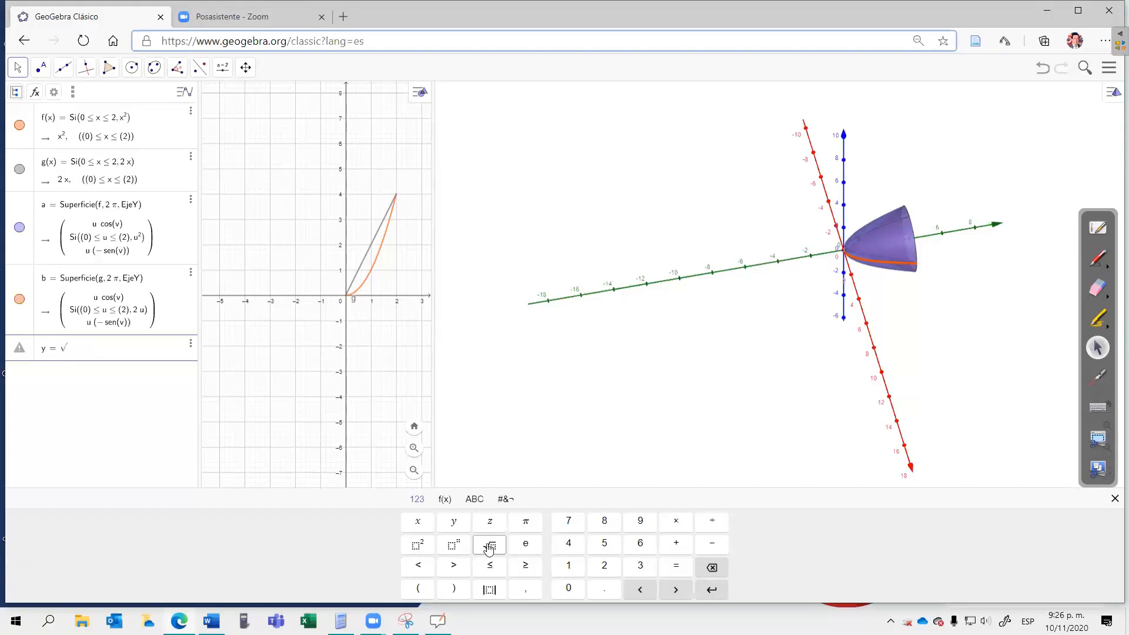
{"action": "type", "text": "x"}
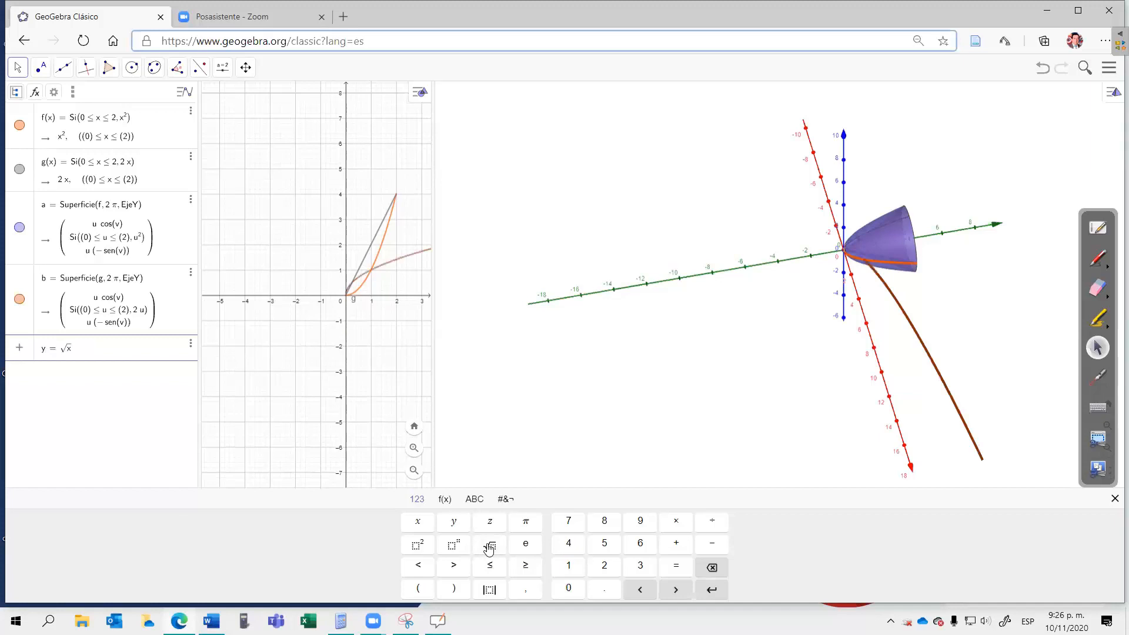
{"action": "key", "text": "Return"}
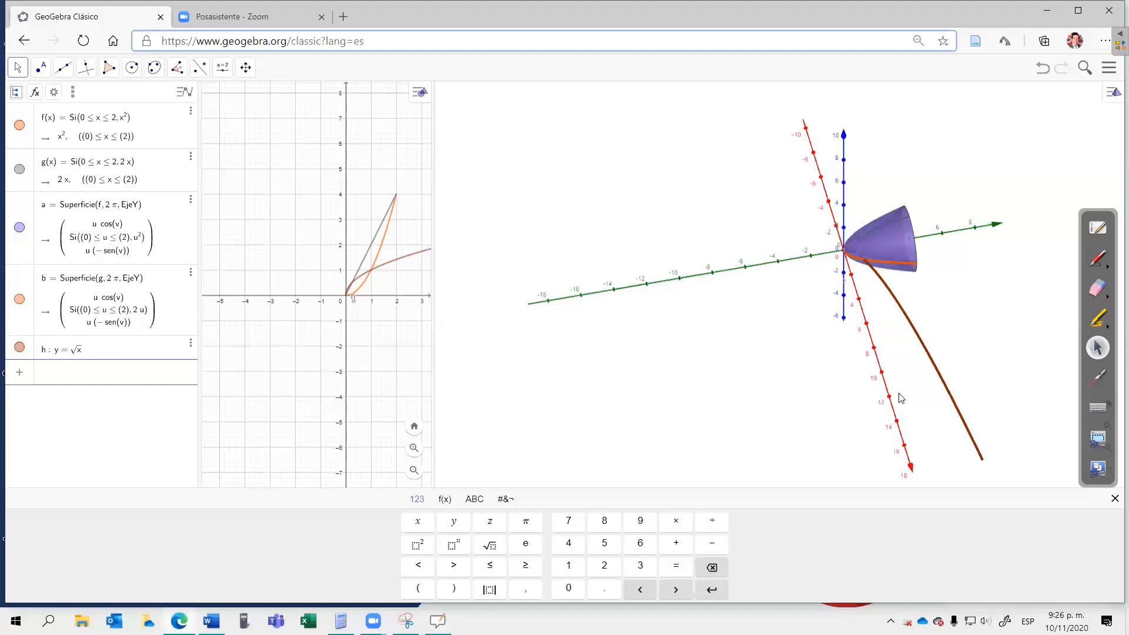
Step: Graph the inverse function y = x/2 and widen the 2D graph to fit both inverse curves' intersection
{"action": "type", "text": "y = x/2"}
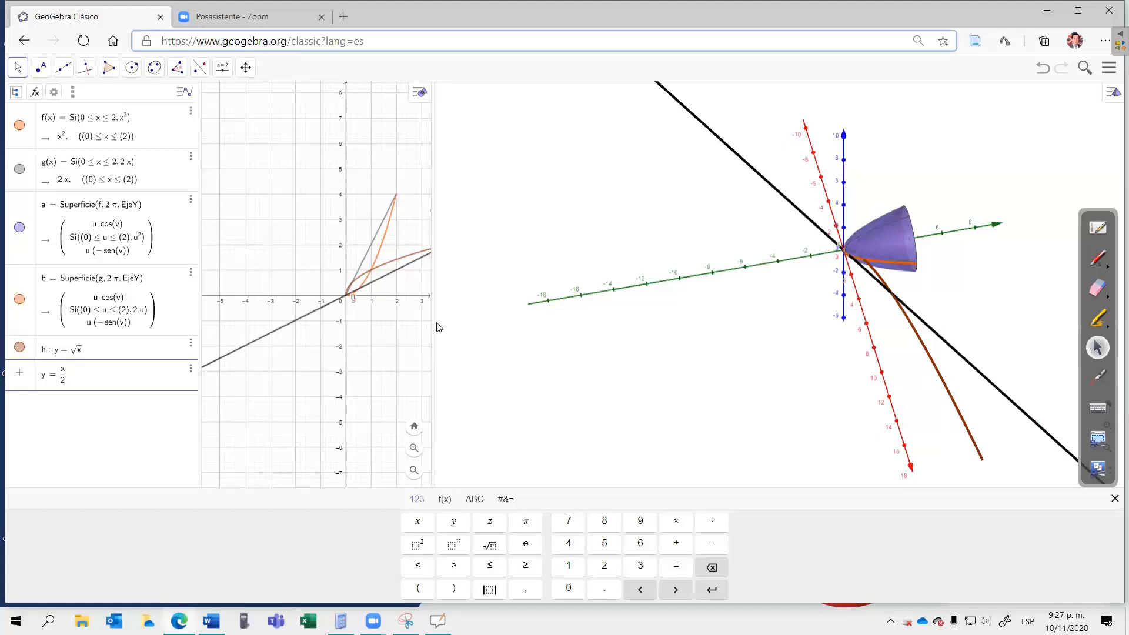
{"action": "left_click_drag", "start_coordinate": [433, 208], "coordinate": [539, 236]}
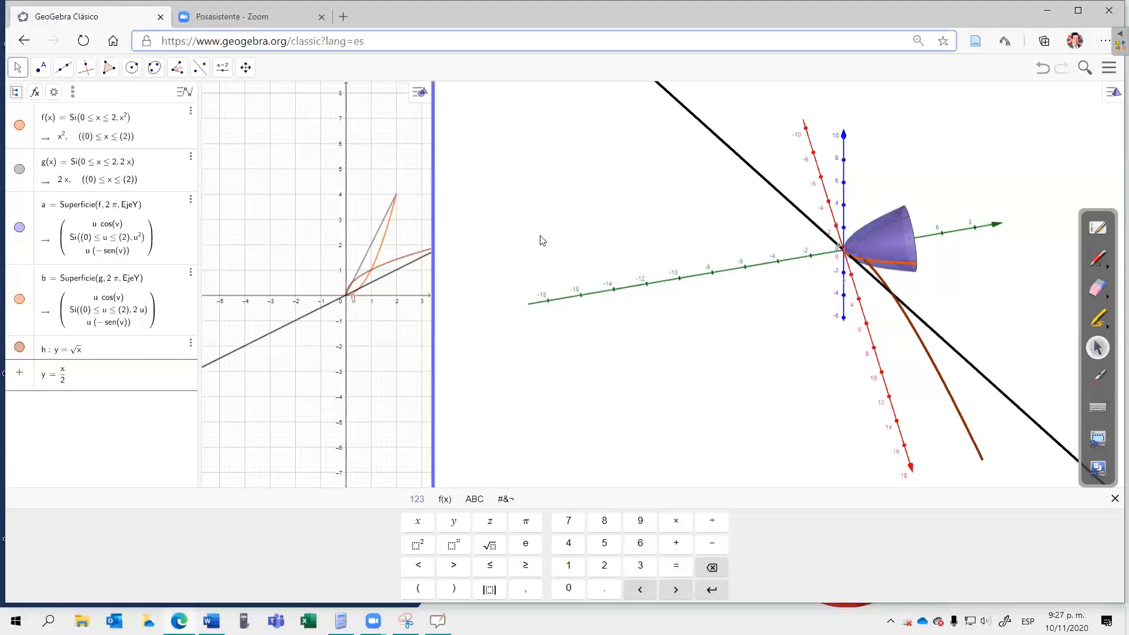
{"action": "left_click", "coordinate": [548, 237]}
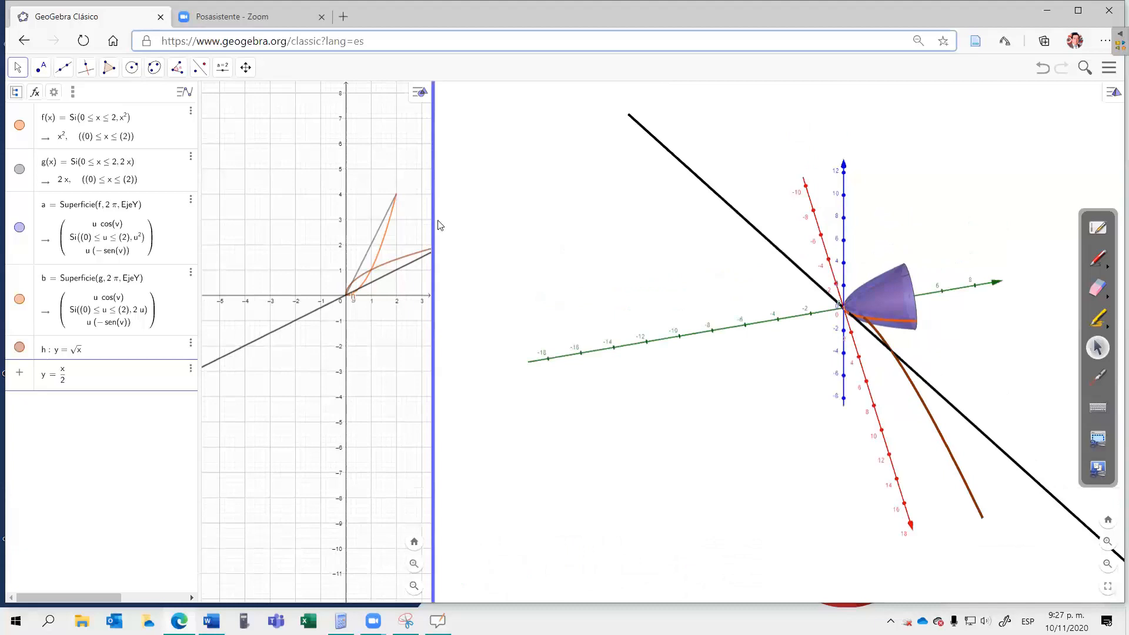
{"action": "left_click_drag", "start_coordinate": [433, 216], "coordinate": [543, 226]}
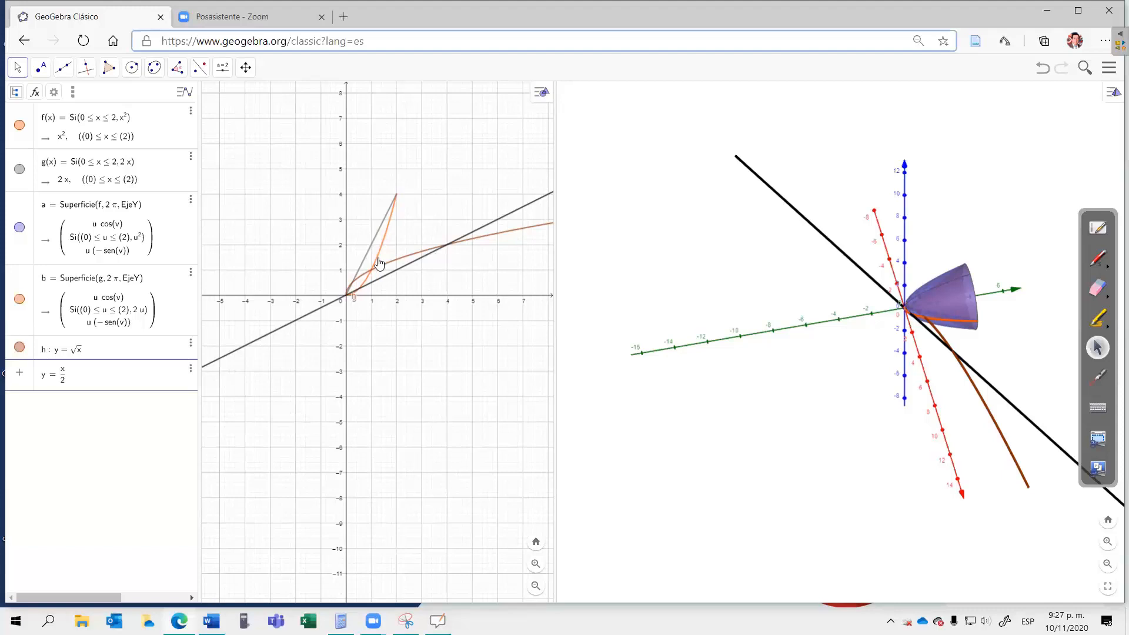
{"action": "left_click", "coordinate": [66, 411]}
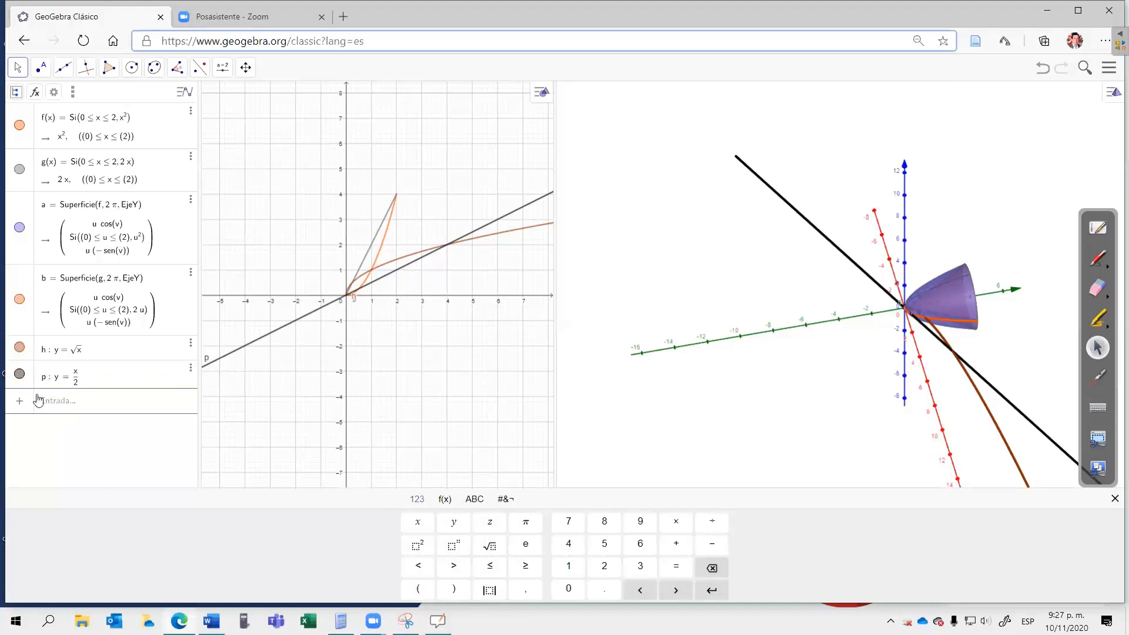
Step: Start a new entry defining V as π times the IntegralEntre command for two functions with lower and upper limits
{"action": "left_click", "coordinate": [51, 402]}
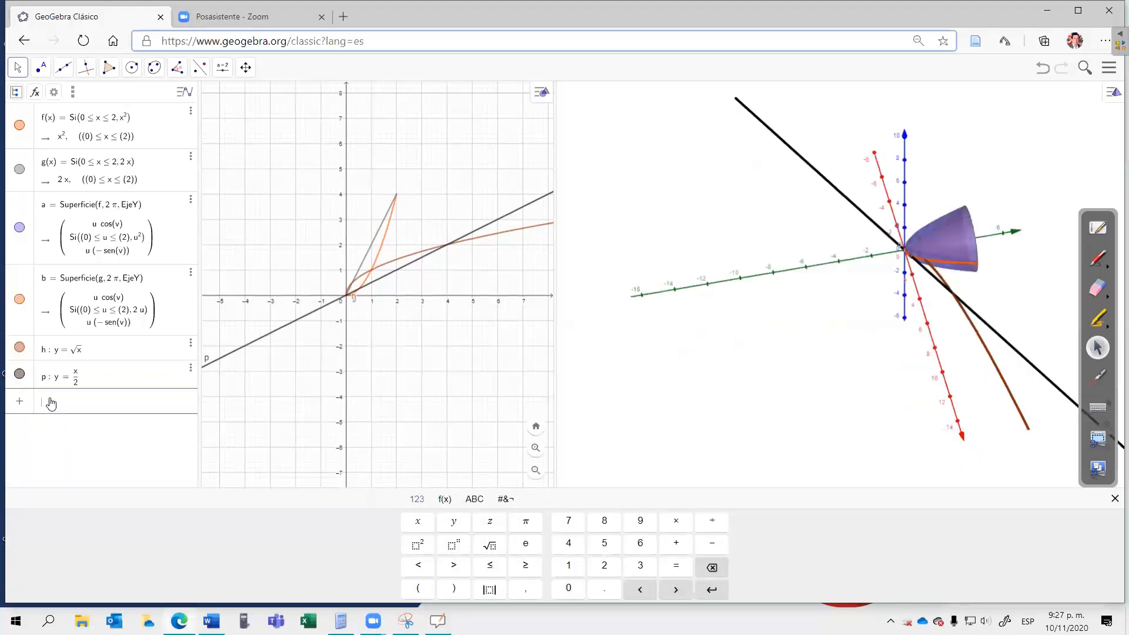
{"action": "type", "text": "V0"}
{"action": "key", "text": "BackSpace"}
{"action": "type", "text": "="}
{"action": "left_click", "coordinate": [527, 525]}
{"action": "type", "text": "*"}
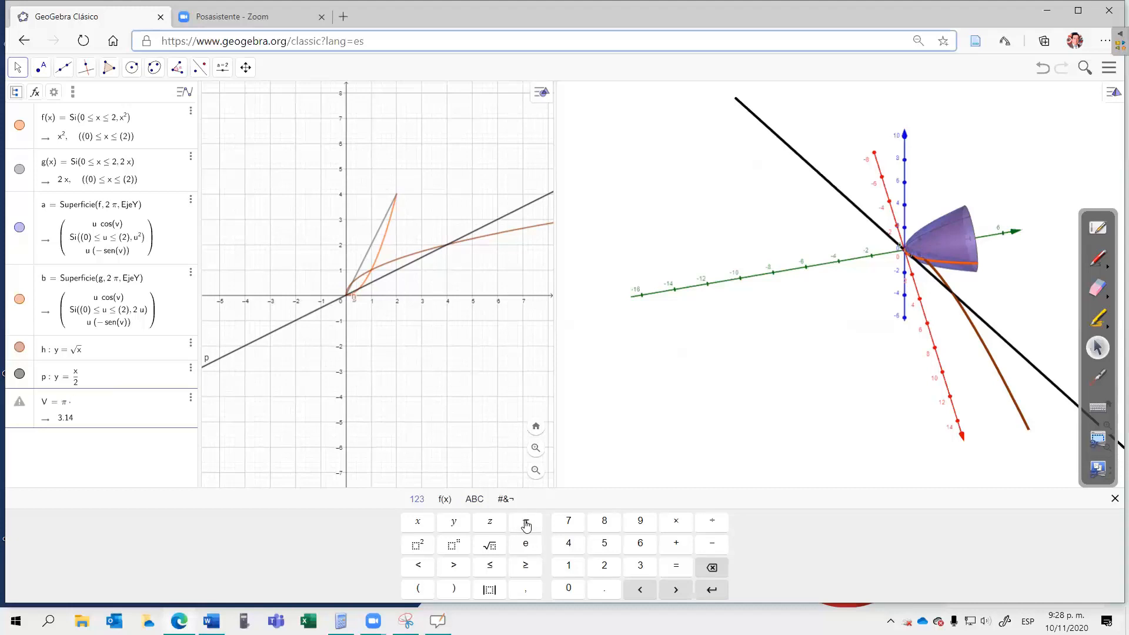
{"action": "type", "text": "inte"}
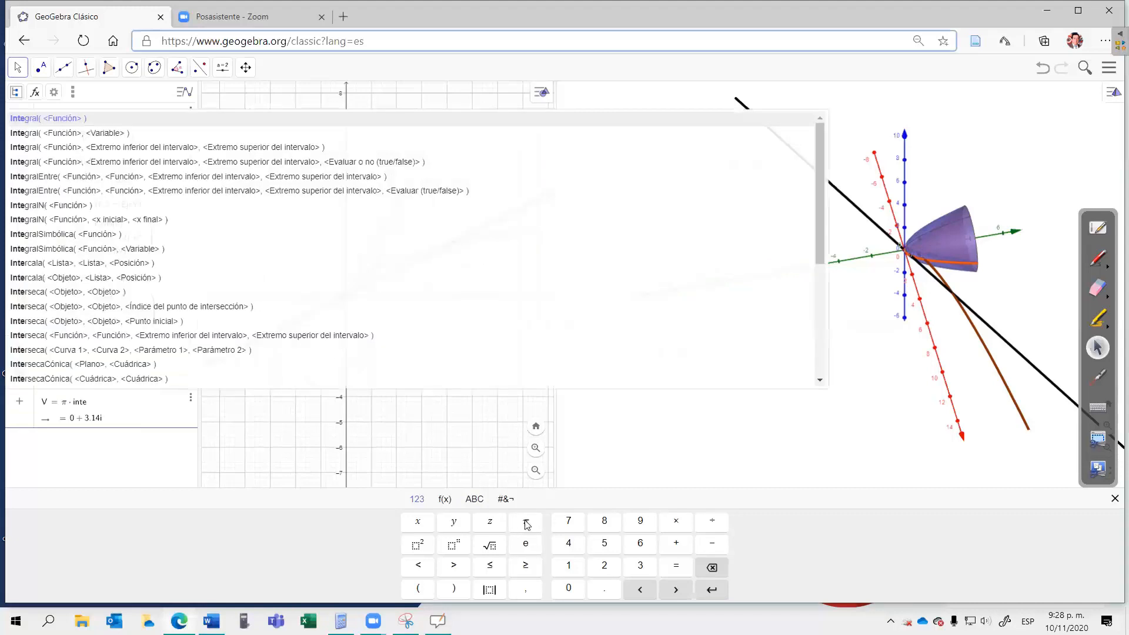
{"action": "left_click", "coordinate": [116, 179]}
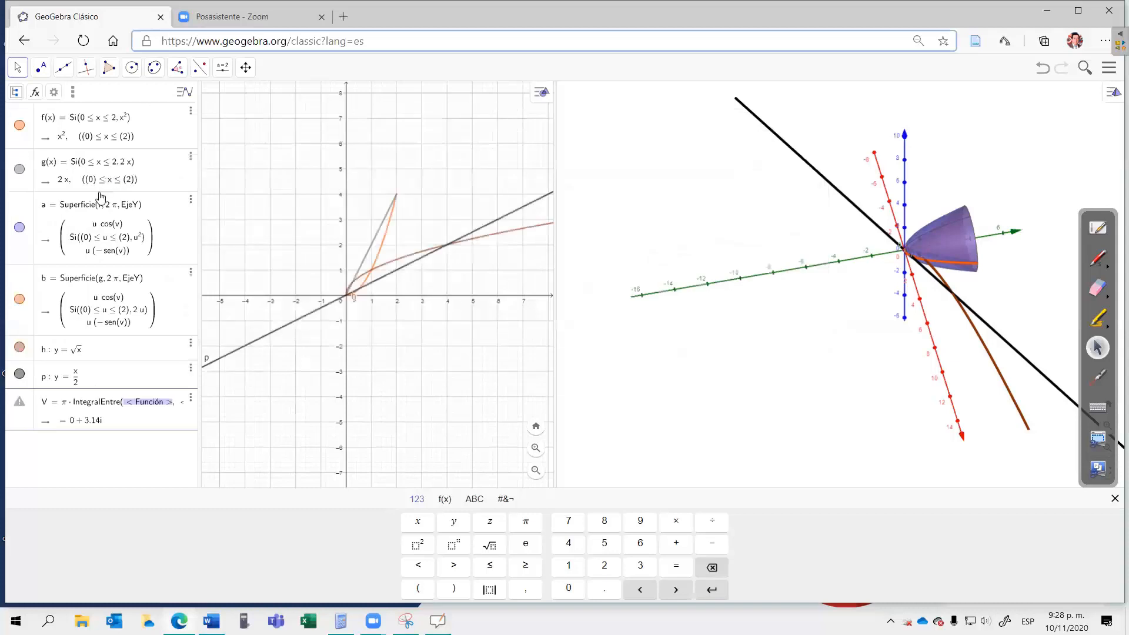
Step: Fill in the IntegralEntre arguments with h², p², lower limit 0 and upper limit 4
{"action": "left_click", "coordinate": [141, 411]}
{"action": "left_click", "coordinate": [420, 546]}
{"action": "key", "text": "Tab"}
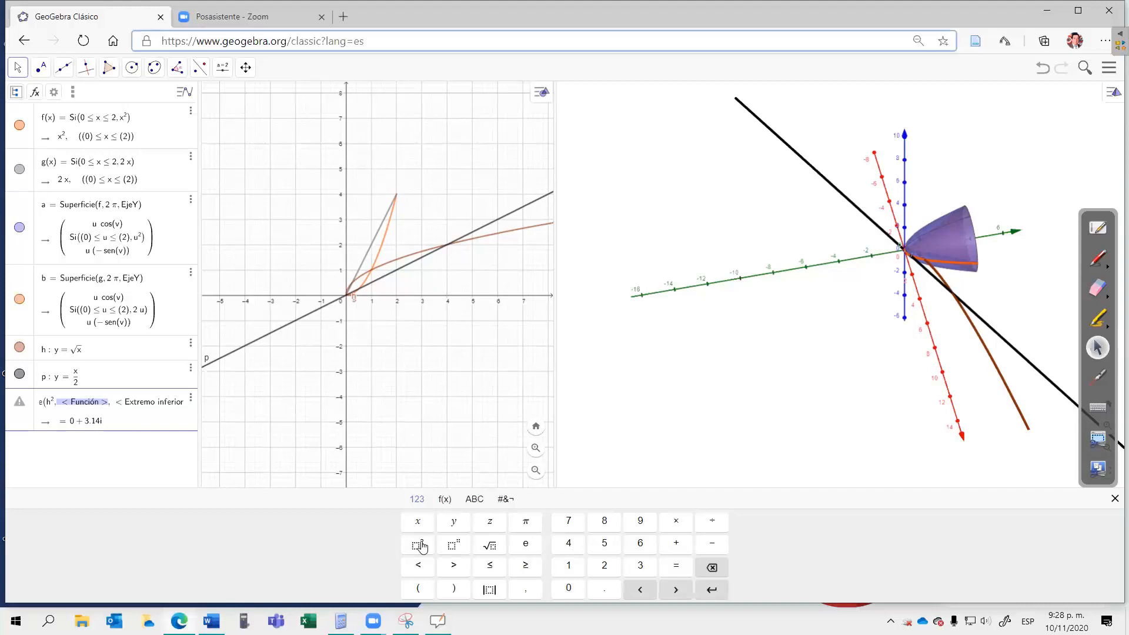
{"action": "type", "text": "p"}
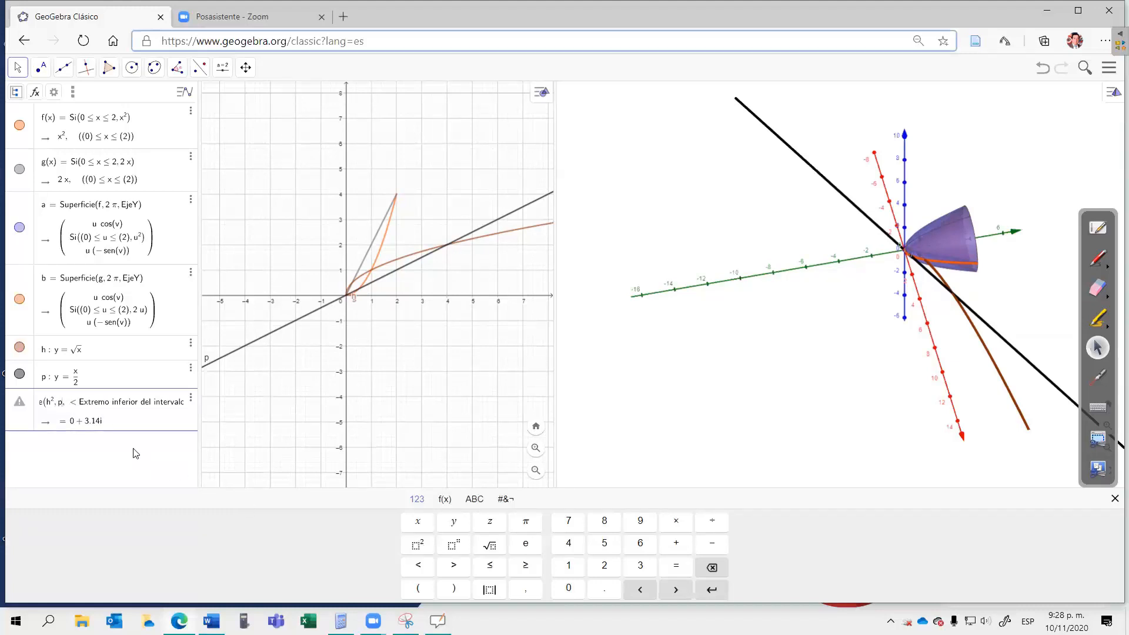
{"action": "left_click", "coordinate": [421, 547]}
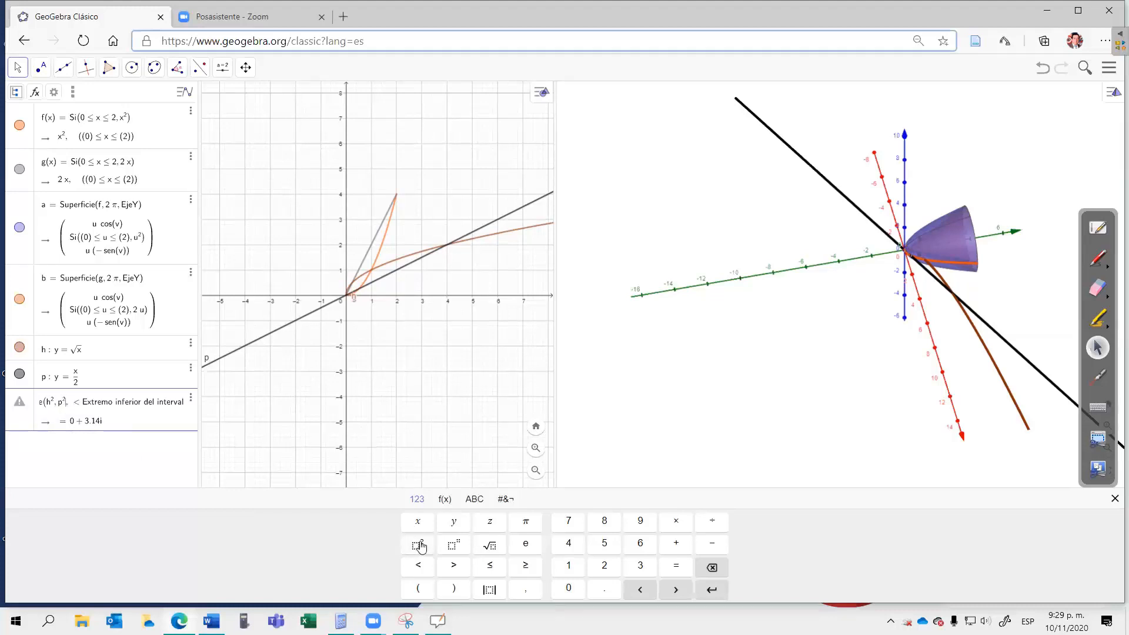
{"action": "key", "text": "Tab"}
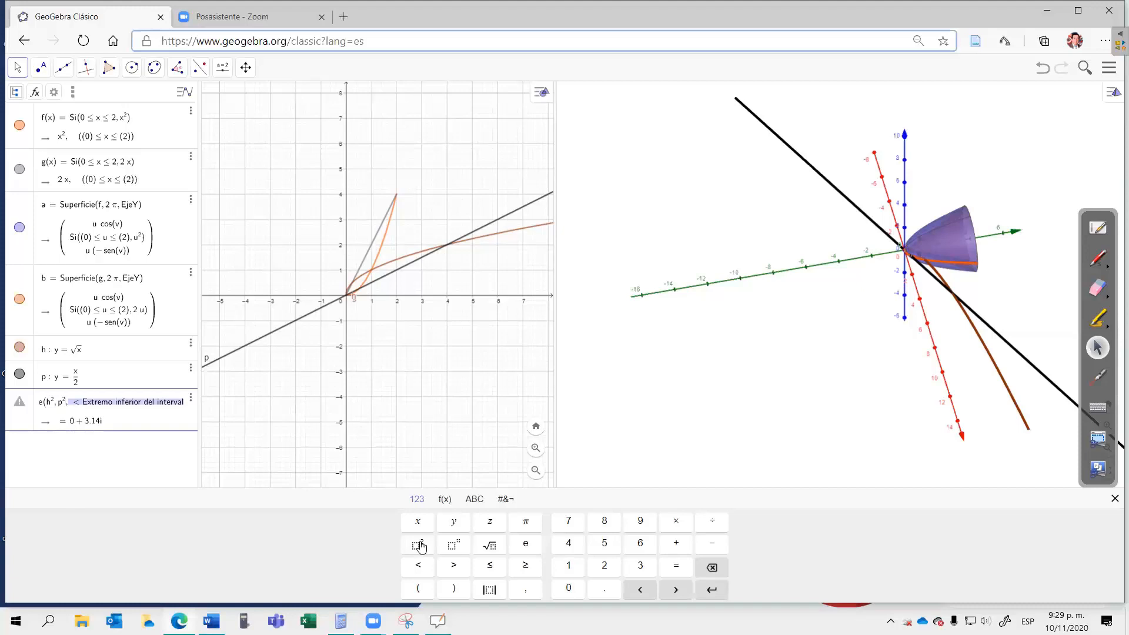
{"action": "type", "text": "0,"}
{"action": "key", "text": "Tab"}
{"action": "type", "text": "4"}
{"action": "key", "text": "Return"}
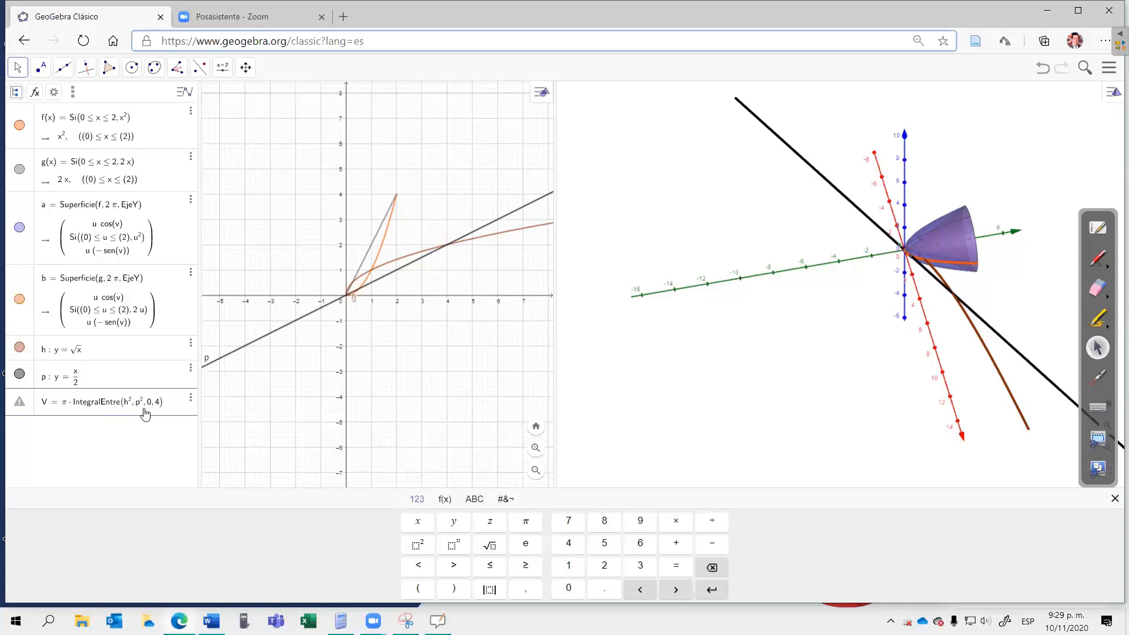
Step: Rewrite the two integrand functions in V as h(x)² and p(x)², and enter the definition
{"action": "type", "text": "(x)"}
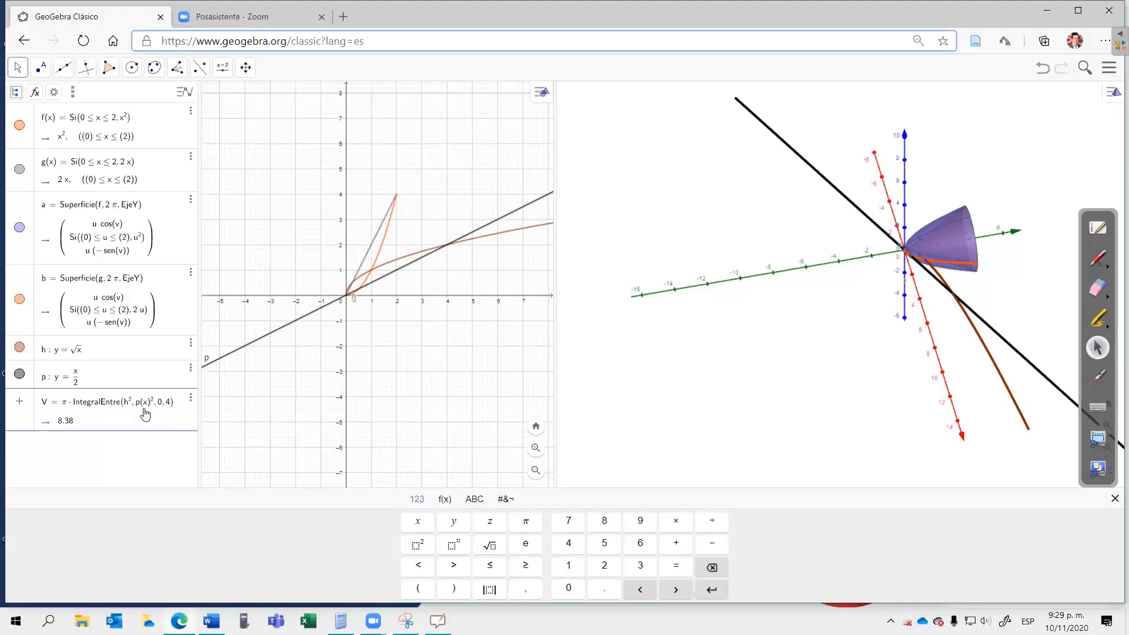
{"action": "left_click", "coordinate": [178, 407]}
{"action": "key", "text": "Return"}
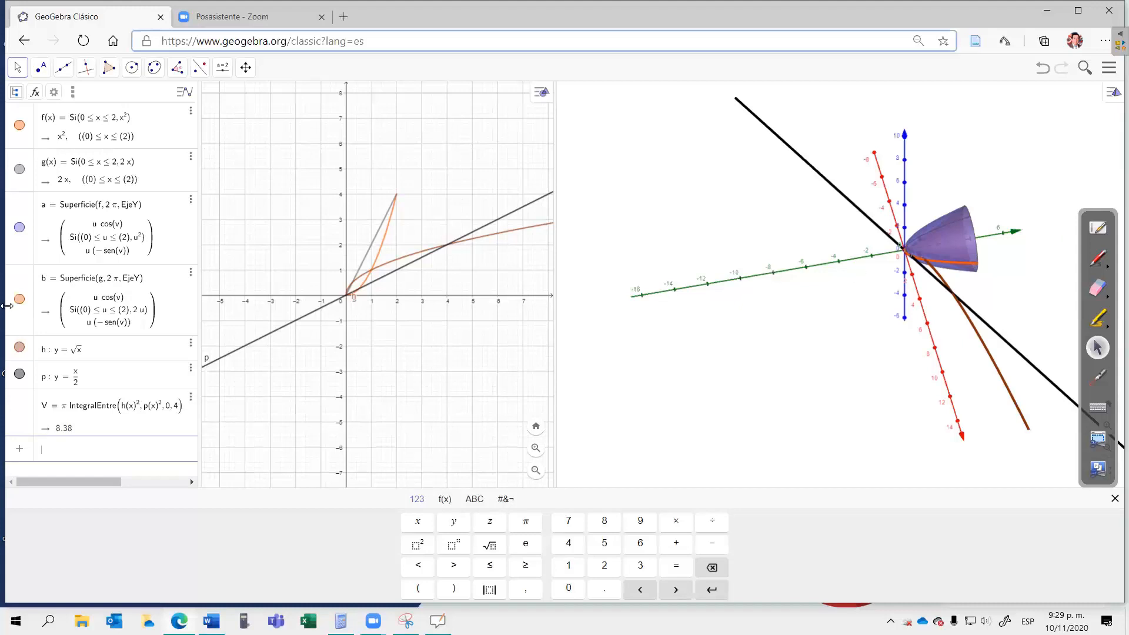
Step: Hide the curves y = √x and y = x/2, and compare V with the handwritten volume on the OpenBoard whiteboard
{"action": "left_click", "coordinate": [19, 347]}
{"action": "left_click", "coordinate": [19, 375]}
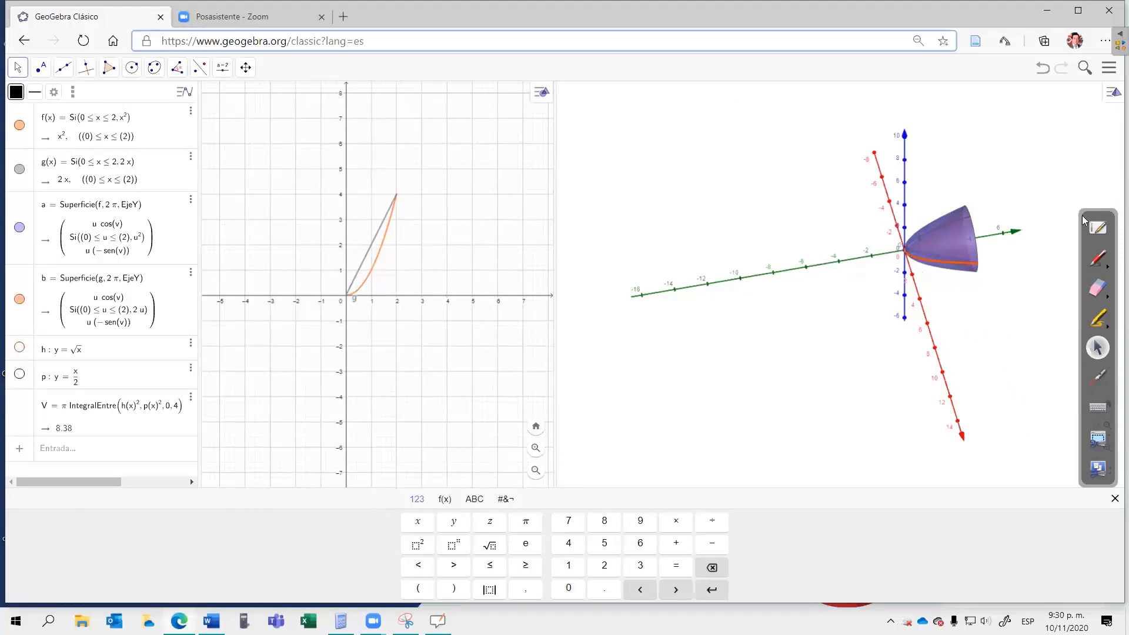
{"action": "left_click", "coordinate": [1096, 227]}
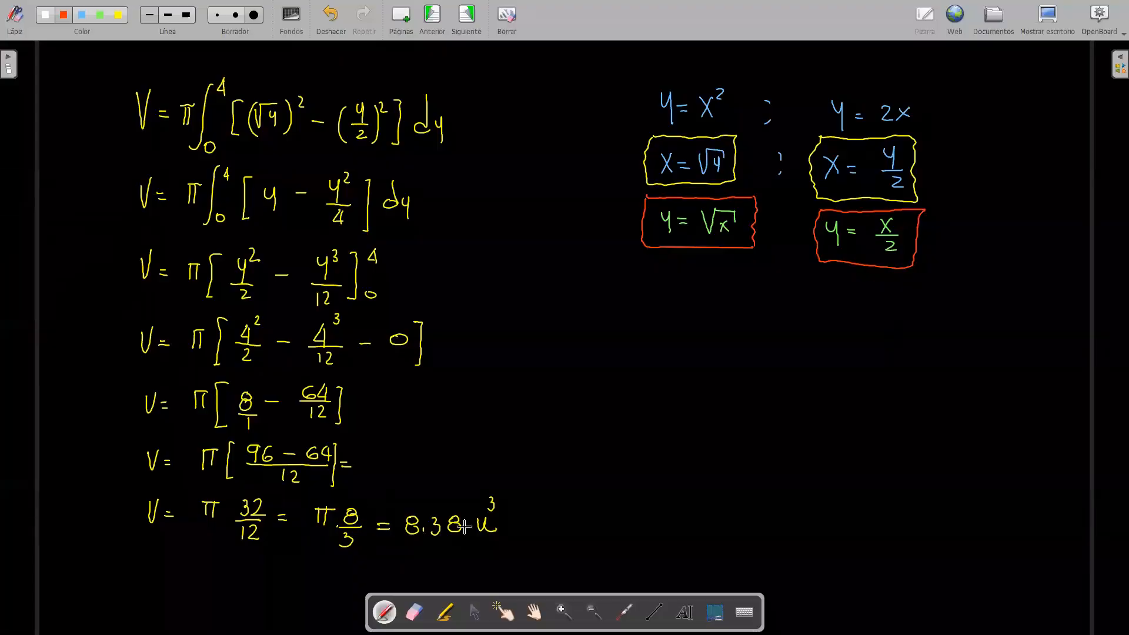
{"action": "left_click", "coordinate": [1046, 23]}
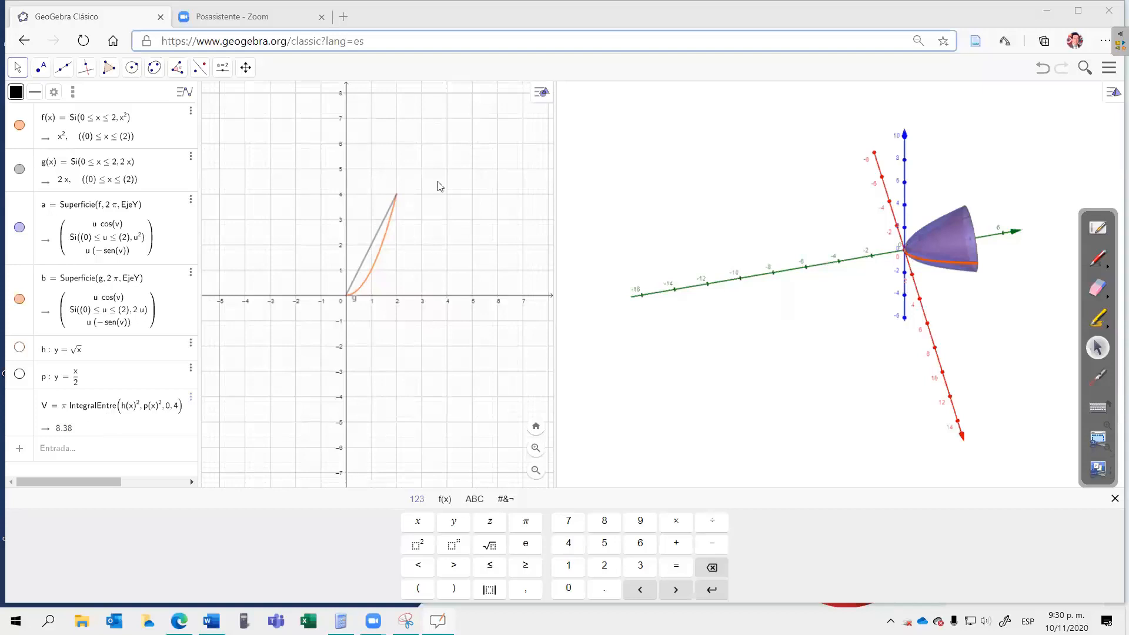
{"action": "mouse_move", "coordinate": [858, 444]}
{"action": "left_mouse_down"}
{"action": "mouse_move", "coordinate": [820, 443]}
{"action": "mouse_move", "coordinate": [934, 422]}
{"action": "mouse_move", "coordinate": [875, 433]}
{"action": "mouse_move", "coordinate": [910, 433]}
{"action": "mouse_move", "coordinate": [854, 431]}
{"action": "left_mouse_up"}
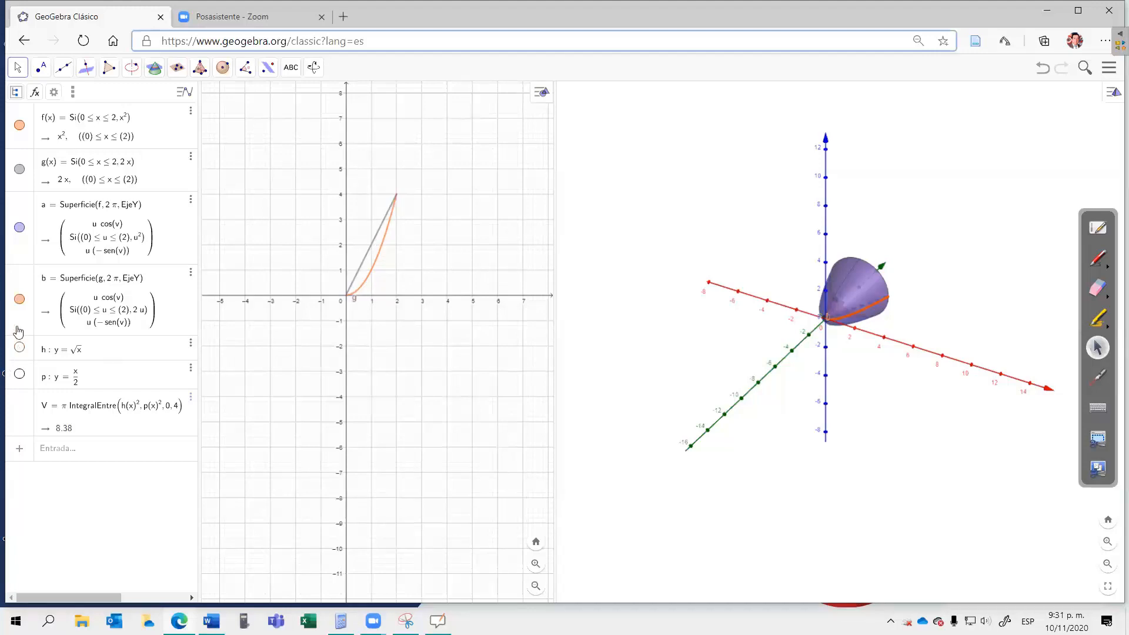
Step: Show the inverse curves y = √x and y = x/2 alone, then together with the original functions f and g
{"action": "left_click", "coordinate": [20, 170]}
{"action": "left_click", "coordinate": [19, 124]}
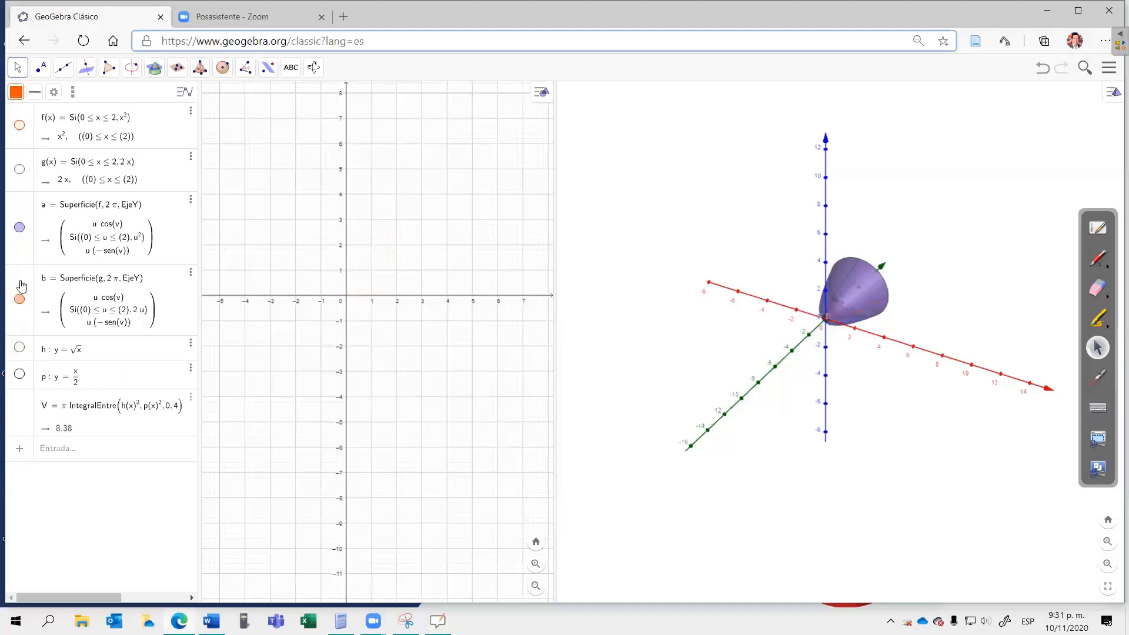
{"action": "left_click", "coordinate": [20, 348]}
{"action": "left_click", "coordinate": [19, 374]}
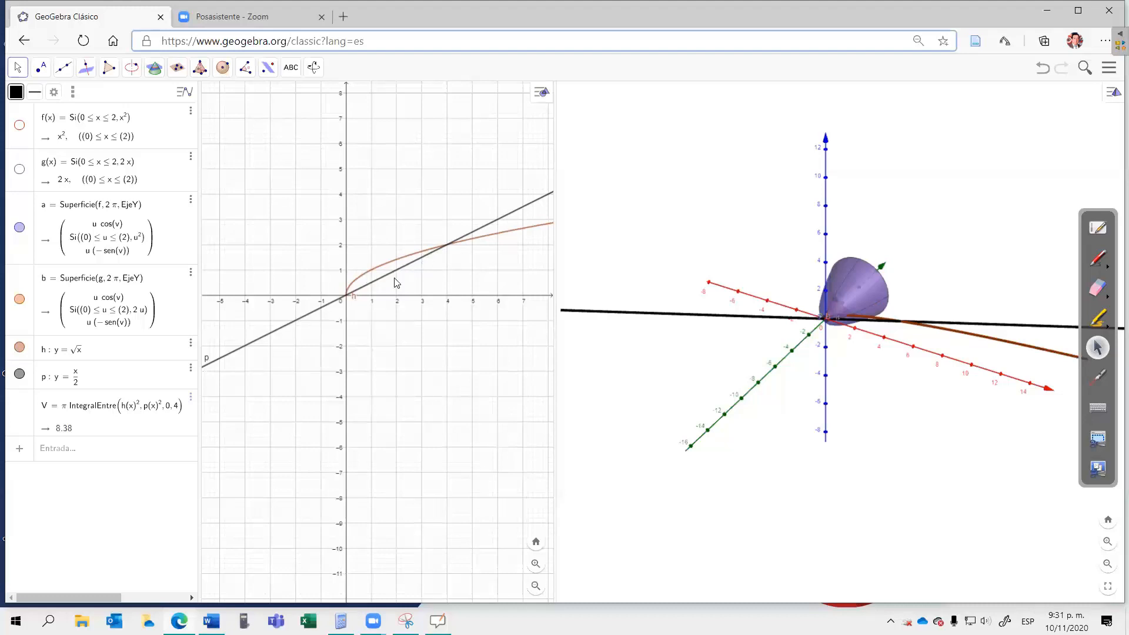
{"action": "scroll", "coordinate": [396, 282], "scroll_direction": "up", "scroll_amount": 3}
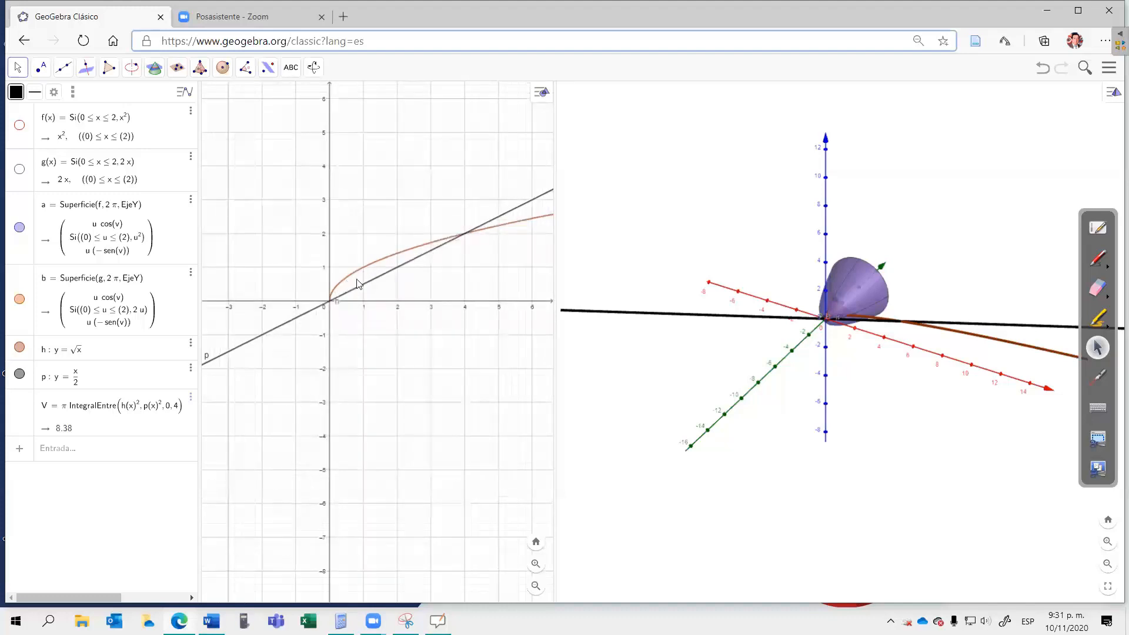
{"action": "left_click", "coordinate": [20, 126]}
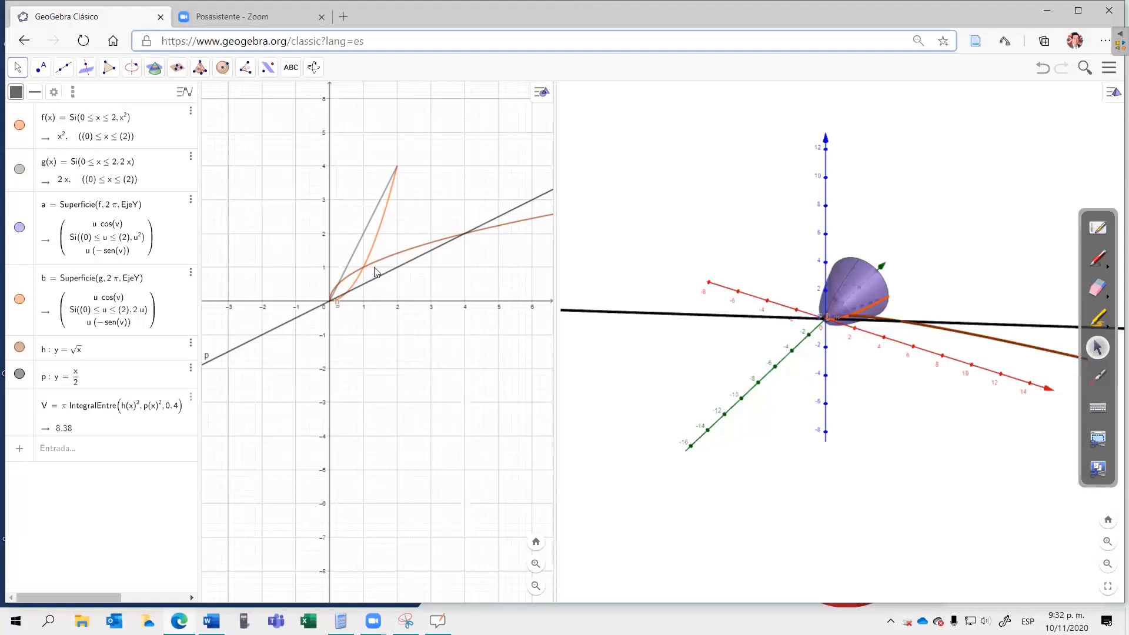
Step: Switch to the OpenBoard whiteboard and go back two pages to the y = x² + 1 and y = −x + 3 example
{"action": "left_click", "coordinate": [1103, 227]}
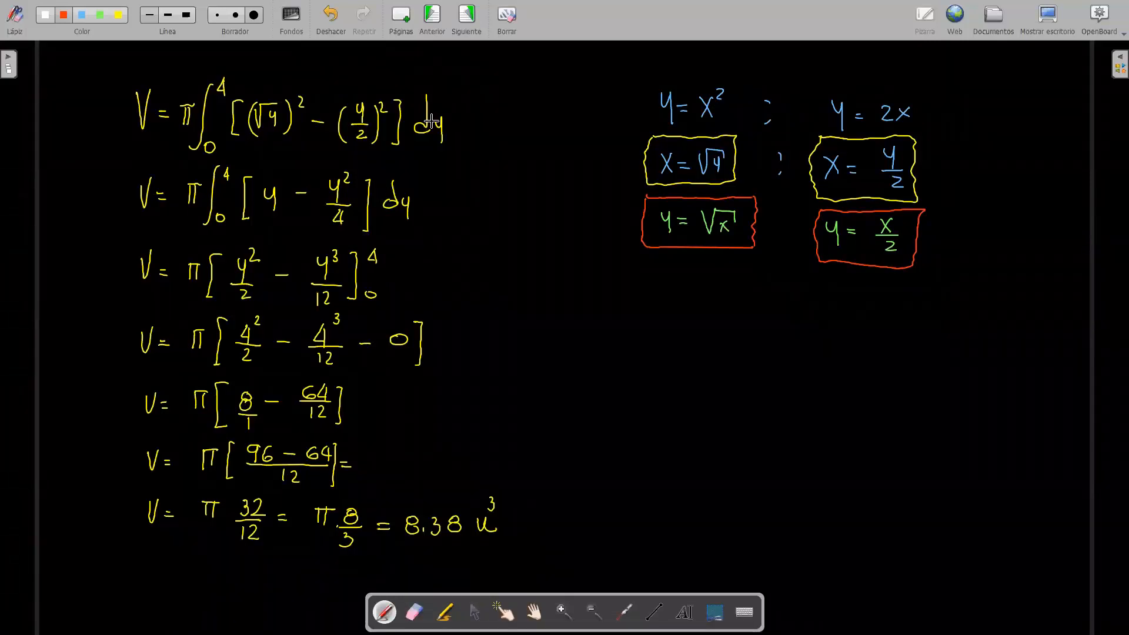
{"action": "left_click", "coordinate": [432, 15]}
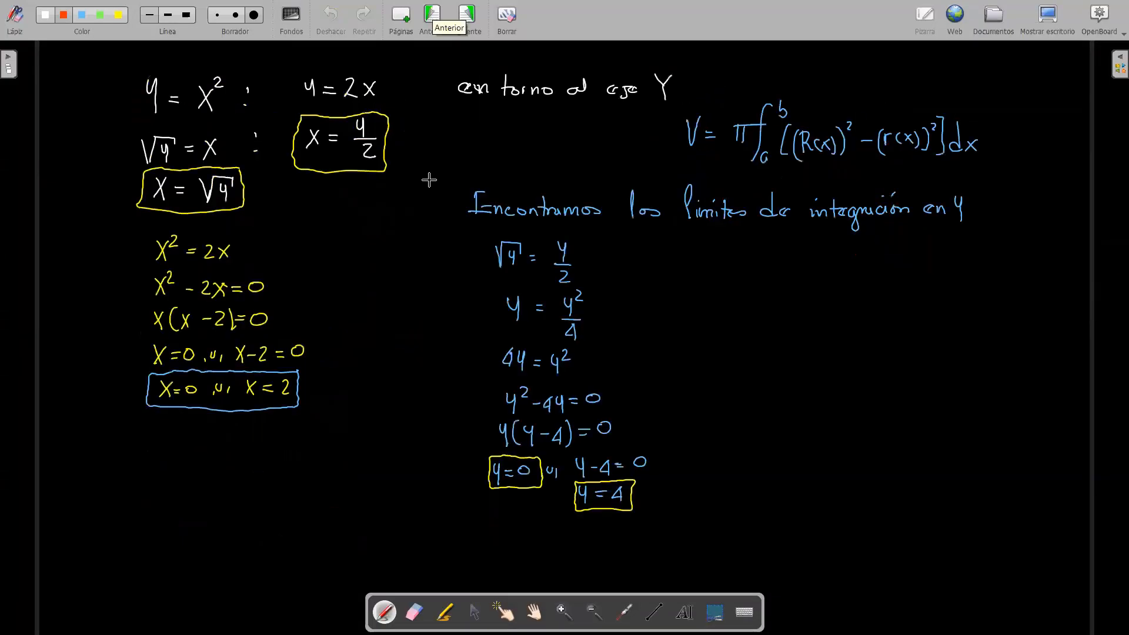
{"action": "key", "text": "Page_Up"}
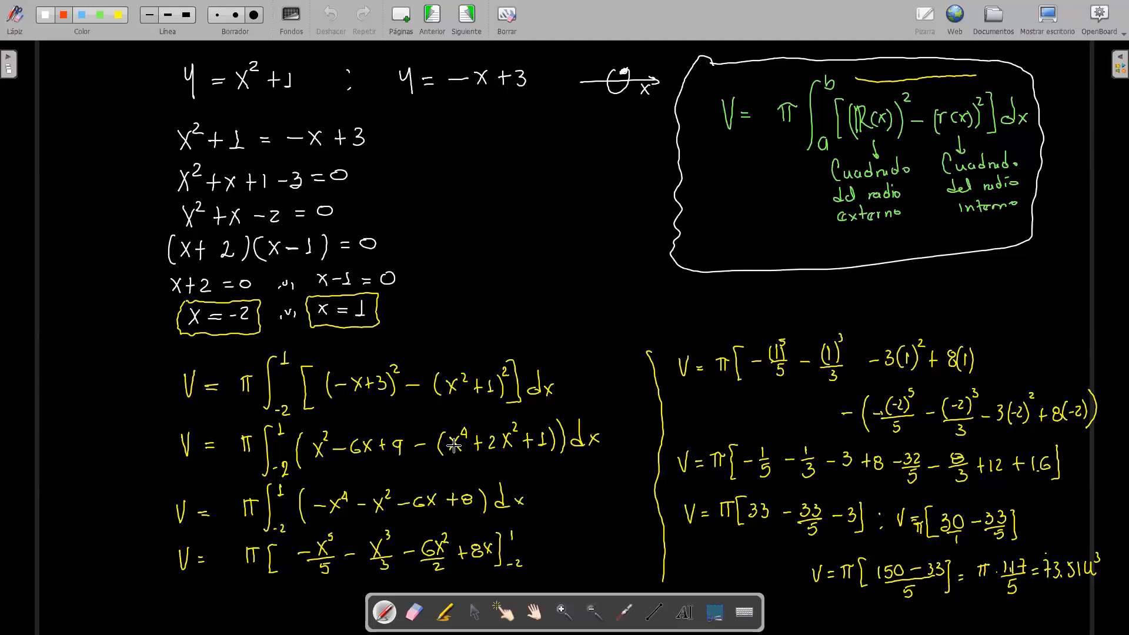
Step: Return to GeoGebra, hide the curves y = √x and y = x/2, and view the solid of revolution from the side
{"action": "left_click", "coordinate": [1048, 21]}
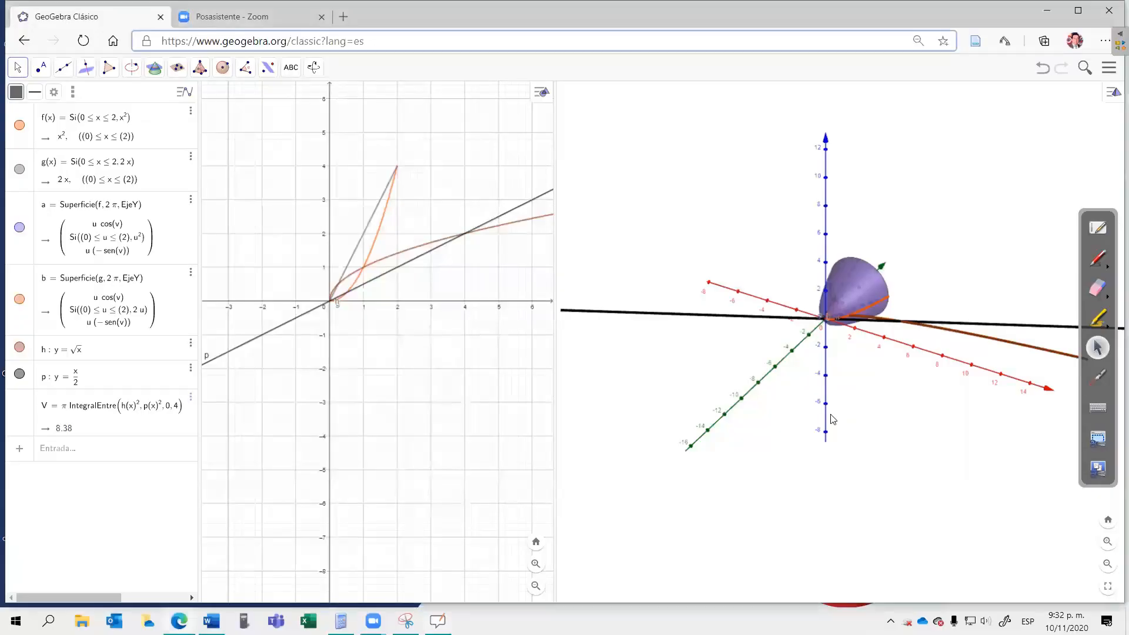
{"action": "left_click_drag", "start_coordinate": [786, 420], "coordinate": [806, 374]}
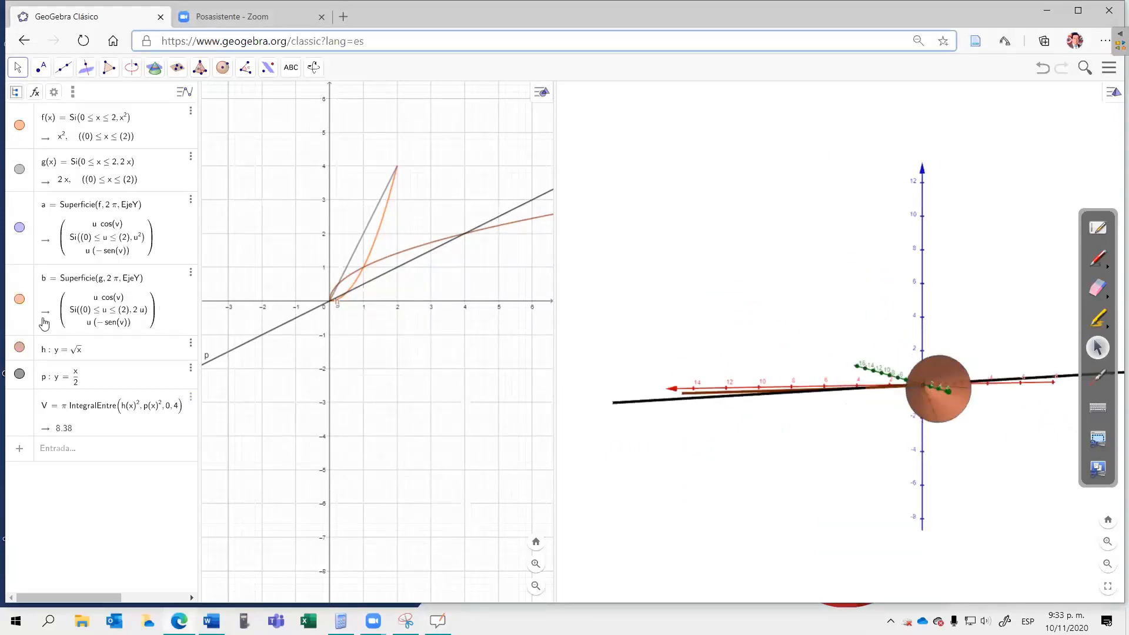
{"action": "left_click", "coordinate": [20, 348]}
{"action": "left_click", "coordinate": [19, 374]}
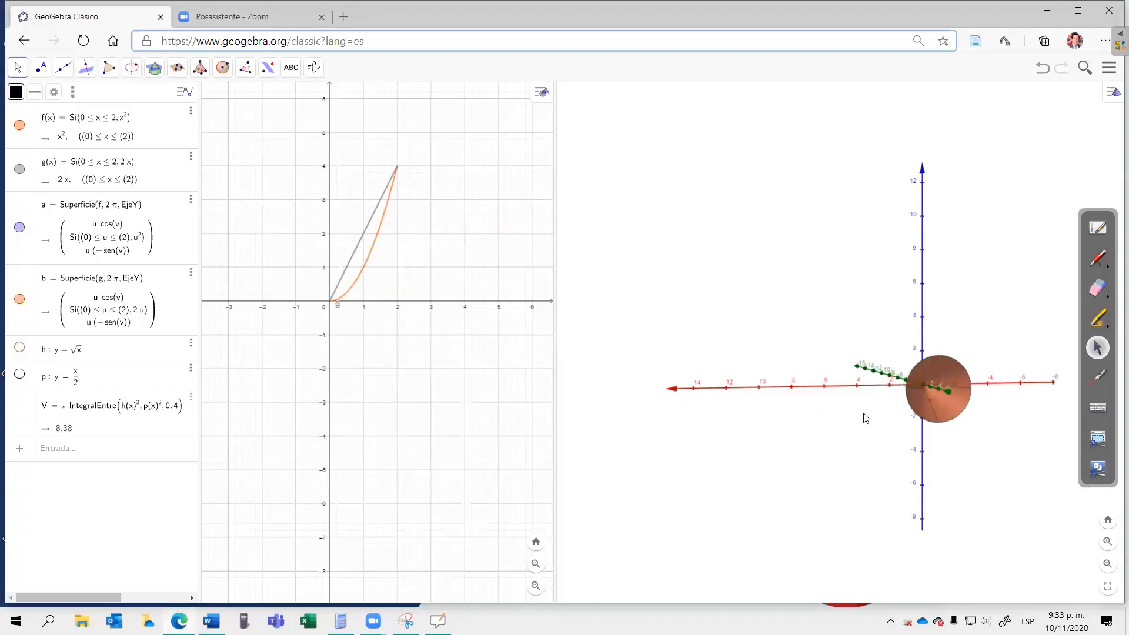
{"action": "left_click_drag", "start_coordinate": [882, 415], "coordinate": [904, 410]}
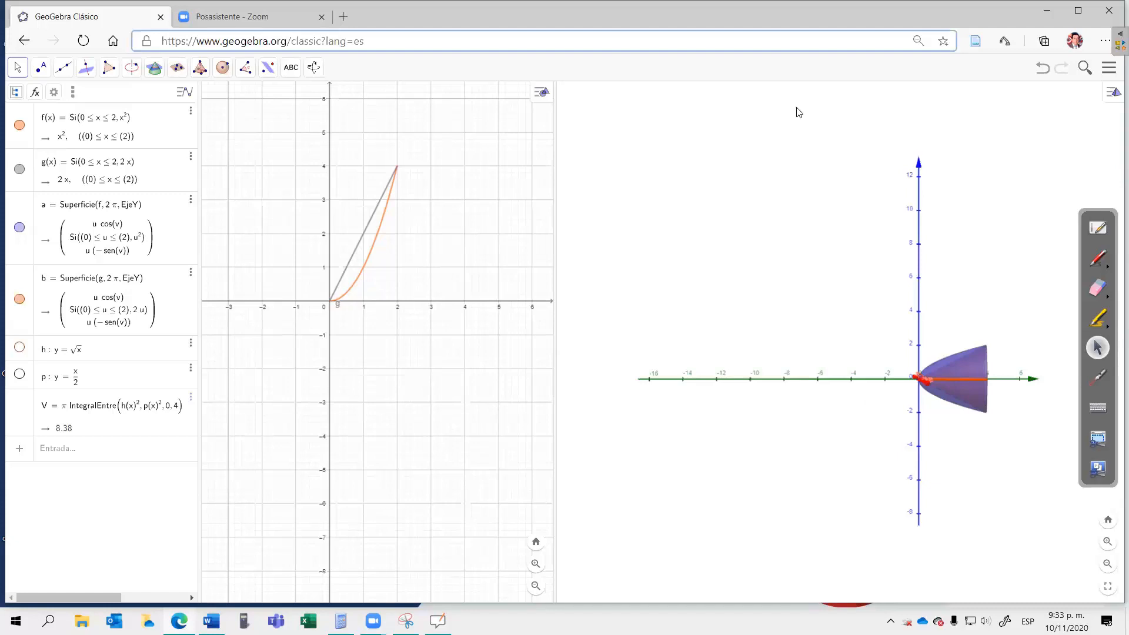
Step: Switch to the OpenBoard whiteboard, page through the worked solution for y = x² and y = 2x, and go to a blank page
{"action": "left_click", "coordinate": [1097, 228]}
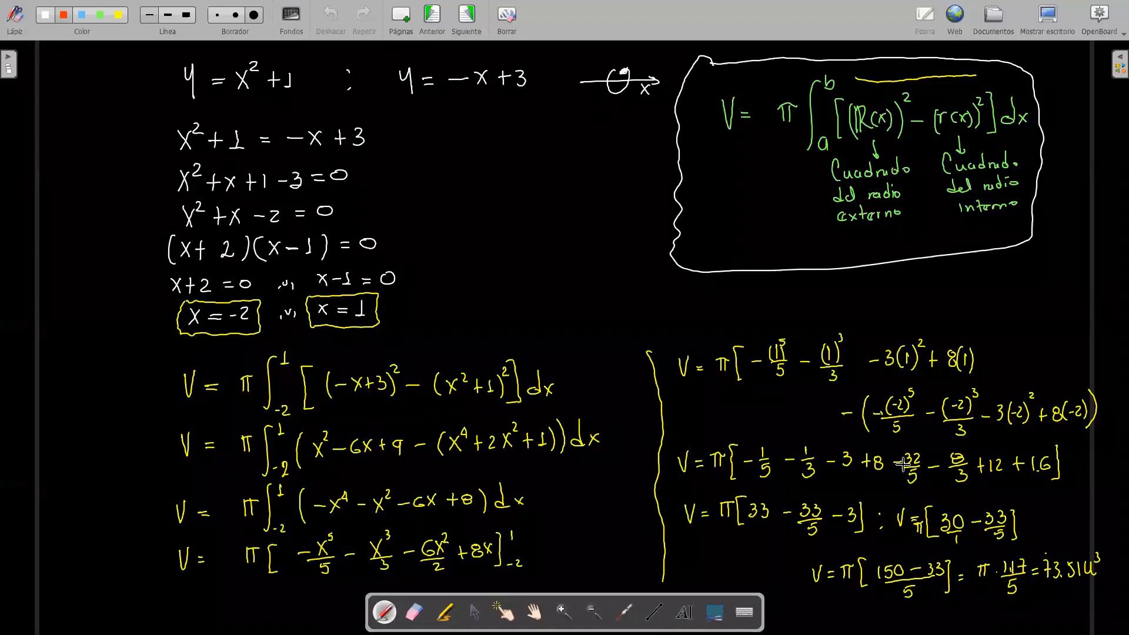
{"action": "left_click", "coordinate": [471, 16]}
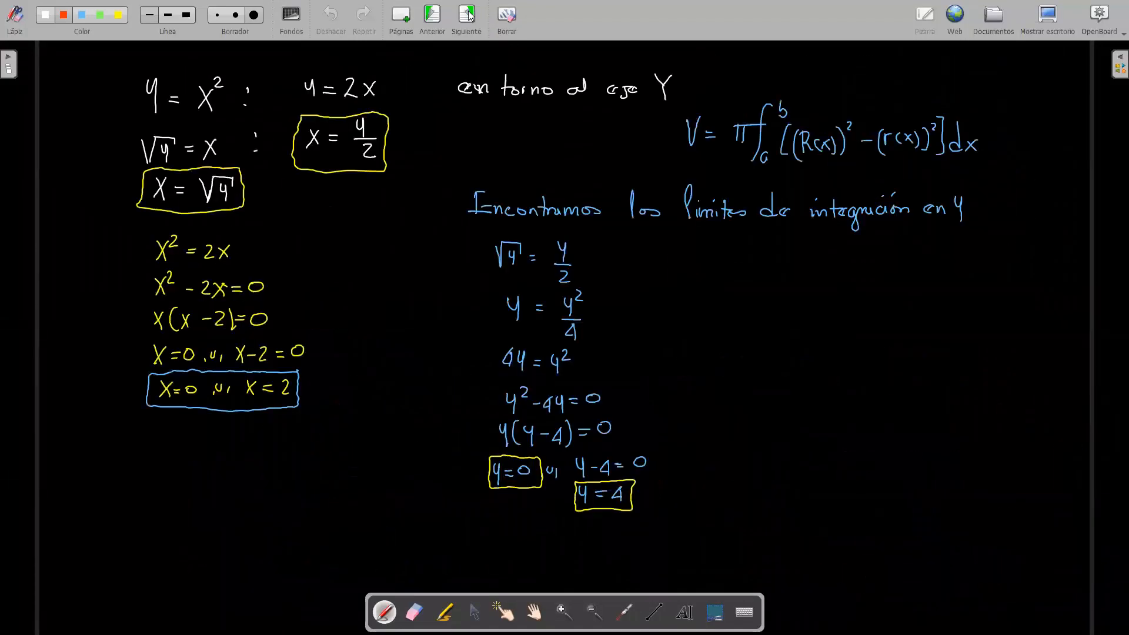
{"action": "left_click", "coordinate": [470, 16]}
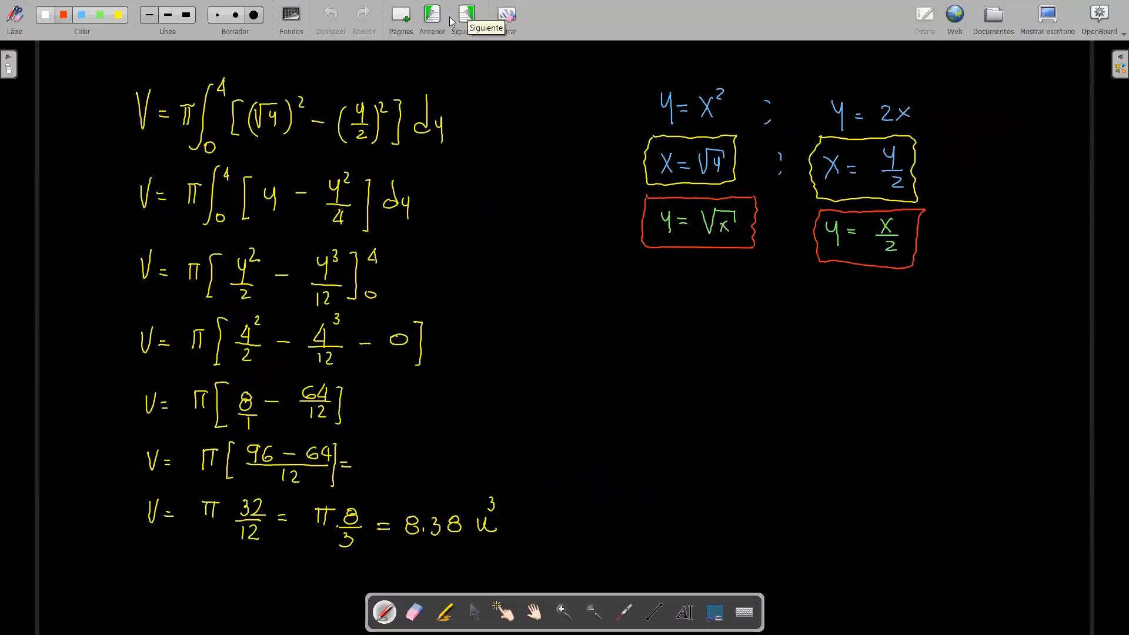
{"action": "left_click", "coordinate": [432, 17]}
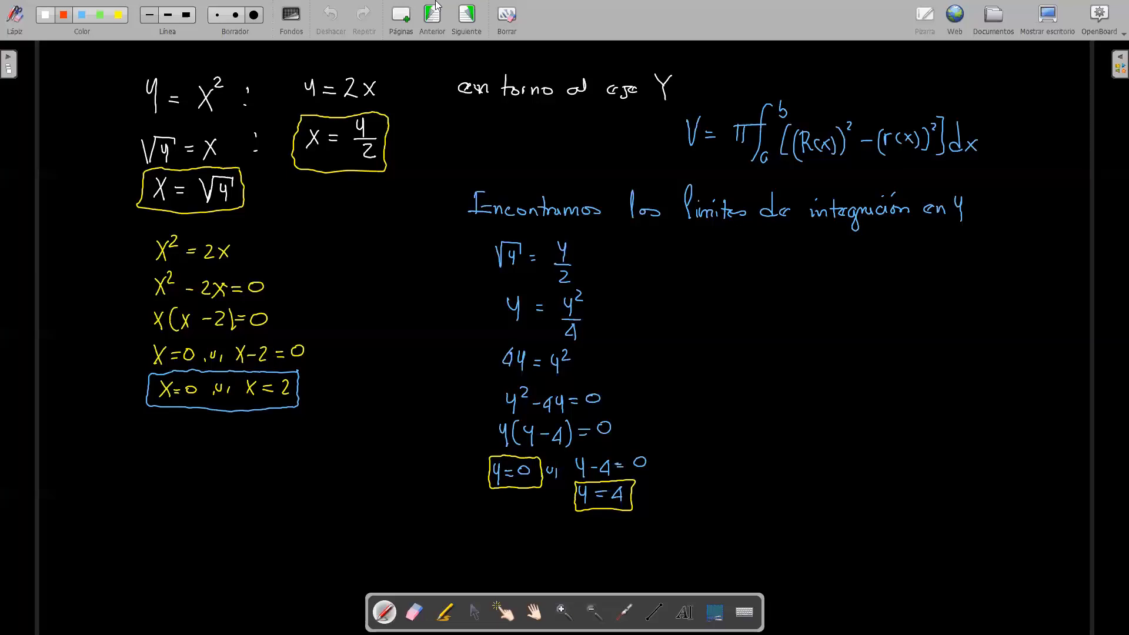
{"action": "left_click", "coordinate": [436, 7]}
{"action": "left_click", "coordinate": [470, 16]}
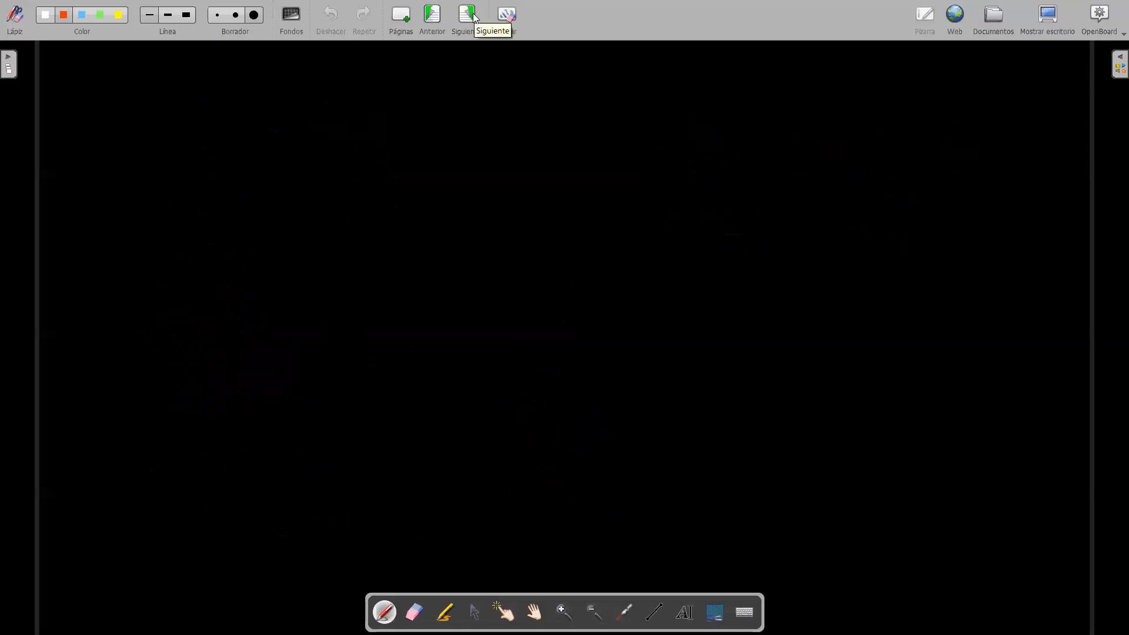
Step: Handwrite the two functions y = 2x − x² ; y = 0 in red at the head of the blank page
{"action": "mouse_move", "coordinate": [156, 72]}
{"action": "left_mouse_down"}
{"action": "mouse_move", "coordinate": [162, 103]}
{"action": "mouse_move", "coordinate": [181, 89]}
{"action": "left_mouse_up"}
{"action": "left_click_drag", "start_coordinate": [175, 93], "coordinate": [226, 96]}
{"action": "left_click_drag", "start_coordinate": [230, 86], "coordinate": [239, 97]}
{"action": "mouse_move", "coordinate": [239, 84]}
{"action": "left_mouse_down"}
{"action": "mouse_move", "coordinate": [230, 97]}
{"action": "mouse_move", "coordinate": [270, 89]}
{"action": "left_mouse_up"}
{"action": "left_click_drag", "start_coordinate": [277, 83], "coordinate": [289, 95]}
{"action": "mouse_move", "coordinate": [288, 82]}
{"action": "left_mouse_down"}
{"action": "mouse_move", "coordinate": [277, 96]}
{"action": "mouse_move", "coordinate": [336, 84]}
{"action": "left_mouse_up"}
{"action": "left_click_drag", "start_coordinate": [336, 95], "coordinate": [335, 98]}
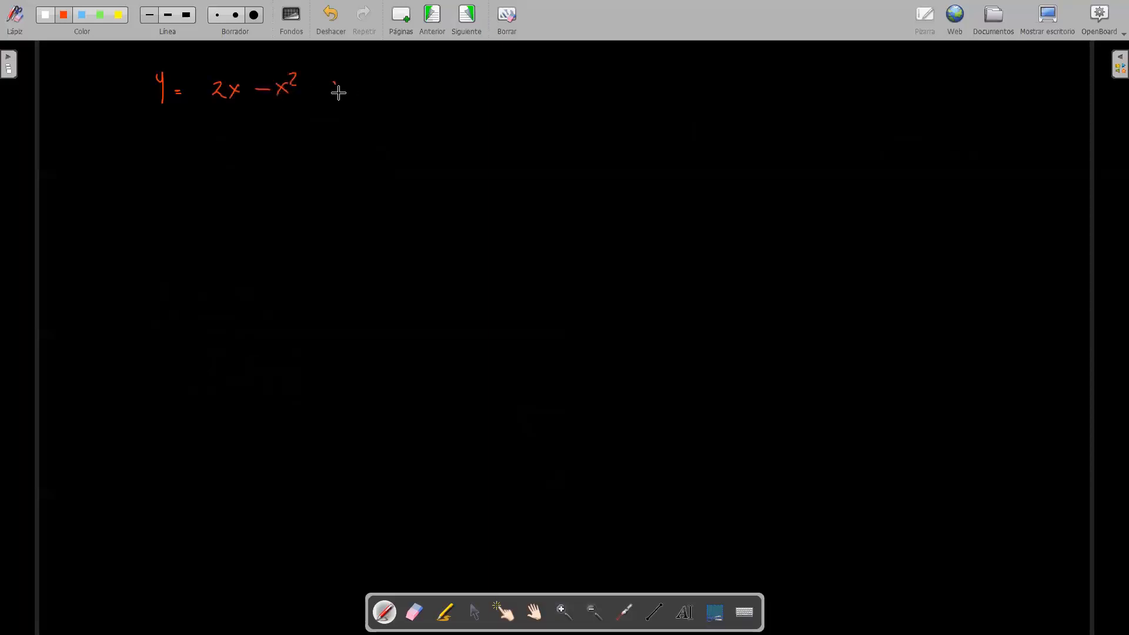
{"action": "left_click_drag", "start_coordinate": [391, 77], "coordinate": [395, 86]}
{"action": "mouse_move", "coordinate": [401, 75]}
{"action": "left_mouse_down"}
{"action": "mouse_move", "coordinate": [396, 101]}
{"action": "mouse_move", "coordinate": [419, 85]}
{"action": "left_mouse_up"}
{"action": "left_click_drag", "start_coordinate": [407, 92], "coordinate": [434, 82]}
Step: Draw a vertical and a horizontal coordinate axis in red with the line tool, beside the equations
{"action": "left_click", "coordinate": [655, 613]}
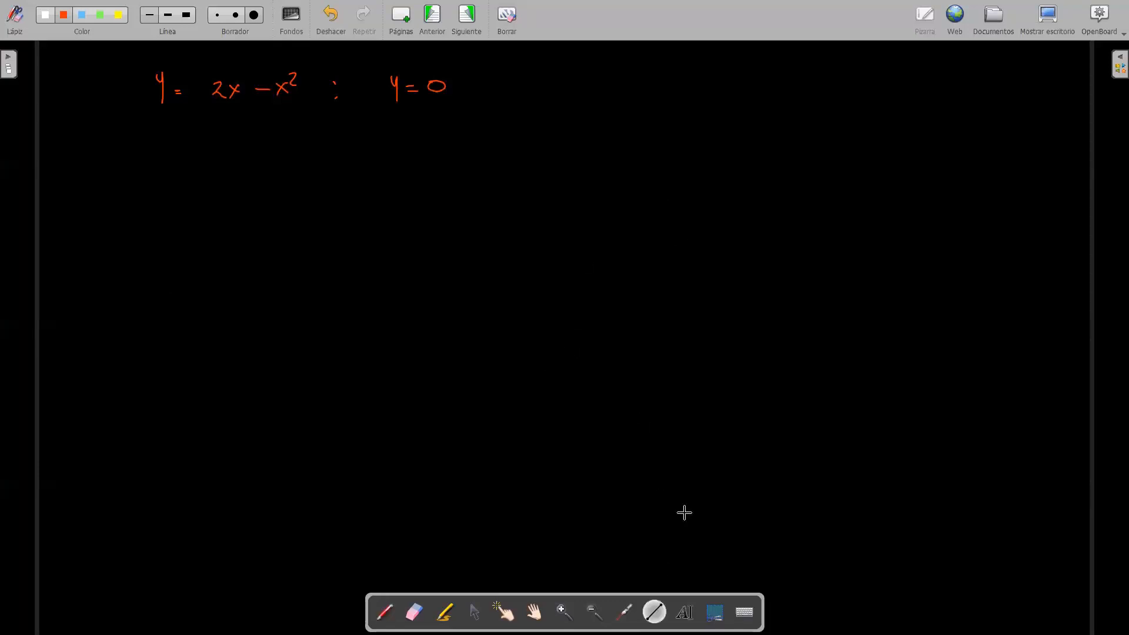
{"action": "left_click_drag", "start_coordinate": [768, 106], "coordinate": [768, 392]}
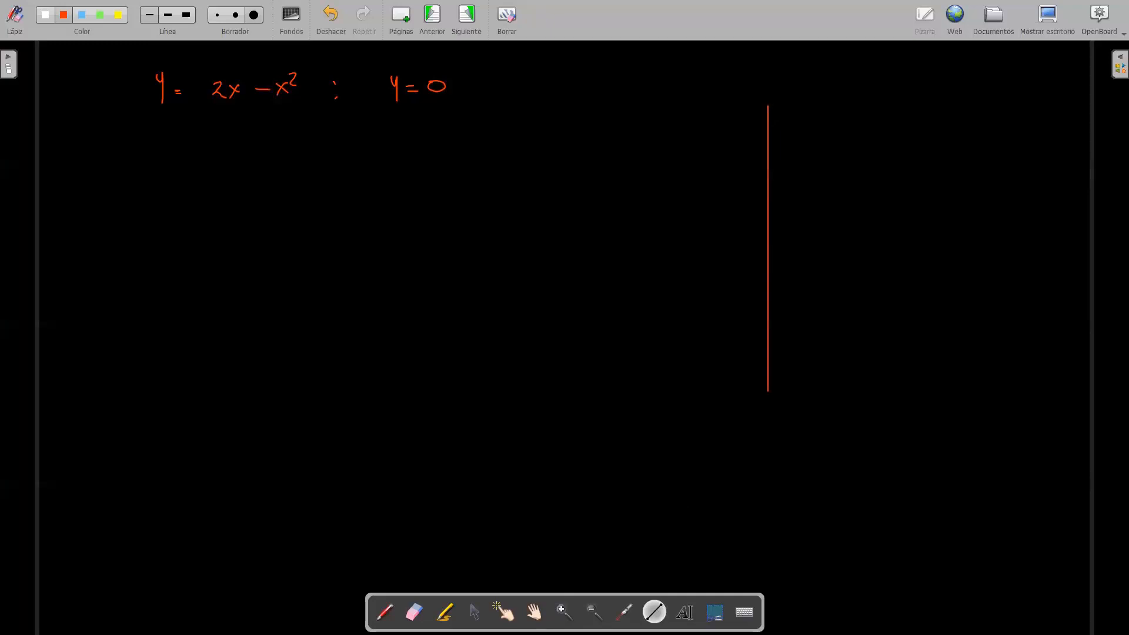
{"action": "mouse_move", "coordinate": [660, 273]}
{"action": "left_mouse_down"}
{"action": "mouse_move", "coordinate": [949, 294]}
{"action": "mouse_move", "coordinate": [996, 284]}
{"action": "mouse_move", "coordinate": [997, 273]}
{"action": "left_mouse_up"}
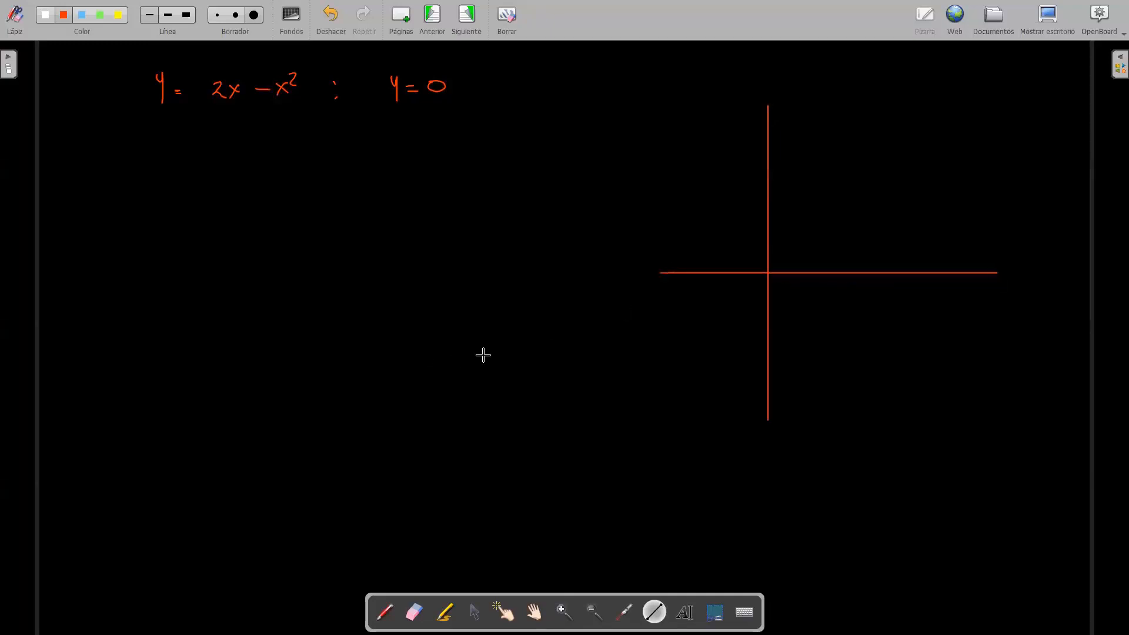
Step: Add a yellow arrowhead and the label x to the horizontal axis, and trace its positive half in yellow
{"action": "left_click", "coordinate": [117, 13]}
{"action": "left_click_drag", "start_coordinate": [993, 270], "coordinate": [995, 274]}
{"action": "left_click", "coordinate": [387, 614]}
{"action": "left_click_drag", "start_coordinate": [1001, 272], "coordinate": [991, 295]}
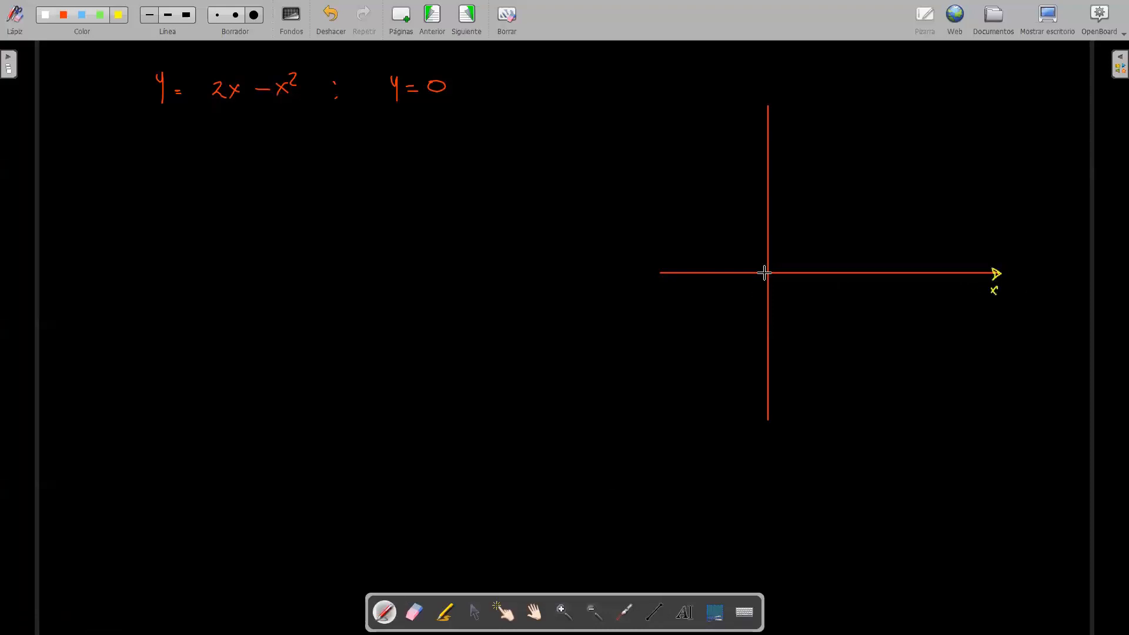
{"action": "left_click", "coordinate": [654, 612]}
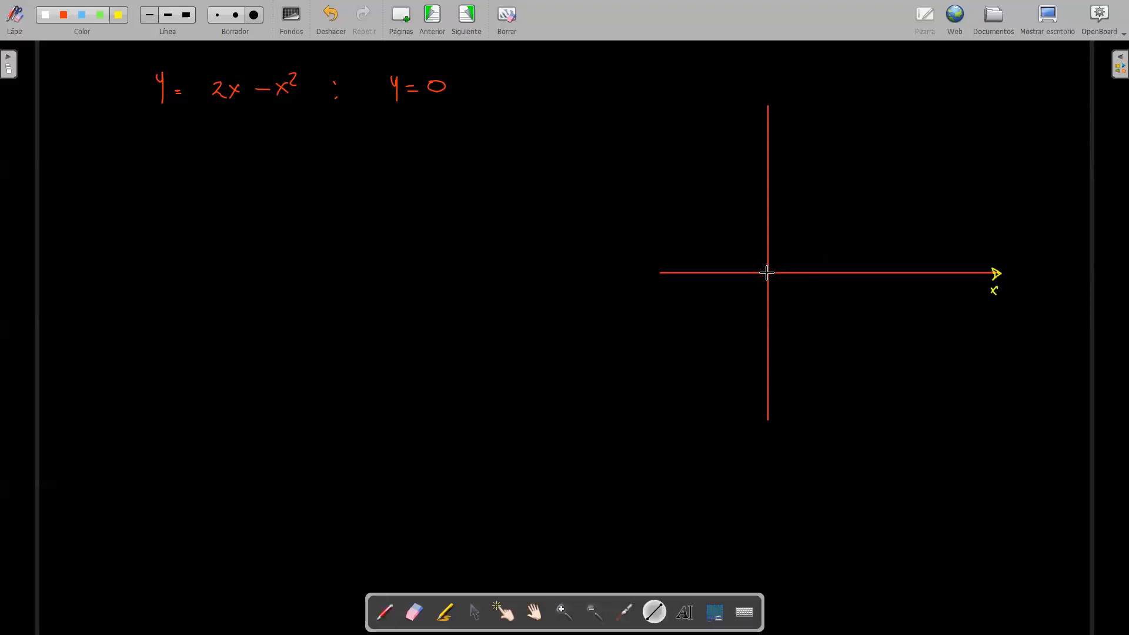
{"action": "left_click_drag", "start_coordinate": [770, 271], "coordinate": [991, 272]}
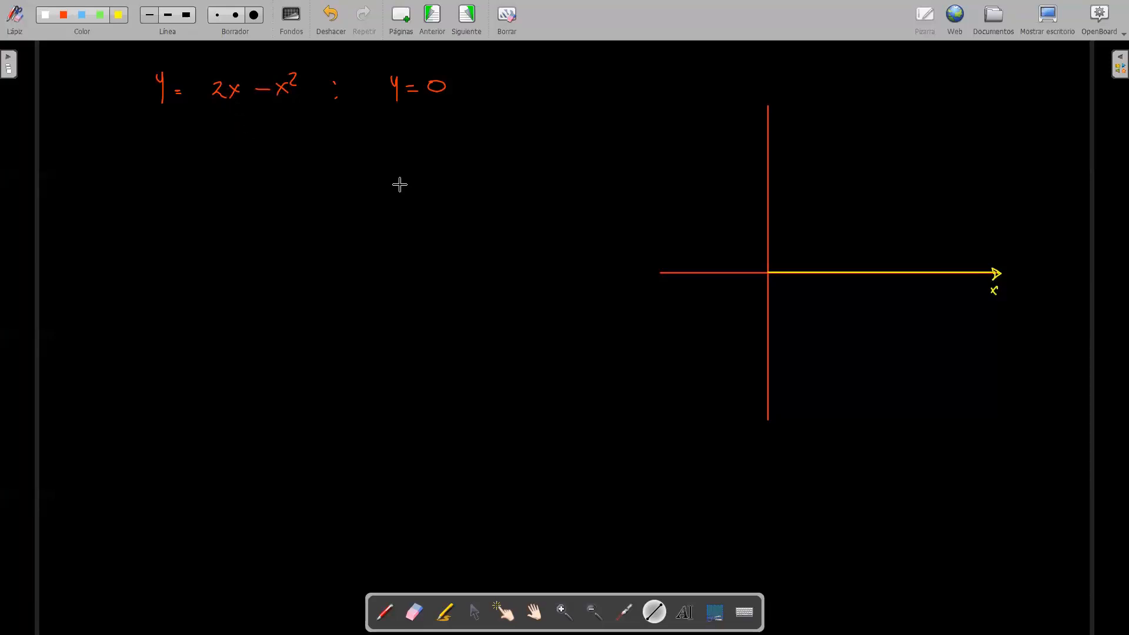
Step: Sketch the arch of y = 2x − x² with its base in white on the axes, and mark the rotation about the x-axis
{"action": "left_click", "coordinate": [388, 614]}
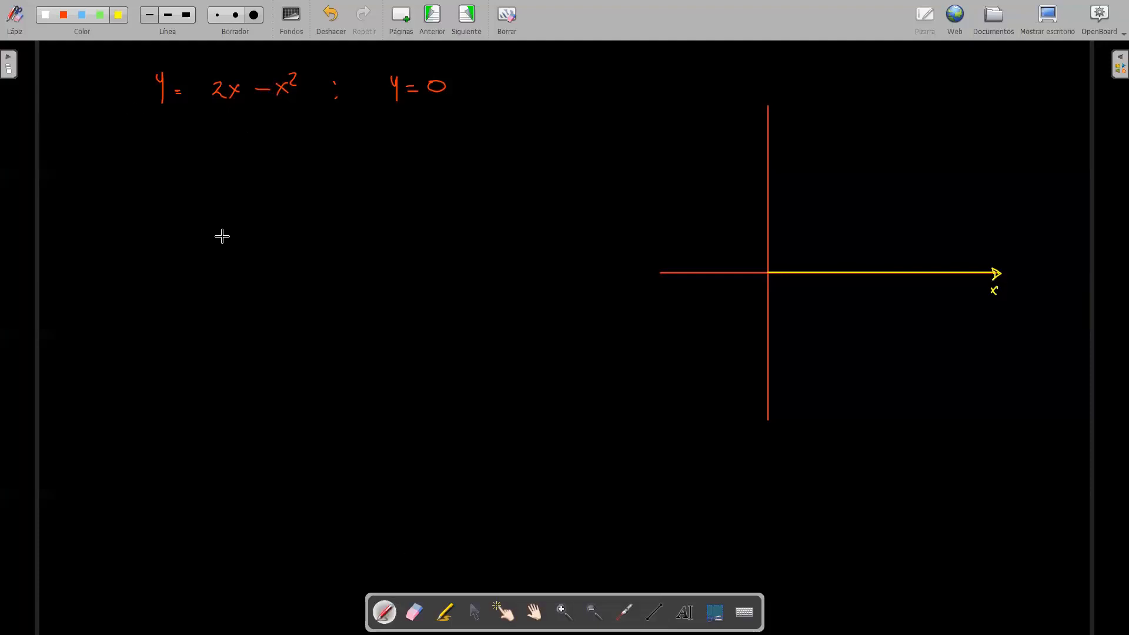
{"action": "left_click", "coordinate": [118, 15]}
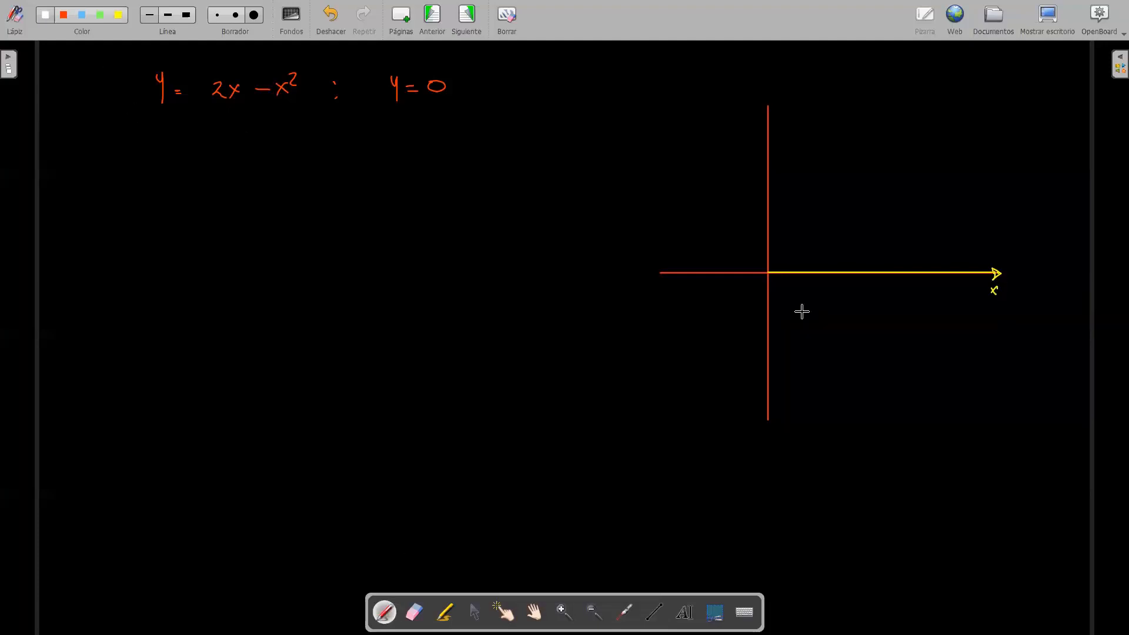
{"action": "left_click", "coordinate": [768, 273]}
{"action": "left_click_drag", "start_coordinate": [800, 270], "coordinate": [800, 274]}
{"action": "left_click_drag", "start_coordinate": [802, 236], "coordinate": [798, 236]}
{"action": "left_click", "coordinate": [837, 272]}
{"action": "mouse_move", "coordinate": [768, 272]}
{"action": "left_mouse_down"}
{"action": "mouse_move", "coordinate": [783, 244]}
{"action": "mouse_move", "coordinate": [837, 271]}
{"action": "left_mouse_up"}
{"action": "left_click_drag", "start_coordinate": [769, 273], "coordinate": [793, 274]}
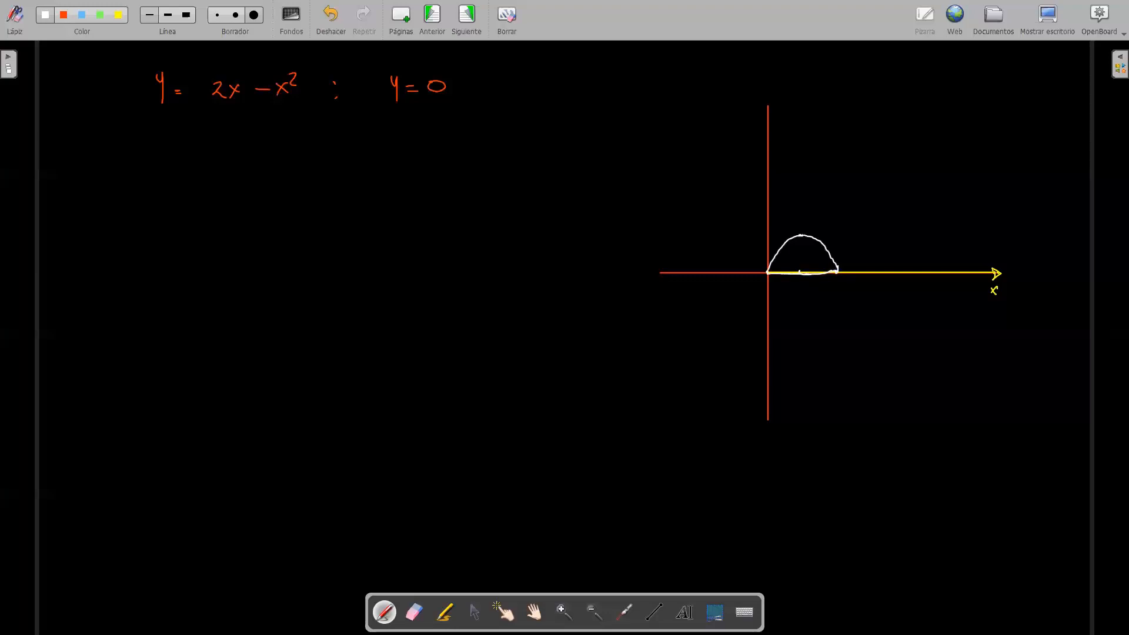
{"action": "mouse_move", "coordinate": [769, 274]}
{"action": "left_mouse_down"}
{"action": "mouse_move", "coordinate": [885, 284]}
{"action": "mouse_move", "coordinate": [901, 267]}
{"action": "left_mouse_up"}
Step: Draw the mirrored lower half of the solid, erasing the misdrawn stroke, and add a circular cross-section with its radius
{"action": "left_click_drag", "start_coordinate": [769, 278], "coordinate": [793, 310]}
{"action": "left_click", "coordinate": [414, 613]}
{"action": "left_click_drag", "start_coordinate": [808, 311], "coordinate": [804, 315]}
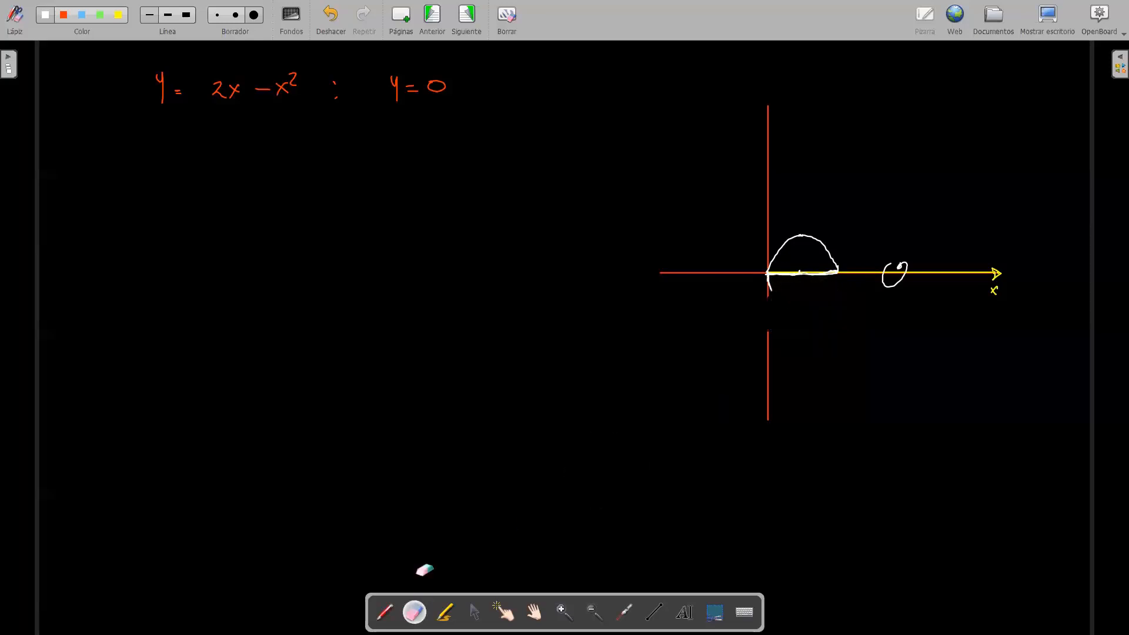
{"action": "left_click", "coordinate": [384, 613]}
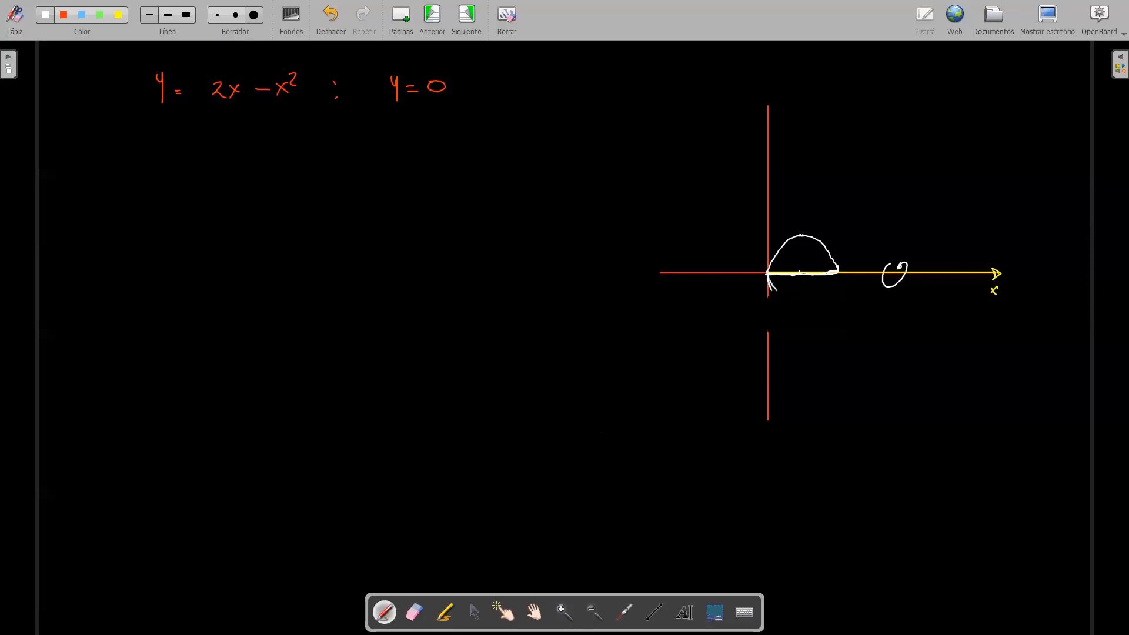
{"action": "mouse_move", "coordinate": [768, 279]}
{"action": "left_mouse_down"}
{"action": "mouse_move", "coordinate": [791, 302]}
{"action": "mouse_move", "coordinate": [822, 296]}
{"action": "mouse_move", "coordinate": [838, 272]}
{"action": "left_mouse_up"}
{"action": "mouse_move", "coordinate": [797, 243]}
{"action": "left_mouse_down"}
{"action": "mouse_move", "coordinate": [794, 306]}
{"action": "mouse_move", "coordinate": [812, 270]}
{"action": "mouse_move", "coordinate": [805, 241]}
{"action": "mouse_move", "coordinate": [800, 258]}
{"action": "left_mouse_up"}
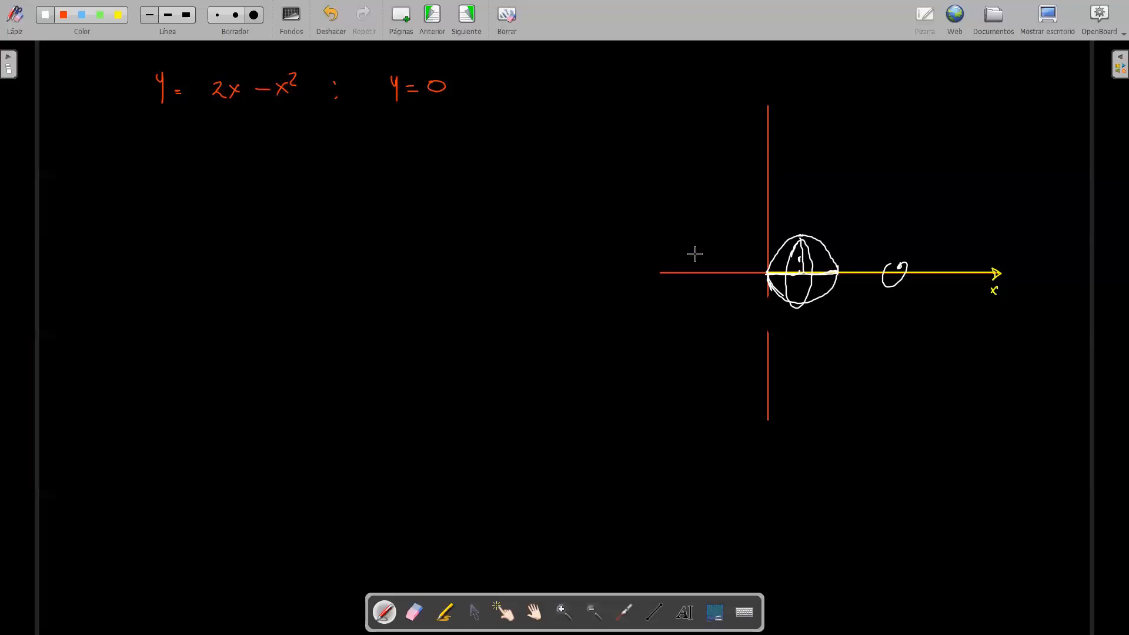
Step: Handwrite the volume integral V = ∫ from 0 to 2 of (2x − x²)² dx above the sketched solid
{"action": "mouse_move", "coordinate": [801, 90]}
{"action": "left_mouse_down"}
{"action": "mouse_move", "coordinate": [804, 105]}
{"action": "mouse_move", "coordinate": [812, 87]}
{"action": "mouse_move", "coordinate": [822, 100]}
{"action": "left_mouse_up"}
{"action": "left_click_drag", "start_coordinate": [815, 95], "coordinate": [850, 77]}
{"action": "left_click_drag", "start_coordinate": [848, 121], "coordinate": [847, 122]}
{"action": "mouse_move", "coordinate": [856, 74]}
{"action": "left_mouse_down"}
{"action": "mouse_move", "coordinate": [864, 114]}
{"action": "mouse_move", "coordinate": [891, 109]}
{"action": "left_mouse_up"}
{"action": "mouse_move", "coordinate": [890, 98]}
{"action": "left_mouse_down"}
{"action": "mouse_move", "coordinate": [881, 113]}
{"action": "mouse_move", "coordinate": [923, 109]}
{"action": "left_mouse_up"}
{"action": "mouse_move", "coordinate": [923, 96]}
{"action": "left_mouse_down"}
{"action": "mouse_move", "coordinate": [914, 109]}
{"action": "mouse_move", "coordinate": [930, 93]}
{"action": "mouse_move", "coordinate": [939, 116]}
{"action": "mouse_move", "coordinate": [948, 86]}
{"action": "mouse_move", "coordinate": [965, 110]}
{"action": "mouse_move", "coordinate": [979, 108]}
{"action": "left_mouse_up"}
{"action": "left_click", "coordinate": [923, 87]}
{"action": "left_click_drag", "start_coordinate": [980, 98], "coordinate": [970, 109]}
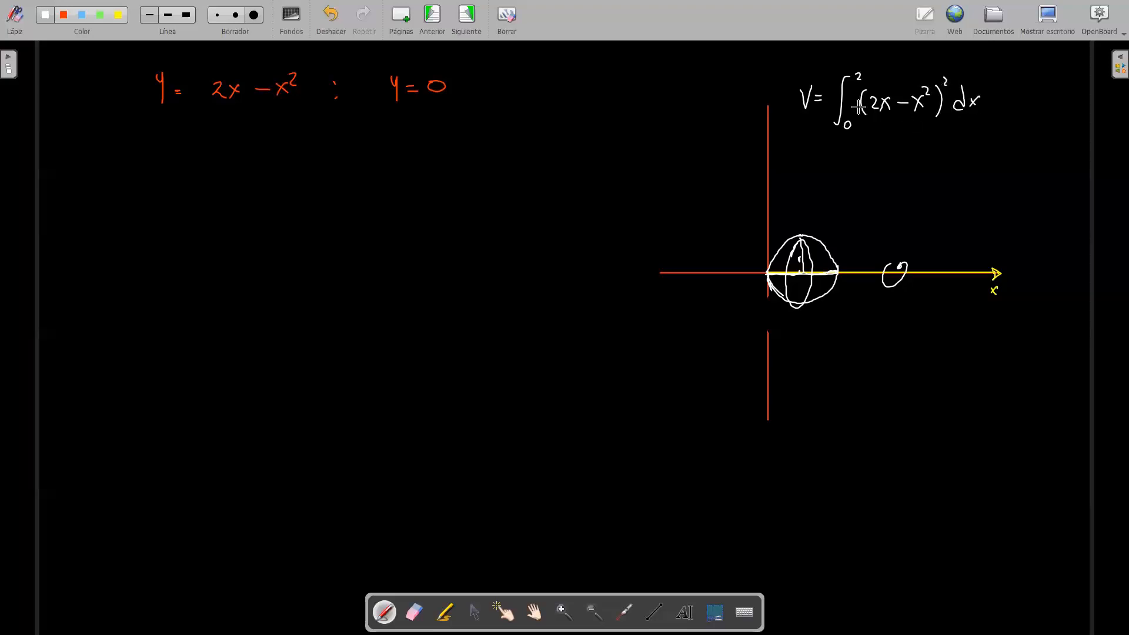
{"action": "mouse_move", "coordinate": [829, 97]}
{"action": "left_mouse_down"}
{"action": "mouse_move", "coordinate": [834, 112]}
{"action": "mouse_move", "coordinate": [839, 93]}
{"action": "left_mouse_up"}
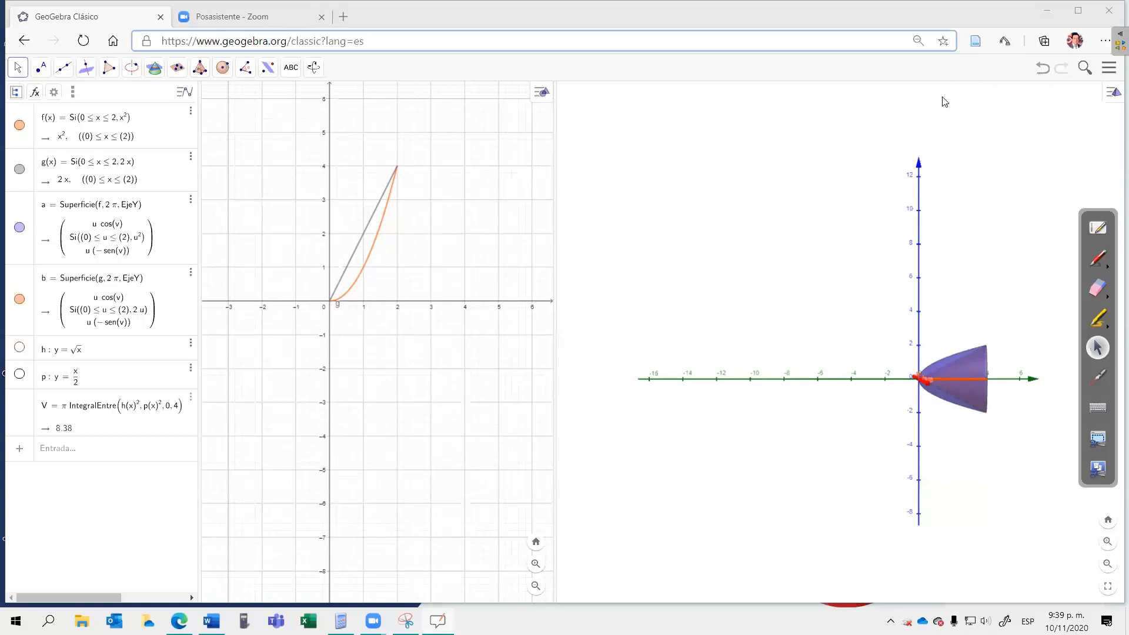
Step: Switch to GeoGebra and delete f, g, y = x/2 and y = √x together with their surfaces and the volume V
{"action": "left_click", "coordinate": [1108, 69]}
{"action": "left_click", "coordinate": [1108, 69]}
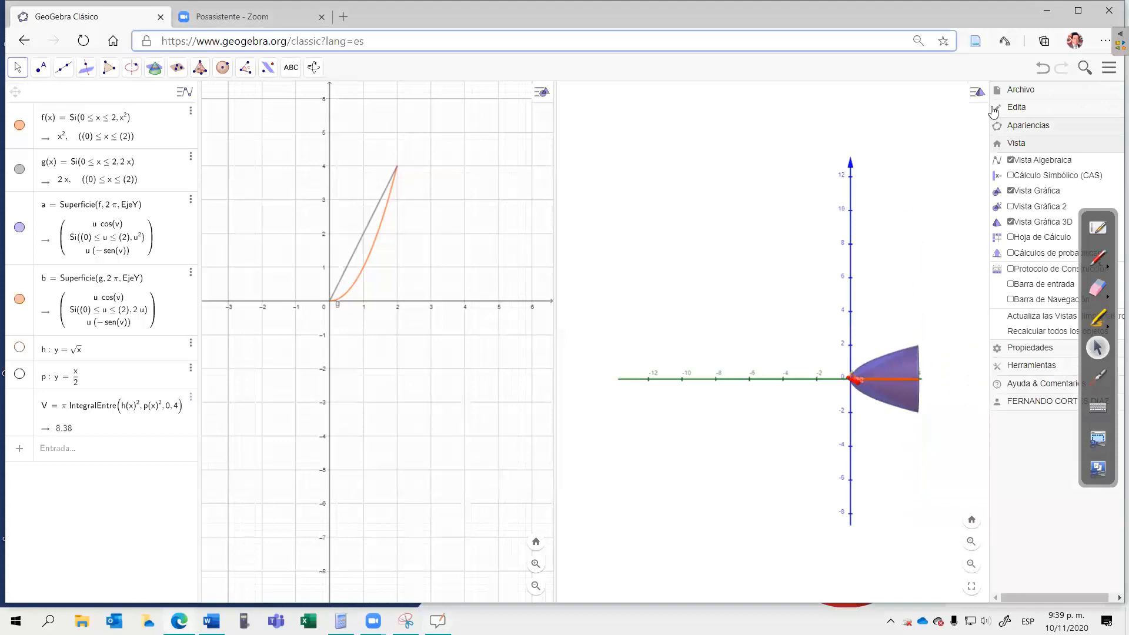
{"action": "left_click", "coordinate": [189, 112]}
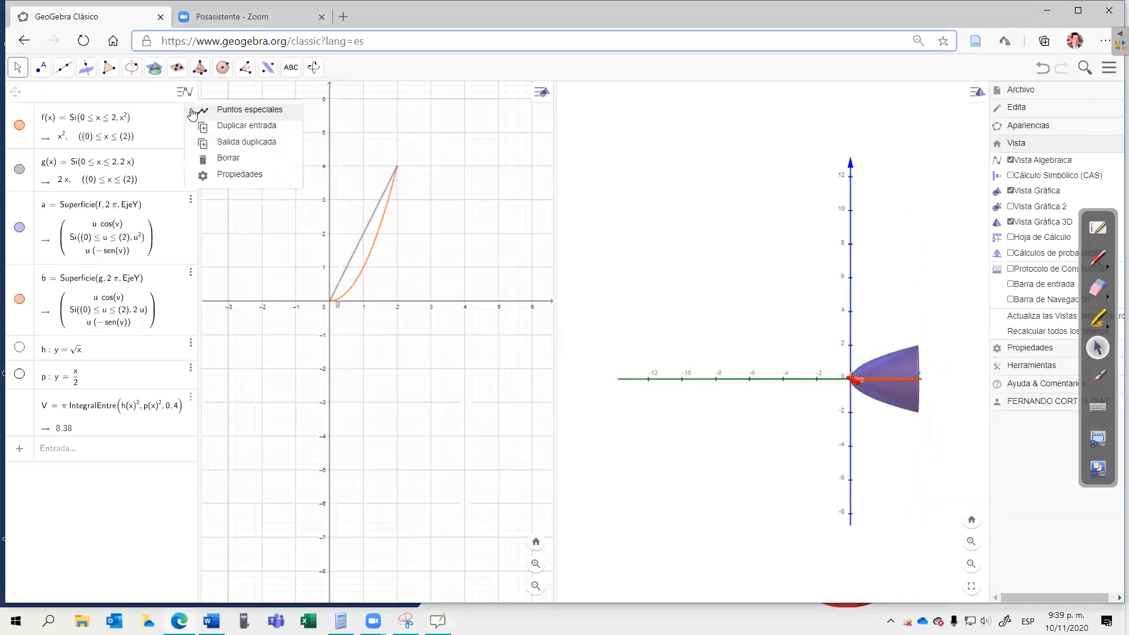
{"action": "left_click", "coordinate": [225, 159]}
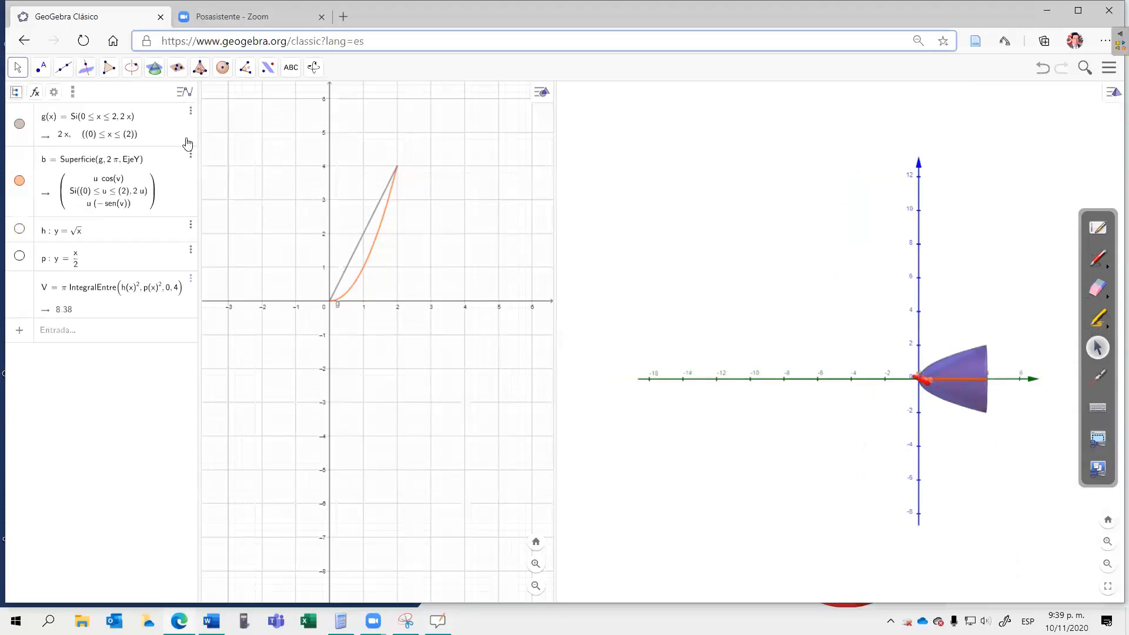
{"action": "left_click", "coordinate": [190, 111]}
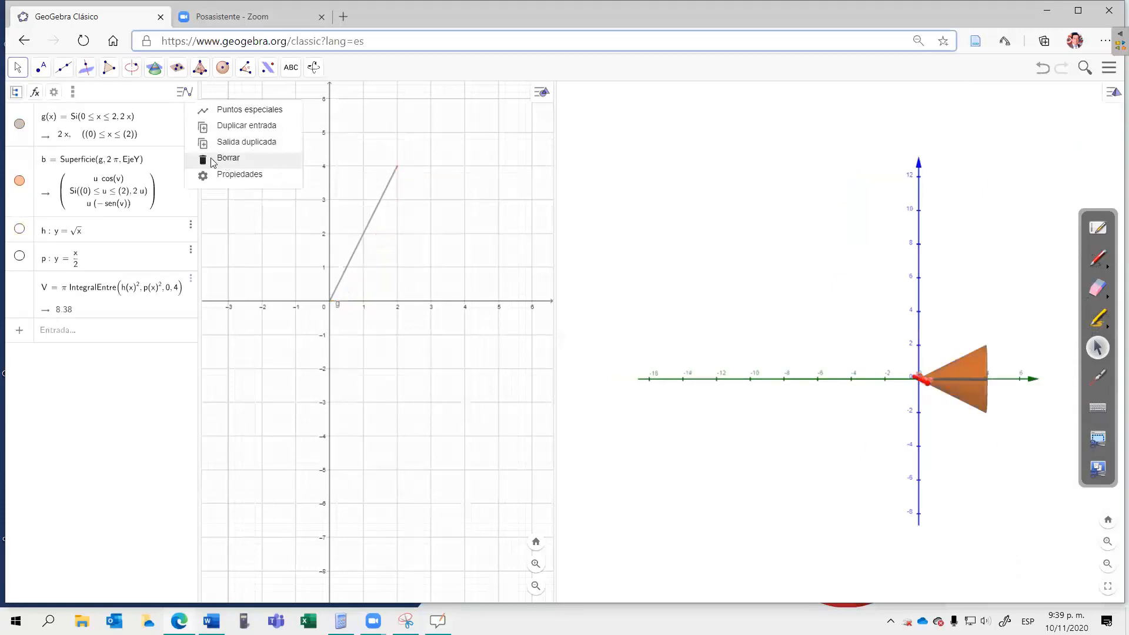
{"action": "left_click", "coordinate": [213, 162]}
{"action": "left_click", "coordinate": [190, 136]}
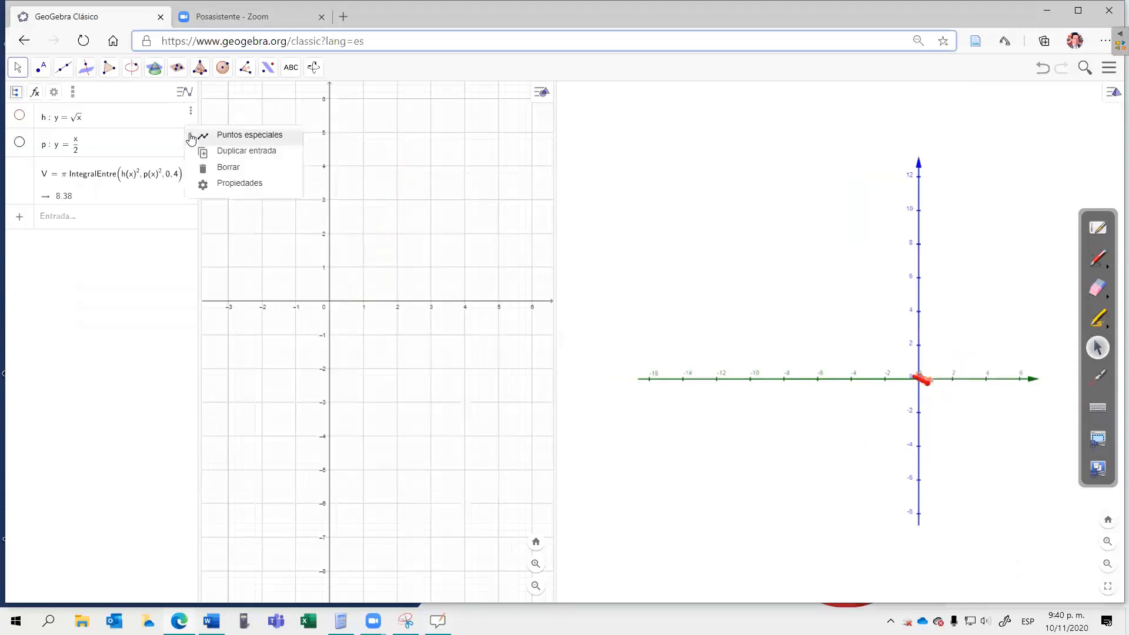
{"action": "left_click", "coordinate": [226, 170]}
{"action": "left_click", "coordinate": [191, 111]}
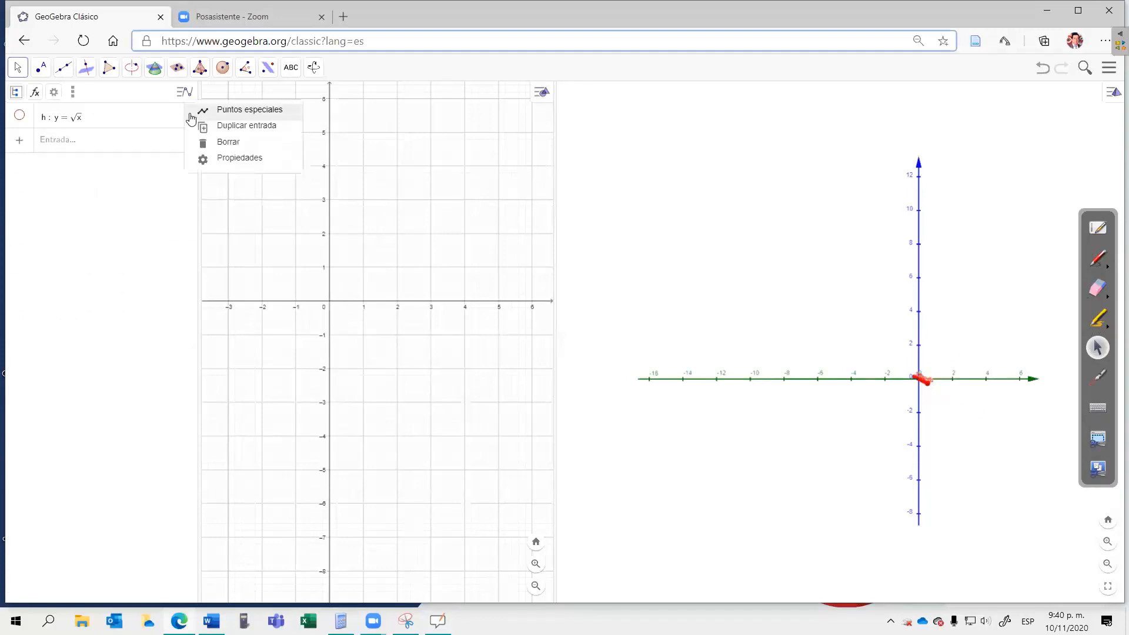
{"action": "left_click", "coordinate": [226, 147]}
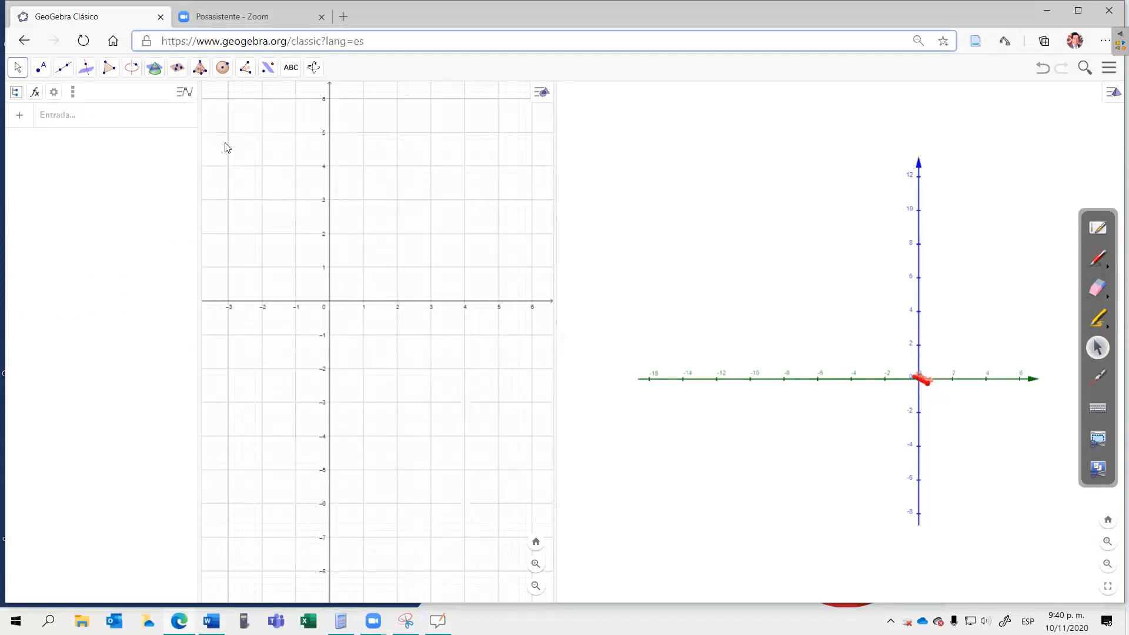
Step: Define the function f(x) = 2x − x², correcting the mistyped equals sign
{"action": "left_click", "coordinate": [54, 120]}
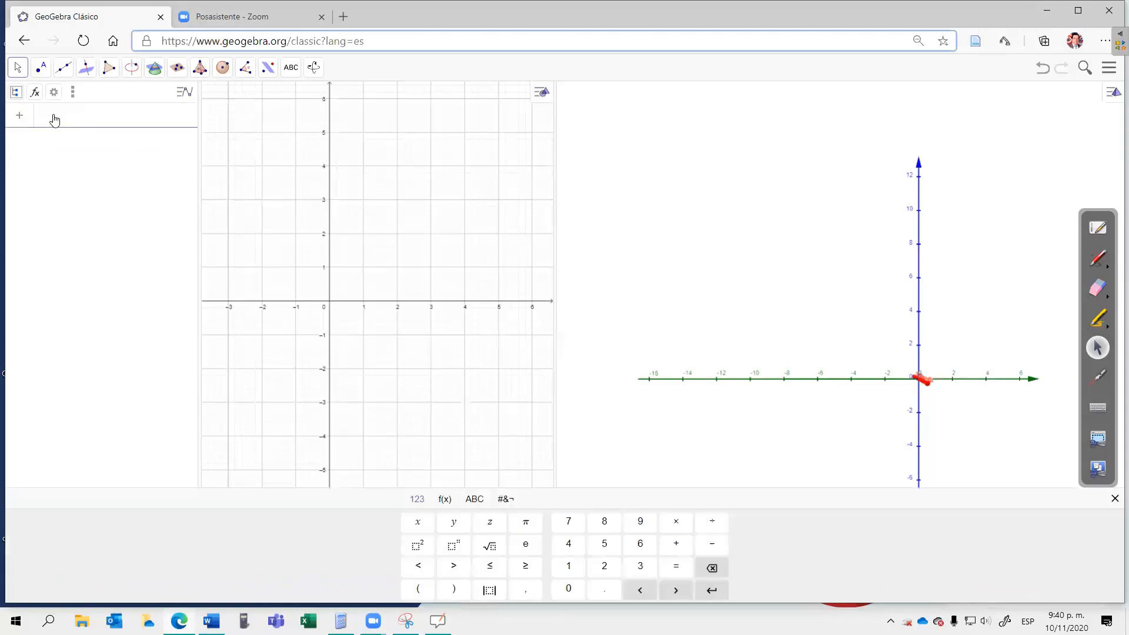
{"action": "type", "text": "f"}
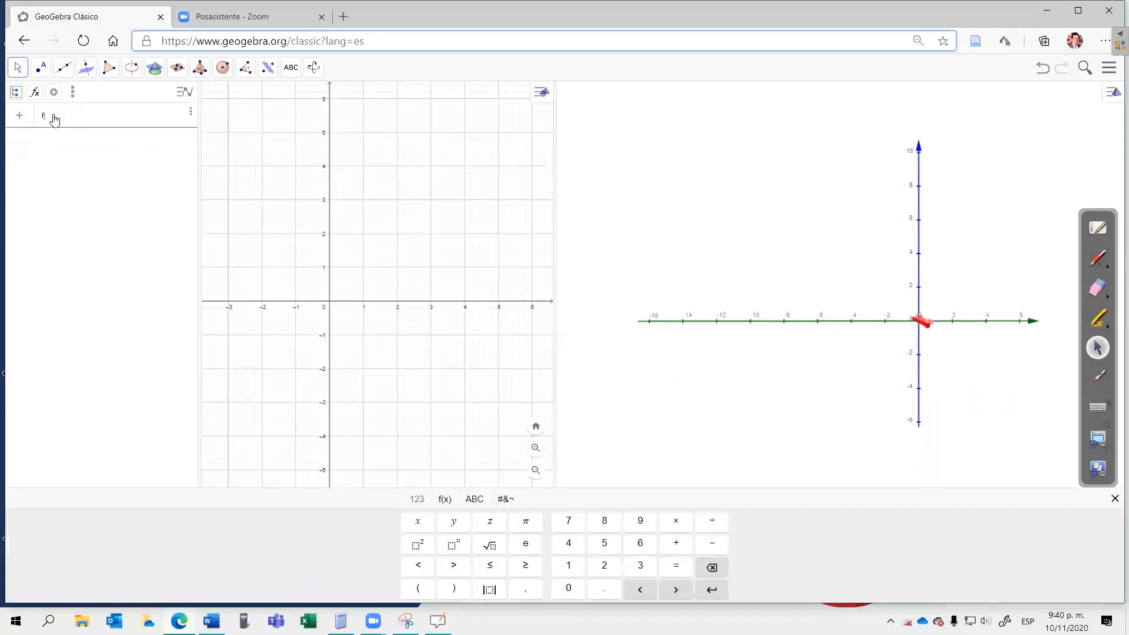
{"action": "type", "text": "("}
{"action": "type", "text": "x"}
{"action": "type", "text": "02"}
{"action": "type", "text": "x-x"}
{"action": "left_click", "coordinate": [419, 546]}
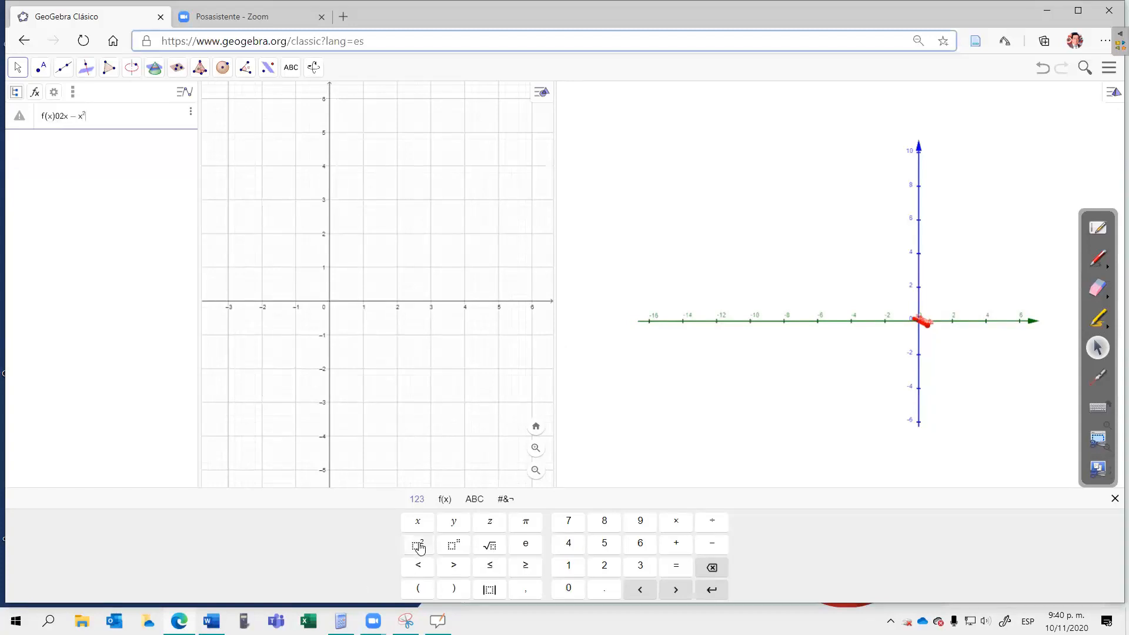
{"action": "key", "text": "Return"}
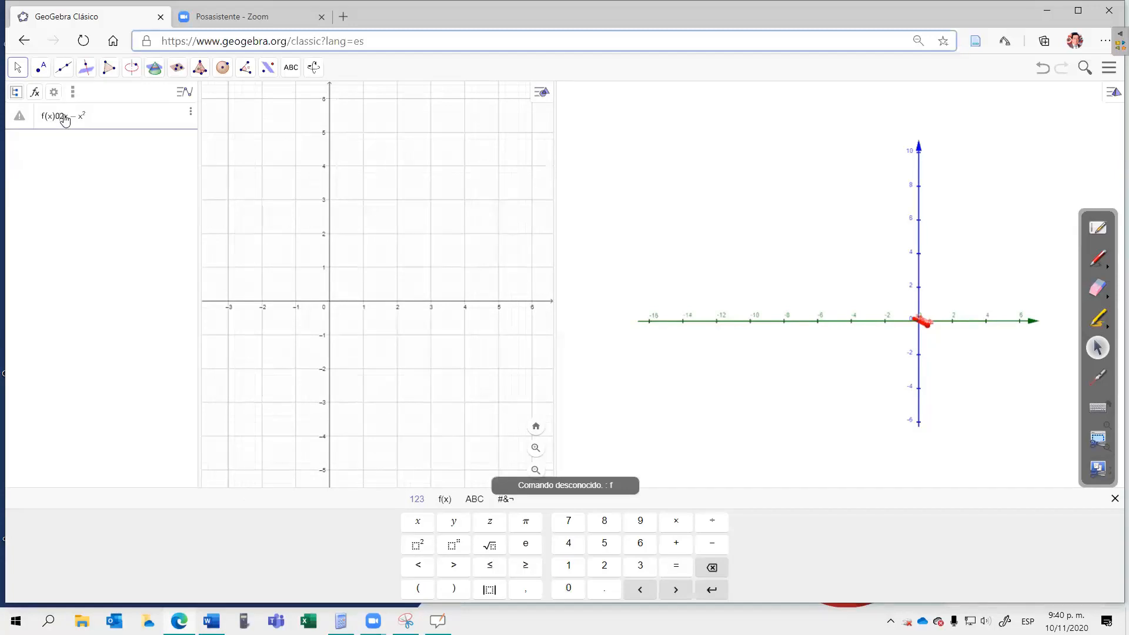
{"action": "key", "text": "BackSpace"}
{"action": "type", "text": "="}
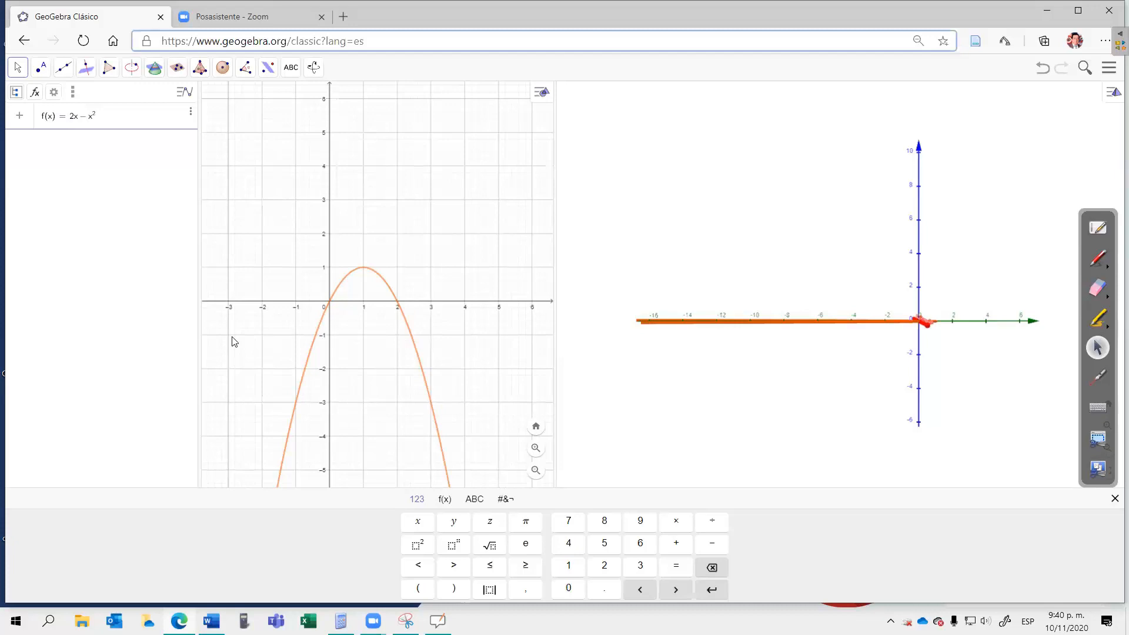
{"action": "left_click", "coordinate": [71, 157]}
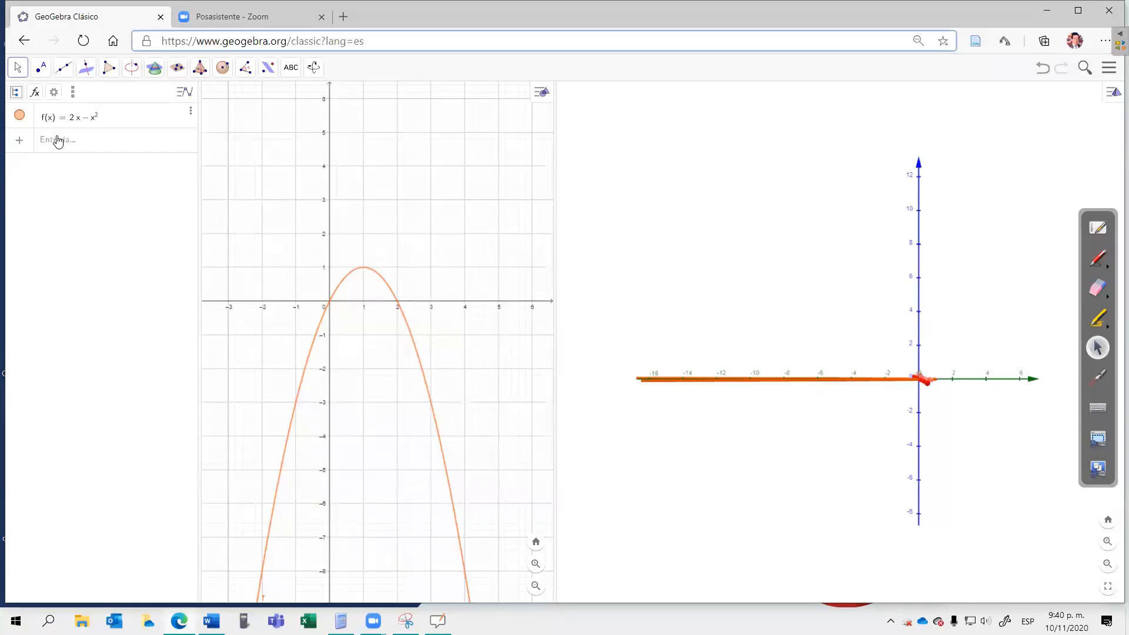
Step: Restrict f to the interval from 0 to 2 with the Función command and hide the original f
{"action": "left_click", "coordinate": [58, 141]}
{"action": "type", "text": "fun"}
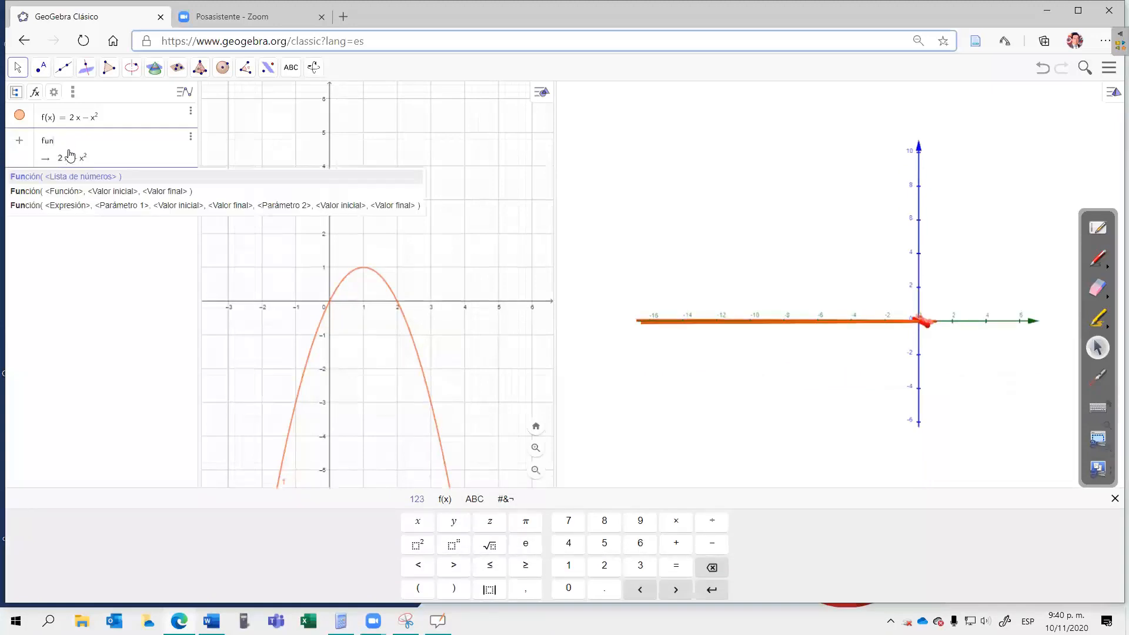
{"action": "left_click", "coordinate": [76, 190]}
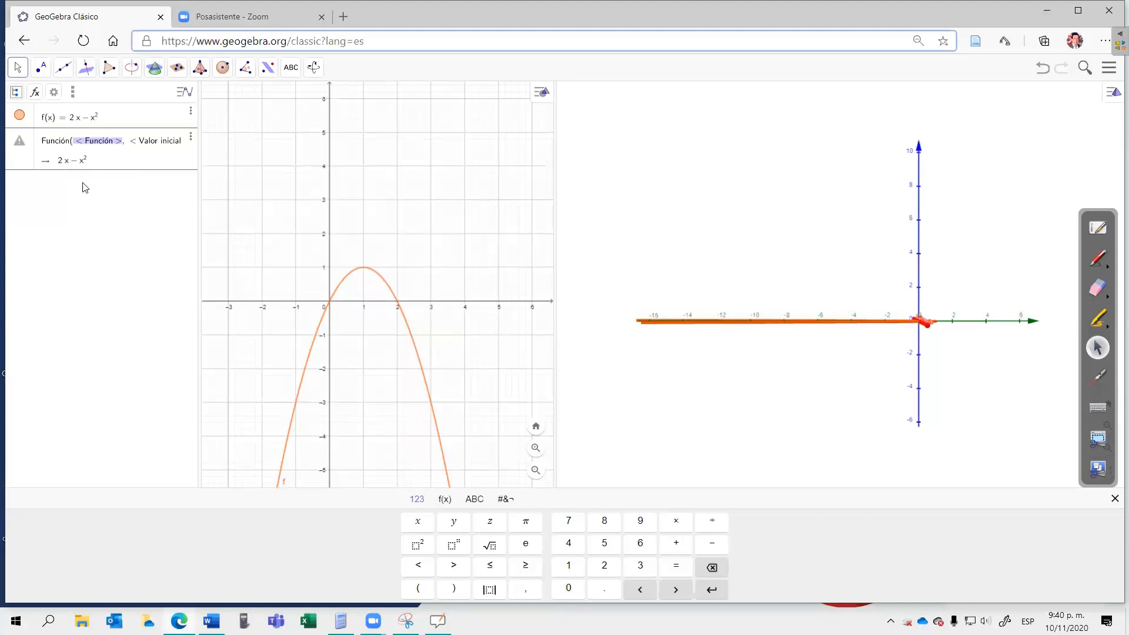
{"action": "type", "text": "f"}
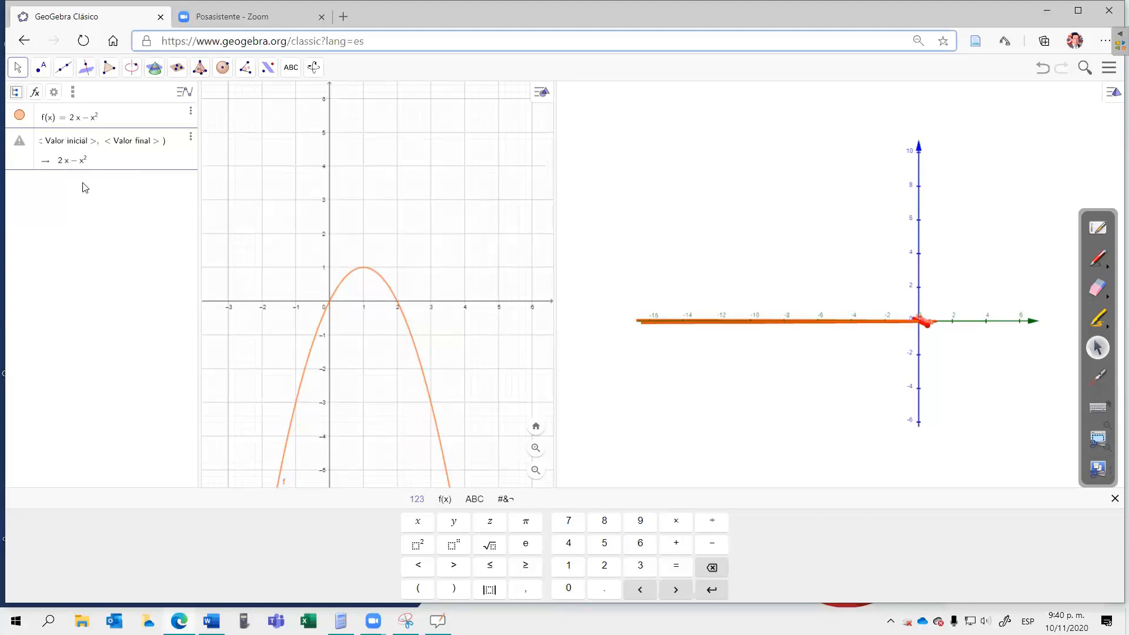
{"action": "key", "text": "Tab"}
{"action": "type", "text": "0"}
{"action": "key", "text": "Tab"}
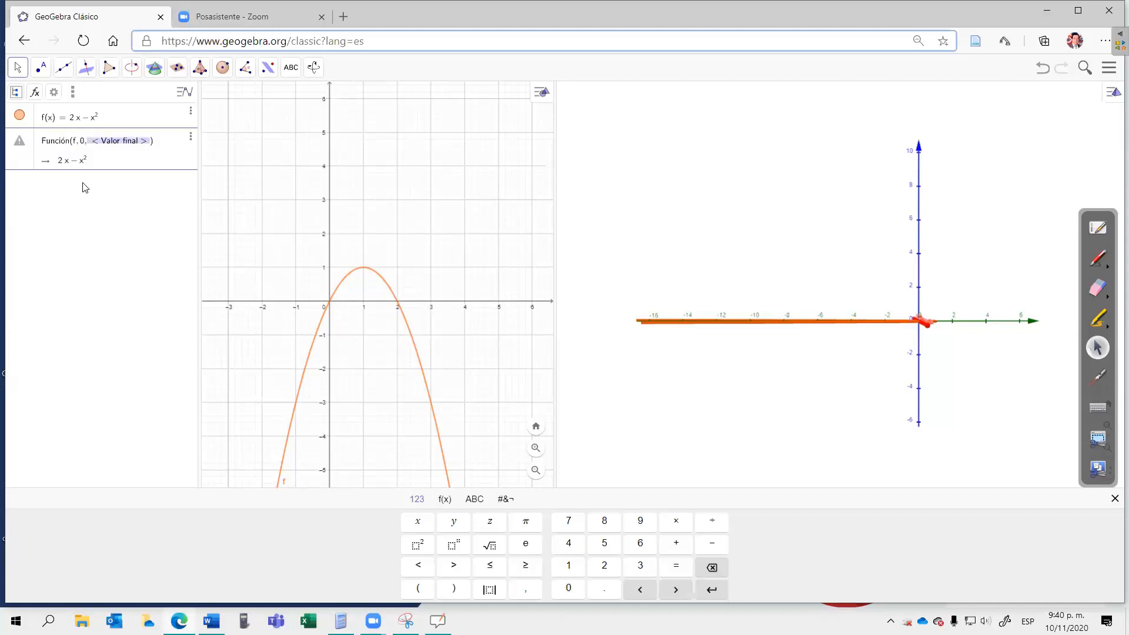
{"action": "type", "text": "2"}
{"action": "key", "text": "Return"}
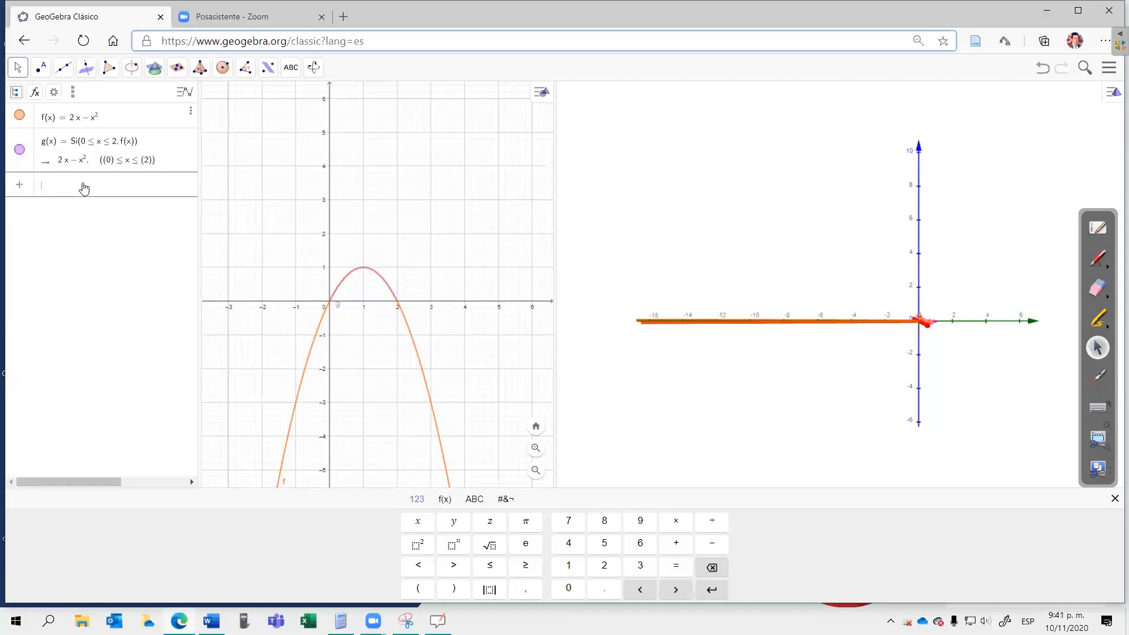
{"action": "left_click", "coordinate": [19, 115]}
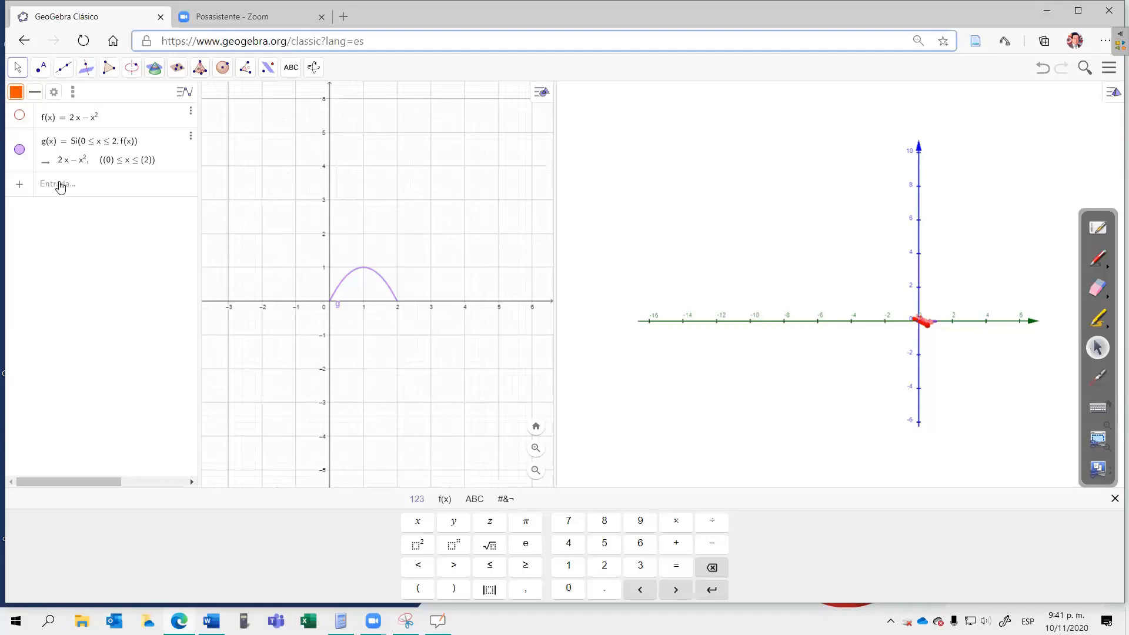
{"action": "left_click", "coordinate": [60, 185]}
{"action": "type", "text": "superficie"}
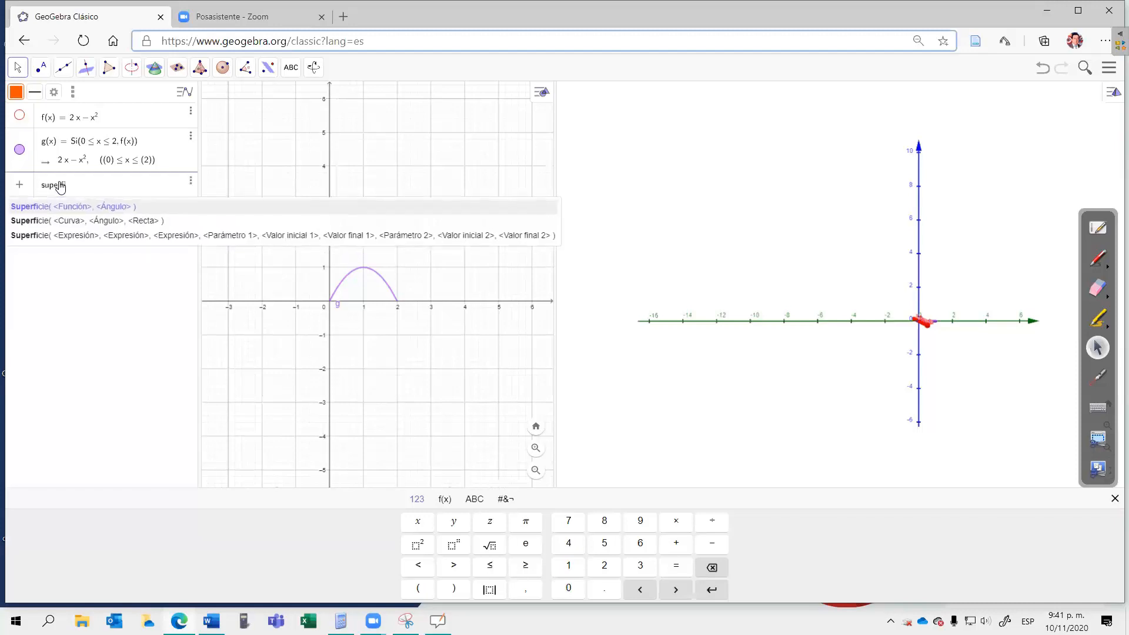
{"action": "left_click", "coordinate": [57, 222]}
{"action": "left_click", "coordinate": [58, 225]}
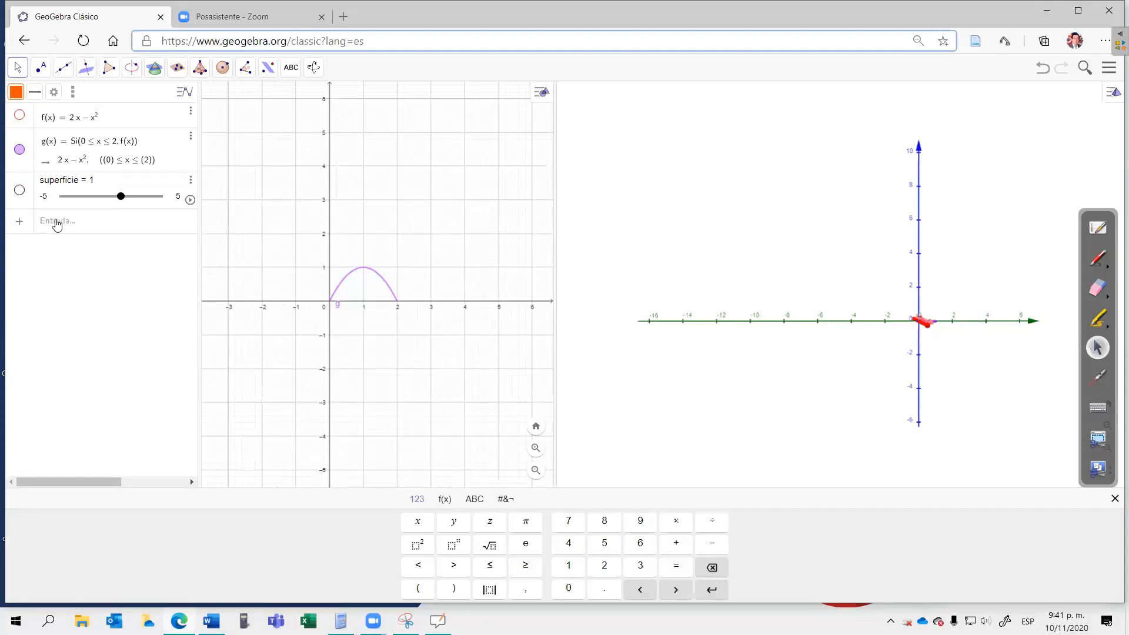
{"action": "left_click", "coordinate": [383, 370]}
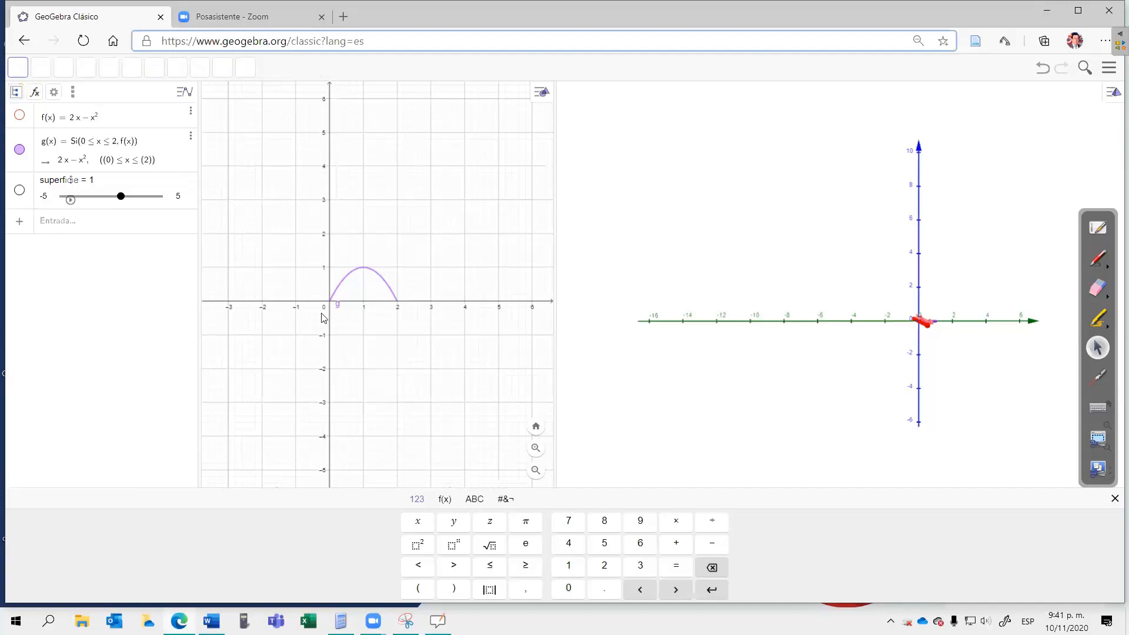
{"action": "left_click", "coordinate": [189, 180]}
{"action": "left_click", "coordinate": [220, 195]}
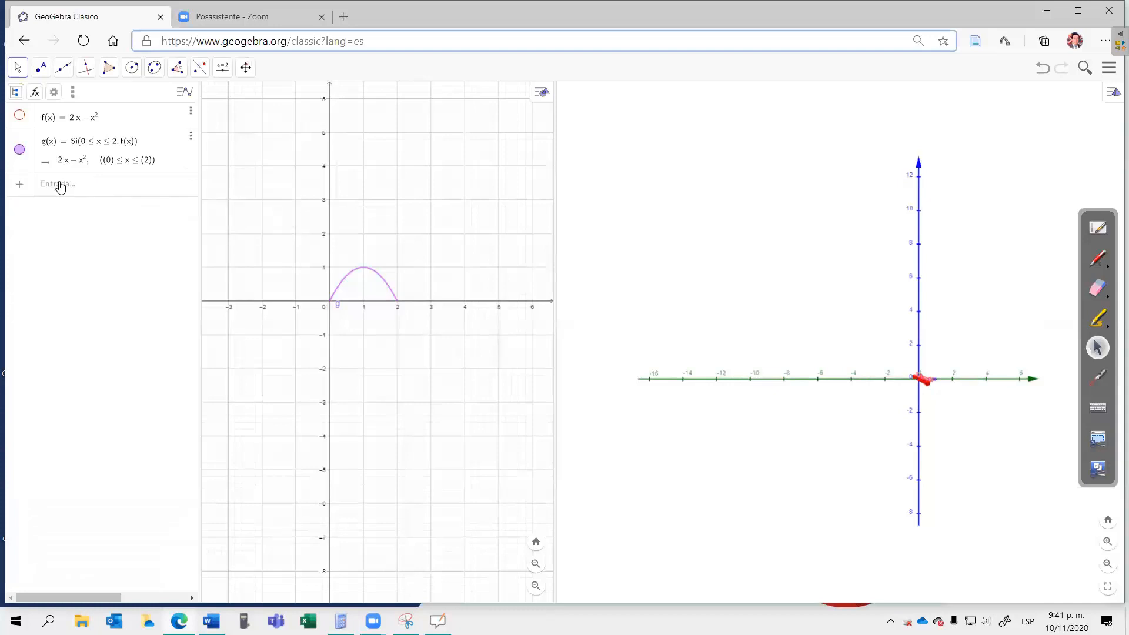
Step: Create the surface of revolution of g through 2π about the x-axis with Superficie(g, 2π, EjeX)
{"action": "left_click", "coordinate": [50, 186]}
{"action": "type", "text": "su"}
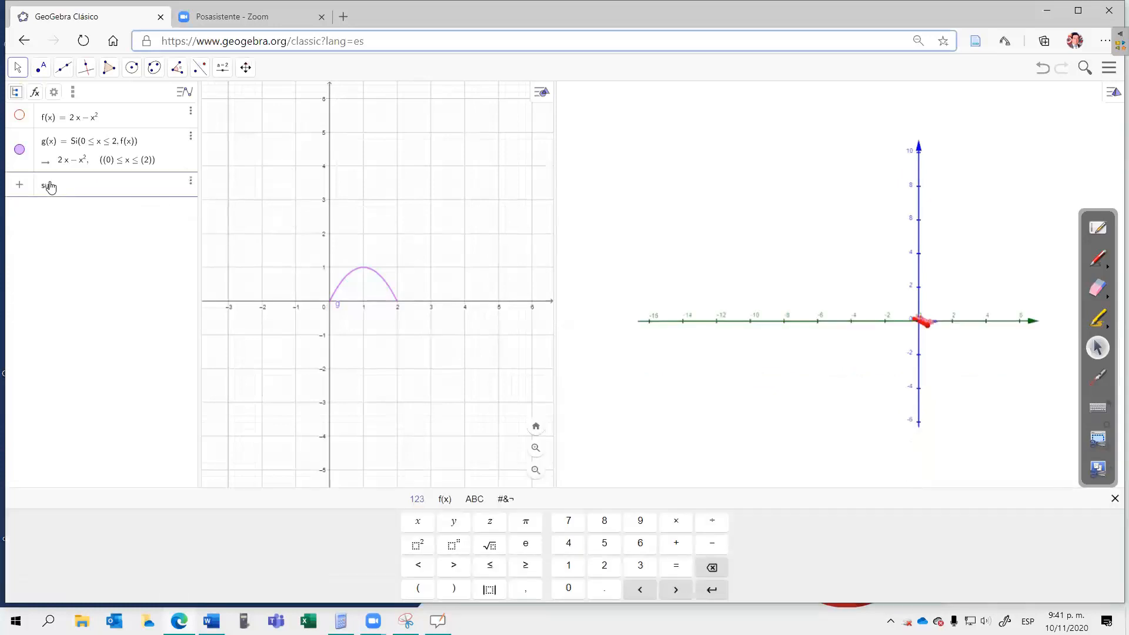
{"action": "type", "text": "per"}
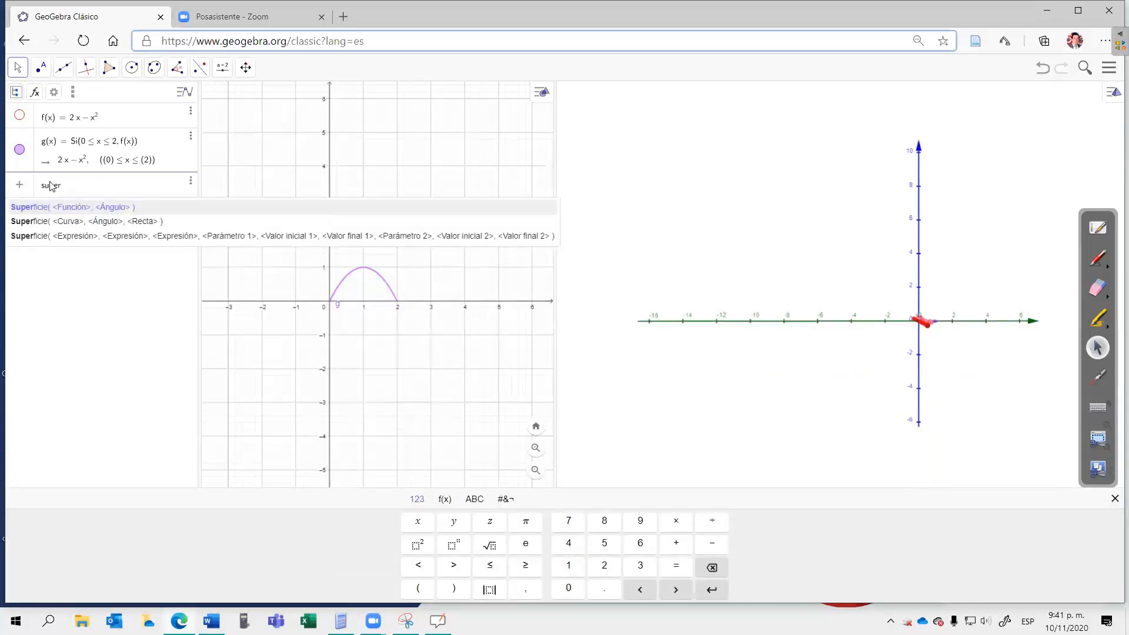
{"action": "left_click", "coordinate": [76, 225]}
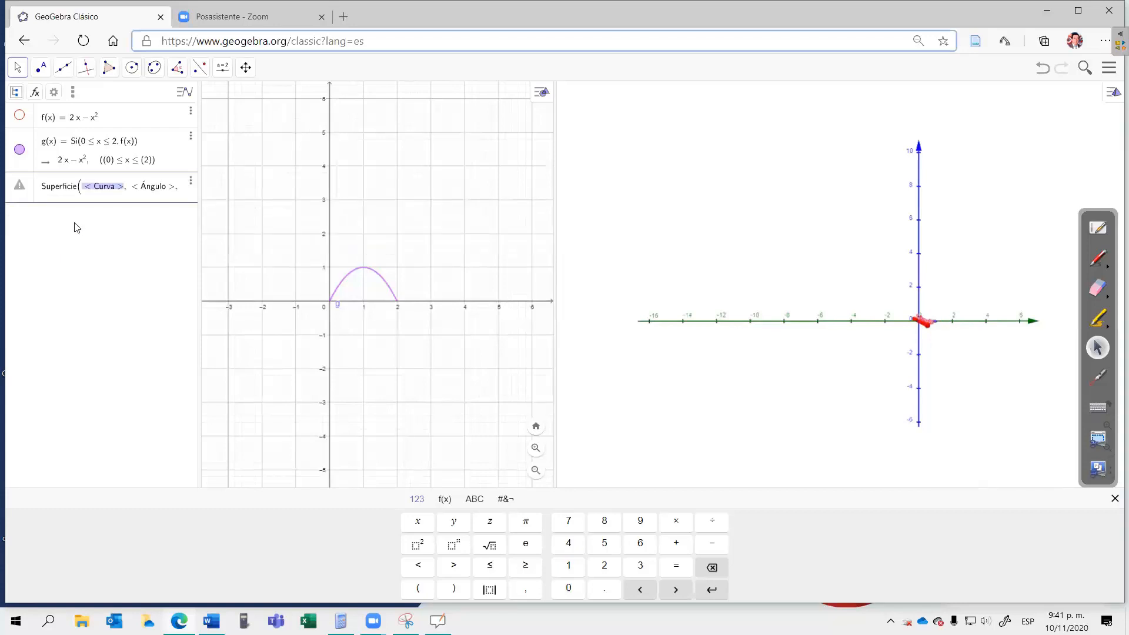
{"action": "type", "text": "g"}
{"action": "key", "text": "Tab"}
{"action": "type", "text": "2"}
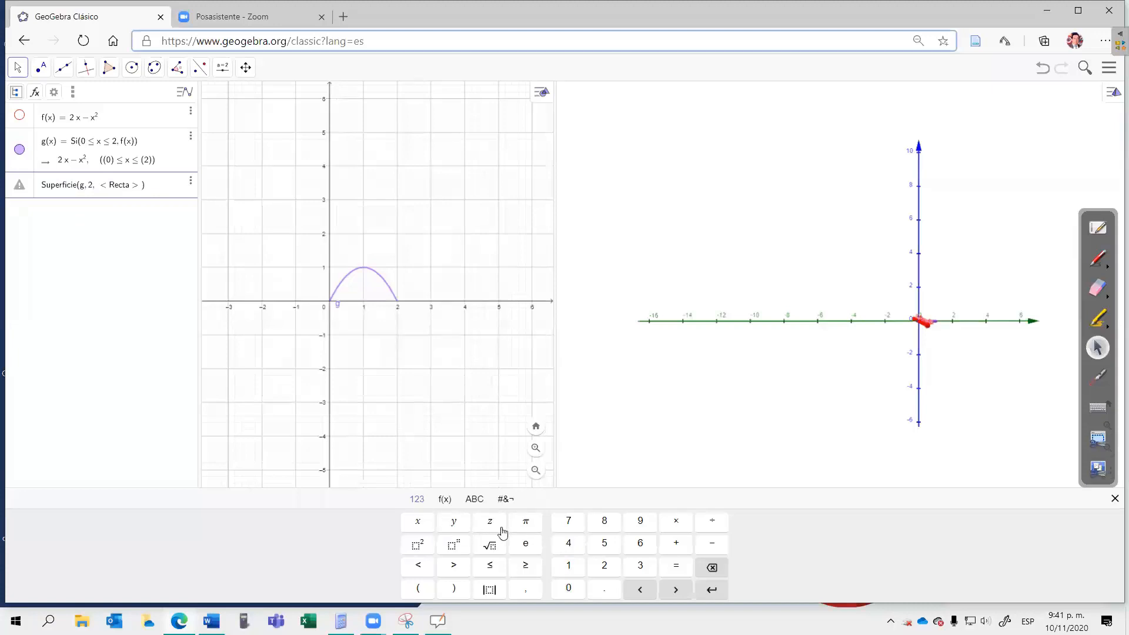
{"action": "left_click", "coordinate": [527, 522]}
{"action": "key", "text": "Tab"}
{"action": "type", "text": "Eje"}
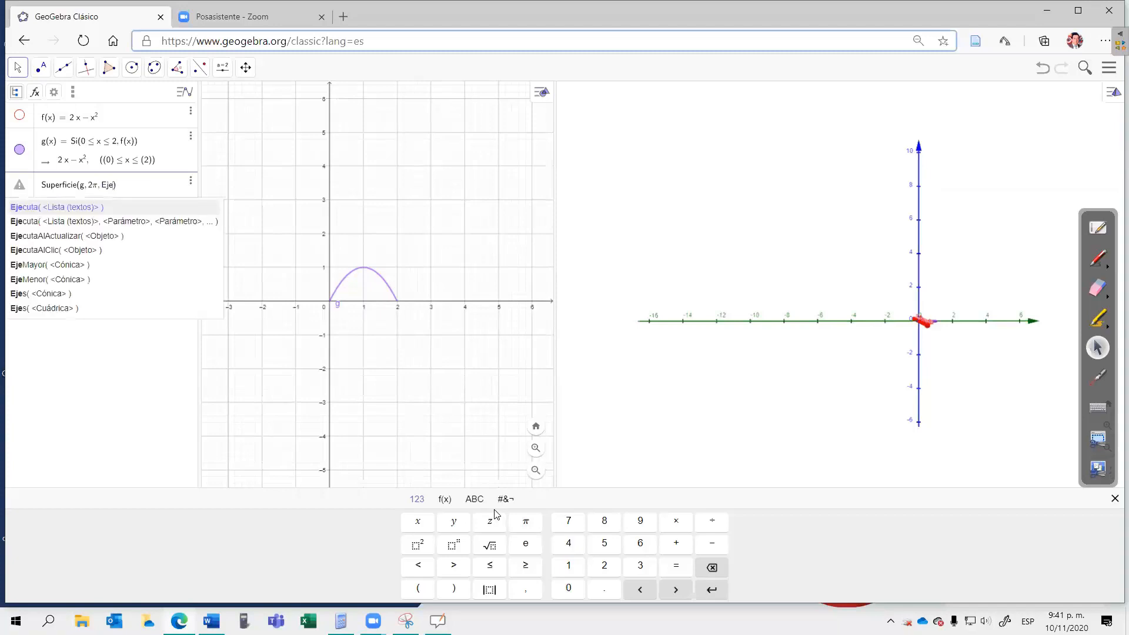
{"action": "type", "text": "X"}
{"action": "key", "text": "Return"}
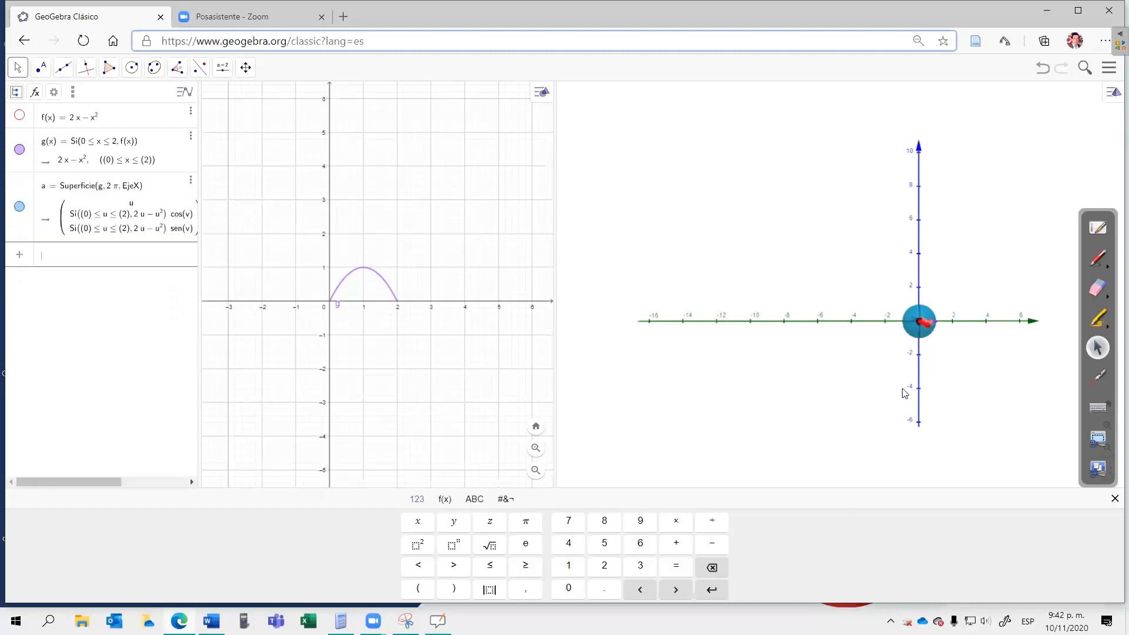
Step: Examine the solid of revolution from different angles and at closer range in the 3D view
{"action": "left_click_drag", "start_coordinate": [830, 388], "coordinate": [817, 385]}
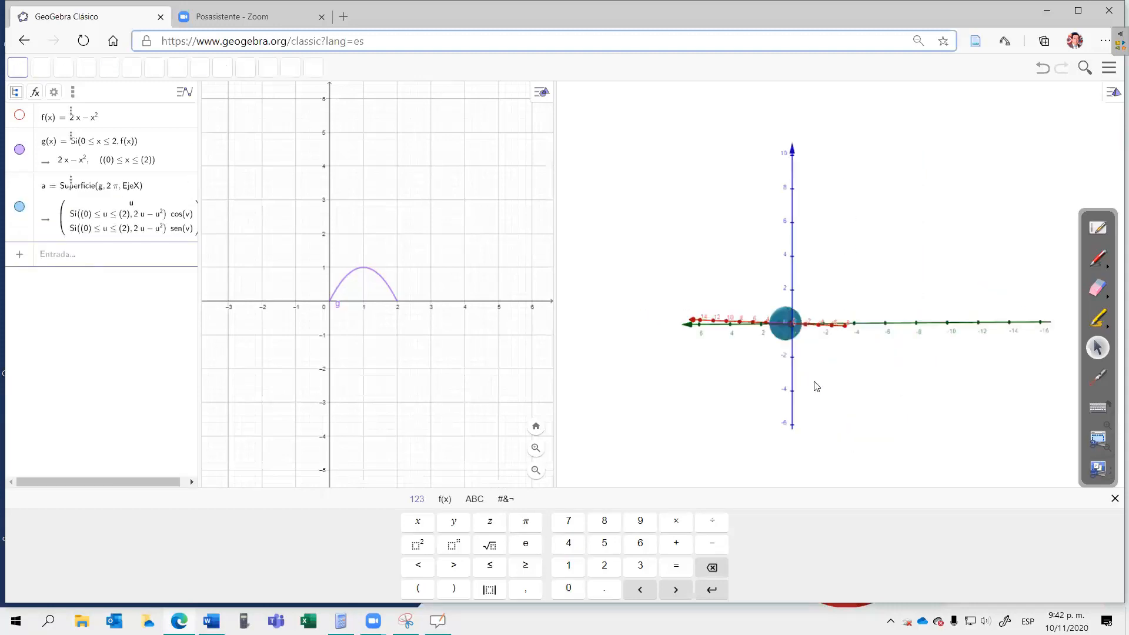
{"action": "left_click_drag", "start_coordinate": [855, 388], "coordinate": [918, 387]}
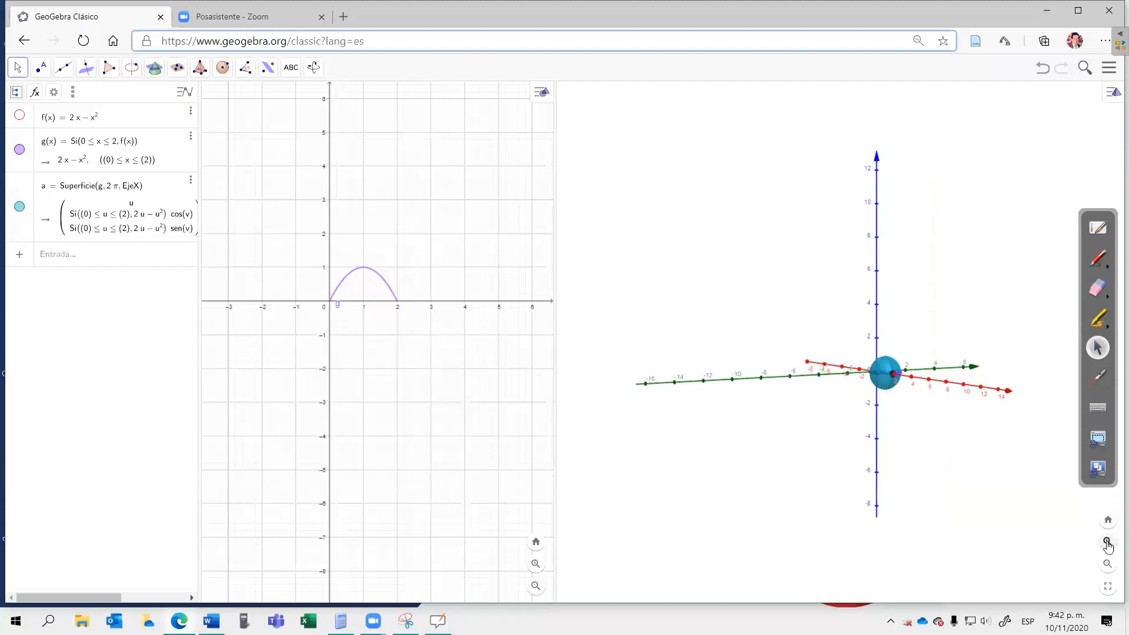
{"action": "left_click", "coordinate": [1108, 546]}
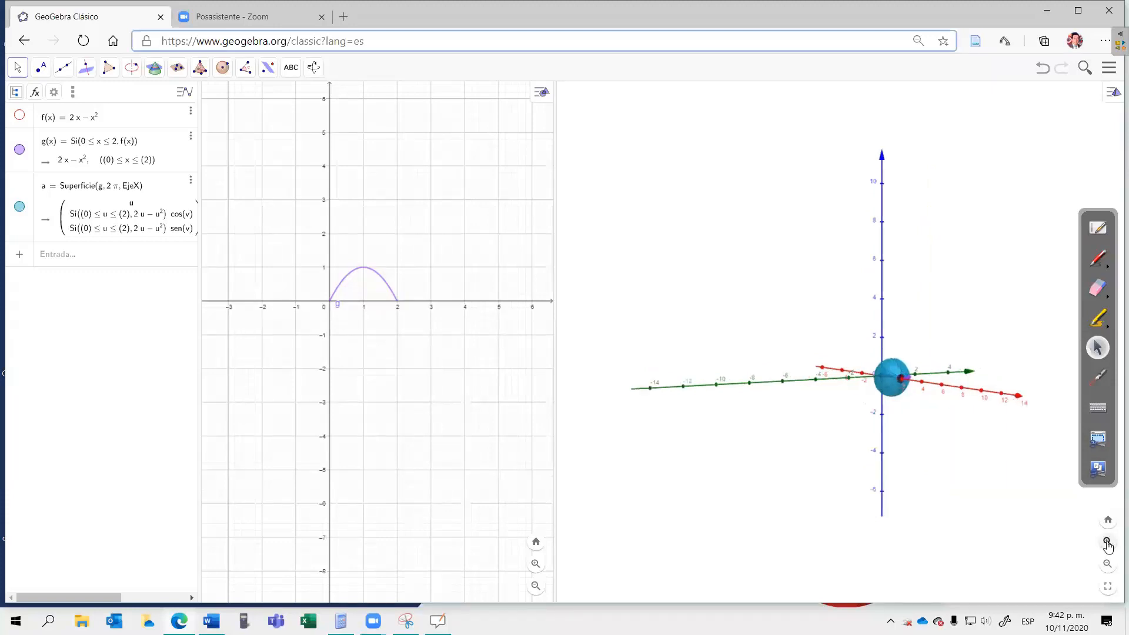
{"action": "left_click", "coordinate": [1108, 546]}
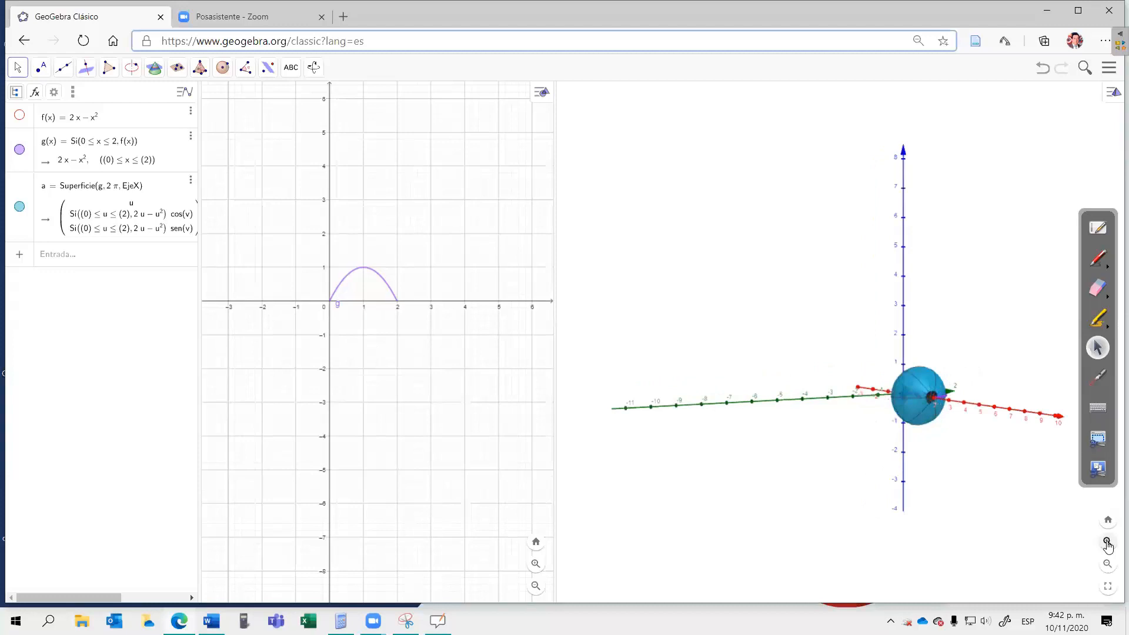
{"action": "left_click", "coordinate": [1108, 547]}
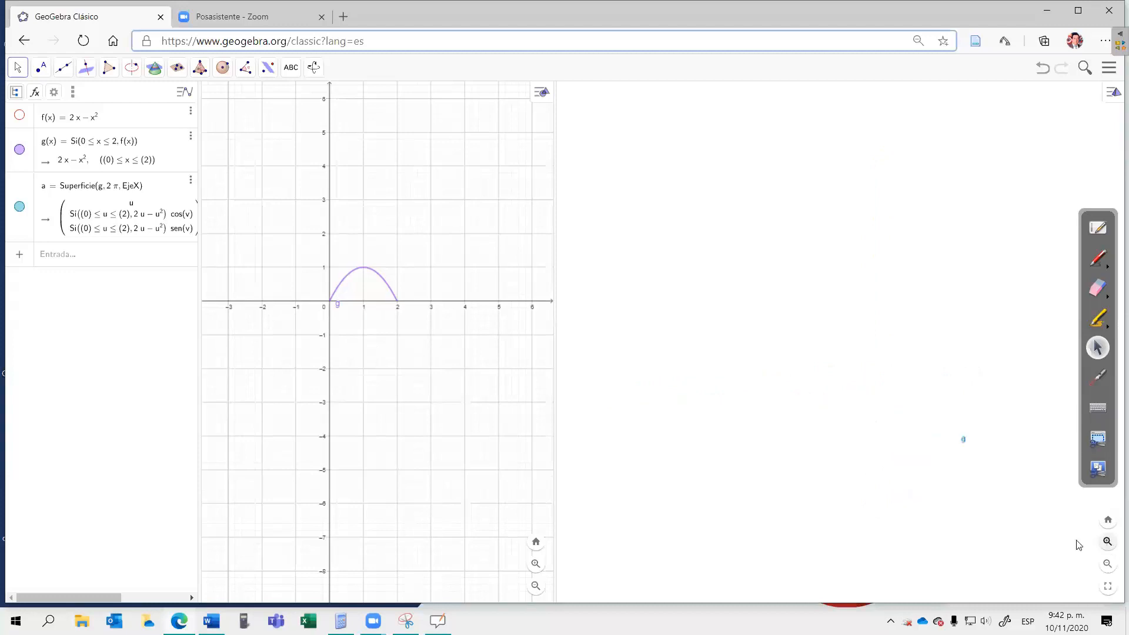
{"action": "left_click", "coordinate": [1108, 564]}
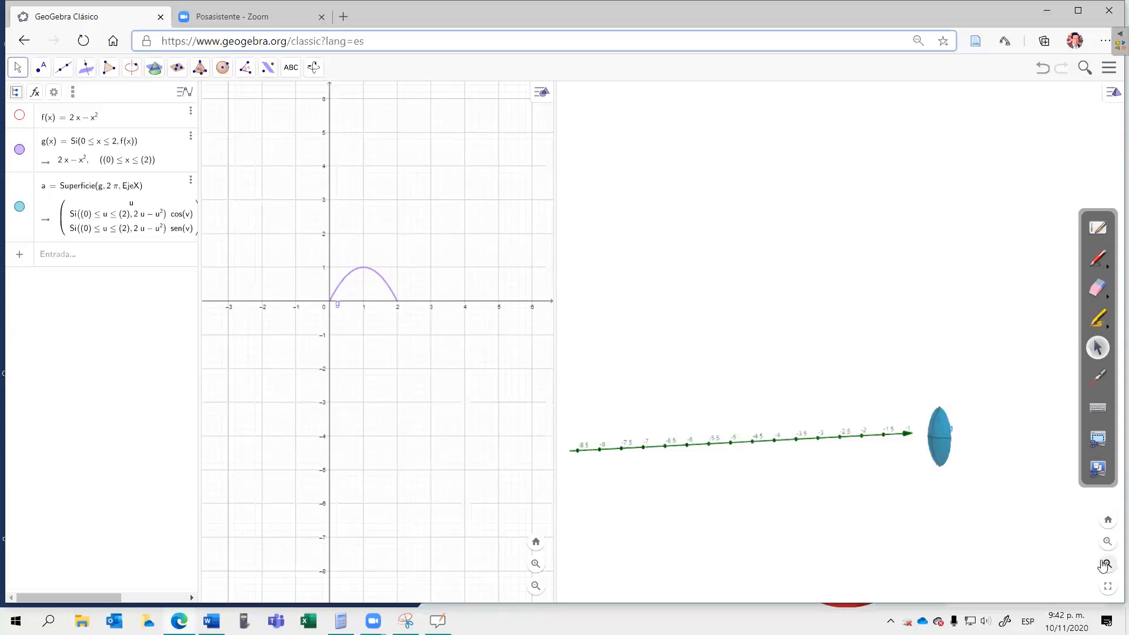
{"action": "left_click_drag", "start_coordinate": [1035, 512], "coordinate": [996, 506]}
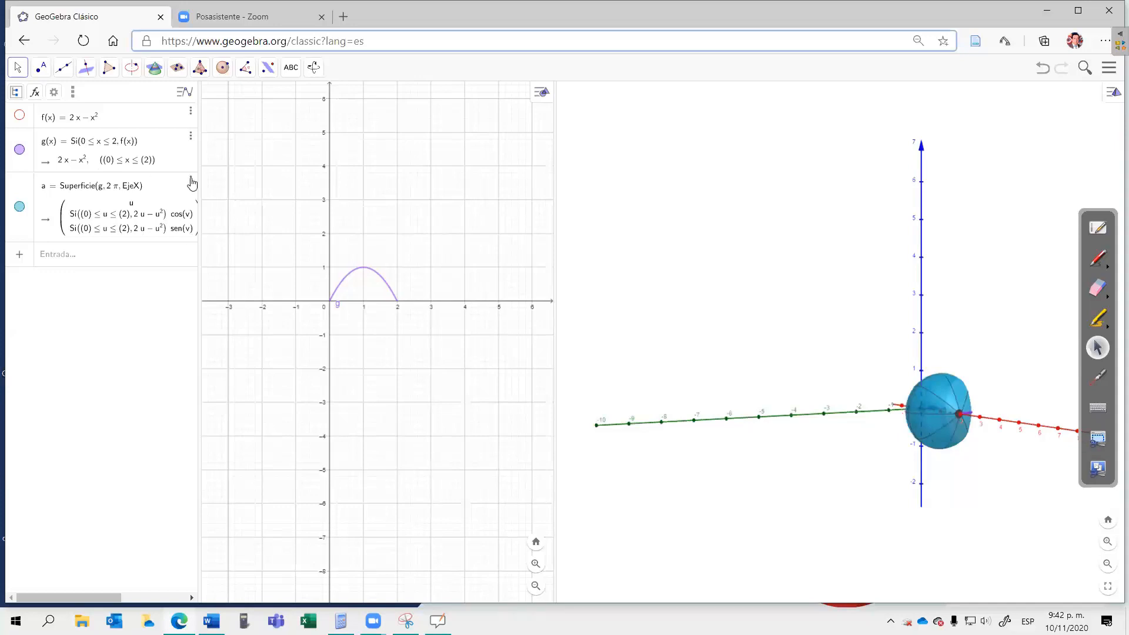
Step: Delete the surface of revolution generated from g
{"action": "left_click", "coordinate": [191, 182]}
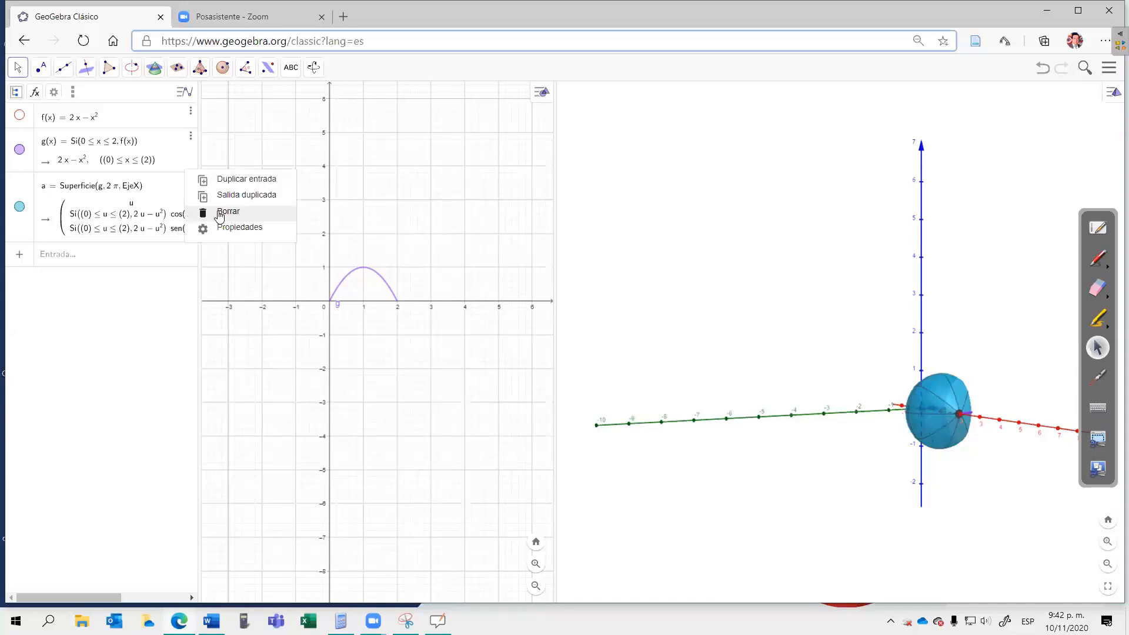
{"action": "left_click", "coordinate": [219, 213]}
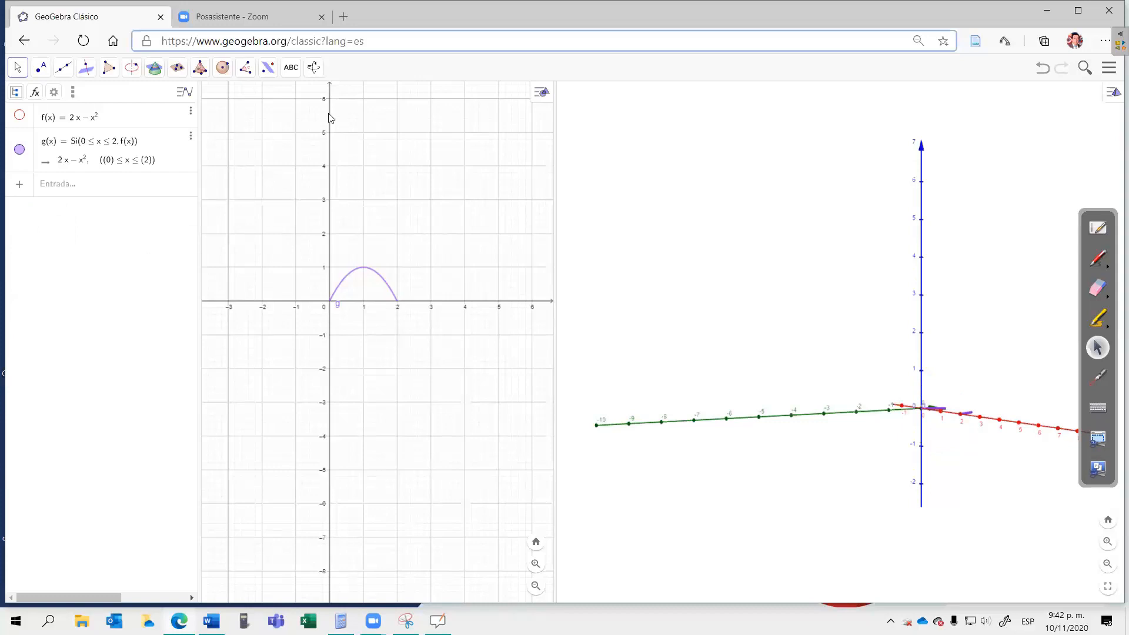
Step: Place a new slider above the curve in the 2D view, make it an angle and reduce its name entry to α
{"action": "left_click", "coordinate": [366, 141]}
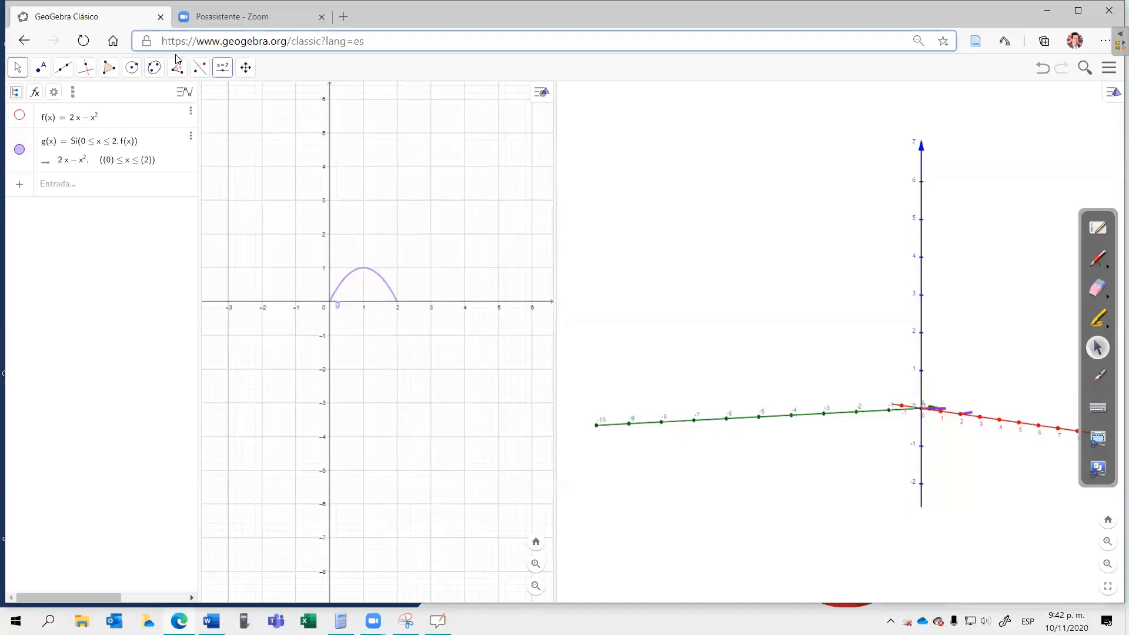
{"action": "left_click", "coordinate": [222, 69]}
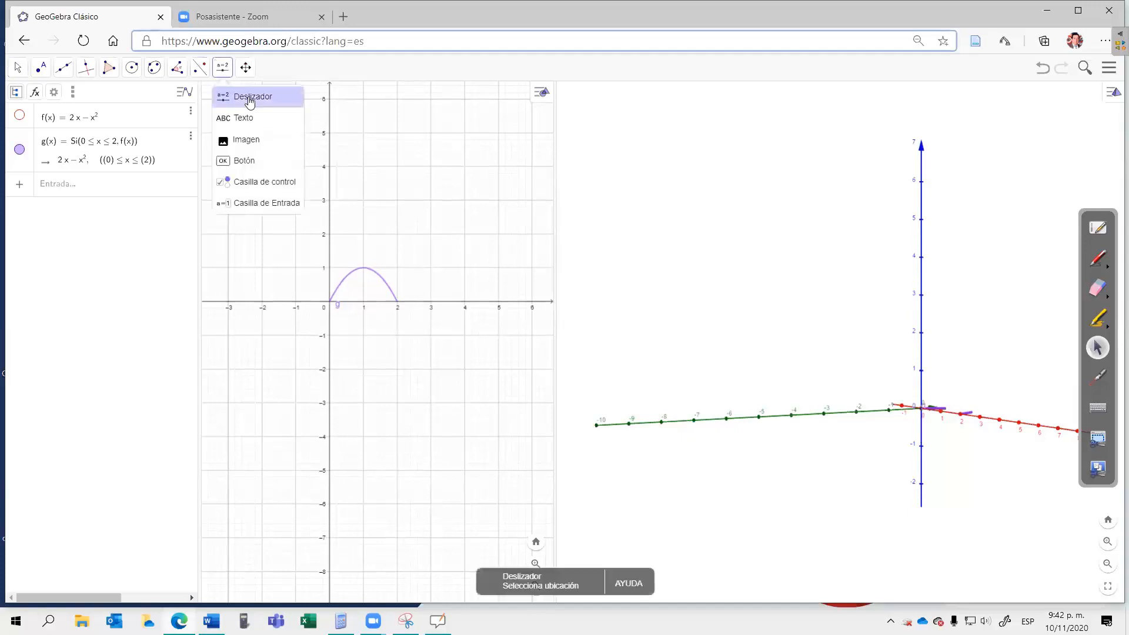
{"action": "left_click", "coordinate": [248, 99]}
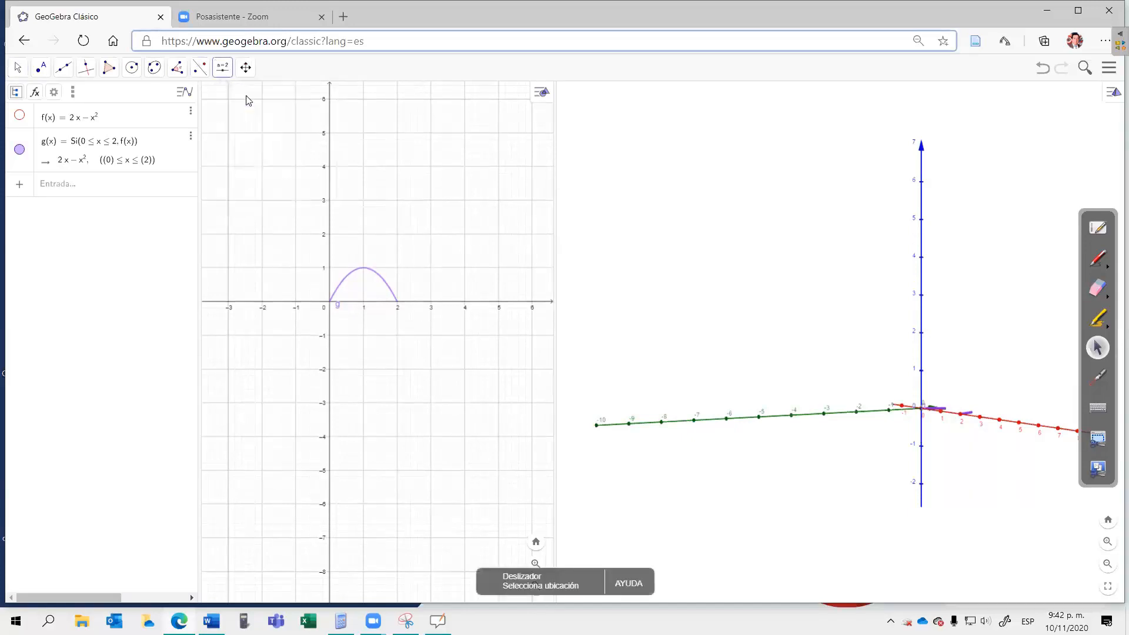
{"action": "left_click", "coordinate": [389, 149]}
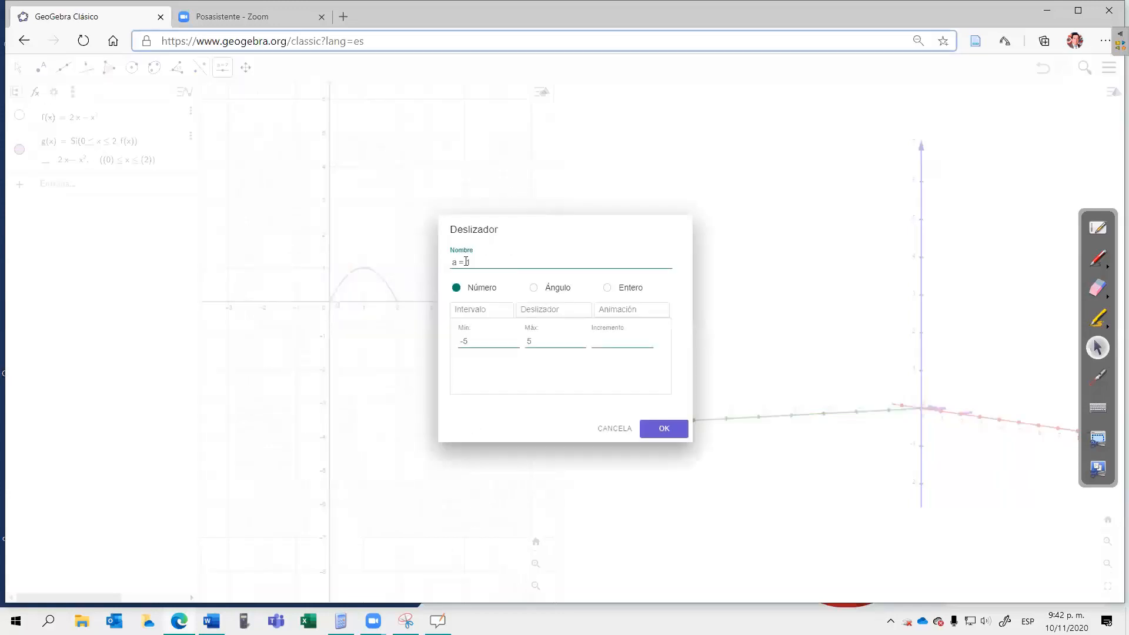
{"action": "left_click", "coordinate": [534, 288]}
{"action": "left_click", "coordinate": [478, 262]}
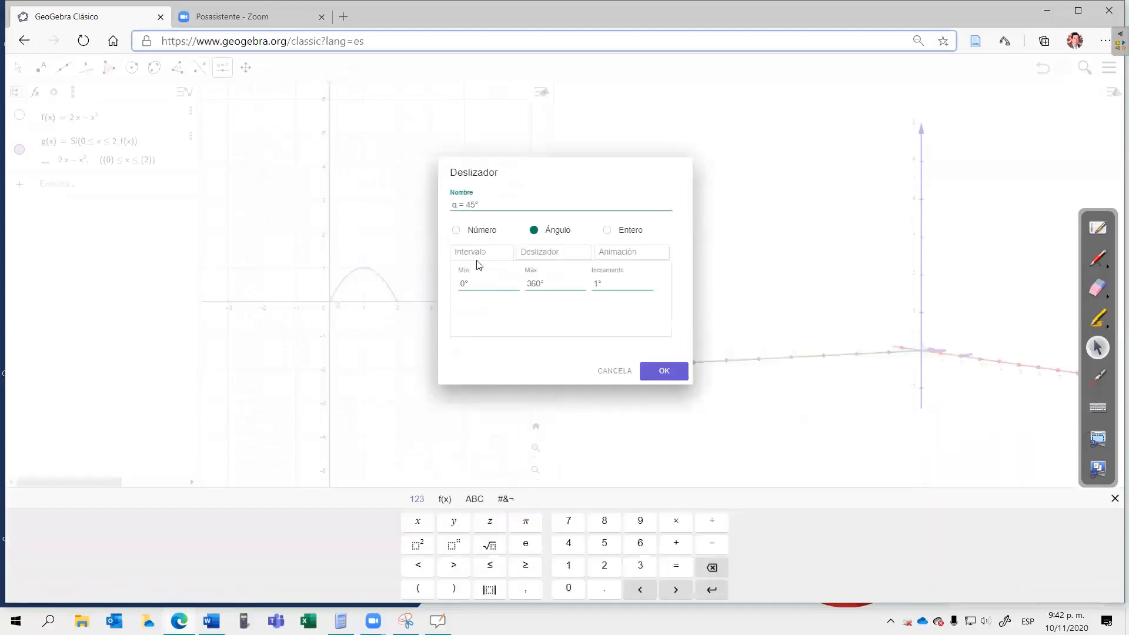
{"action": "key", "text": "BackSpace"}
{"action": "key", "text": "BackSpace"}
Step: Set the α slider's animation to repeat as Creciente and create the slider
{"action": "left_click", "coordinate": [616, 253]}
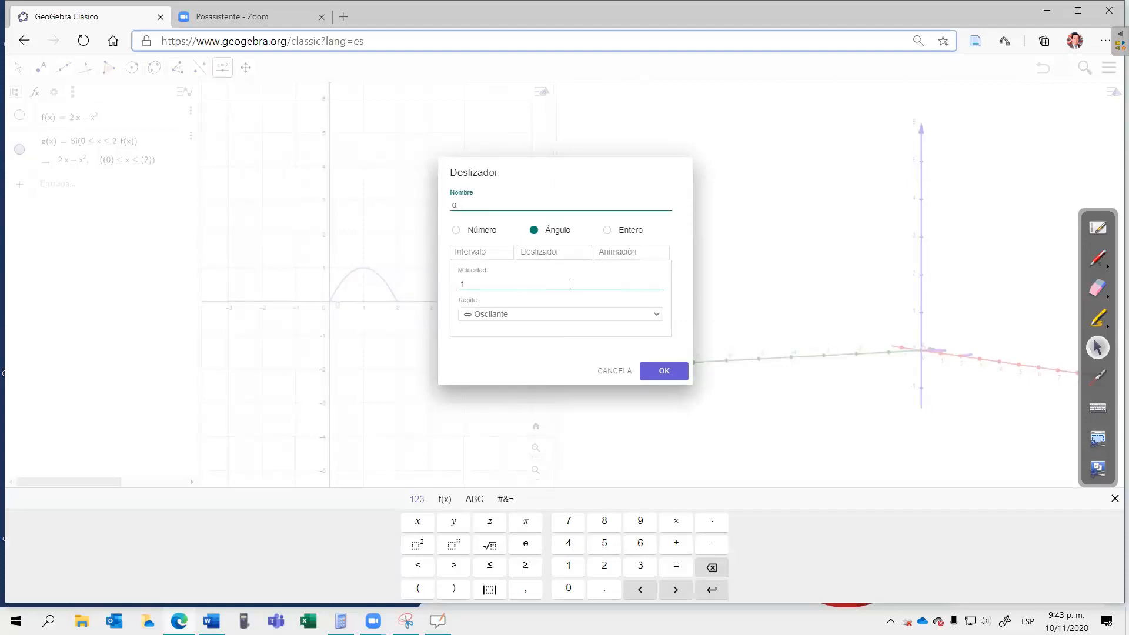
{"action": "left_click", "coordinate": [660, 318]}
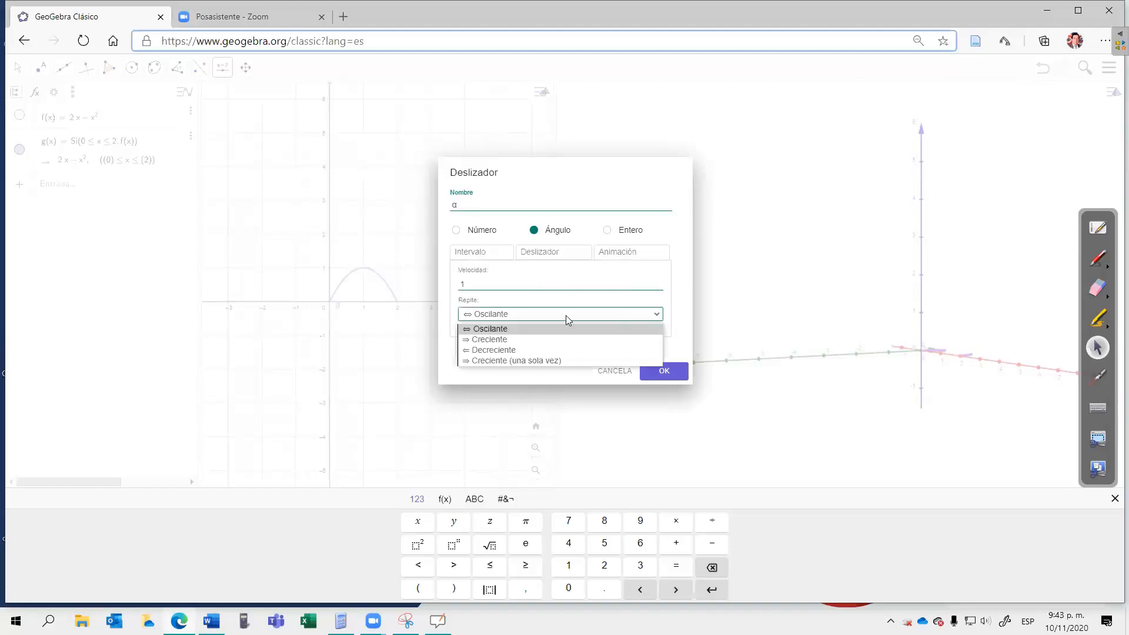
{"action": "left_click", "coordinate": [501, 337]}
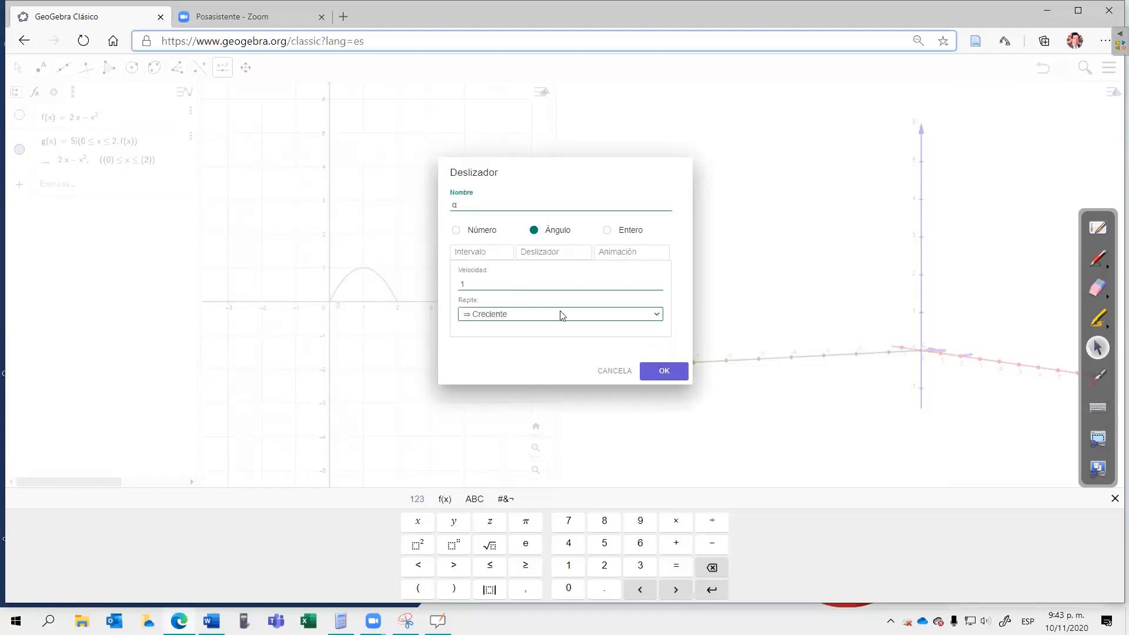
{"action": "left_click", "coordinate": [660, 376]}
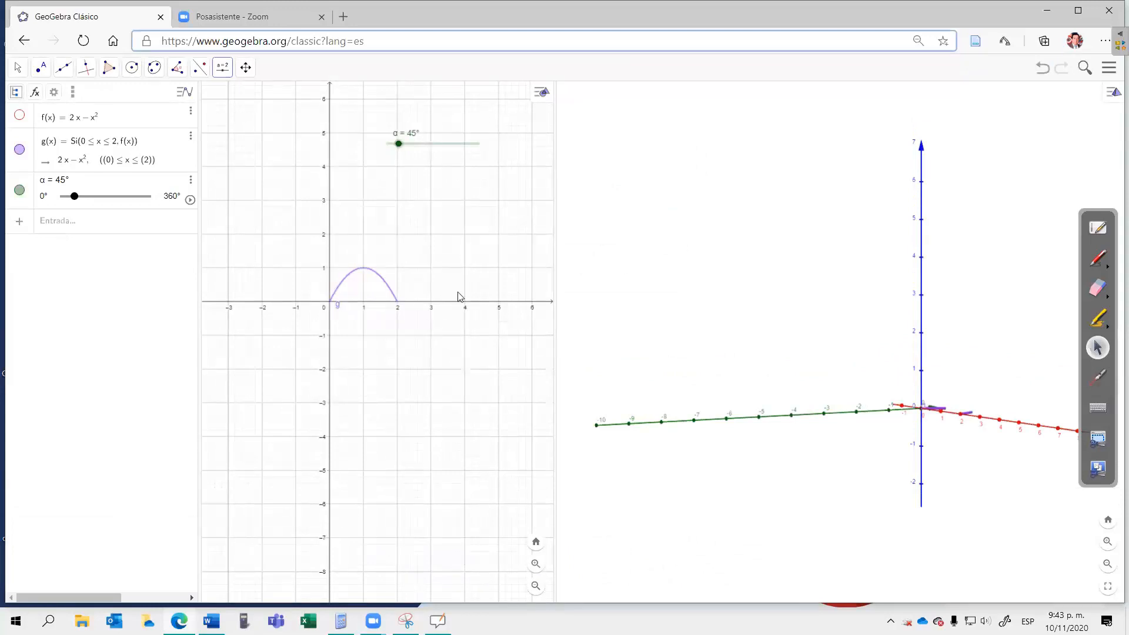
{"action": "left_click", "coordinate": [758, 351]}
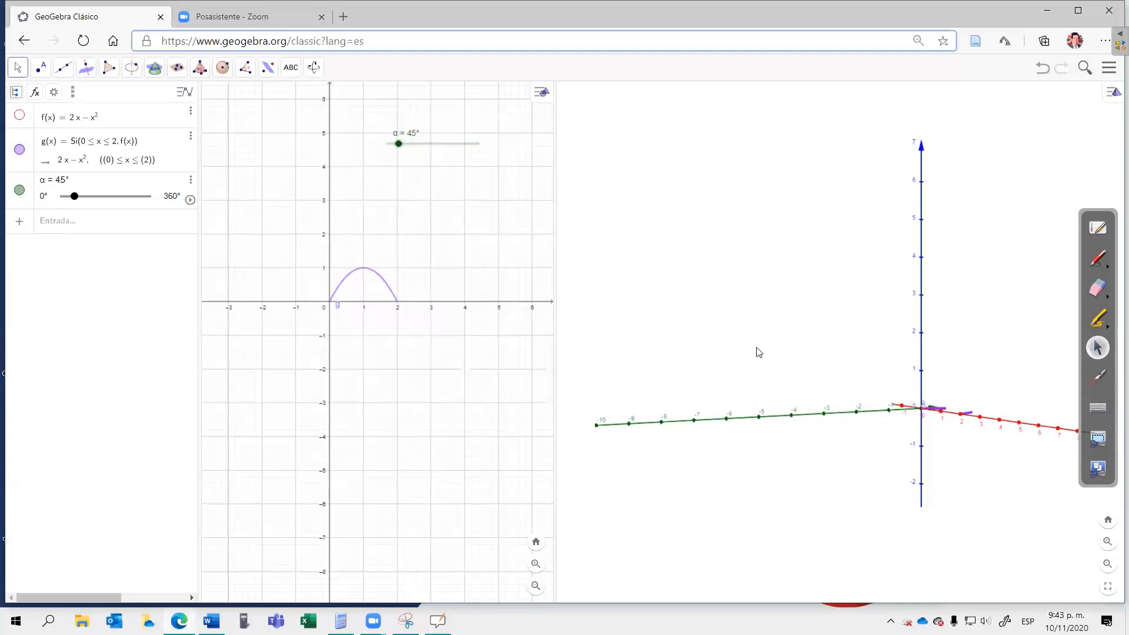
Step: Examine curve g and the coordinate axes at closer range and from a rotated viewpoint in the 3D view
{"action": "left_click", "coordinate": [267, 70]}
{"action": "key", "text": "Escape"}
{"action": "left_click_drag", "start_coordinate": [968, 491], "coordinate": [954, 499]}
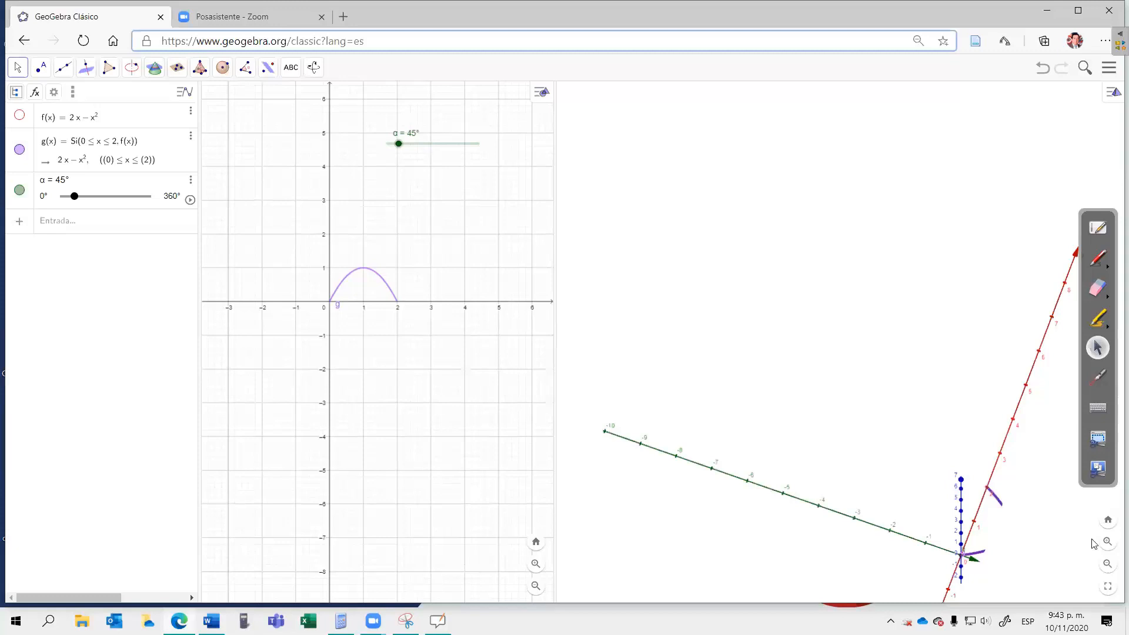
{"action": "left_click", "coordinate": [1108, 565]}
{"action": "left_click", "coordinate": [1108, 567]}
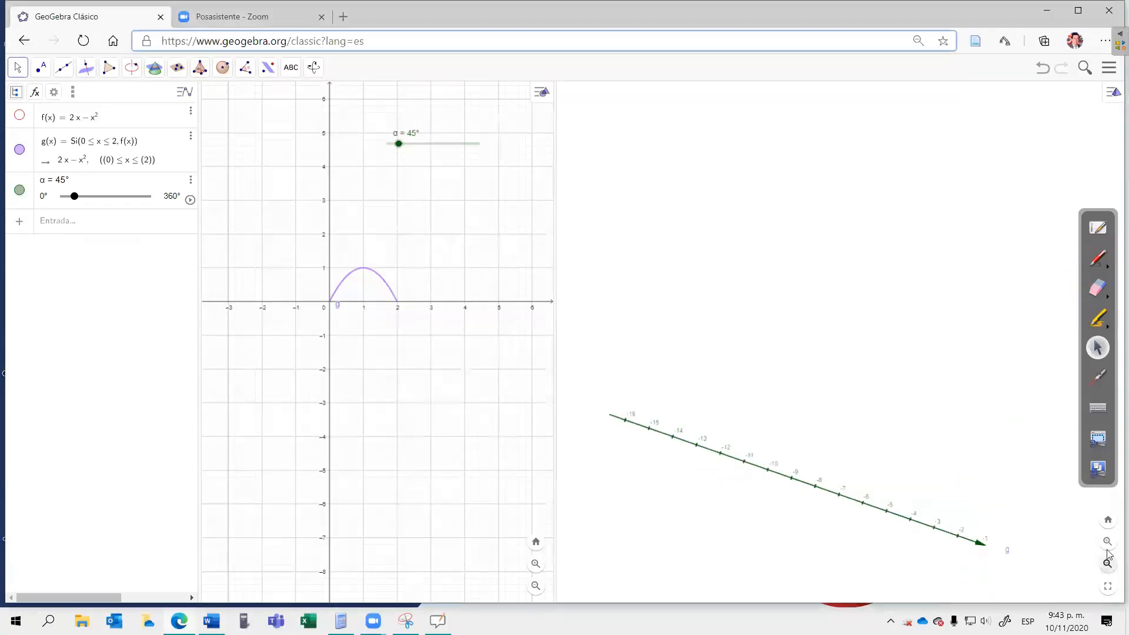
{"action": "left_click", "coordinate": [1108, 543]}
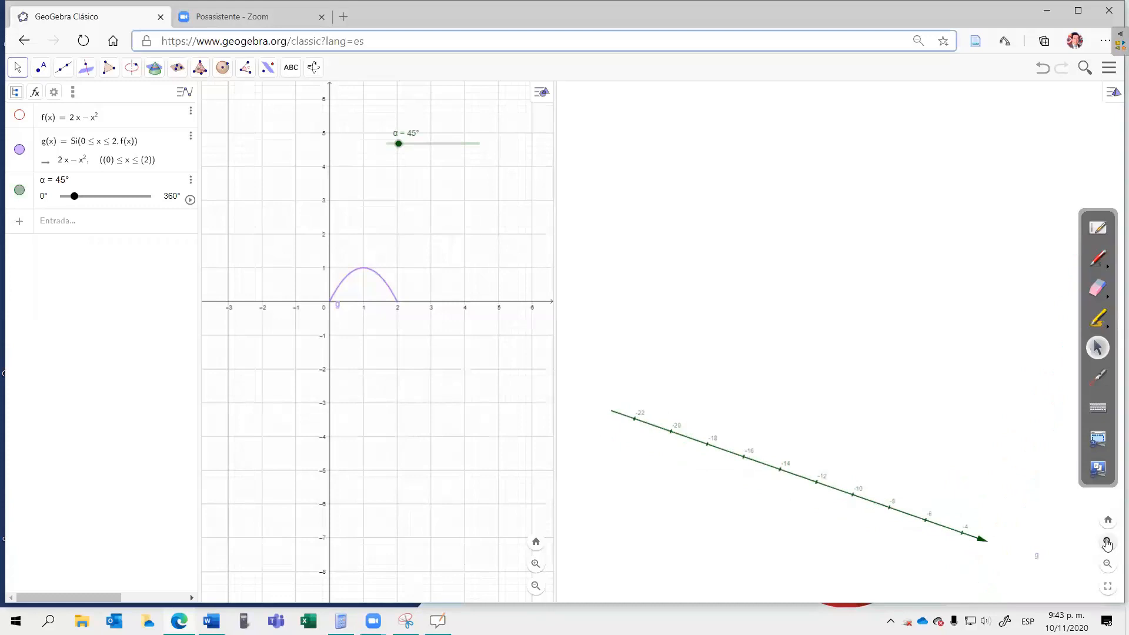
{"action": "left_click", "coordinate": [1107, 542]}
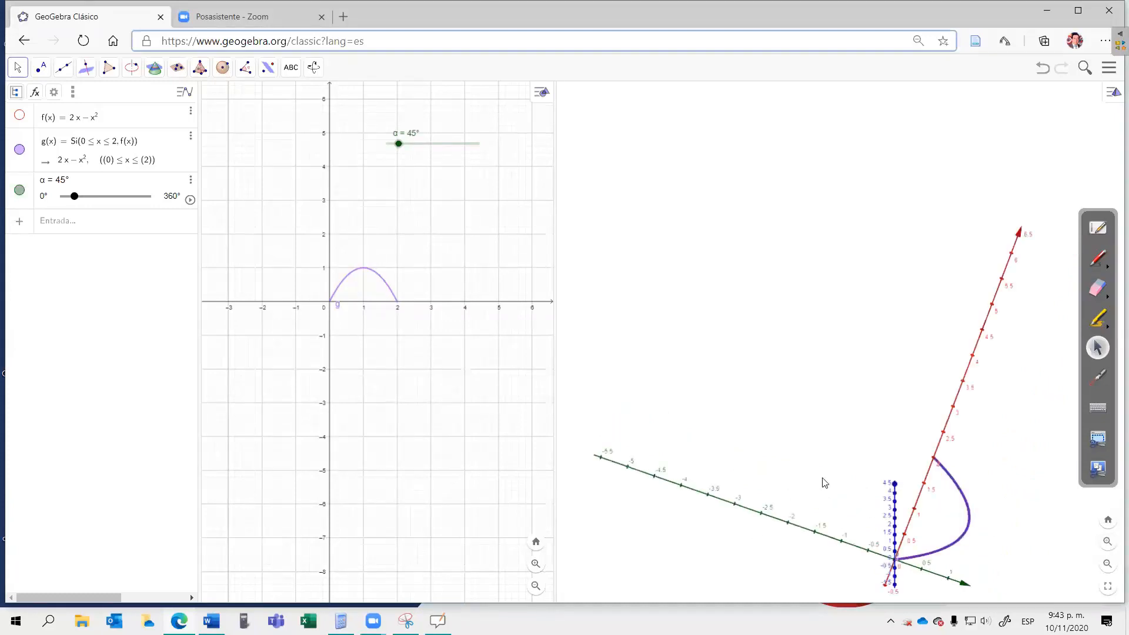
{"action": "left_click_drag", "start_coordinate": [819, 441], "coordinate": [961, 385]}
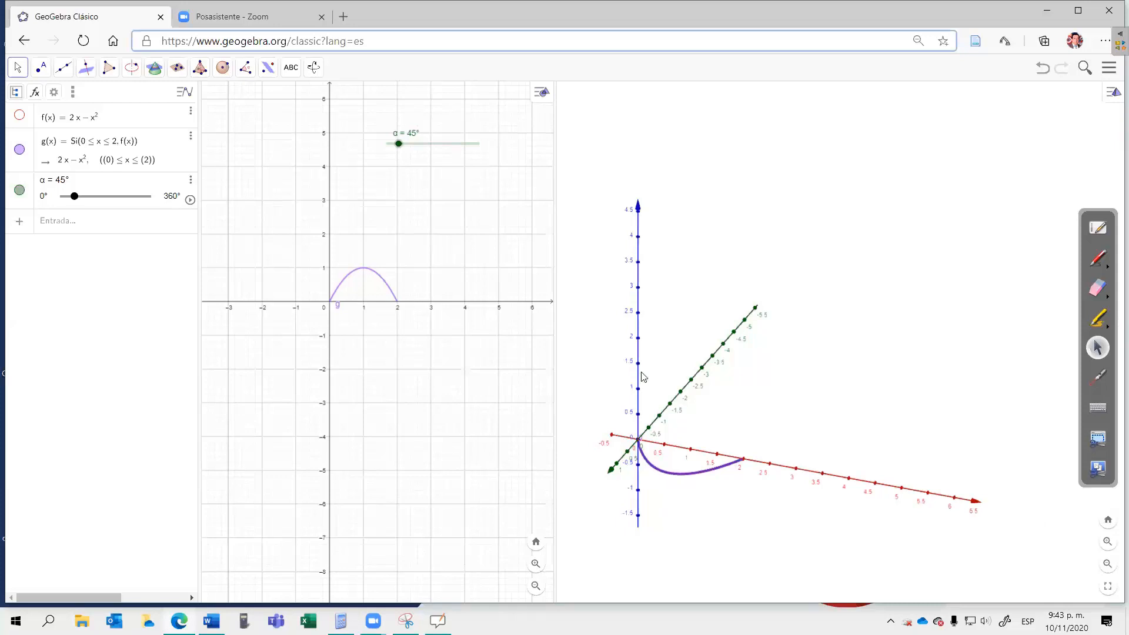
Step: Rotate curve g about the x-axis by the slider angle, so that its definition reads Rota(g, −α, EjeX)
{"action": "left_click", "coordinate": [267, 69]}
{"action": "left_click", "coordinate": [288, 140]}
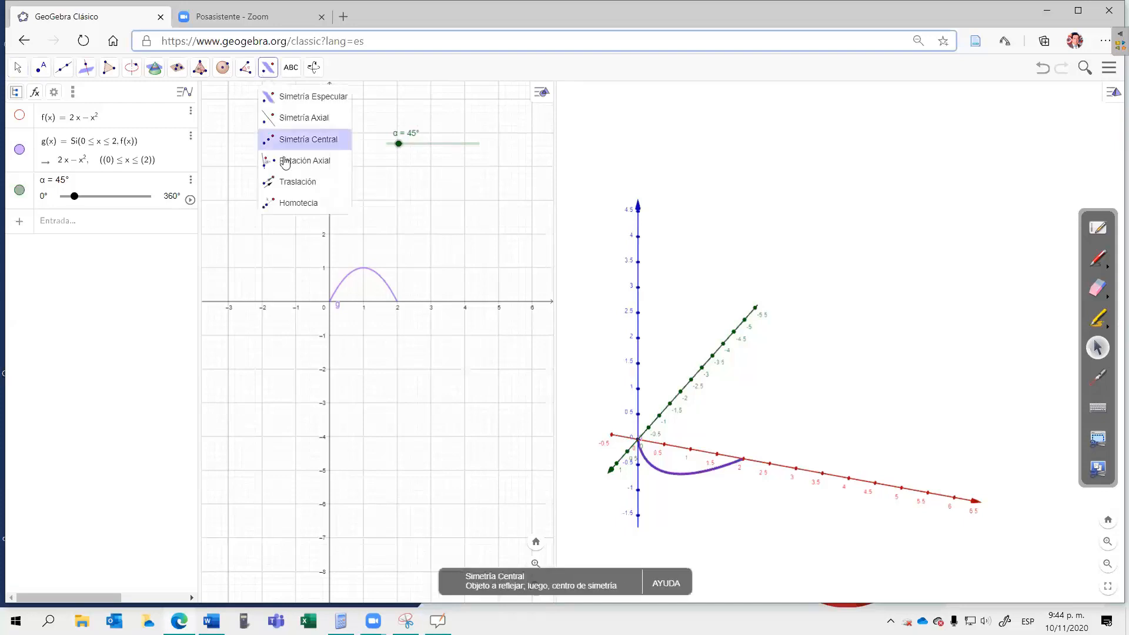
{"action": "left_click", "coordinate": [294, 166]}
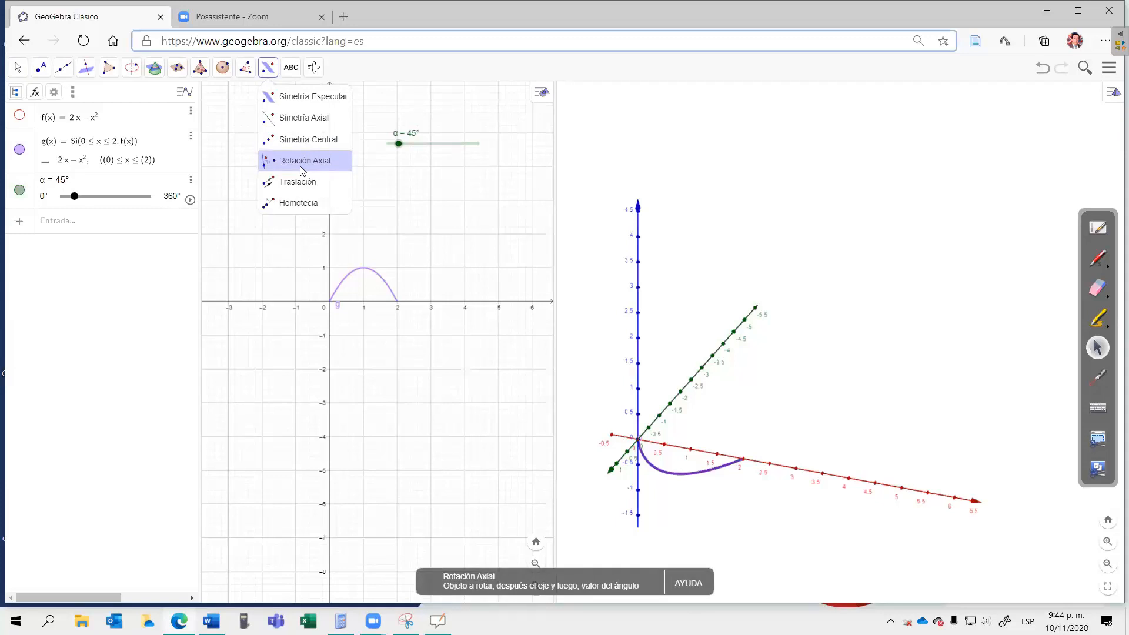
{"action": "left_click", "coordinate": [680, 451]}
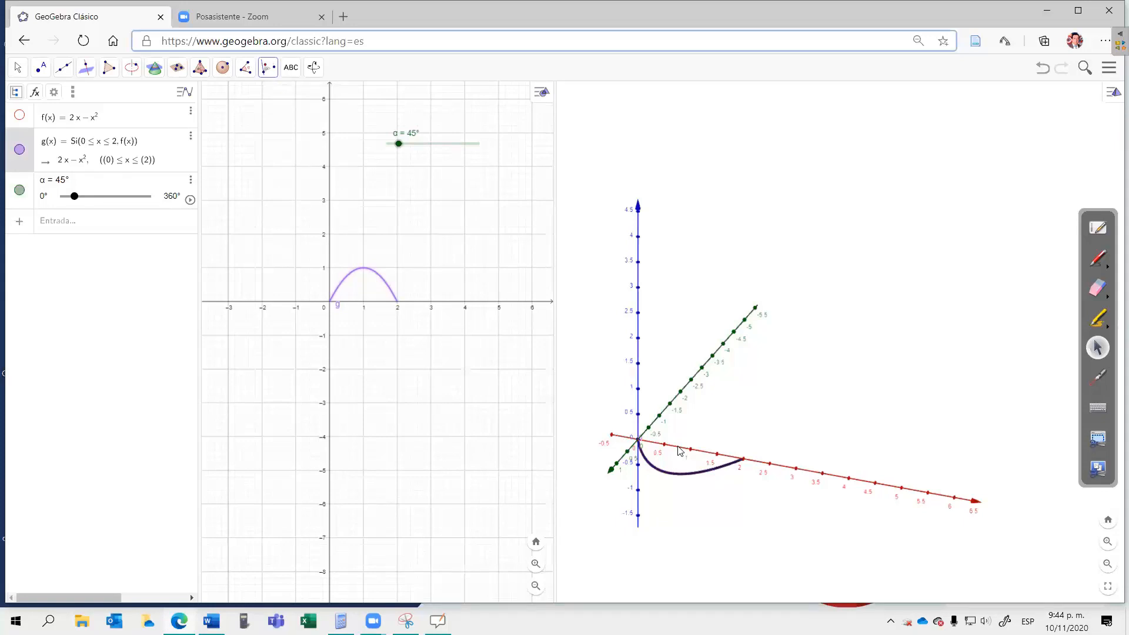
{"action": "left_click", "coordinate": [678, 447]}
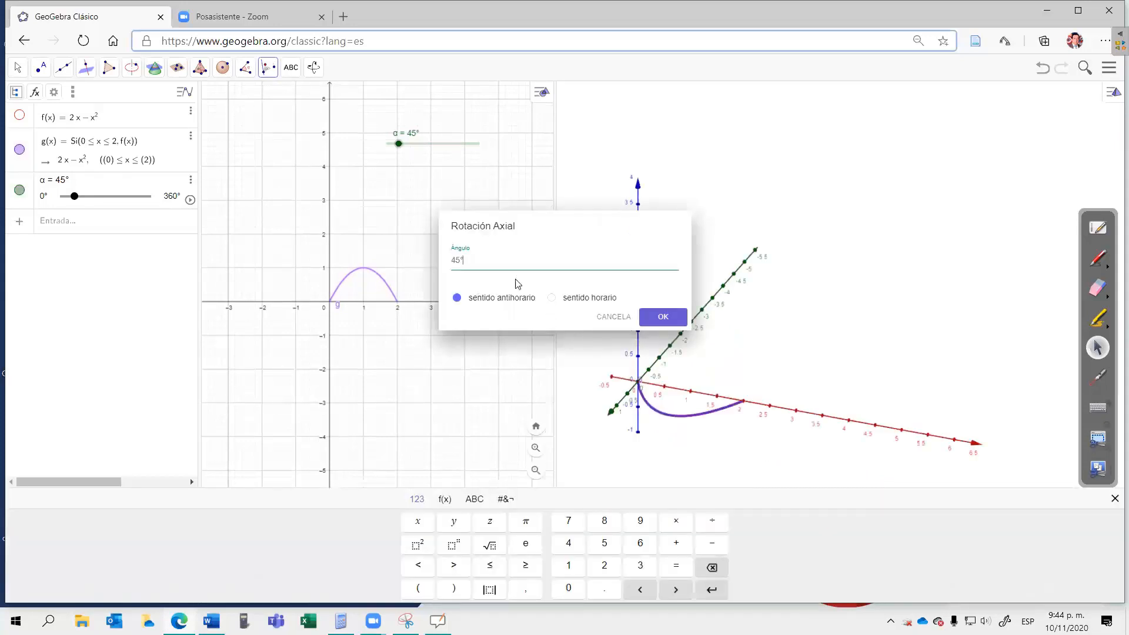
{"action": "key", "text": "BackSpace"}
{"action": "key", "text": "BackSpace"}
{"action": "left_click", "coordinate": [473, 500]}
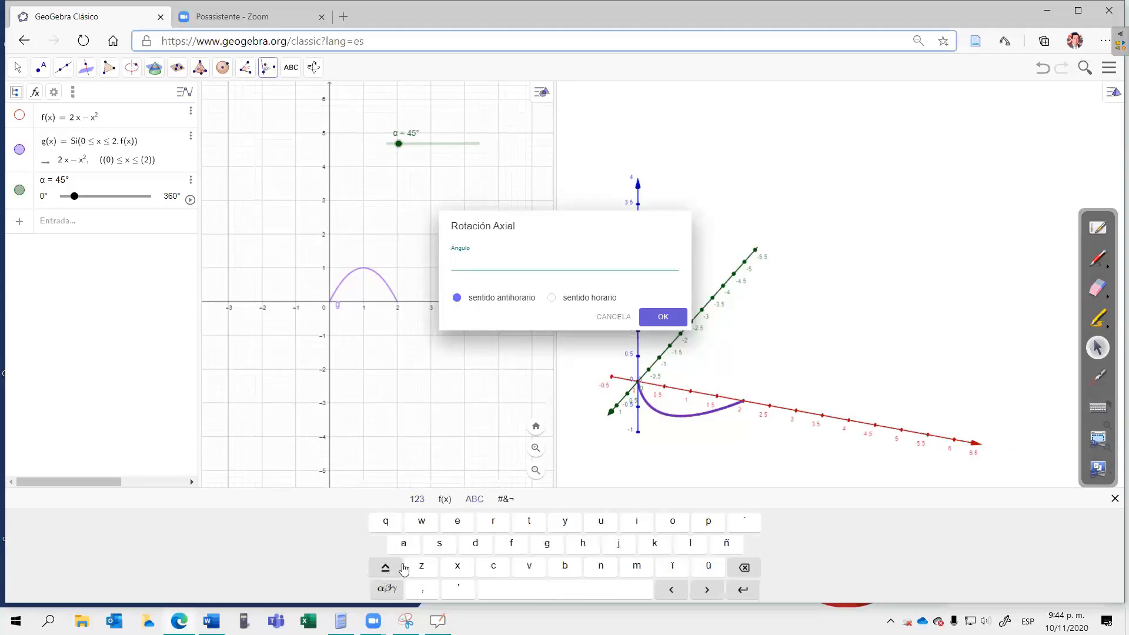
{"action": "left_click", "coordinate": [387, 588]}
{"action": "left_click", "coordinate": [422, 544]}
{"action": "left_click", "coordinate": [659, 318]}
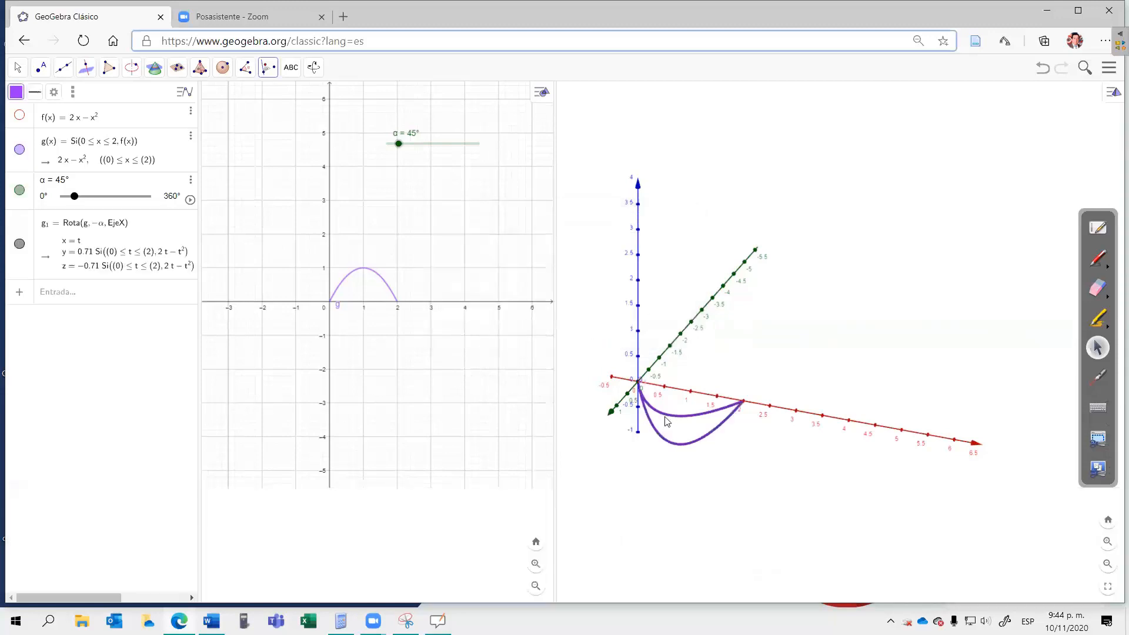
Step: Turn on the trace of the rotated curve g₁ and run the α slider's animation, stopping it at 265°
{"action": "right_click", "coordinate": [164, 246]}
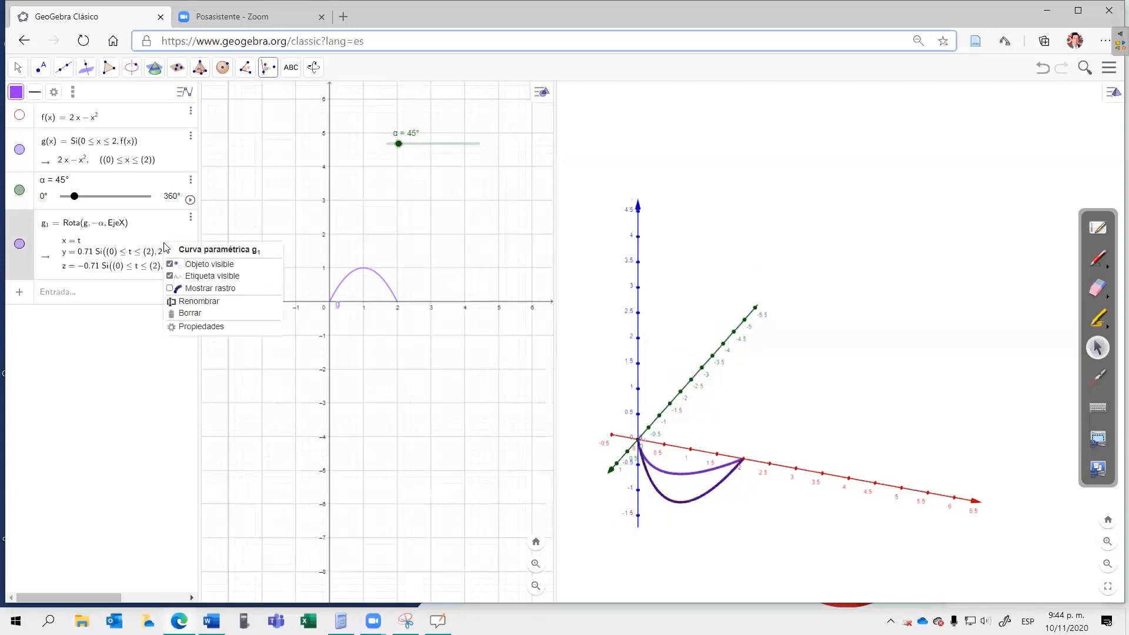
{"action": "left_click", "coordinate": [170, 288]}
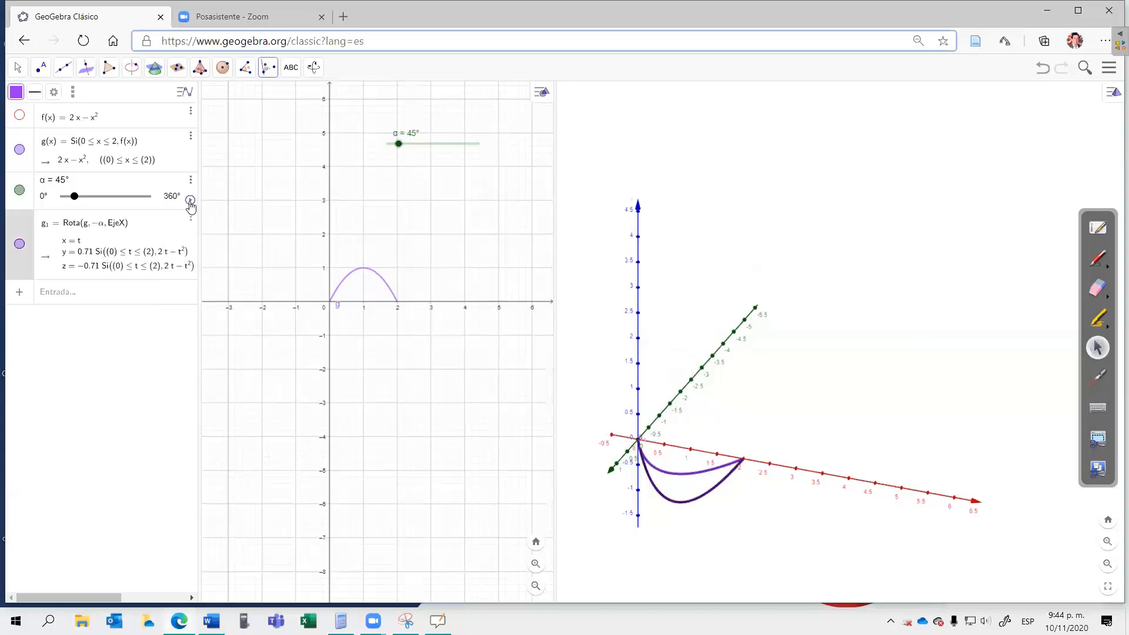
{"action": "left_click", "coordinate": [190, 201]}
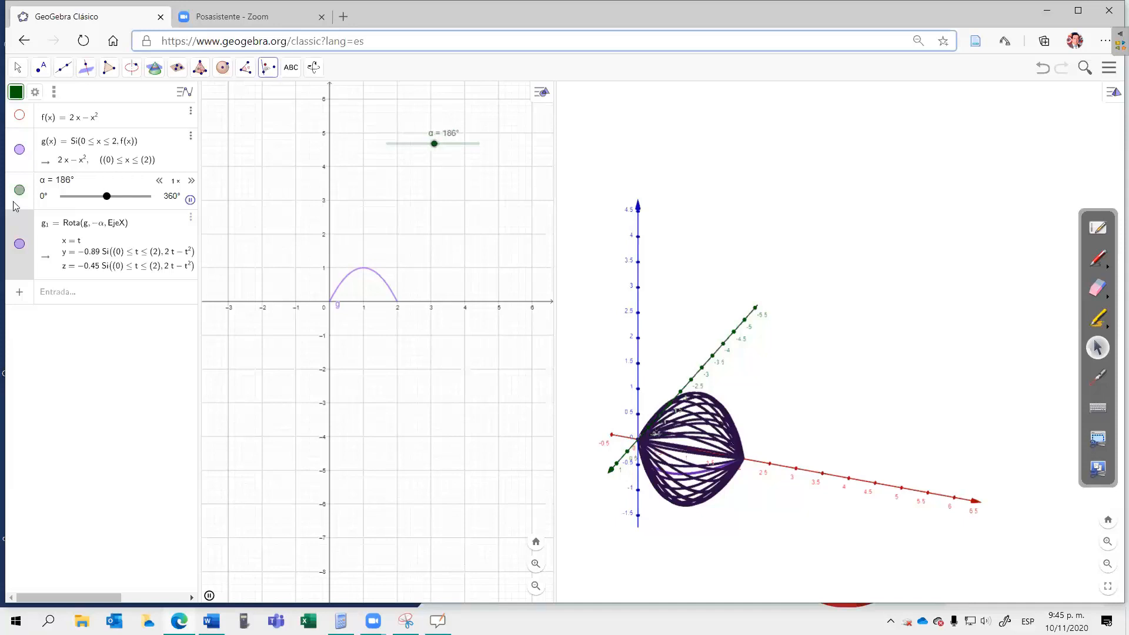
{"action": "left_click", "coordinate": [61, 294]}
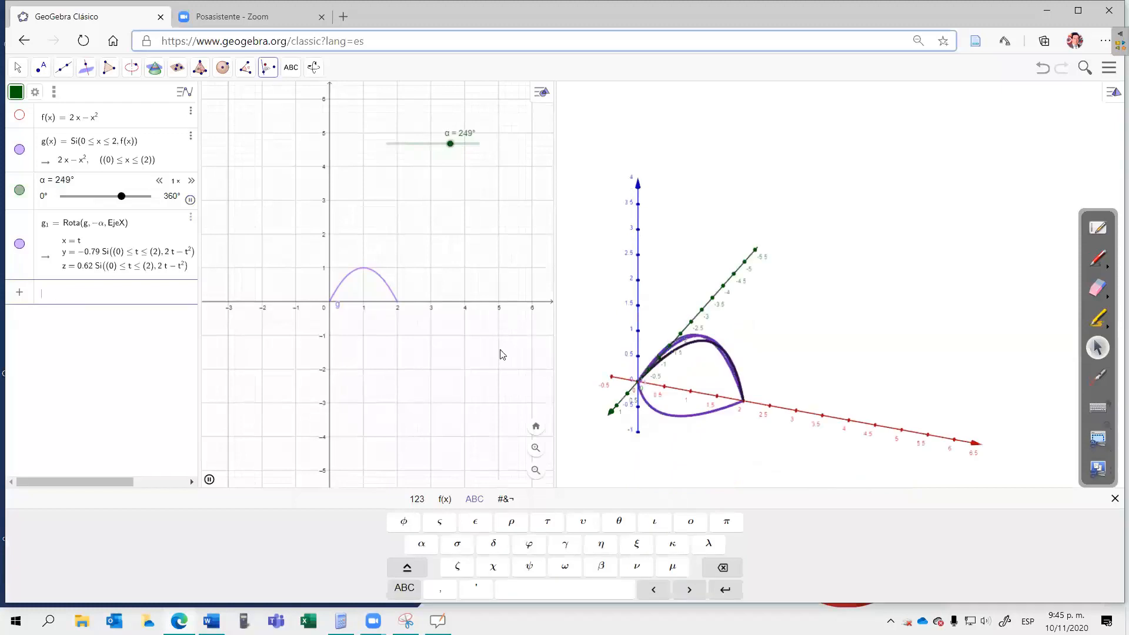
{"action": "left_click", "coordinate": [192, 201]}
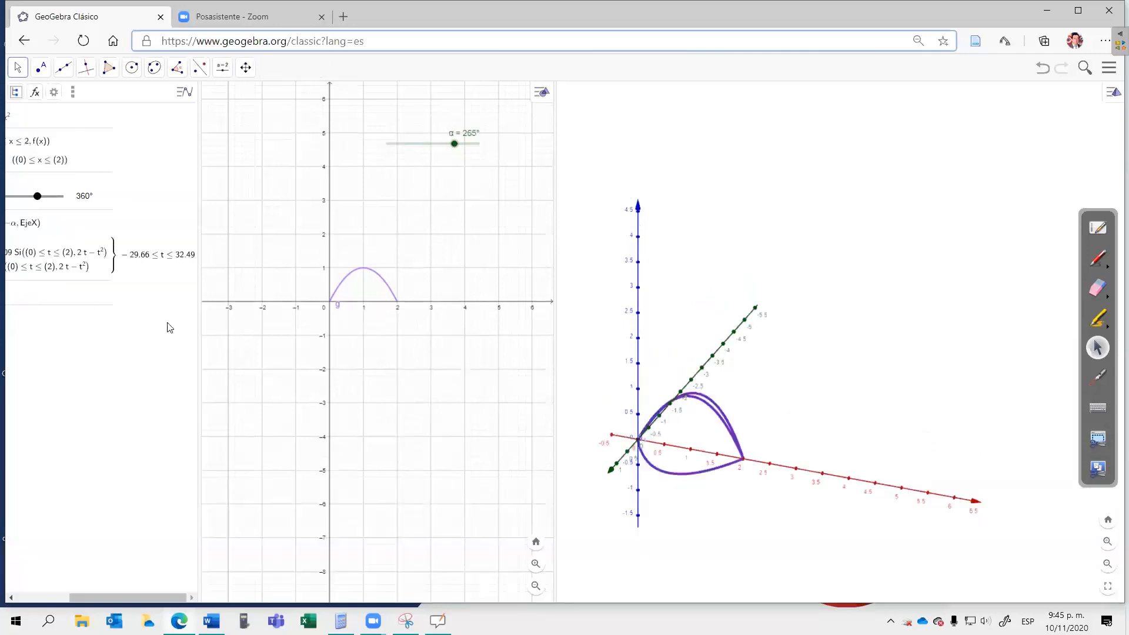
Step: Start a Superficie command in its three-expression parametric form and enter k as the first expression
{"action": "left_click", "coordinate": [116, 296]}
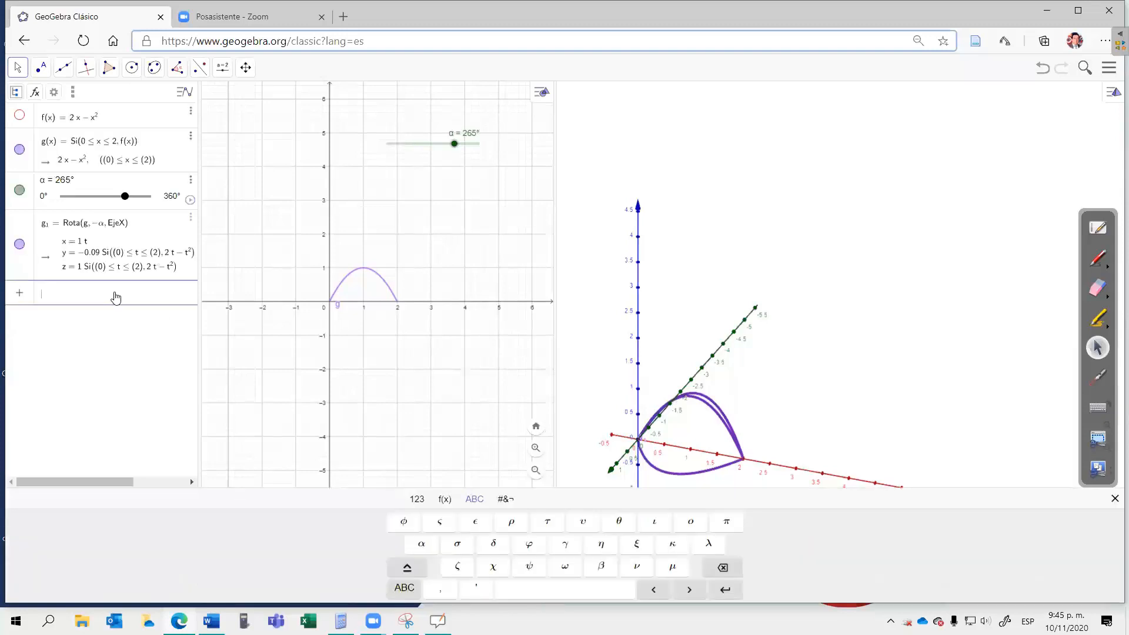
{"action": "type", "text": "suprf"}
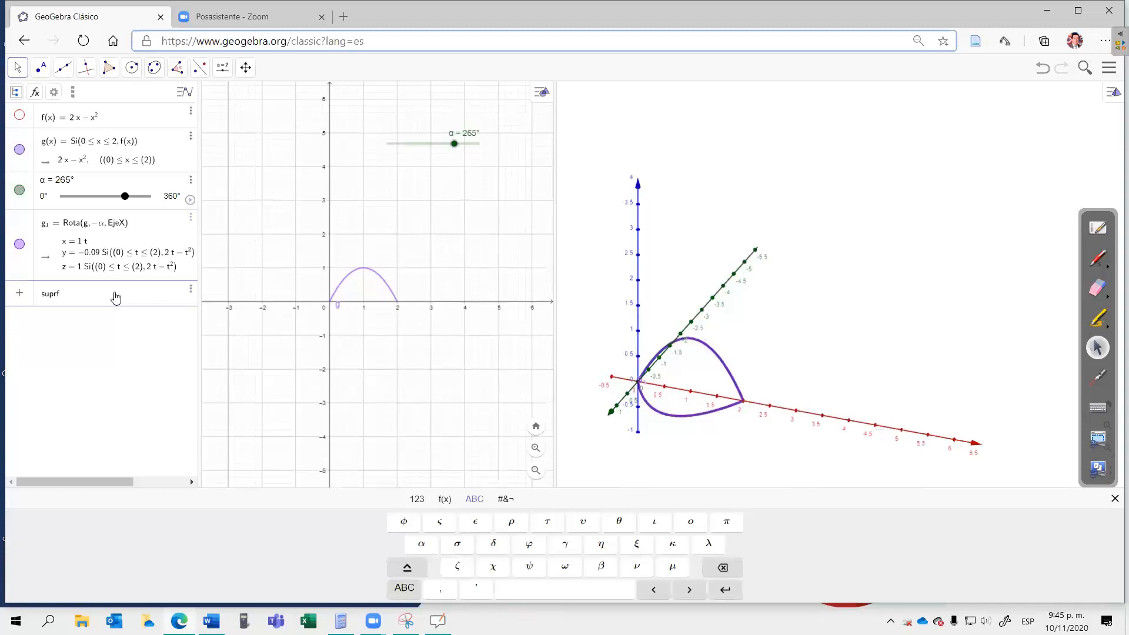
{"action": "key", "text": "BackSpace"}
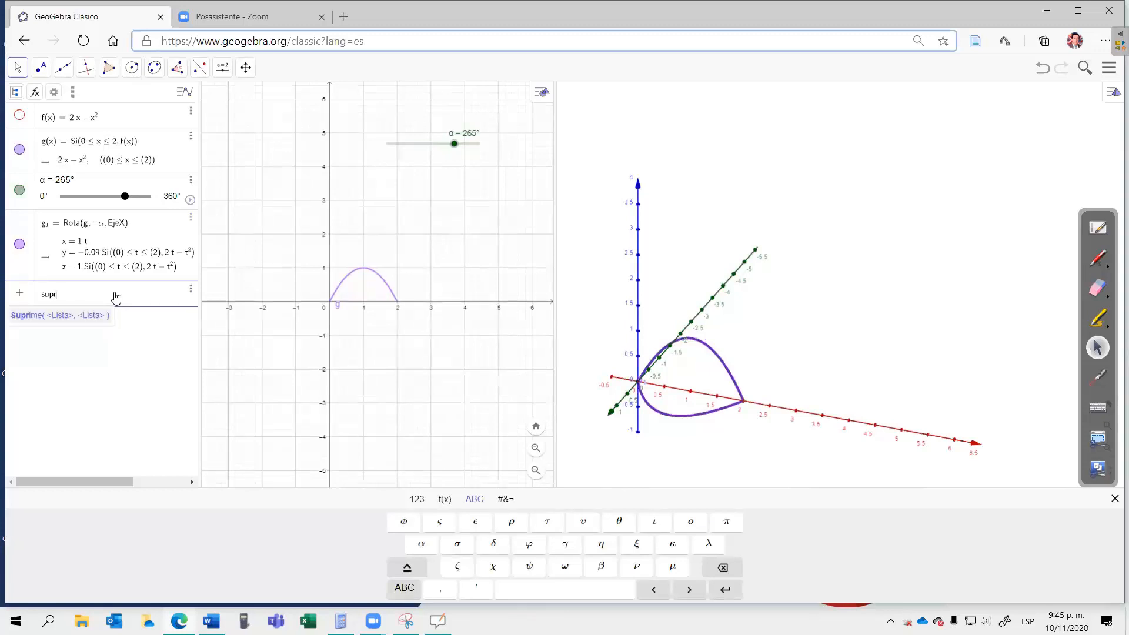
{"action": "key", "text": "BackSpace"}
{"action": "type", "text": "er"}
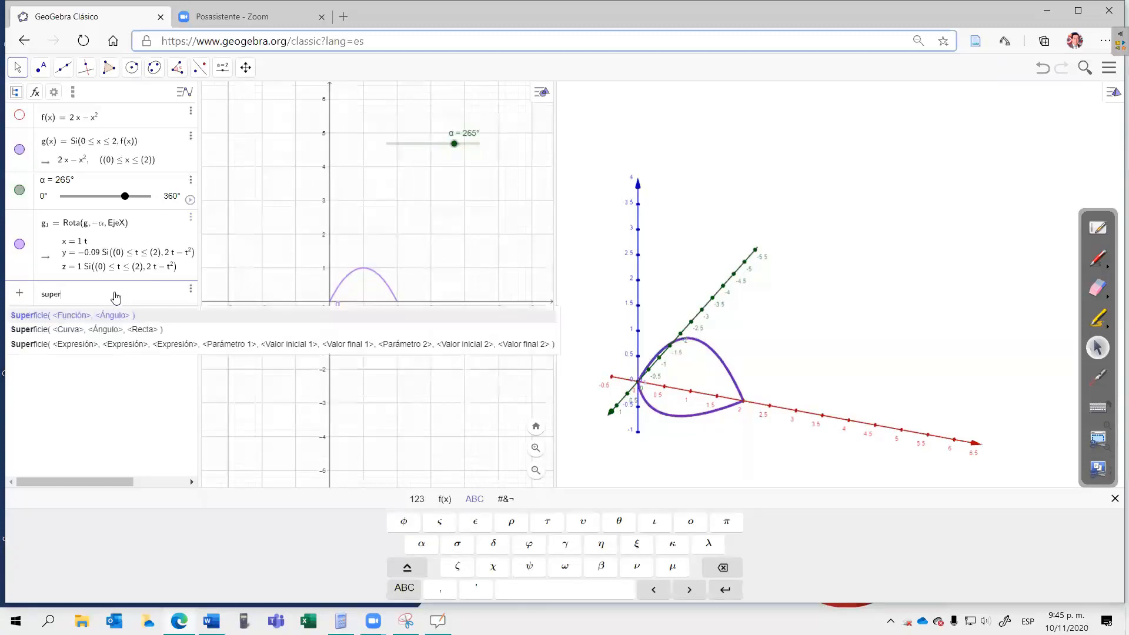
{"action": "left_click", "coordinate": [119, 346]}
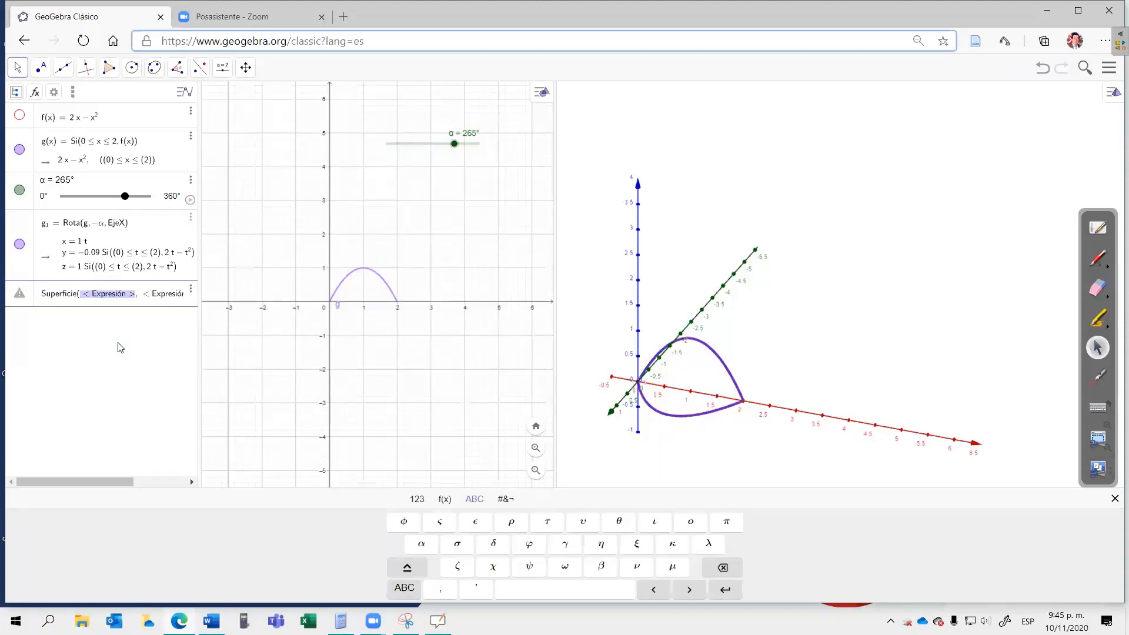
{"action": "key", "text": "End"}
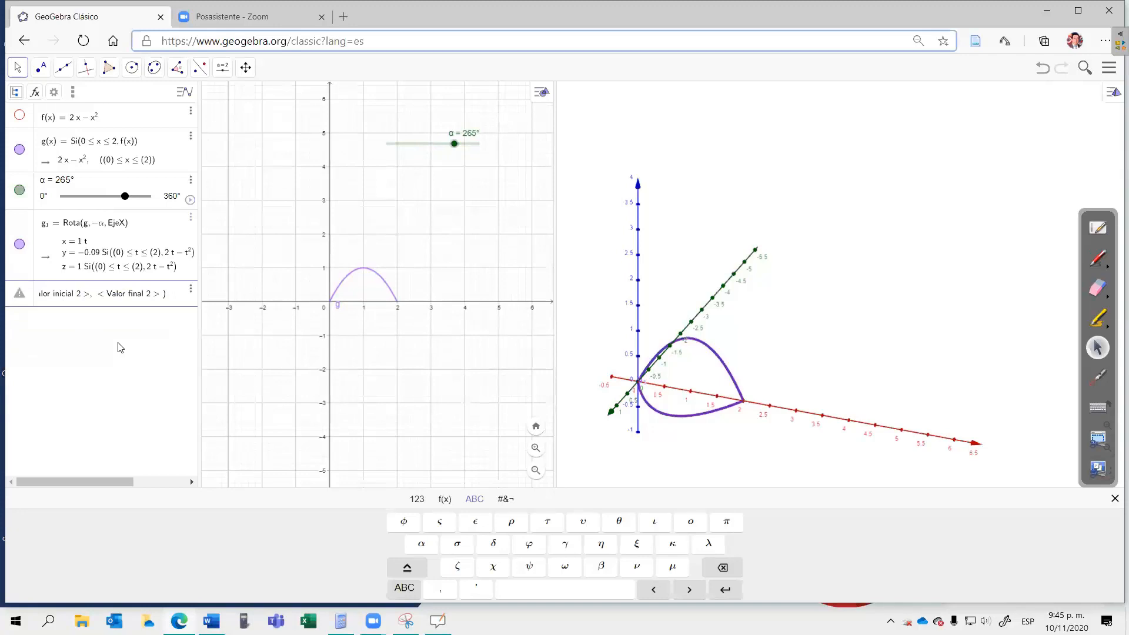
{"action": "key", "text": "Tab"}
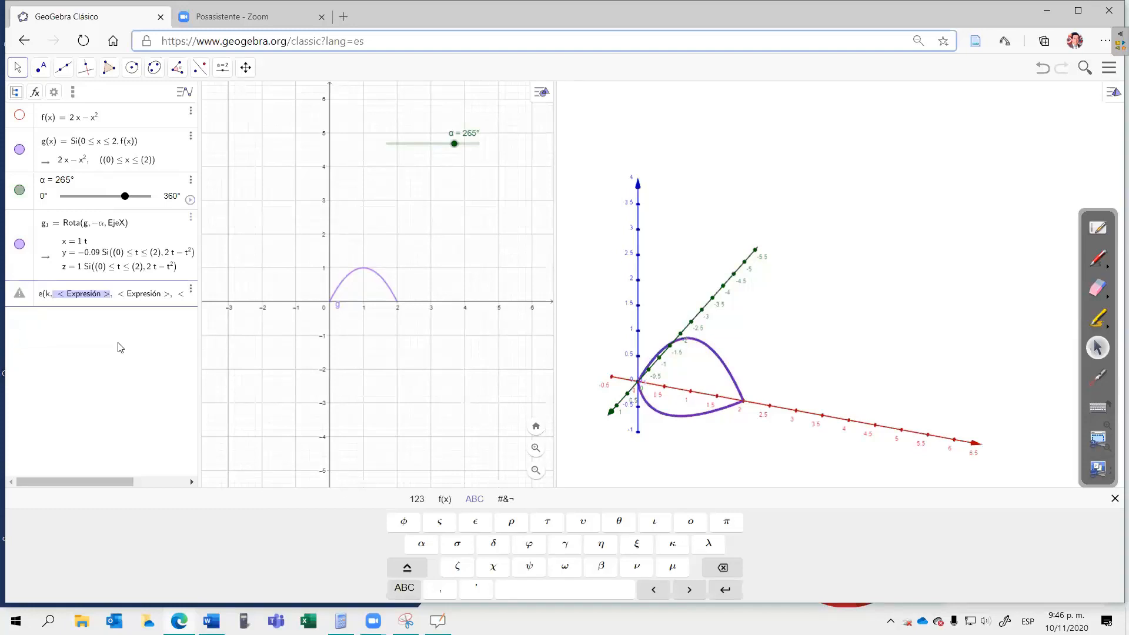
Step: Enter g(k)·cosβ as the second expression of the Superficie command
{"action": "type", "text": "g(k)"}
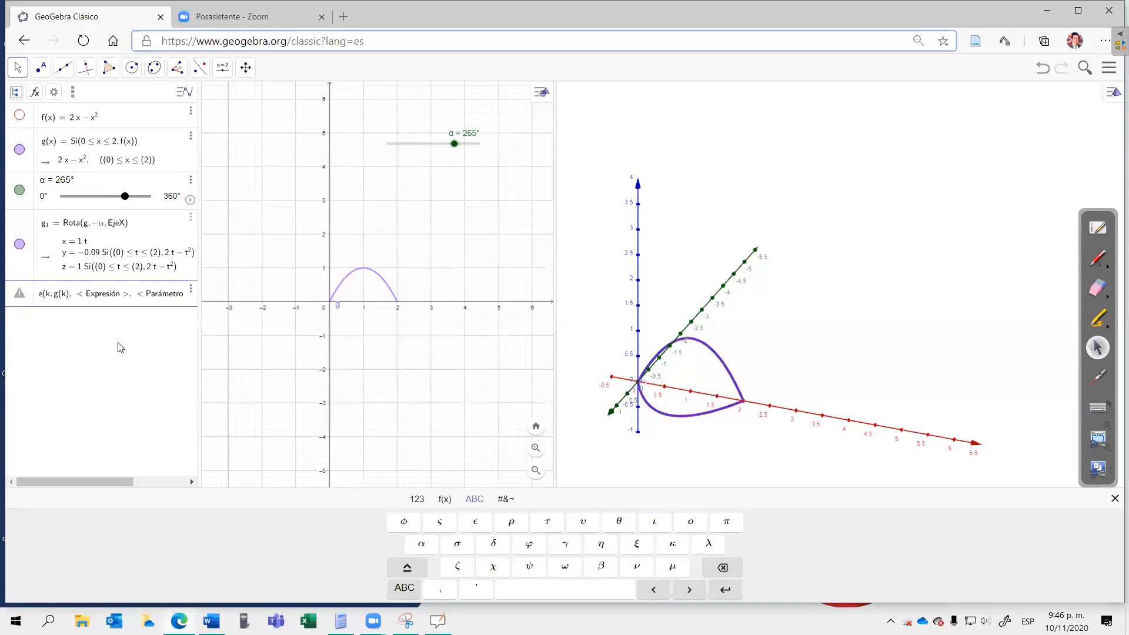
{"action": "type", "text": "*"}
{"action": "type", "text": "co"}
{"action": "type", "text": "s"}
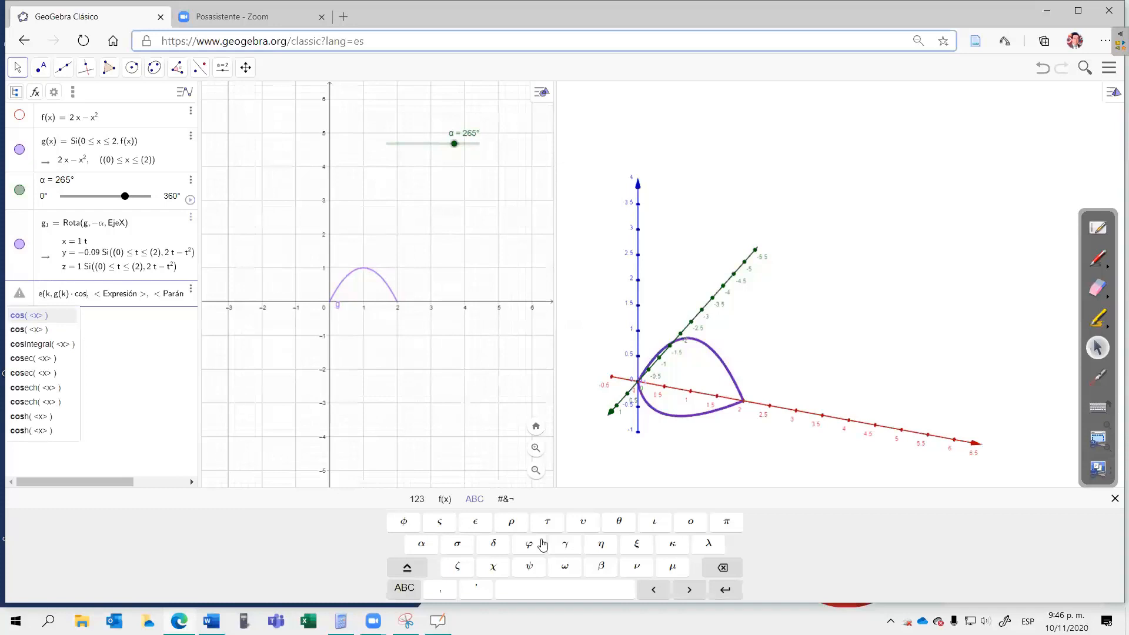
{"action": "left_click", "coordinate": [599, 566]}
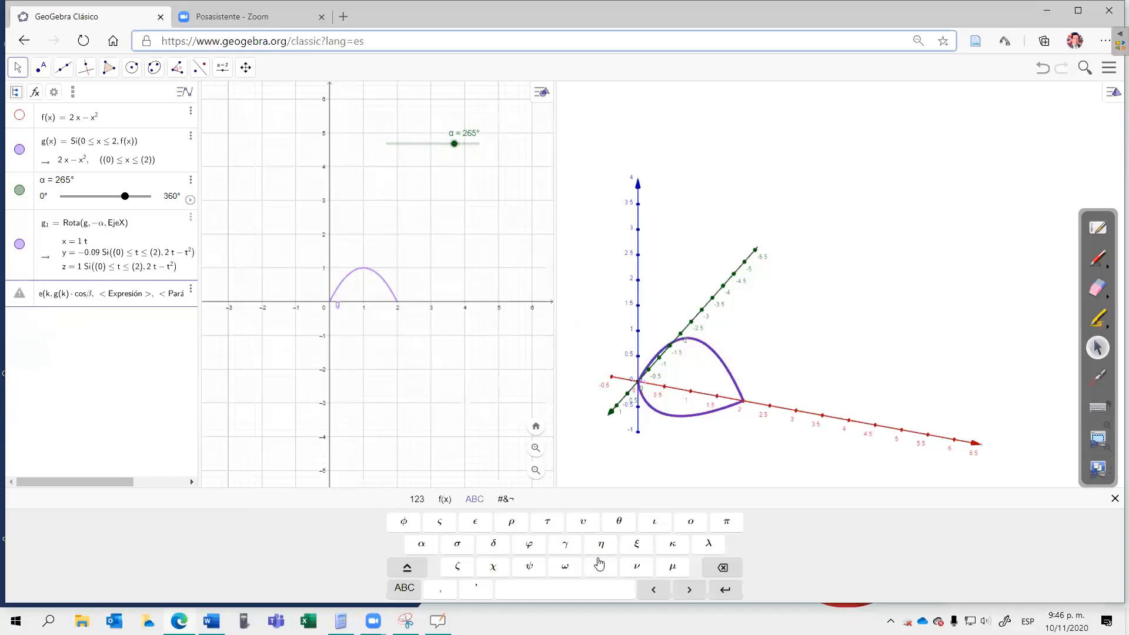
Step: Enter g(k)·senβ as the third expression of the Superficie command
{"action": "key", "text": "Tab"}
{"action": "type", "text": "g(k)"}
{"action": "type", "text": "*se"}
{"action": "type", "text": "n"}
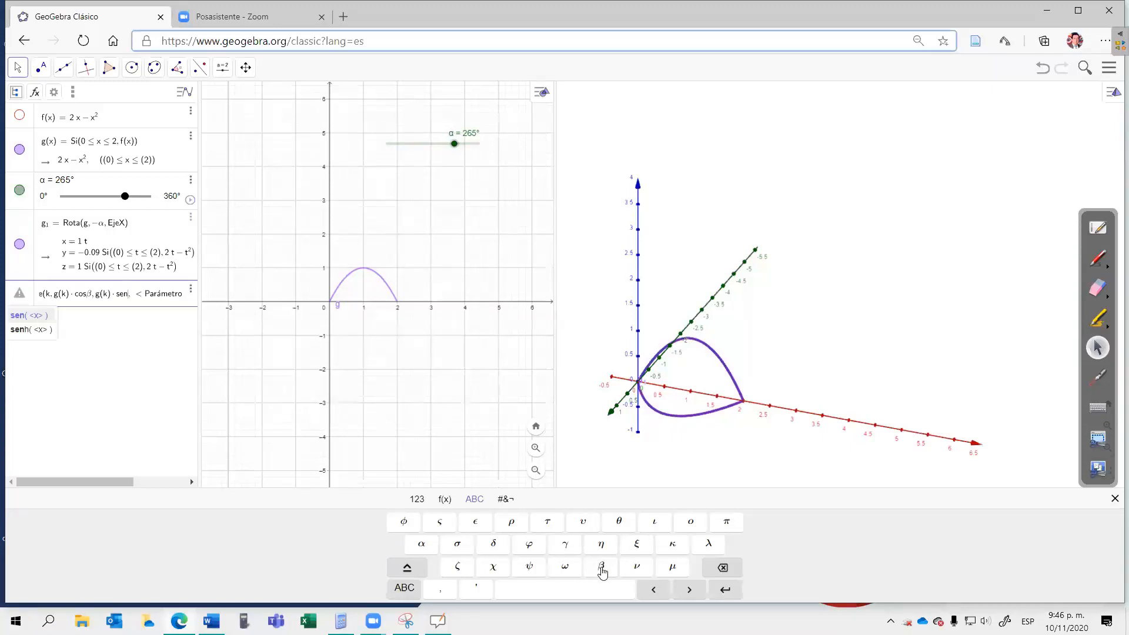
{"action": "left_click", "coordinate": [602, 567]}
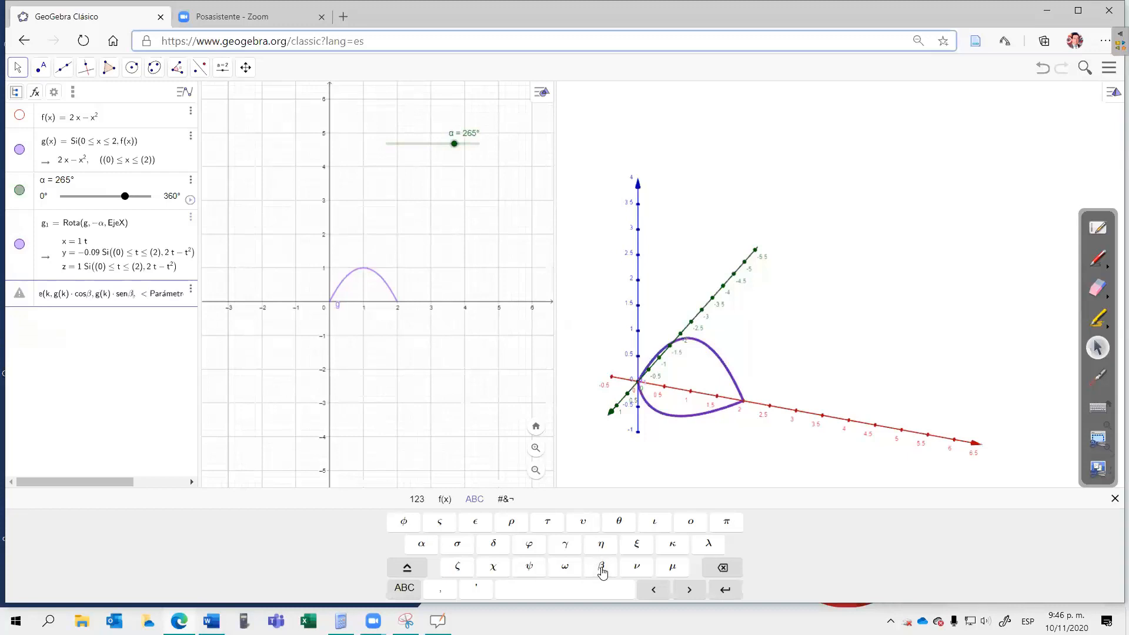
Step: Set the surface parameters to k from 0 to 2 and β from 0 to α, and create the surface
{"action": "type", "text": ", k, 0, 2,"}
{"action": "left_click", "coordinate": [603, 569]}
{"action": "type", "text": "0,"}
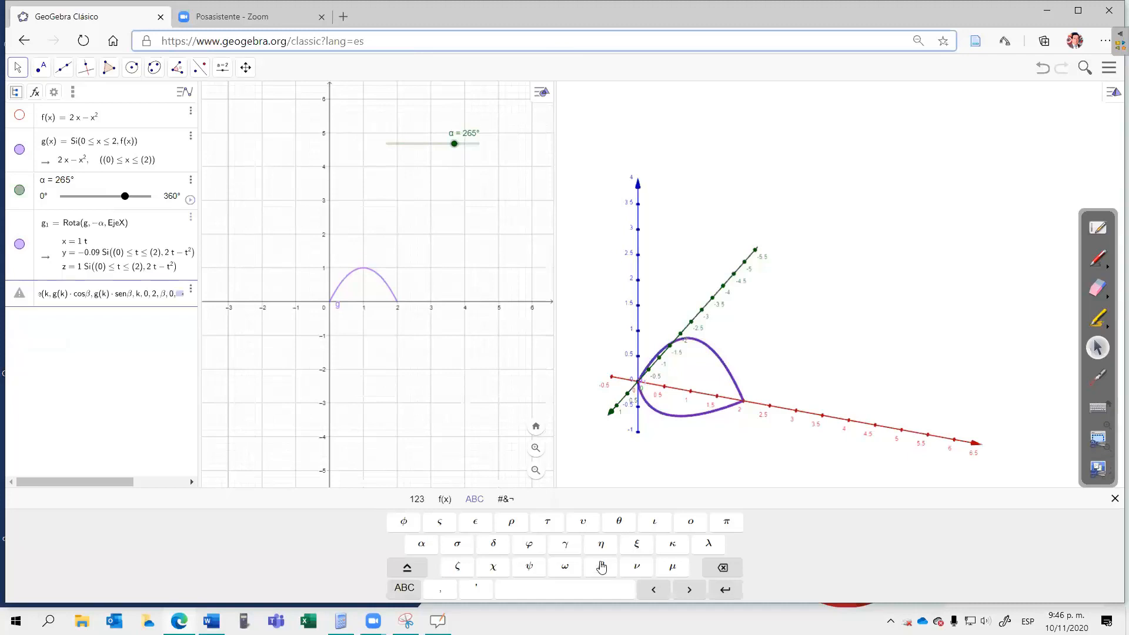
{"action": "left_click", "coordinate": [433, 545]}
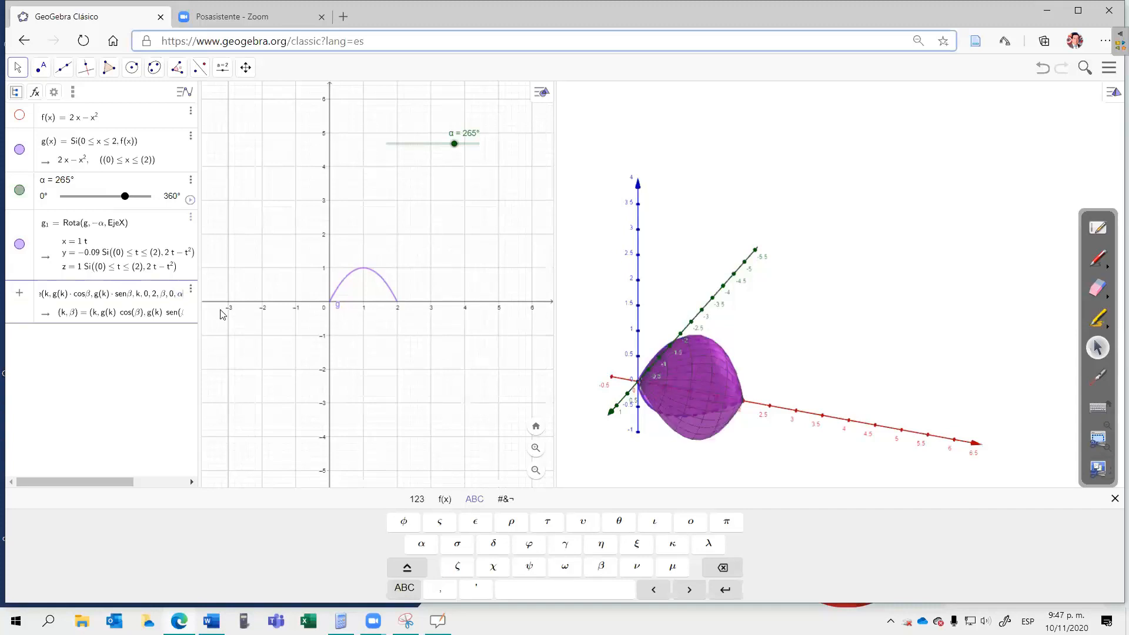
{"action": "key", "text": "Return"}
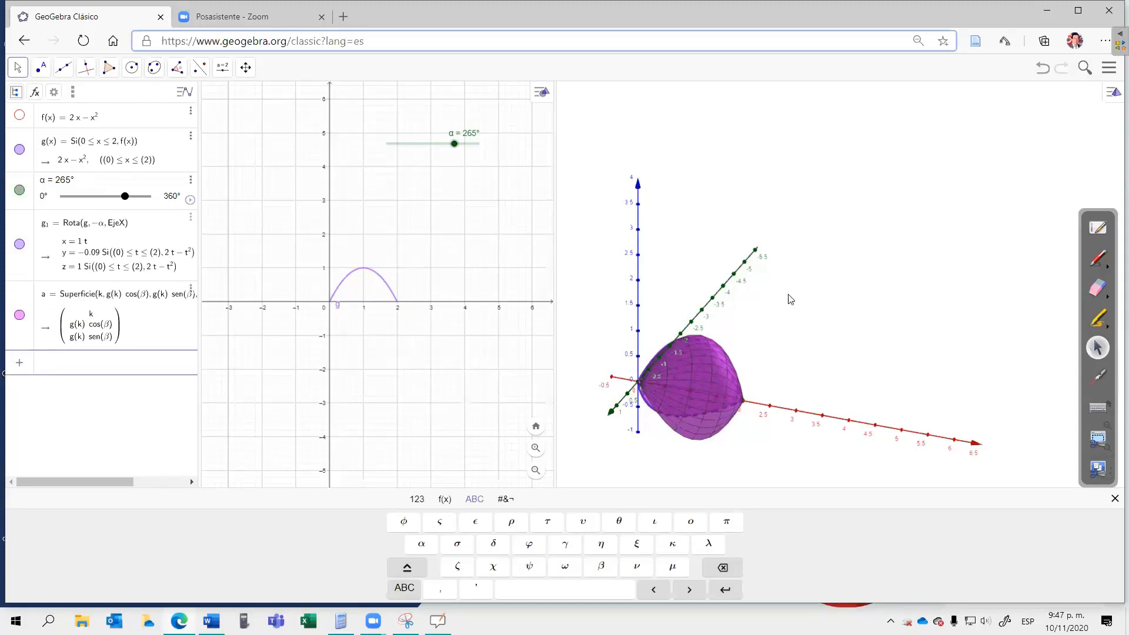
Step: View the parametric surface from several angles, and hide it together with the rotated curve g₁
{"action": "left_click_drag", "start_coordinate": [789, 295], "coordinate": [770, 329]}
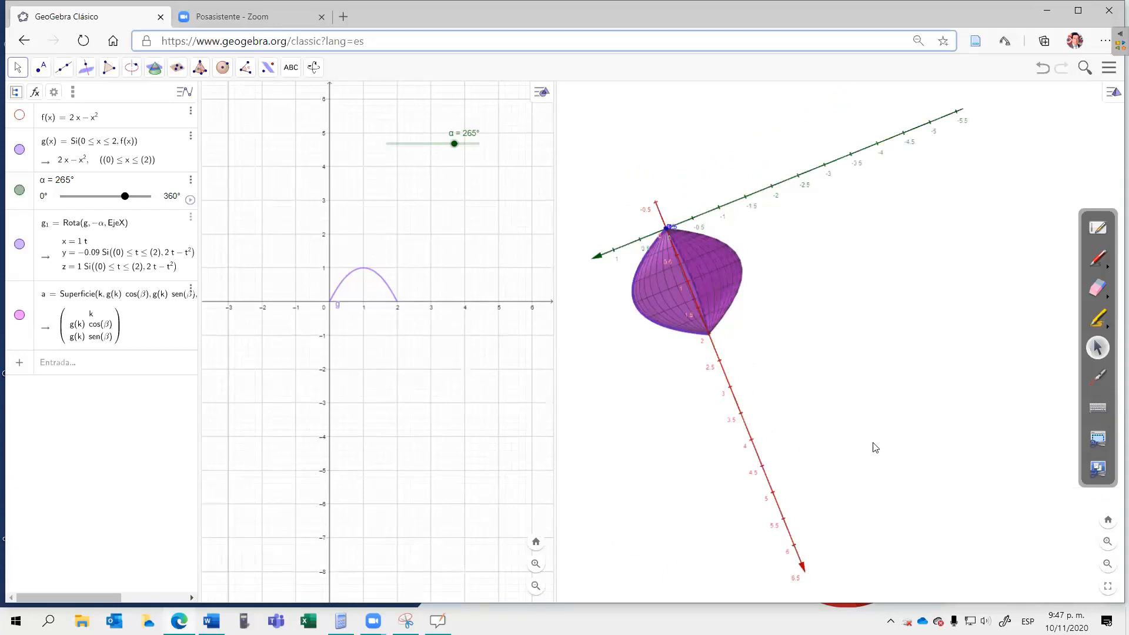
{"action": "mouse_move", "coordinate": [872, 442]}
{"action": "left_mouse_down"}
{"action": "mouse_move", "coordinate": [770, 432]}
{"action": "mouse_move", "coordinate": [739, 414]}
{"action": "mouse_move", "coordinate": [863, 441]}
{"action": "left_mouse_up"}
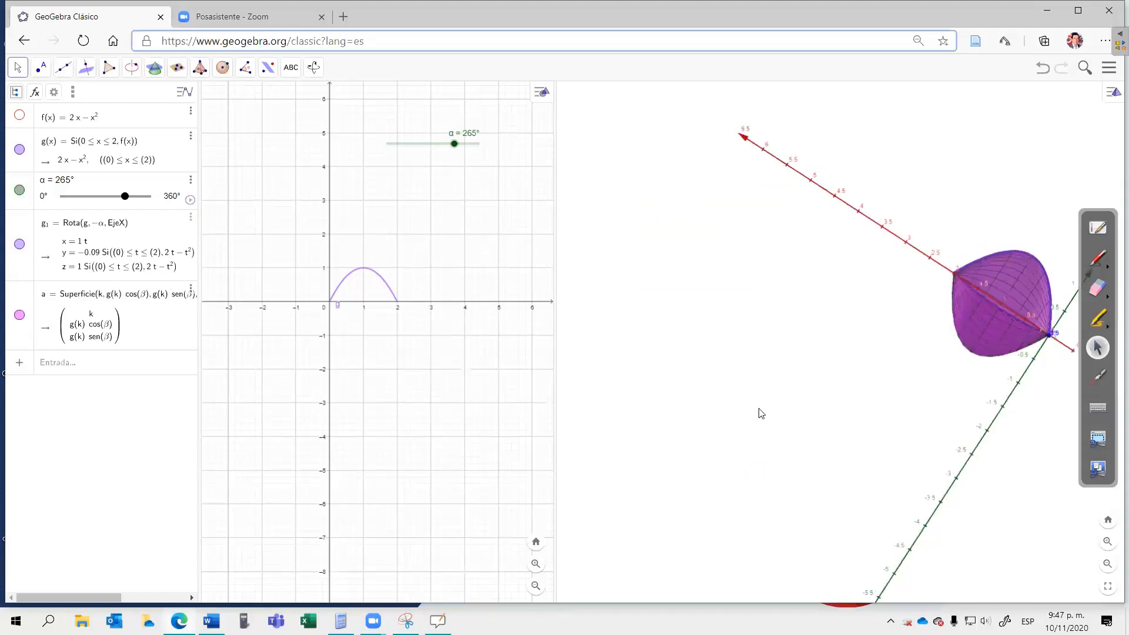
{"action": "left_click_drag", "start_coordinate": [759, 413], "coordinate": [767, 433]}
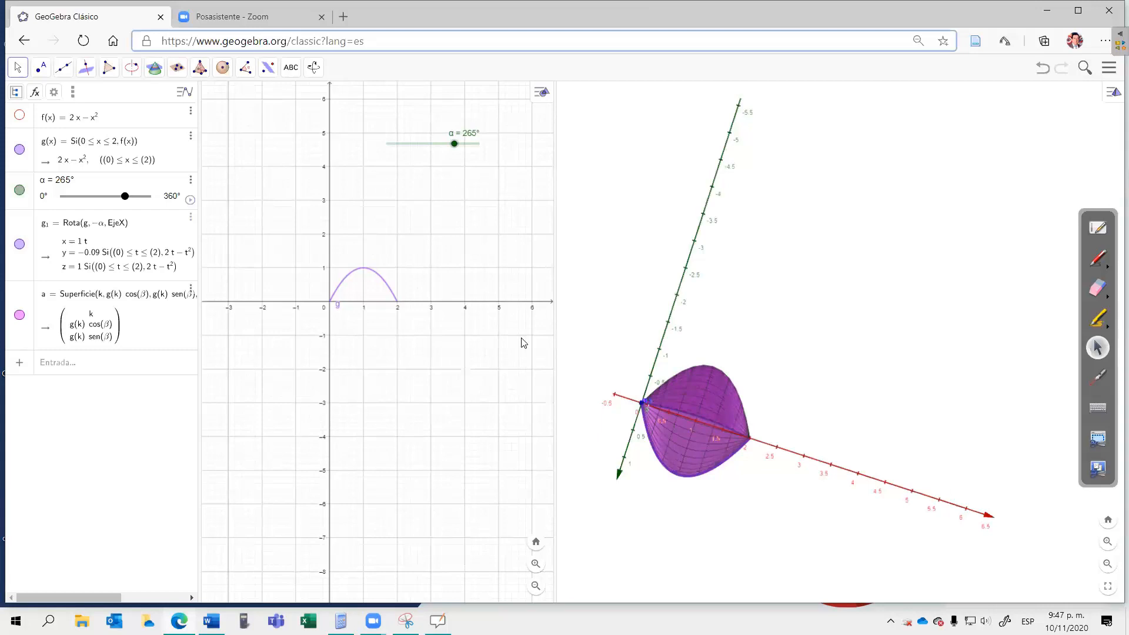
{"action": "left_click", "coordinate": [19, 316]}
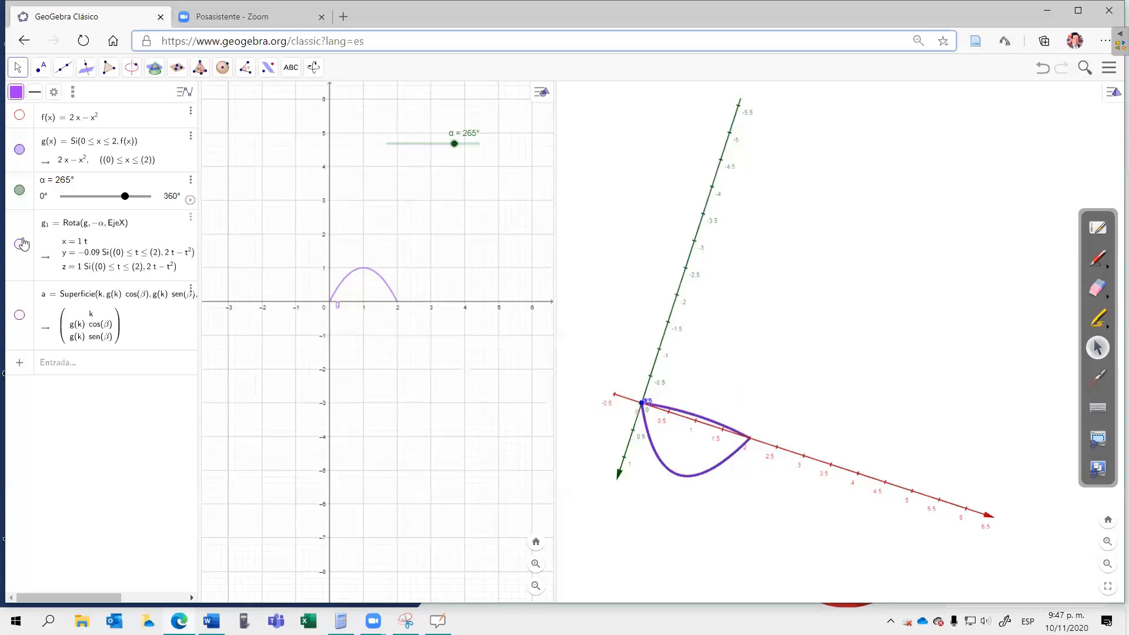
Step: Begin a Superficie command in its curve, angle and line form, with g as the curve
{"action": "left_click", "coordinate": [19, 191]}
{"action": "left_click", "coordinate": [19, 193]}
{"action": "left_click", "coordinate": [58, 363]}
{"action": "type", "text": "s"}
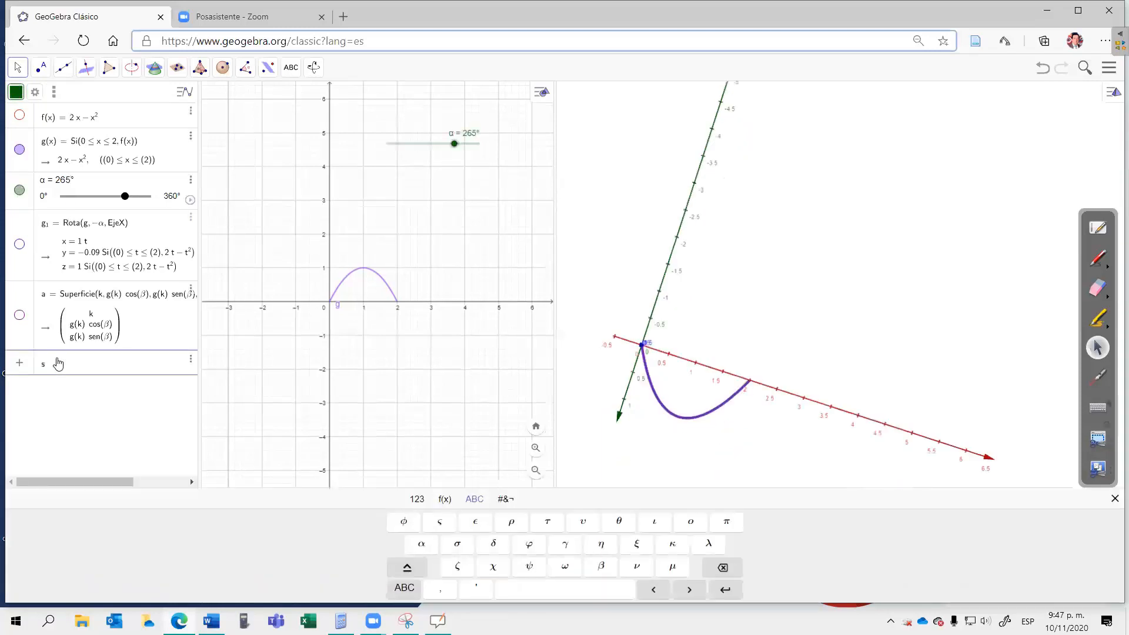
{"action": "type", "text": "uperfic"}
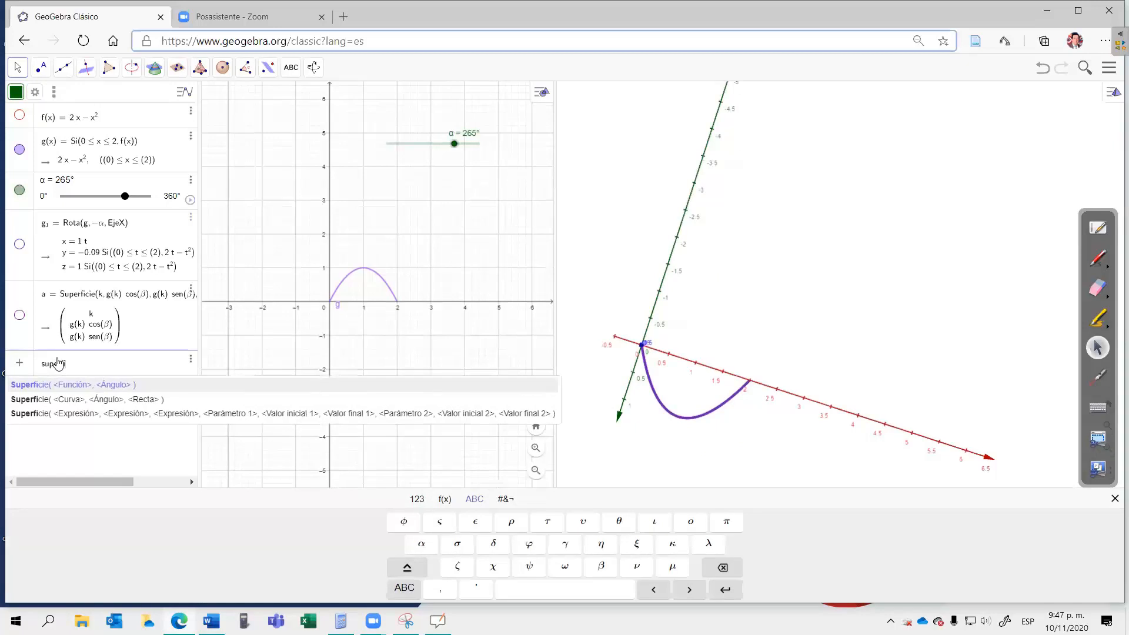
{"action": "left_click", "coordinate": [91, 399]}
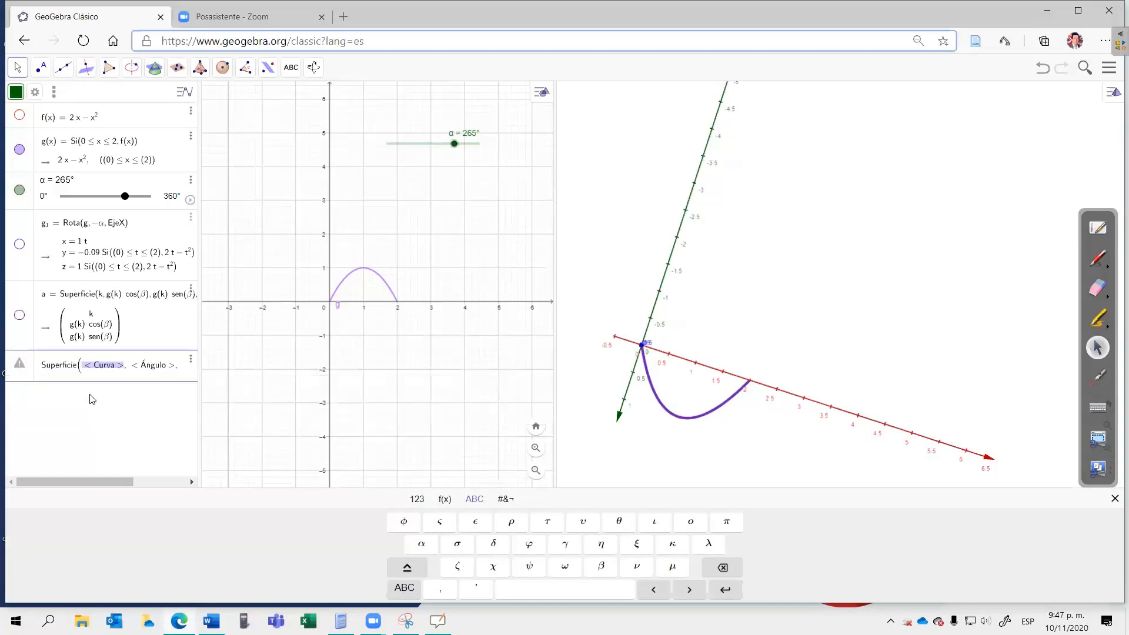
{"action": "type", "text": "g"}
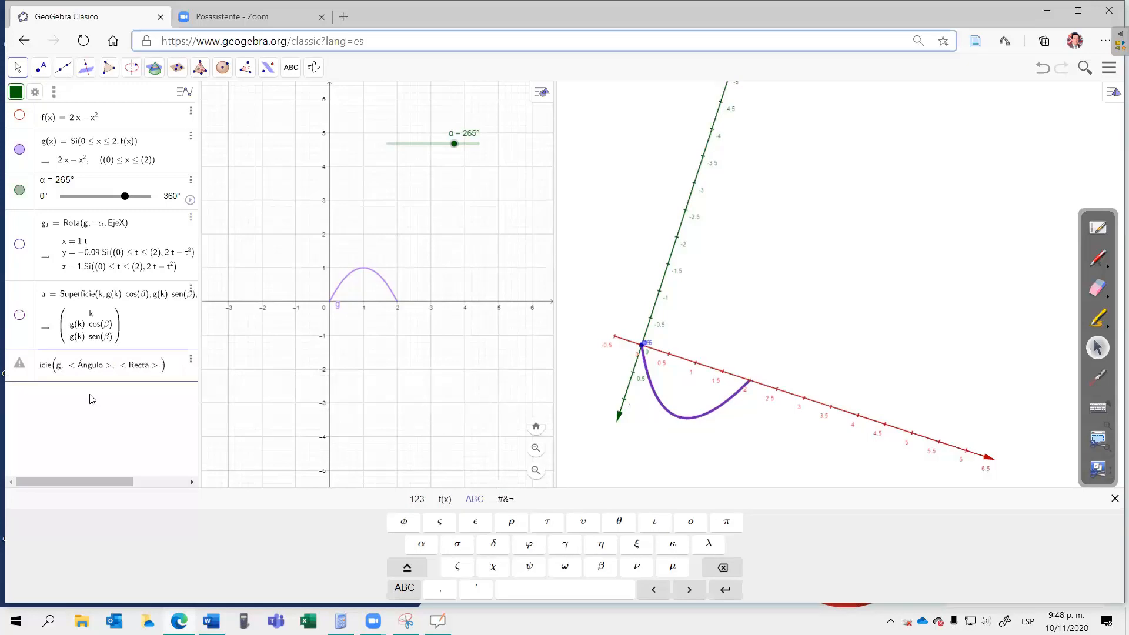
Step: Set the Superficie command's angle to α and its rotation line to EjeX, and create the surface
{"action": "key", "text": "Tab"}
{"action": "left_click", "coordinate": [423, 546]}
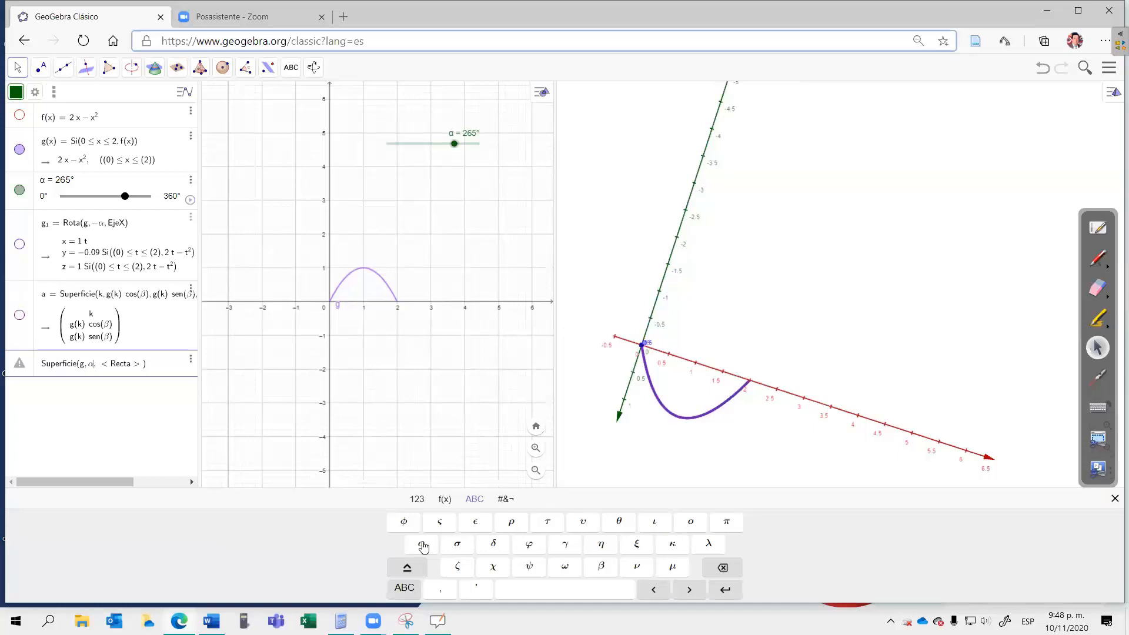
{"action": "key", "text": "Tab"}
{"action": "type", "text": "Ej"}
{"action": "type", "text": "eX"}
{"action": "key", "text": "Return"}
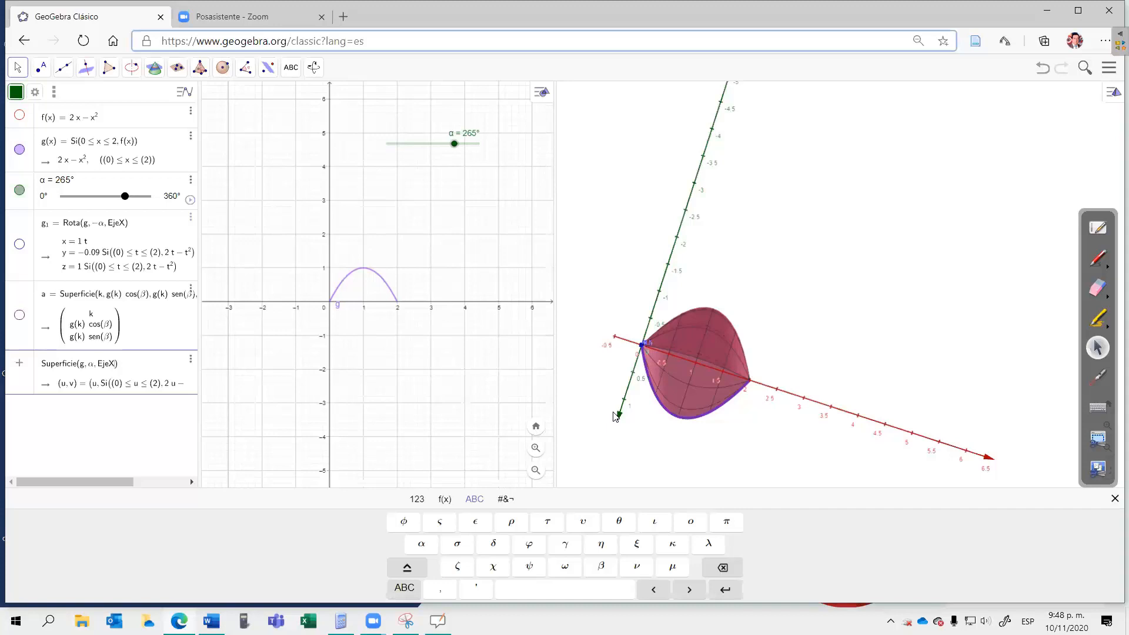
{"action": "left_click", "coordinate": [50, 415]}
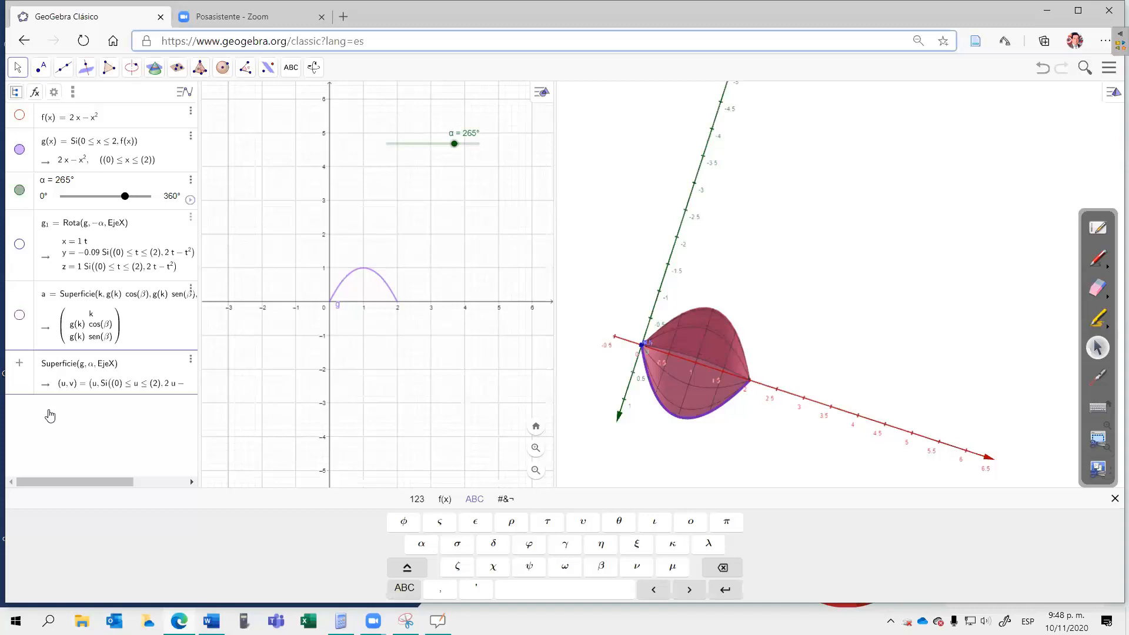
{"action": "key", "text": "Return"}
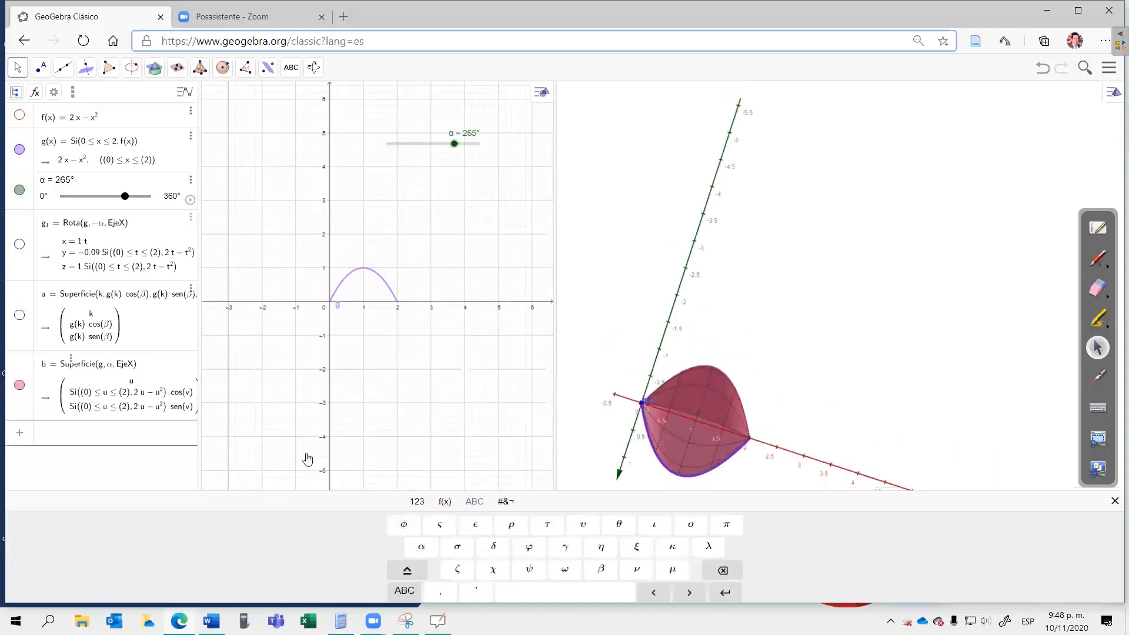
{"action": "left_click", "coordinate": [50, 436]}
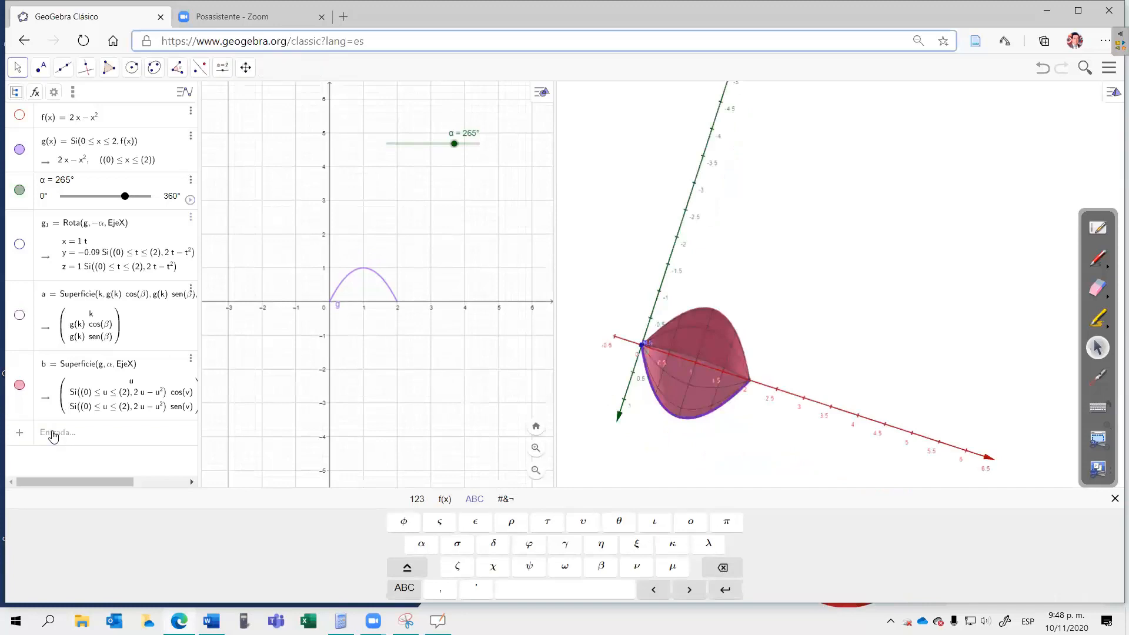
{"action": "left_click", "coordinate": [54, 435]}
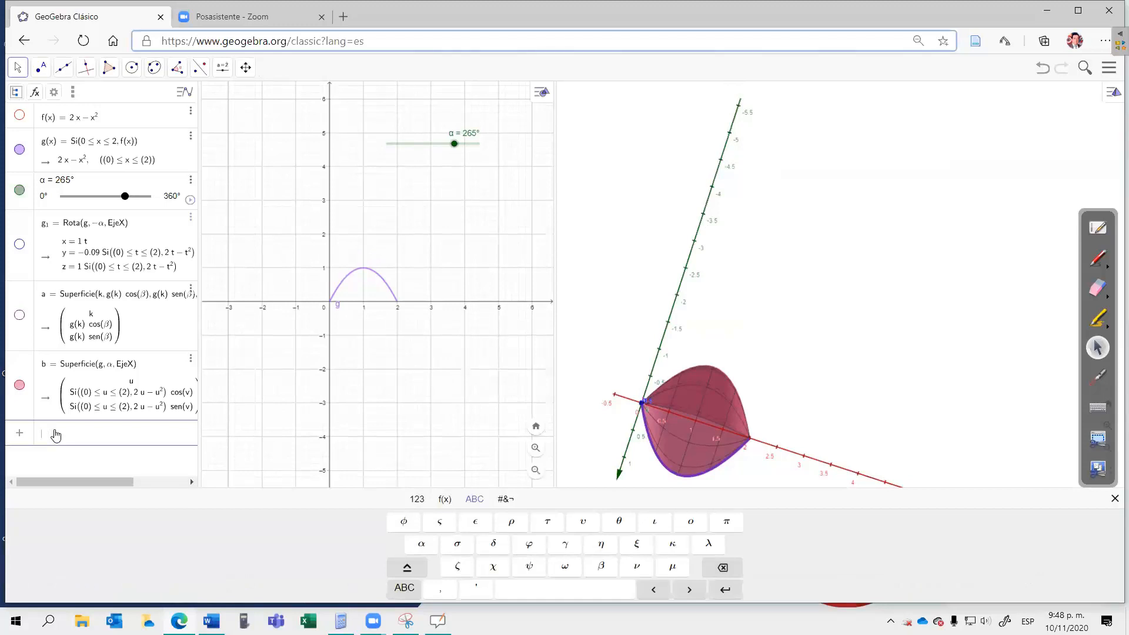
{"action": "type", "text": "V "}
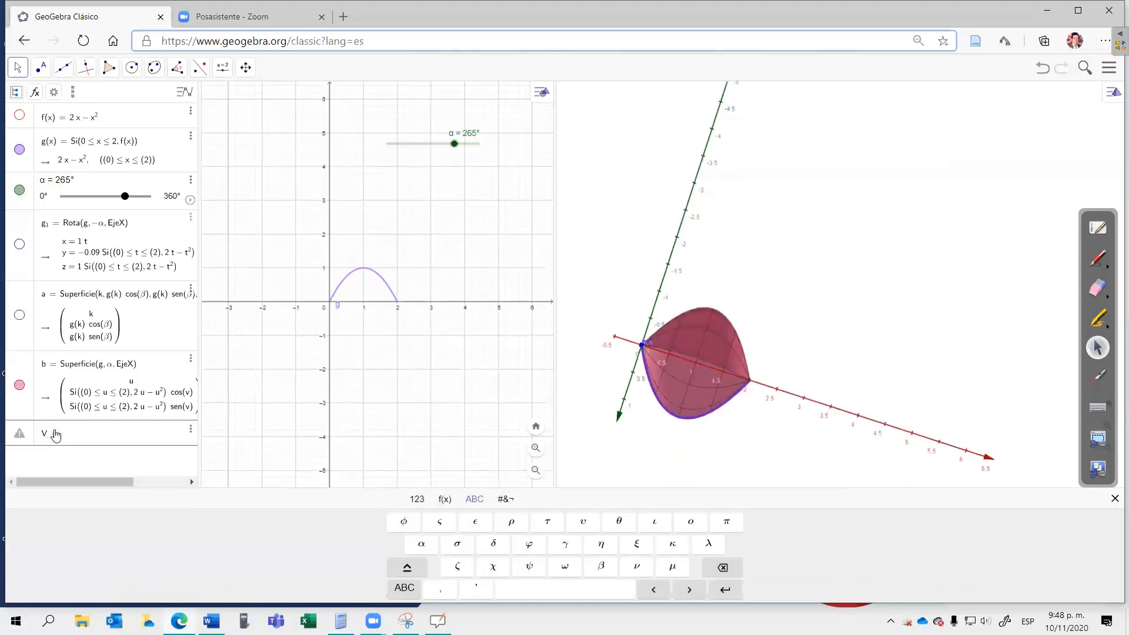
{"action": "type", "text": "="}
{"action": "left_click", "coordinate": [711, 523]}
{"action": "type", "text": "*"}
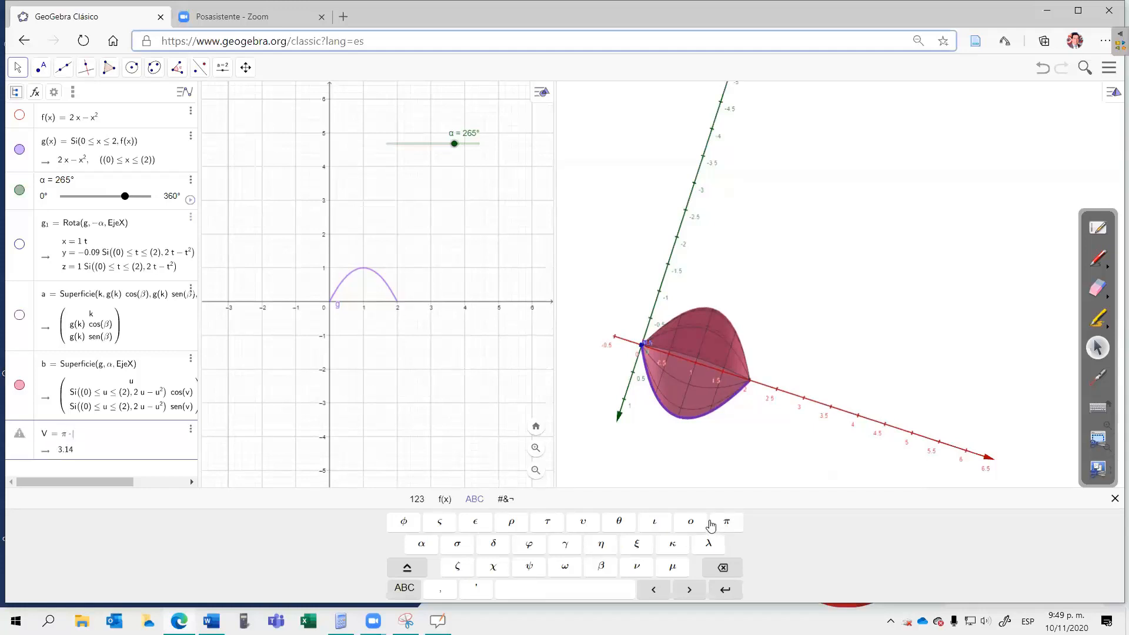
{"action": "type", "text": "int"}
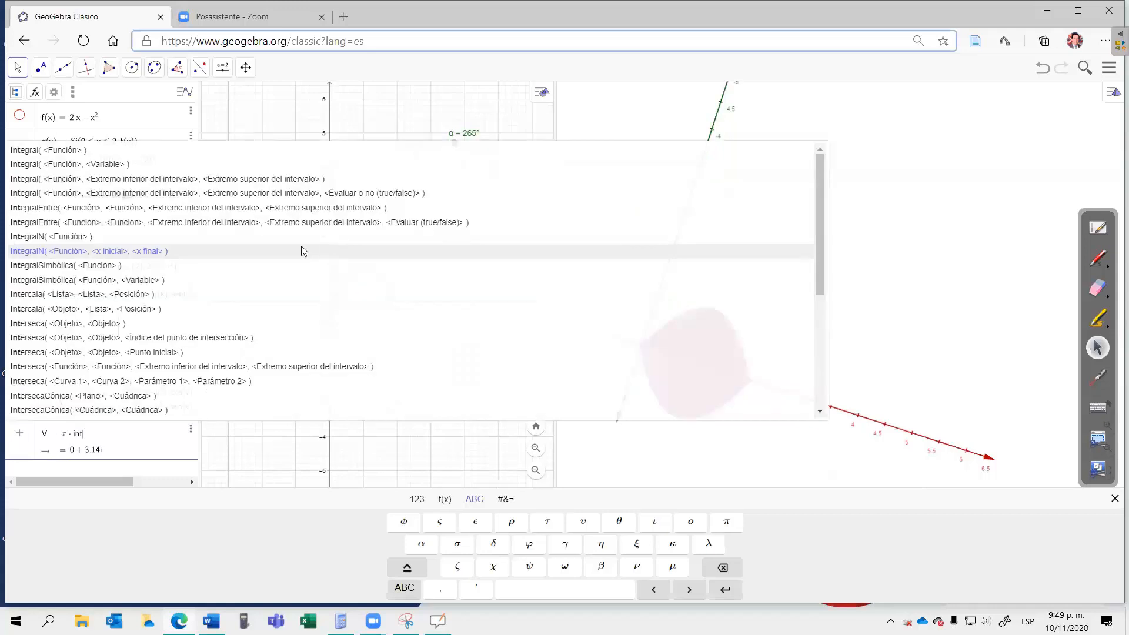
{"action": "left_click", "coordinate": [110, 182]}
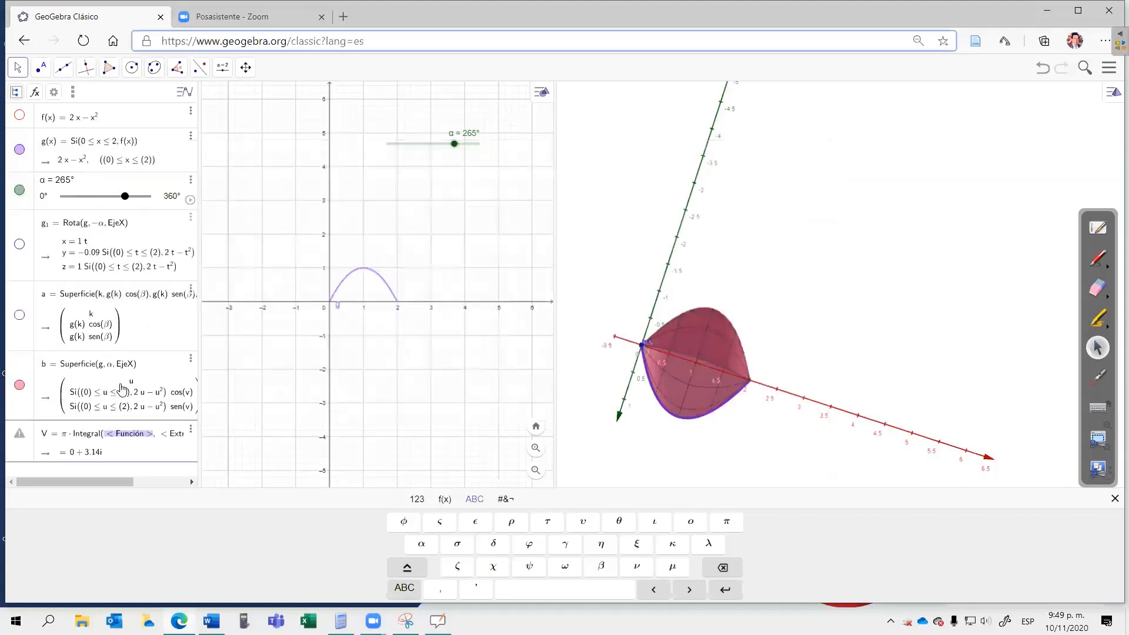
{"action": "key", "text": "End"}
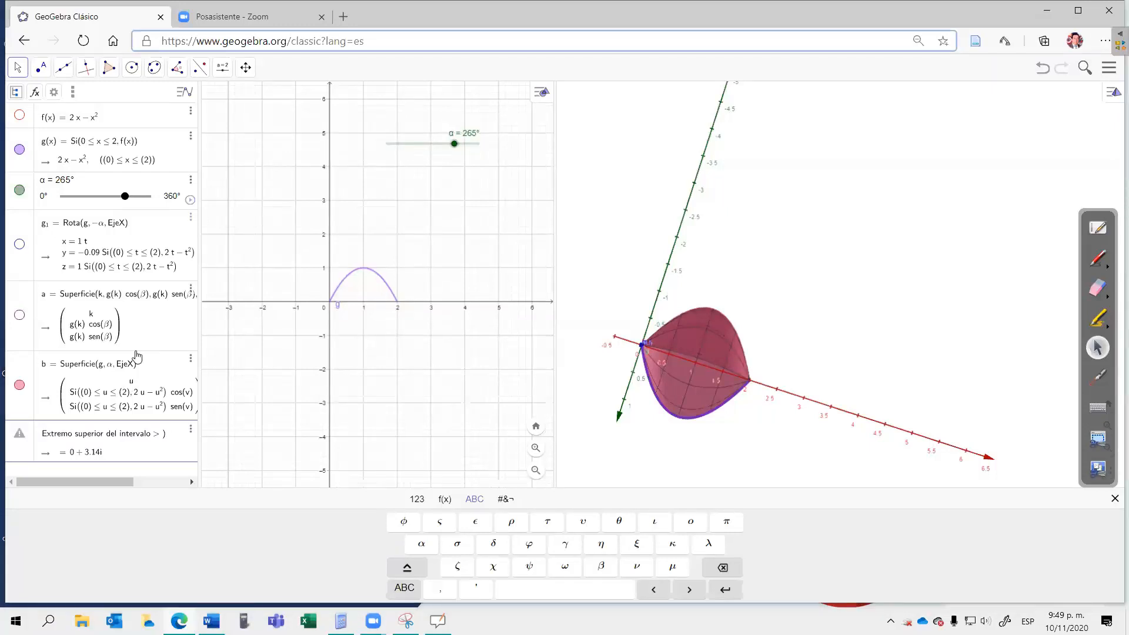
{"action": "left_click", "coordinate": [191, 393]}
{"action": "left_click", "coordinate": [180, 398]}
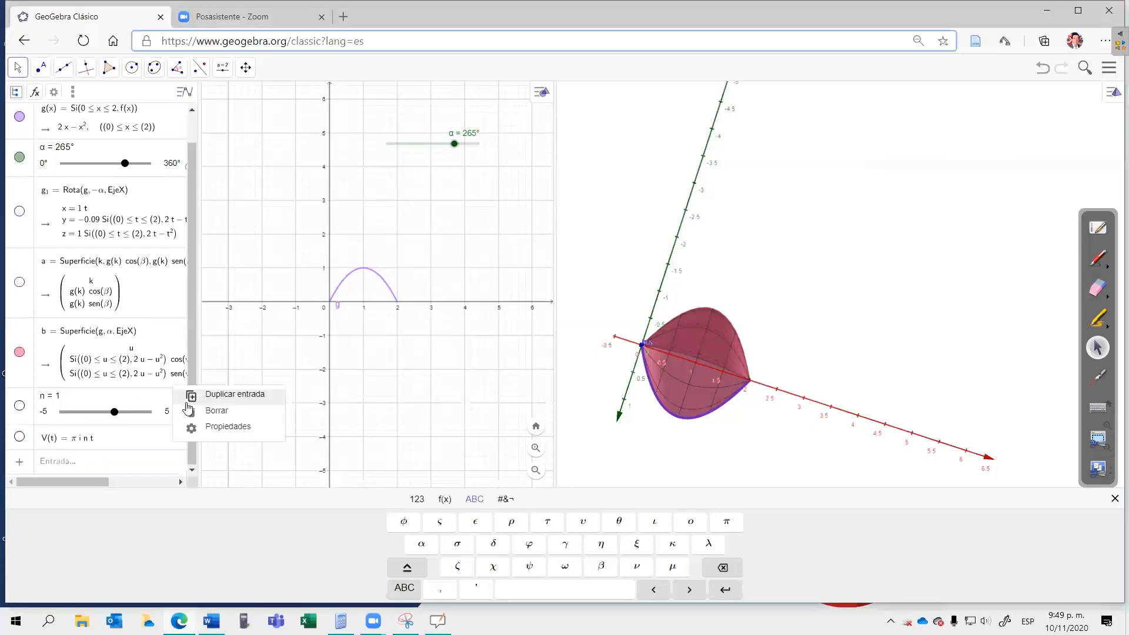
{"action": "left_click", "coordinate": [215, 415]}
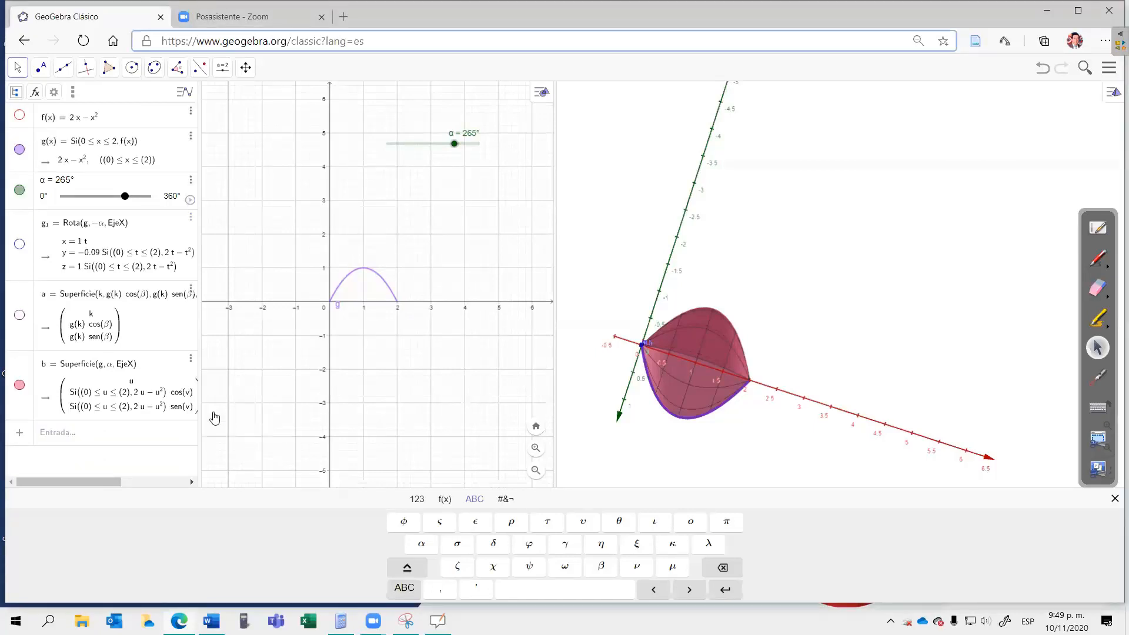
Step: Begin a new entry V as π times the Integral command with a function and lower and upper interval limits
{"action": "left_click", "coordinate": [101, 436]}
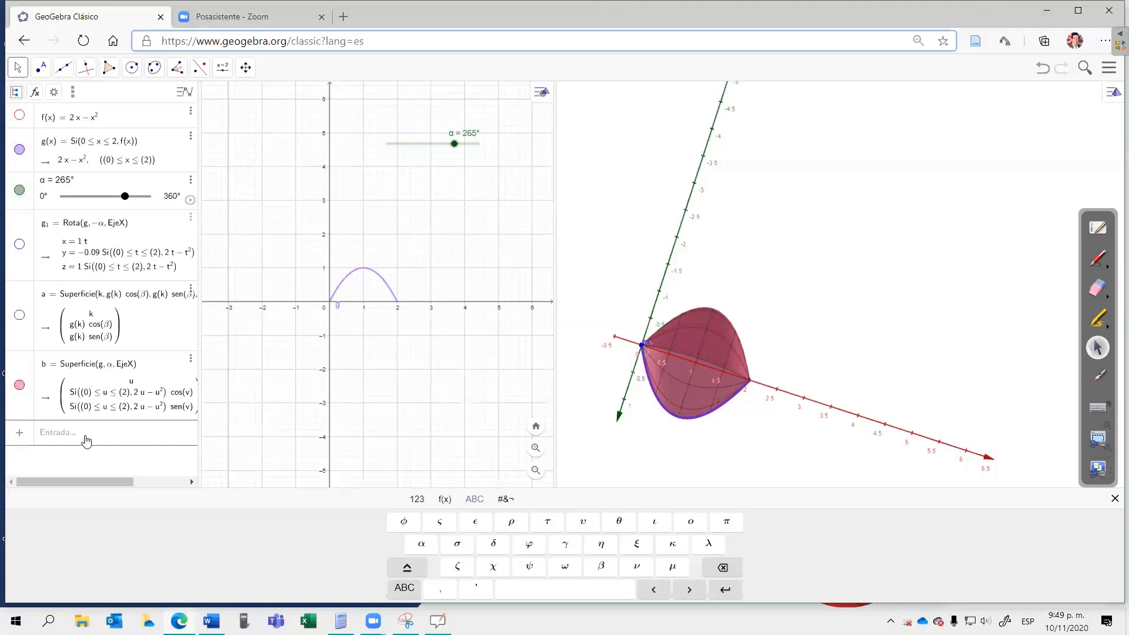
{"action": "left_click", "coordinate": [57, 439]}
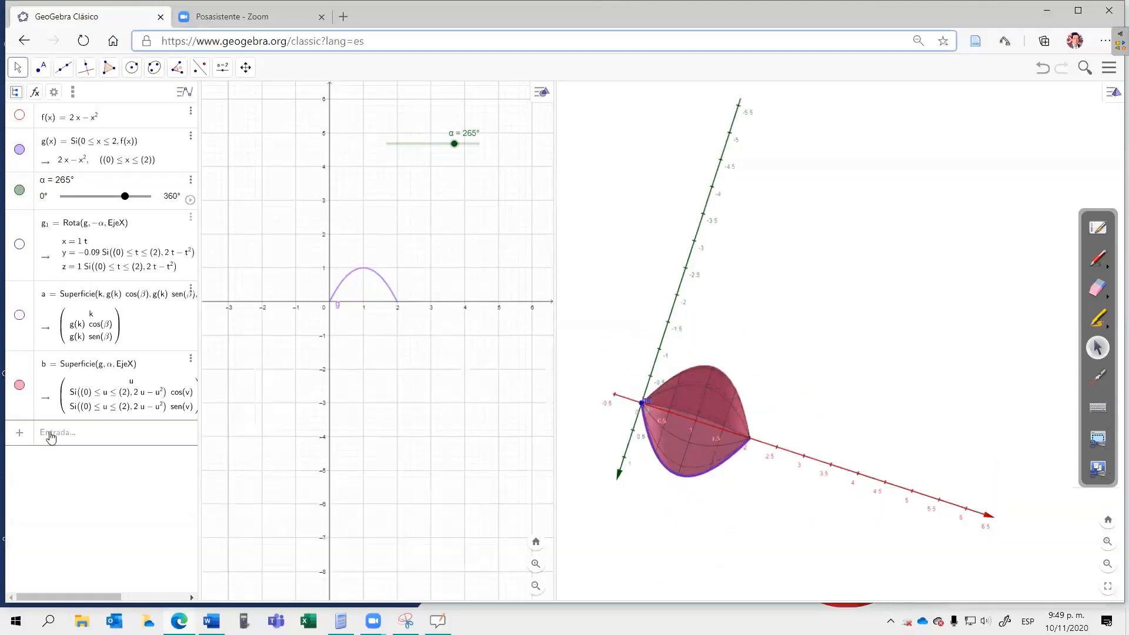
{"action": "left_click", "coordinate": [76, 436]}
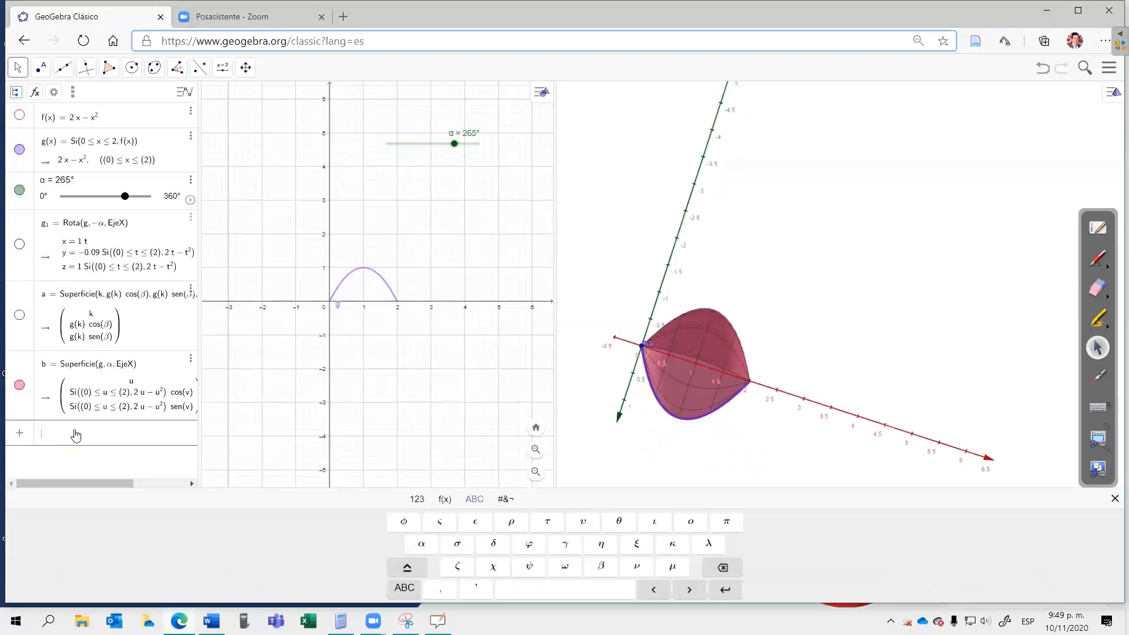
{"action": "type", "text": "V ="}
{"action": "left_click", "coordinate": [718, 523]}
{"action": "type", "text": "*"}
{"action": "type", "text": "inte"}
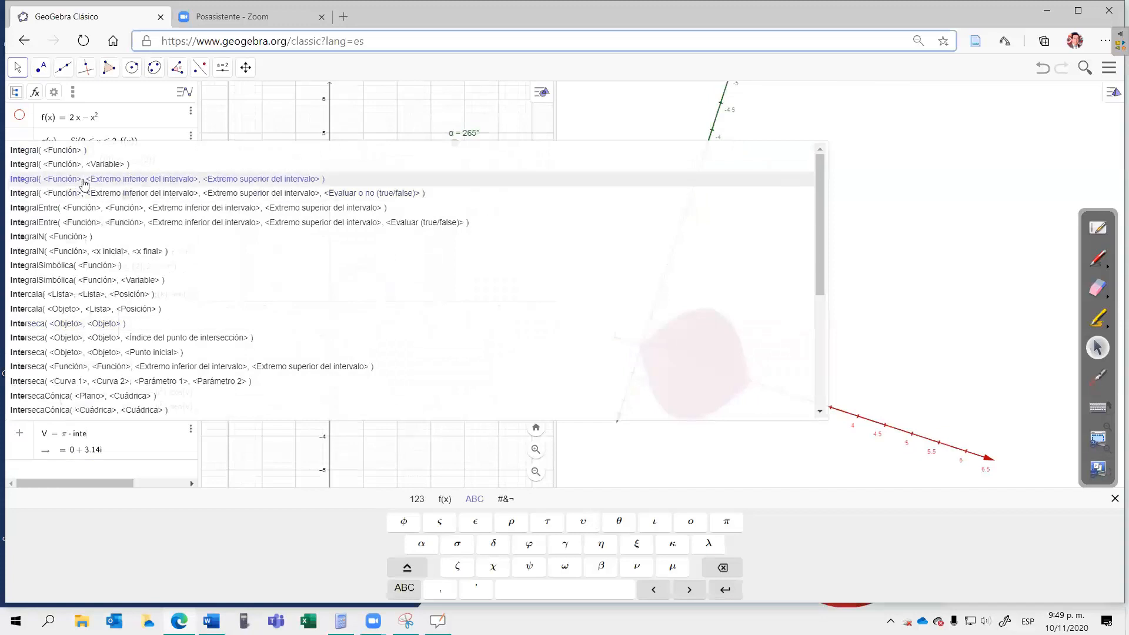
{"action": "left_click", "coordinate": [84, 183]}
{"action": "key", "text": "End"}
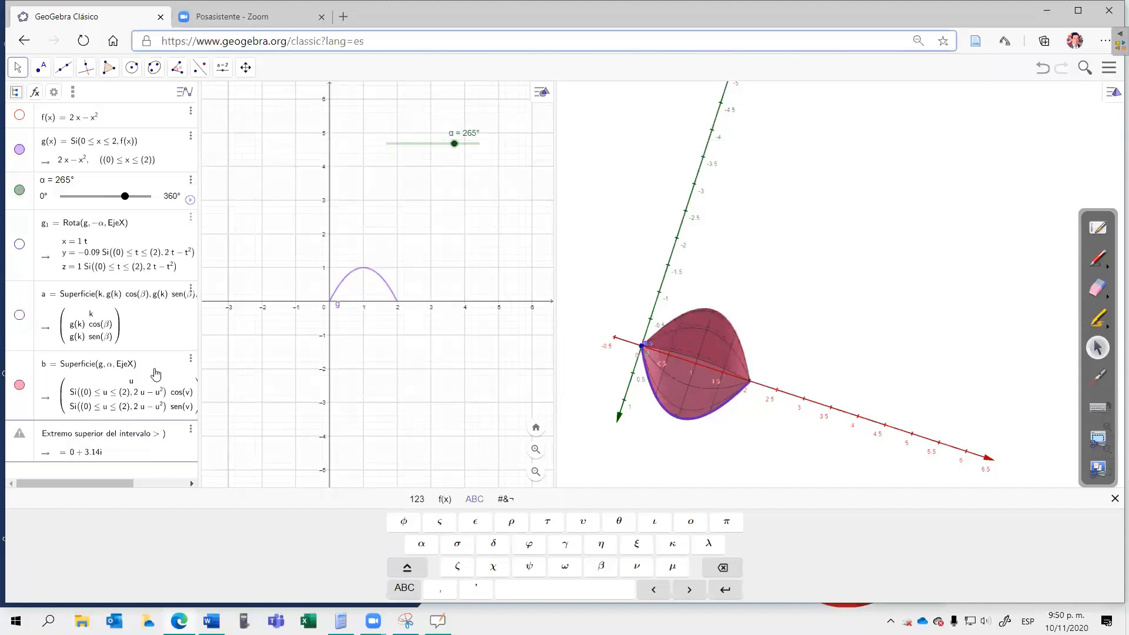
Step: Enter g² as the integrand with limits 0 and 2, and create the volume value V
{"action": "left_click", "coordinate": [417, 498]}
{"action": "left_click", "coordinate": [418, 545]}
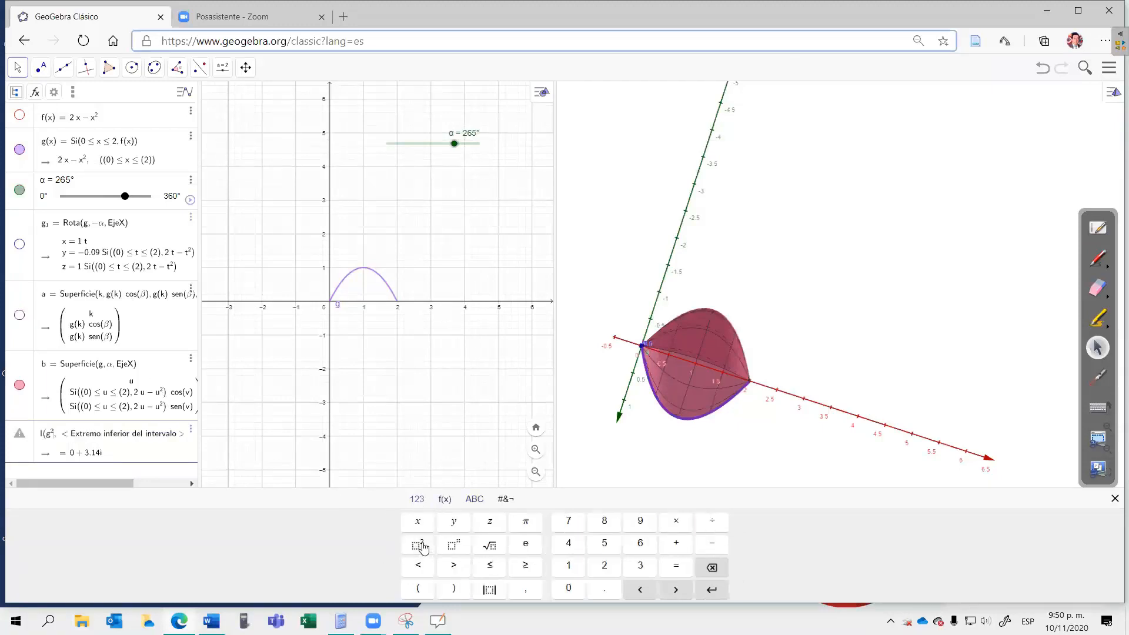
{"action": "key", "text": "Tab"}
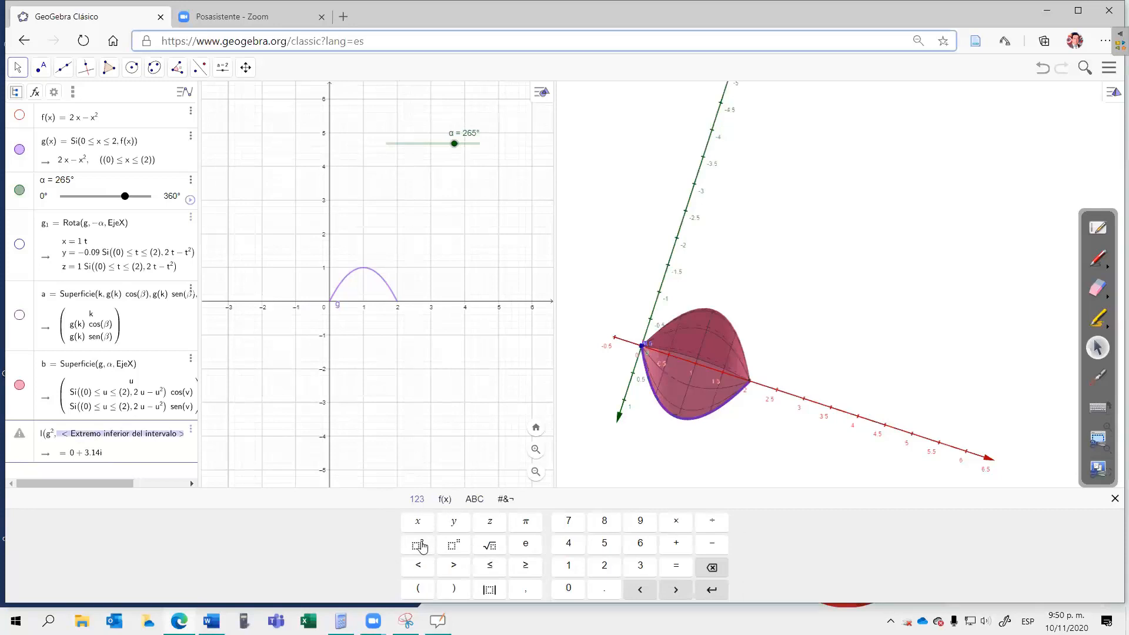
{"action": "type", "text": "0"}
{"action": "key", "text": "Tab"}
{"action": "type", "text": "2"}
{"action": "key", "text": "Return"}
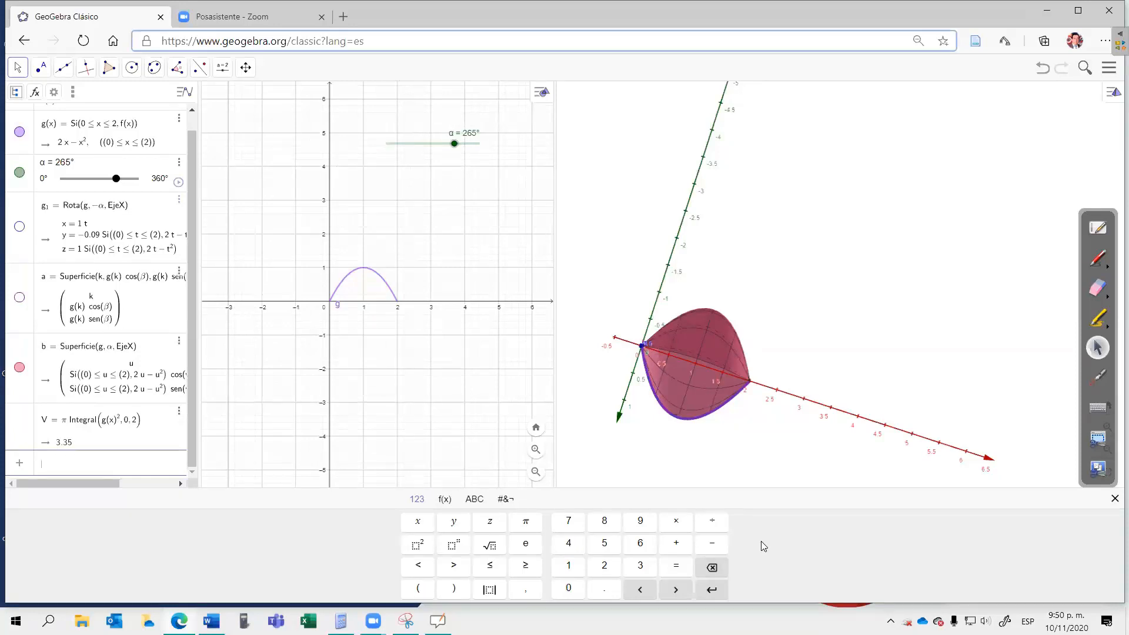
Step: Hide surface b, and show the parametric surface a and the rotated curve g₁
{"action": "left_click", "coordinate": [19, 367]}
{"action": "left_click", "coordinate": [20, 297]}
{"action": "left_click", "coordinate": [20, 228]}
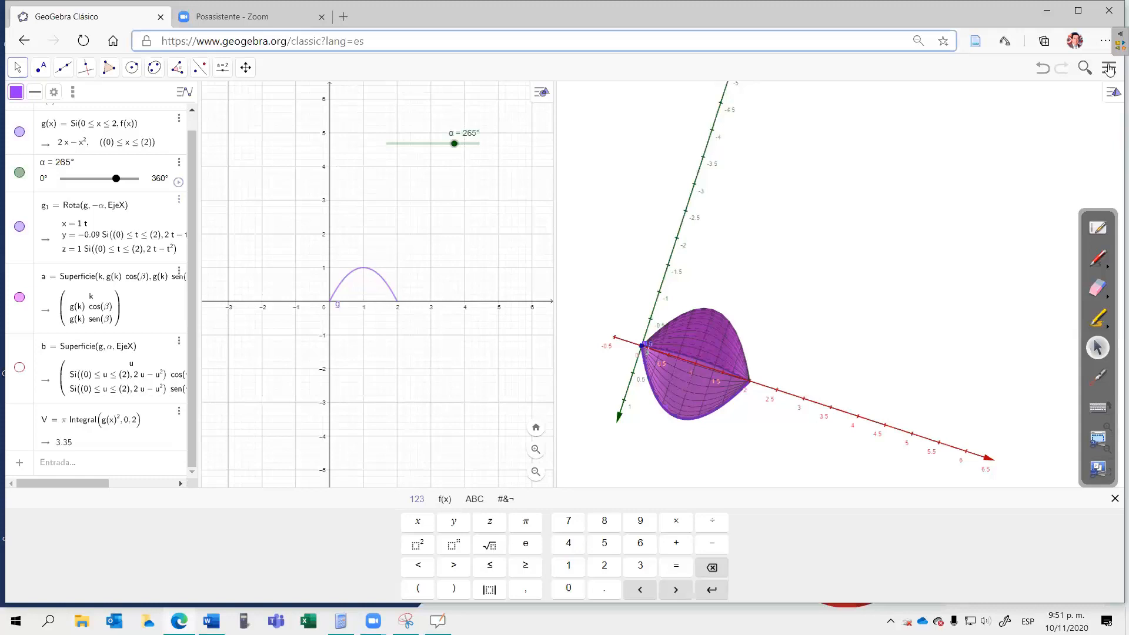
Step: Open the saved file "ejemplo base noviembre 10 de 2020" without saving the current construction
{"action": "left_click", "coordinate": [1110, 67]}
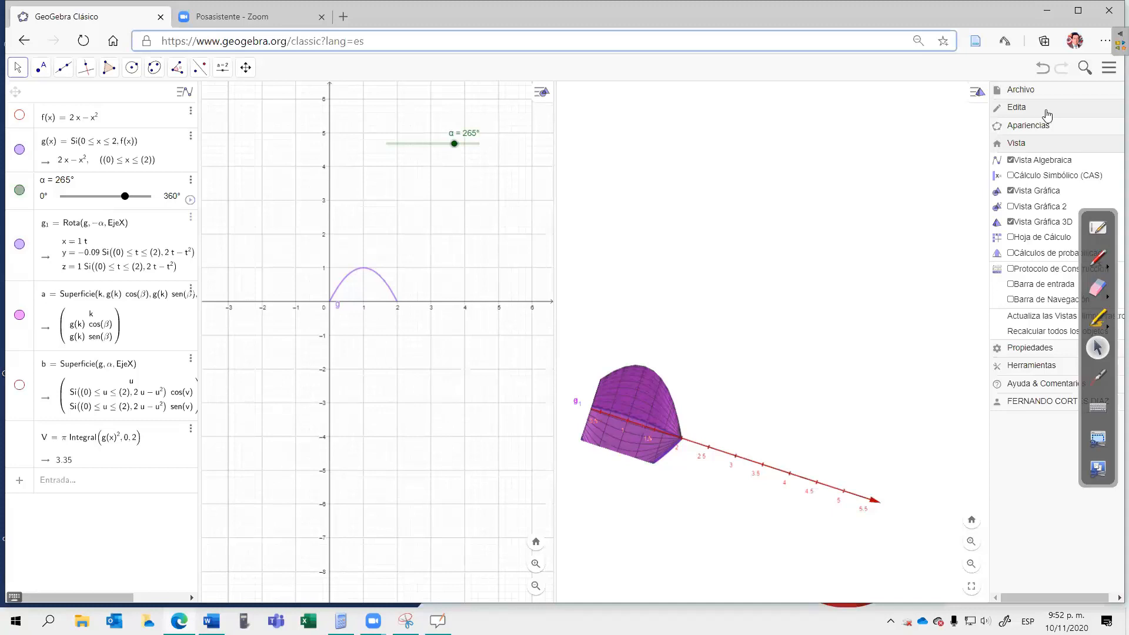
{"action": "left_click", "coordinate": [1021, 92]}
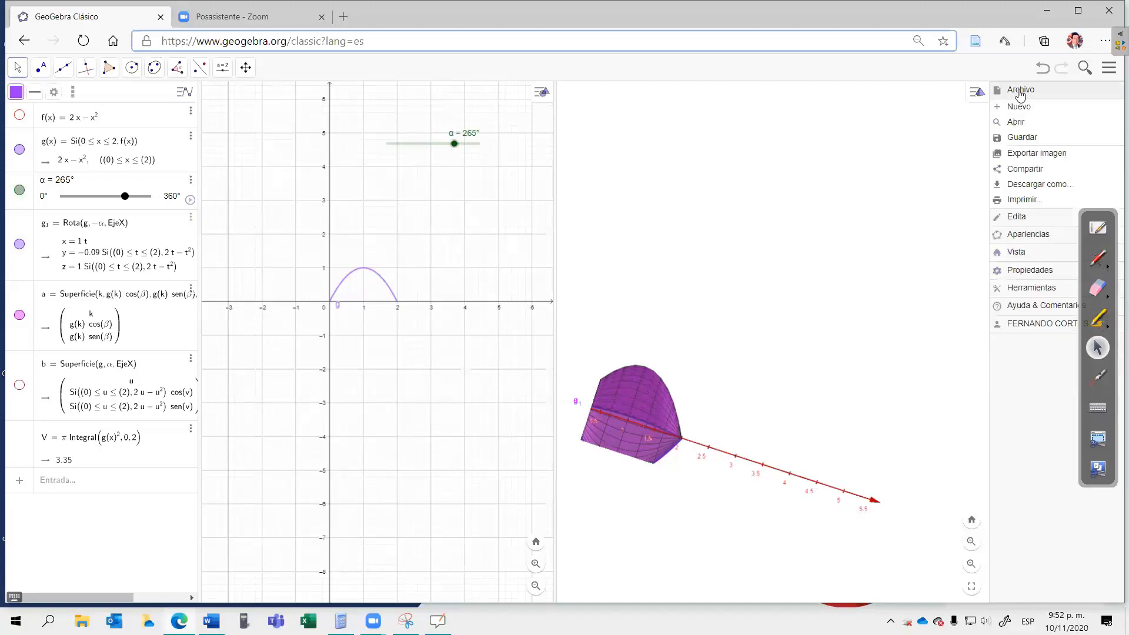
{"action": "left_click", "coordinate": [1017, 123]}
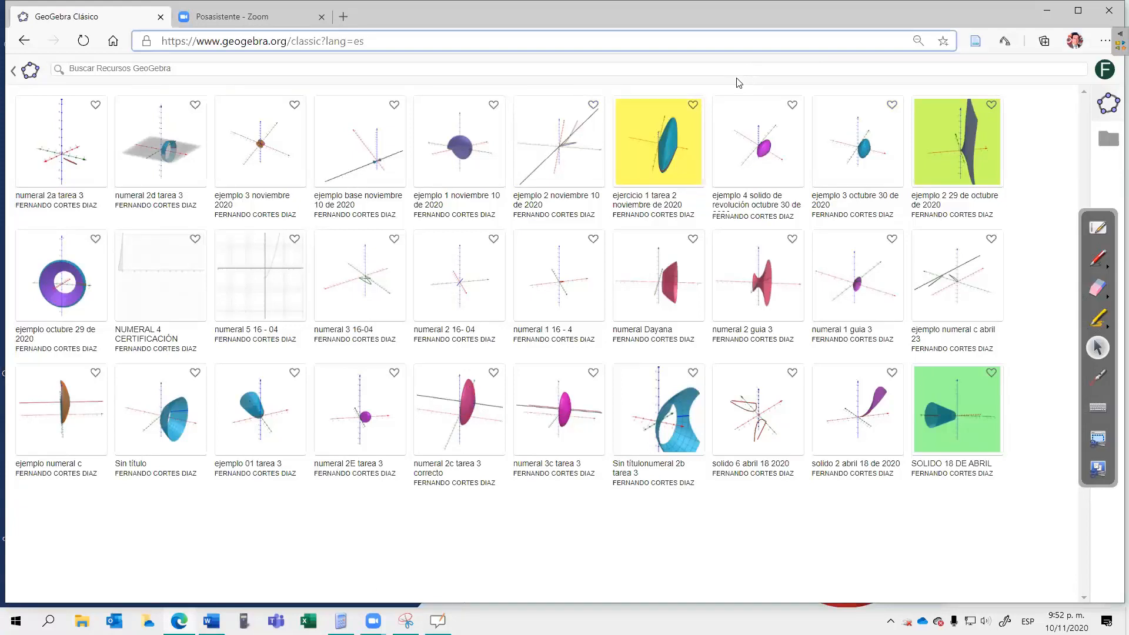
{"action": "left_click", "coordinate": [361, 167]}
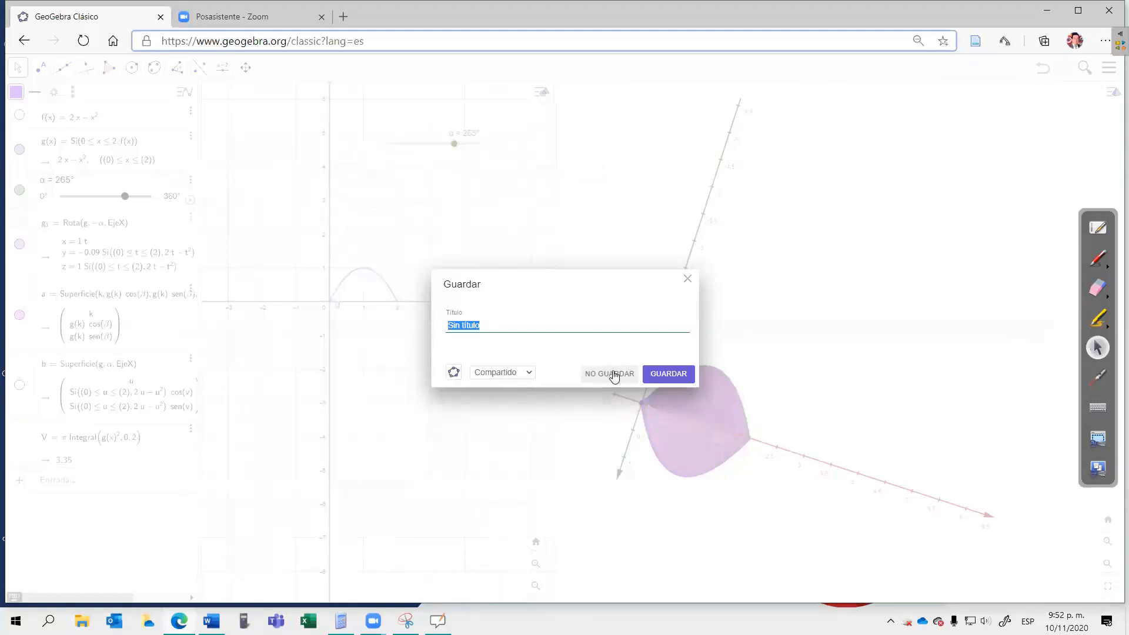
{"action": "left_click", "coordinate": [614, 375]}
{"action": "left_click", "coordinate": [614, 374]}
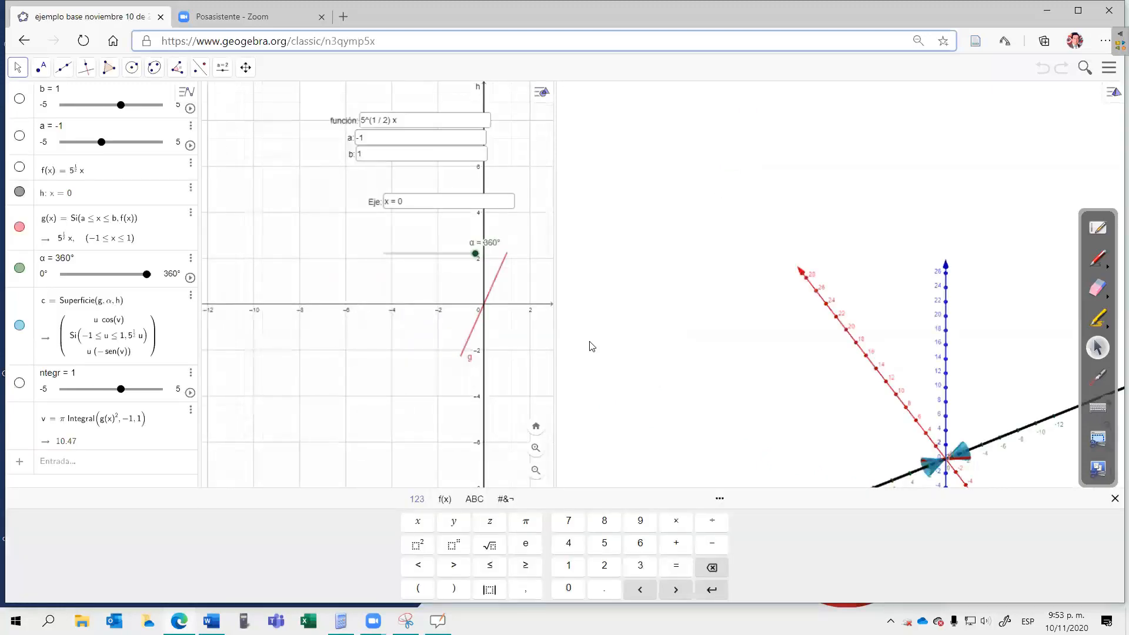
Step: Move the función, a, b and Eje input boxes into a stack in the upper part of the 2D graphics view
{"action": "left_click", "coordinate": [376, 121]}
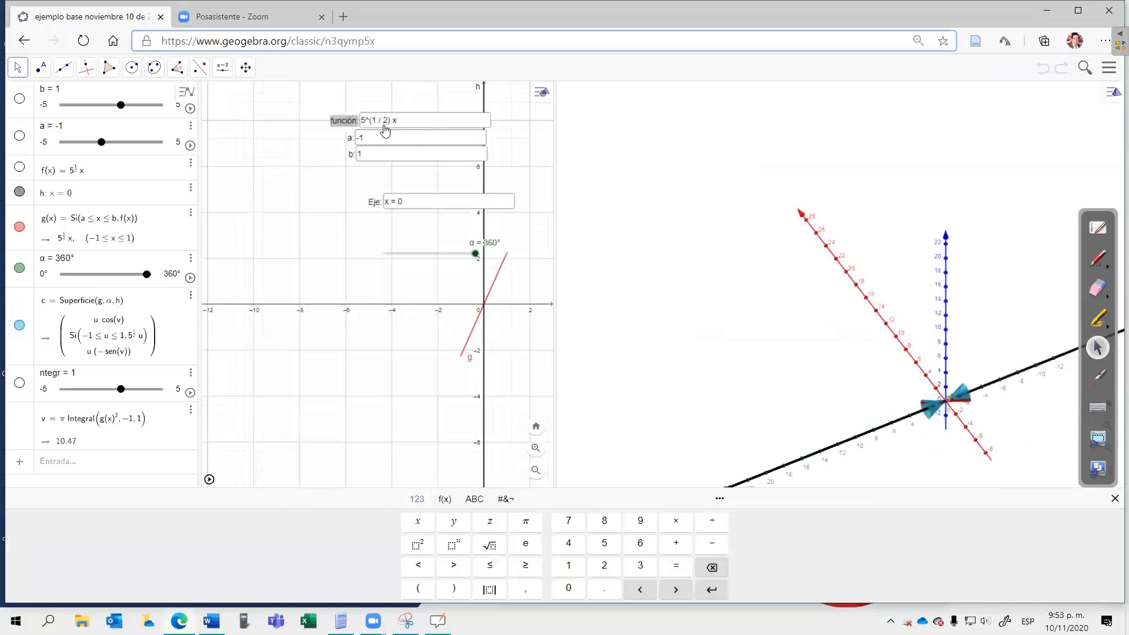
{"action": "left_click_drag", "start_coordinate": [373, 115], "coordinate": [330, 90]}
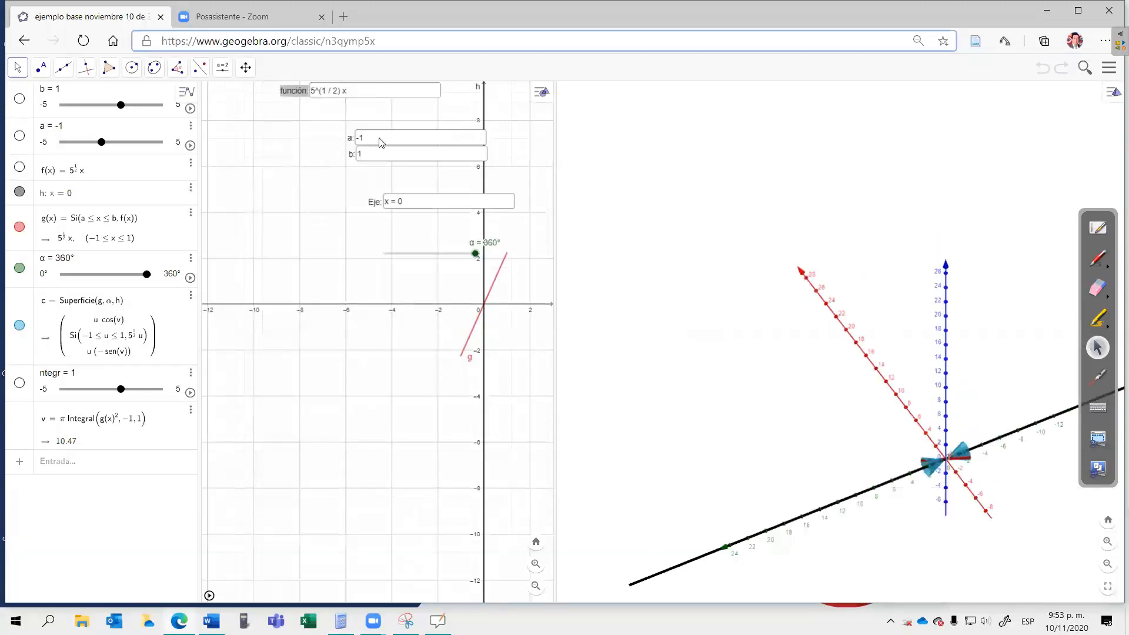
{"action": "left_click_drag", "start_coordinate": [380, 140], "coordinate": [326, 122]}
{"action": "left_click_drag", "start_coordinate": [377, 154], "coordinate": [321, 142]}
{"action": "left_click_drag", "start_coordinate": [397, 202], "coordinate": [326, 183]}
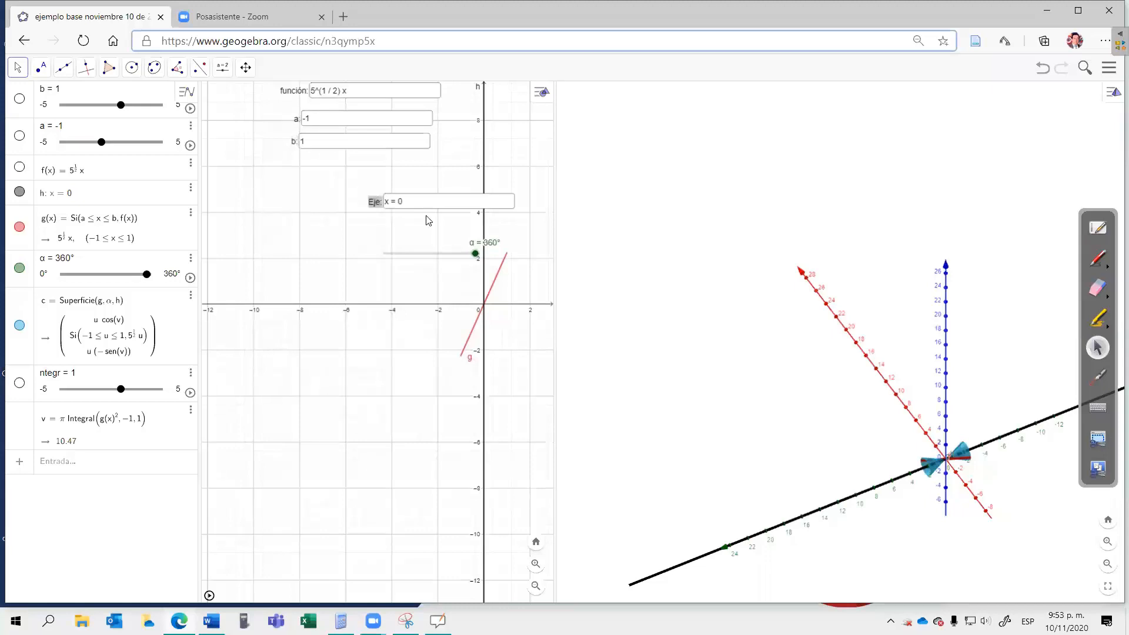
{"action": "right_click", "coordinate": [383, 200]}
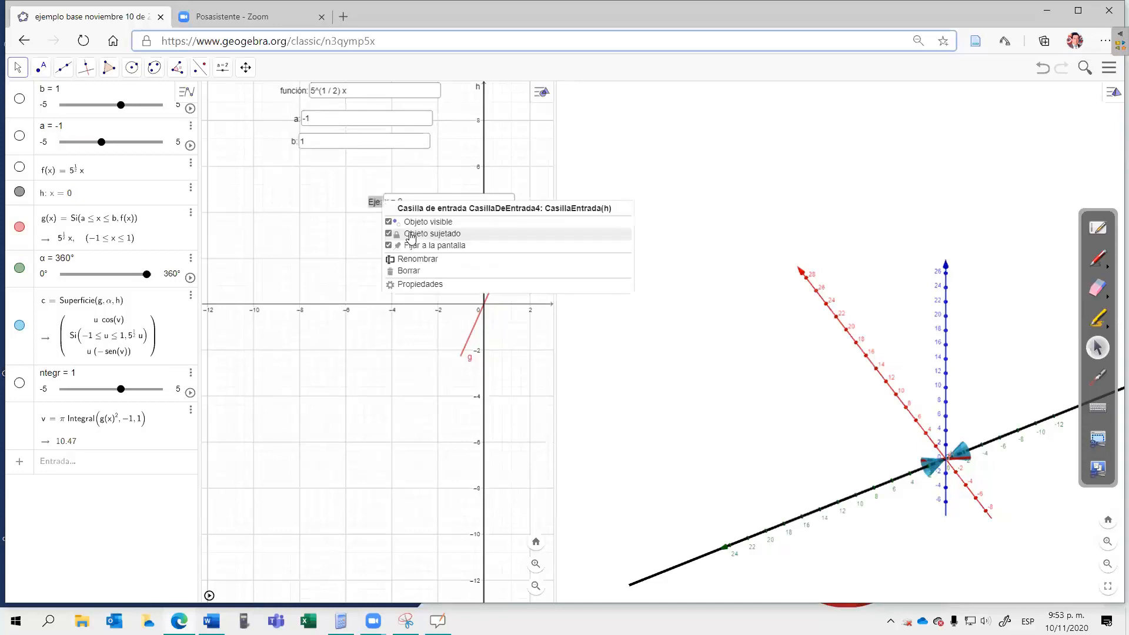
{"action": "left_click", "coordinate": [380, 207]}
{"action": "left_click_drag", "start_coordinate": [381, 211], "coordinate": [312, 172]}
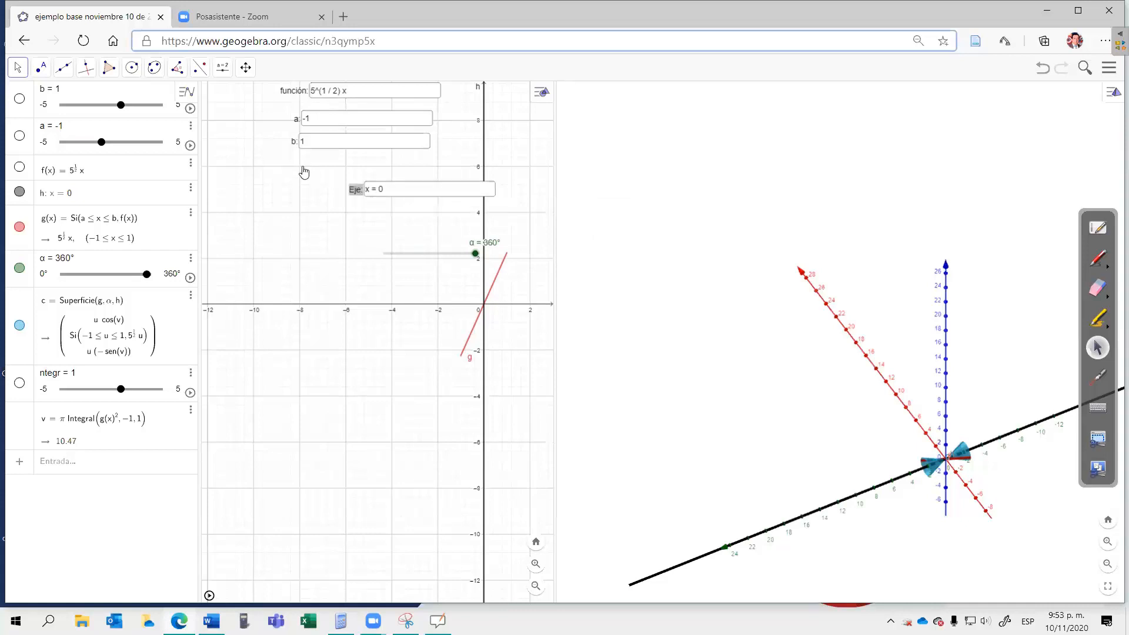
Step: Replace the función input box's expression with e^((-x)²)
{"action": "left_click", "coordinate": [349, 87]}
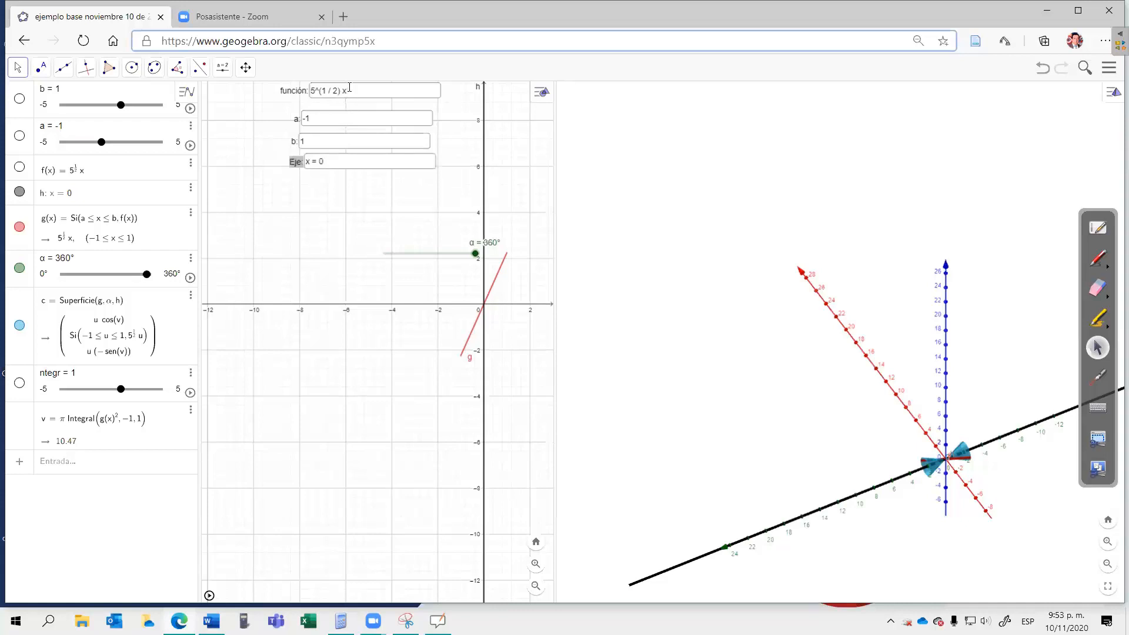
{"action": "left_click", "coordinate": [349, 89]}
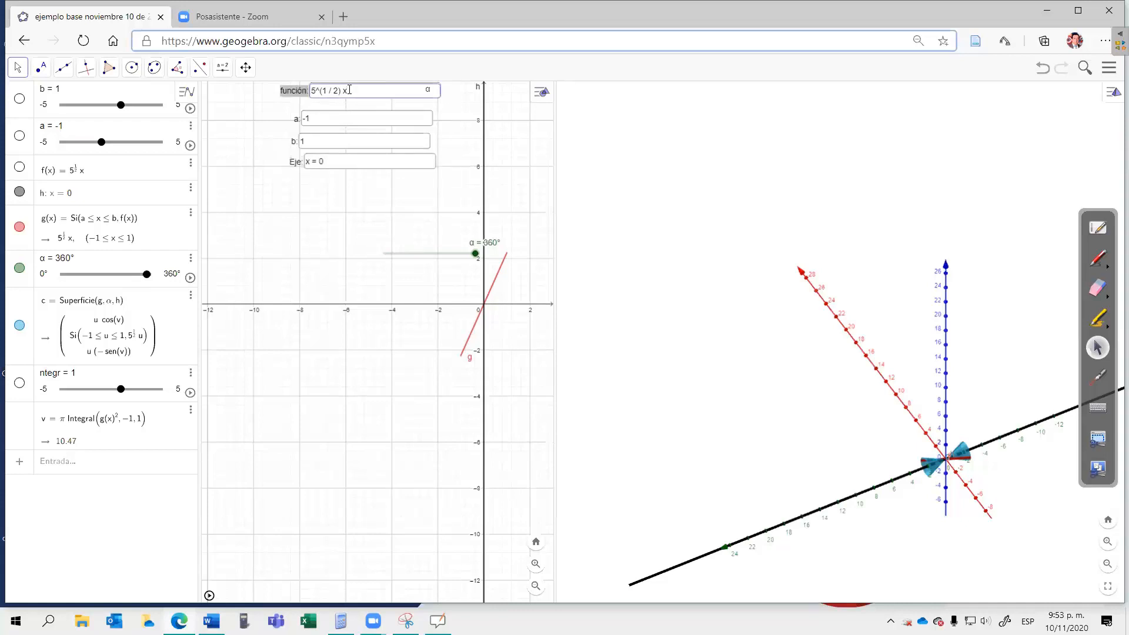
{"action": "key", "text": "BackSpace"}
{"action": "key", "text": "BackSpace"}
{"action": "key", "text": "BackSpace"}
{"action": "key", "text": "BackSpace"}
{"action": "key", "text": "BackSpace"}
{"action": "key", "text": "BackSpace"}
{"action": "key", "text": "BackSpace"}
{"action": "type", "text": "e í δ^"}
{"action": "key", "text": "BackSpace"}
{"action": "key", "text": "BackSpace"}
{"action": "key", "text": "BackSpace"}
{"action": "key", "text": "BackSpace"}
{"action": "type", "text": "δ^"}
{"action": "key", "text": "BackSpace"}
{"action": "key", "text": "BackSpace"}
{"action": "type", "text": "2"}
{"action": "key", "text": "Return"}
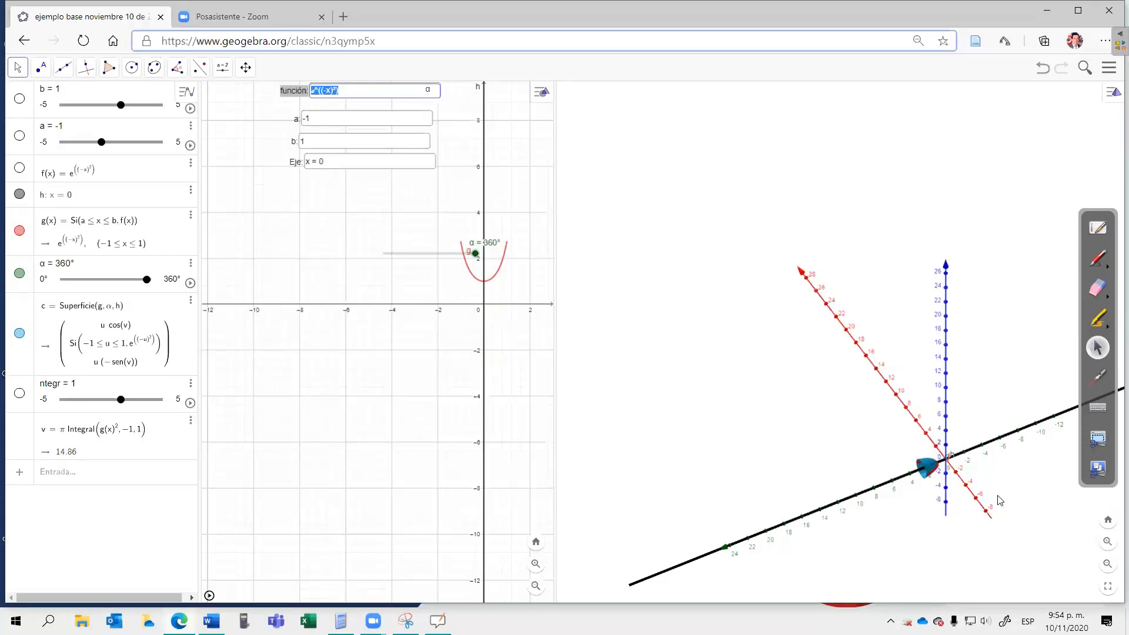
Step: Set the interval's lower limit a to -2 and its upper limit b to 3 in the input boxes
{"action": "left_click", "coordinate": [1109, 546]}
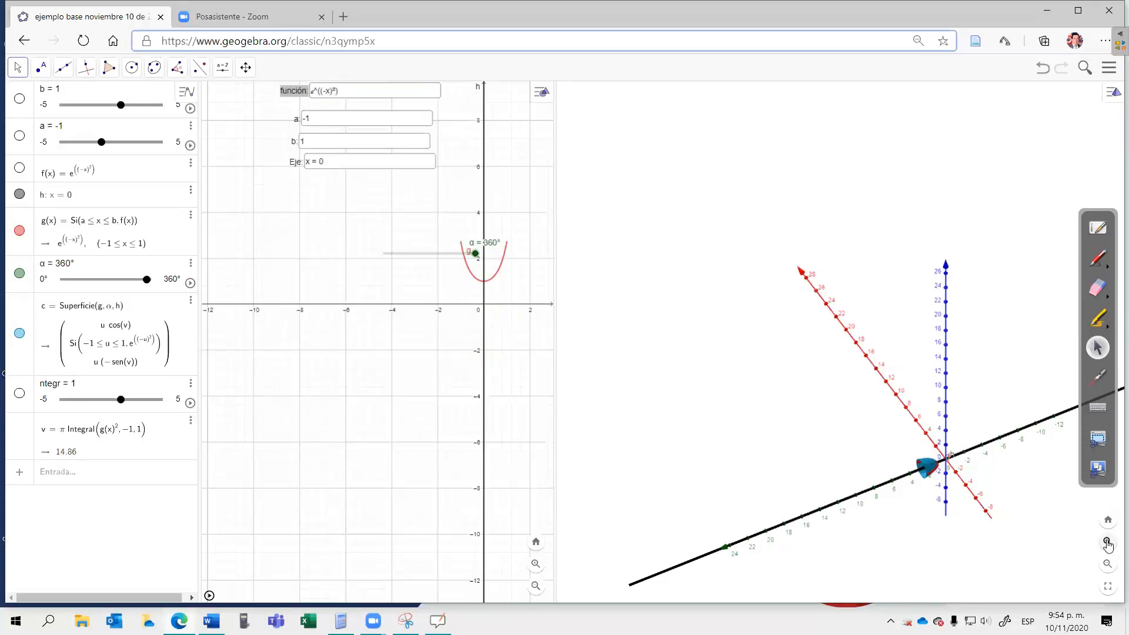
{"action": "left_click", "coordinate": [1109, 546]}
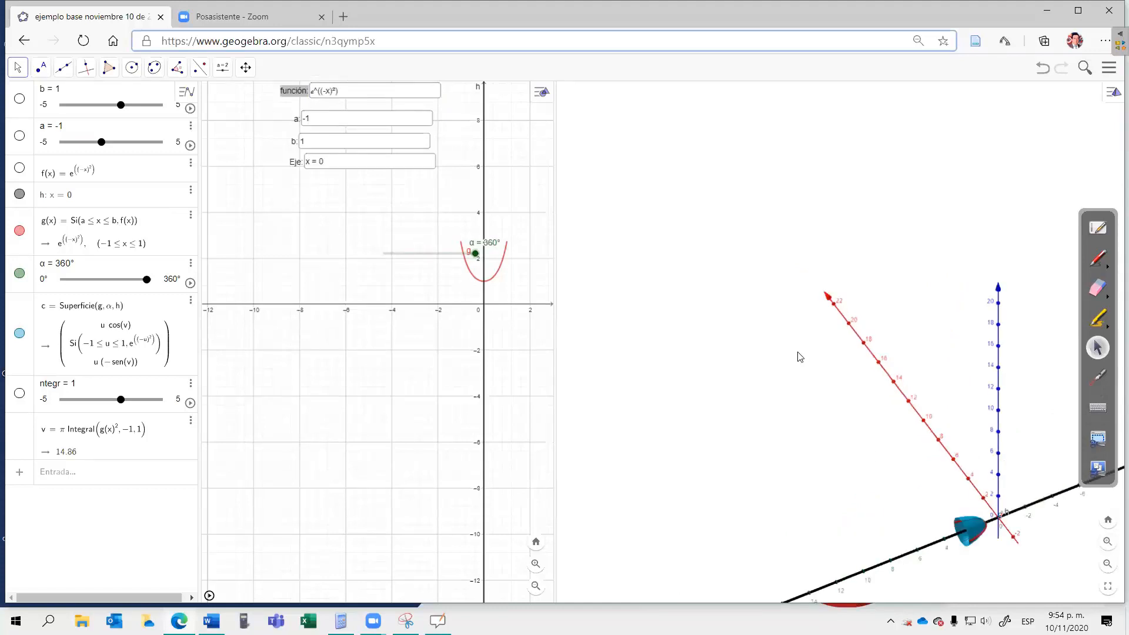
{"action": "left_click_drag", "start_coordinate": [781, 330], "coordinate": [740, 340]}
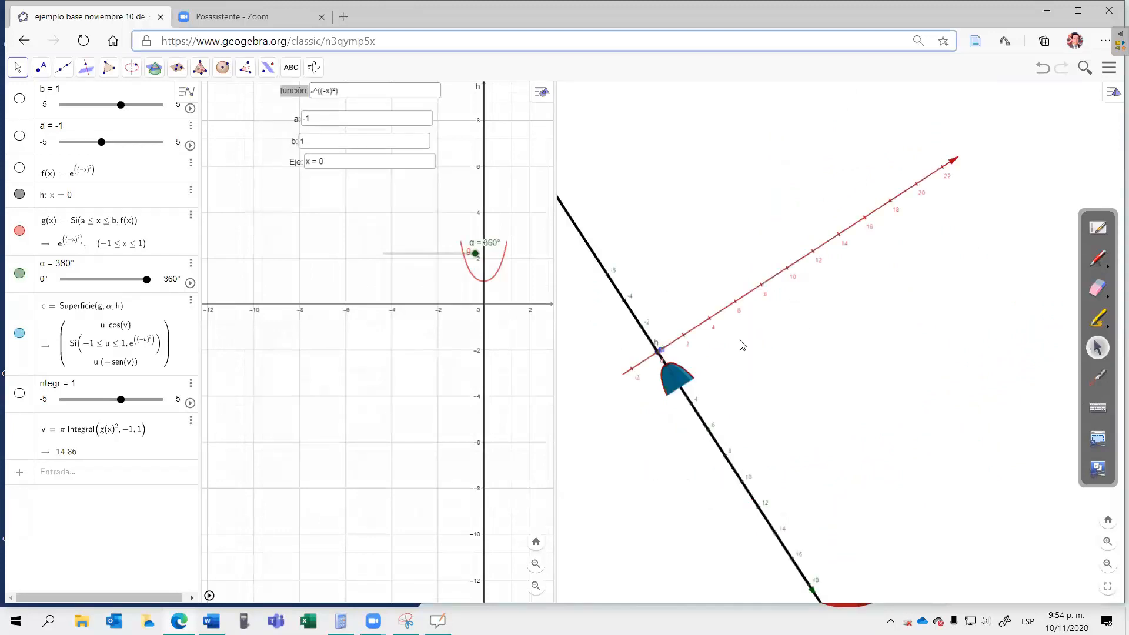
{"action": "left_click", "coordinate": [318, 119]}
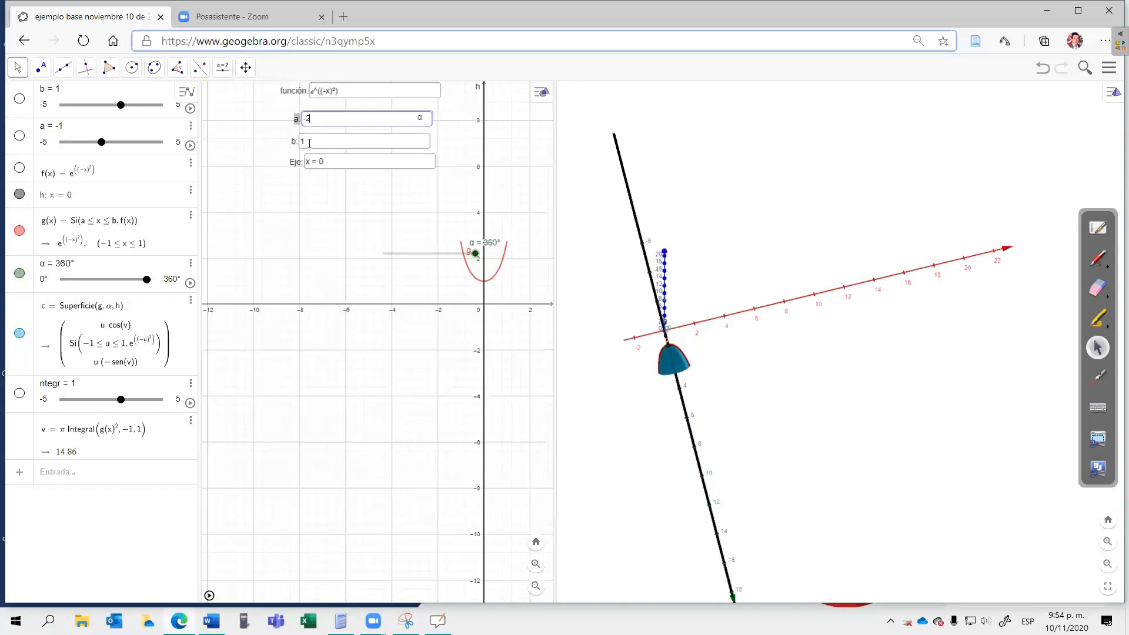
{"action": "left_click", "coordinate": [309, 143]}
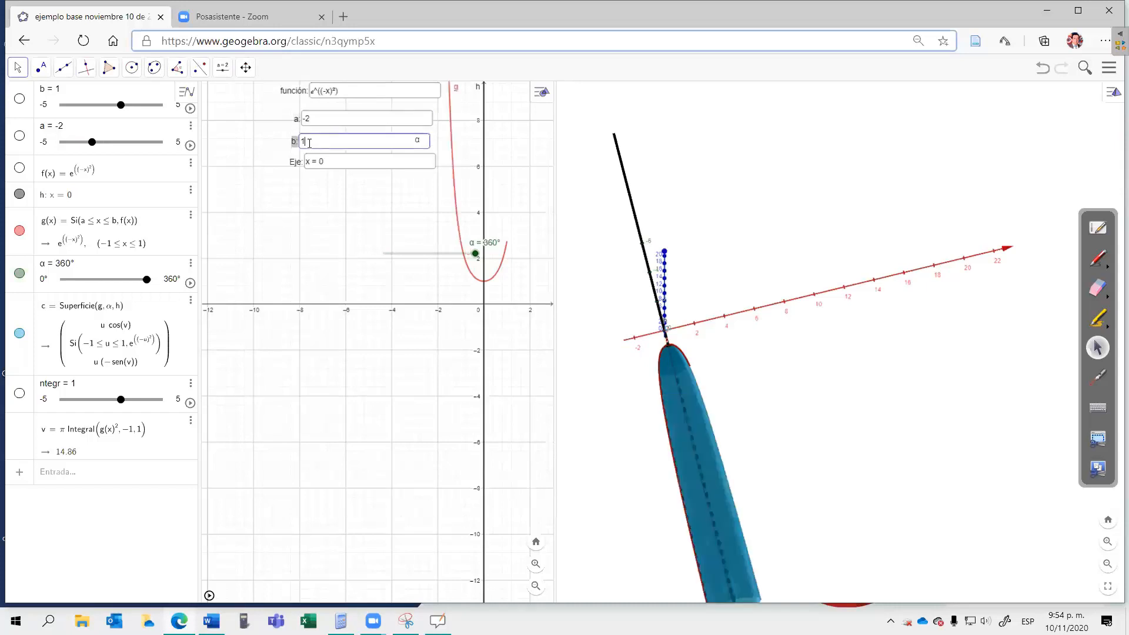
{"action": "key", "text": "BackSpace"}
{"action": "type", "text": "3"}
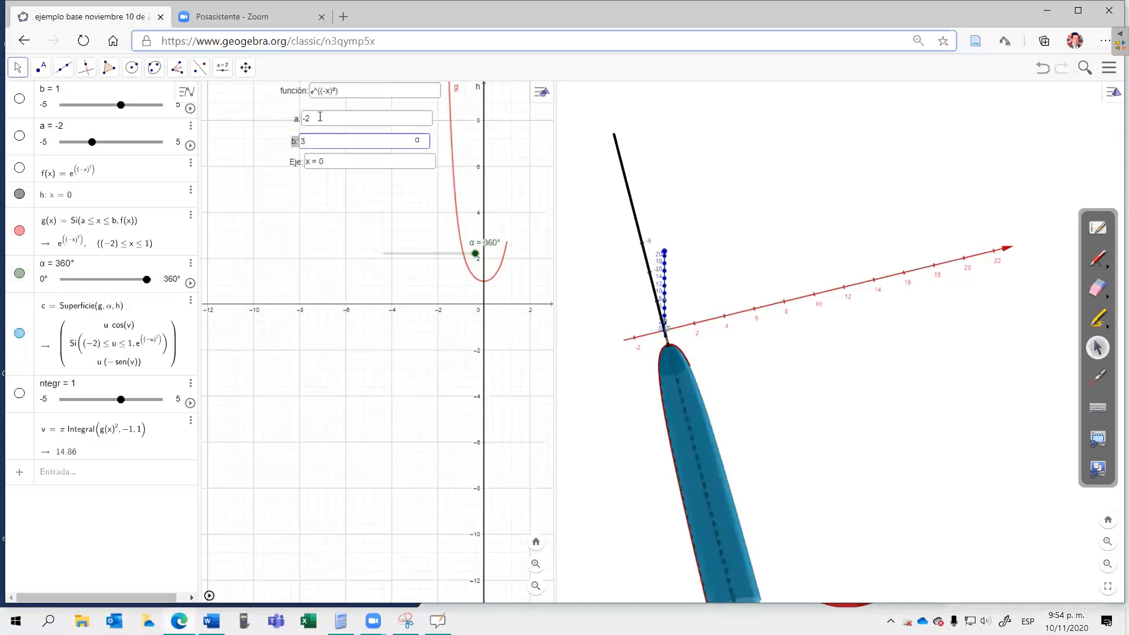
Step: Set the interval's lower limit a to 0
{"action": "left_click", "coordinate": [320, 117]}
{"action": "key", "text": "BackSpace"}
{"action": "key", "text": "BackSpace"}
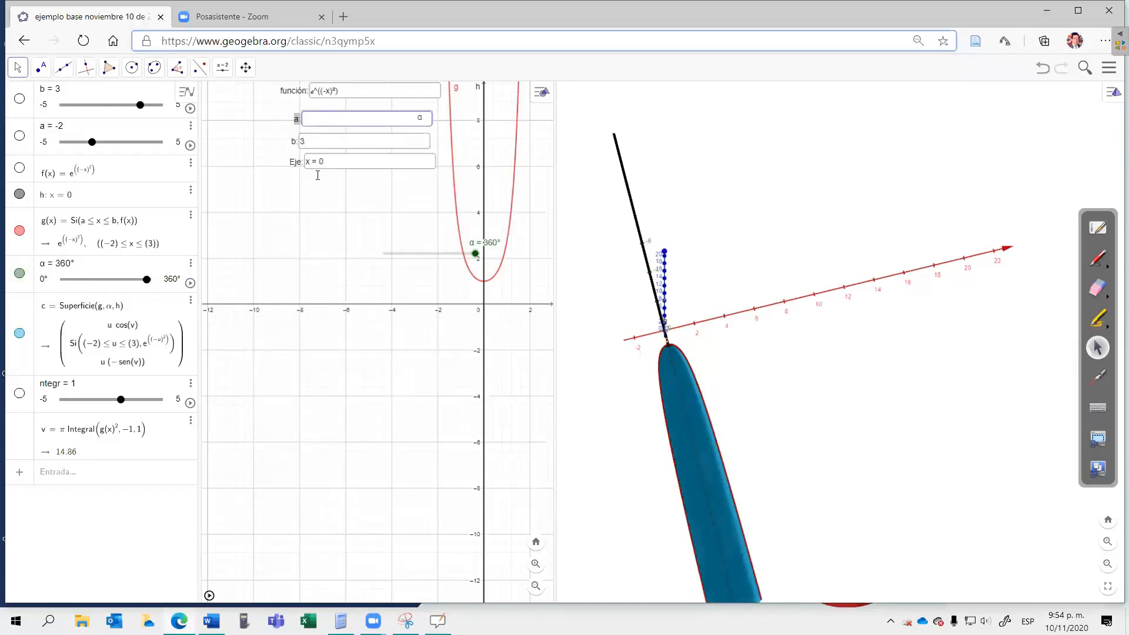
{"action": "type", "text": "0"}
{"action": "key", "text": "Return"}
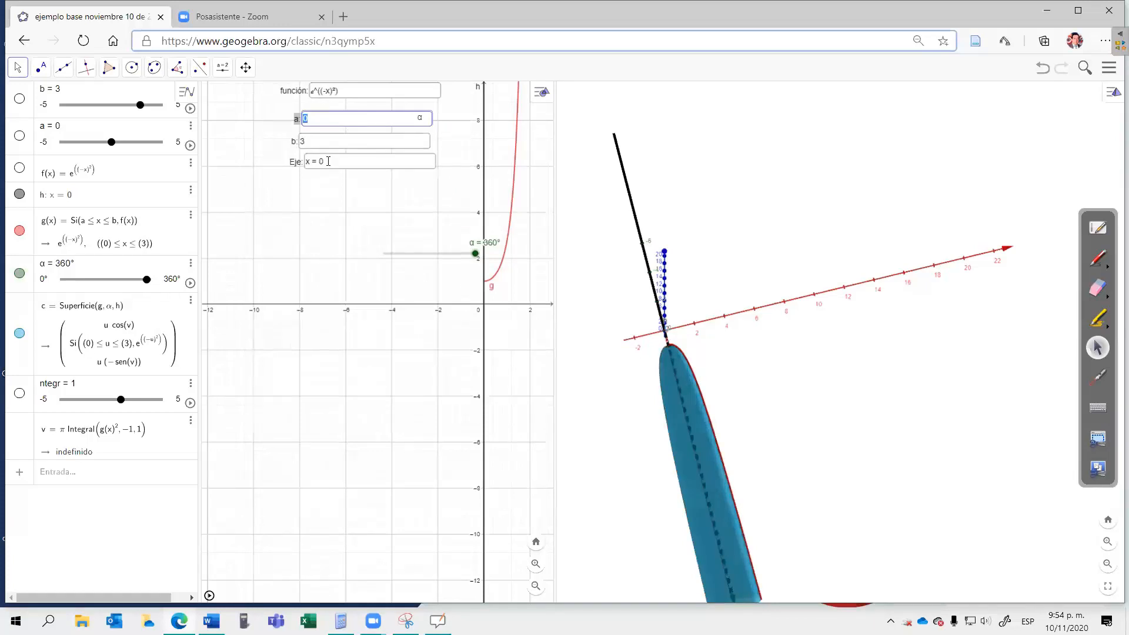
Step: Set the rotation axis in the Eje input box to y = 0
{"action": "left_click", "coordinate": [328, 161]}
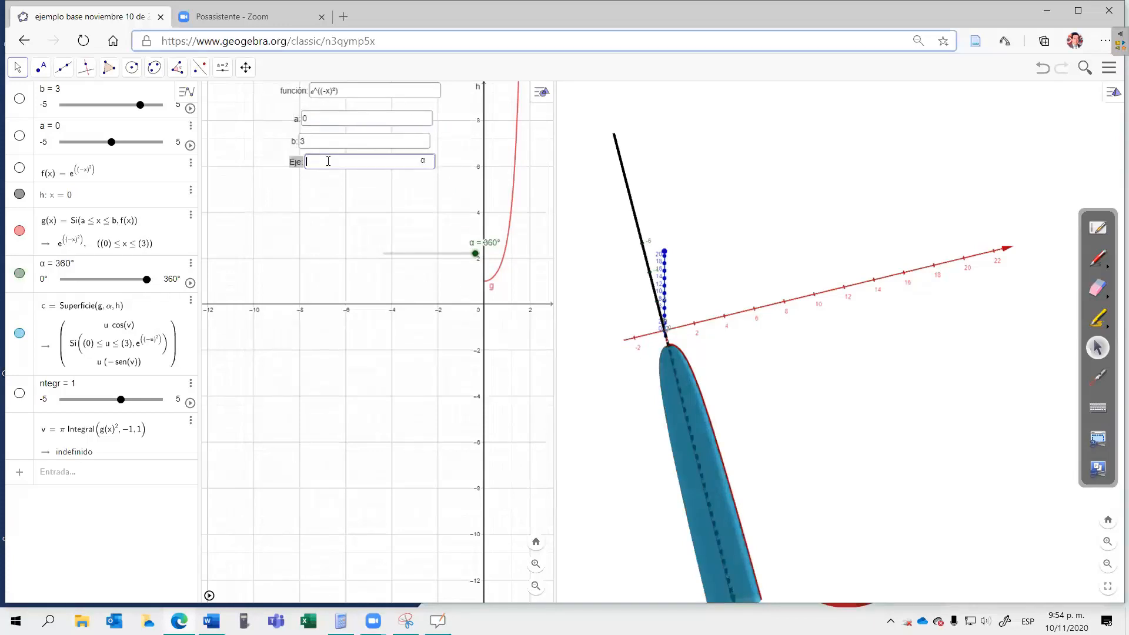
{"action": "type", "text": "yO"}
{"action": "type", "text": "O"}
{"action": "type", "text": "0"}
{"action": "key", "text": "Return"}
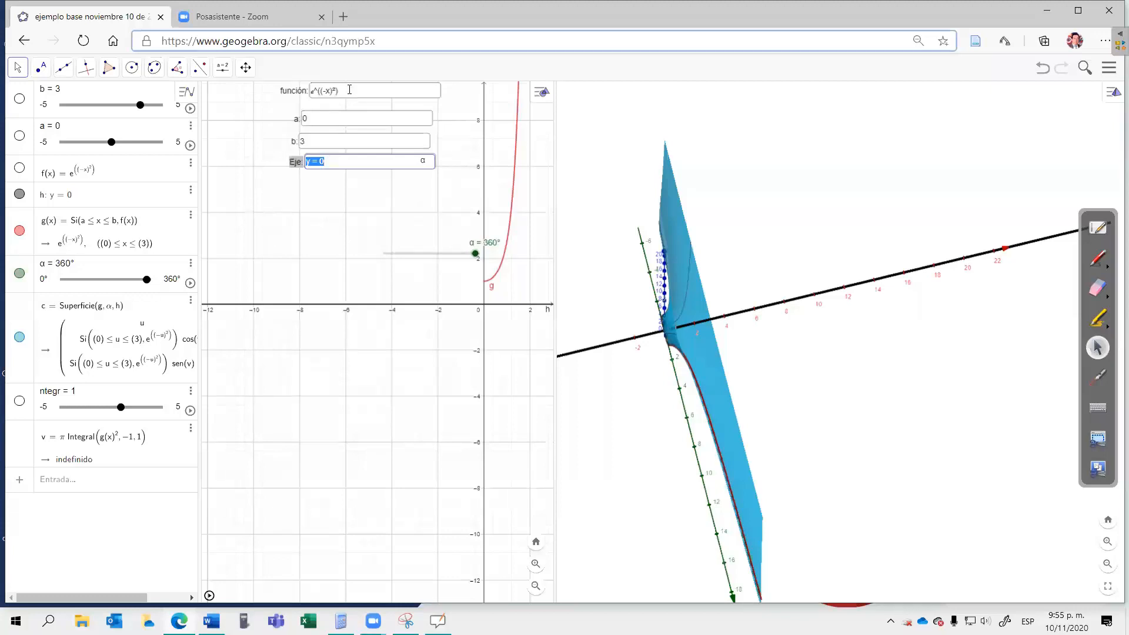
Step: Replace the función input box's expression with 2x-5
{"action": "left_click", "coordinate": [355, 90]}
{"action": "key", "text": "BackSpace"}
{"action": "key", "text": "BackSpace"}
{"action": "key", "text": "BackSpace"}
{"action": "key", "text": "BackSpace"}
{"action": "key", "text": "BackSpace"}
{"action": "key", "text": "BackSpace"}
{"action": "key", "text": "BackSpace"}
{"action": "key", "text": "BackSpace"}
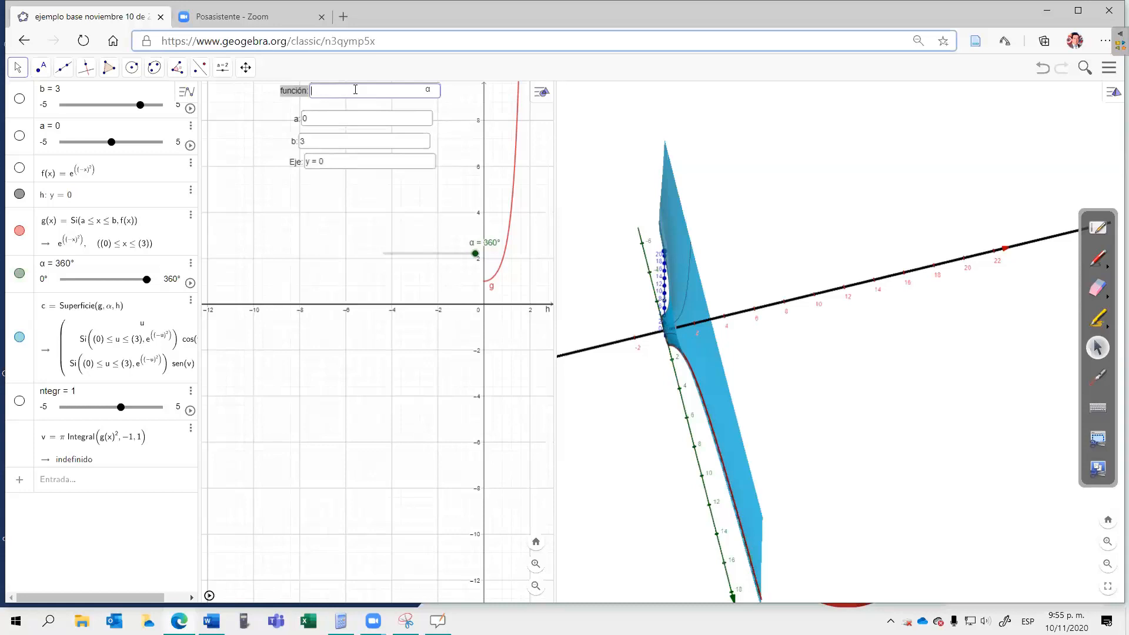
{"action": "type", "text": "2x-5"}
{"action": "key", "text": "Return"}
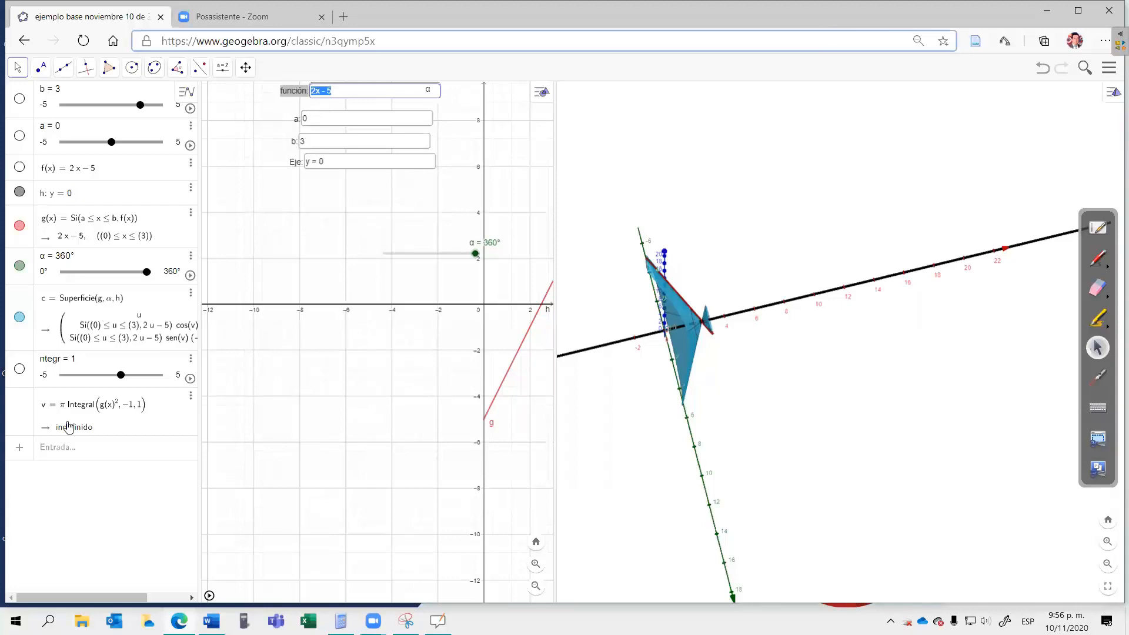
Step: Begin a Superficie command in a new entry using the curve, angle and line form
{"action": "left_click", "coordinate": [65, 447]}
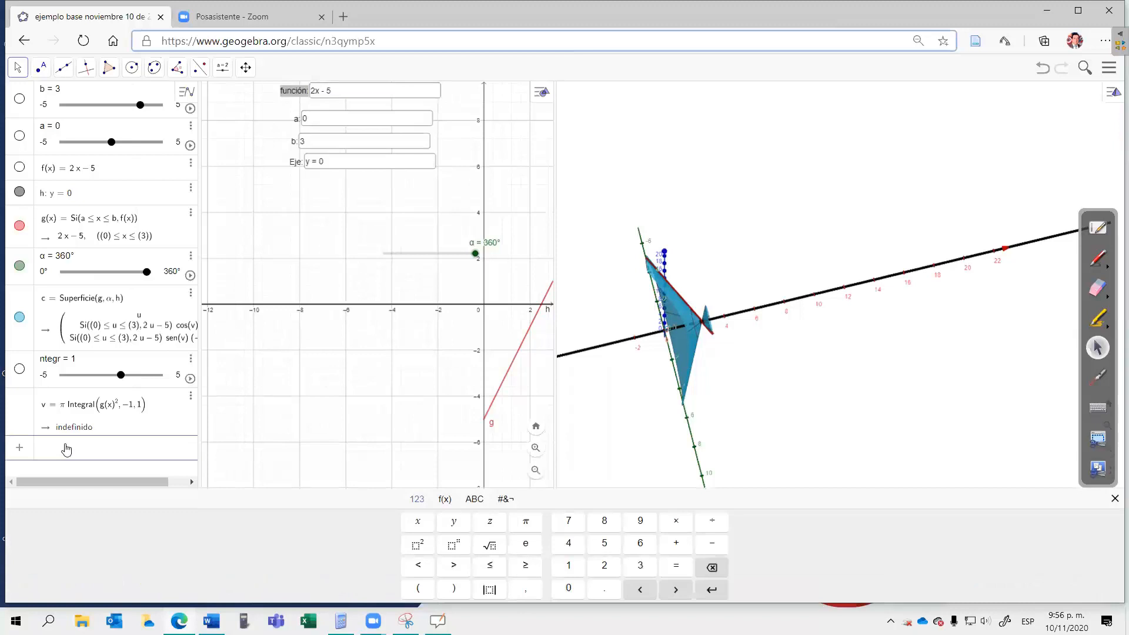
{"action": "type", "text": "super"}
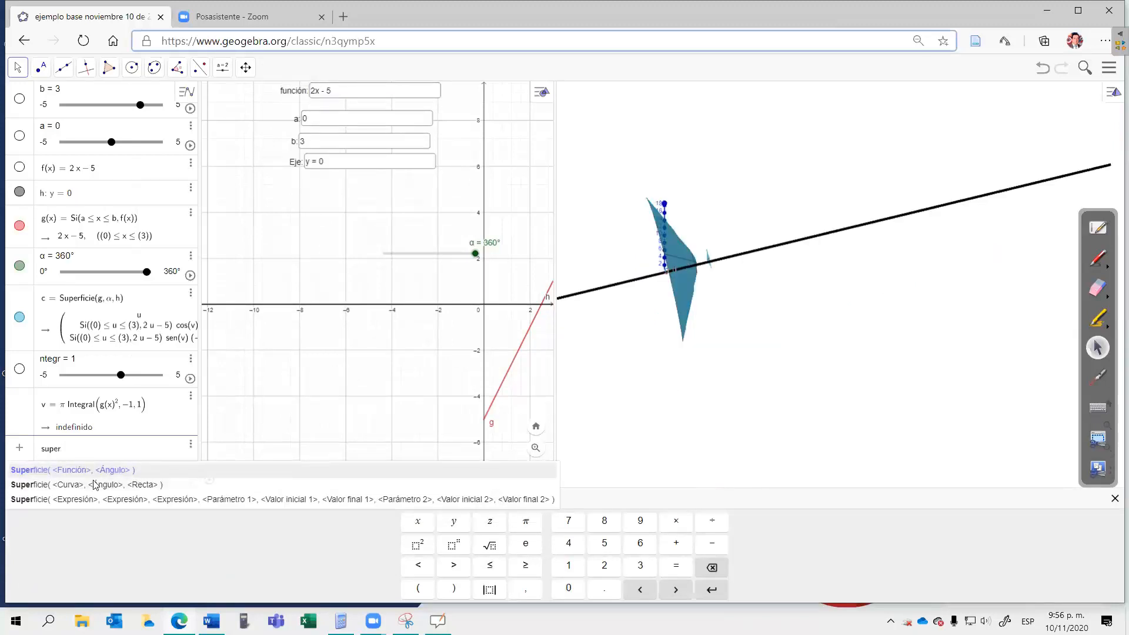
{"action": "left_click", "coordinate": [97, 486]}
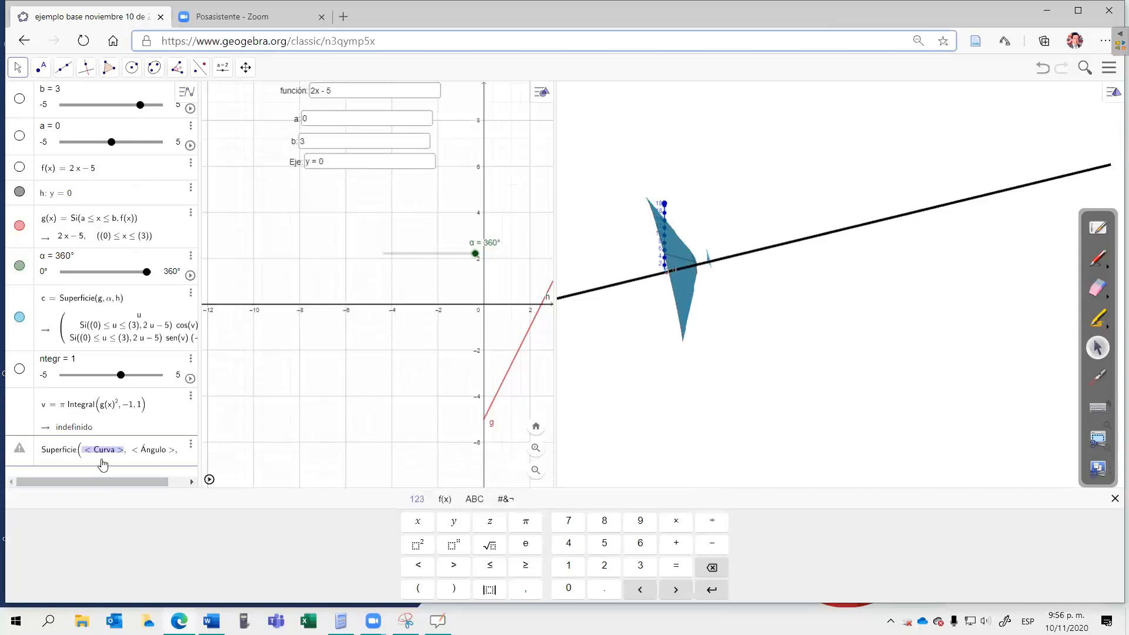
{"action": "key", "text": "Tab"}
{"action": "key", "text": "Tab"}
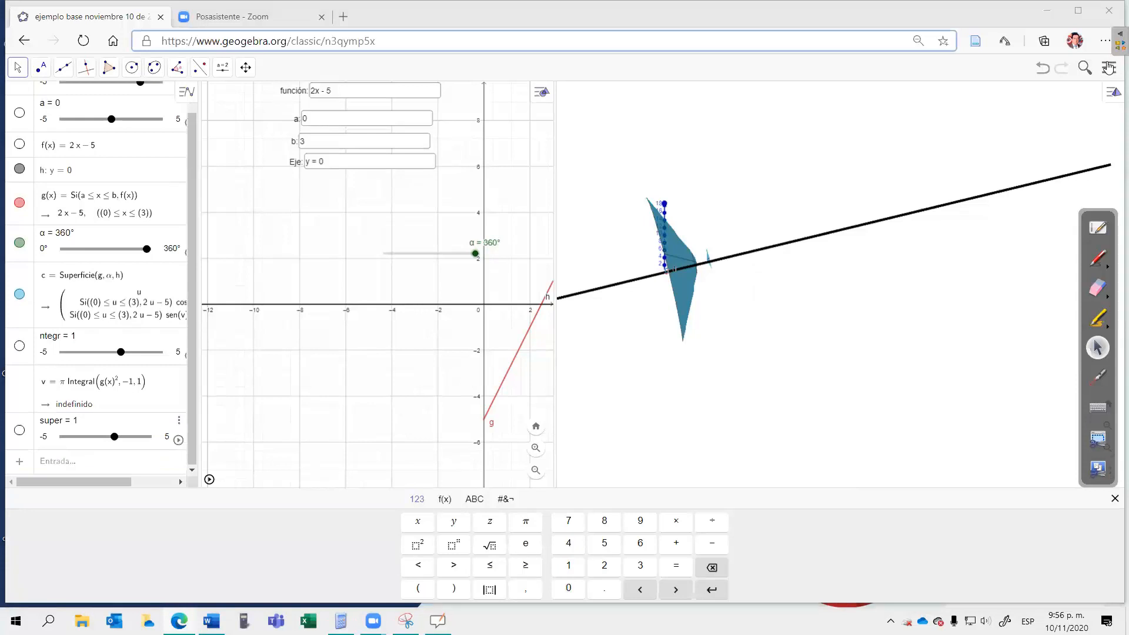
Step: Start a new construction without saving the changes to the base example
{"action": "left_click", "coordinate": [1110, 67]}
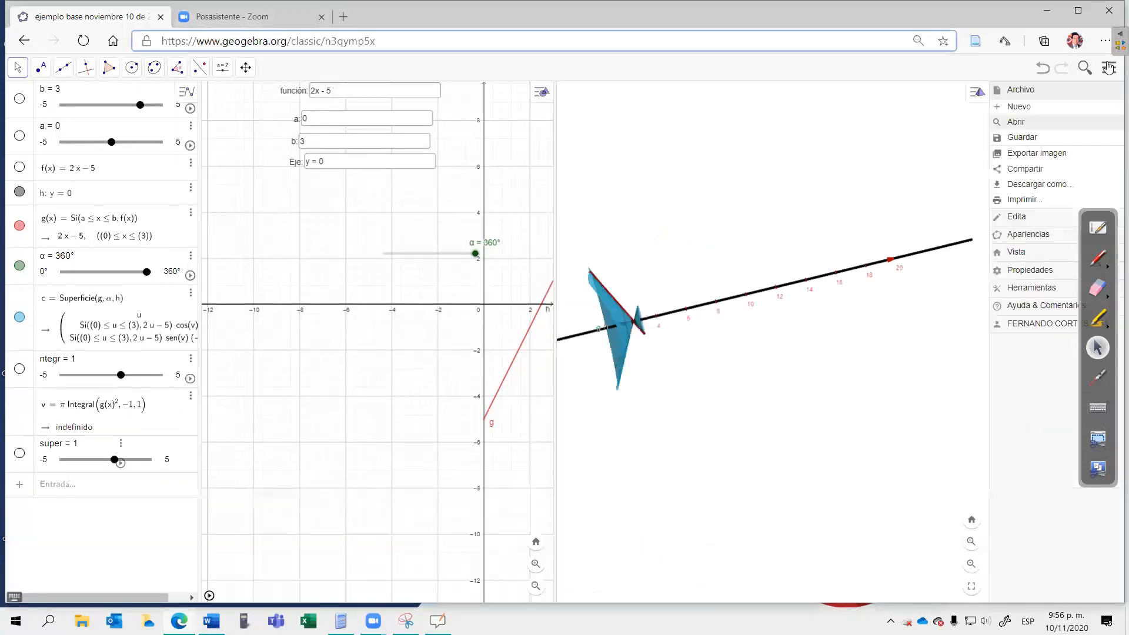
{"action": "left_click", "coordinate": [1031, 111]}
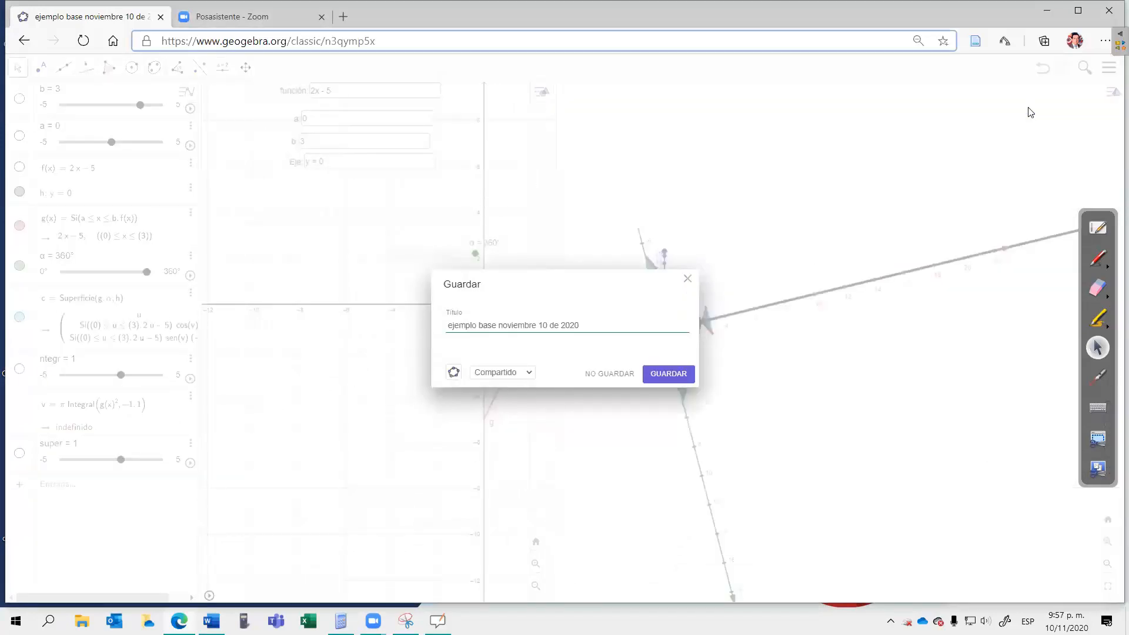
{"action": "left_click", "coordinate": [608, 374]}
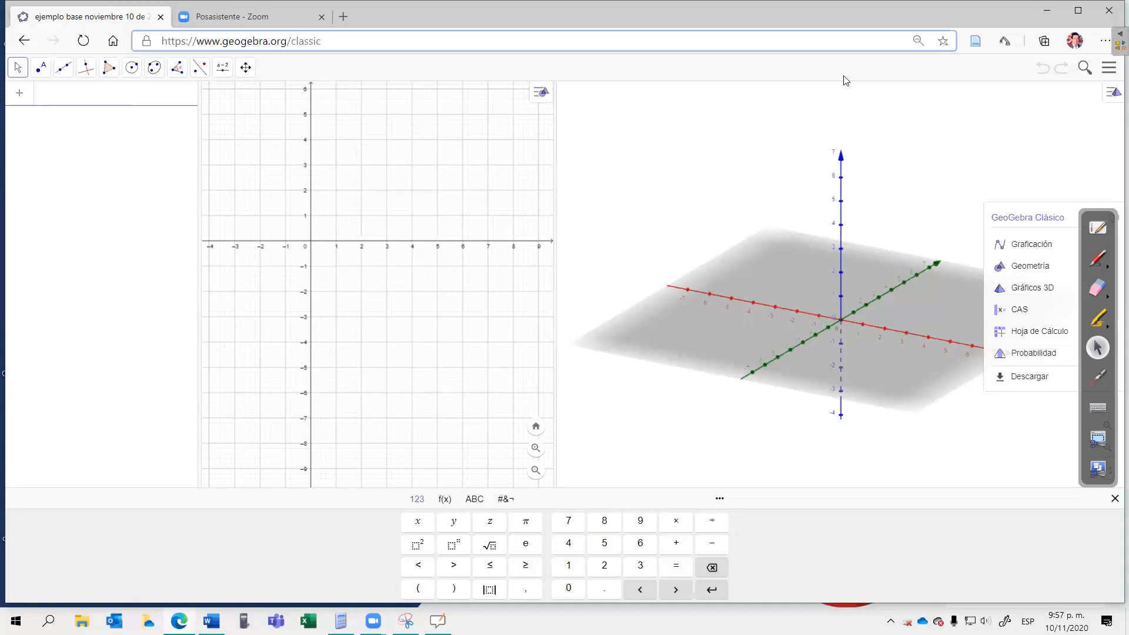
Step: Define the function f(x) = x² − 6x in the blank construction
{"action": "left_click", "coordinate": [62, 102]}
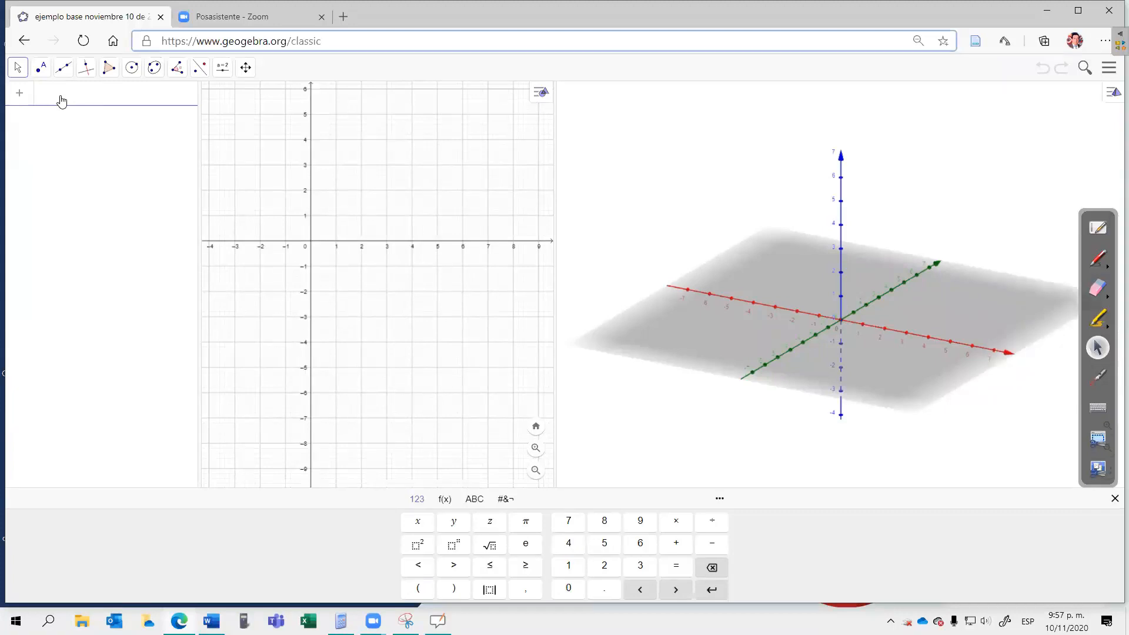
{"action": "type", "text": "f(x"}
{"action": "type", "text": "= x"}
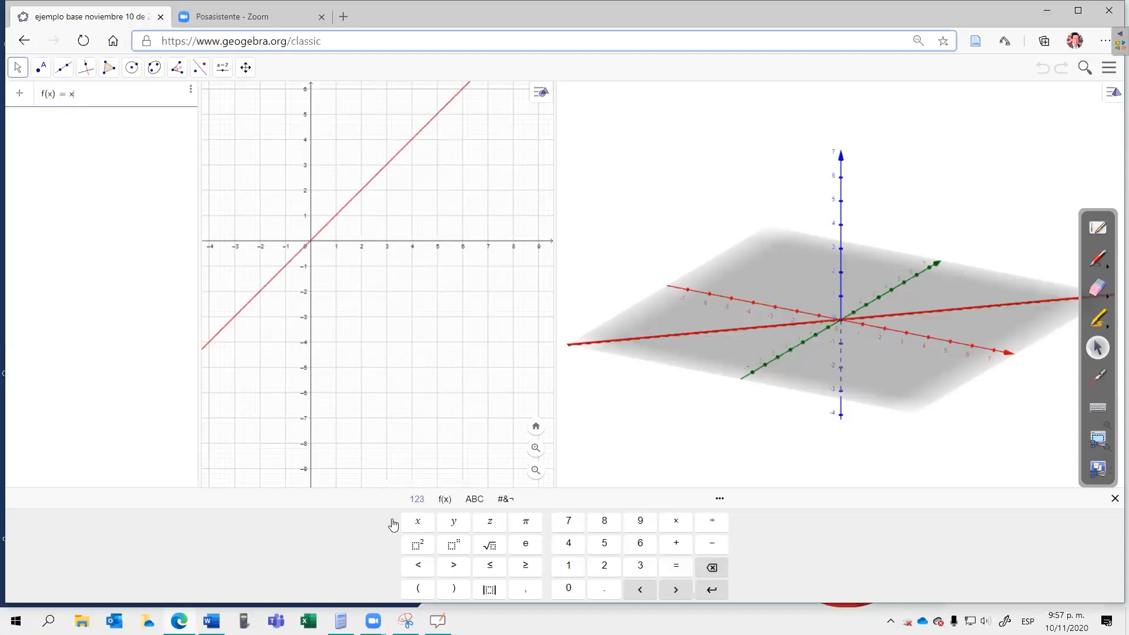
{"action": "left_click", "coordinate": [419, 549]}
{"action": "type", "text": "-6"}
{"action": "type", "text": "x"}
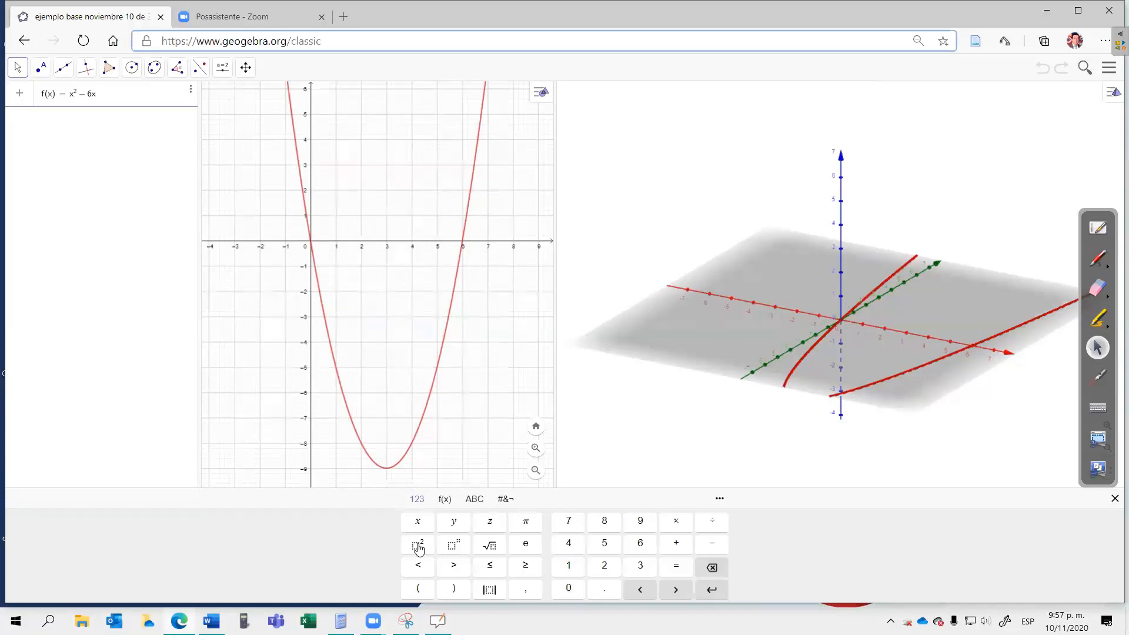
{"action": "key", "text": "Return"}
Step: Restrict f to the interval from 0 to 6 with the command Función(f, 0, 6) in a new entry
{"action": "type", "text": "func"}
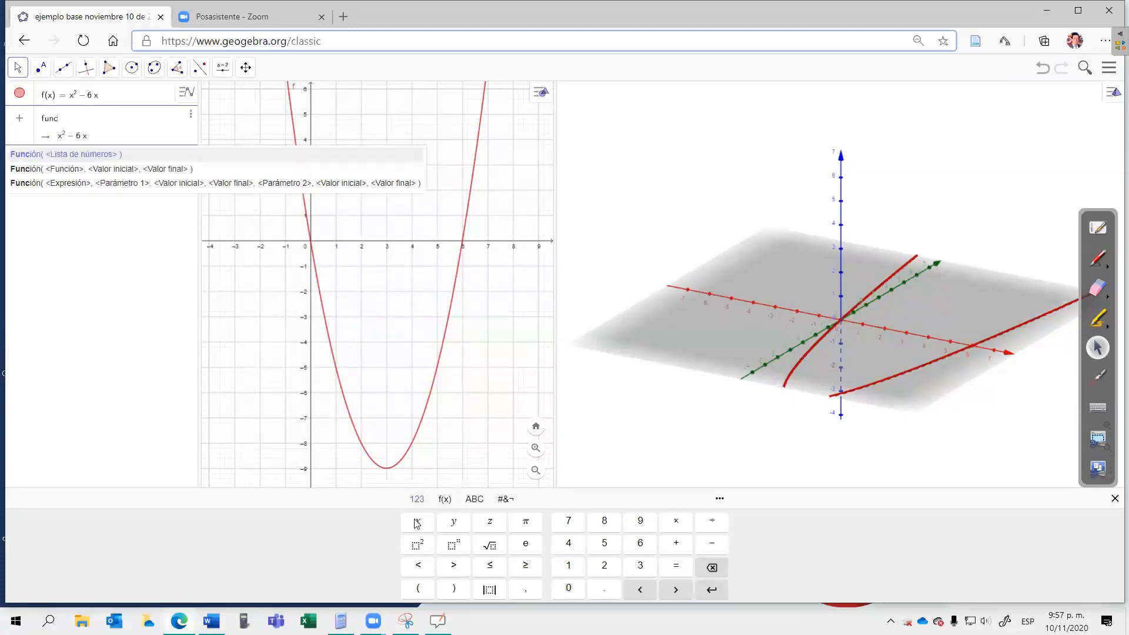
{"action": "left_click", "coordinate": [114, 170]}
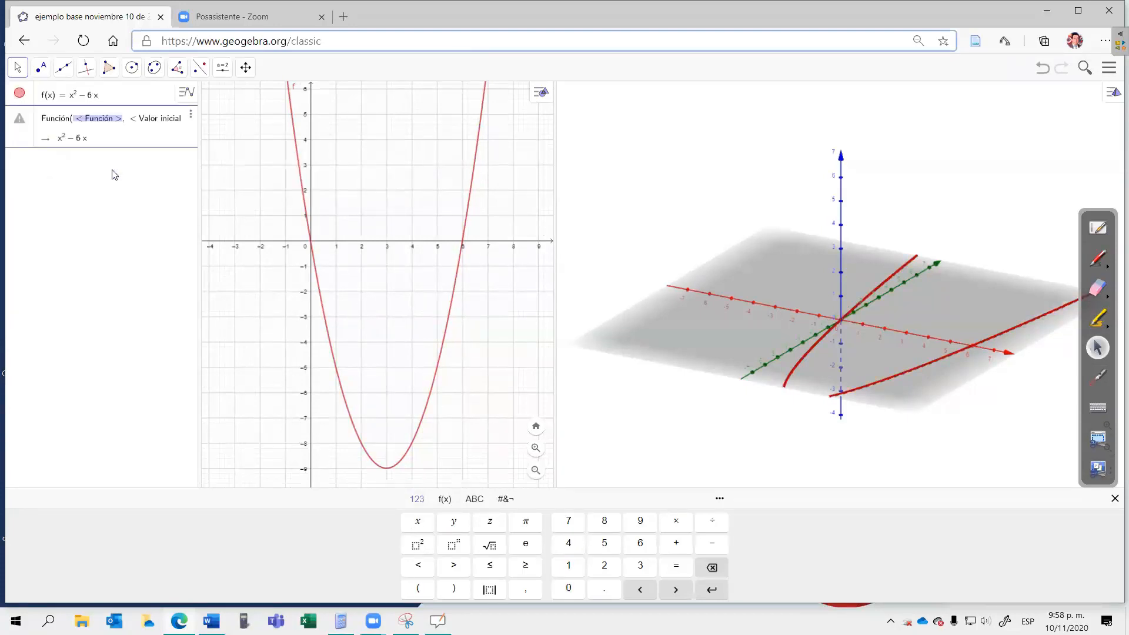
{"action": "key", "text": "End"}
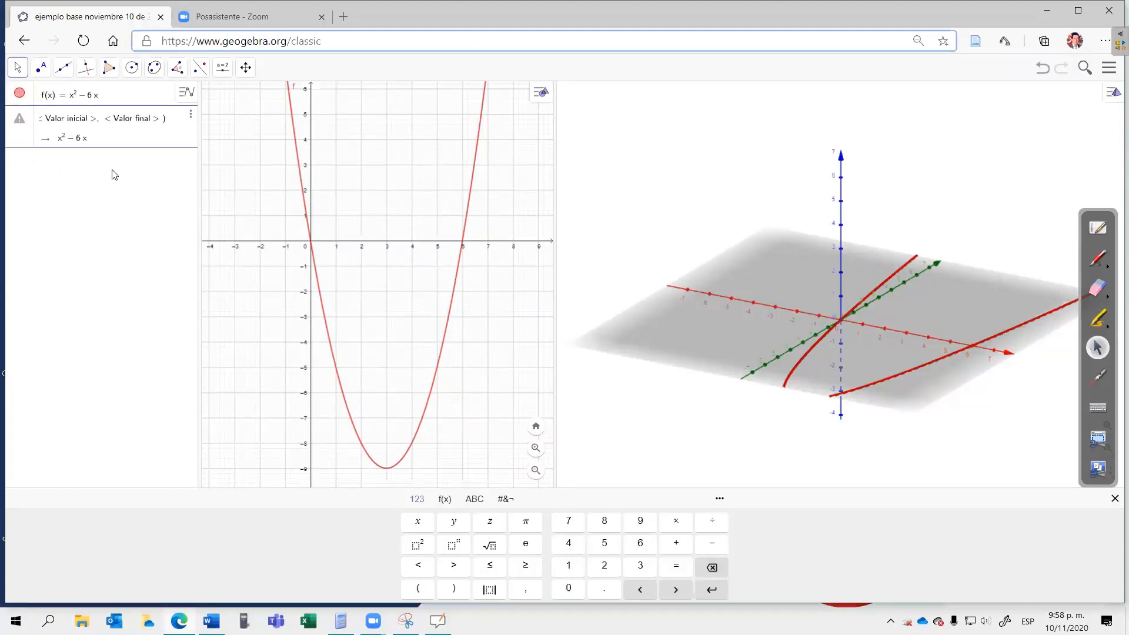
{"action": "key", "text": "Tab"}
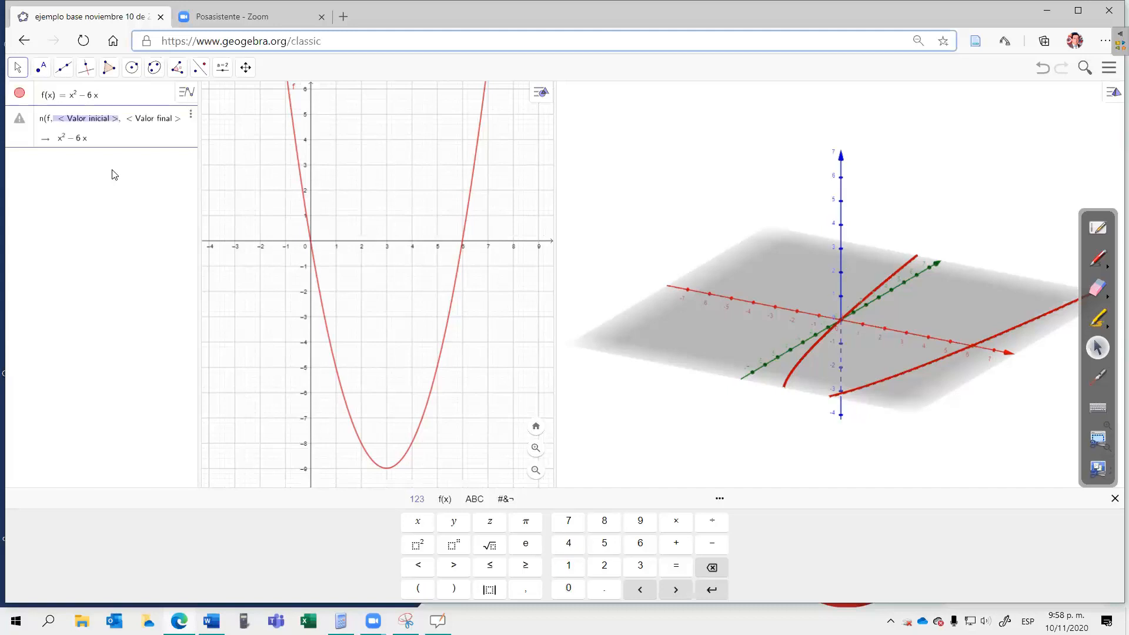
{"action": "type", "text": "0"}
{"action": "key", "text": "Tab"}
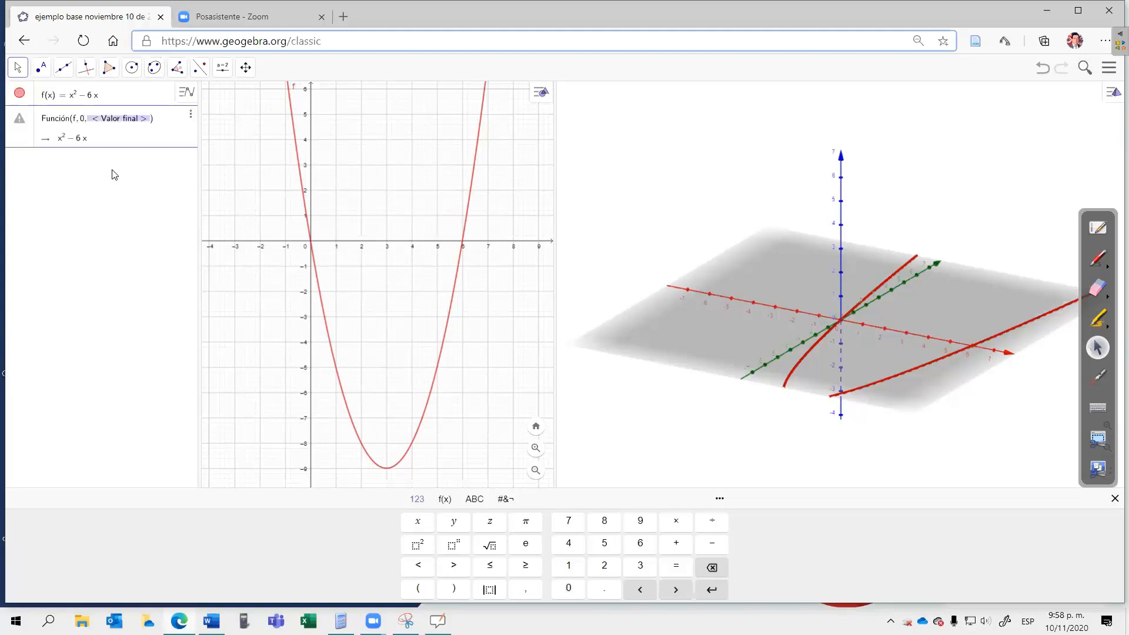
{"action": "type", "text": "6"}
{"action": "key", "text": "Return"}
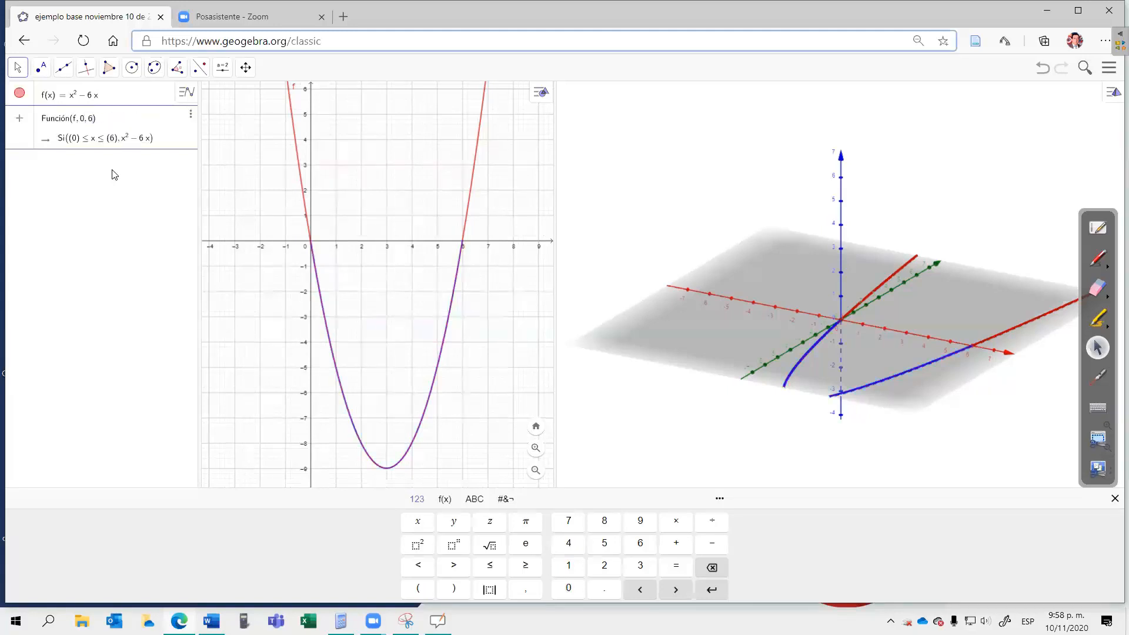
Step: Hide the unrestricted function f and turn off the Plano display in the 3D view
{"action": "left_click", "coordinate": [19, 94]}
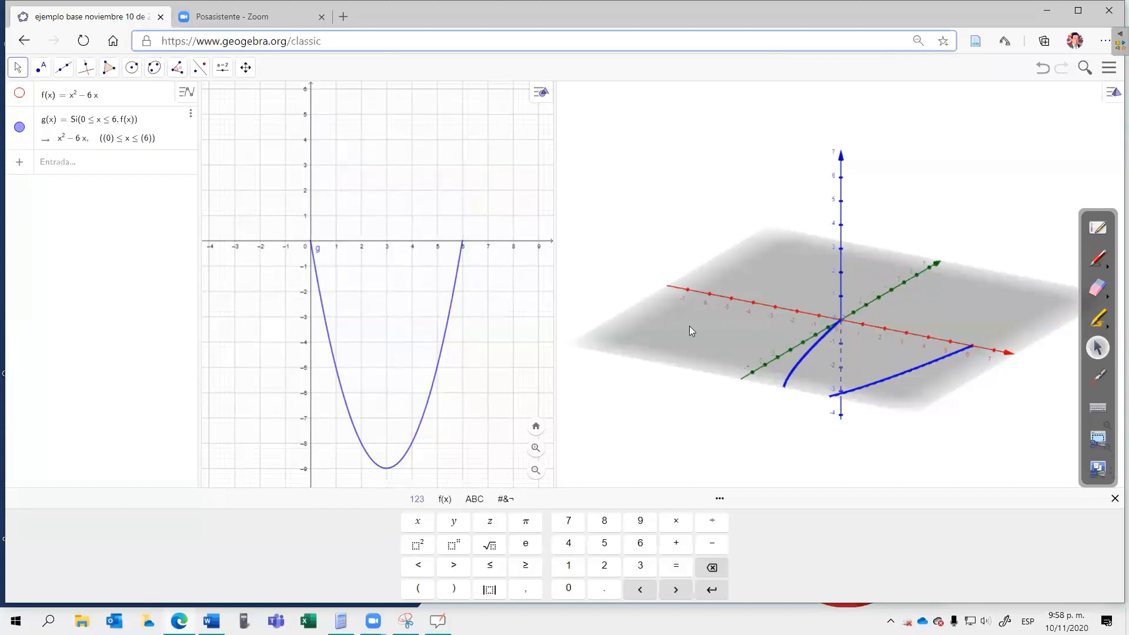
{"action": "right_click", "coordinate": [689, 326]}
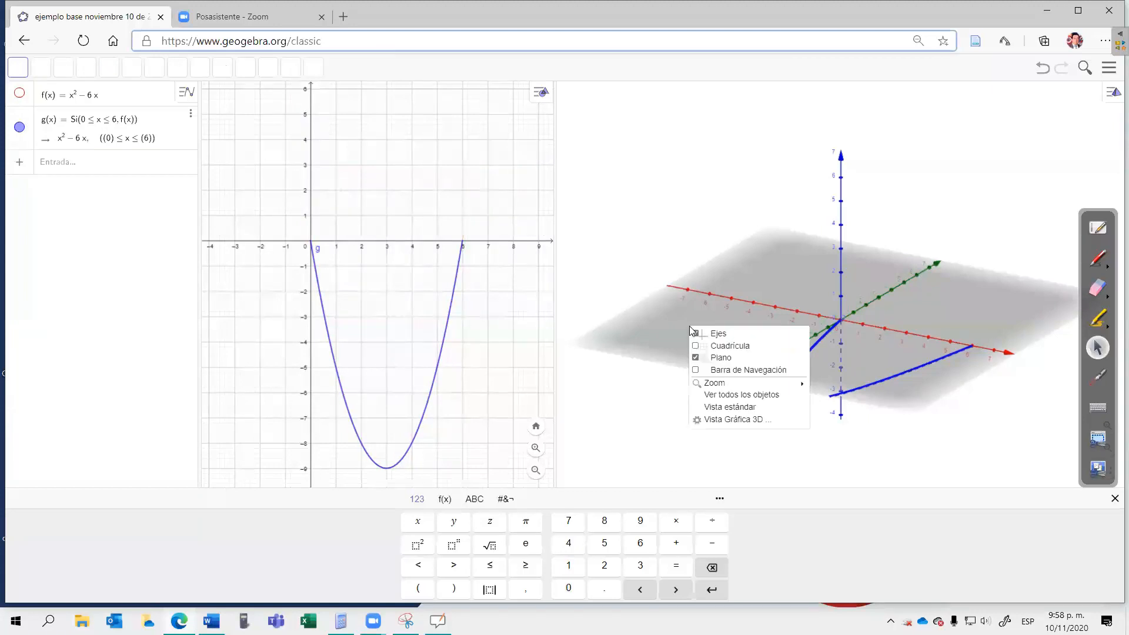
{"action": "left_click", "coordinate": [696, 357]}
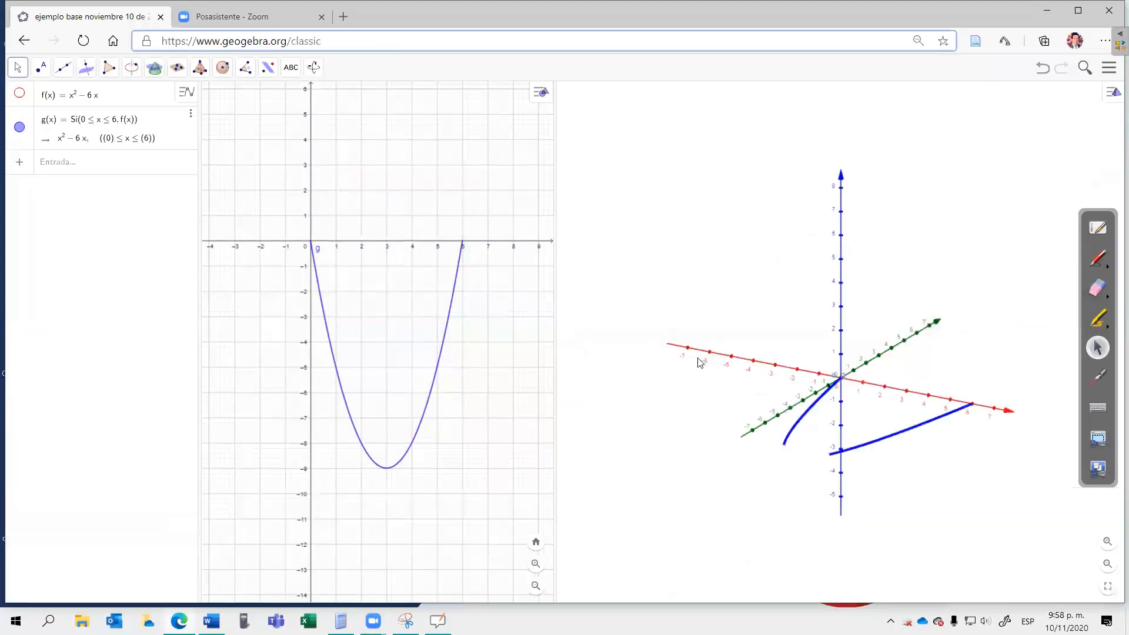
Step: Create the surface of revolution of g about the x-axis with the command Superficie(g, 2π, EjeX)
{"action": "left_click", "coordinate": [1107, 565]}
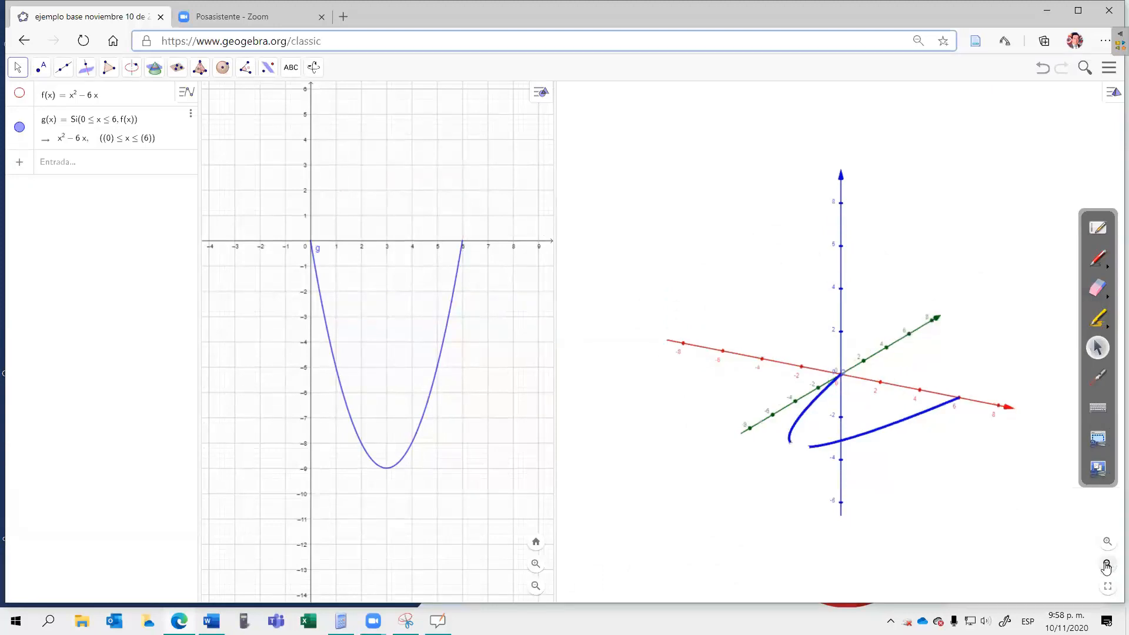
{"action": "left_click", "coordinate": [1106, 565]}
{"action": "left_click", "coordinate": [1106, 566]}
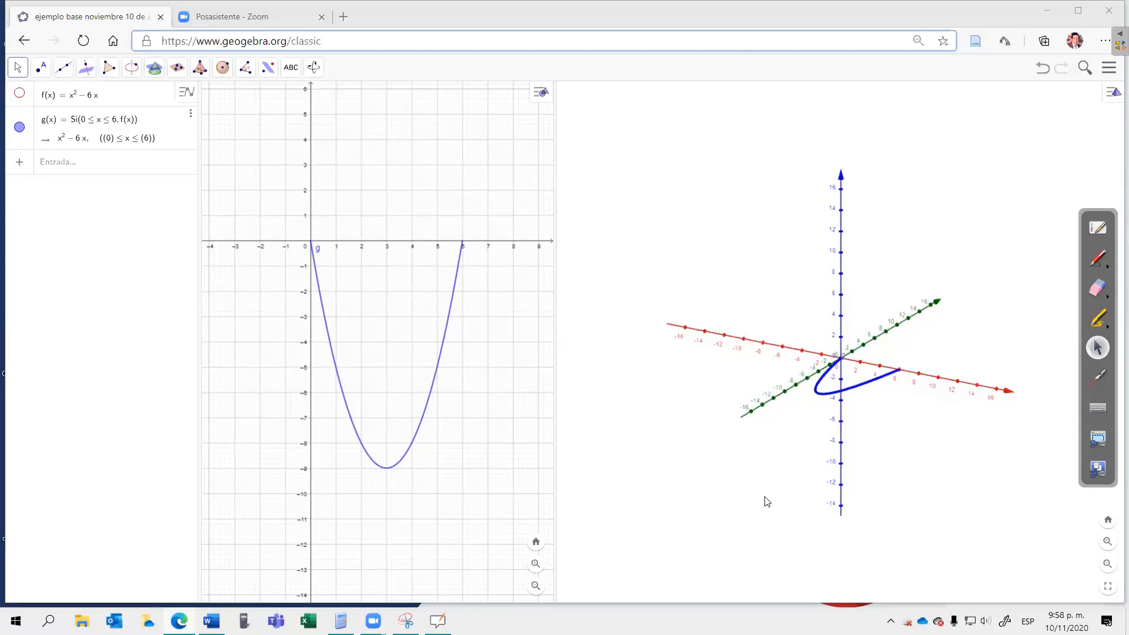
{"action": "left_click", "coordinate": [120, 173]}
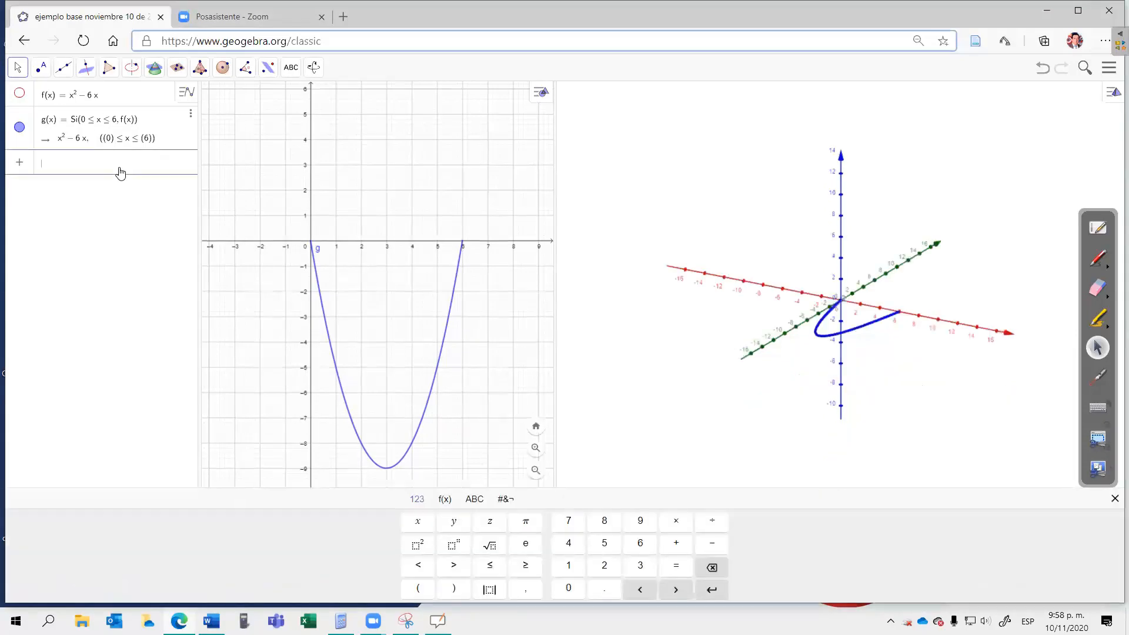
{"action": "type", "text": "super"}
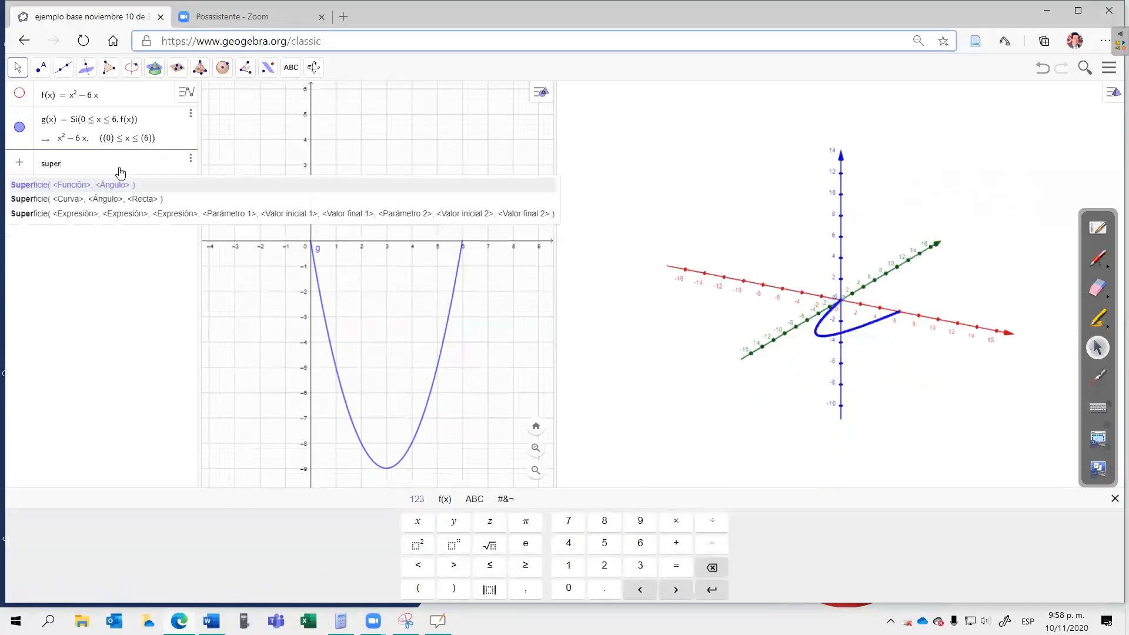
{"action": "left_click", "coordinate": [103, 201]}
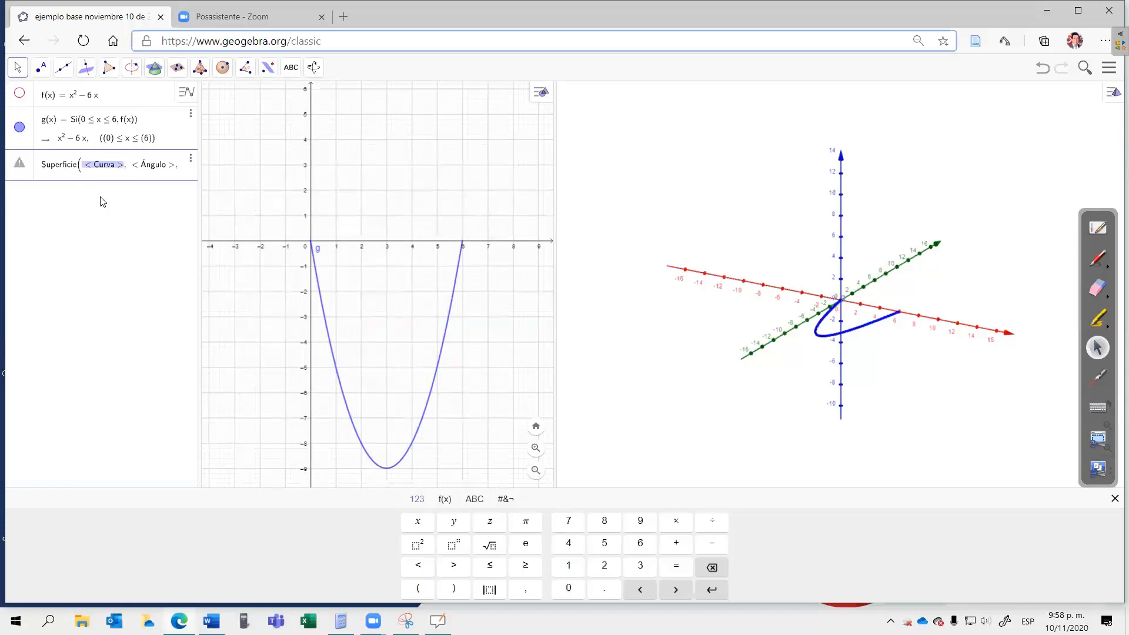
{"action": "type", "text": "g"}
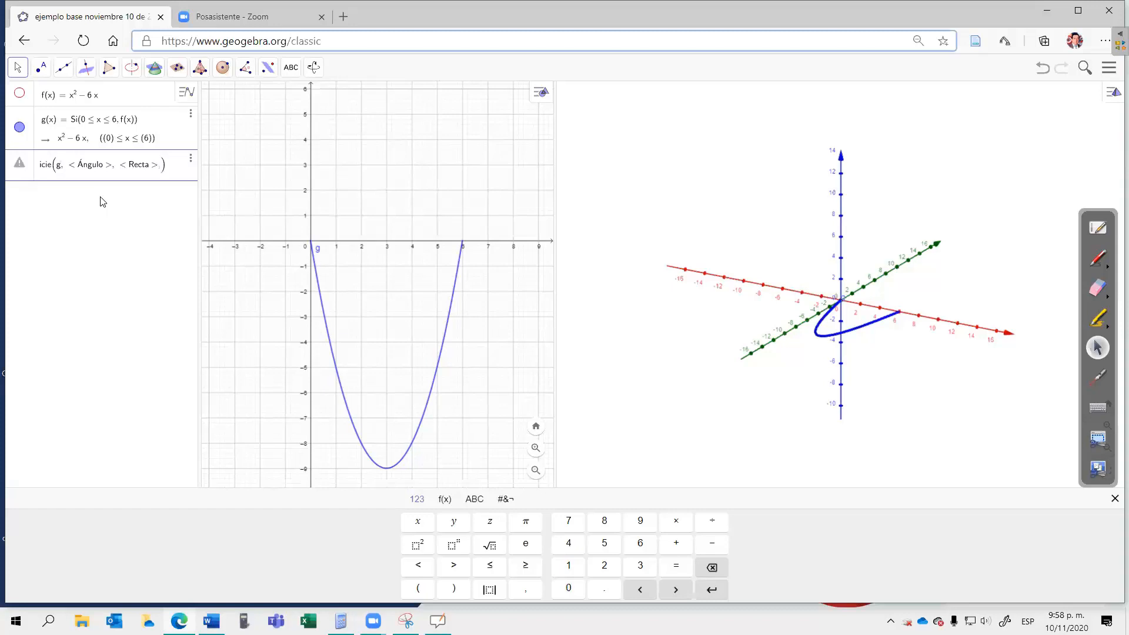
{"action": "key", "text": "Tab"}
{"action": "type", "text": "2"}
{"action": "left_click", "coordinate": [529, 523]}
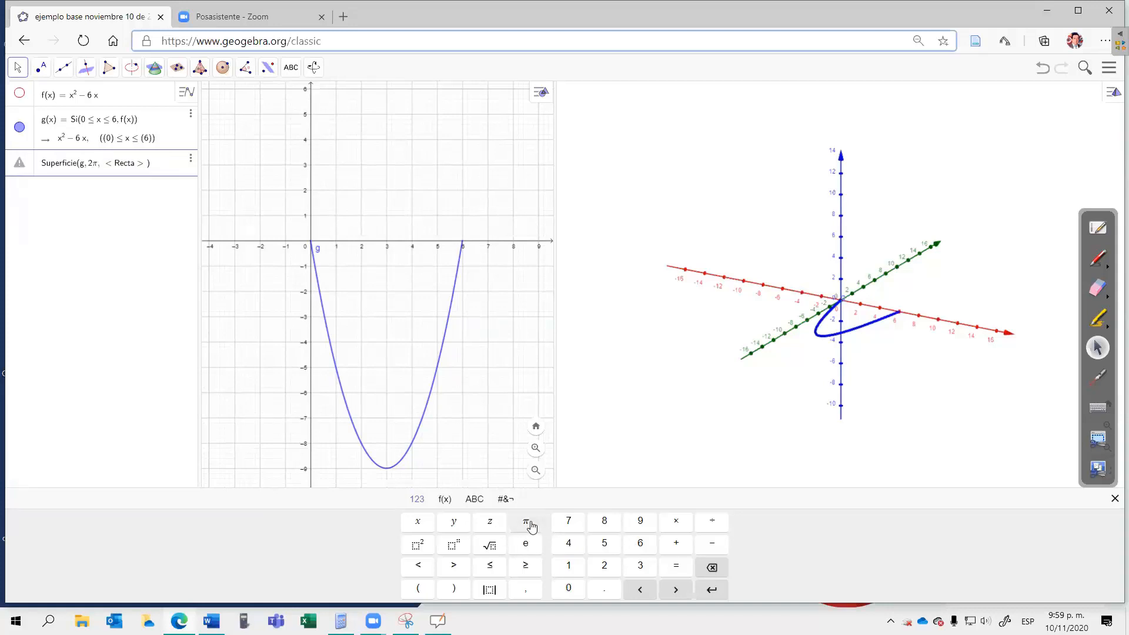
{"action": "key", "text": "Right"}
{"action": "type", "text": "Eje"}
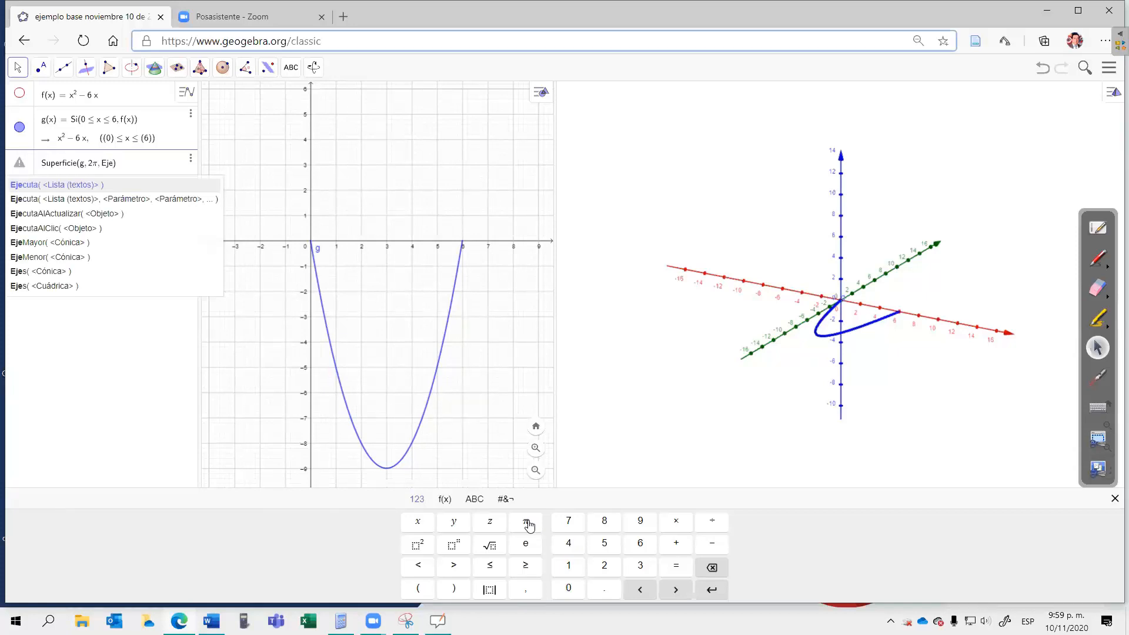
{"action": "type", "text": "X"}
{"action": "key", "text": "Return"}
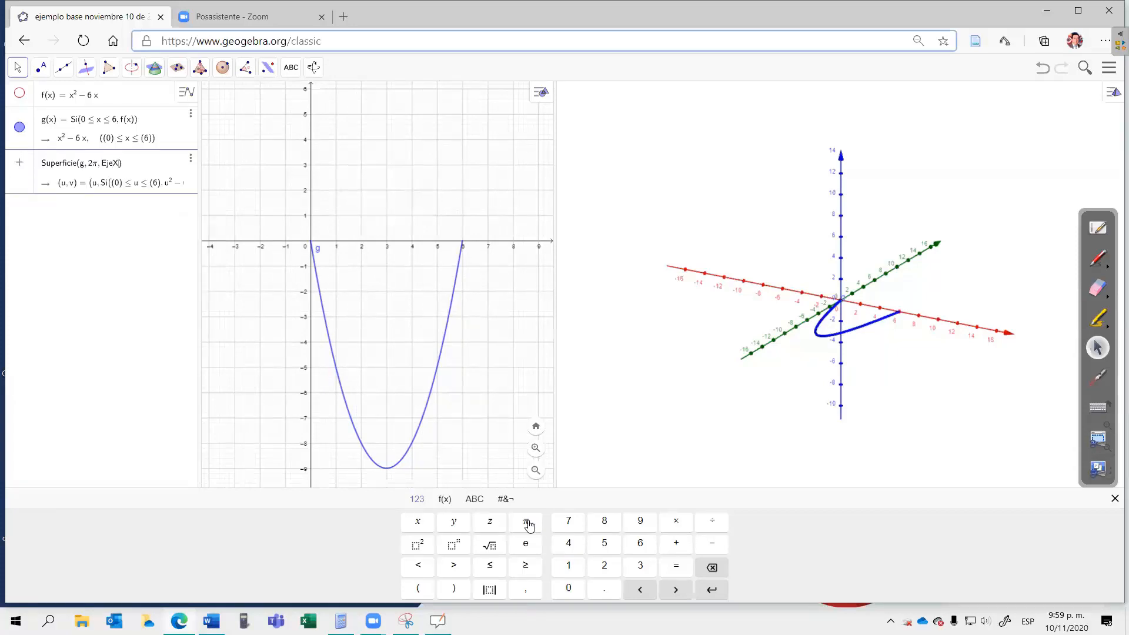